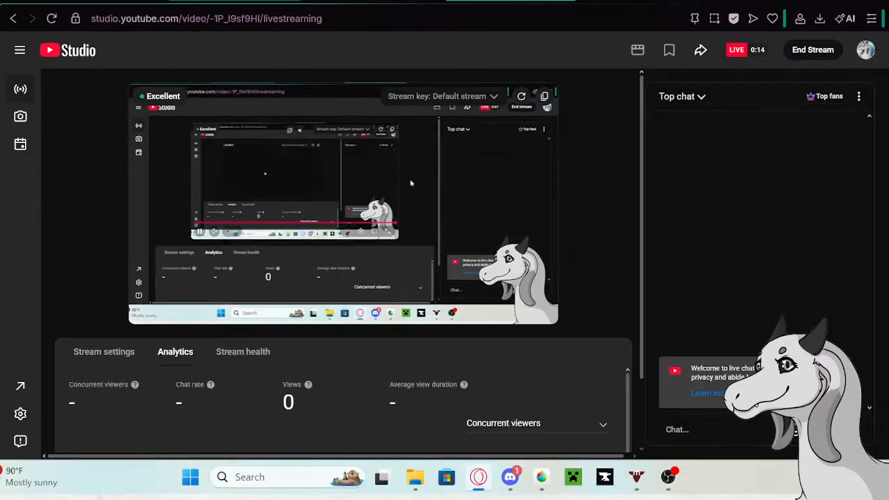
# - Bring up the live stream's settings in place of its analytics
pyautogui.scroll(-2, 440, 284)
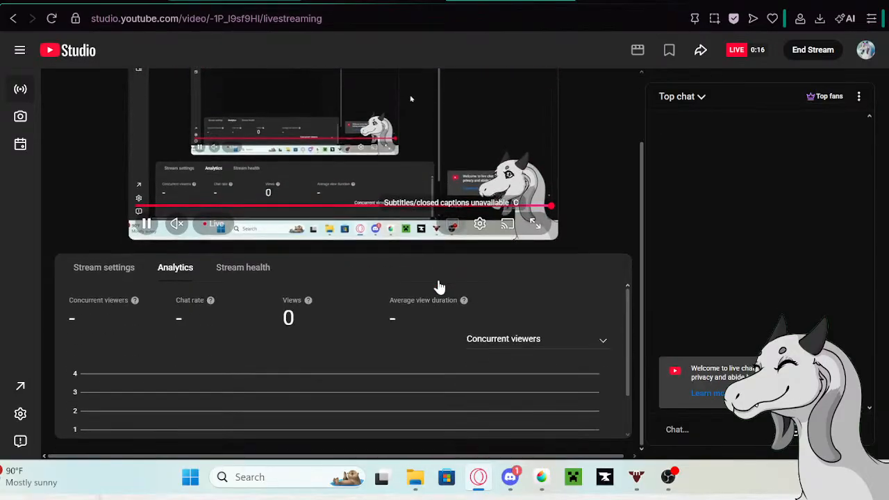
pyautogui.click(76, 271)
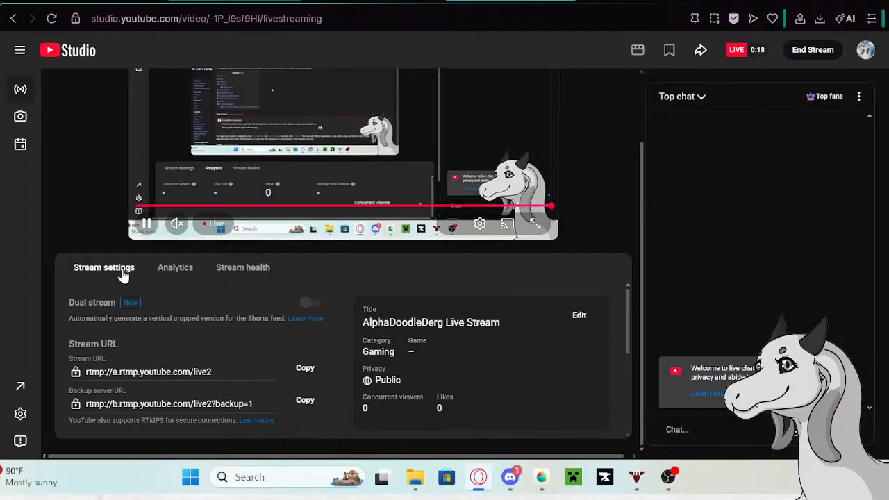
pyautogui.scroll(2, 373, 270)
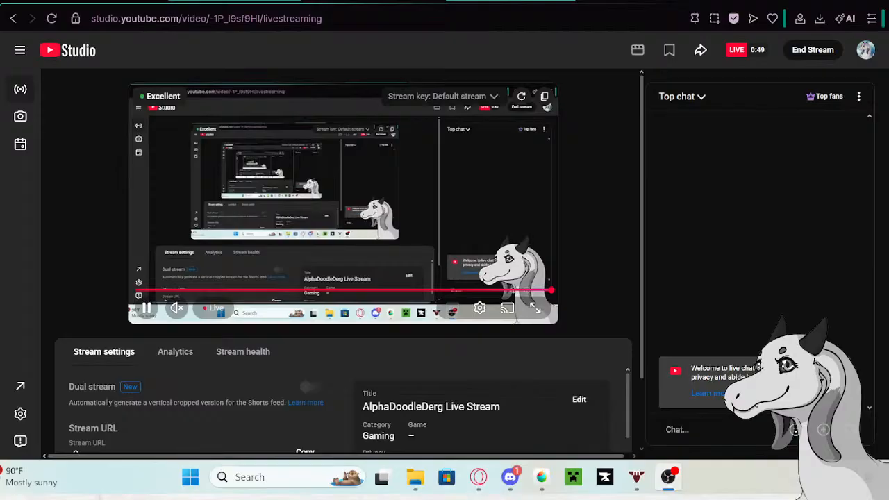
# - View the Tatari wiki page briefly and return to the livestream dashboard
pyautogui.click(374, 1)
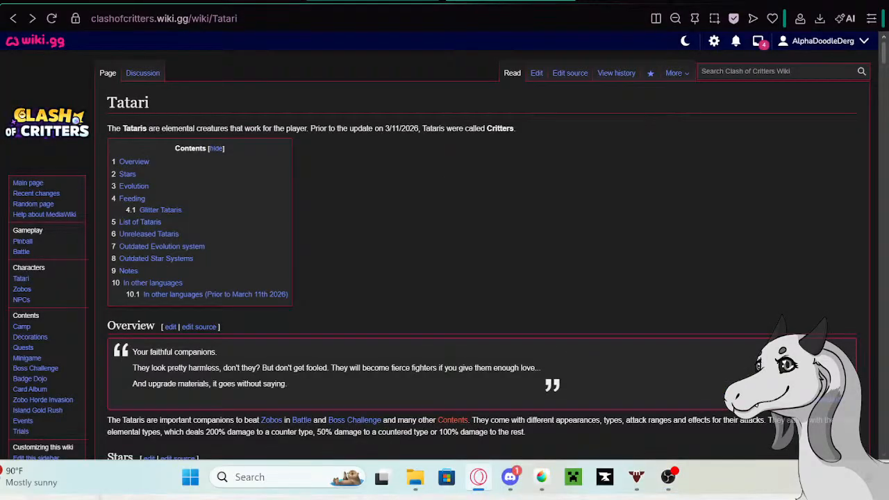
pyautogui.hotkey('alt', 'Tab')
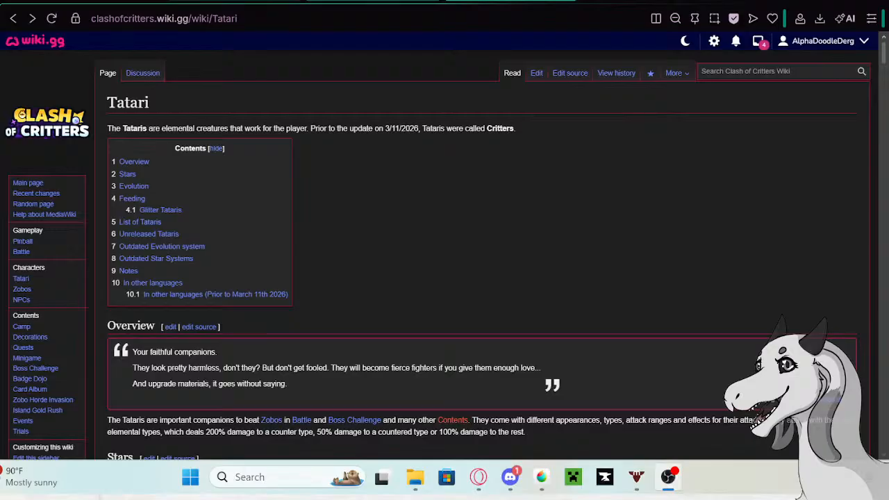
pyautogui.click(235, 0)
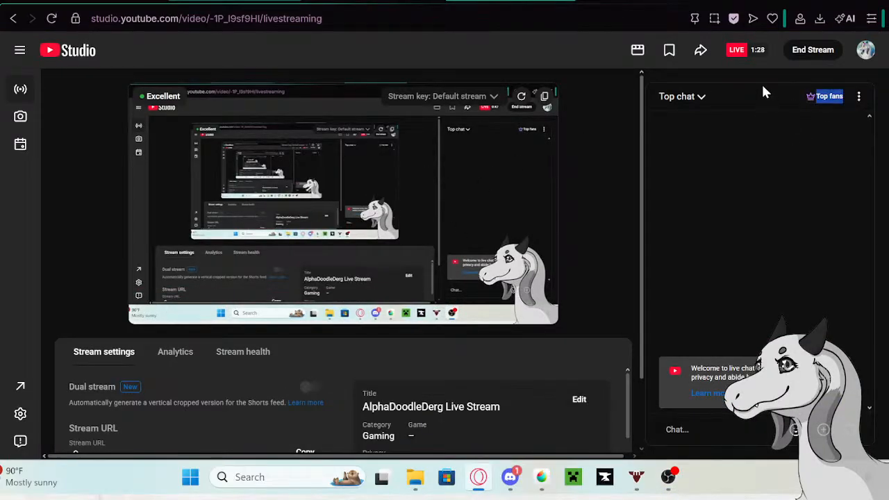
# - Dismiss the managing moderators and stream marker tips, and switch the chat view from Top chat to Live chat
pyautogui.click(697, 95)
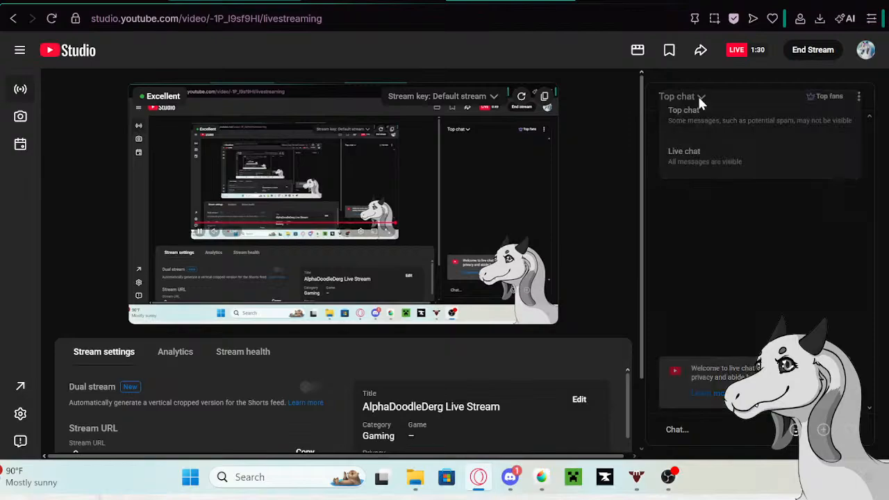
pyautogui.moveTo(705, 113)
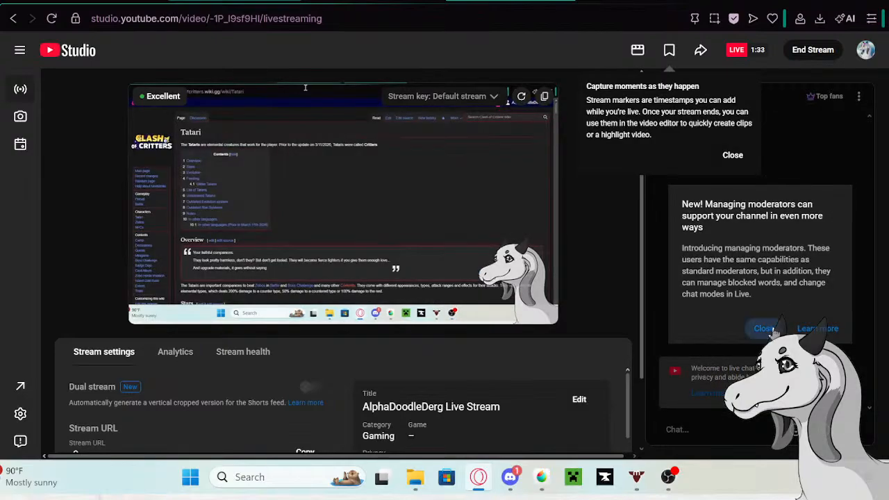
pyautogui.click(764, 328)
pyautogui.click(732, 156)
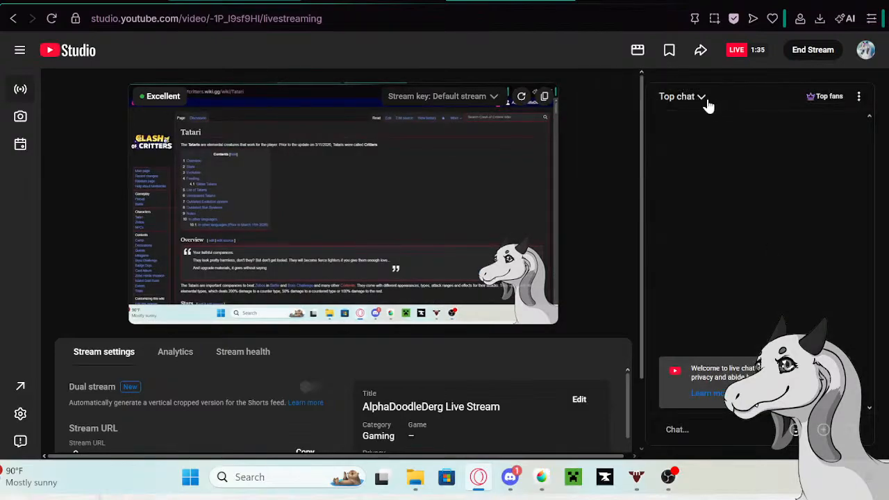
pyautogui.click(705, 101)
pyautogui.click(700, 153)
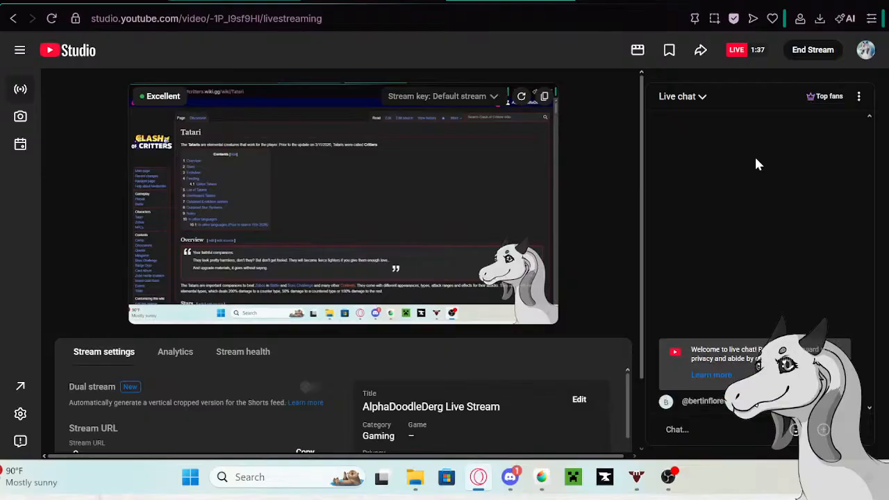
# - Send the message "Hello" in the stream's live chat
pyautogui.click(705, 438)
pyautogui.write('Hello')
pyautogui.press('Return')
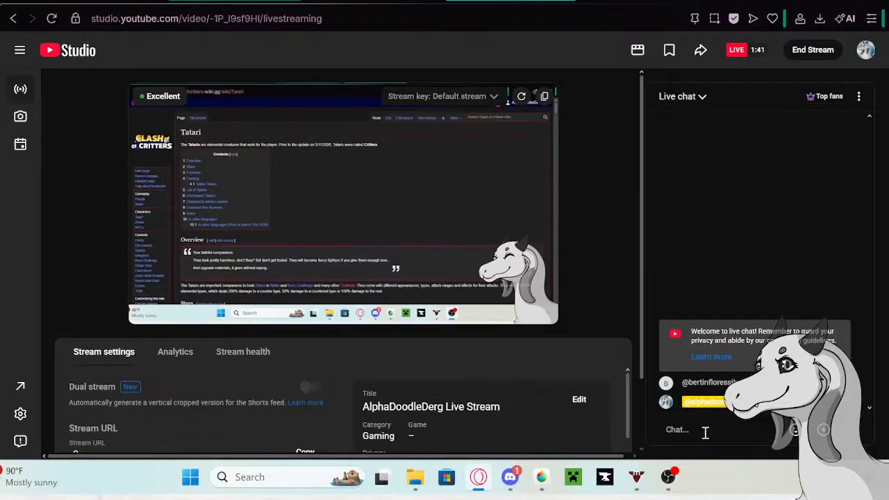
pyautogui.scroll(-2, 527, 341)
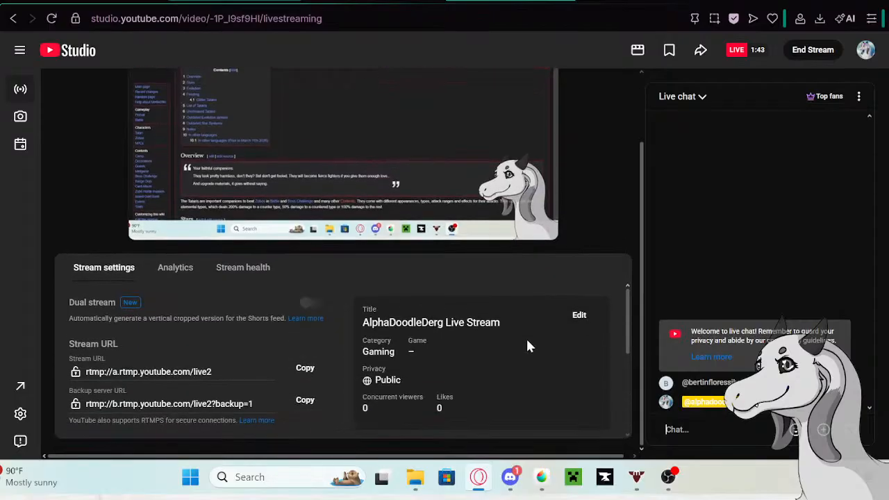
pyautogui.scroll(2, 512, 333)
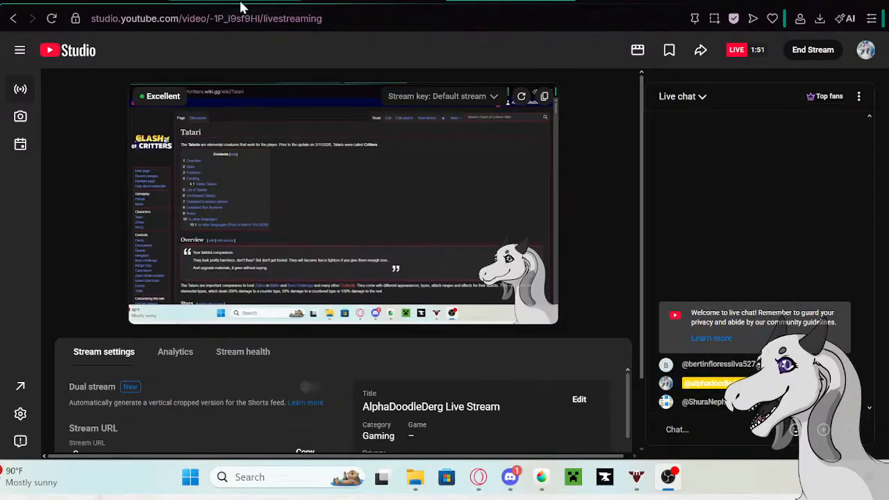
# - Return to the Tatari wiki page and bring its Stars section into view, checking Discord in between
pyautogui.click(361, 0)
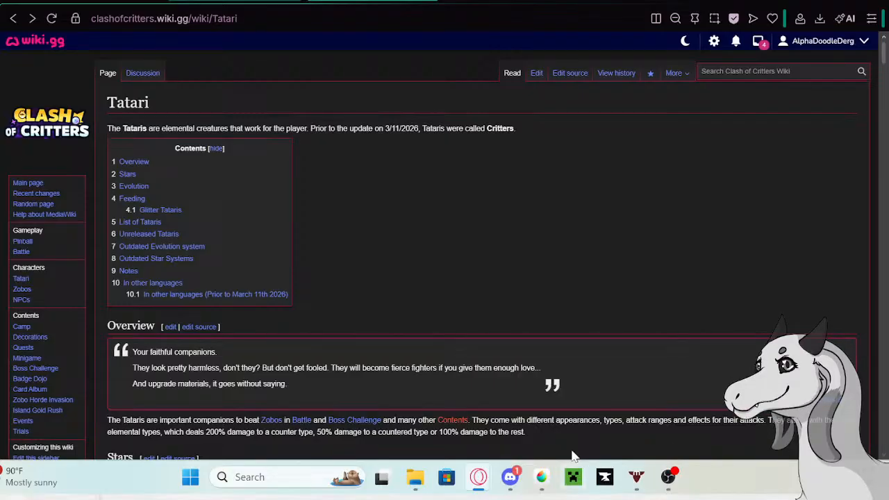
pyautogui.click(510, 477)
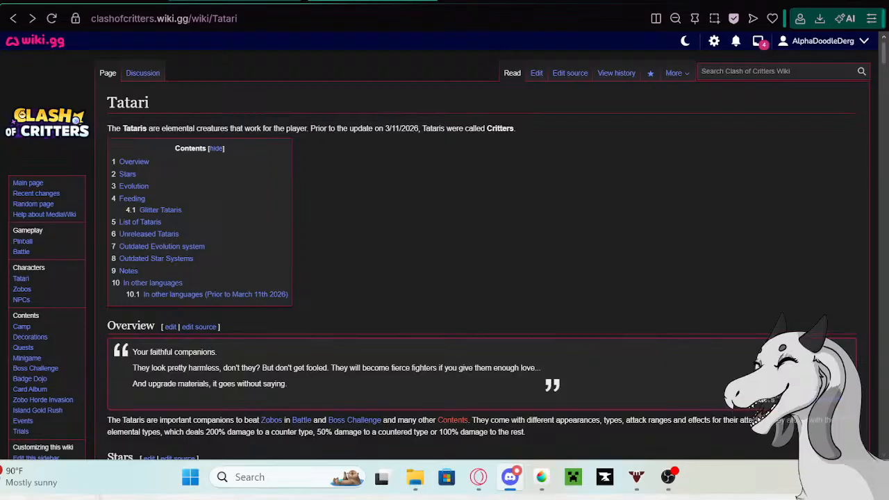
pyautogui.scroll(-4, 427, 266)
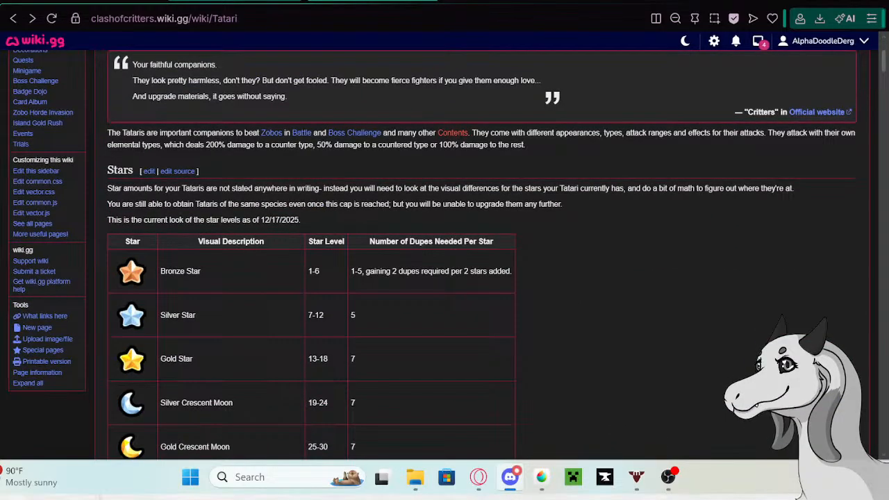
pyautogui.hotkey('alt', 'Tab')
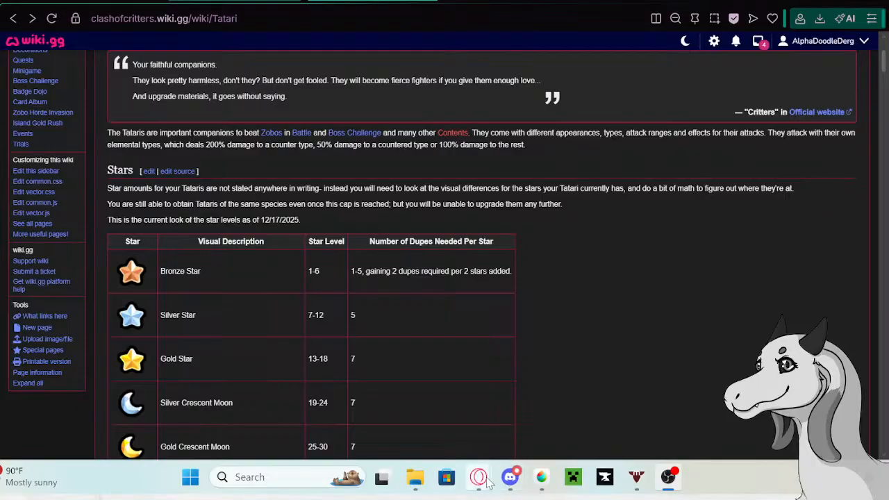
pyautogui.moveTo(478, 477)
pyautogui.click(525, 382)
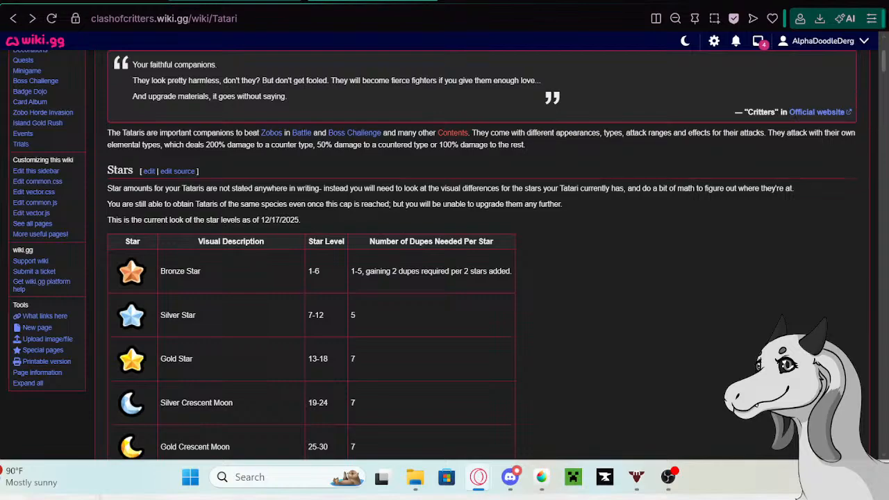
pyautogui.hotkey('alt', 'Tab')
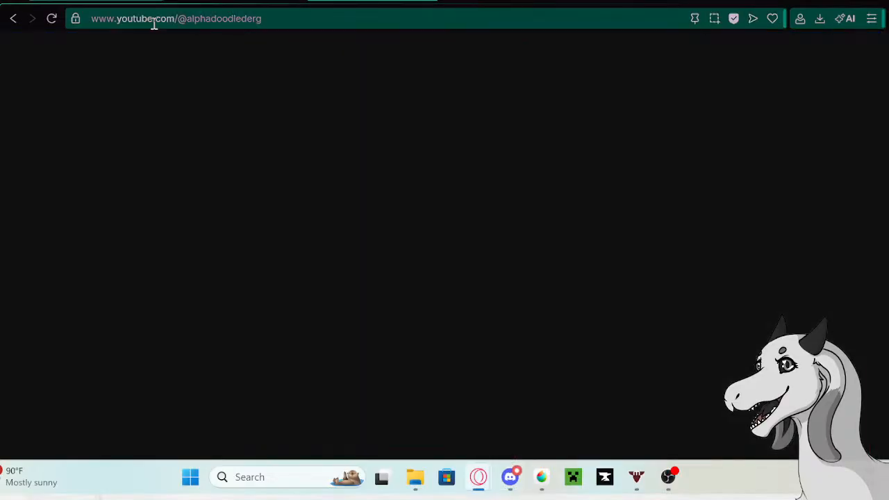
# - View the streamer's YouTube channel page and go back to the Tatari wiki page
pyautogui.rightClick(153, 22)
pyautogui.click(183, 93)
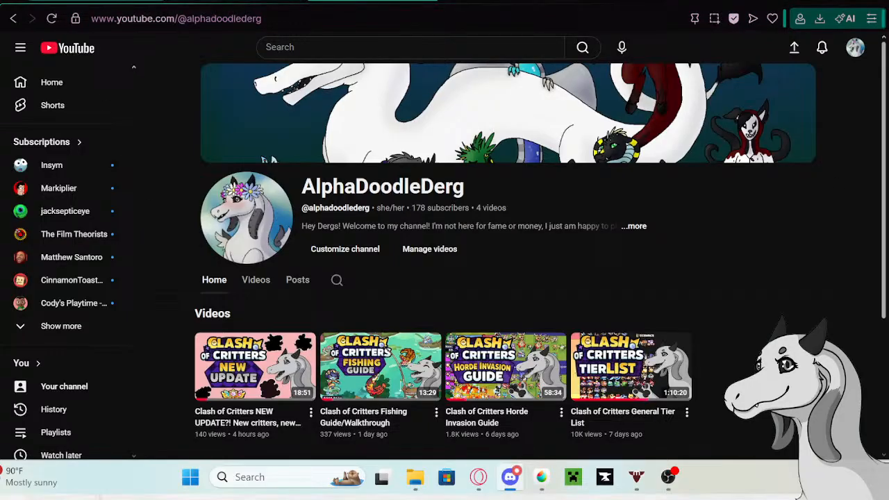
pyautogui.click(217, 2)
pyautogui.click(236, 2)
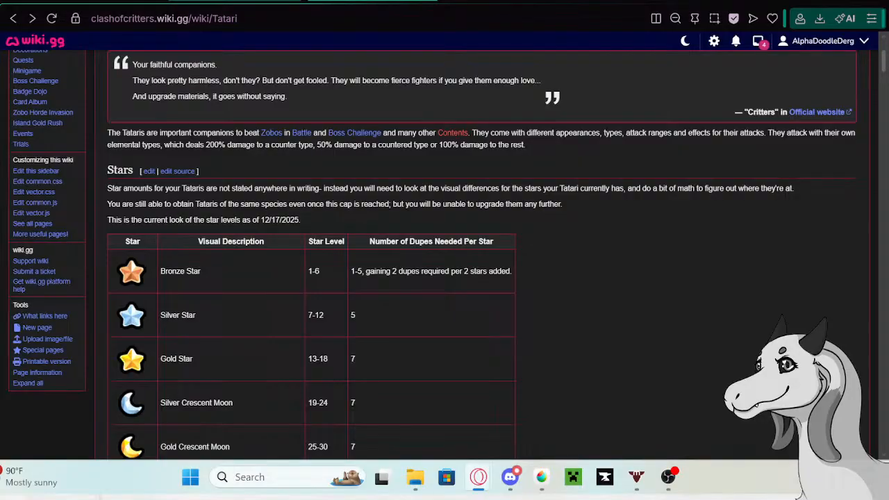
# - Look through the Tatari page's Stars, Evolution, Feeding, Glitter Tataris and List of Tataris sections
pyautogui.press('super+d')
pyautogui.press('super+d')
pyautogui.scroll(-4, 542, 219)
pyautogui.scroll(-10, 543, 212)
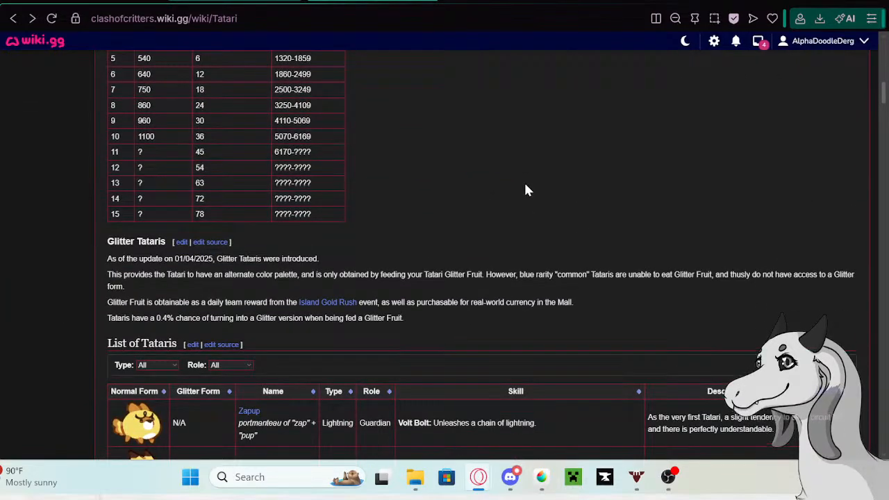
pyautogui.scroll(-3, 448, 229)
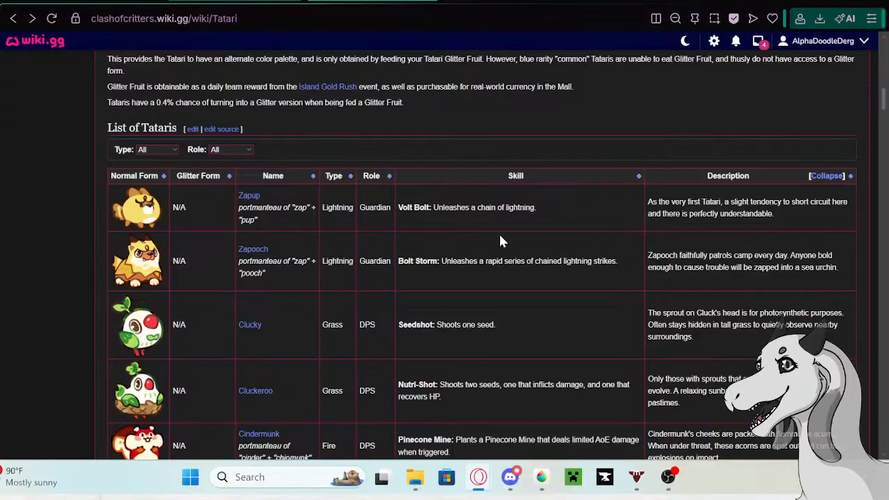
pyautogui.scroll(-1, 497, 238)
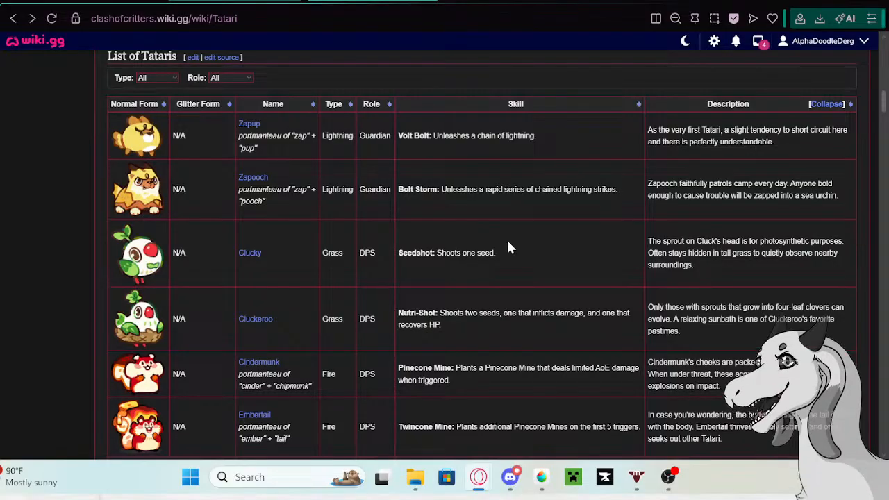
pyautogui.scroll(20, 782, 149)
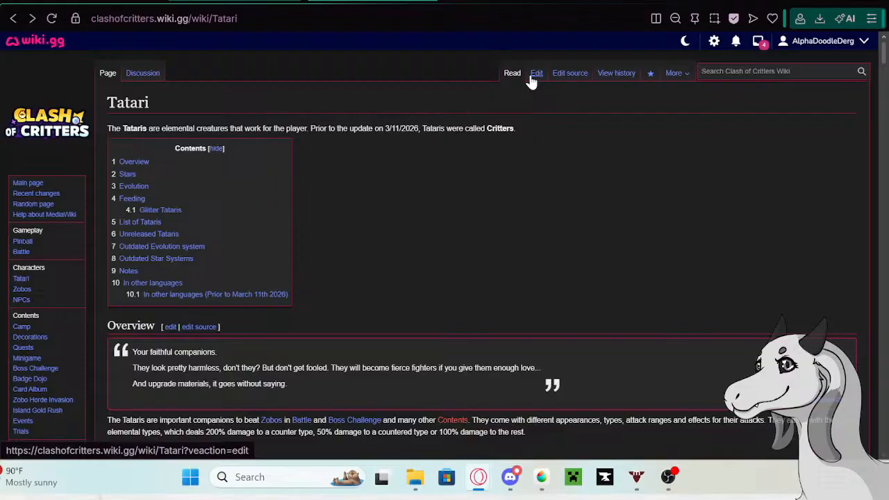
# - Open the Tatari page for visual editing and select Zapup's description text in the List of Tataris table
pyautogui.click(534, 76)
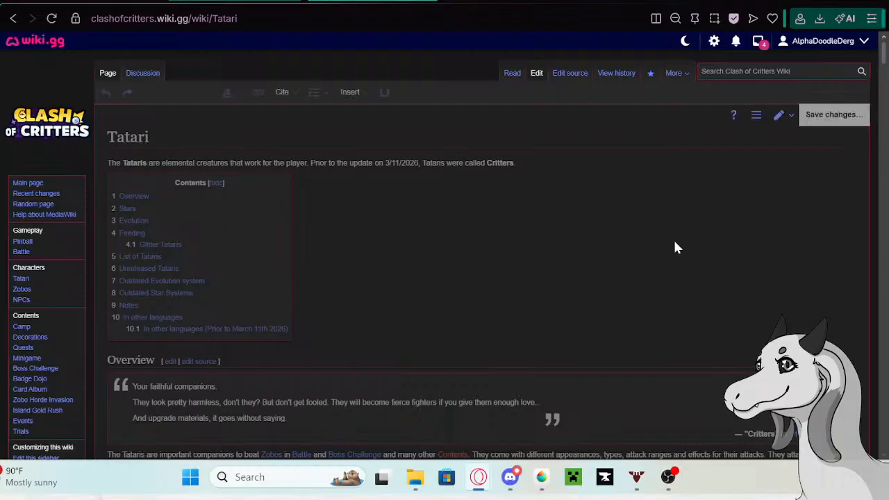
pyautogui.scroll(-5, 642, 176)
pyautogui.scroll(-15, 674, 201)
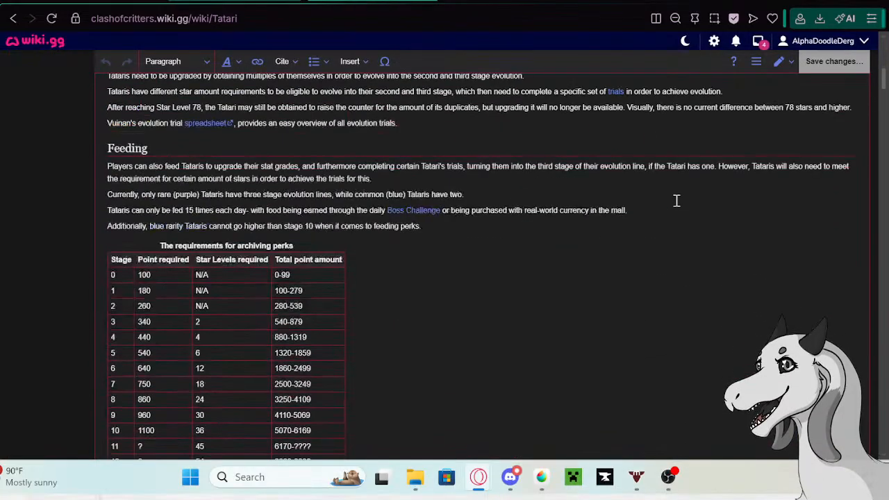
pyautogui.click(779, 278)
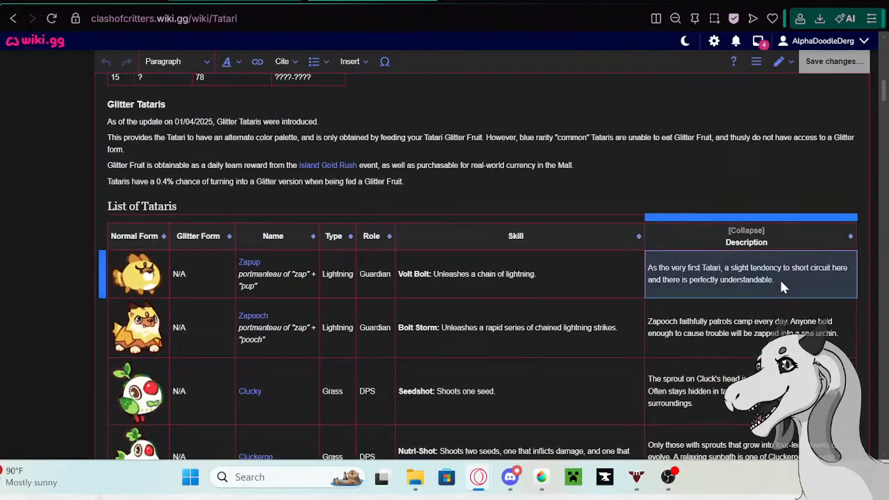
pyautogui.moveTo(779, 279); pyautogui.dragTo(646, 264)
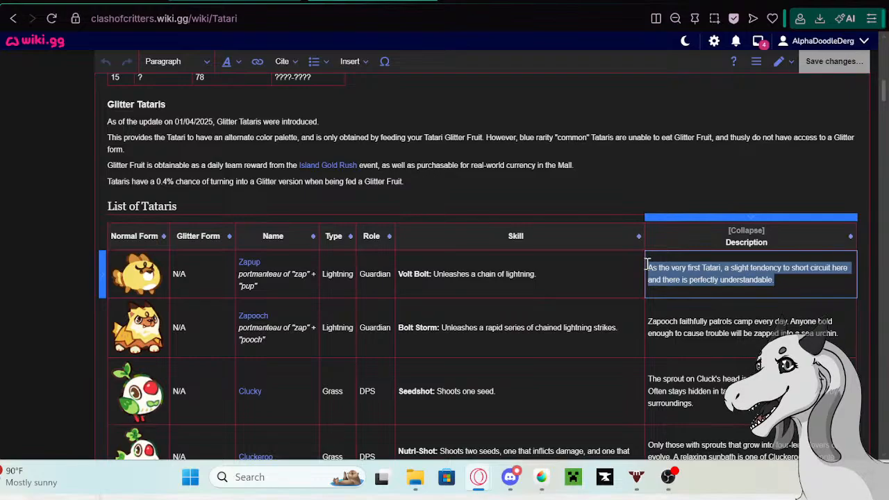
# - Open the Zapup page in a new tab from its name link in the List of Tataris table and switch to it
pyautogui.scroll(12, 324, 260)
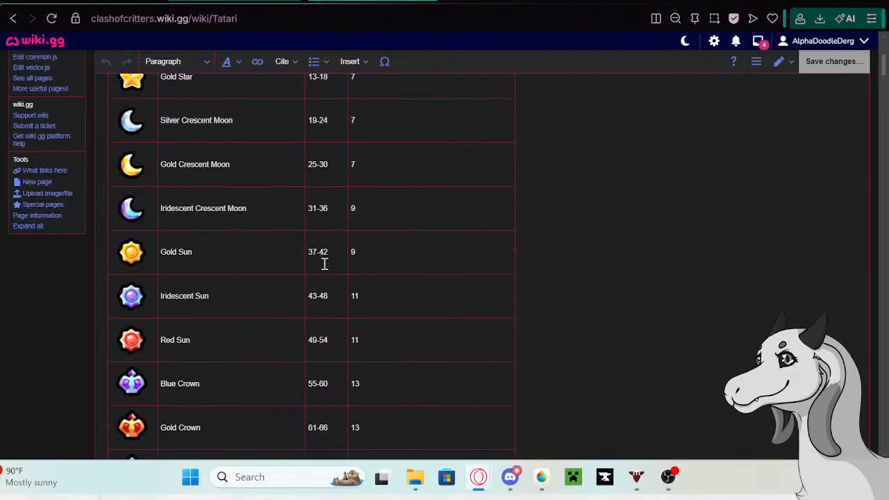
pyautogui.scroll(4, 291, 263)
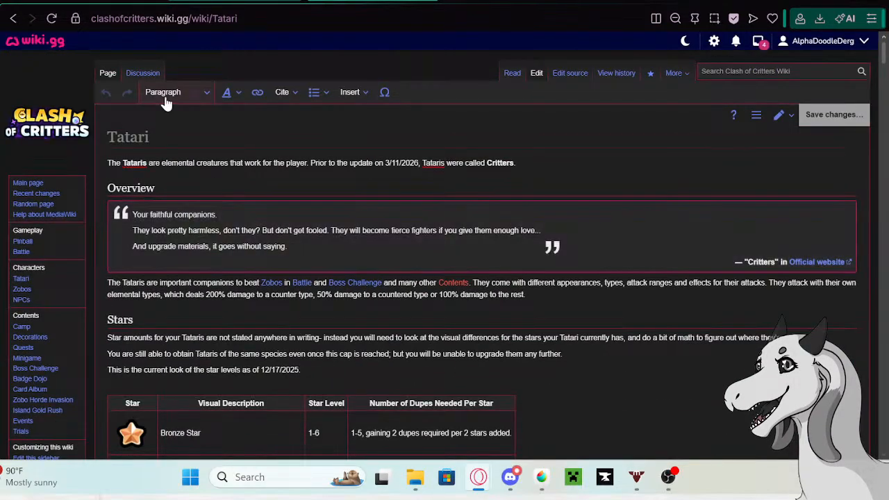
pyautogui.scroll(-15, 225, 191)
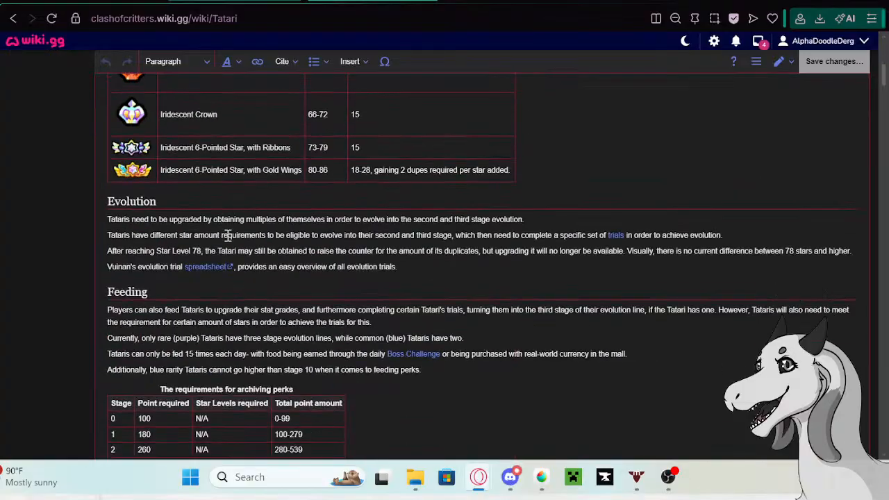
pyautogui.scroll(-5, 222, 234)
pyautogui.click(249, 118)
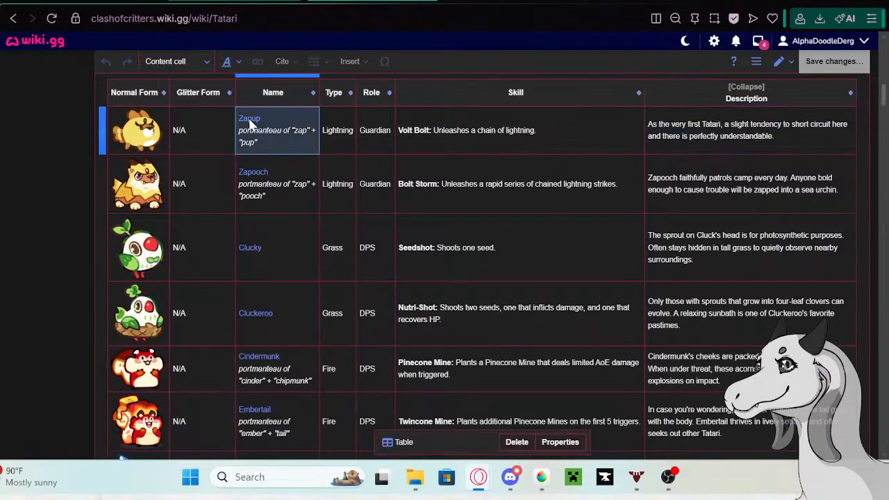
pyautogui.rightClick(157, 159)
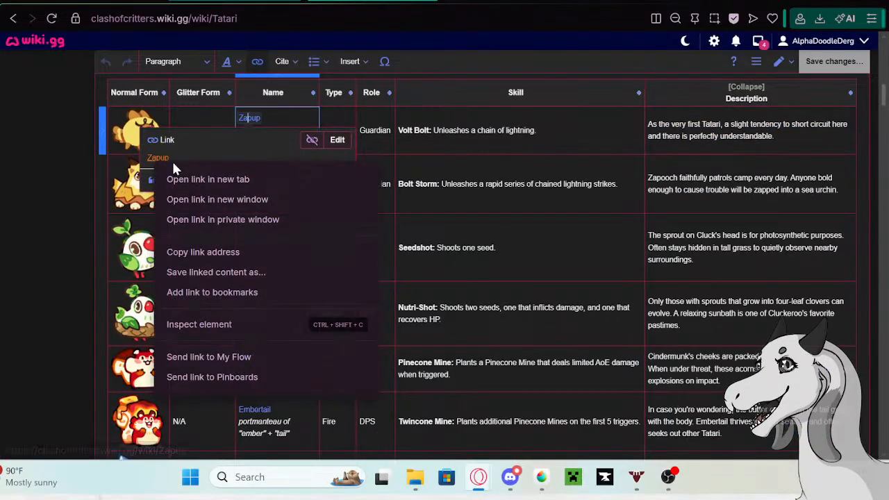
pyautogui.click(194, 177)
pyautogui.click(378, 2)
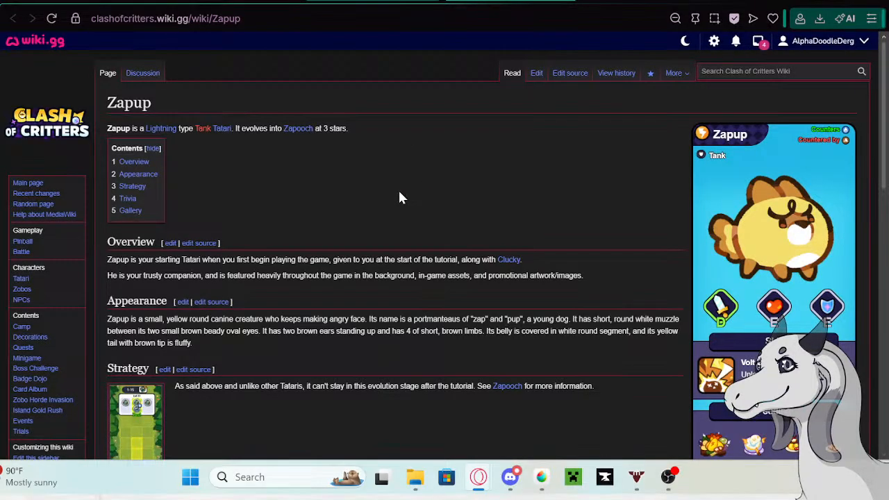
# - Open the Trivia section of the Zapup page for visual editing
pyautogui.scroll(-5, 399, 196)
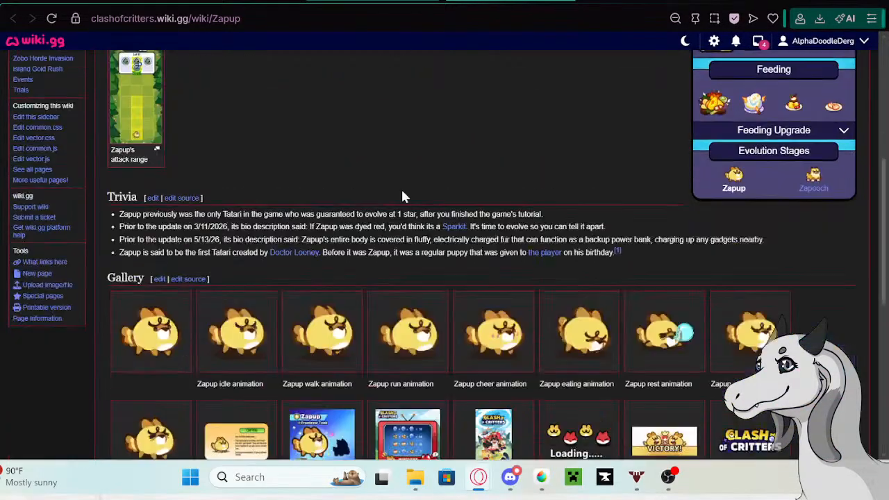
pyautogui.click(153, 180)
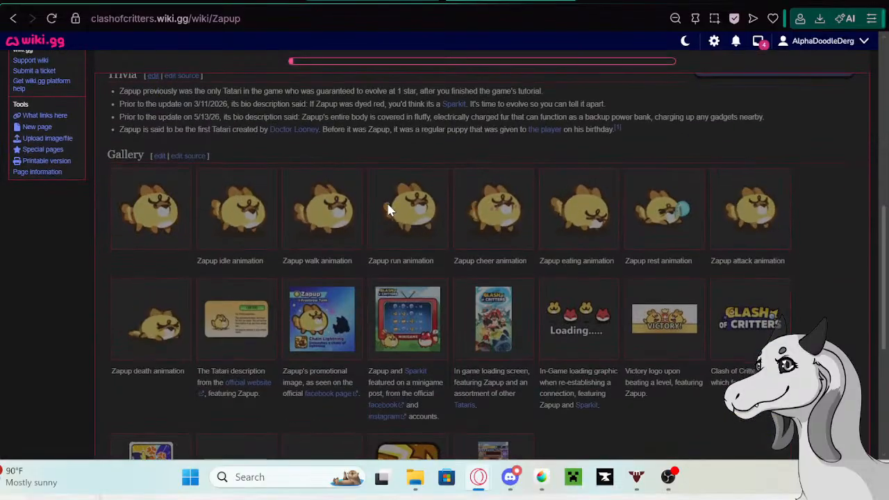
pyautogui.scroll(-10, 470, 220)
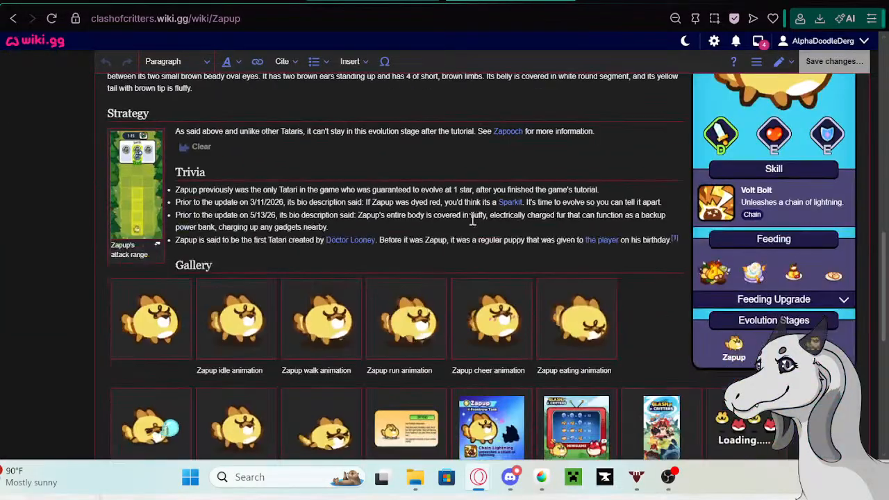
pyautogui.scroll(6, 471, 215)
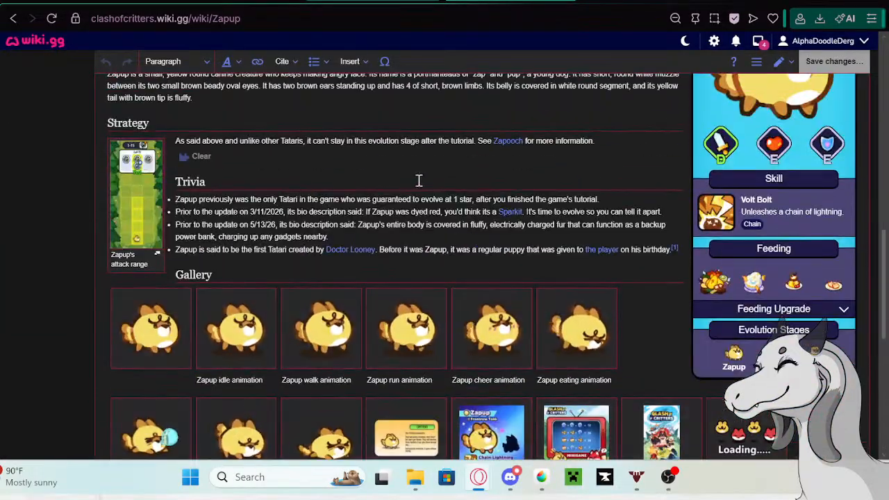
# - Add the line "As the very first Tatari, a slight tendency to short circuit here and there is perfectly understandable." below the 5/13/26 trivia entry
pyautogui.click(364, 236)
pyautogui.scroll(5, 364, 237)
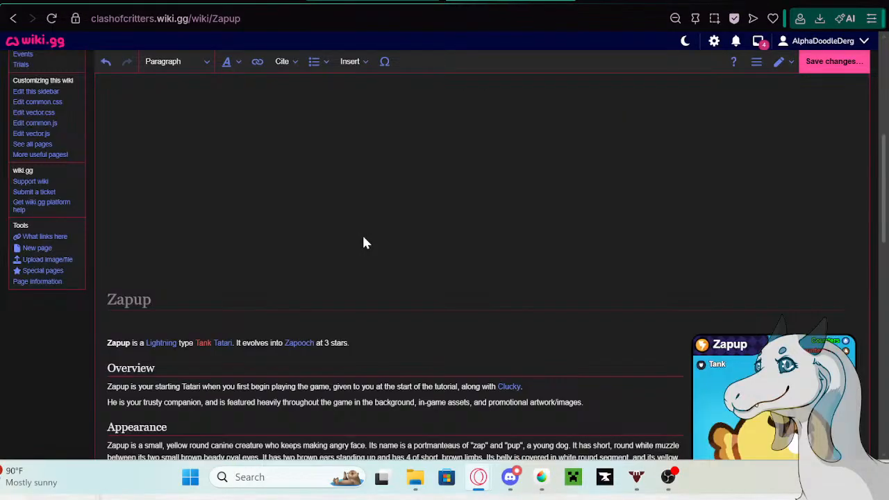
pyautogui.scroll(-7, 350, 243)
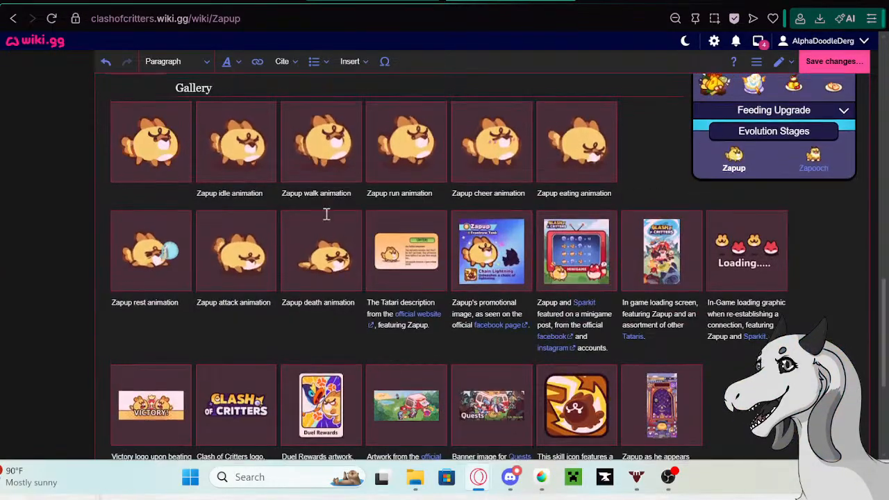
pyautogui.scroll(4, 325, 214)
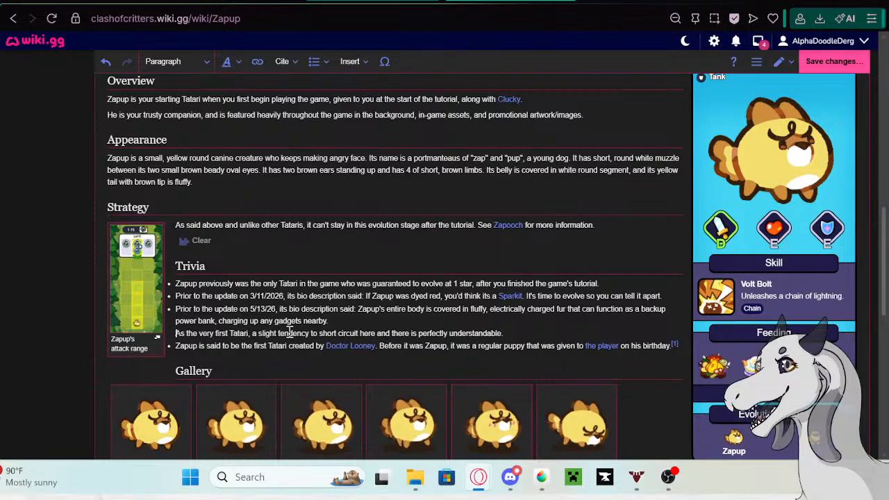
pyautogui.scroll(4, 291, 319)
pyautogui.scroll(-7, 289, 264)
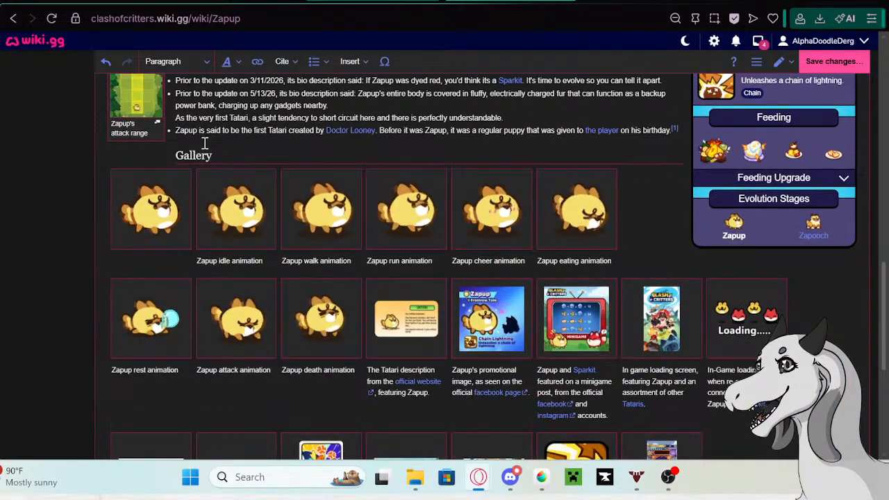
pyautogui.scroll(1, 205, 142)
# - Format the 5/13/26 trivia entry and the line added below it as separate bullet list items
pyautogui.moveTo(174, 189); pyautogui.dragTo(511, 189)
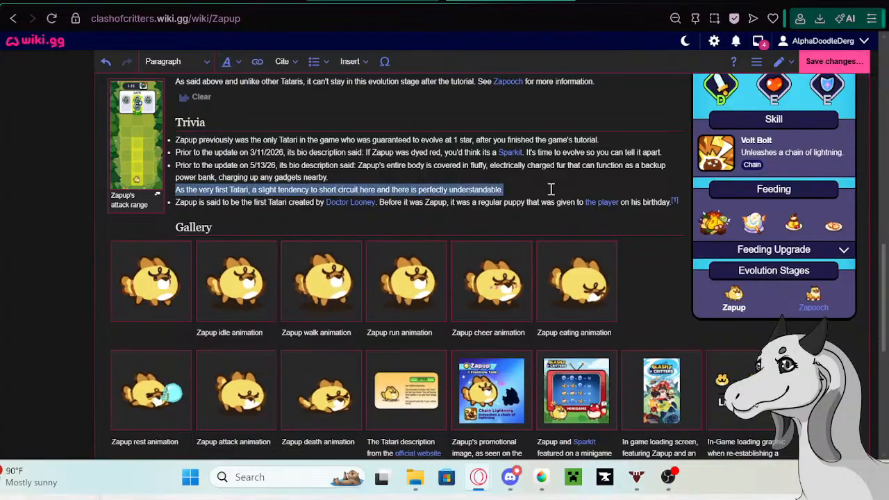
pyautogui.click(320, 67)
pyautogui.click(332, 88)
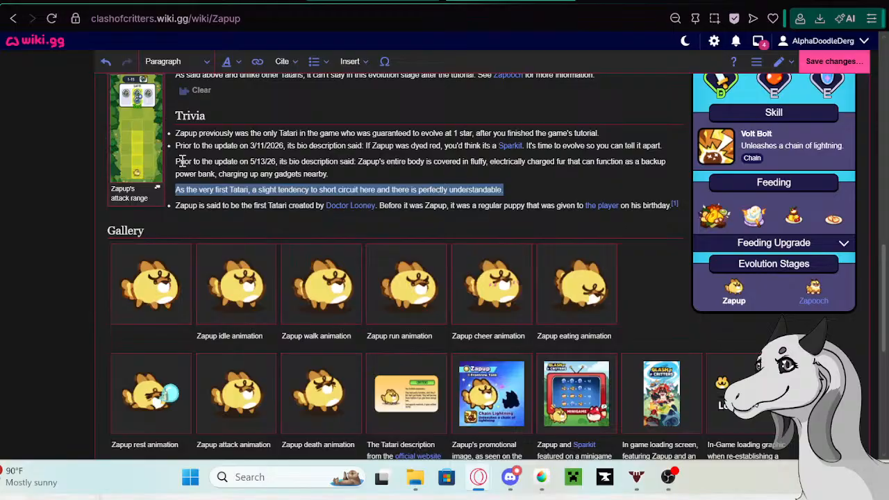
pyautogui.click(182, 161)
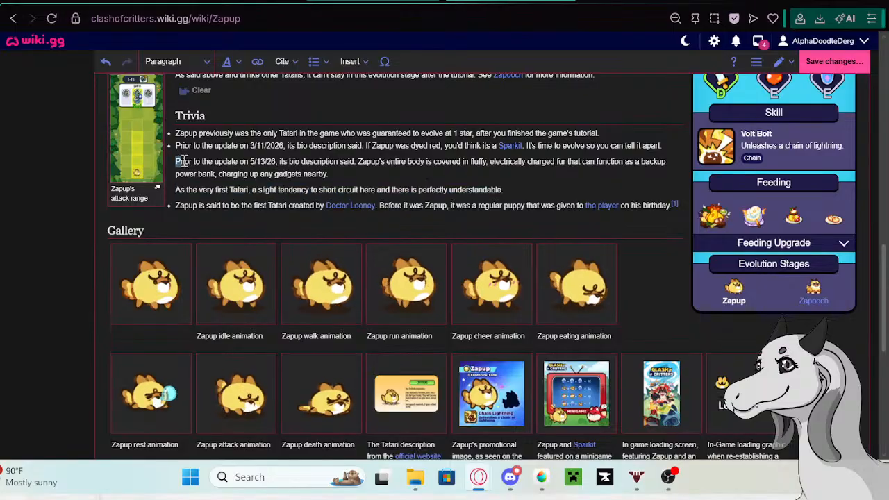
pyautogui.moveTo(176, 161); pyautogui.dragTo(505, 190)
pyautogui.click(316, 61)
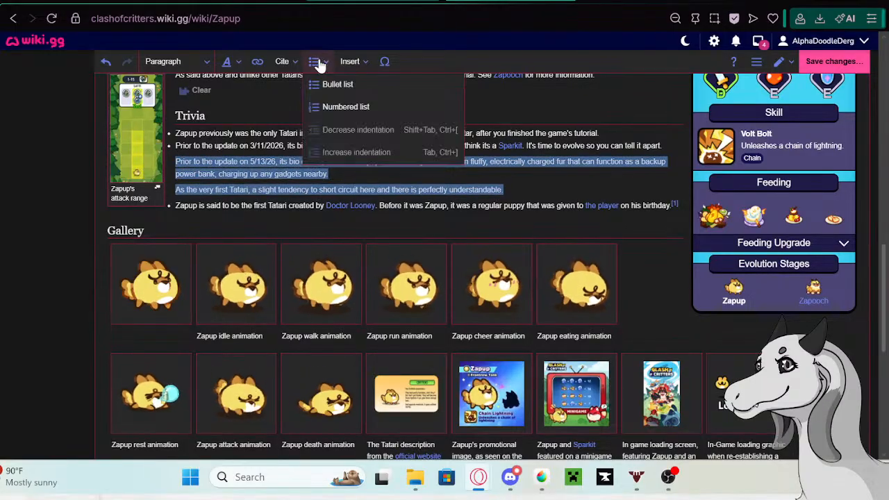
pyautogui.click(336, 84)
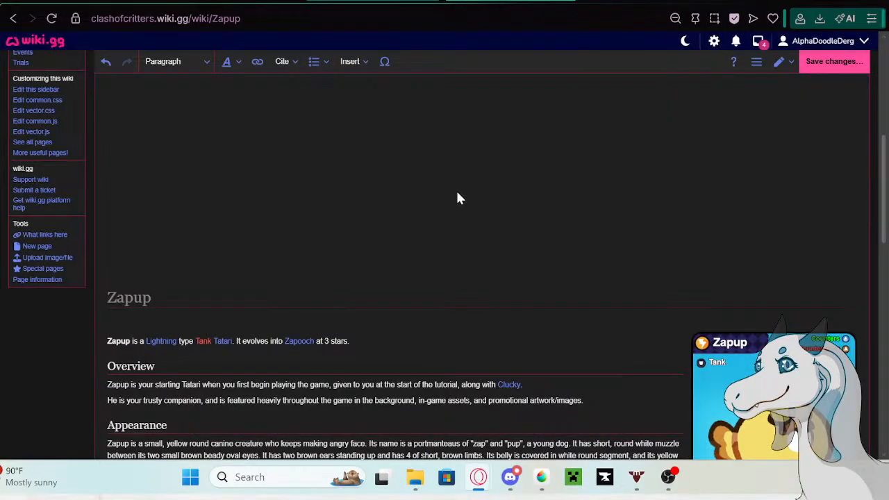
# - Insert "Prior to the update on 5/12/26" at the start of the new short-circuit trivia bullet
pyautogui.scroll(-7, 458, 195)
pyautogui.click(390, 118)
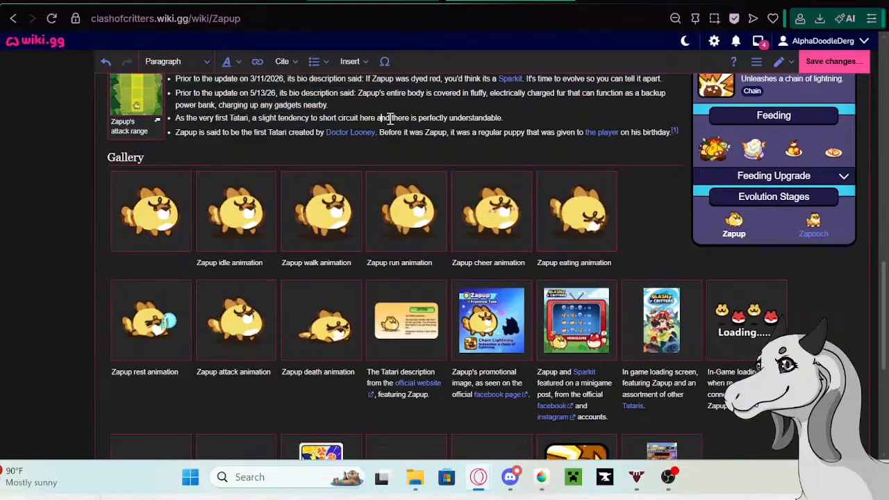
pyautogui.click(218, 132)
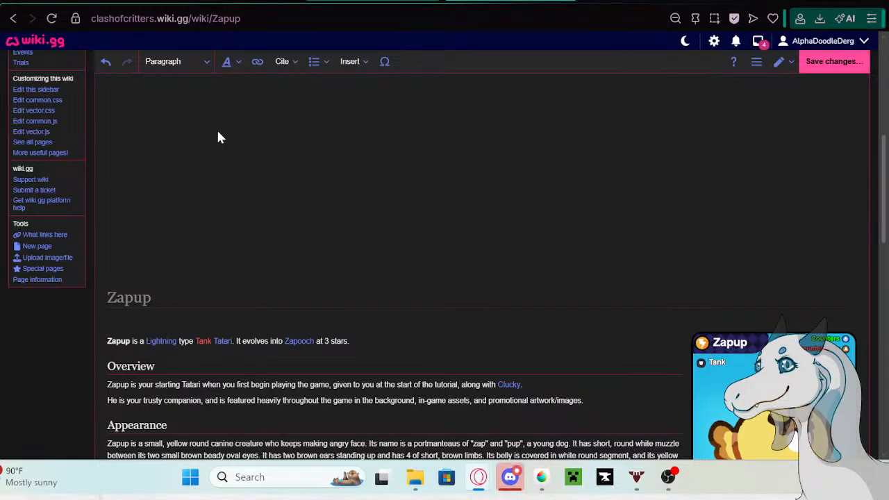
pyautogui.scroll(-2, 217, 136)
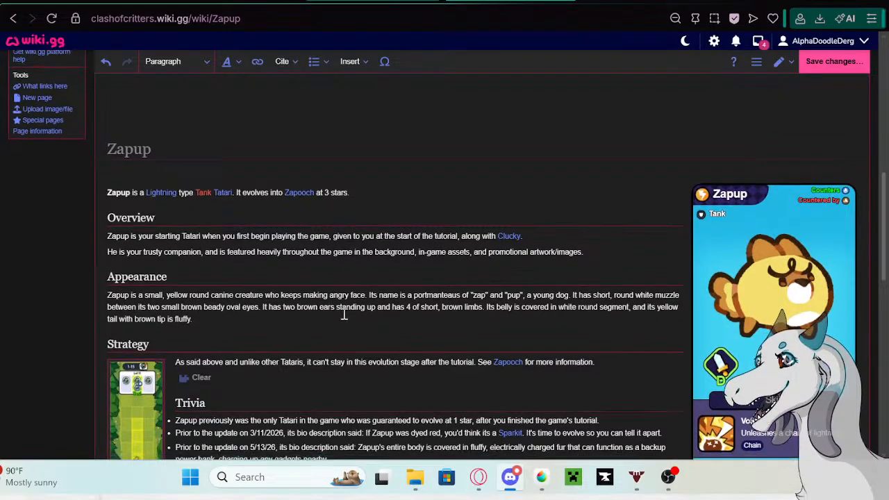
pyautogui.scroll(-5, 347, 304)
pyautogui.scroll(1, 250, 229)
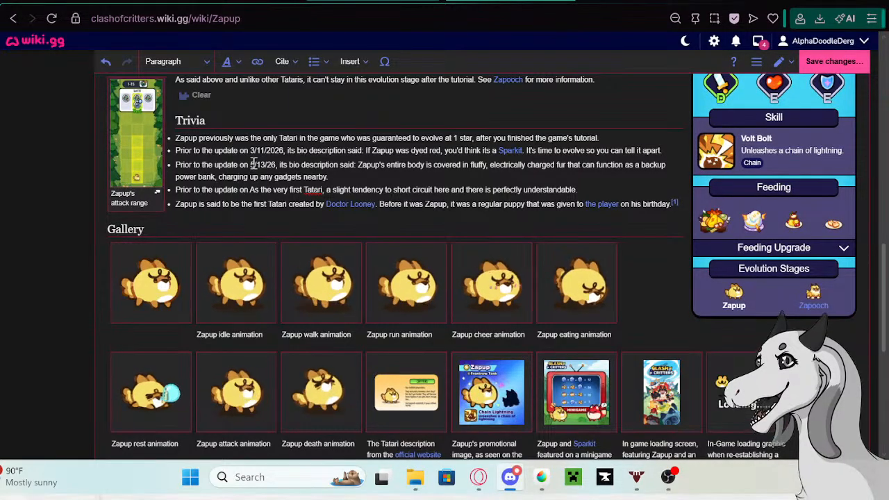
pyautogui.moveTo(249, 164); pyautogui.dragTo(255, 165)
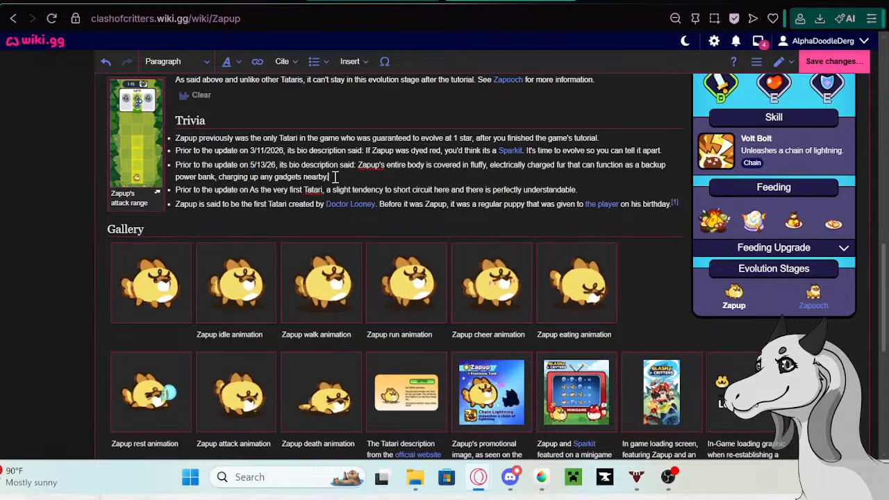
pyautogui.click(249, 189)
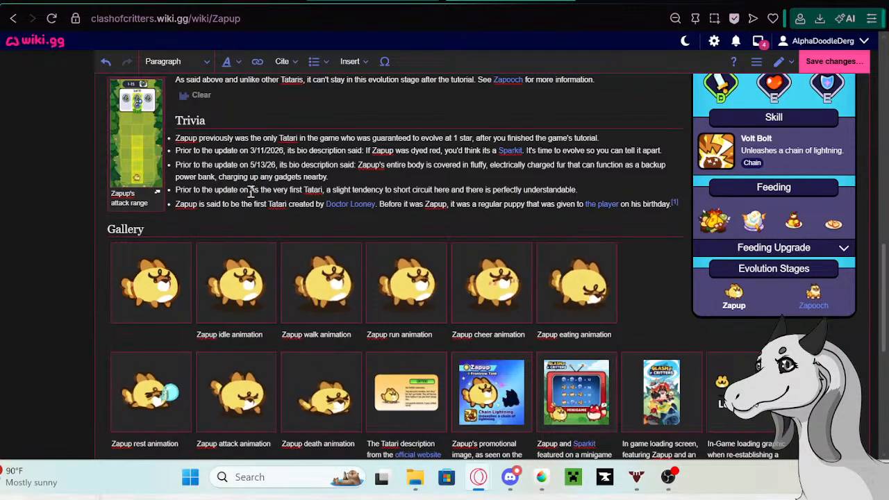
pyautogui.scroll(10, 323, 208)
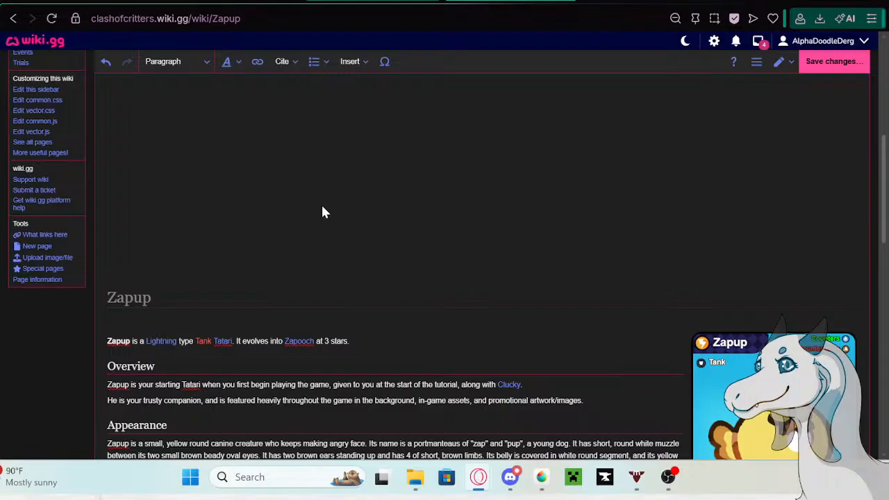
pyautogui.scroll(-5, 391, 270)
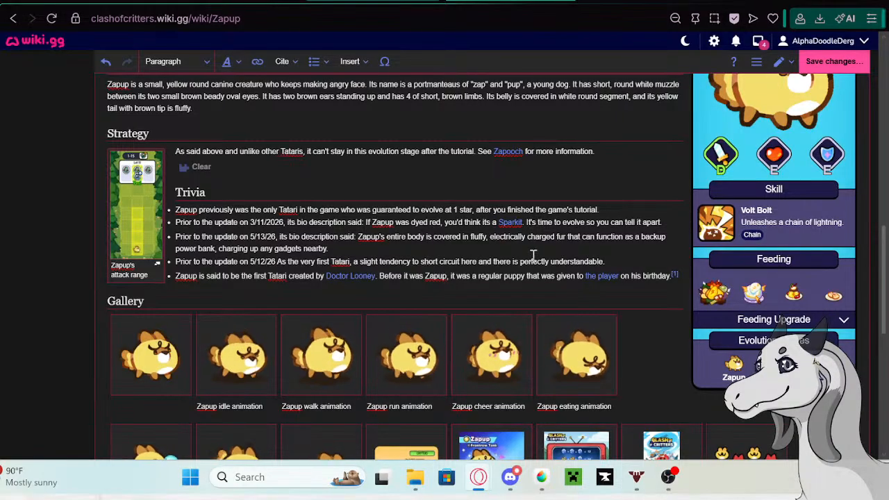
# - Delete the whole 5/12/26 bullet from the Trivia list
pyautogui.moveTo(609, 262); pyautogui.dragTo(177, 262)
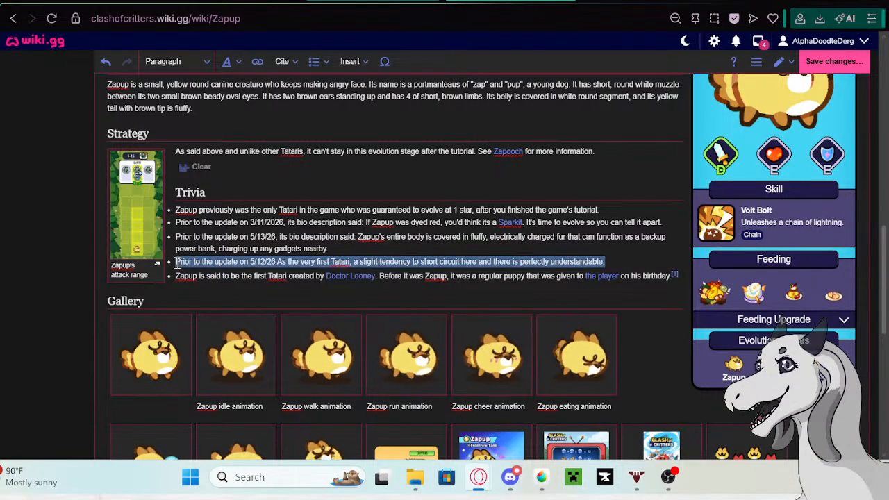
pyautogui.press('BackSpace')
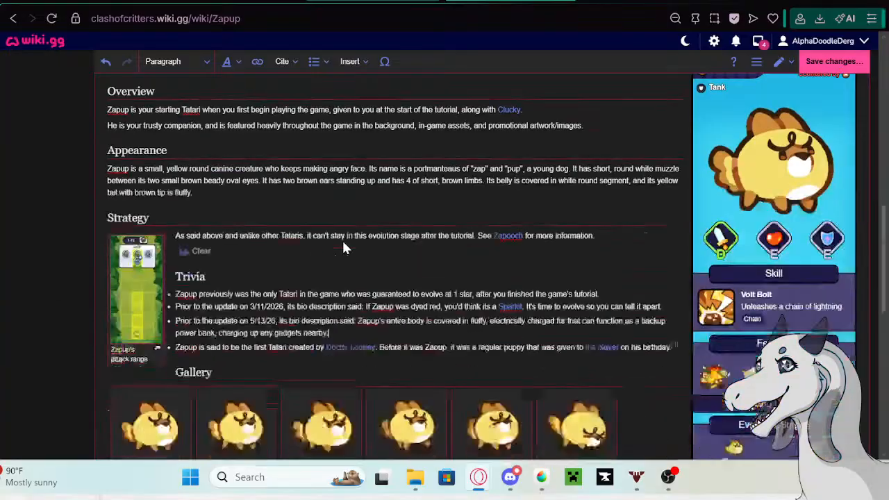
pyautogui.scroll(4, 343, 240)
pyautogui.scroll(-5, 361, 234)
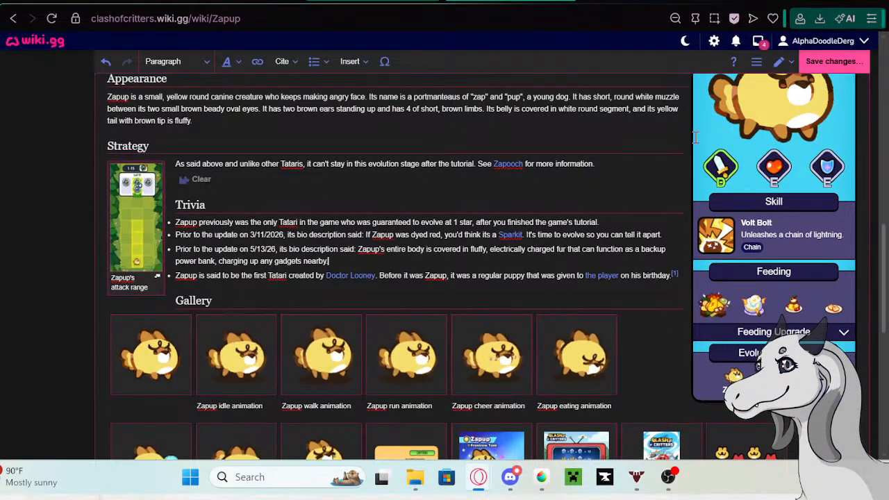
# - Save the Zapup page edit with the default Trivia summary and return to the start of the page
pyautogui.click(826, 62)
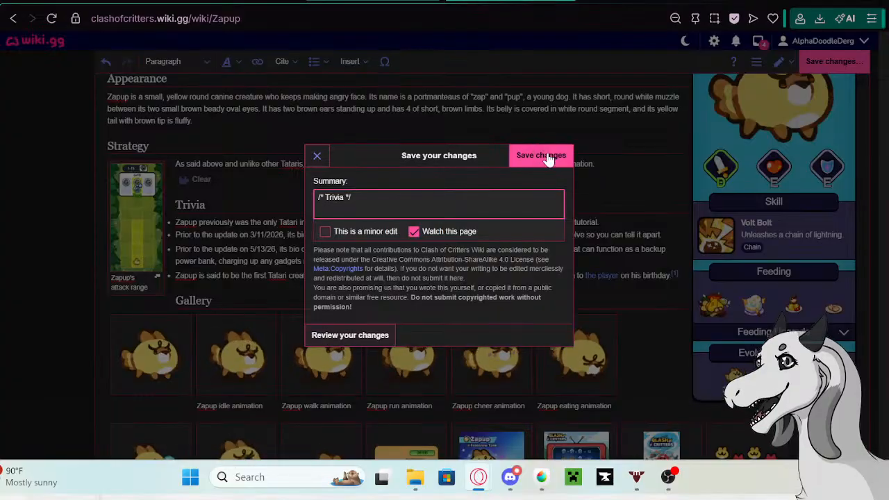
pyautogui.press('Return')
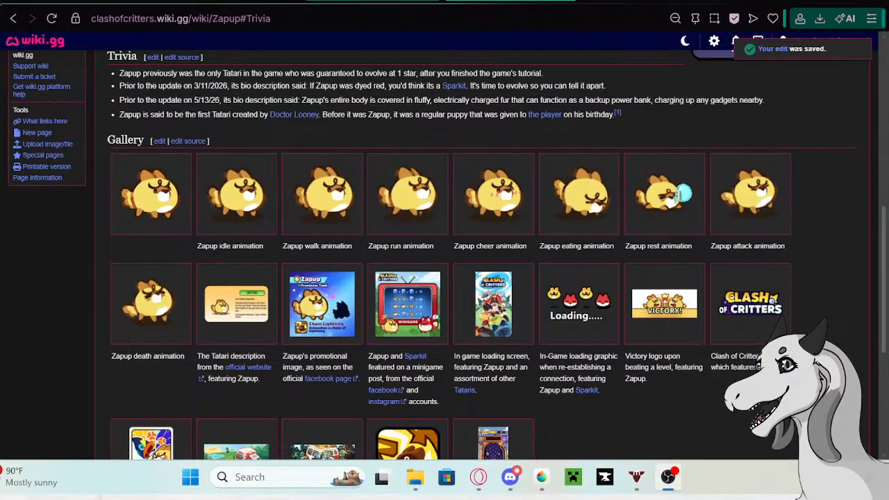
pyautogui.scroll(8, 257, 133)
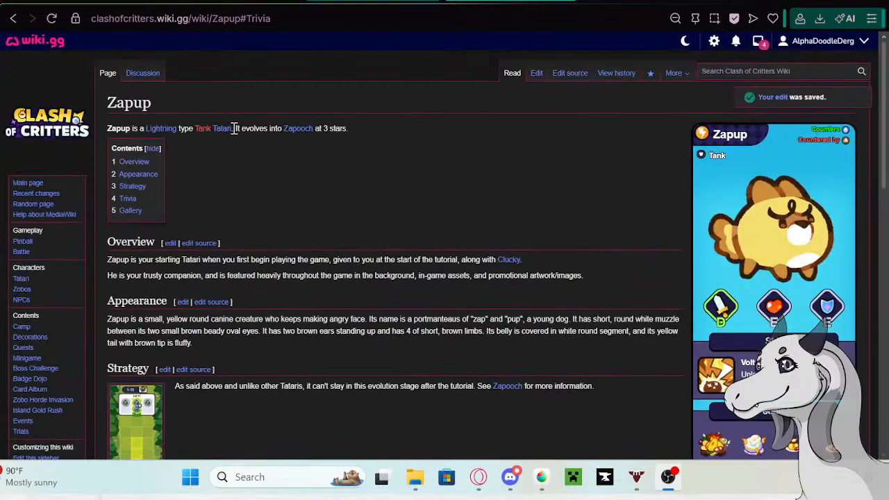
# - Open the wiki's Pinball page and look through its Overview, Bumpers and Slots, Multipliers and Events sections
pyautogui.click(28, 242)
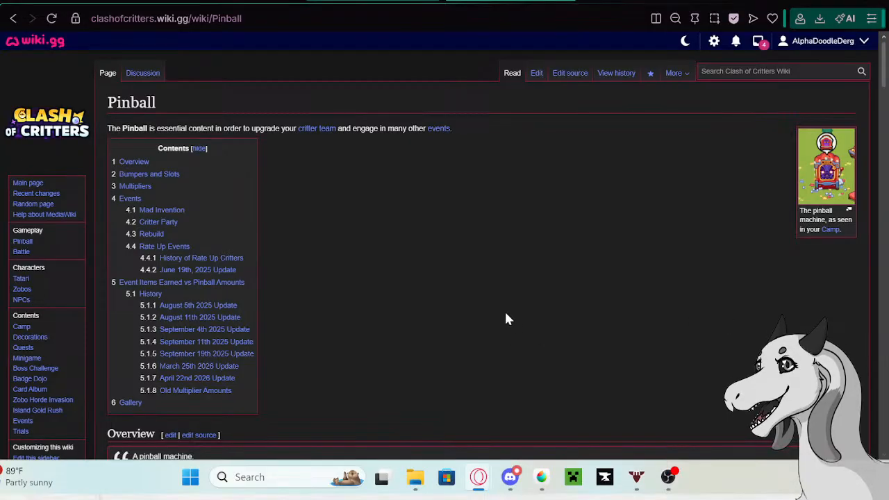
pyautogui.scroll(-2, 467, 263)
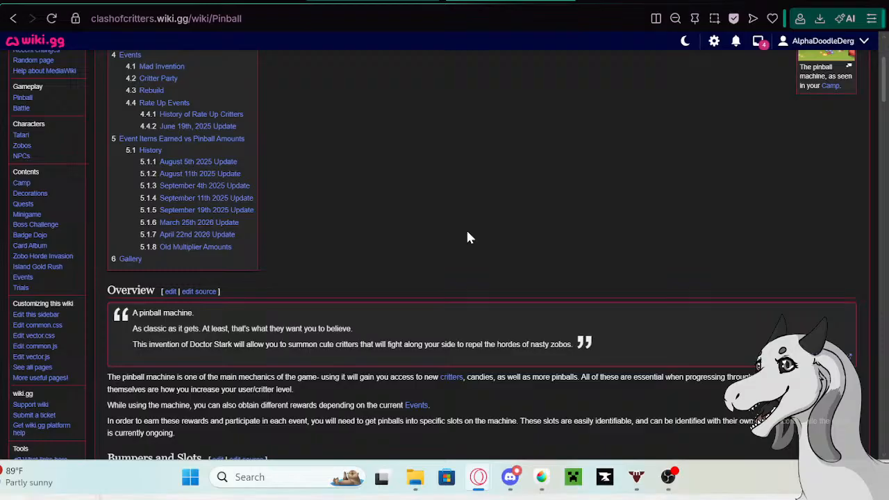
pyautogui.scroll(-3, 373, 215)
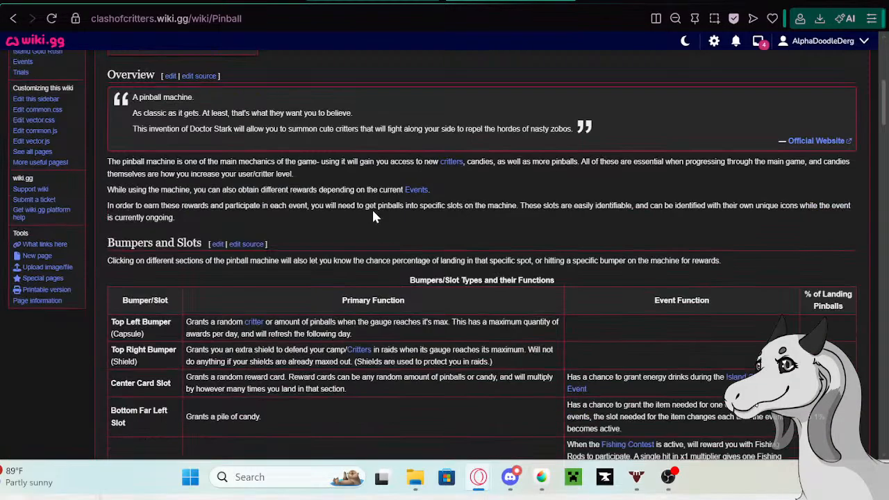
pyautogui.scroll(-6, 373, 217)
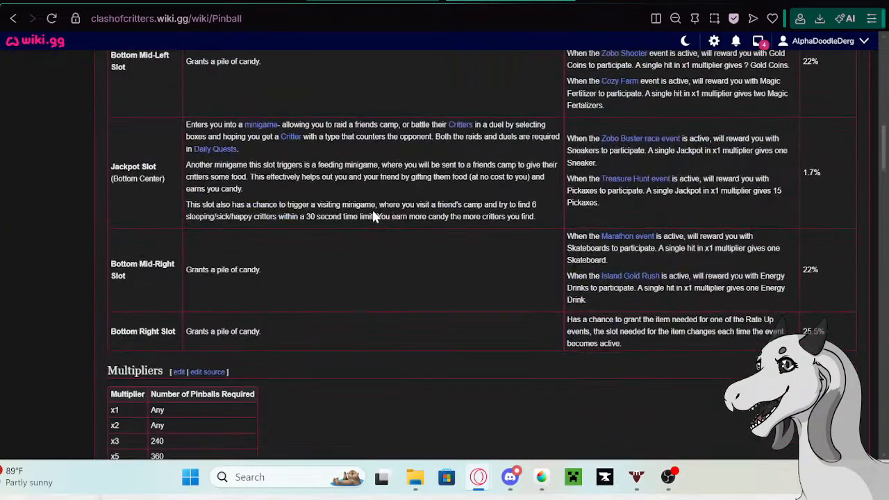
pyautogui.scroll(-2, 373, 217)
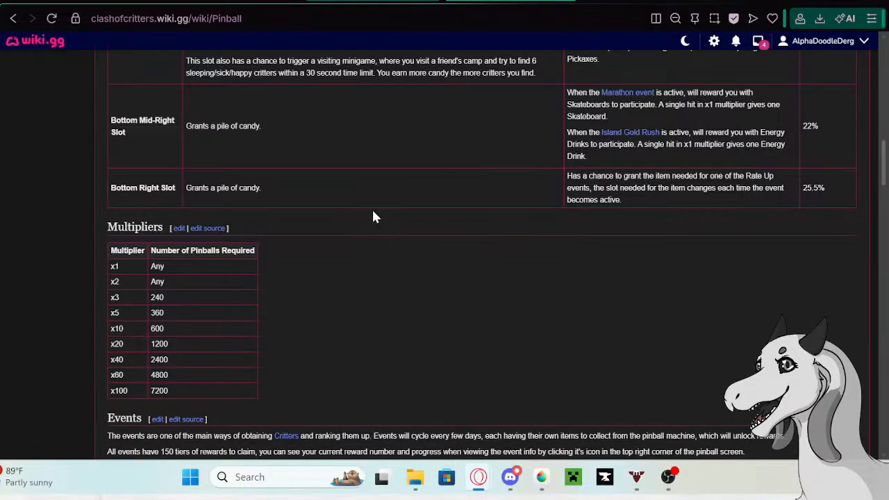
pyautogui.scroll(-5, 373, 217)
pyautogui.scroll(17, 369, 218)
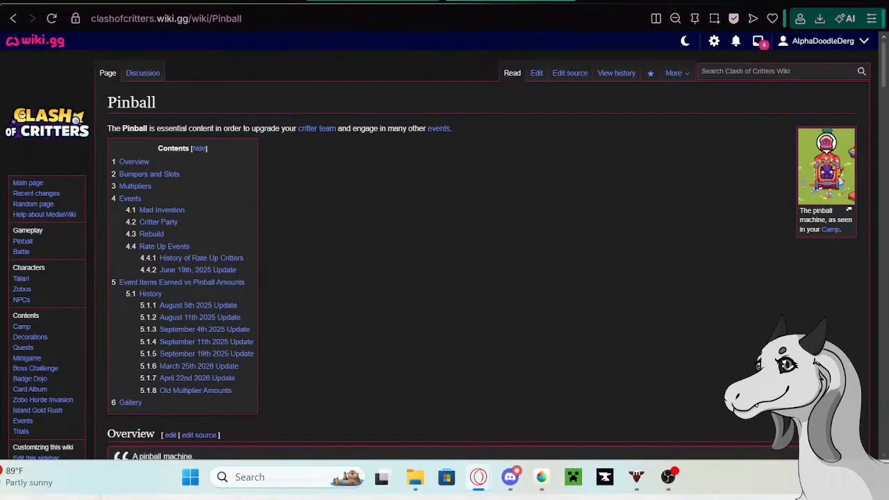
# - Switch back to the Tatari page's editing tab and view its Evolution and Feeding sections
pyautogui.click(334, 1)
pyautogui.click(257, 0)
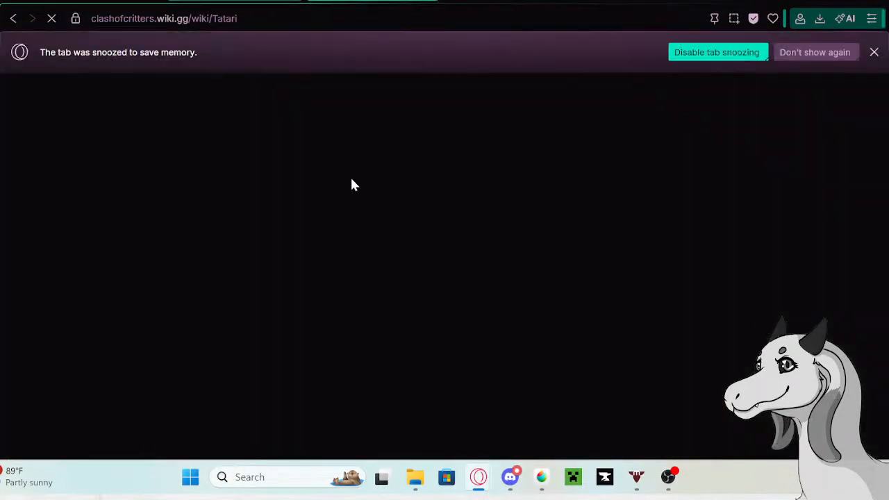
pyautogui.scroll(-2, 284, 185)
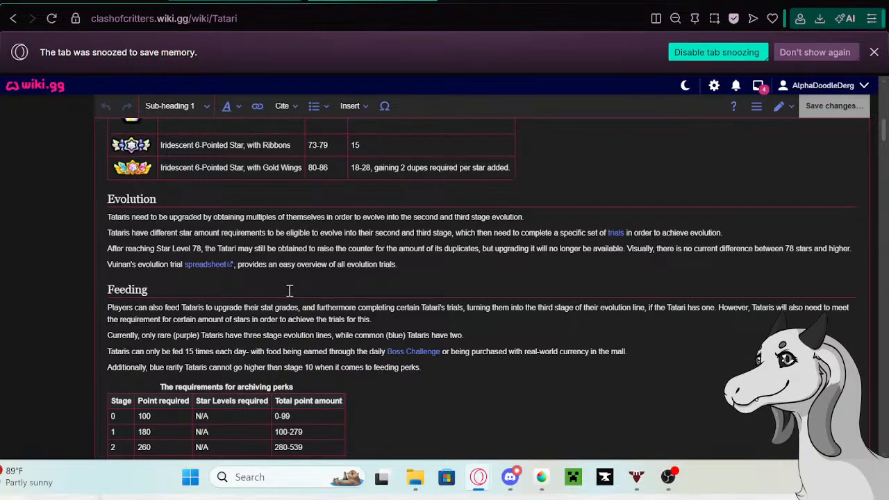
# - Find Clucky in the Tatari page's List of Tataris table and open its linked page in a new tab
pyautogui.scroll(-1, 289, 293)
pyautogui.scroll(-15, 290, 293)
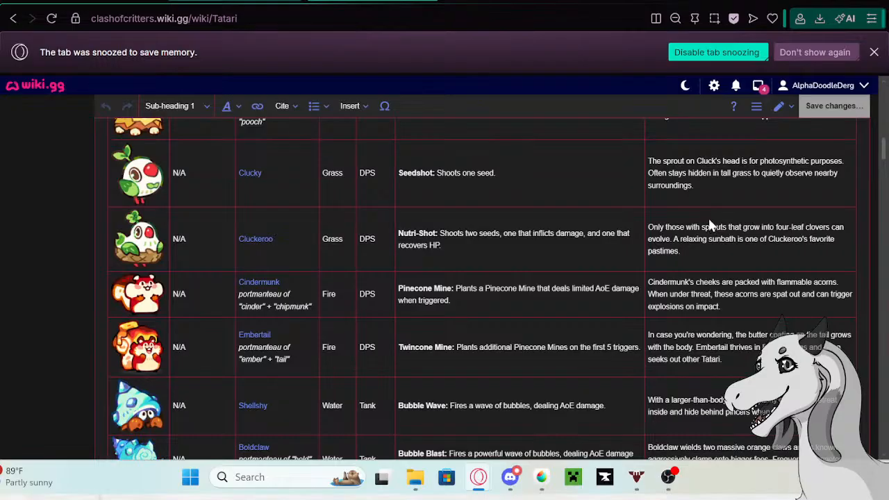
pyautogui.scroll(1, 333, 277)
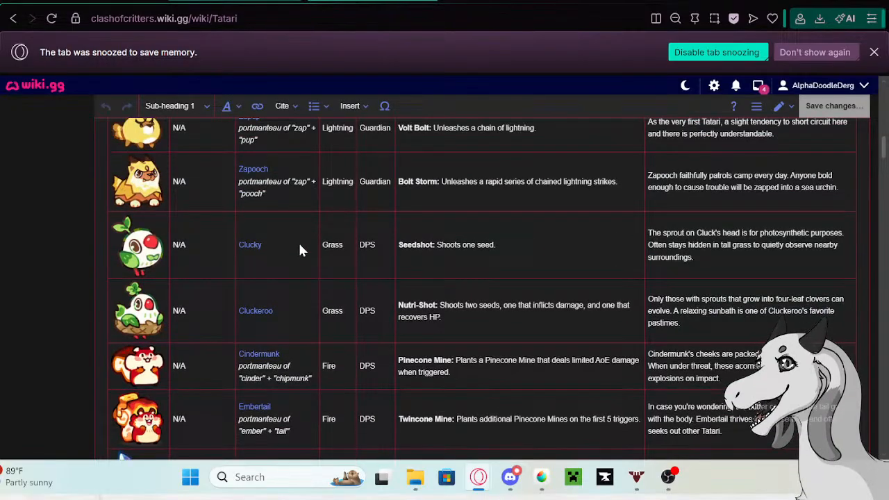
pyautogui.click(250, 245)
pyautogui.scroll(5, 230, 273)
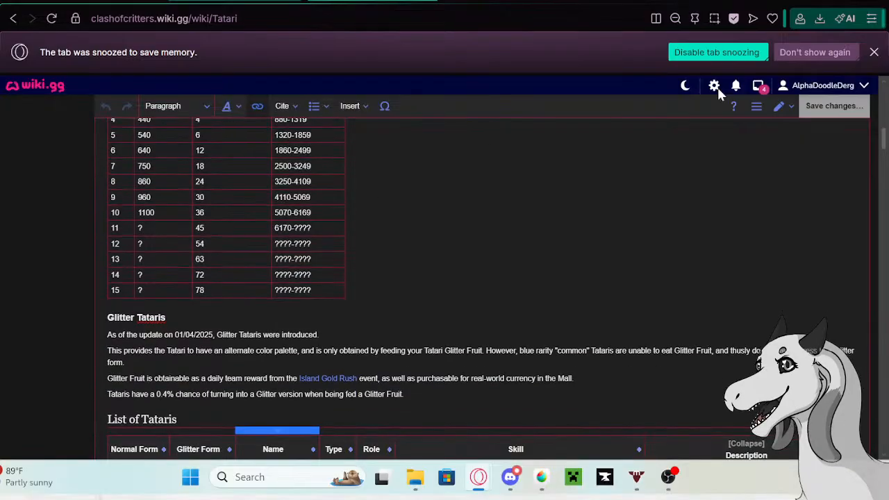
pyautogui.scroll(-5, 322, 254)
pyautogui.rightClick(162, 285)
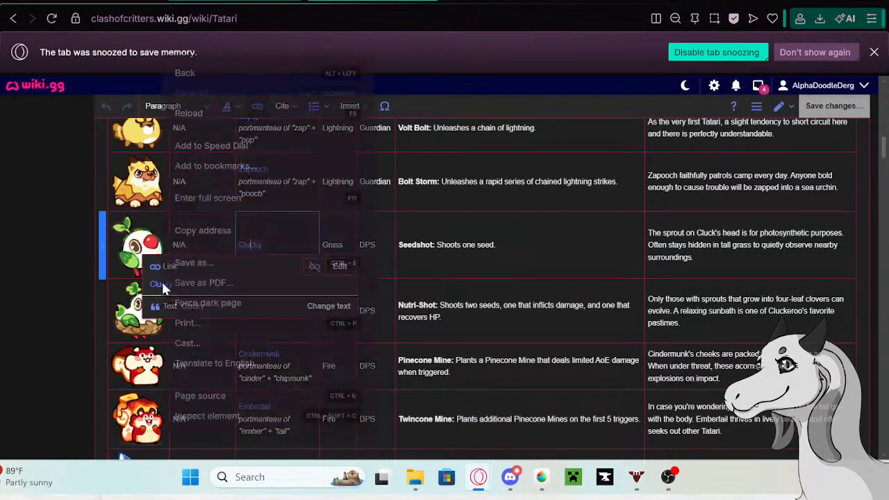
pyautogui.click(215, 67)
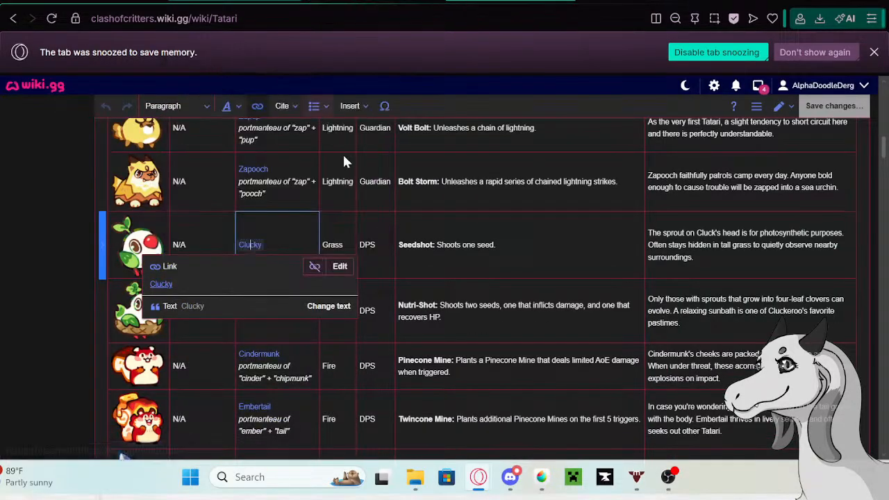
# - Switch to the Clucky page's tab and open the page in the visual editor
pyautogui.scroll(15, 342, 153)
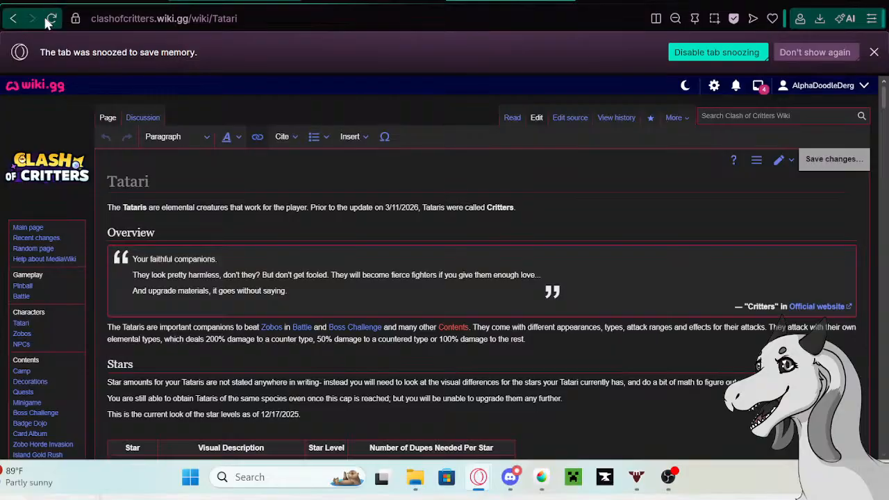
pyautogui.click(368, 1)
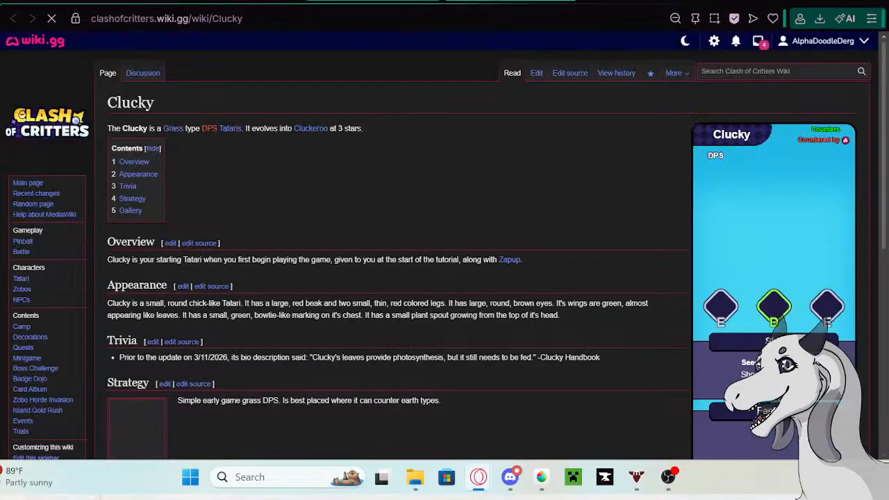
pyautogui.click(54, 20)
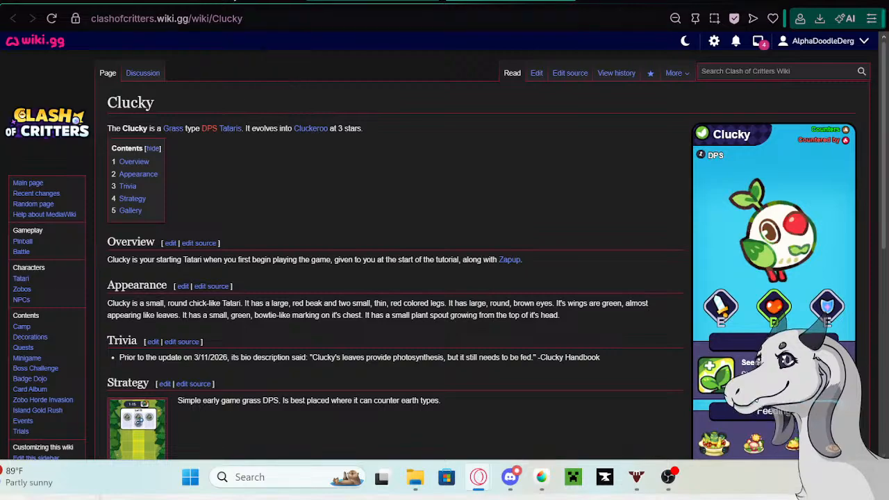
pyautogui.click(536, 73)
# - Return to the Tatari page's editor and copy the whole description text from Clucky's table row
pyautogui.click(373, 0)
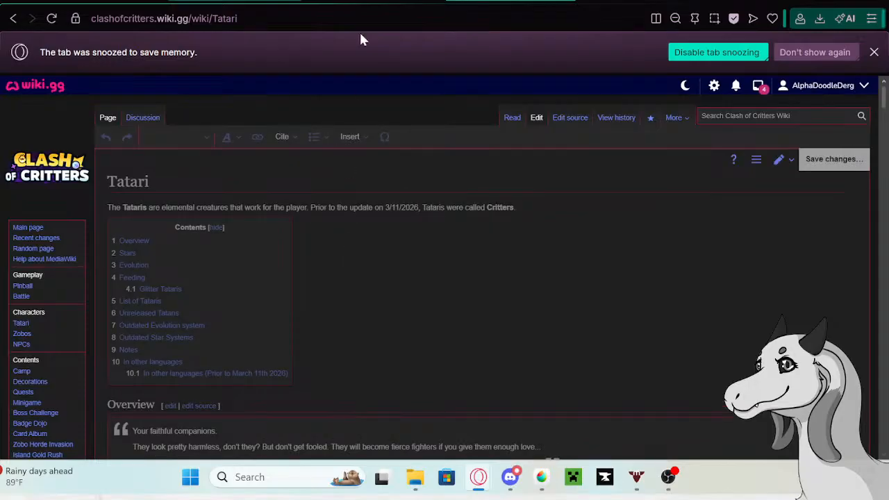
pyautogui.scroll(-20, 393, 207)
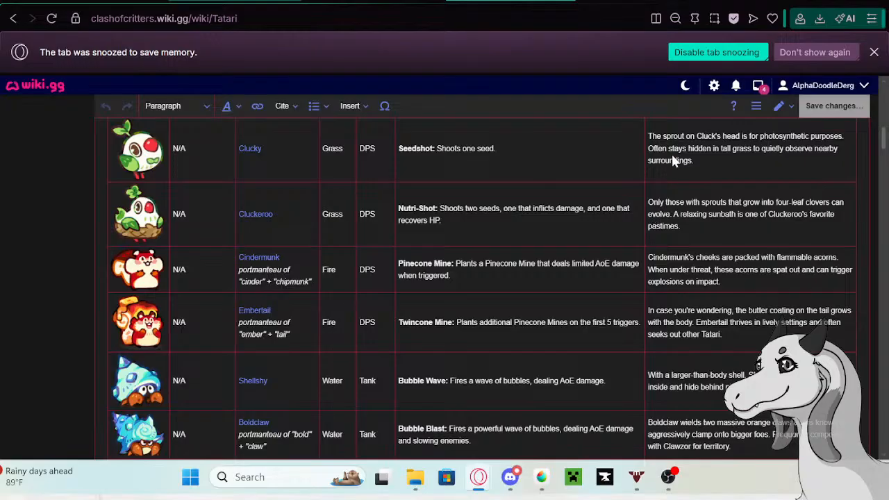
pyautogui.click(672, 156)
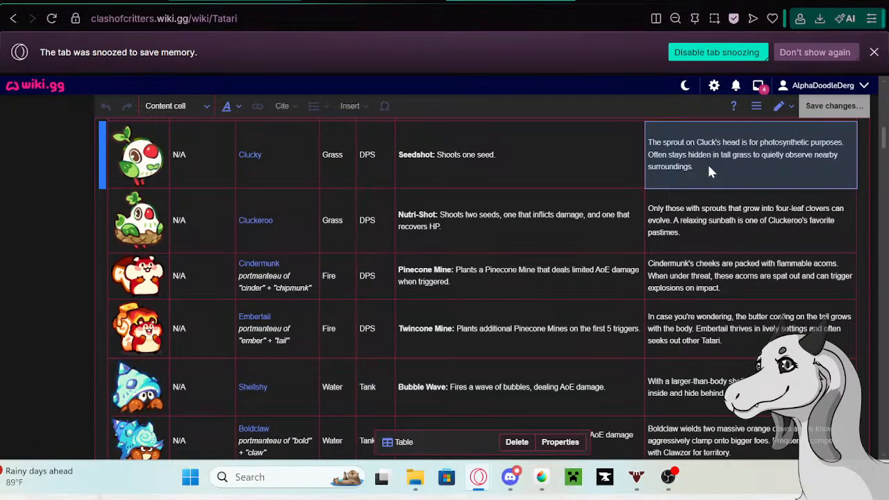
pyautogui.click(707, 171)
pyautogui.moveTo(709, 172); pyautogui.dragTo(648, 136)
pyautogui.hotkey('ctrl', 'c')
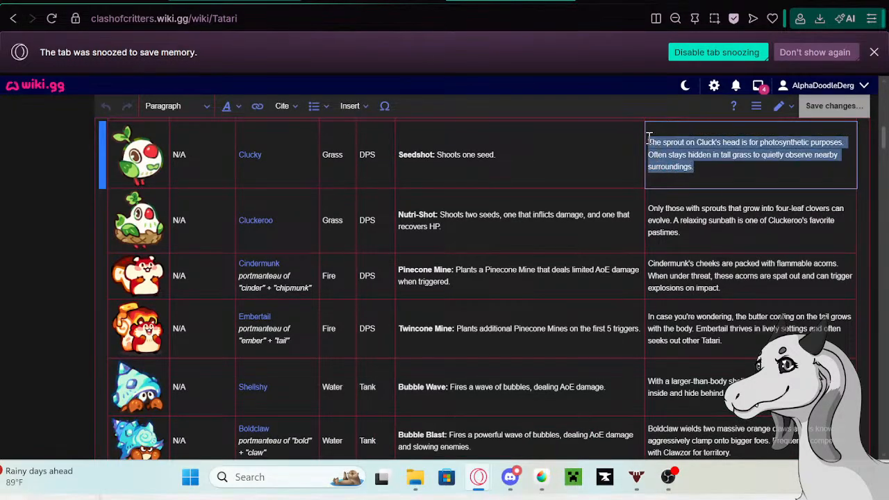
# - Paste the copied description as a new bullet after the 3/11/2026 entry in the Clucky page's Trivia list
pyautogui.click(418, 1)
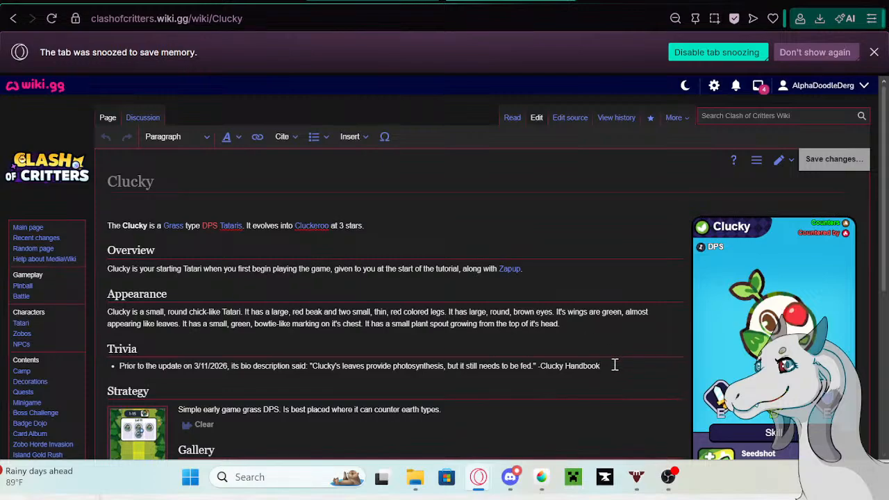
pyautogui.press('Return')
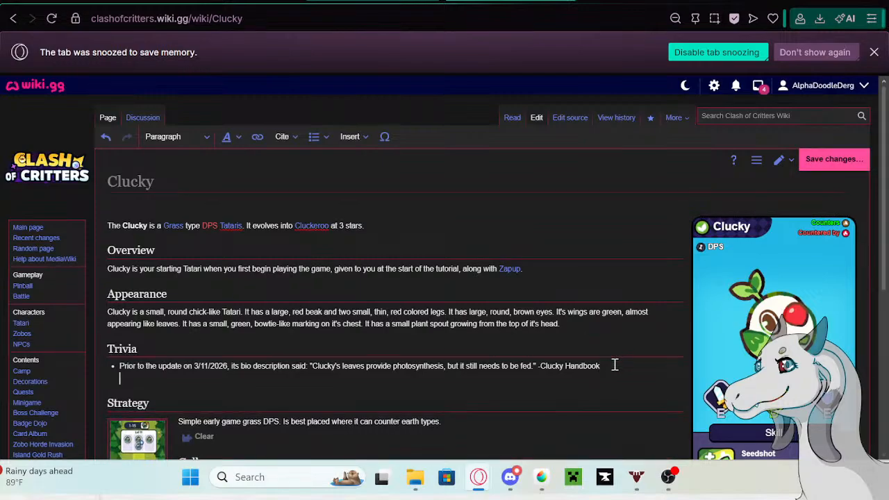
pyautogui.press('Return')
pyautogui.press('BackSpace')
pyautogui.press('BackSpace')
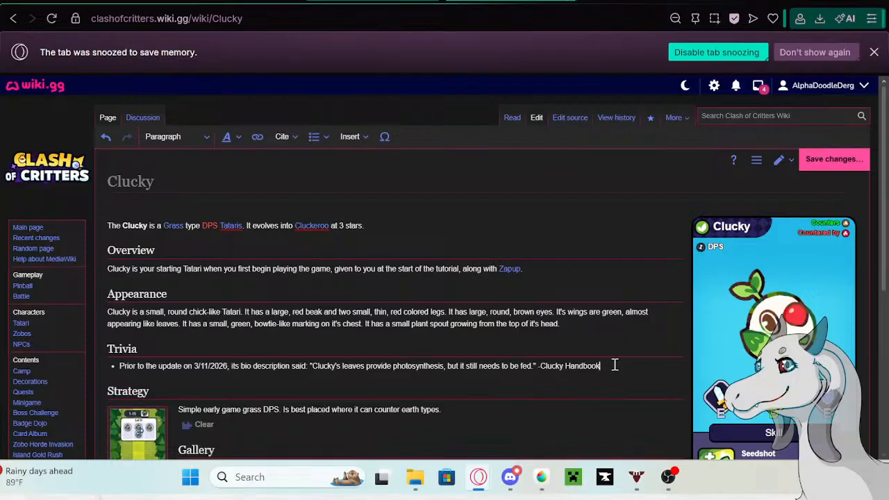
pyautogui.press('Return')
pyautogui.hotkey('ctrl', 'v')
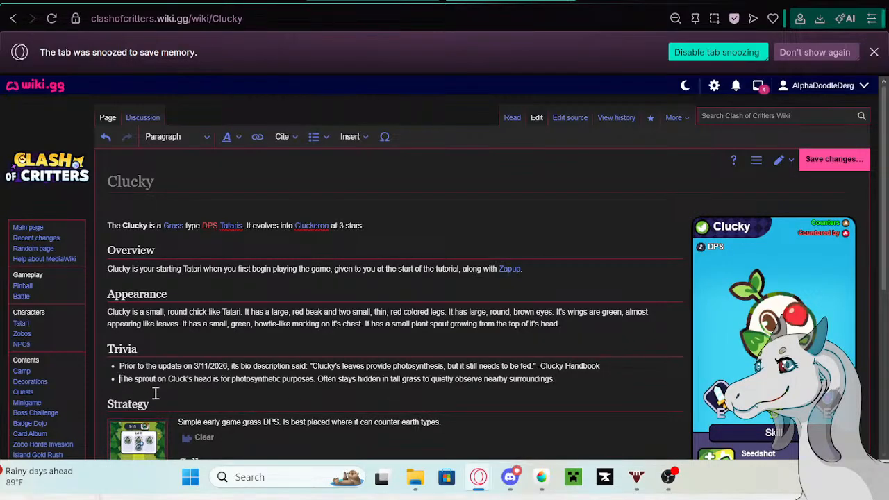
# - Begin the new Trivia bullet with "Prior to the update on 5/13/26" and correct "Cluck's" to "Clucky's"
pyautogui.write('Prior ')
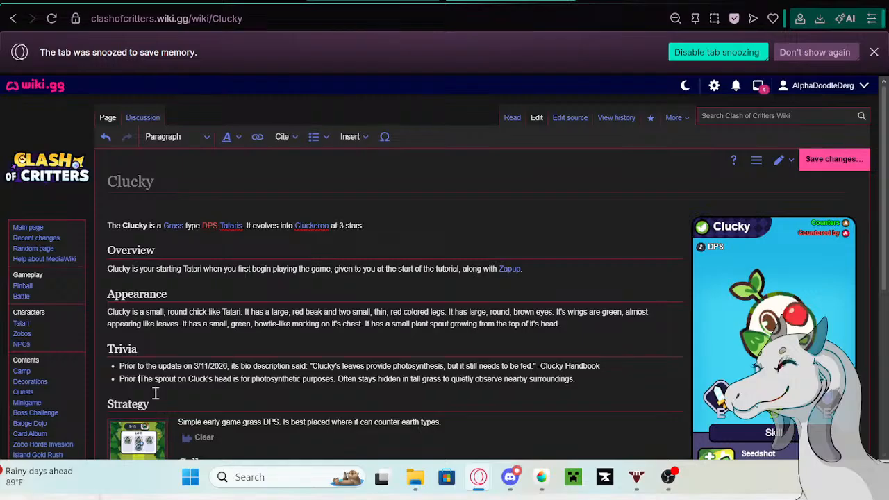
pyautogui.write('to the update')
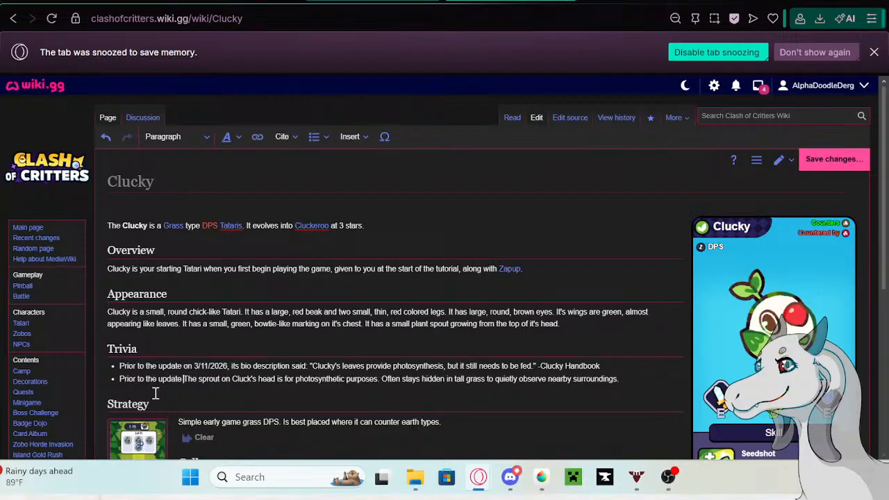
pyautogui.write(' on 5/')
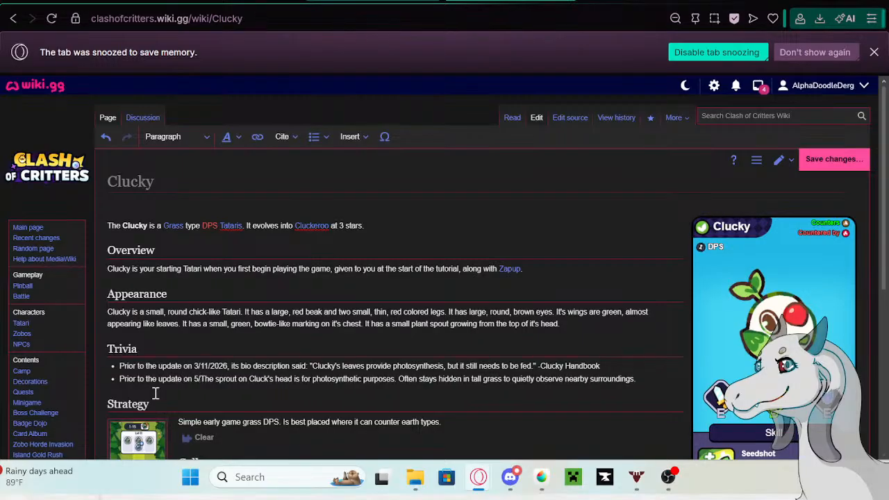
pyautogui.write('13/26 The sprout on Cluck')
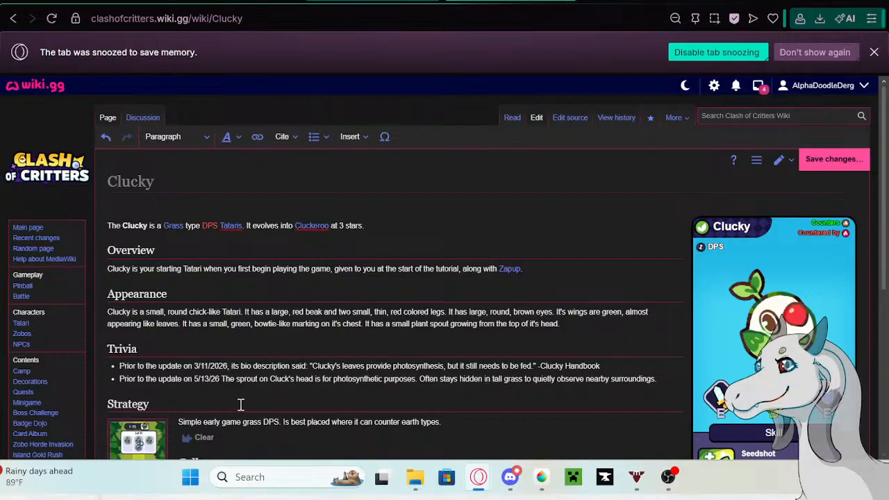
pyautogui.write('y')
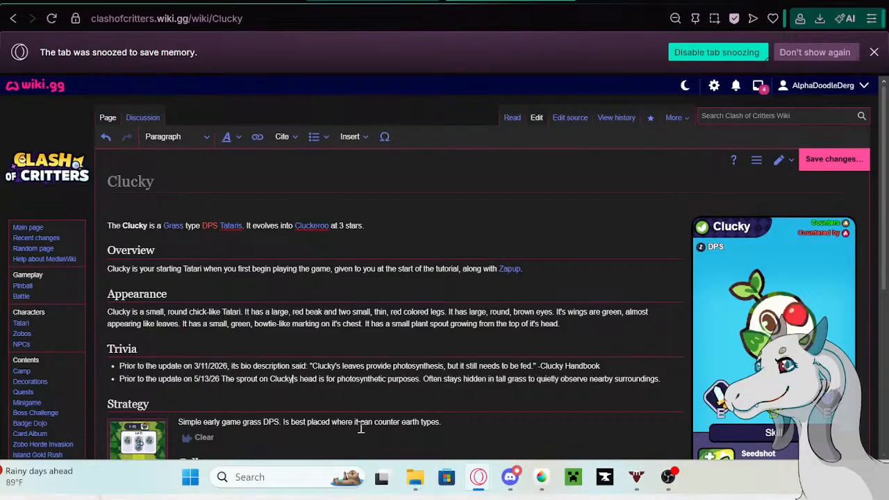
# - Save the Clucky page edit without a summary and return to the Tatari page's editing tab
pyautogui.click(866, 165)
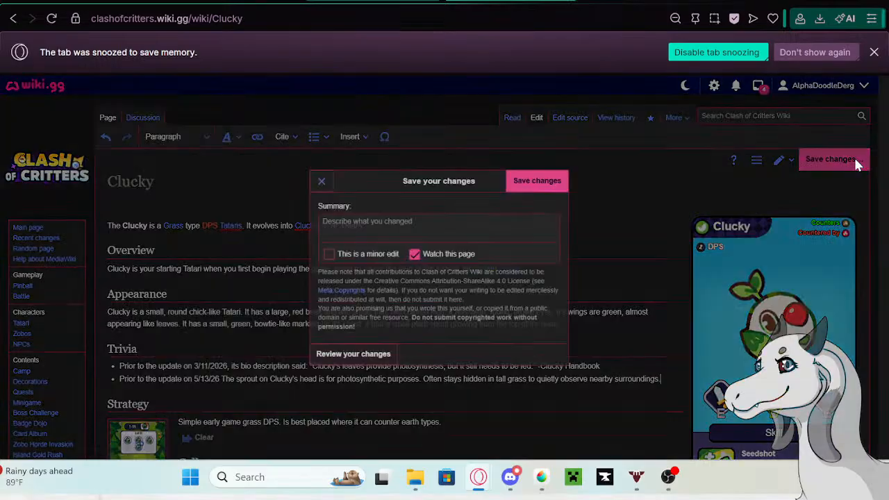
pyautogui.click(517, 182)
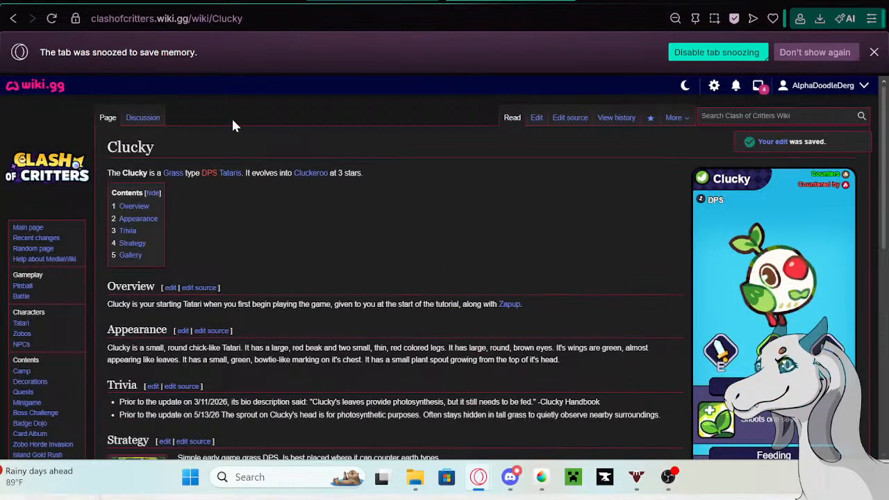
pyautogui.click(156, 2)
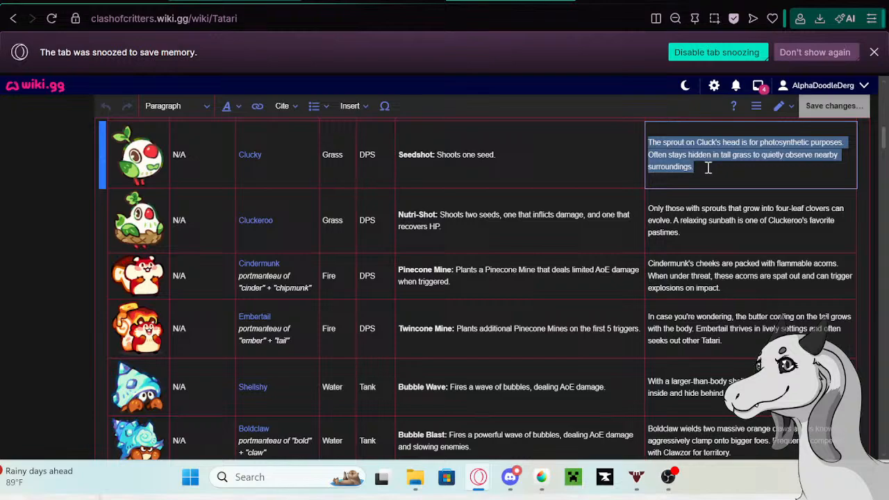
# - Replace Clucky's description in the table with "Clucky's leaves can photosynthesize, but that is not an excuse to skip feeding time."
pyautogui.press('BackSpace')
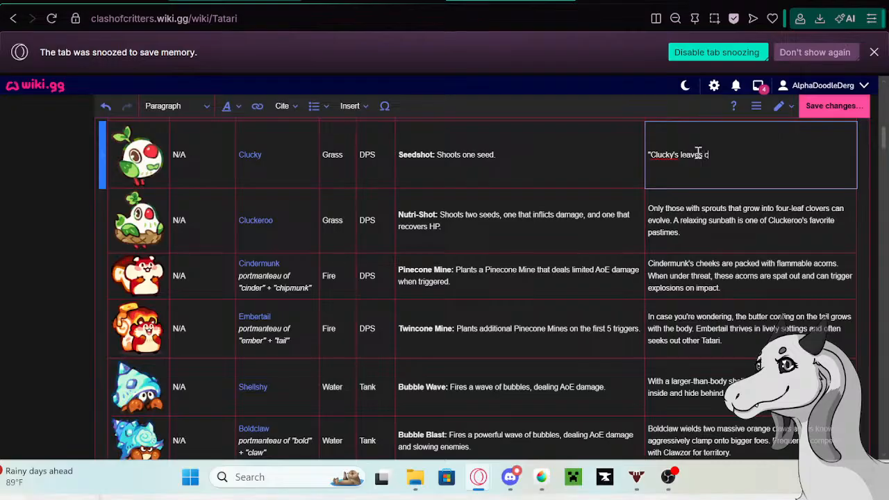
pyautogui.write('an photosyt')
pyautogui.press('BackSpace')
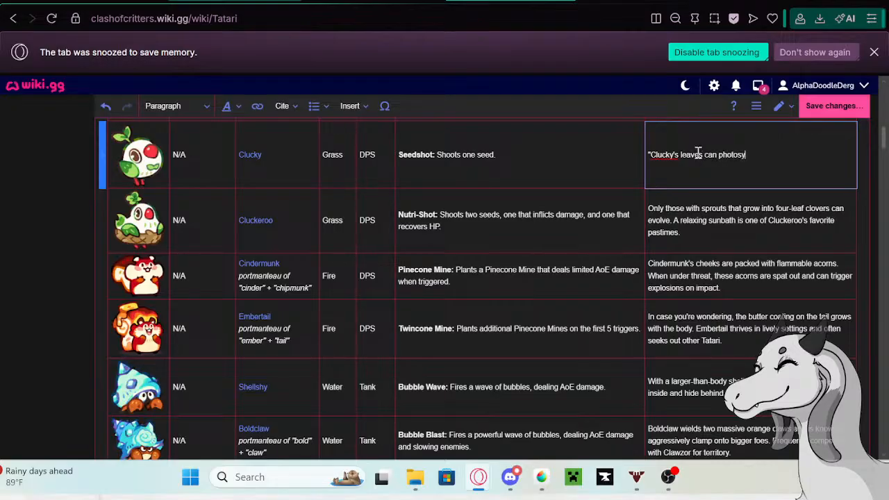
pyautogui.write('nthe')
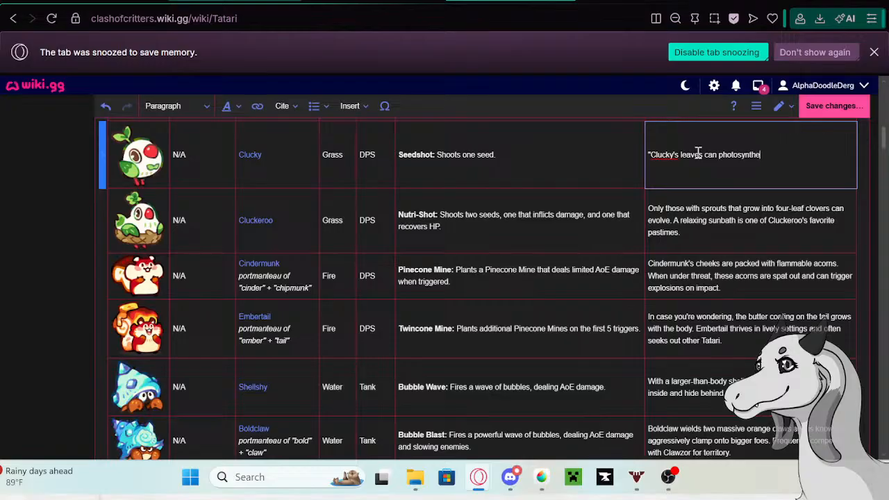
pyautogui.write('size, bu')
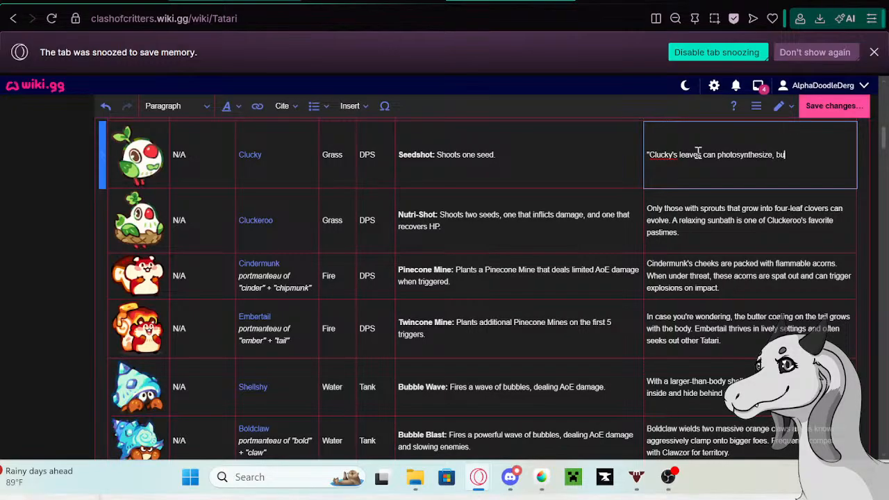
pyautogui.write('t that is not an excuse')
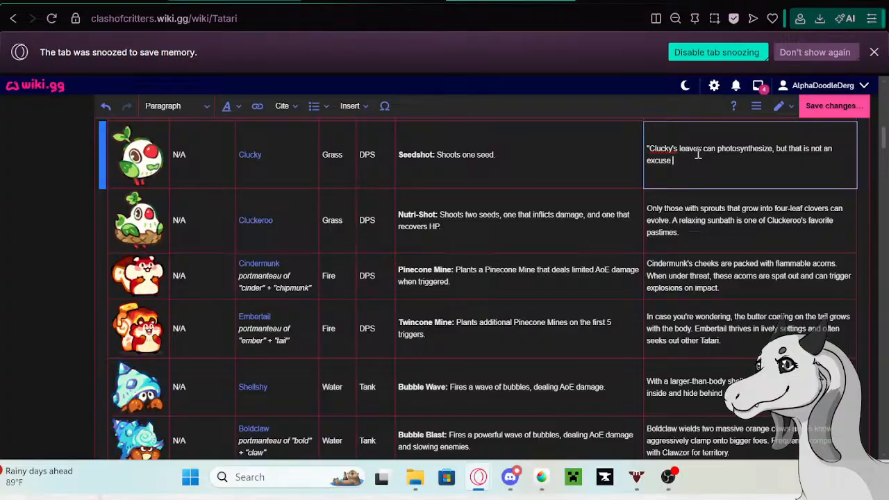
pyautogui.write(' to sk')
pyautogui.write('ip"')
pyautogui.write('feeding time.')
pyautogui.write('Tati')
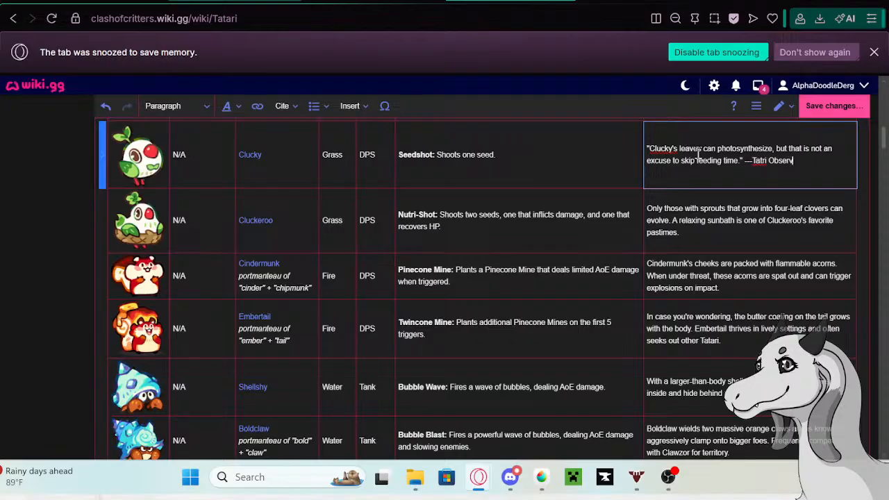
pyautogui.write(' Observation Diary')
# - Attribute Clucky's new quote by ending the description with "—Tatari Observation Diary", correcting the spelling of Tatari
pyautogui.click(760, 161)
pyautogui.write('ary')
# - Copy the whole description text from Cluckeroo's row in the Tataris table
pyautogui.click(710, 231)
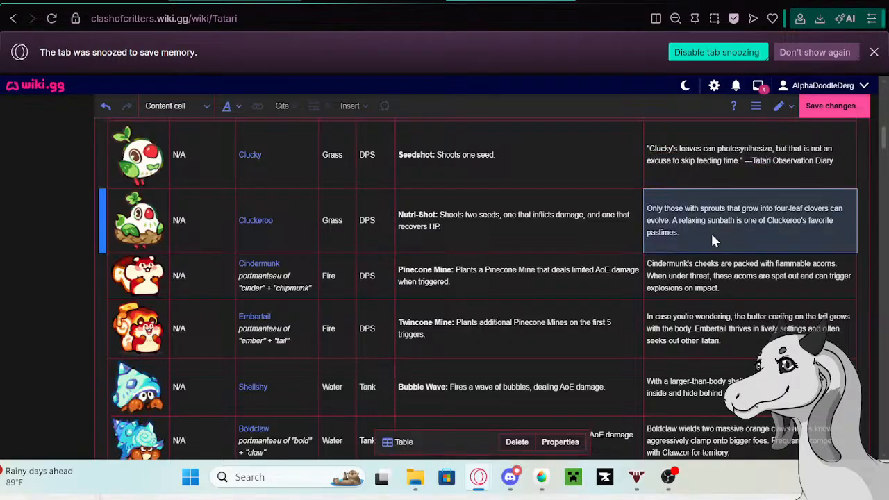
pyautogui.click(707, 238)
pyautogui.moveTo(696, 237); pyautogui.dragTo(647, 200)
pyautogui.hotkey('ctrl', 'c')
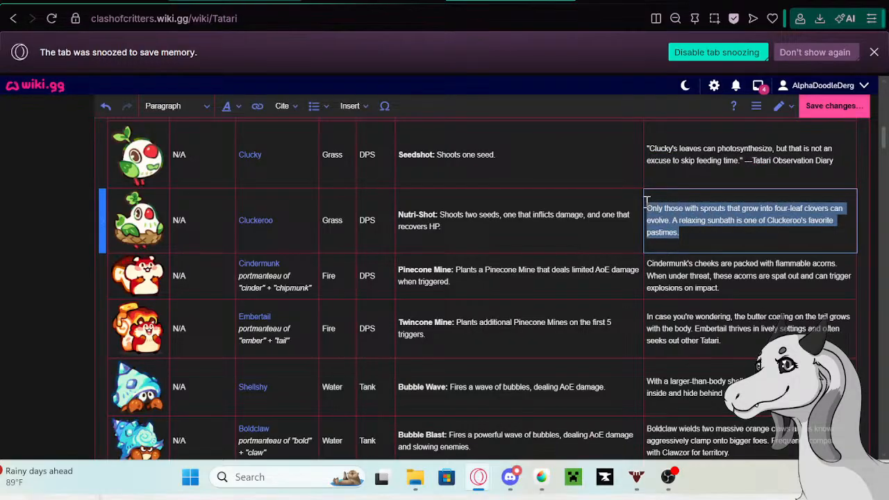
# - Open Cluckeroo's linked wiki page from its table row in a new tab
pyautogui.click(260, 217)
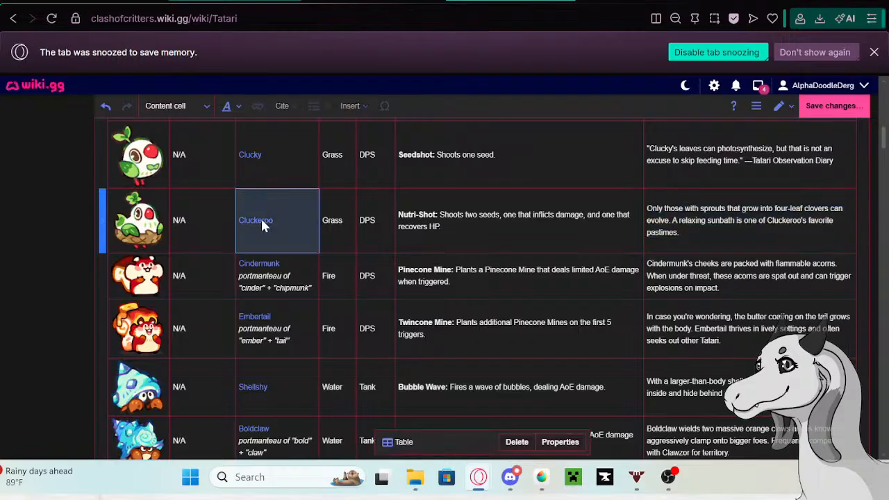
pyautogui.click(260, 217)
pyautogui.rightClick(189, 258)
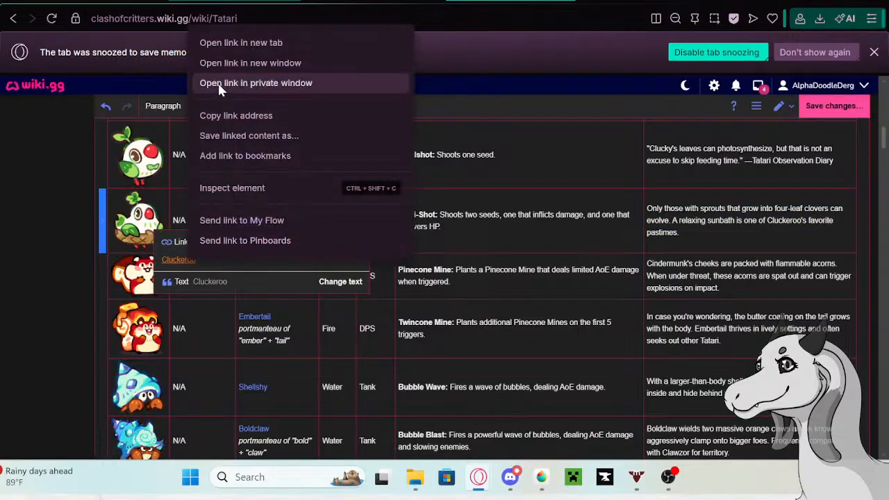
pyautogui.click(232, 41)
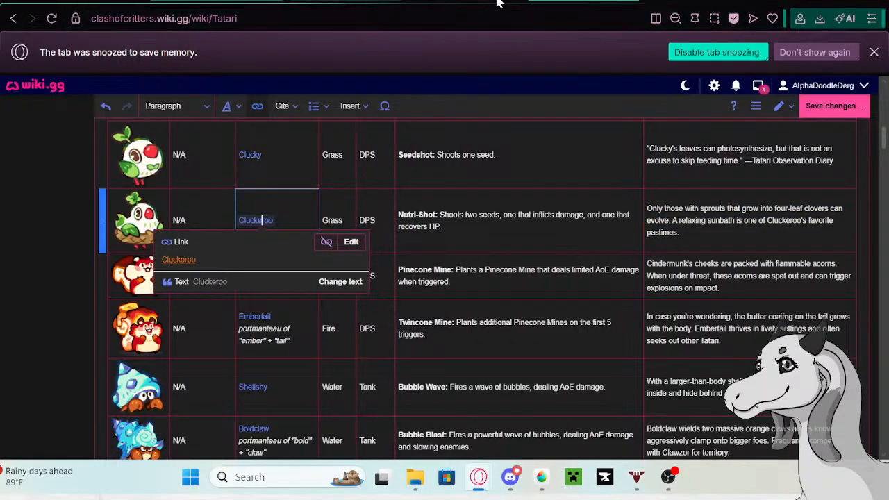
# - Edit the Cluckeroo page and paste the copied table description as a new bullet at the end of its Trivia list
pyautogui.click(368, 1)
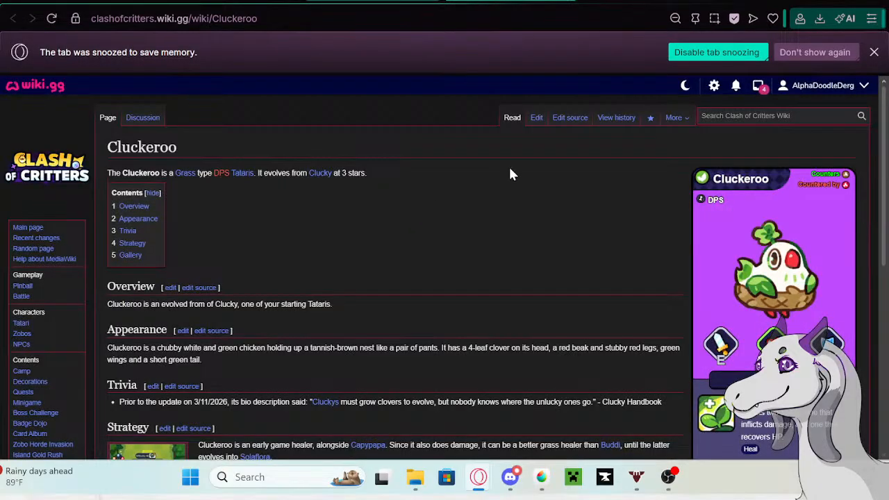
pyautogui.click(536, 120)
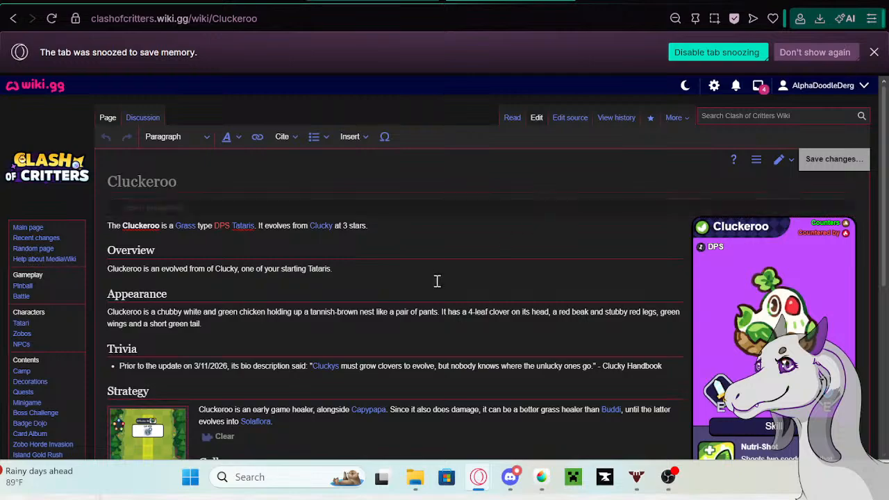
pyautogui.scroll(-1, 437, 281)
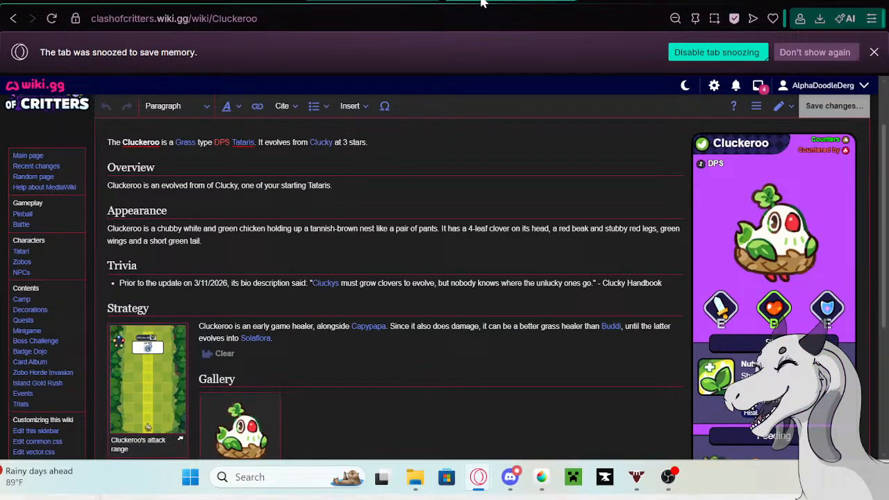
pyautogui.click(672, 287)
pyautogui.hotkey('shift', 'Return')
pyautogui.press('BackSpace')
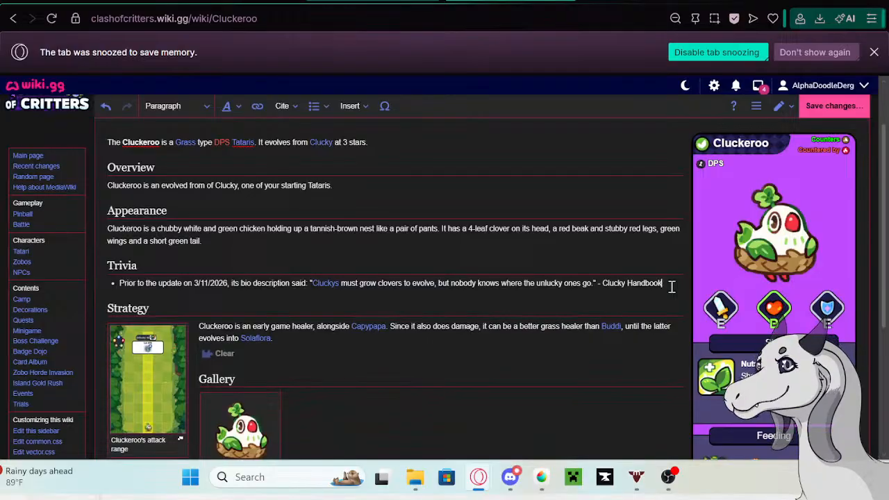
pyautogui.press('Return')
pyautogui.hotkey('ctrl', 'v')
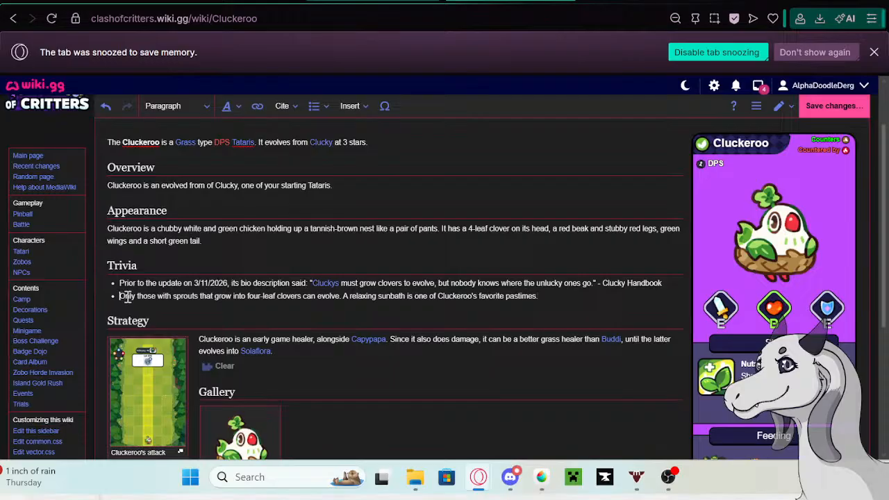
# - Preface the pasted Trivia bullet with "Prior to the update on 5/13/26 its bio description said:" and save the Cluckeroo page
pyautogui.write('Prior ')
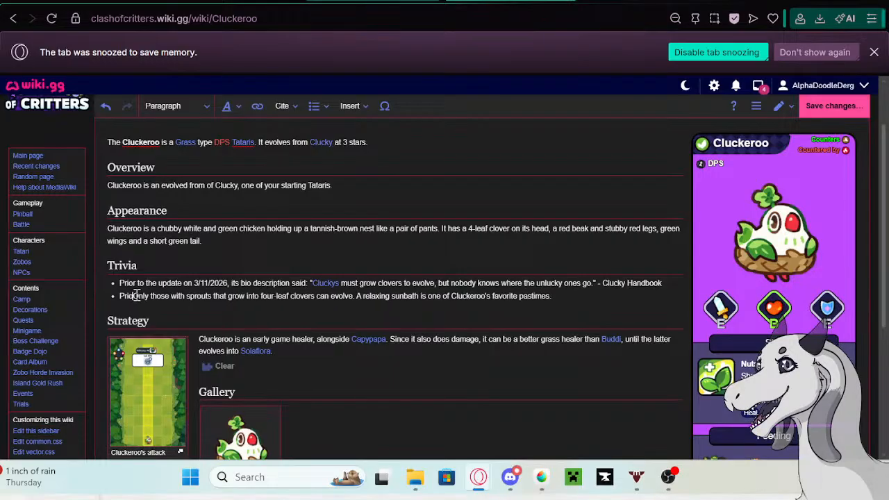
pyautogui.write('to the update ')
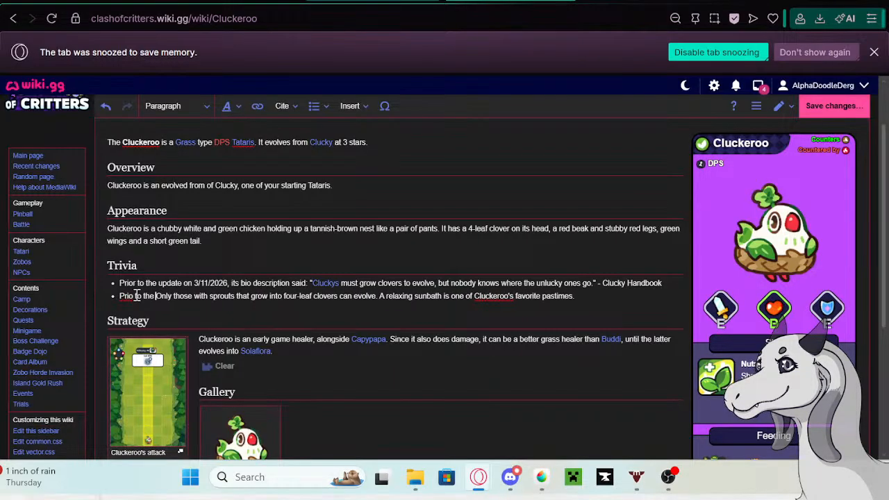
pyautogui.write('on 5/13')
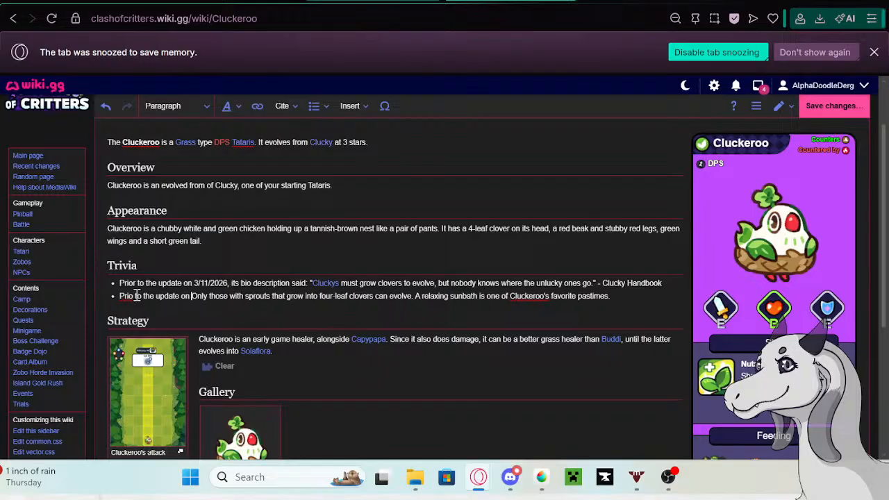
pyautogui.write('/26 ')
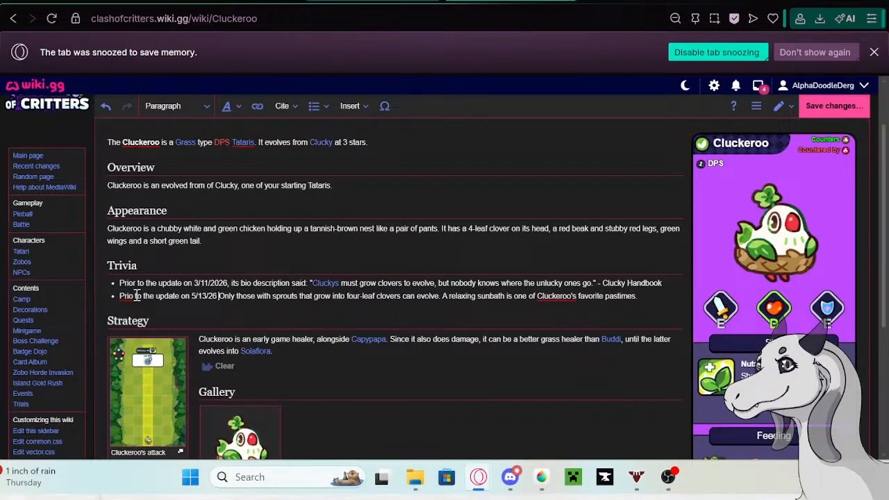
pyautogui.write('its bio')
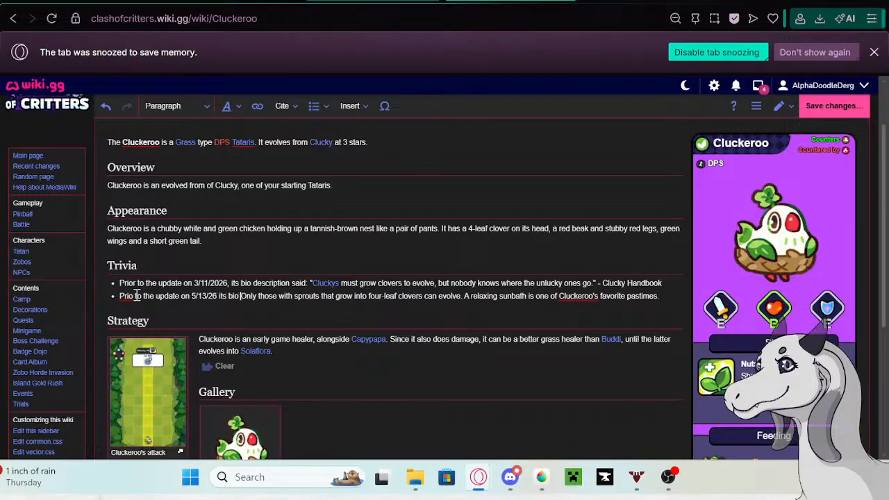
pyautogui.write(' description')
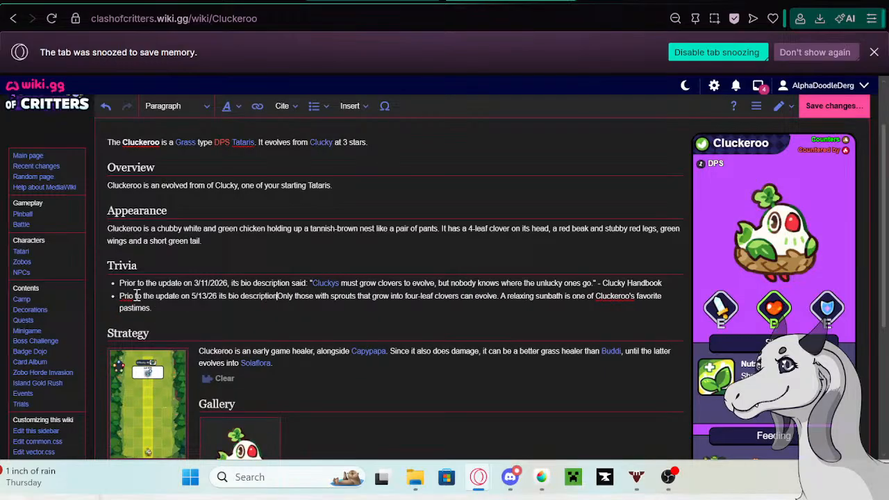
pyautogui.write(' said:')
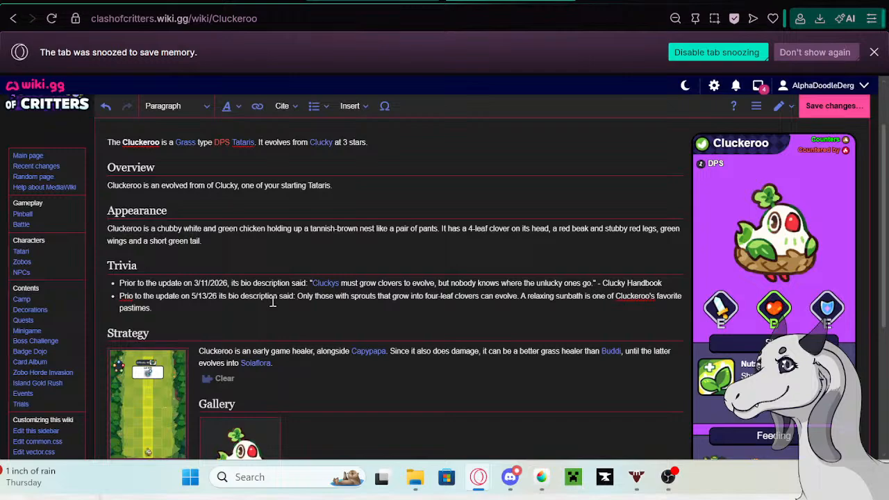
pyautogui.click(132, 297)
pyautogui.write('r')
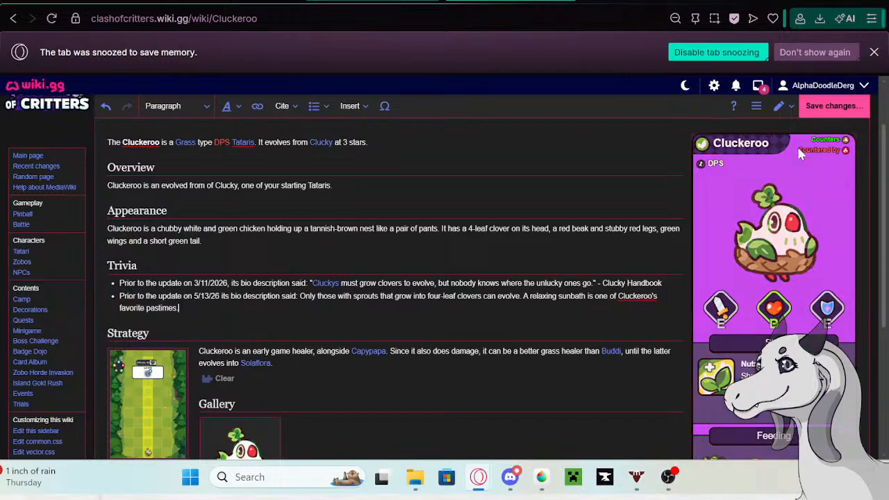
pyautogui.click(832, 105)
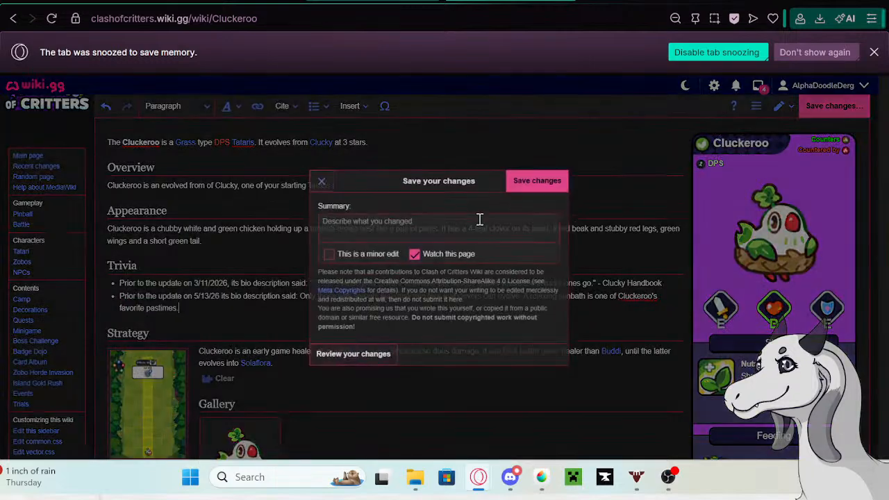
pyautogui.click(520, 182)
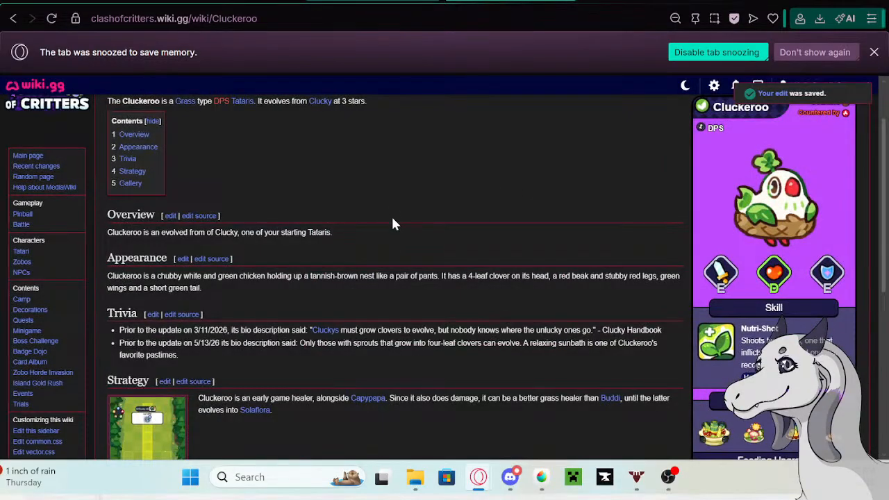
# - Edit the linked Clucky page, inserting "its bio description said:" after the date 5/13/26 in the second Trivia bullet
pyautogui.click(320, 101)
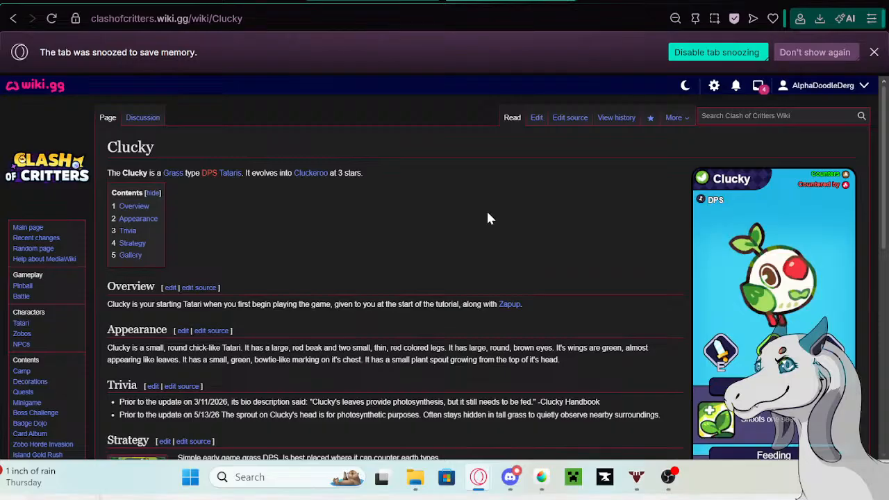
pyautogui.scroll(-1, 375, 274)
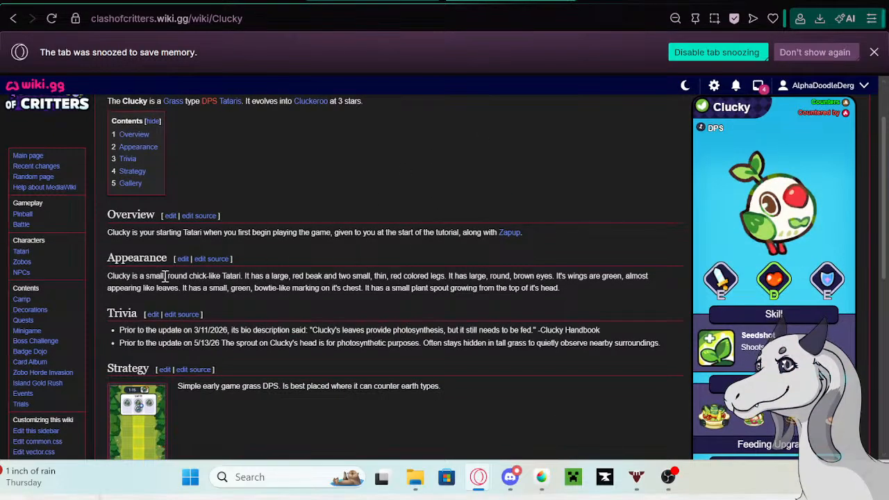
pyautogui.scroll(-3, 245, 325)
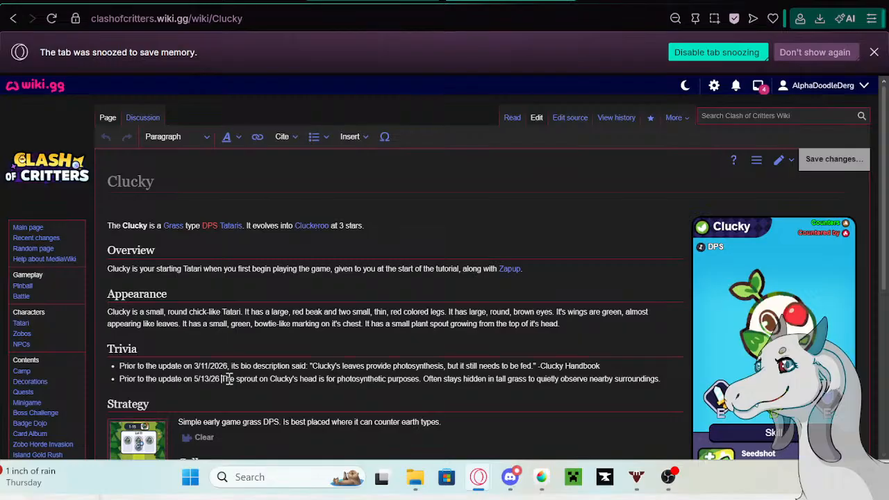
pyautogui.write('its bio descrip')
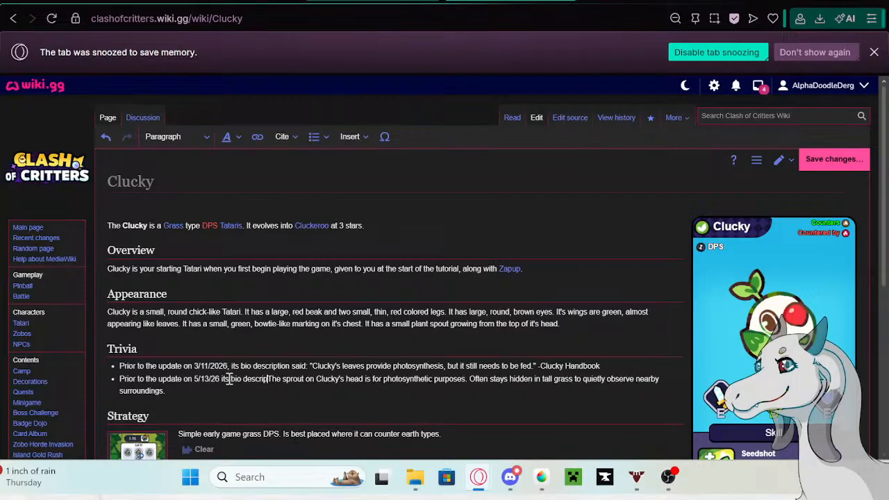
pyautogui.write('tion said:')
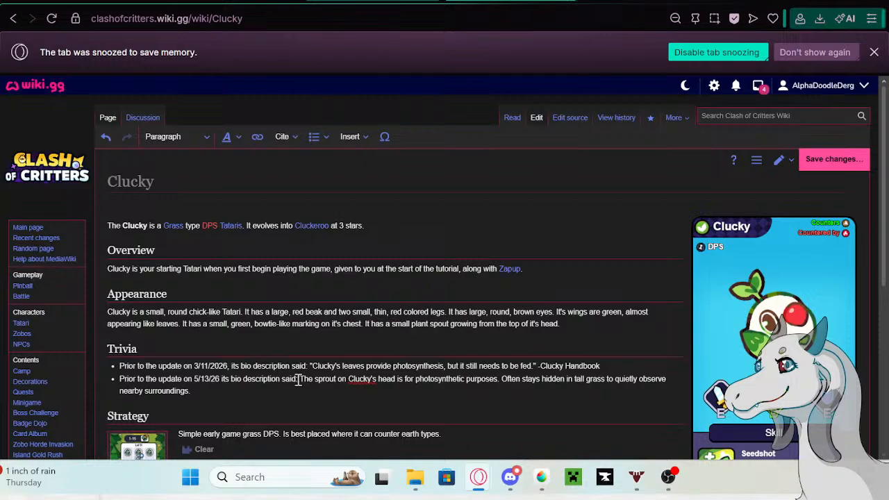
# - Copy the phrase "Prior to the update on 5/13/26 its bio description said:" from Clucky's Trivia and save the page
pyautogui.moveTo(299, 380); pyautogui.dragTo(113, 379)
pyautogui.hotkey('ctrl', 'c')
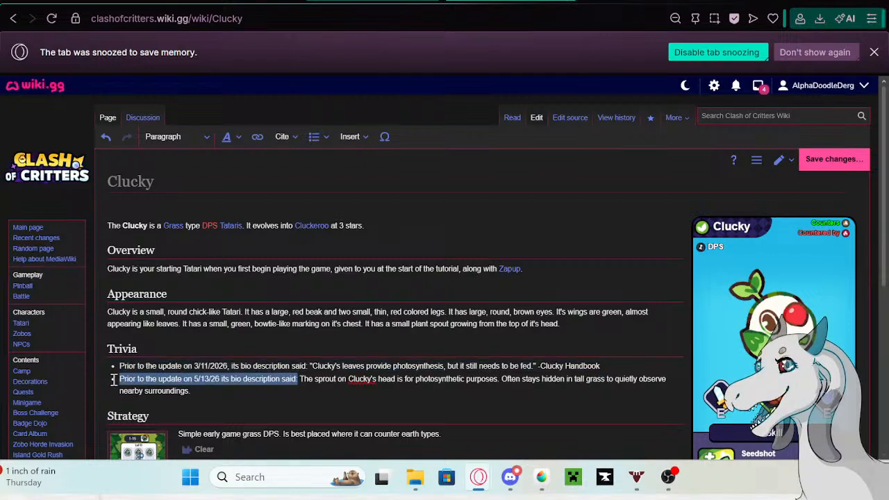
pyautogui.click(833, 159)
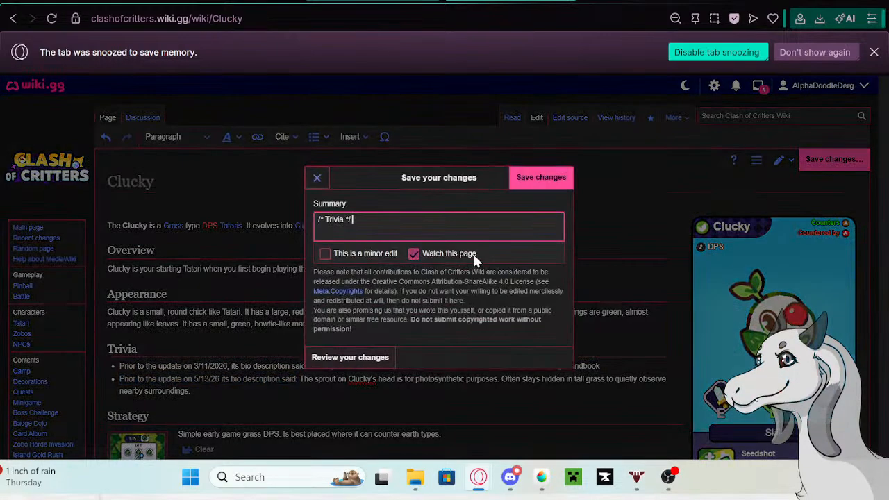
pyautogui.click(526, 182)
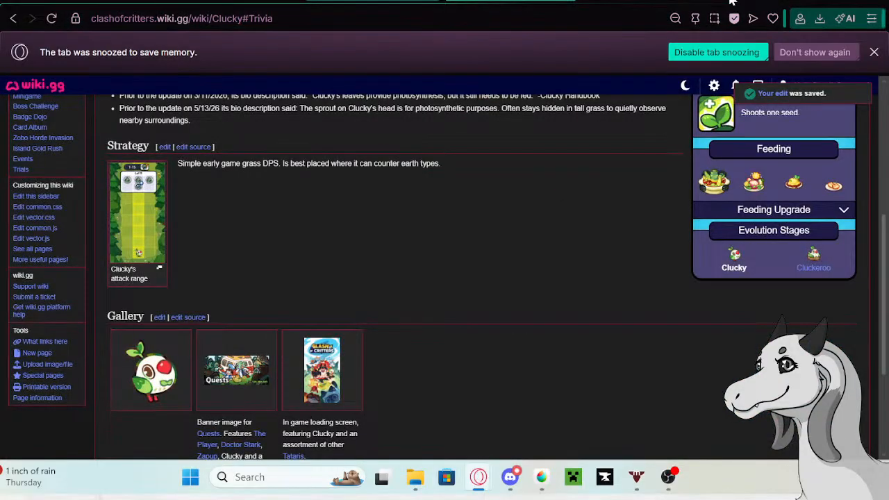
# - Run a web search for the copied phrase in a new tab
pyautogui.hotkey('ctrl', 't')
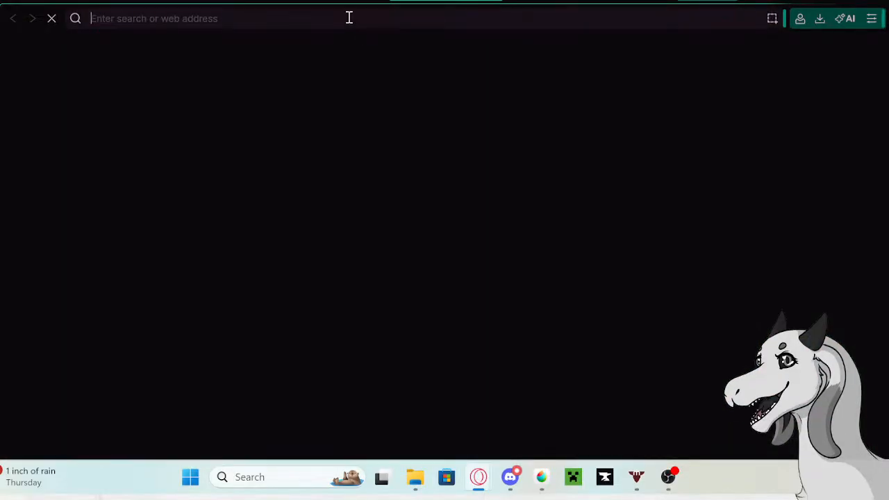
pyautogui.hotkey('ctrl', 'v')
pyautogui.press('Return')
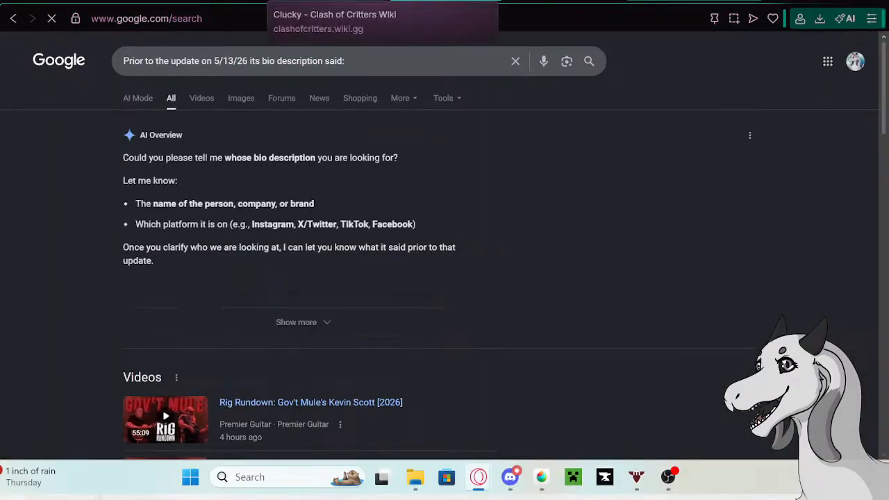
# - Return to the Tatari page being edited and clear the old description from Cluckeroo's table row
pyautogui.click(326, 2)
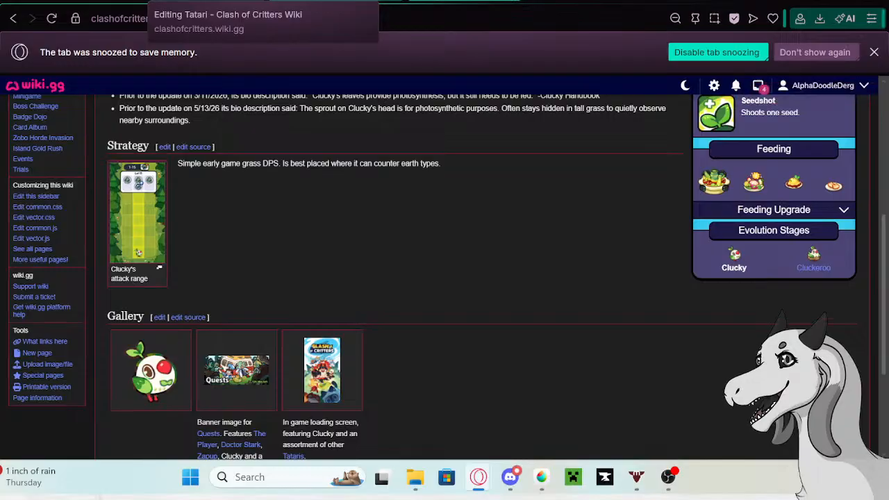
pyautogui.click(188, 2)
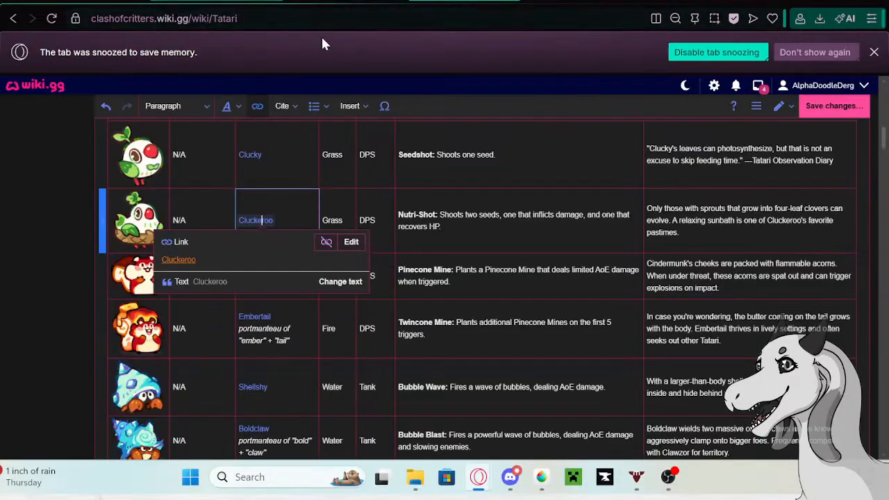
pyautogui.click(482, 272)
pyautogui.click(706, 237)
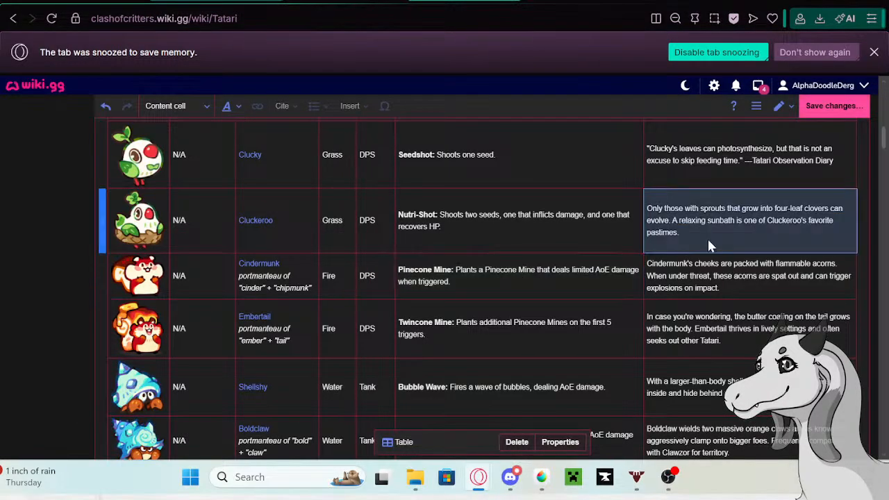
pyautogui.click(700, 237)
pyautogui.moveTo(700, 232); pyautogui.dragTo(649, 214)
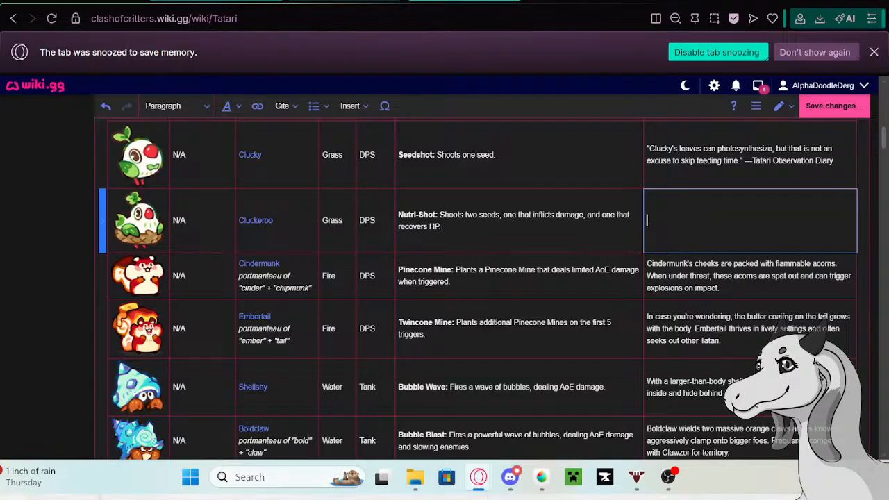
pyautogui.press('BackSpace')
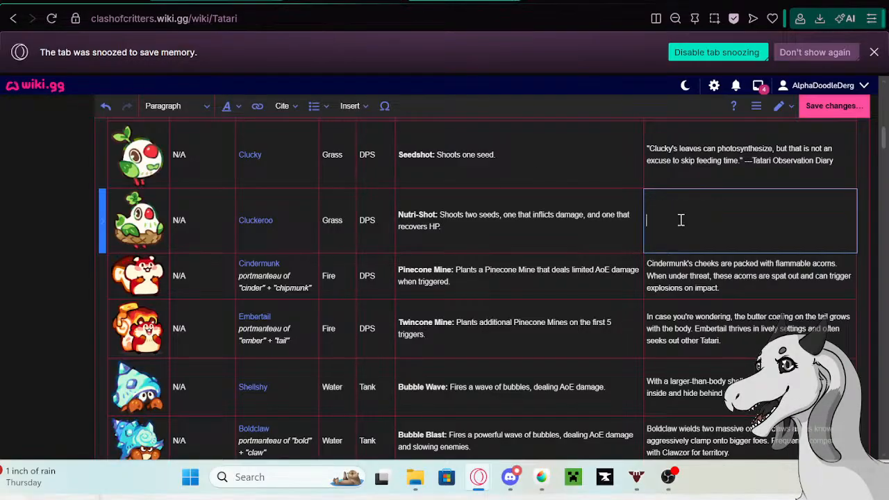
# - Enter Cluckeroo's new description: "Cluckeroo doesn't bother with aiming. Somehow, wounded allies and unlucky enemies end up exactly where they need to be."
pyautogui.write('Clucker')
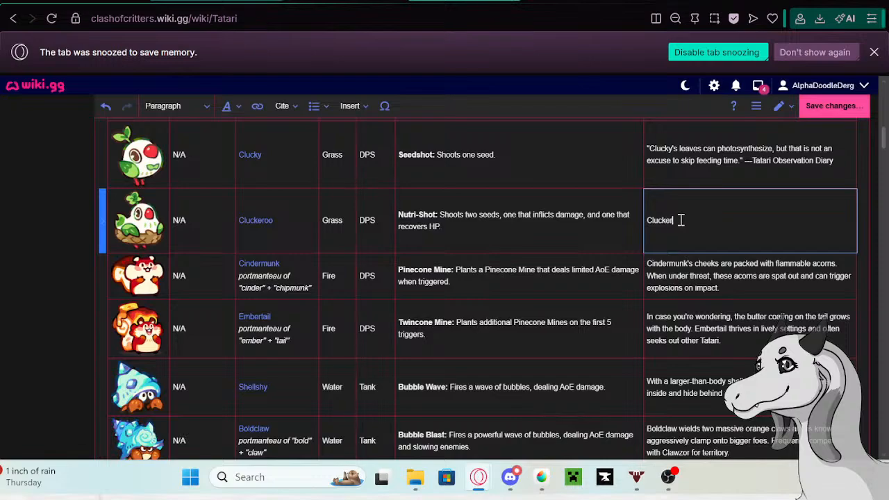
pyautogui.write("oo doesn't bother with aiming. Somehow")
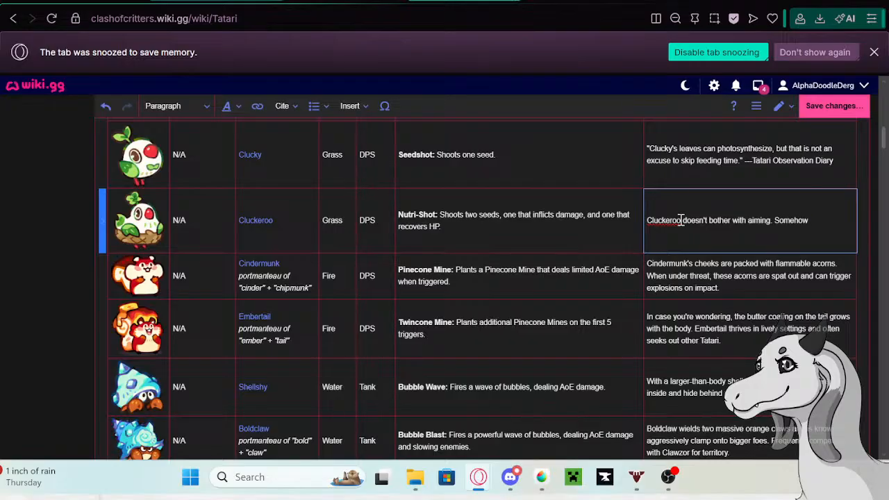
pyautogui.write(', wounded allie')
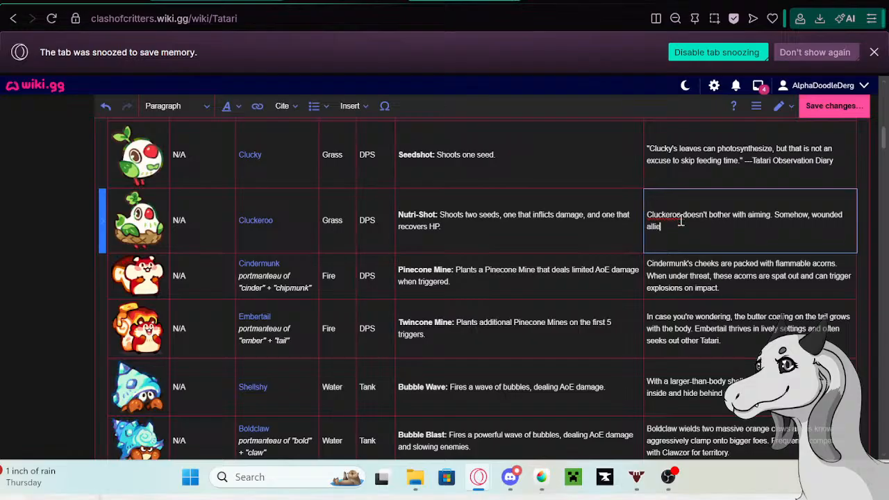
pyautogui.write('s and unlucky enemies end u')
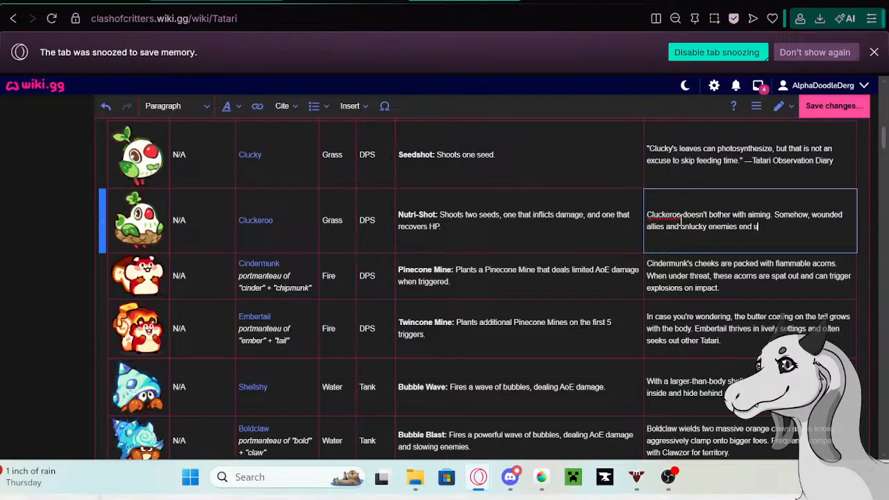
pyautogui.write('p exactly who')
pyautogui.write('re they need t')
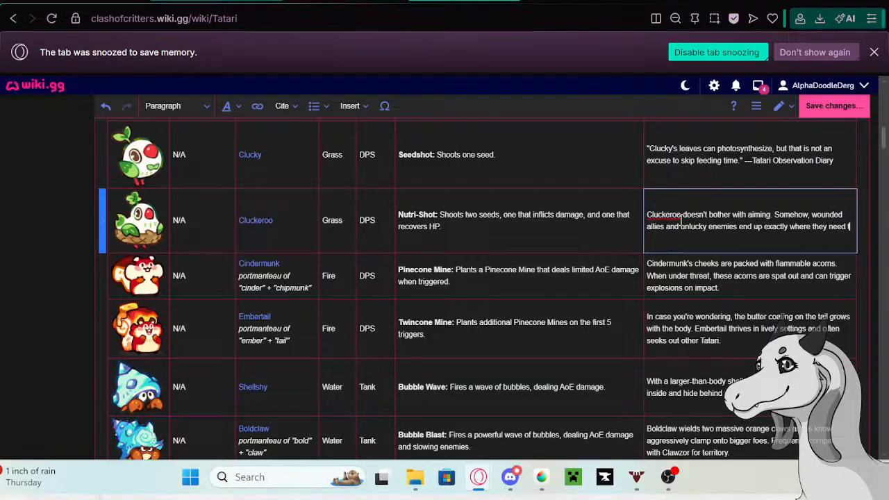
pyautogui.write('o be.')
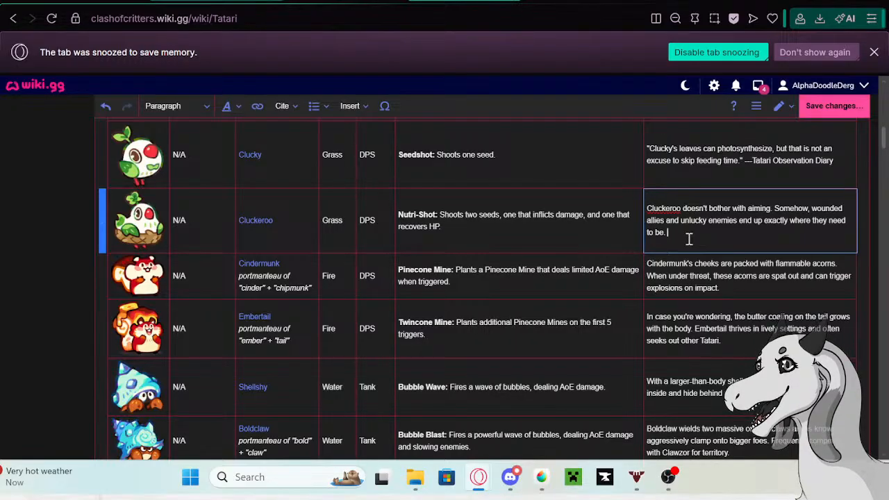
# - Copy Cindermunk's old description from the Tatari table and open the linked Cindermunk page in a new tab
pyautogui.click(735, 287)
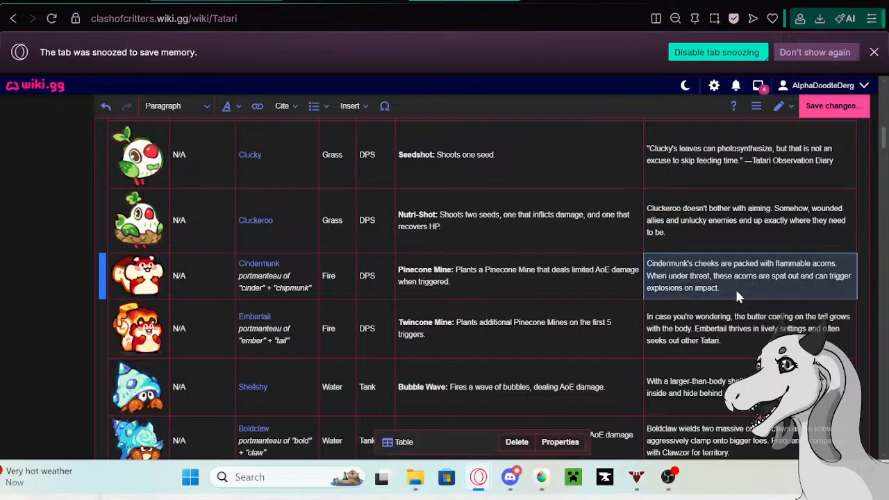
pyautogui.doubleClick(677, 299)
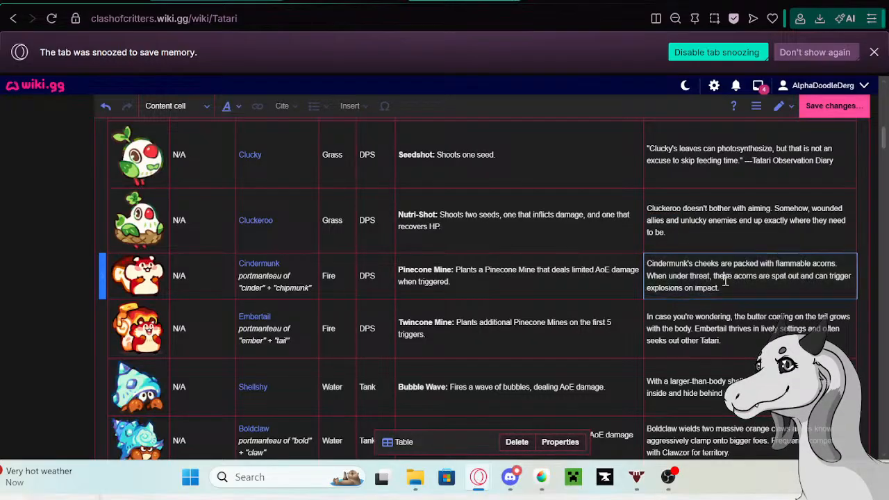
pyautogui.moveTo(722, 288); pyautogui.dragTo(645, 262)
pyautogui.hotkey('ctrl', 'c')
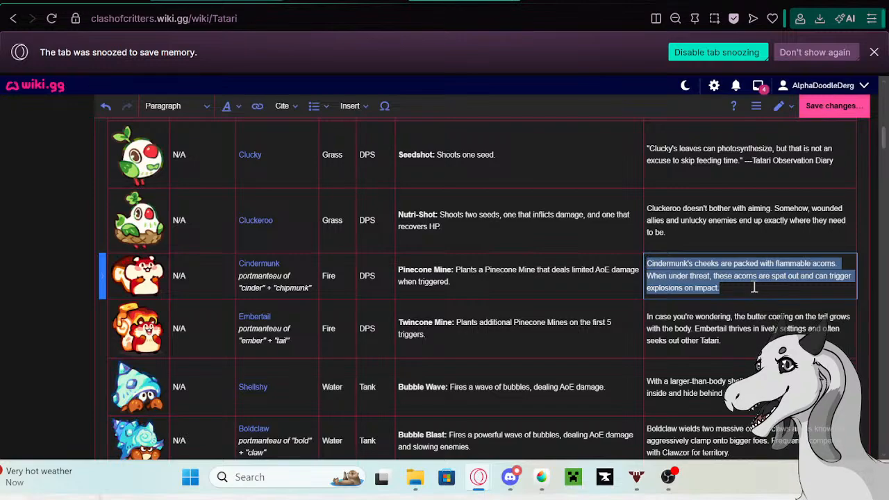
pyautogui.click(258, 267)
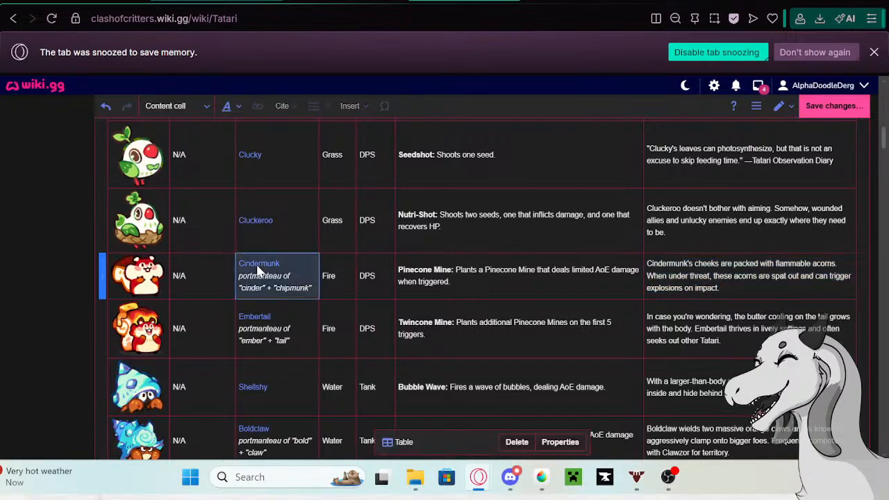
pyautogui.click(258, 268)
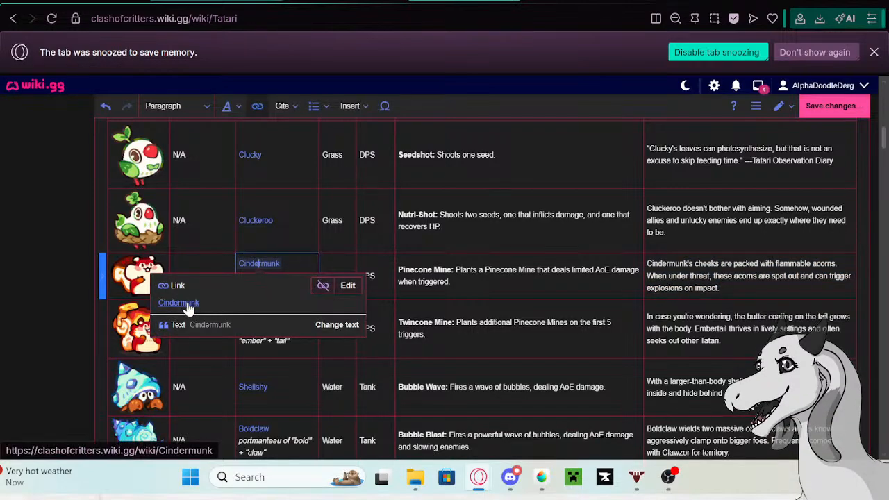
pyautogui.rightClick(178, 303)
pyautogui.click(223, 89)
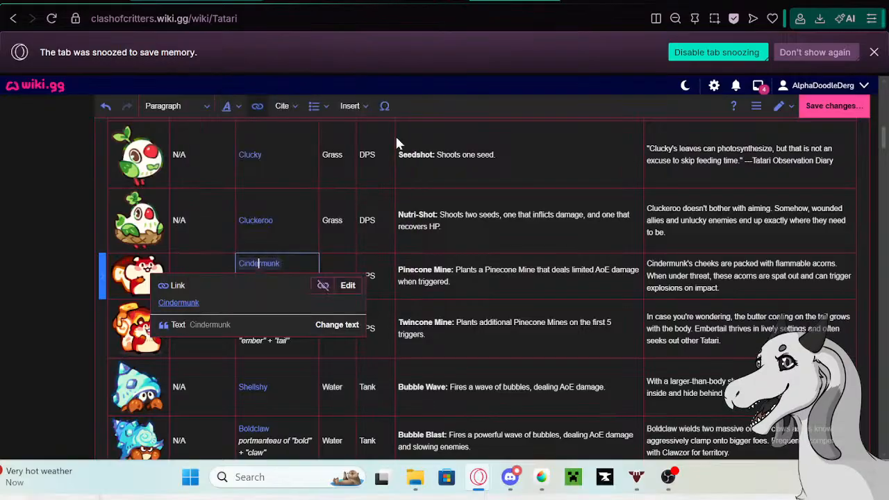
pyautogui.click(312, 0)
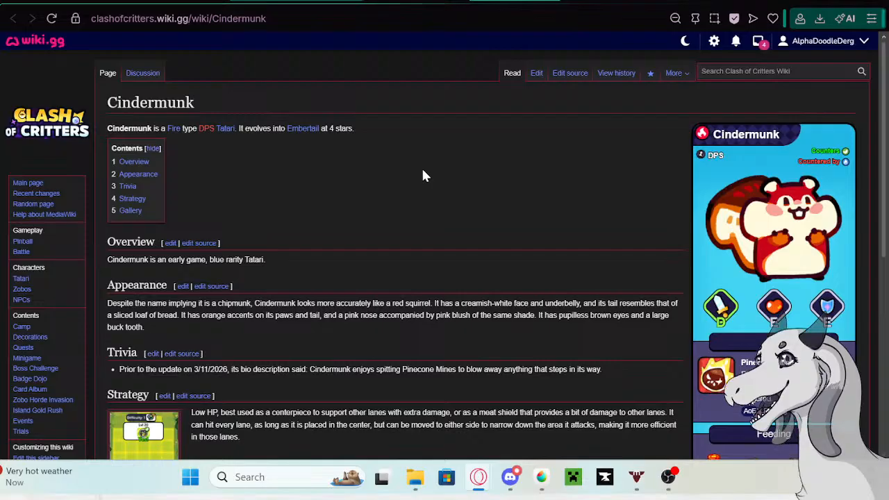
# - Edit the Cindermunk page and paste the copied description as a second bullet in the Trivia section
pyautogui.scroll(-2, 422, 171)
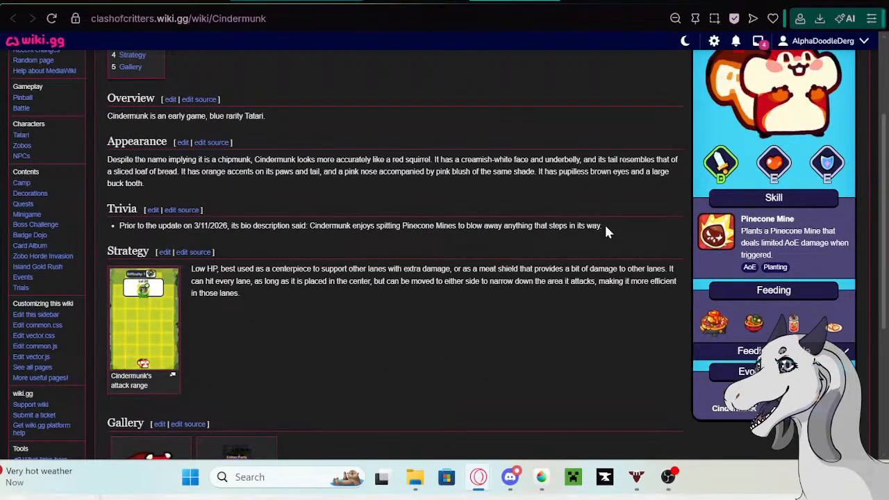
pyautogui.scroll(3, 583, 202)
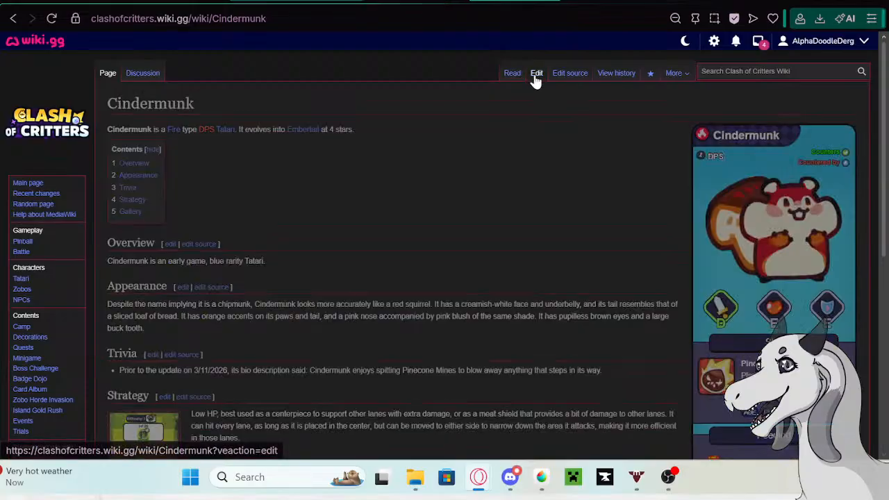
pyautogui.click(536, 75)
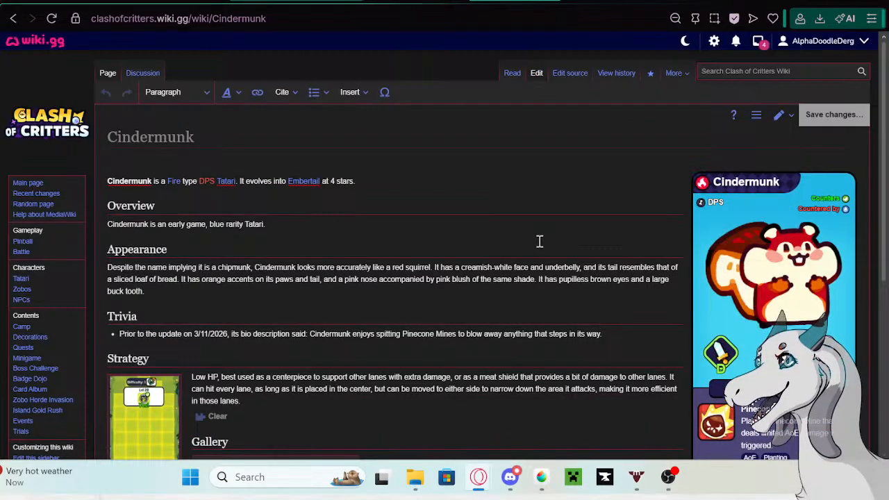
pyautogui.scroll(-2, 539, 242)
pyautogui.click(610, 179)
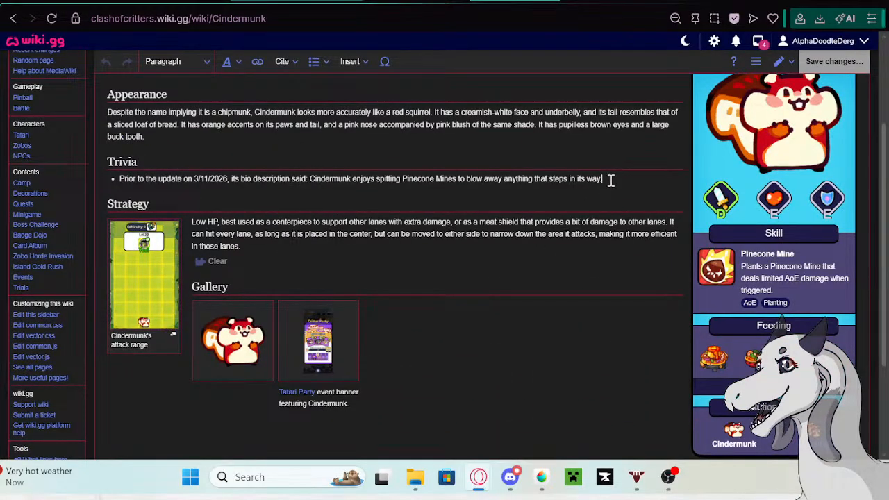
pyautogui.press('Return')
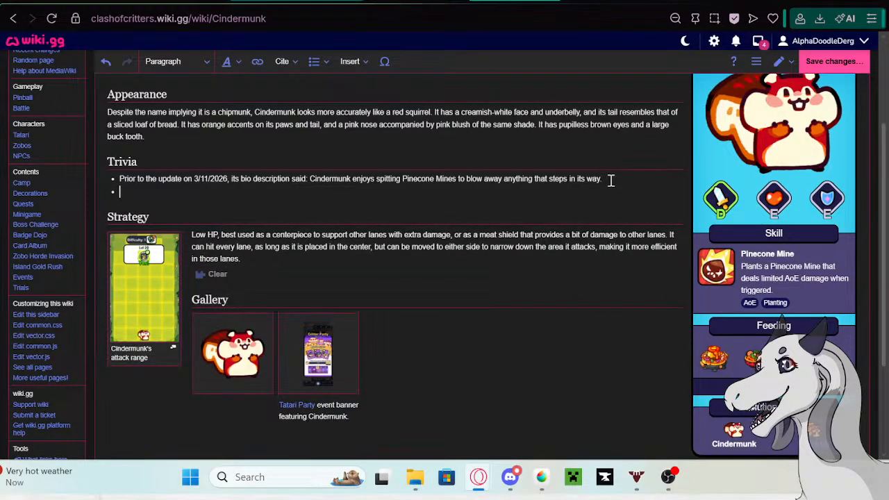
pyautogui.hotkey('ctrl', 'v')
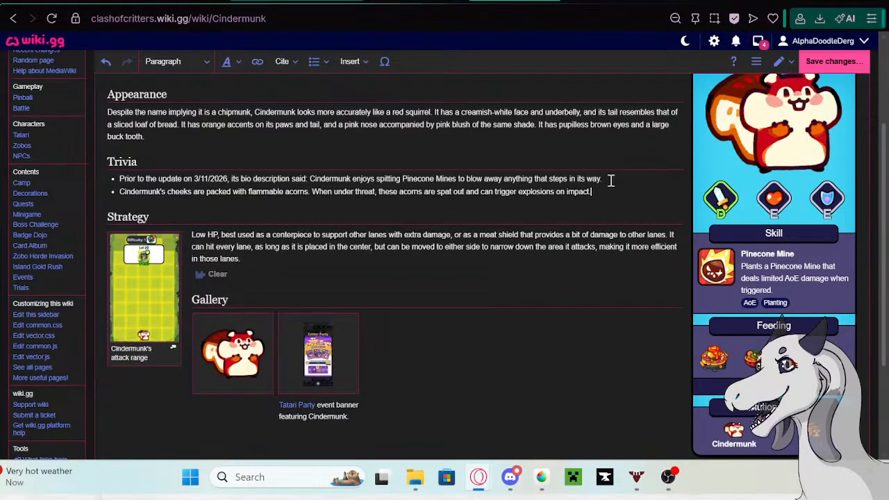
# - Prefix the new Trivia bullet with "Prior to the update on 5/13/26, its bio description said:" and save the Cindermunk page
pyautogui.click(122, 195)
pyautogui.write('Prio')
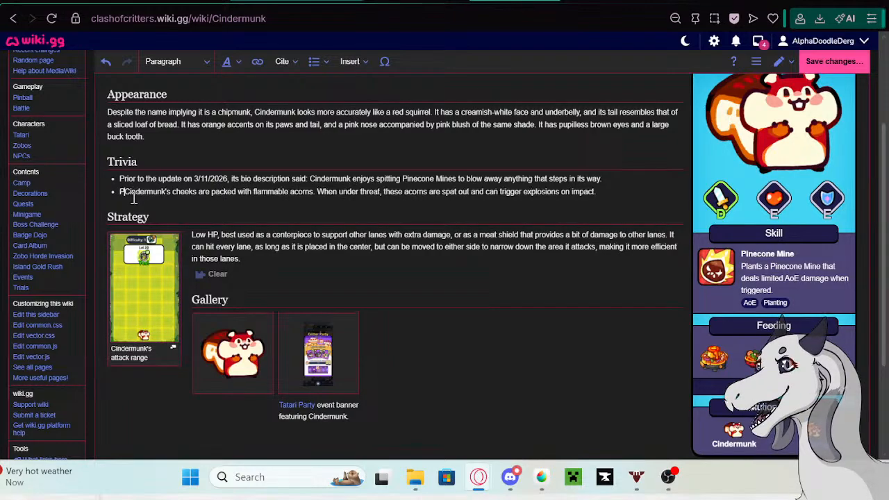
pyautogui.write('r to ')
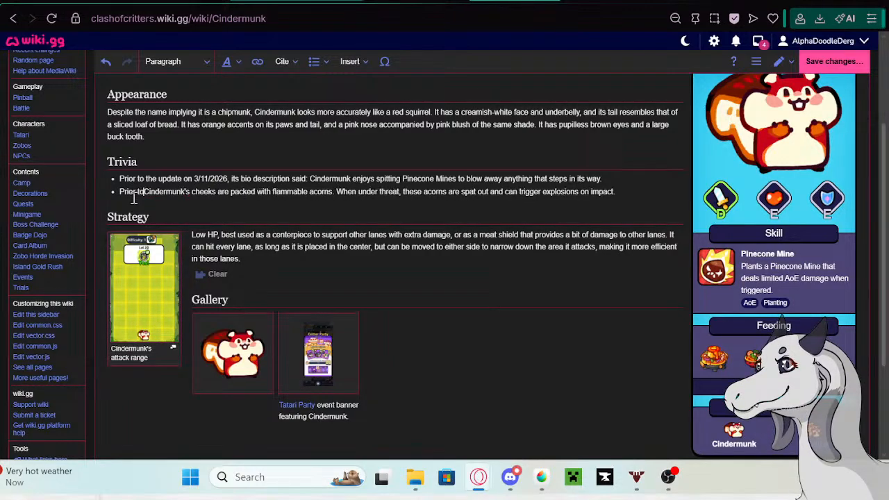
pyautogui.write('the up')
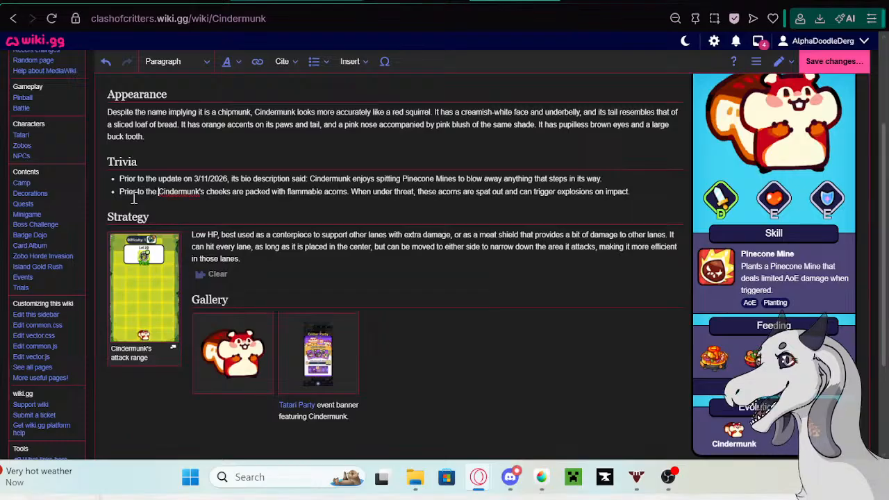
pyautogui.write('date')
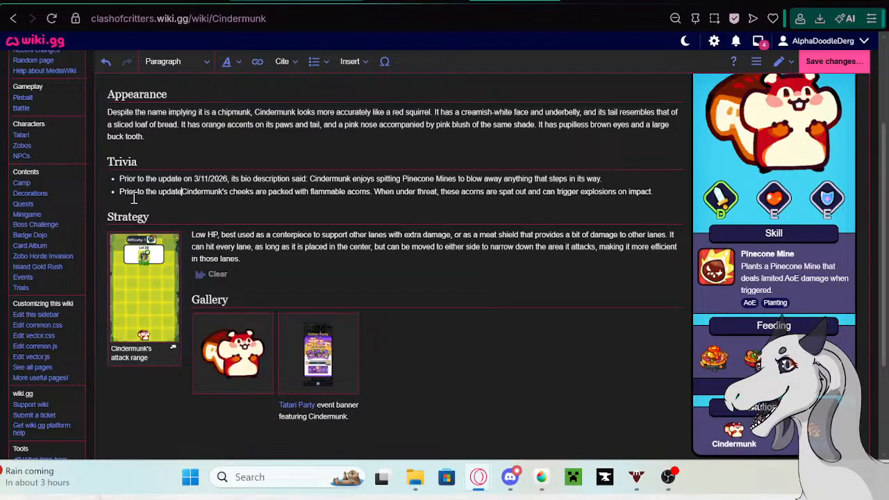
pyautogui.write(' on')
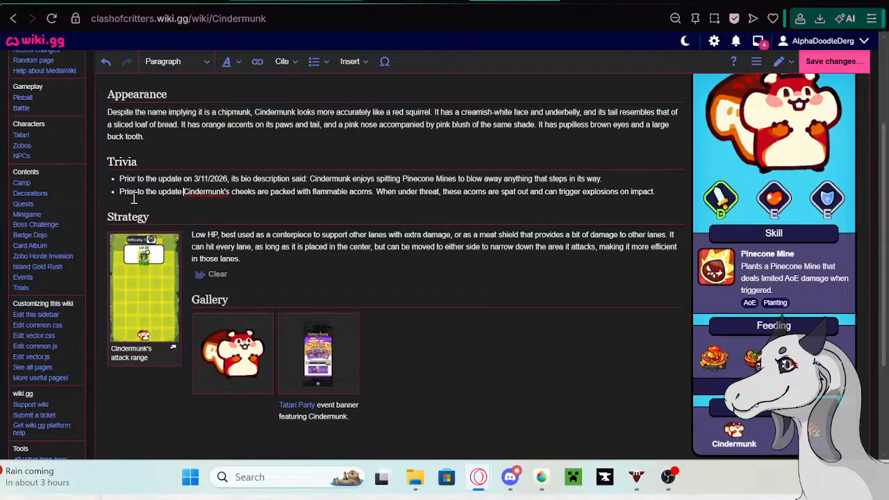
pyautogui.write(' 5/13')
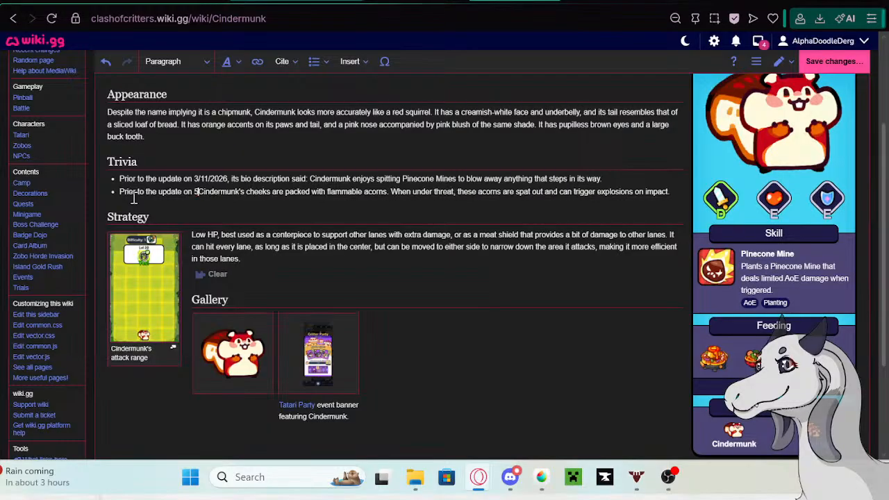
pyautogui.write('/')
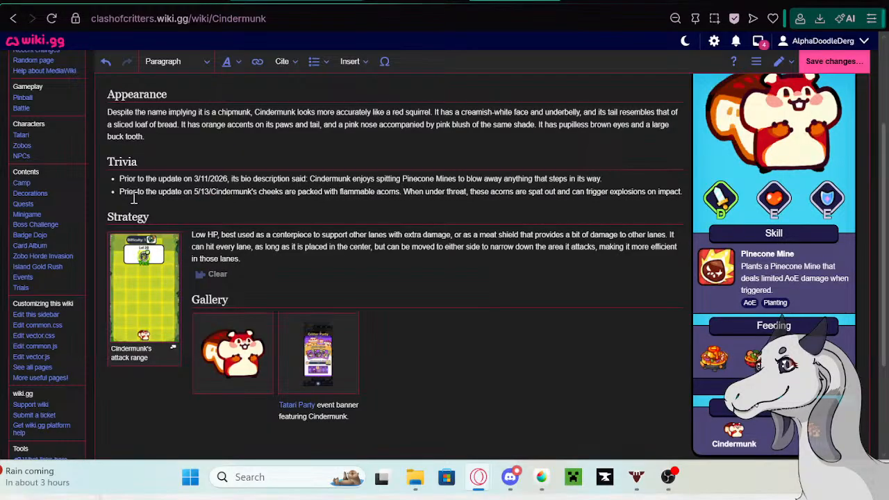
pyautogui.write('26')
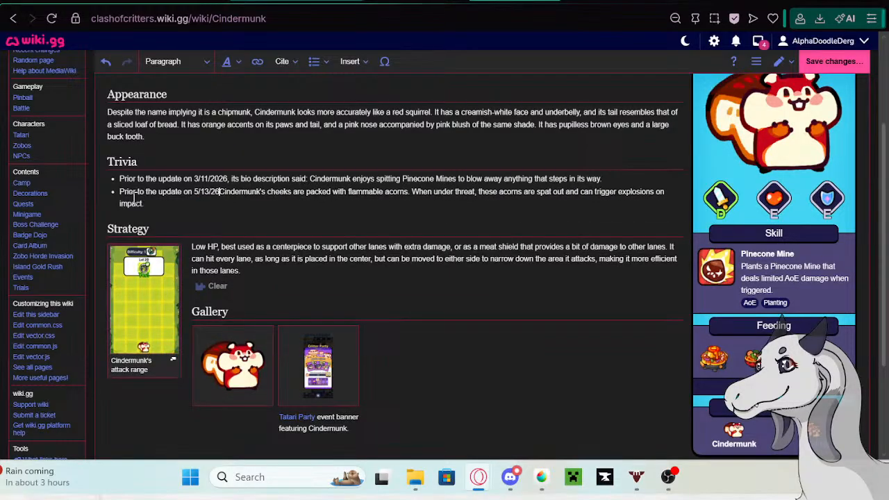
pyautogui.write(', its bio')
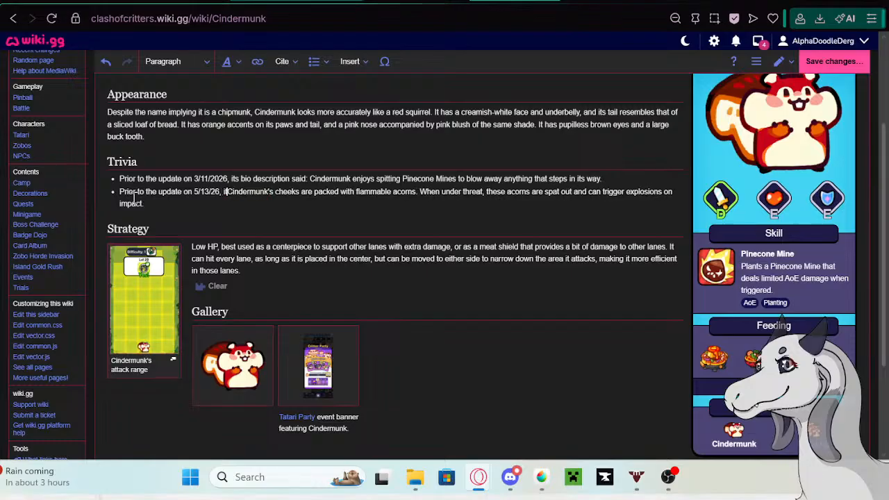
pyautogui.write(' description s')
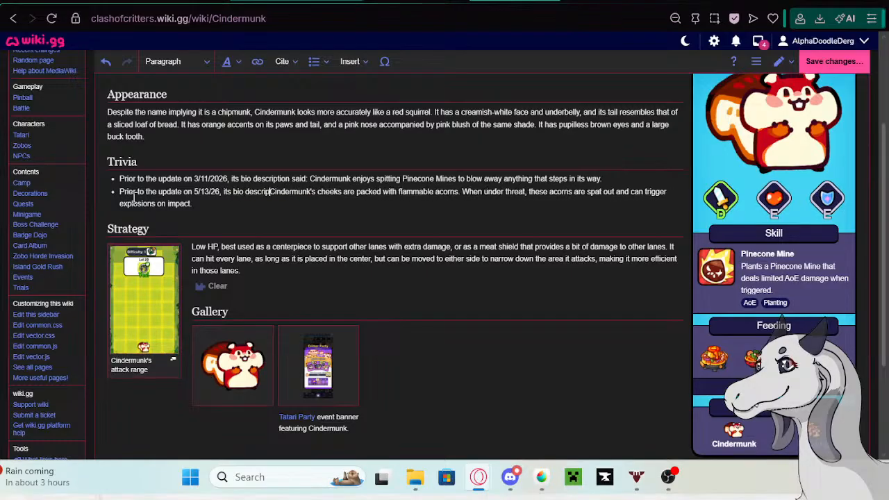
pyautogui.write('aid: n')
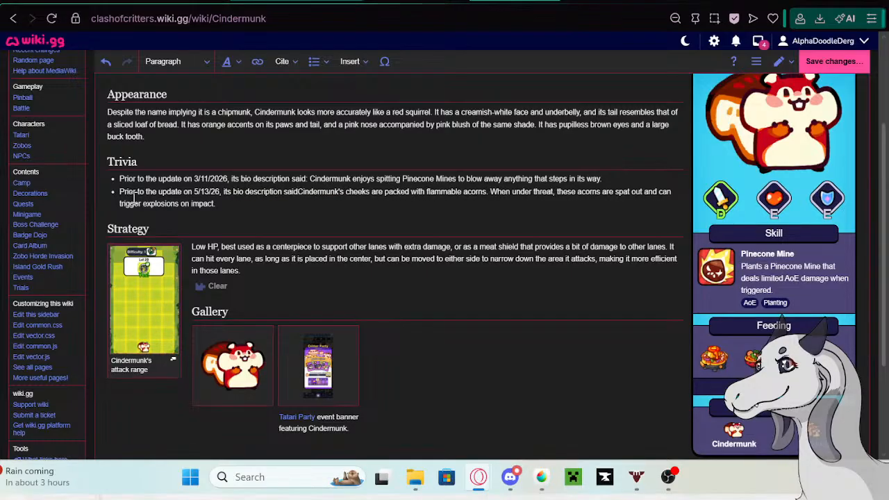
pyautogui.press('BackSpace')
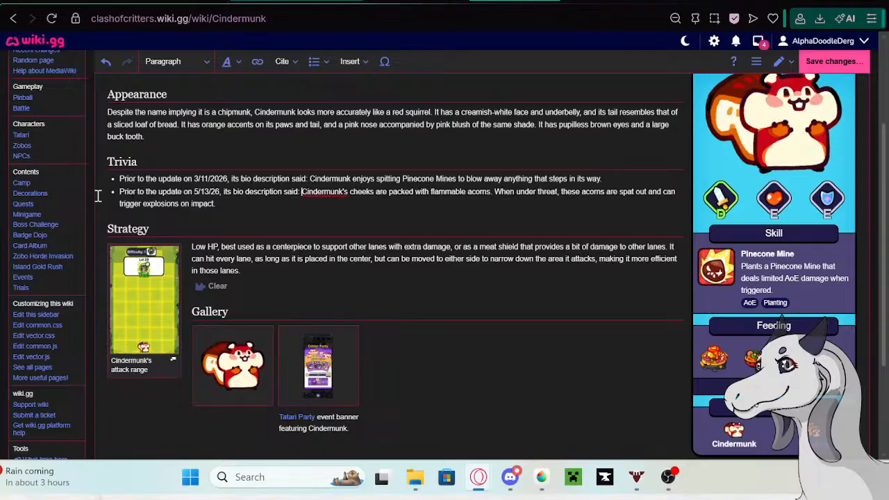
pyautogui.click(823, 62)
pyautogui.click(542, 156)
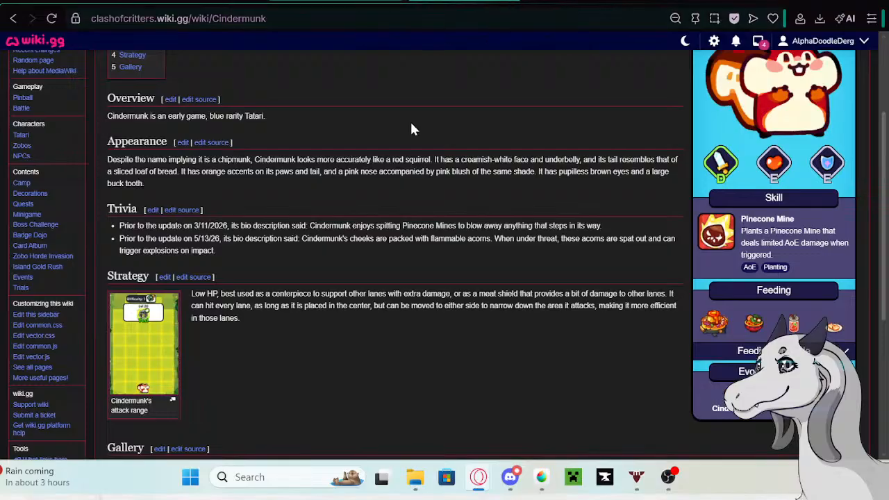
# - Replace Cindermunk's old description in the Tatari table with "With a particular penchant for explosives, Cindermunk is sometimes nicknamed Cinderpunk."
pyautogui.click(343, 2)
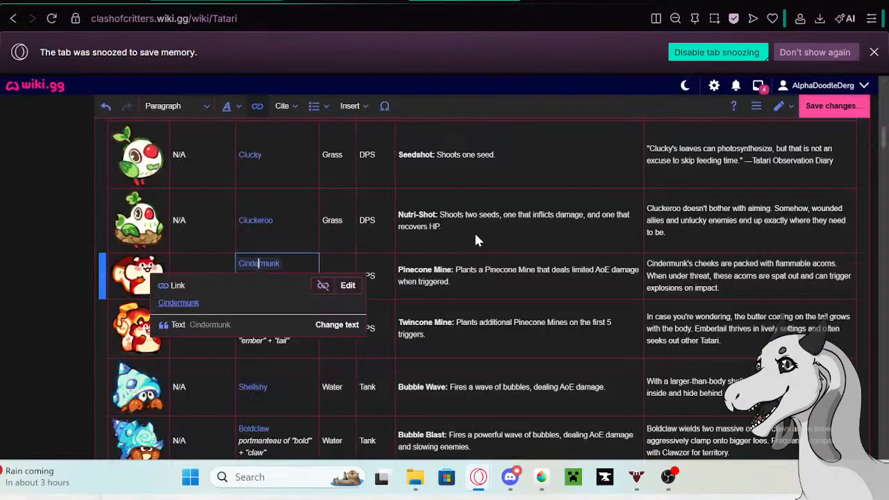
pyautogui.click(723, 285)
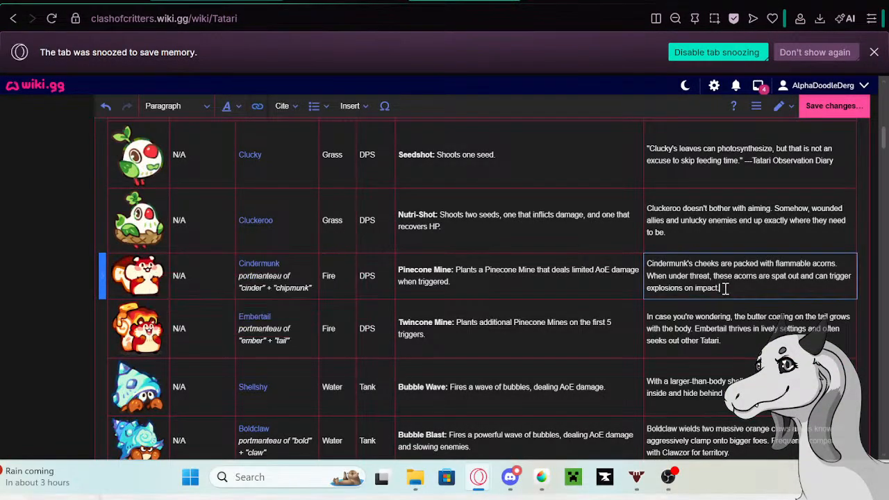
pyautogui.tripleClick(725, 288)
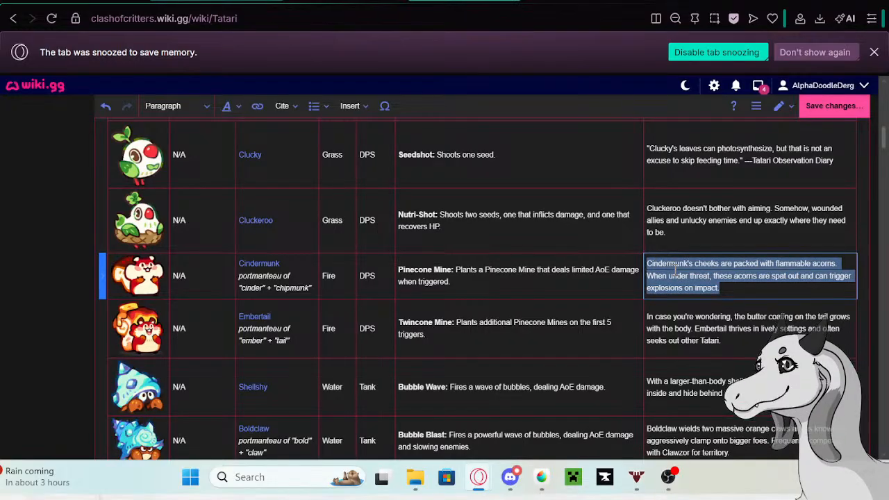
pyautogui.press('BackSpace')
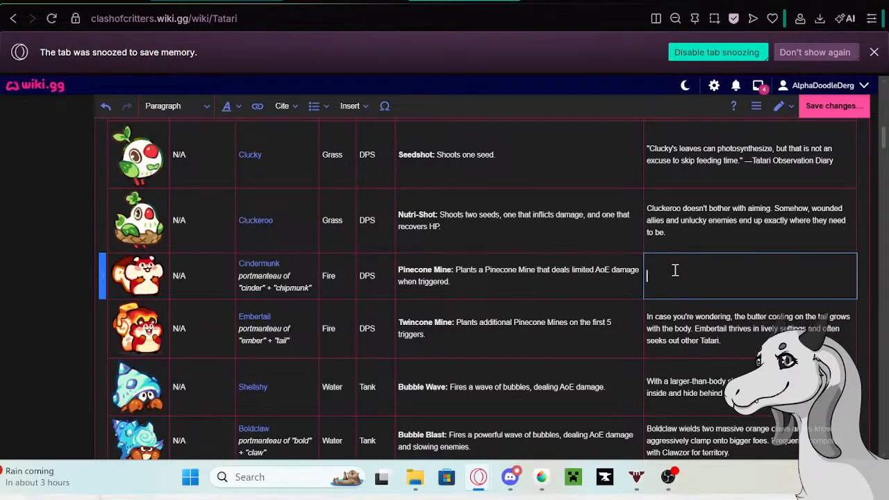
pyautogui.write('W')
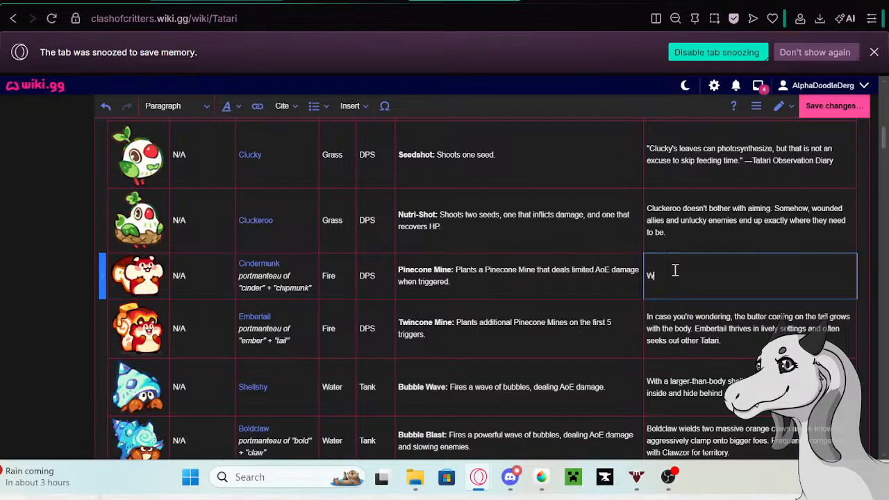
pyautogui.write('ith a particular penchant for explos')
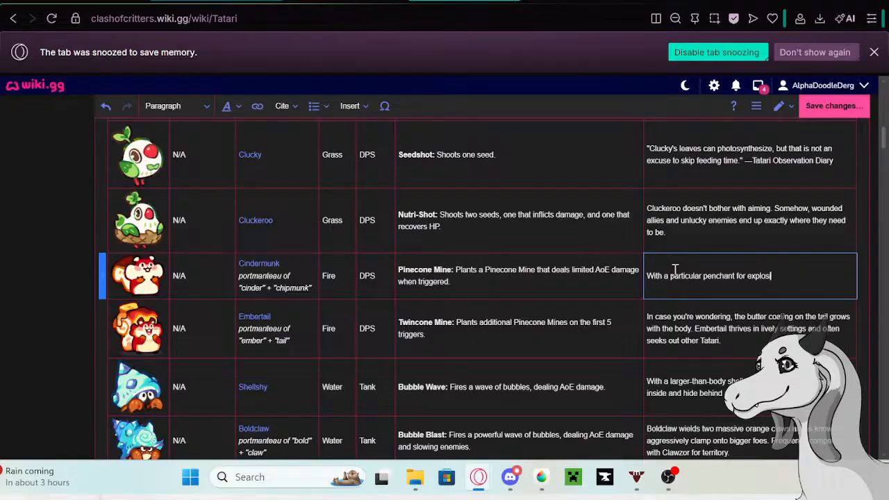
pyautogui.press('BackSpace')
pyautogui.press('BackSpace')
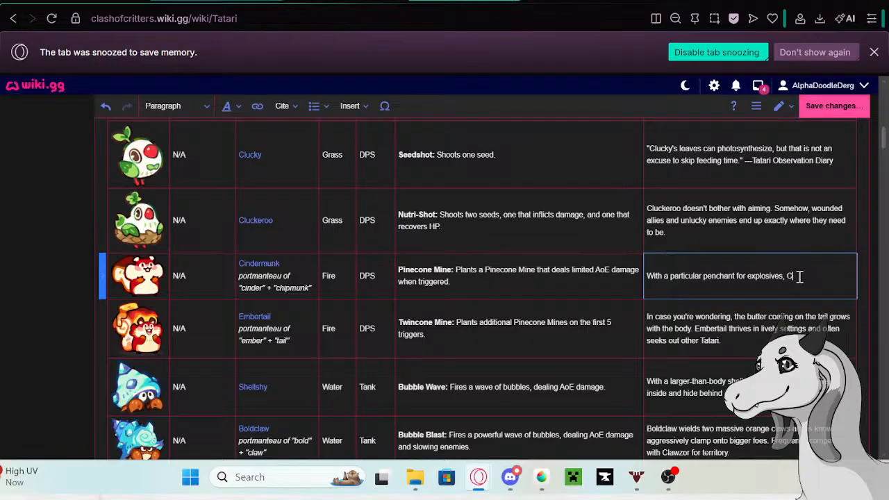
pyautogui.write('rmunk is sometimes nicknamed C')
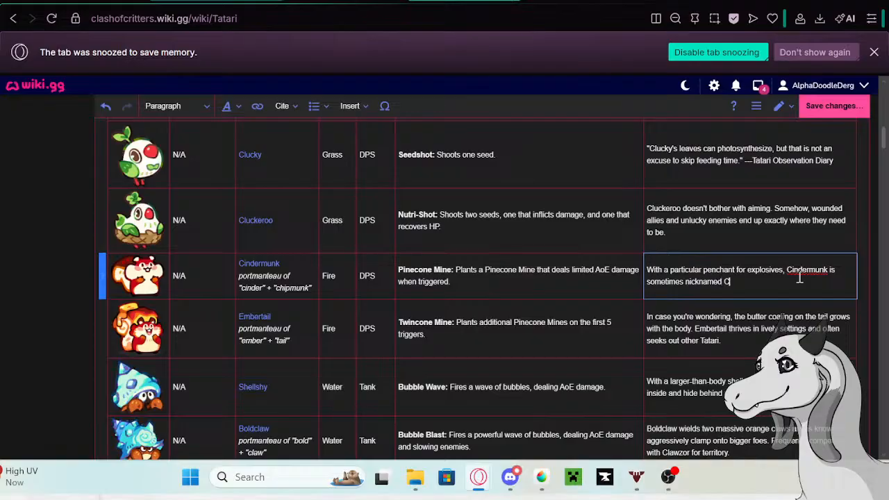
pyautogui.write('inderpunk.')
# - Add a second sentence to Cindermunk's description: "The only problem is remembering where all those pinecone mines are buried."
pyautogui.write('The only problem is remembering where all')
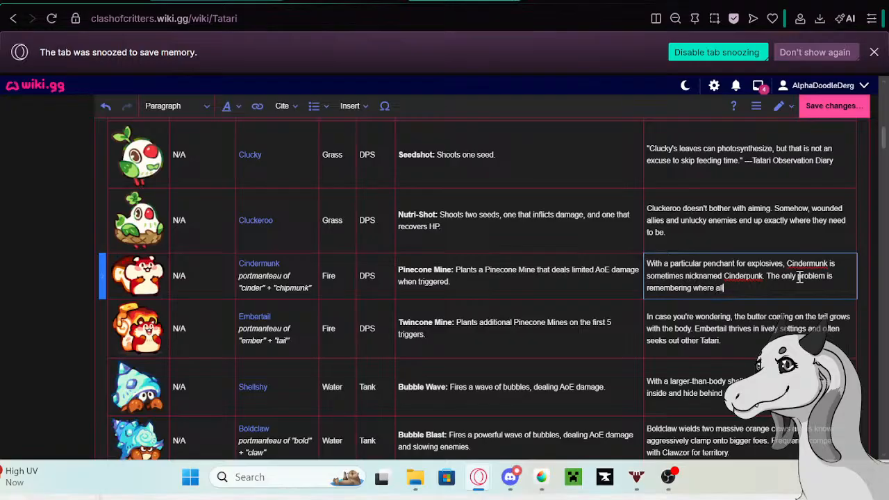
pyautogui.write(' those pincone mines are buried')
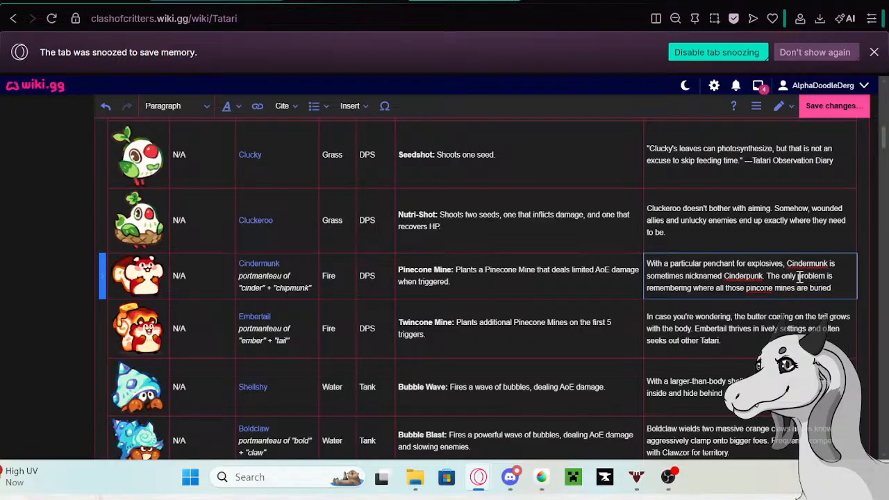
pyautogui.write('.')
pyautogui.click(756, 289)
pyautogui.write('e')
pyautogui.click(841, 288)
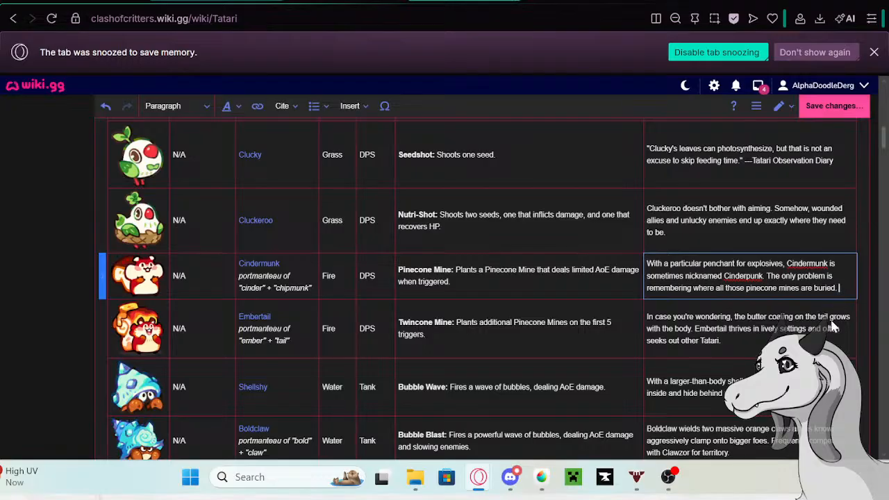
# - Copy Embertail's old description from the Tatari table and open the linked Embertail page in a new tab
pyautogui.doubleClick(743, 341)
pyautogui.hotkey('ctrl', 'c')
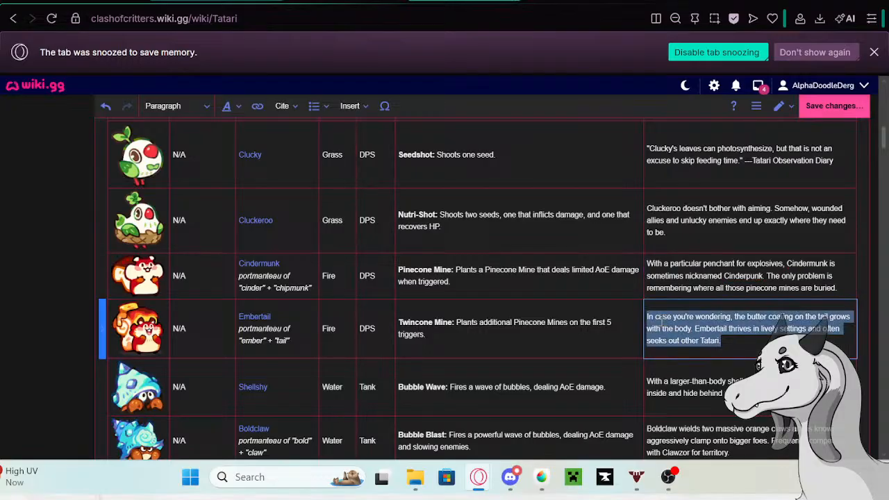
pyautogui.click(248, 323)
pyautogui.click(253, 319)
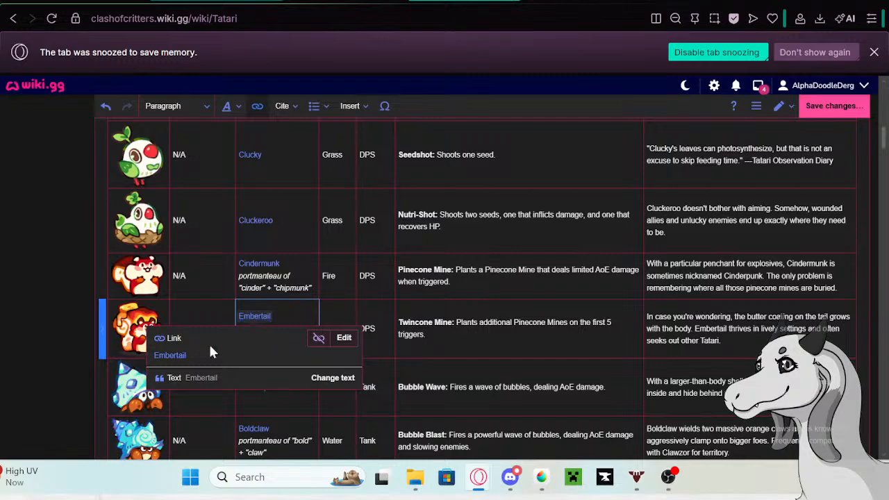
pyautogui.rightClick(182, 355)
pyautogui.click(248, 133)
pyautogui.click(394, 0)
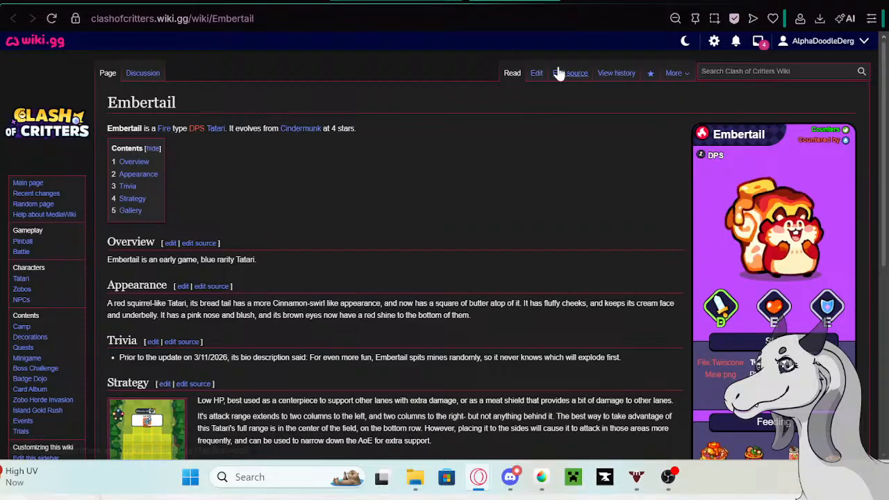
# - Edit the Embertail page and paste the copied description as a second bullet in the Trivia section
pyautogui.click(535, 74)
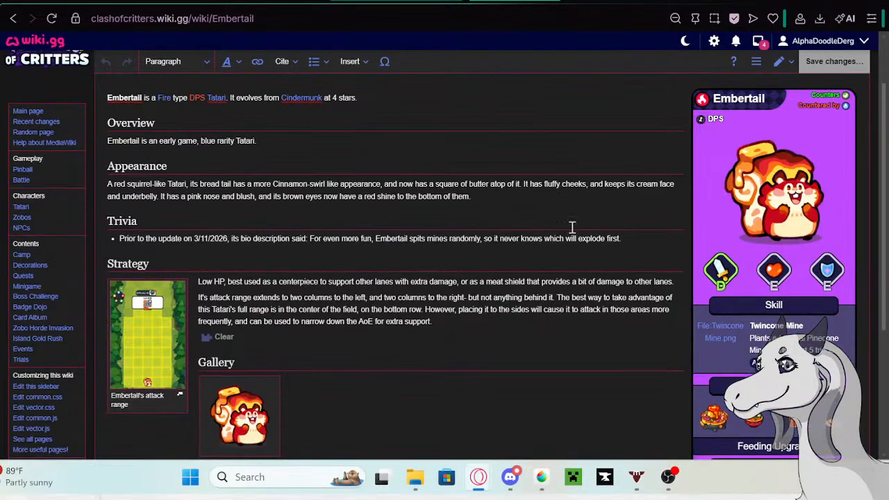
pyautogui.click(632, 238)
pyautogui.press('Return')
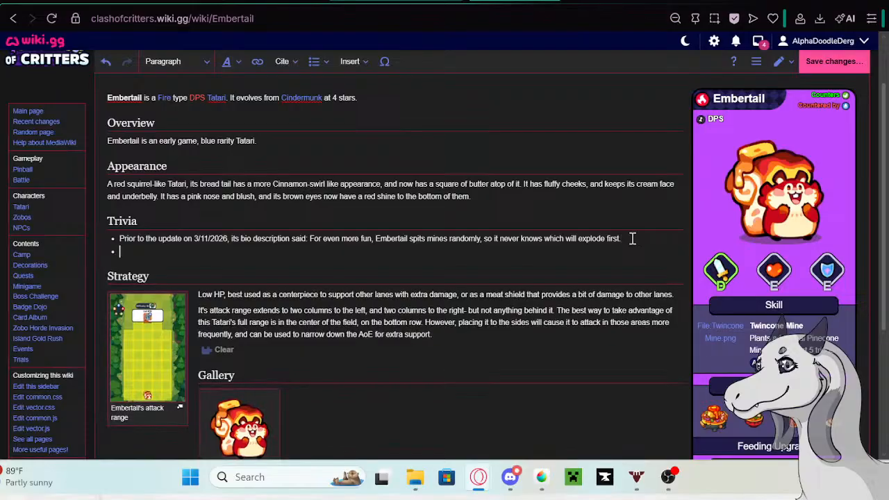
pyautogui.hotkey('ctrl', 'v')
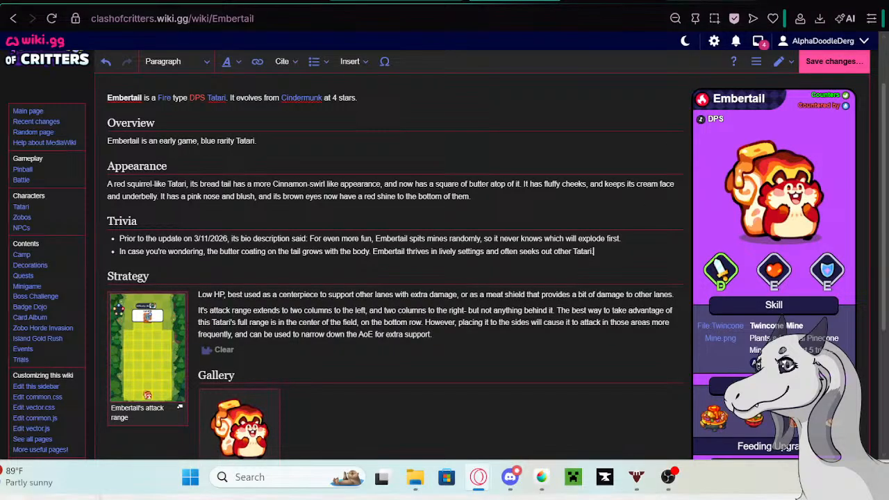
# - Prefix the new Trivia bullet with the Google tab's phrase "Prior to the update on 5/13/26 its bio description said:" and save the Embertail page
pyautogui.click(278, 2)
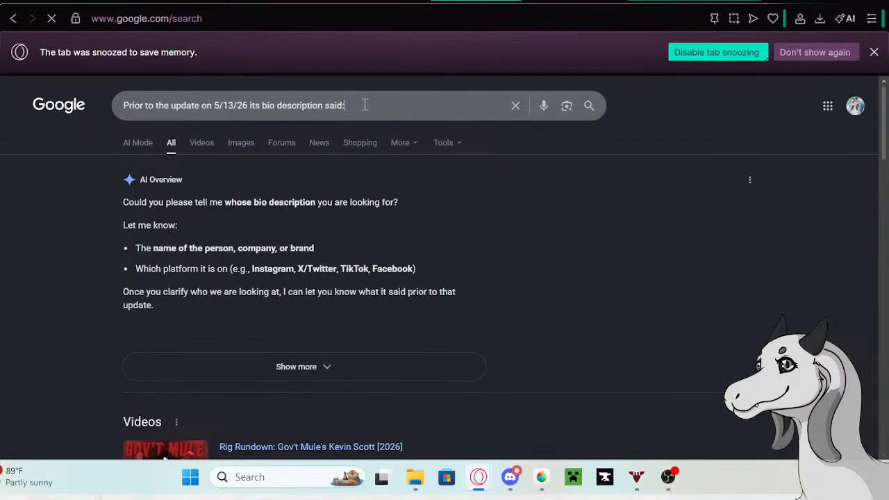
pyautogui.moveTo(359, 104); pyautogui.dragTo(119, 107)
pyautogui.hotkey('ctrl', 'c')
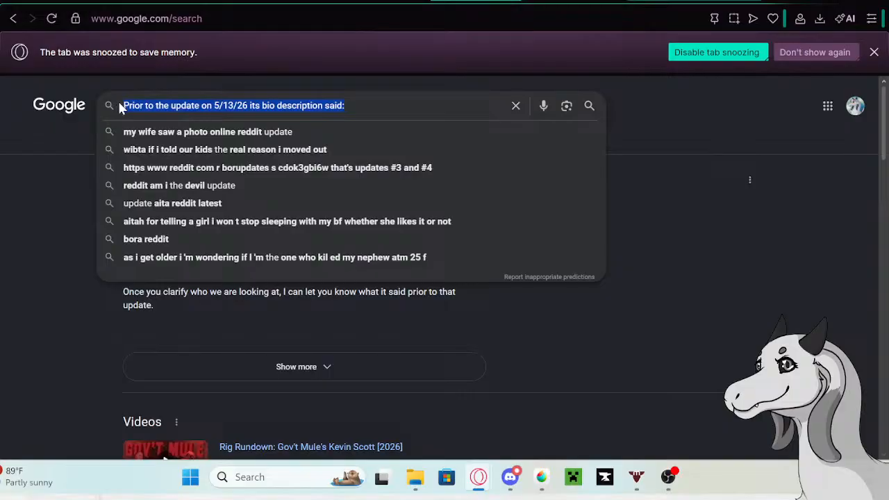
pyautogui.click(305, 2)
pyautogui.click(413, 1)
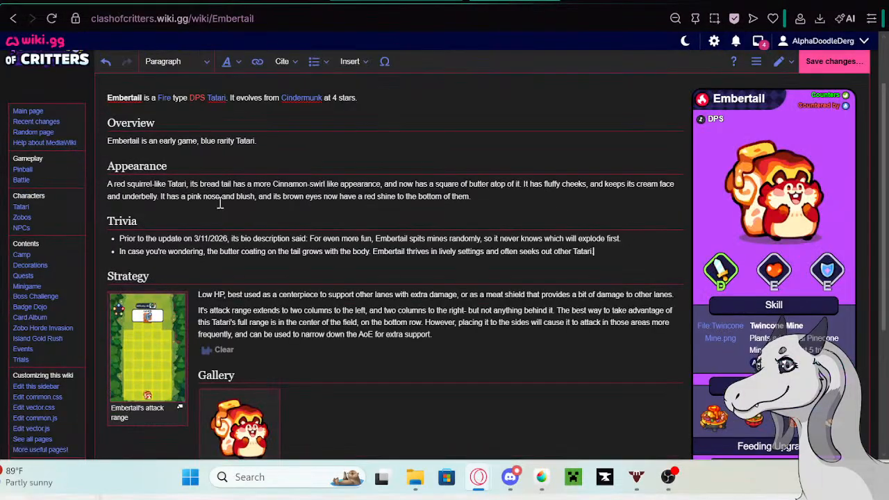
pyautogui.click(119, 252)
pyautogui.hotkey('ctrl', 'v')
pyautogui.write(':')
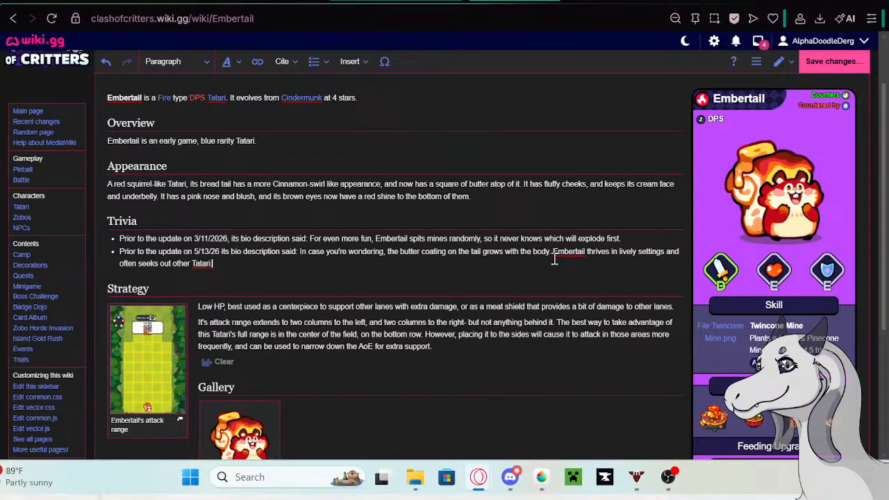
pyautogui.click(826, 61)
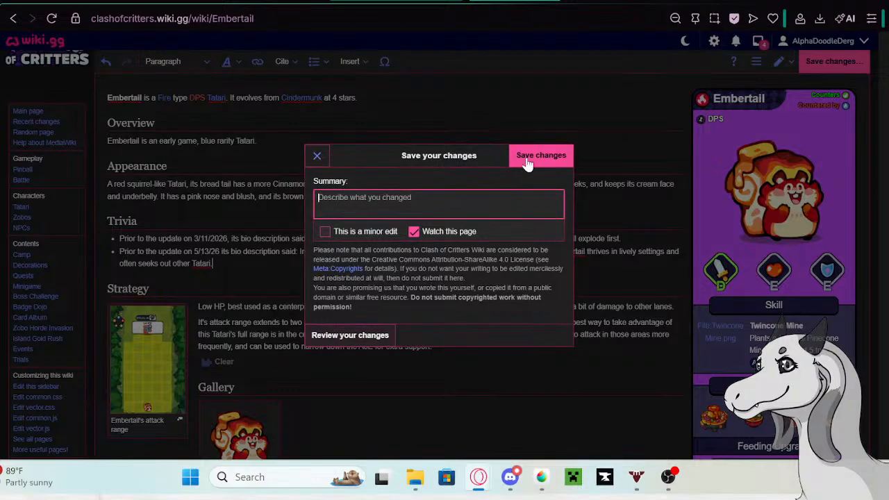
pyautogui.click(527, 161)
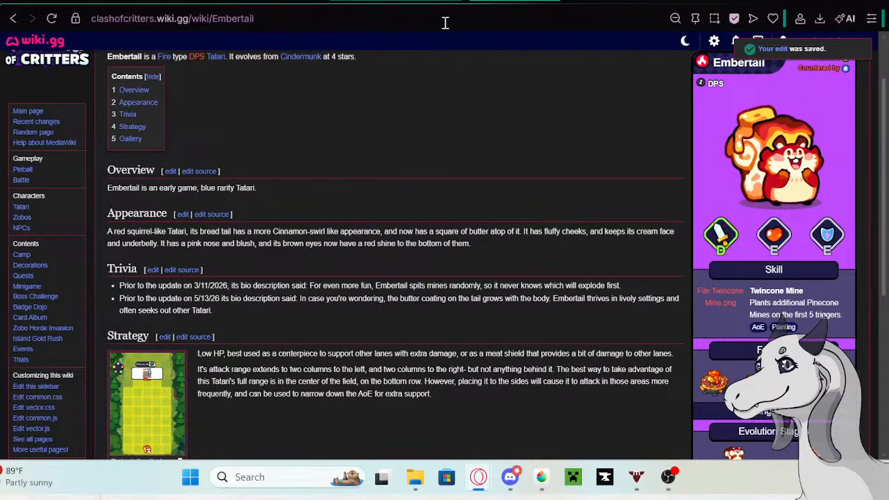
# - Replace Embertail's old description in the Tatari table with the opening "Through careful statistic study, Embertail has concluded"
pyautogui.click(355, 1)
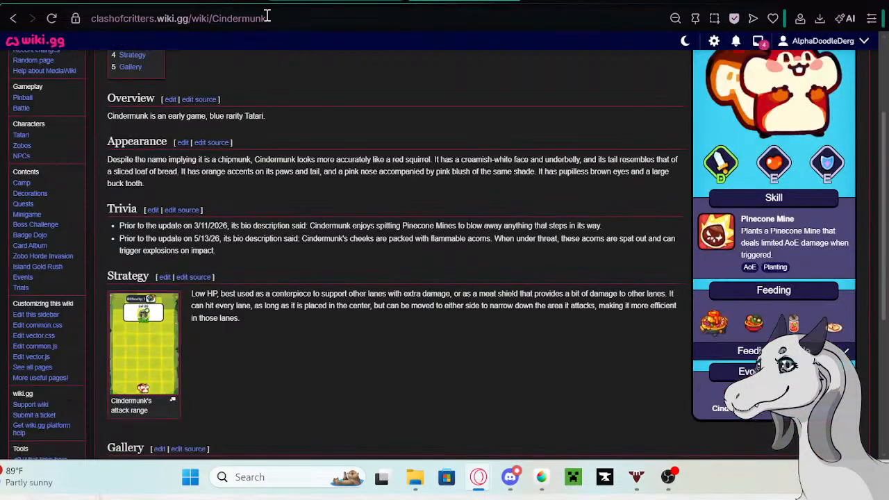
pyautogui.click(390, 3)
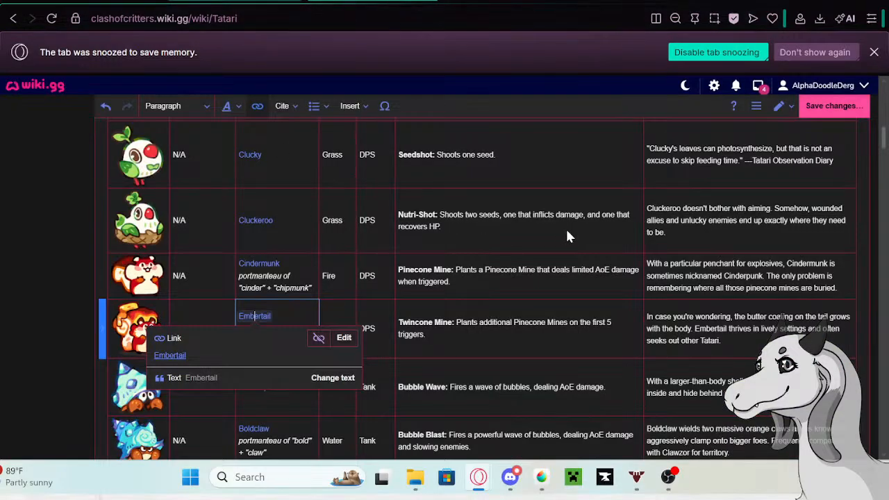
pyautogui.click(750, 341)
pyautogui.moveTo(750, 341); pyautogui.dragTo(647, 311)
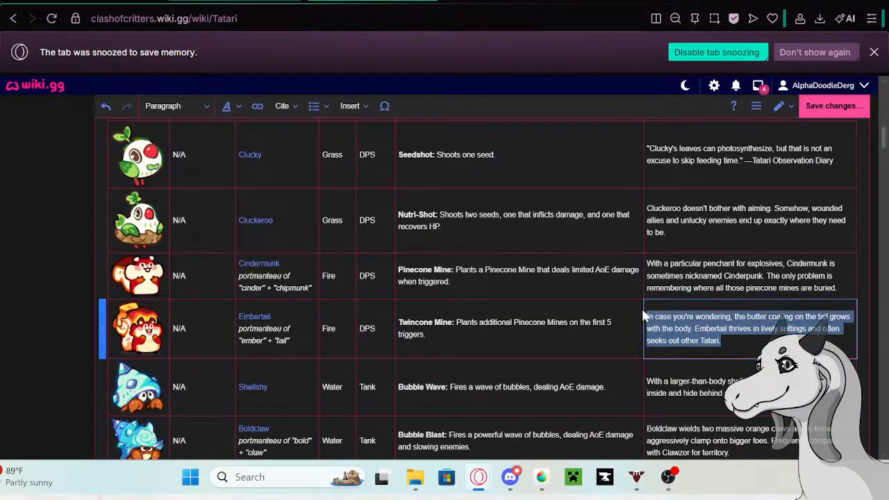
pyautogui.press('BackSpace')
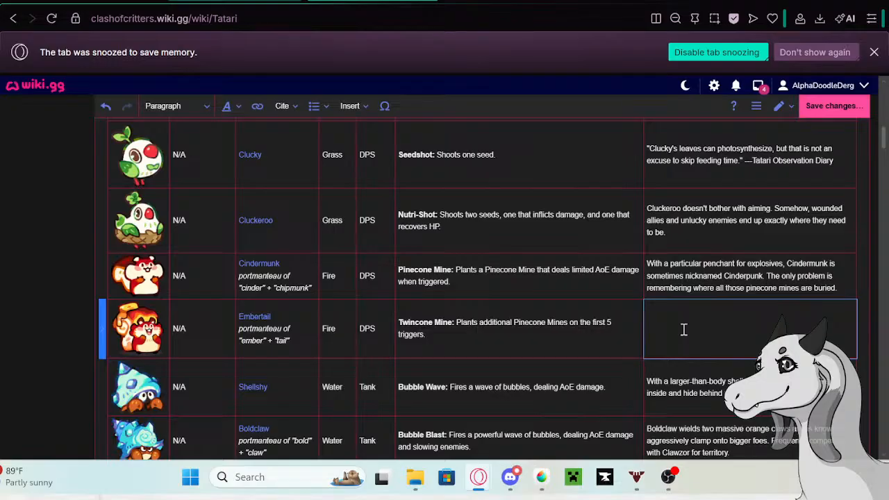
pyautogui.write('Through co')
pyautogui.write('statistic')
pyautogui.write(' study')
pyautogui.write(', Embertail')
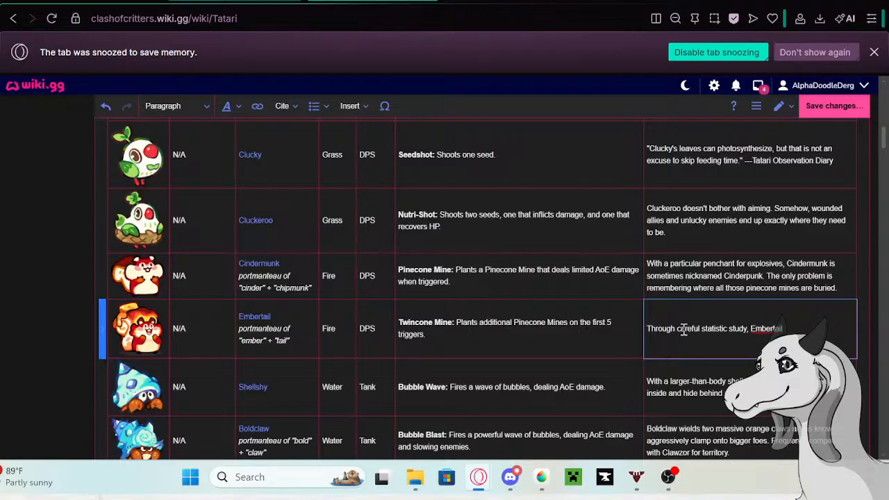
pyautogui.write(' has concluded: plant e')
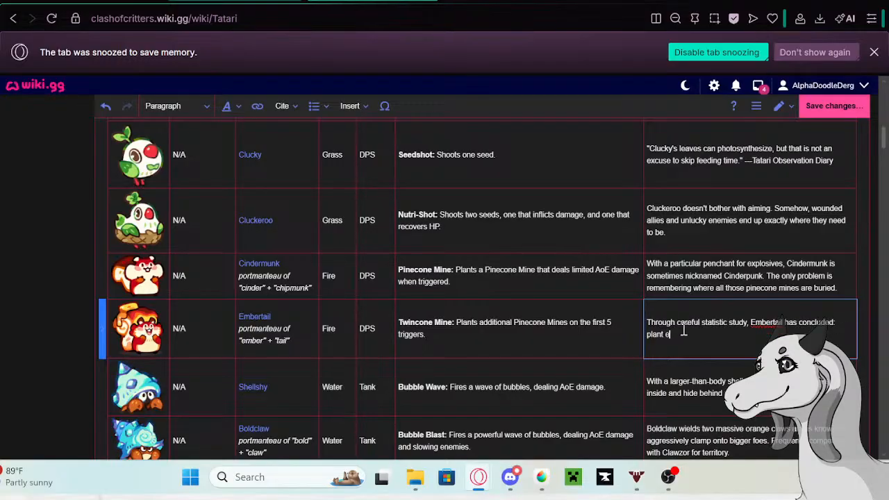
pyautogui.write('nough mines, and sooner or la')
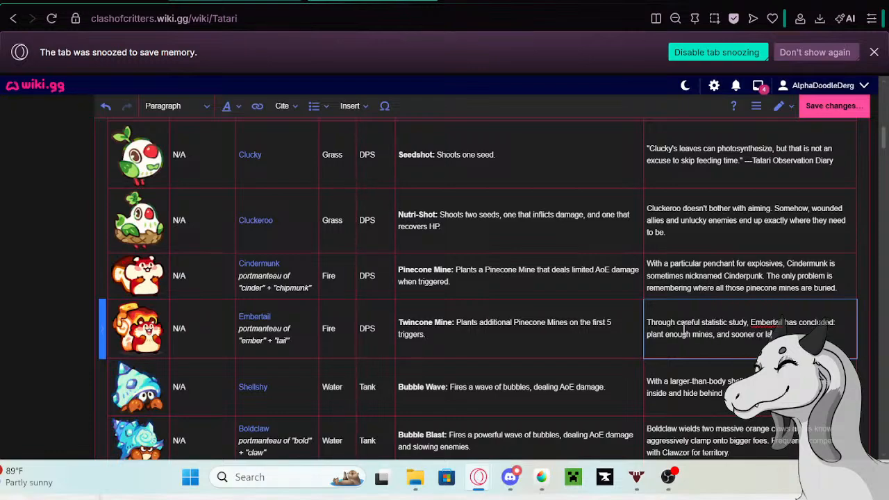
pyautogui.write('ter some unlucky')
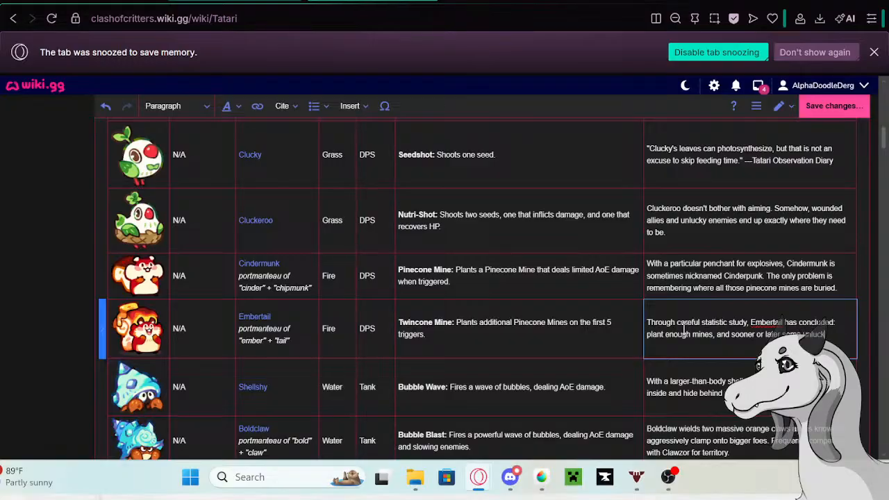
pyautogui.write(' soul will help')
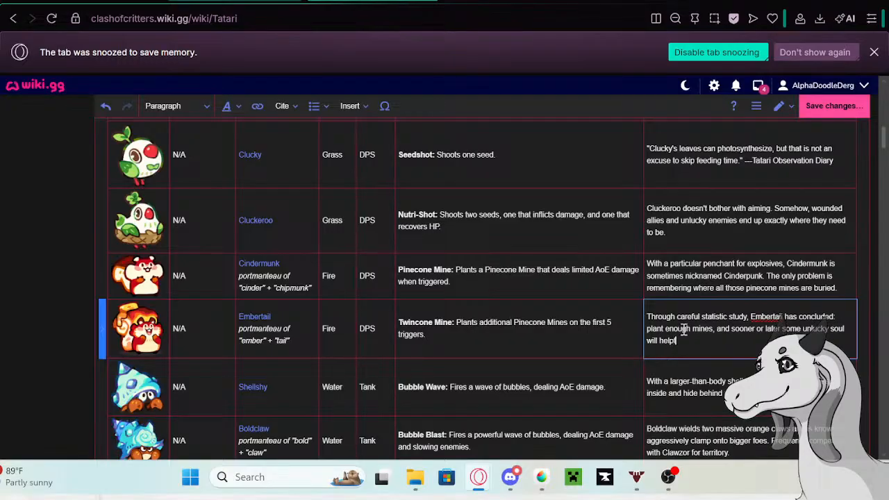
pyautogui.write('fully reveal exactly where th')
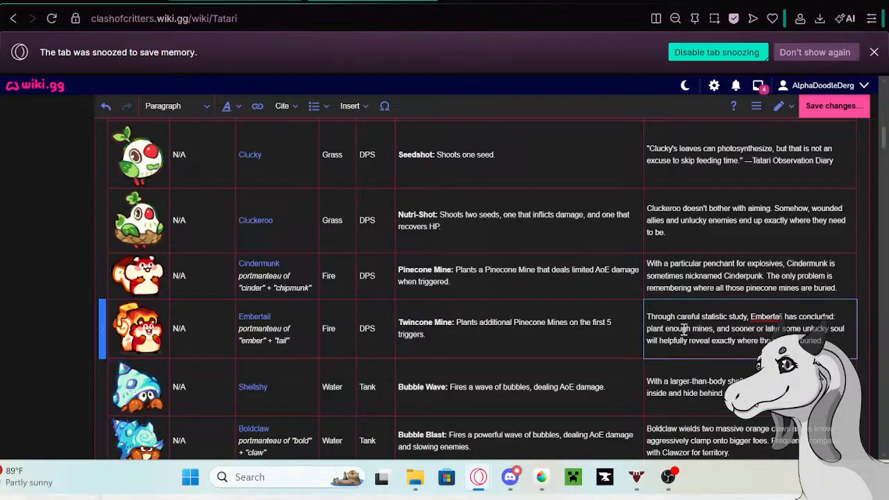
# - Copy Shellshy's current description from the Tatari table and open the linked Shellshy page in a new tab
pyautogui.scroll(-1, 719, 318)
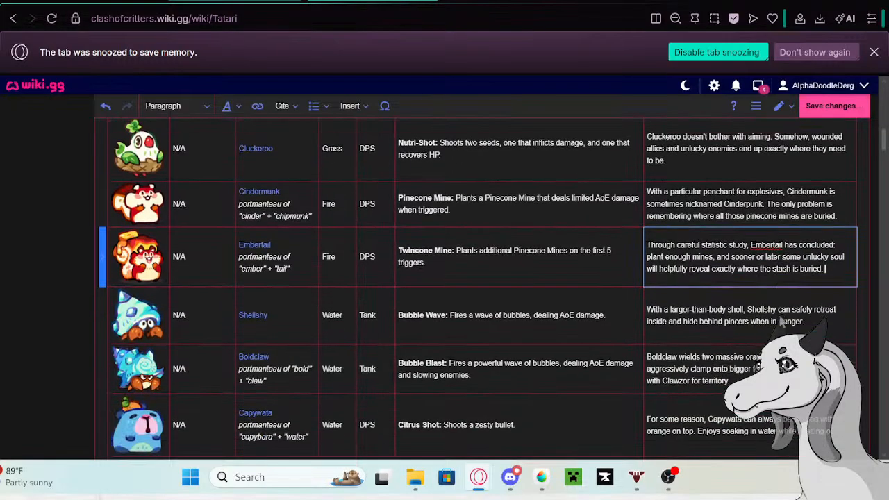
pyautogui.click(816, 331)
pyautogui.click(809, 325)
pyautogui.moveTo(805, 322); pyautogui.dragTo(638, 316)
pyautogui.hotkey('ctrl', 'c')
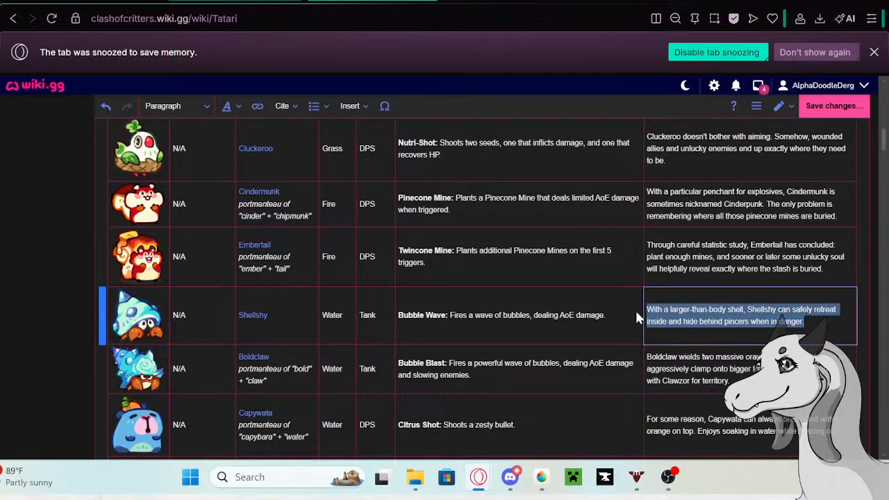
pyautogui.click(258, 316)
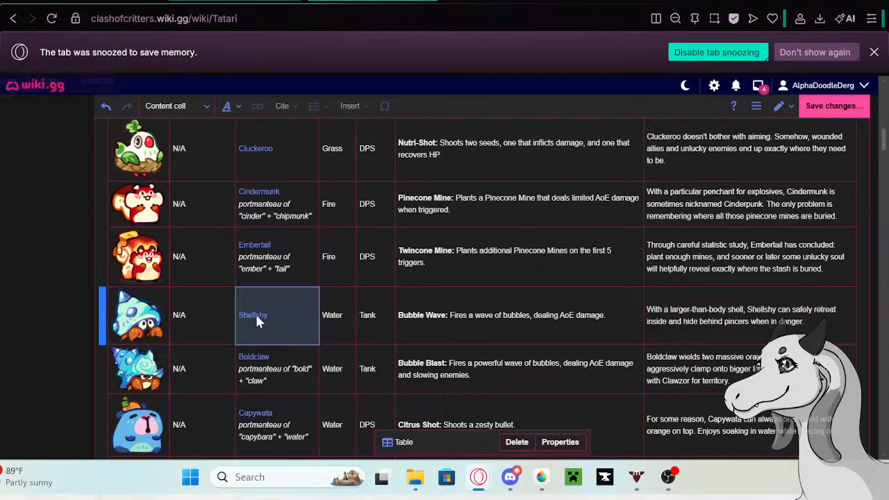
pyautogui.click(254, 317)
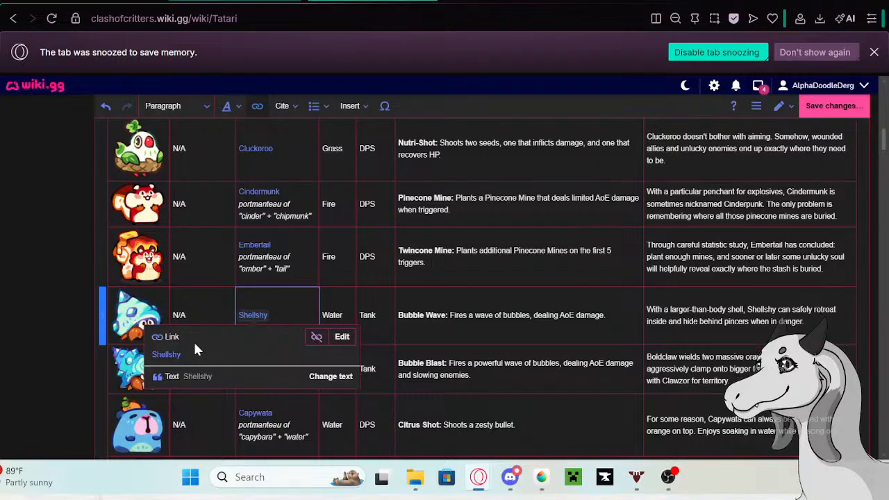
pyautogui.rightClick(170, 354)
pyautogui.click(224, 147)
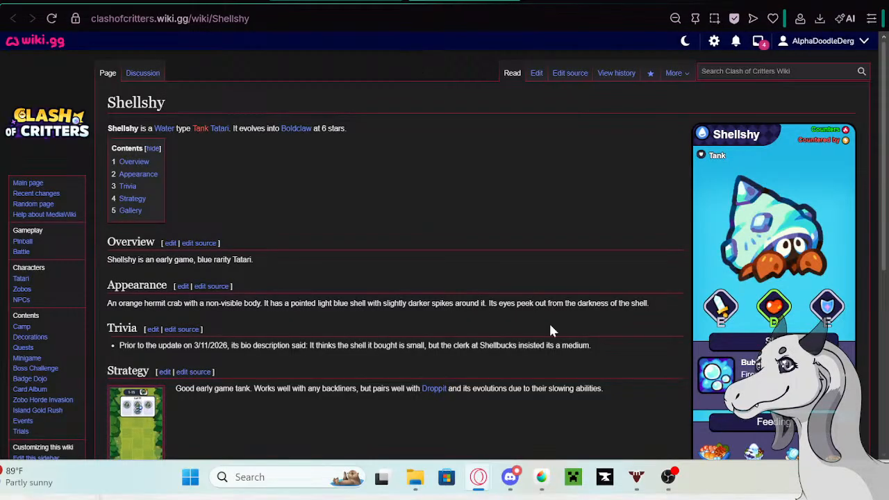
# - Edit the Shellshy page and paste the copied description as a second bullet in the Trivia section
pyautogui.click(536, 73)
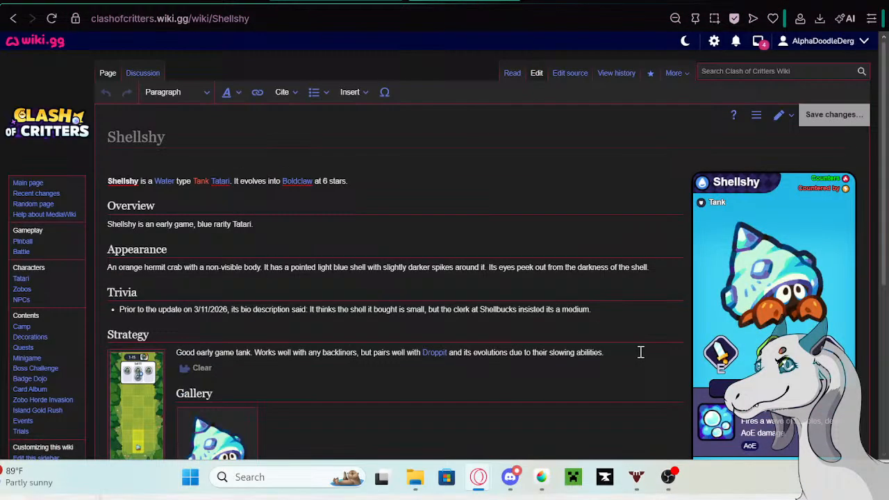
pyautogui.click(612, 306)
pyautogui.press('Return')
pyautogui.hotkey('ctrl', 'v')
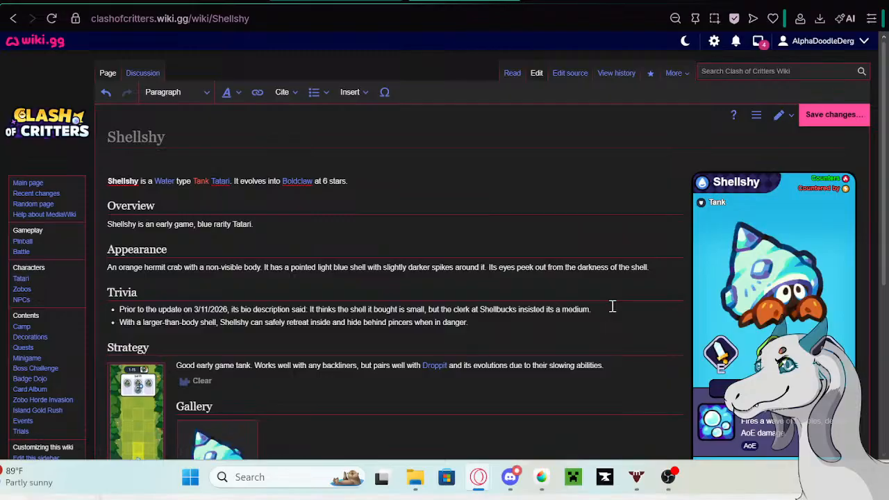
# - Prefix the new Trivia bullet with the Google tab's phrase "Prior to the update on 5/13/26 its bio description said:" and save the Shellshy page
pyautogui.click(424, 1)
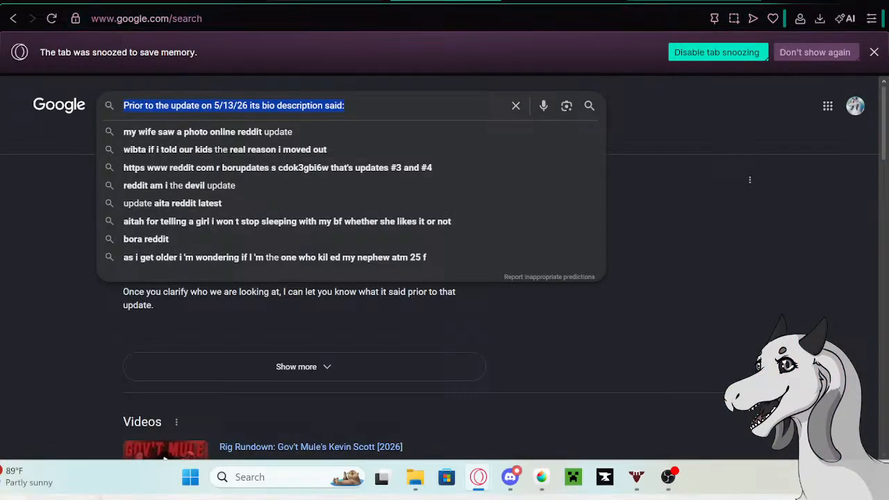
pyautogui.click(451, 2)
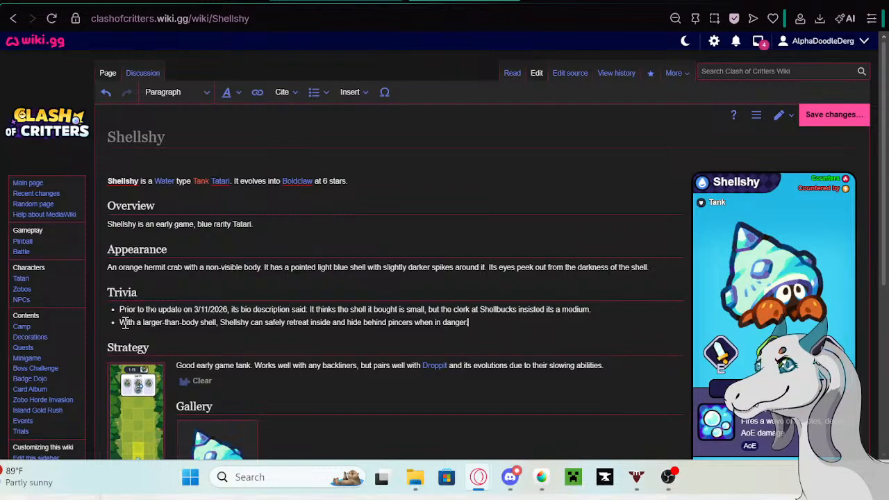
pyautogui.click(119, 323)
pyautogui.write('Prior to the update on 3/13/26 its bio description said:')
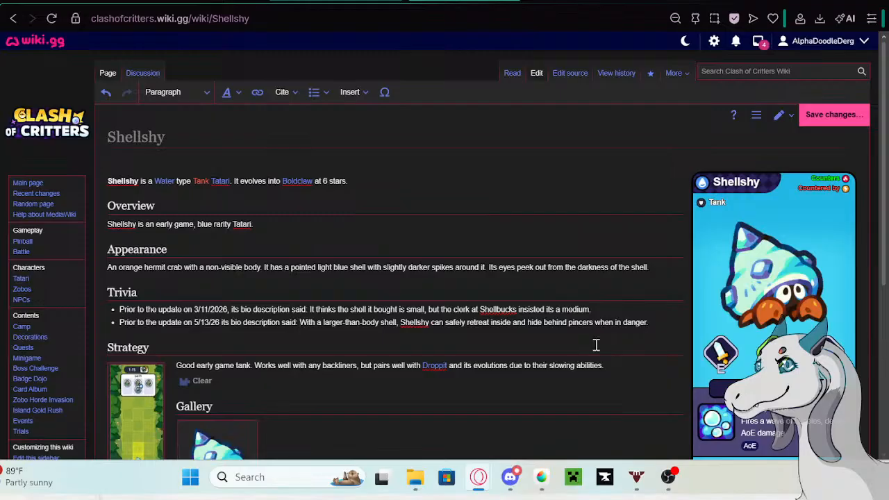
pyautogui.click(843, 119)
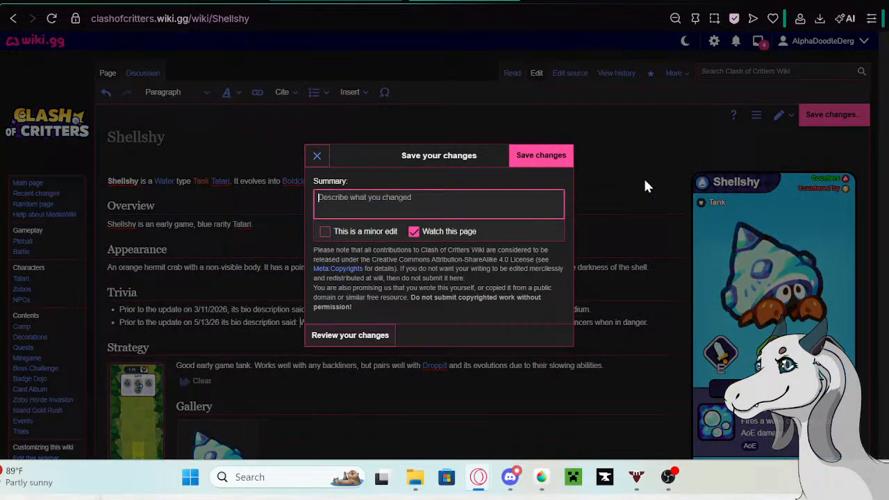
pyautogui.click(551, 161)
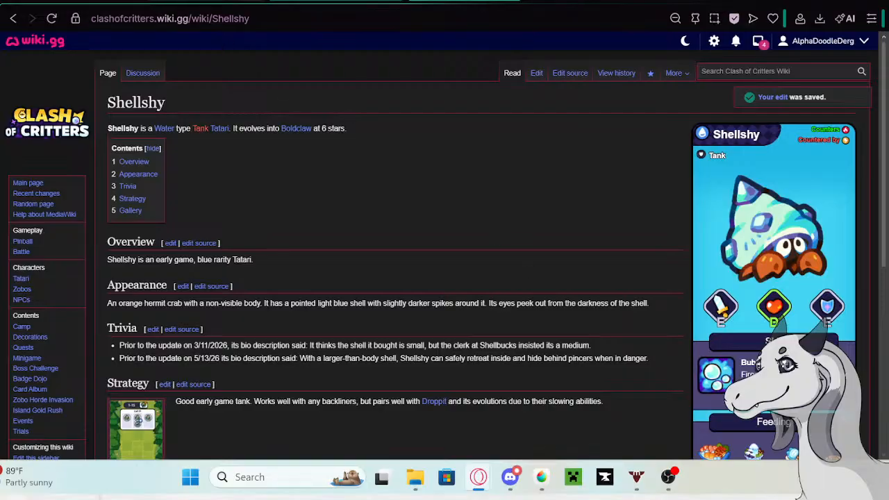
# - Replace Shellshy's old description in the Tatari table with the opening "You might think the shell Shellshy bought is small"
pyautogui.click(215, 1)
pyautogui.doubleClick(711, 329)
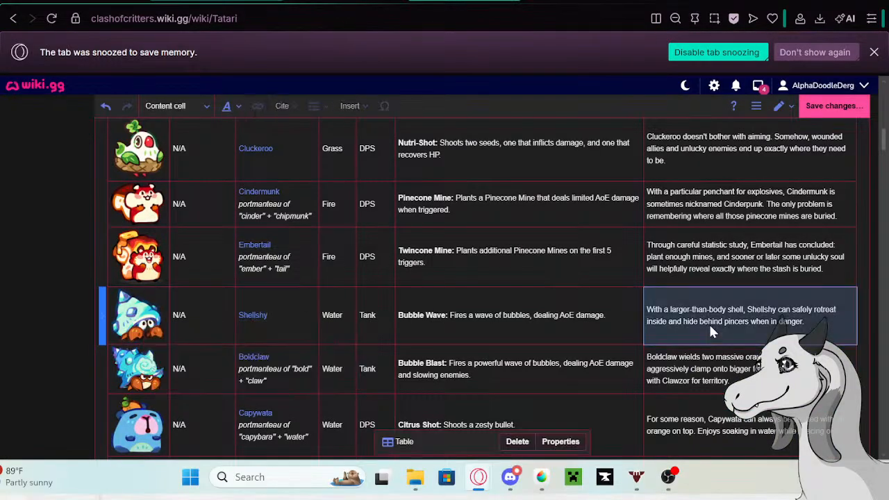
pyautogui.moveTo(809, 327); pyautogui.dragTo(647, 310)
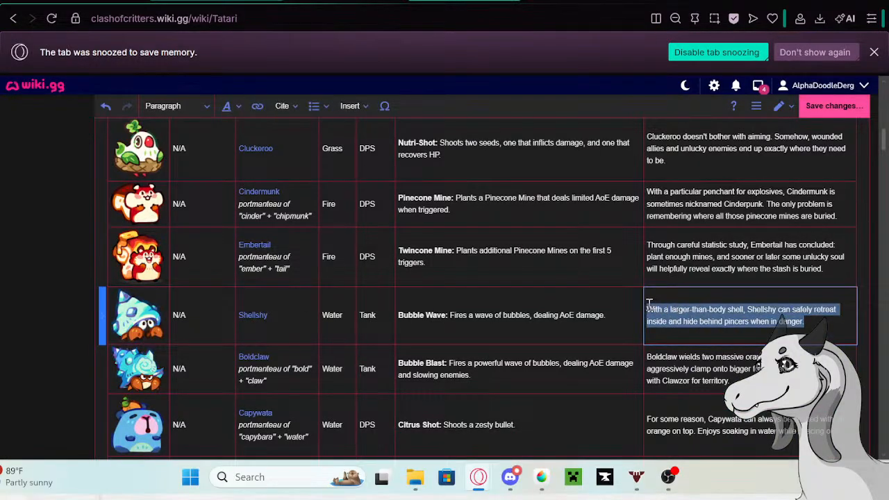
pyautogui.press('BackSpace')
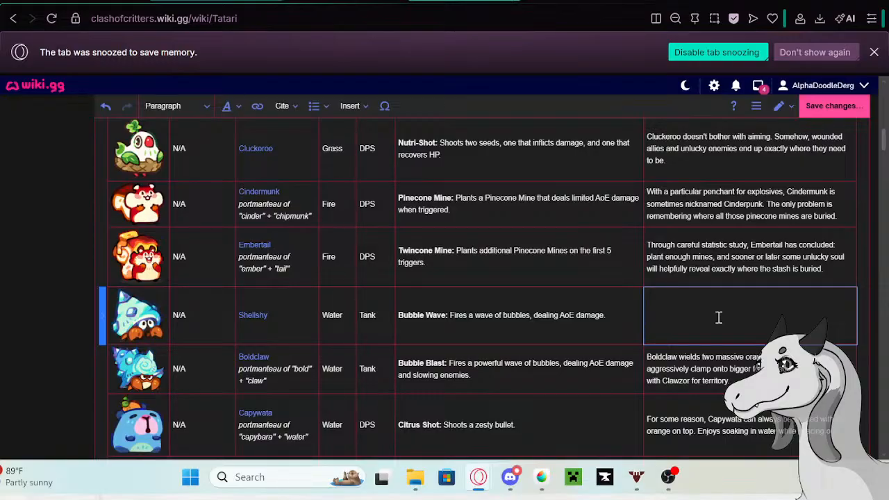
pyautogui.write('You might think the shell Shellshy')
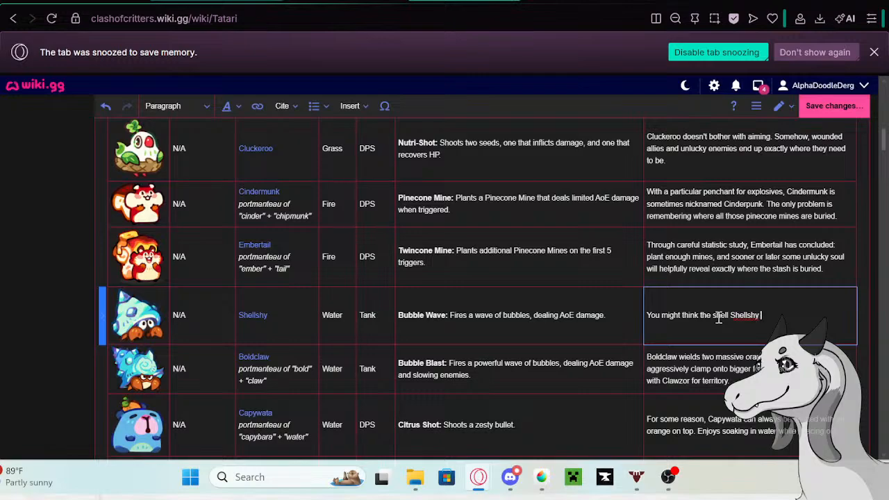
pyautogui.write(' bought is small')
# - Finish Shellshy's description with ", but the clerk at Shellbucks insisted it's a medium. Shellshy was too chicken to argue."
pyautogui.write(', but the cle')
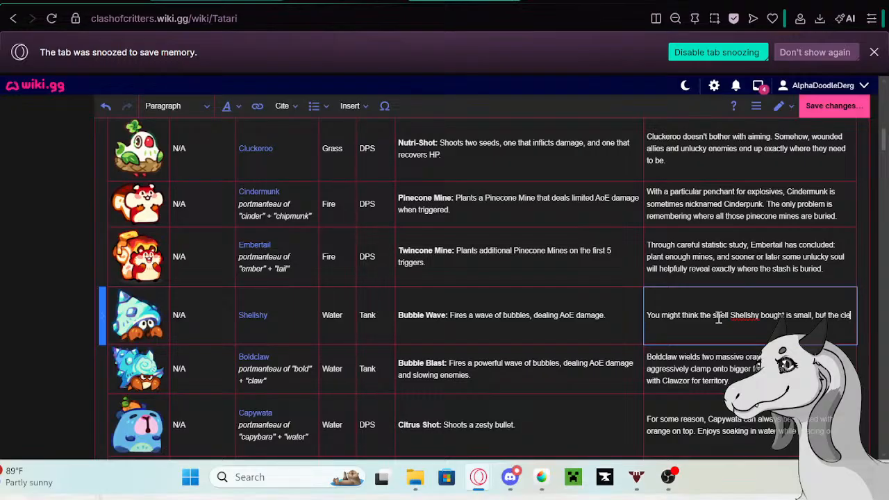
pyautogui.write('rk at She')
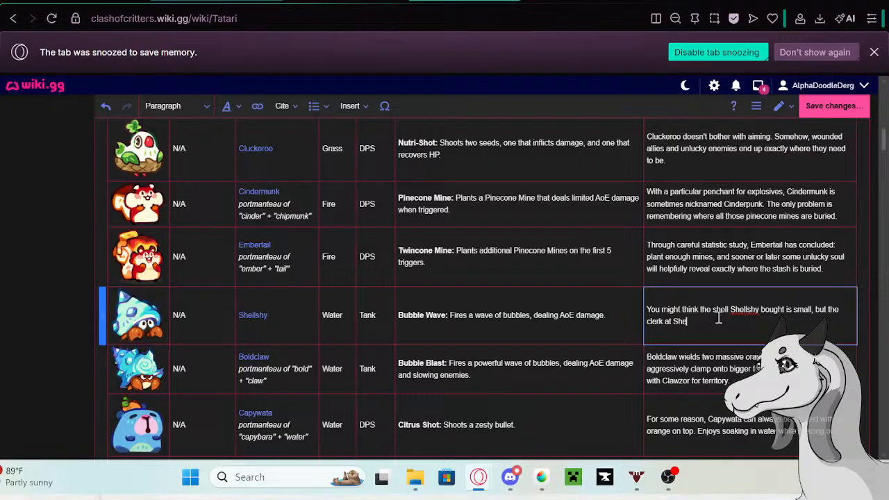
pyautogui.write("llbucks insisted it's")
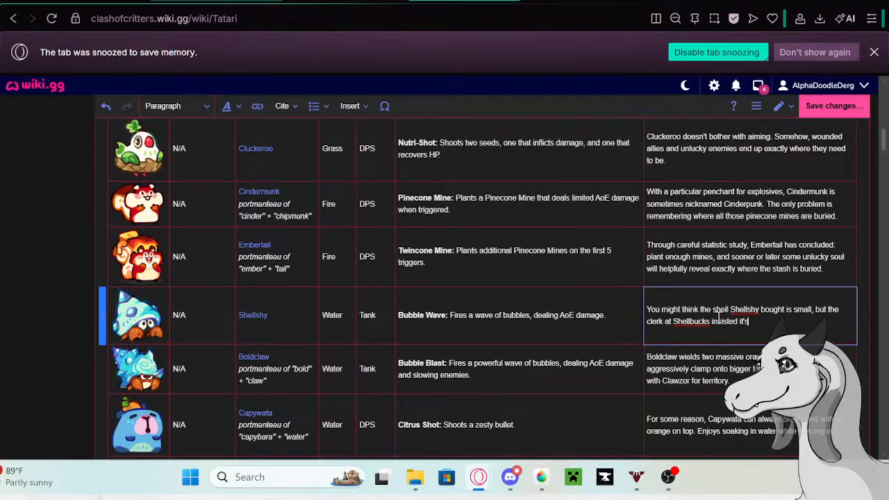
pyautogui.write(' a medium. Shellshy was ')
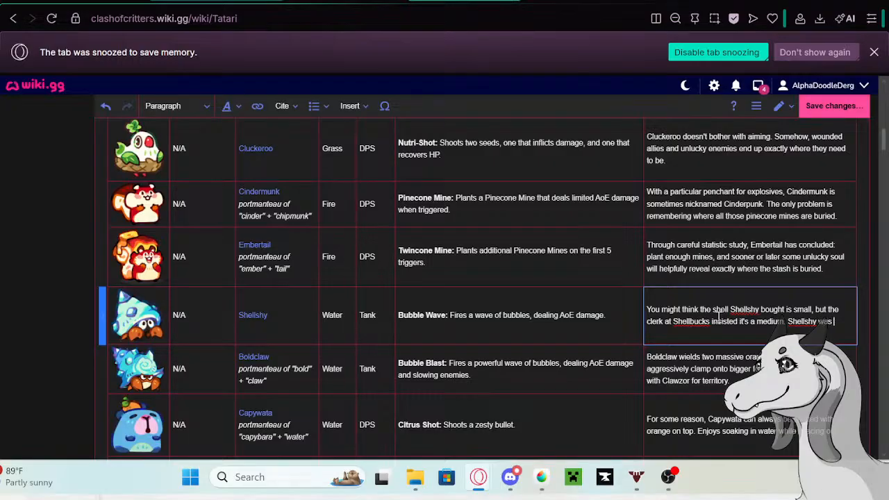
pyautogui.write('too chicken ')
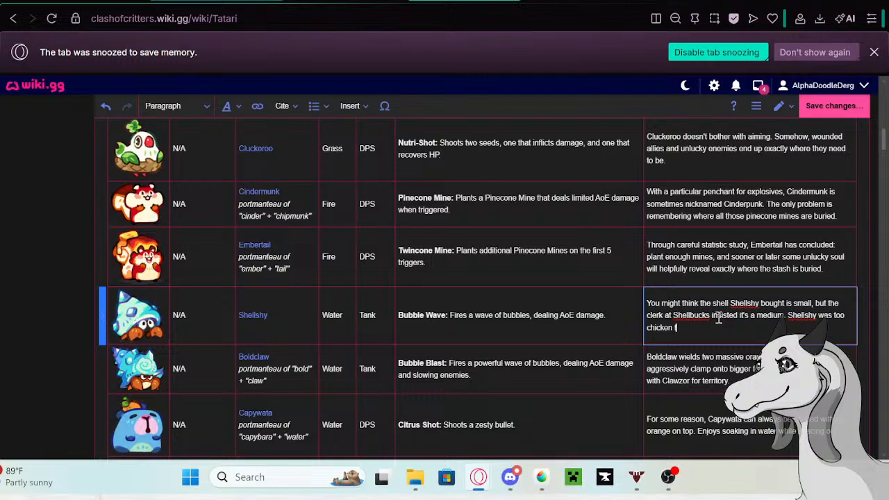
pyautogui.write('to argue.')
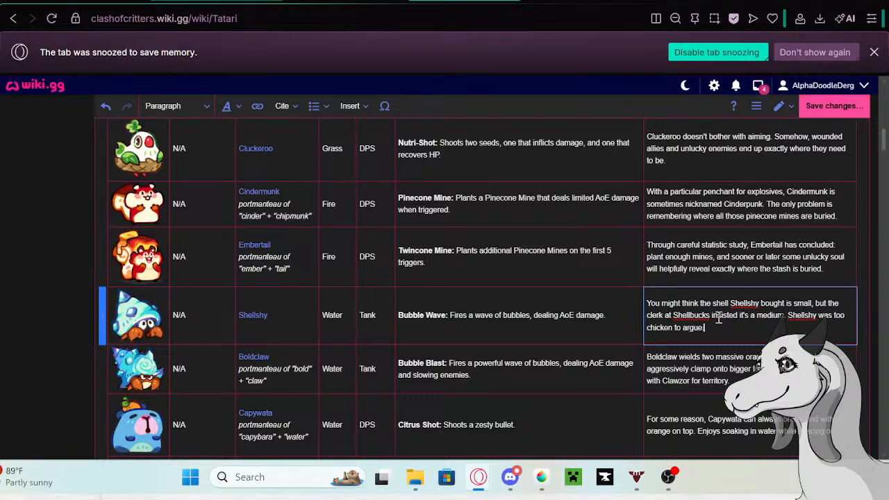
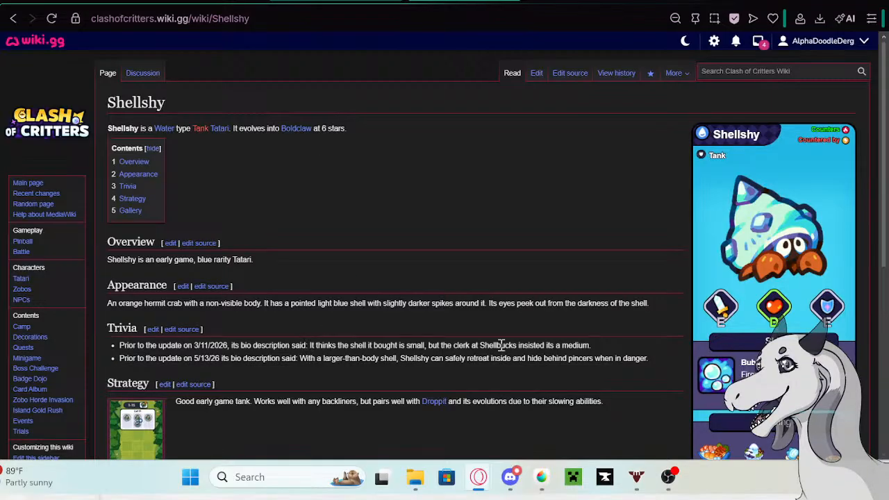
# - Compare the two archived bio descriptions in Shellshy's Trivia section with its new description in the Tatari table
pyautogui.moveTo(589, 345); pyautogui.dragTo(310, 344)
pyautogui.click(236, 1)
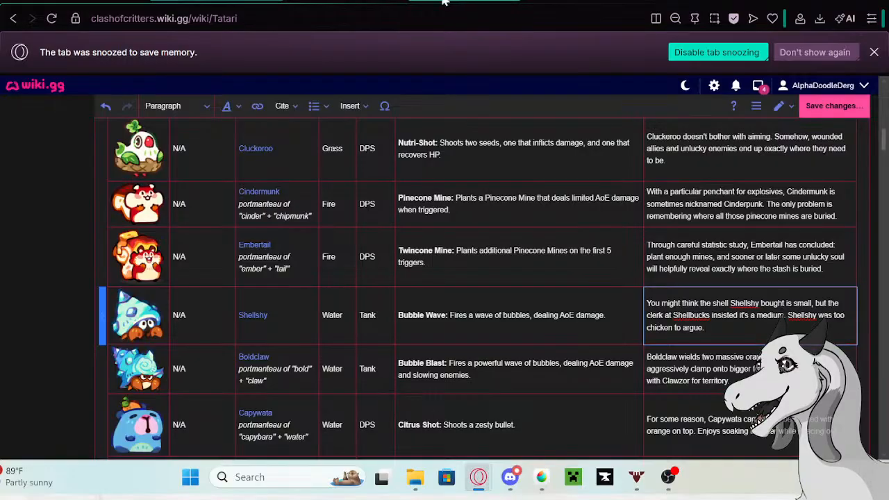
pyautogui.click(347, 1)
pyautogui.click(349, 359)
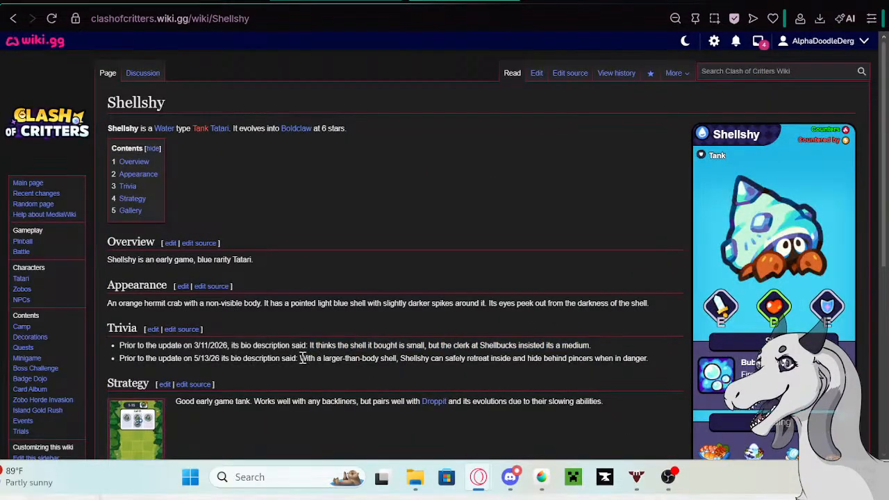
pyautogui.moveTo(304, 357); pyautogui.dragTo(620, 375)
pyautogui.click(221, 2)
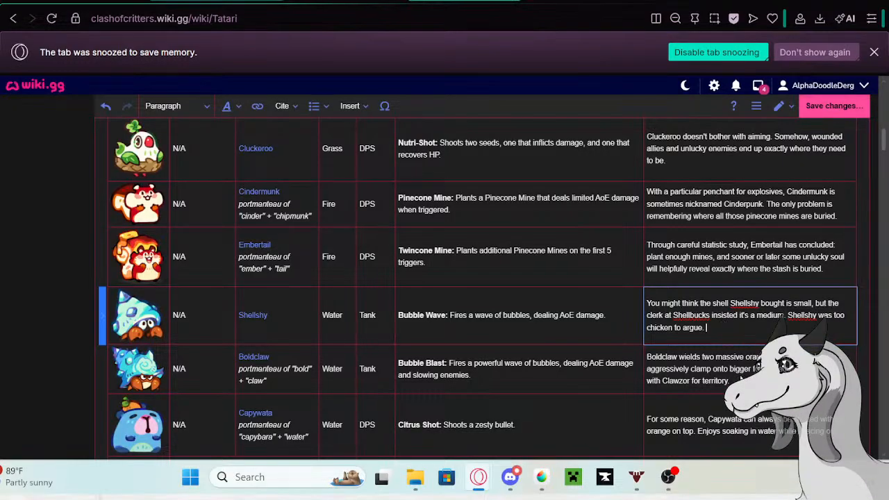
# - Copy Boldclaw's old description from the Tatari table and open the linked Boldclaw page in a new tab
pyautogui.click(729, 381)
pyautogui.click(729, 380)
pyautogui.moveTo(731, 380); pyautogui.dragTo(648, 352)
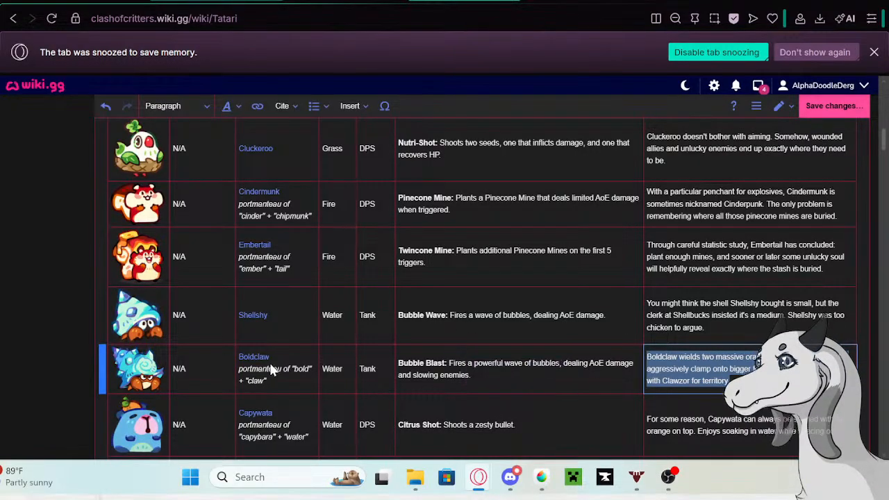
pyautogui.click(255, 362)
pyautogui.doubleClick(255, 363)
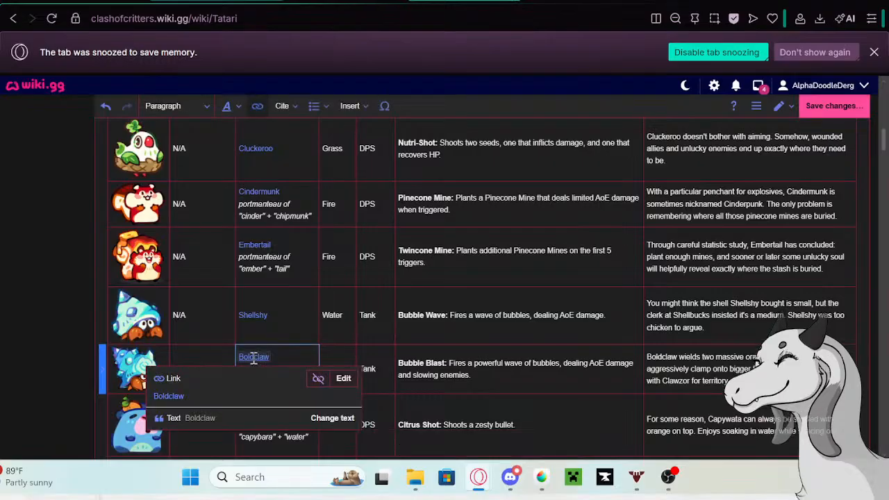
pyautogui.rightClick(168, 395)
pyautogui.click(227, 182)
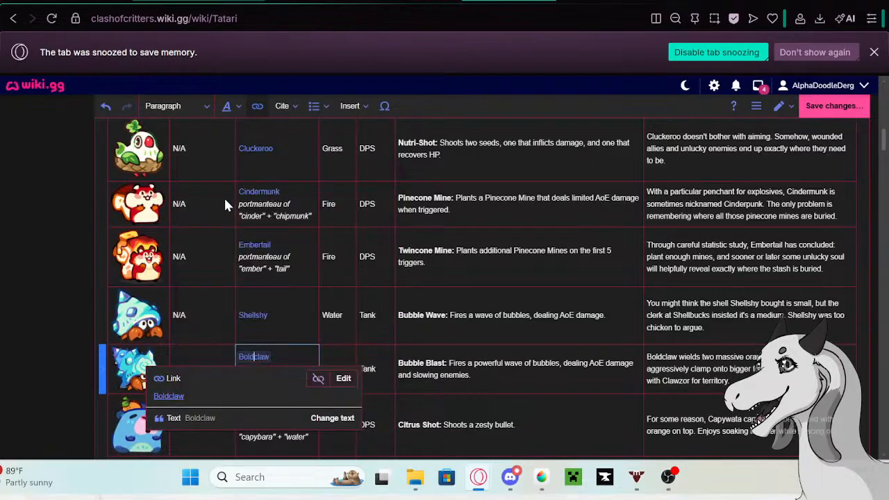
# - Edit the Boldclaw page and paste the copied description as a second bullet in the Trivia section
pyautogui.click(298, 0)
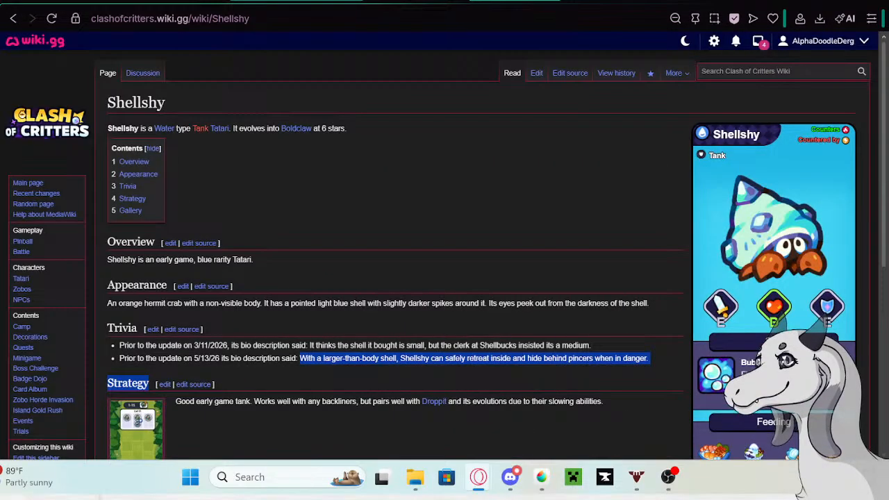
pyautogui.click(539, 199)
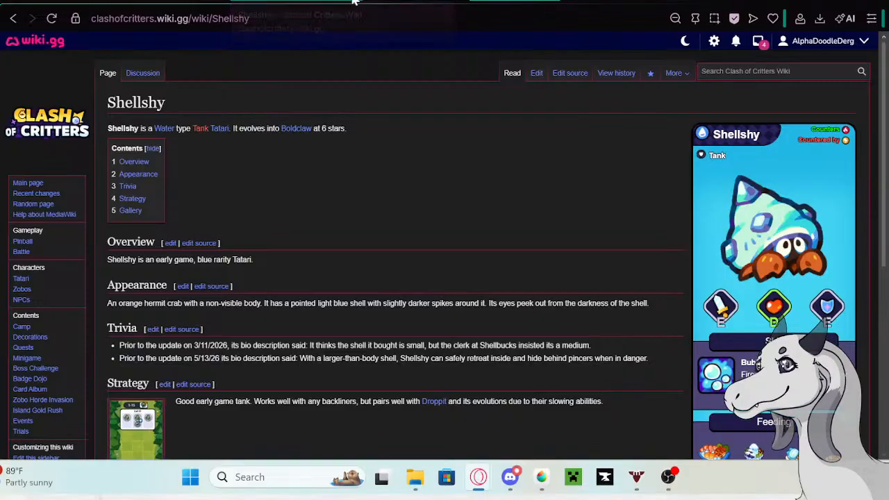
pyautogui.click(324, 8)
pyautogui.click(536, 73)
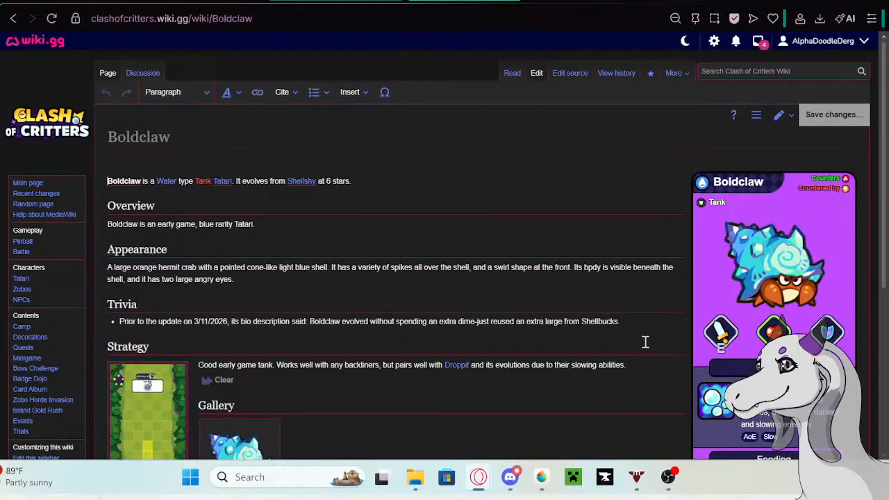
pyautogui.click(654, 319)
pyautogui.press('Return')
pyautogui.write('Boldclaw wields two massive orange claws and is known to aggressively clamp onto bigger foes. Frequently competes with Clawzor for territory')
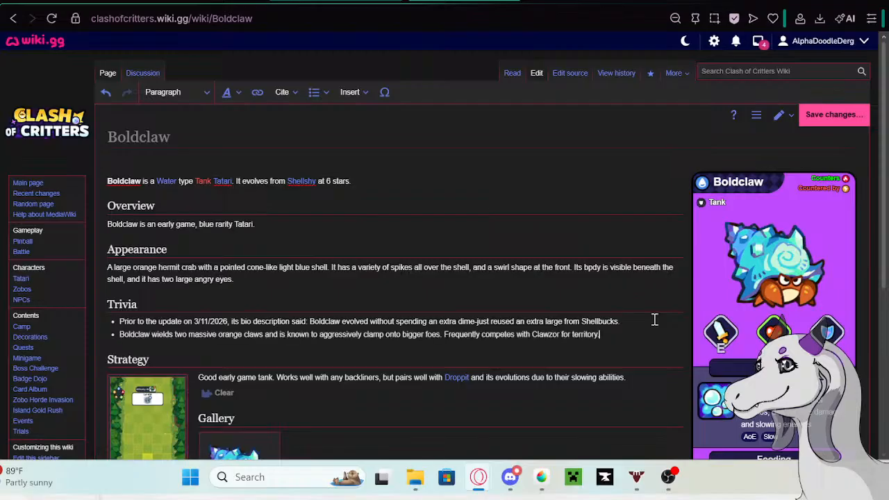
# - Prefix Boldclaw's new Trivia bullet with the Google tab's phrase "Prior to the update on 5/13/26 its bio description said:" and save the page
pyautogui.click(340, 1)
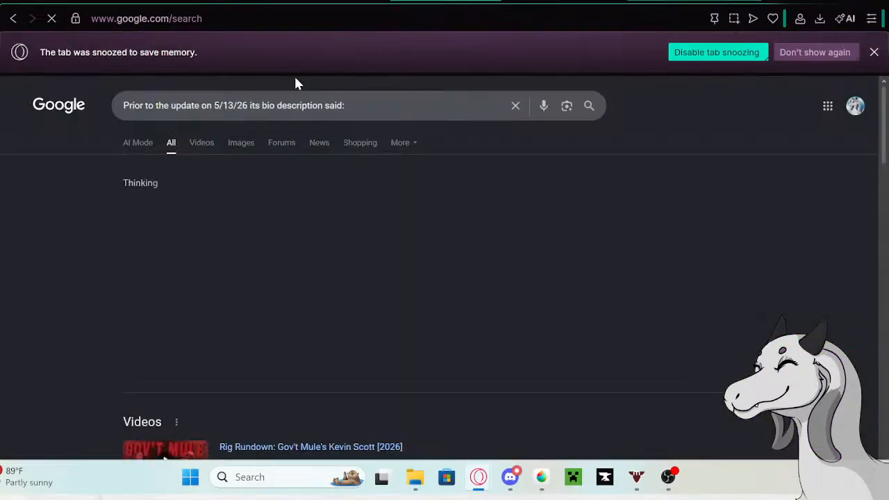
pyautogui.moveTo(346, 105); pyautogui.dragTo(123, 106)
pyautogui.hotkey('ctrl', 'c')
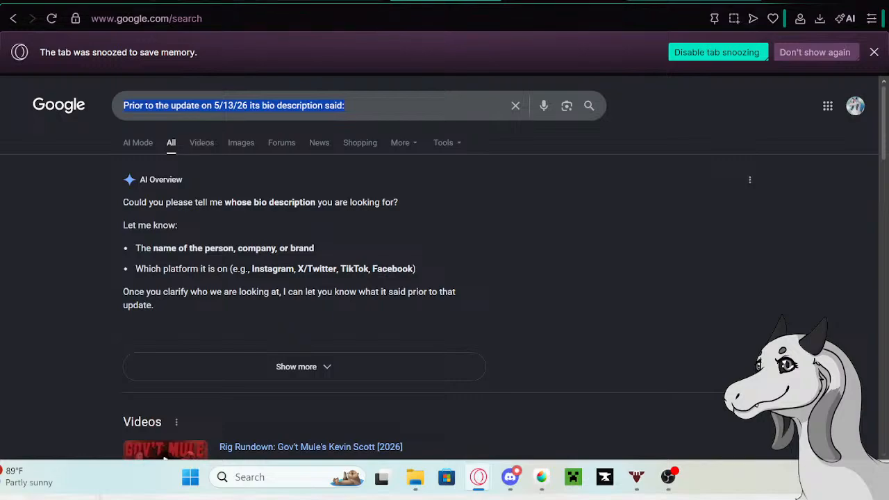
pyautogui.click(198, 1)
pyautogui.click(120, 334)
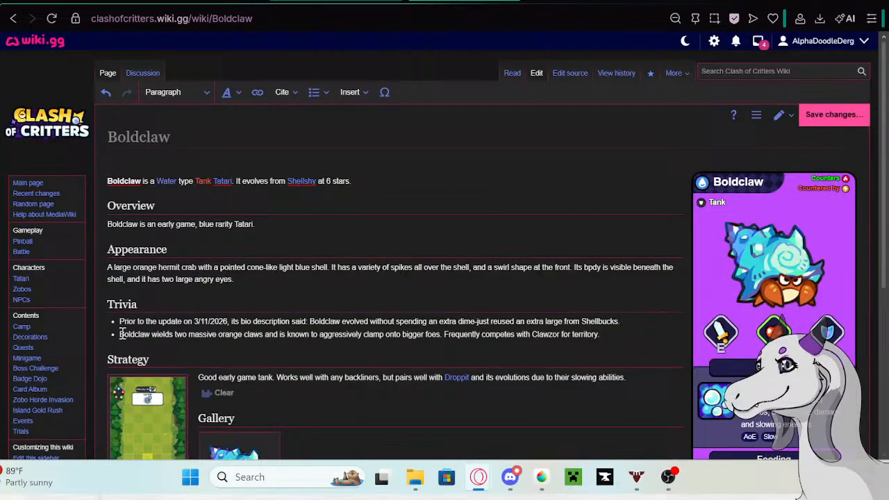
pyautogui.hotkey('ctrl', 'v')
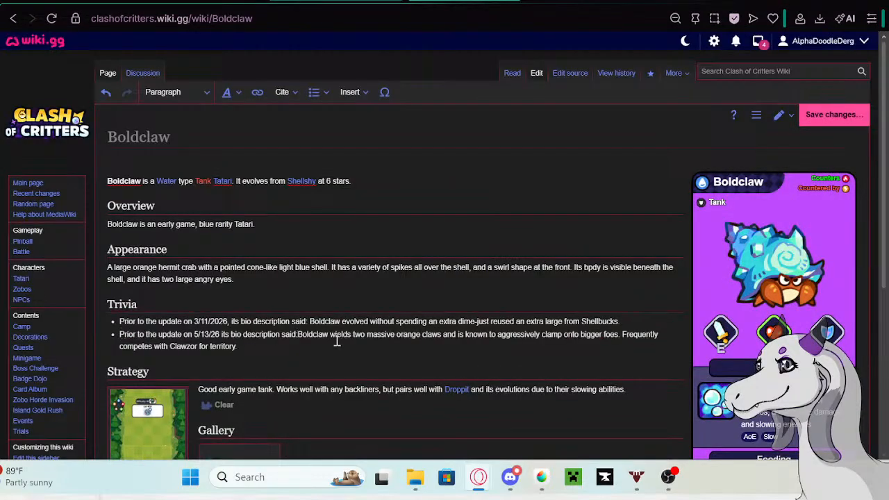
pyautogui.click(840, 115)
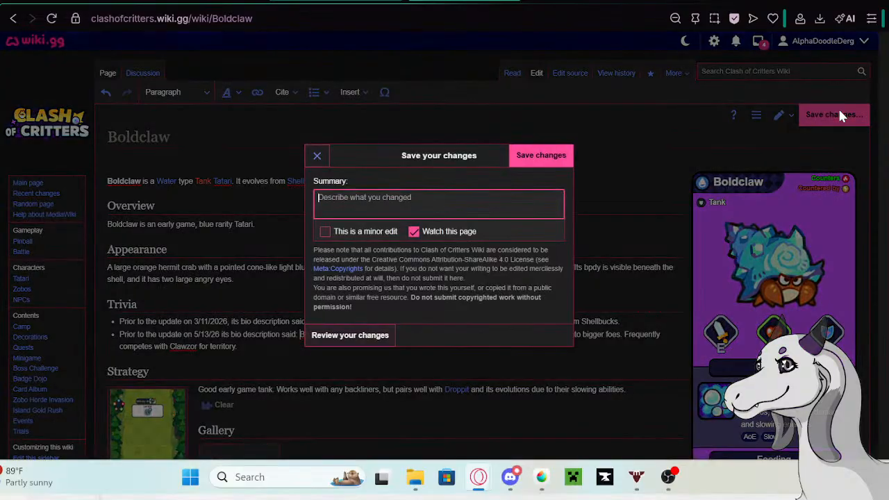
pyautogui.click(534, 155)
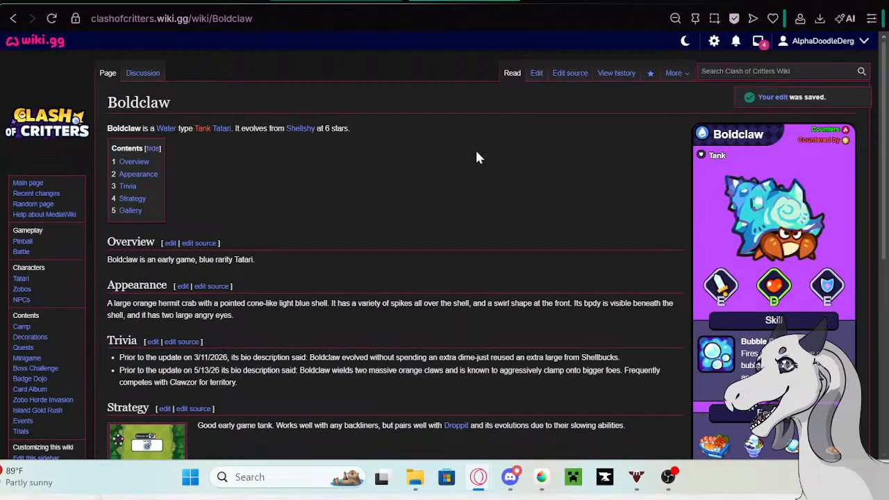
# - Replace Boldclaw's old description in the Tatari table with the opening "To evolve into Boldclaw, one must manage to get"
pyautogui.click(217, 1)
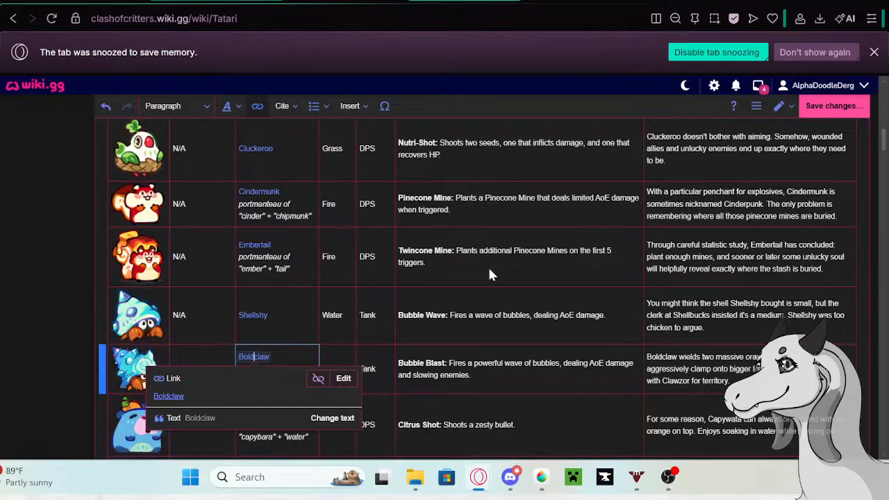
pyautogui.scroll(-1, 504, 295)
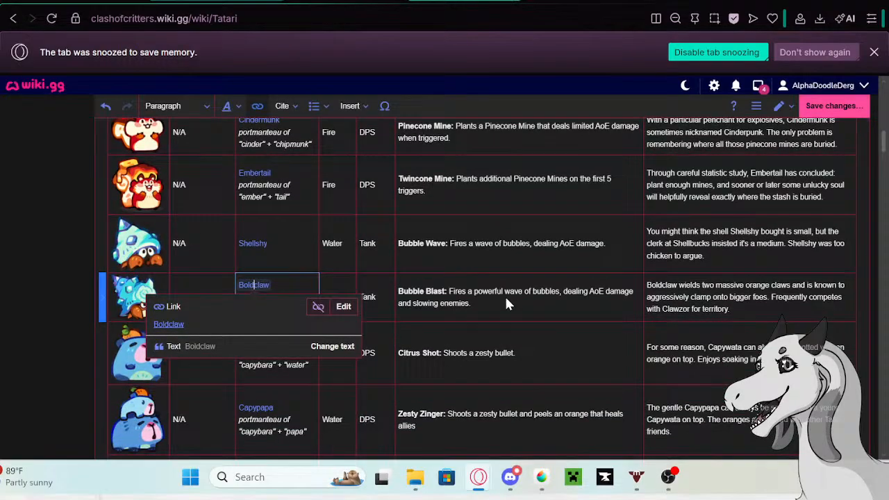
pyautogui.click(748, 309)
pyautogui.moveTo(748, 309); pyautogui.dragTo(642, 286)
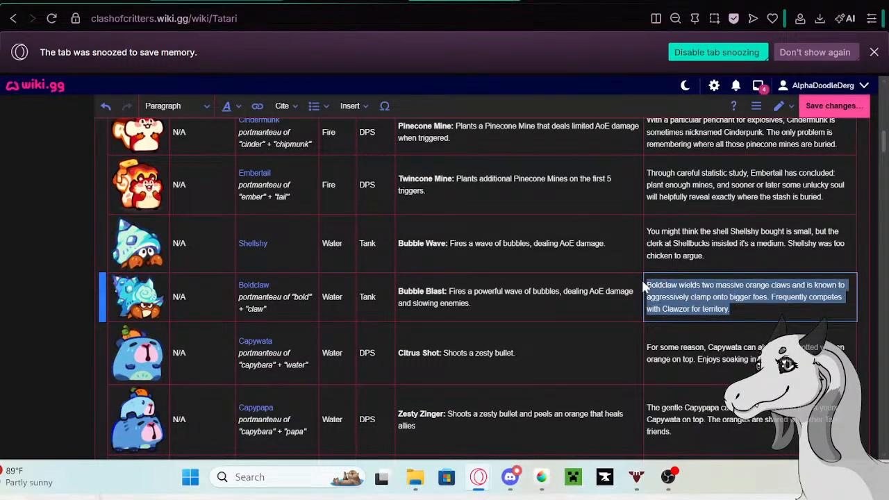
pyautogui.press('BackSpace')
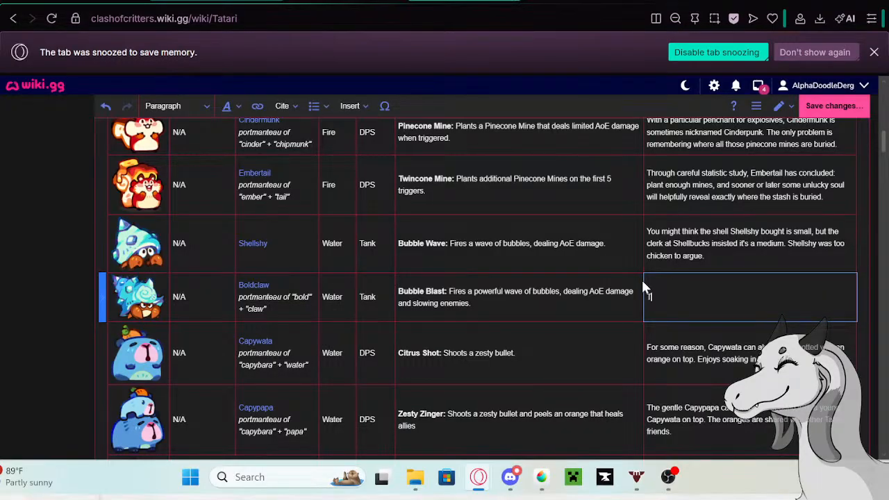
pyautogui.write('To evolve into boldc')
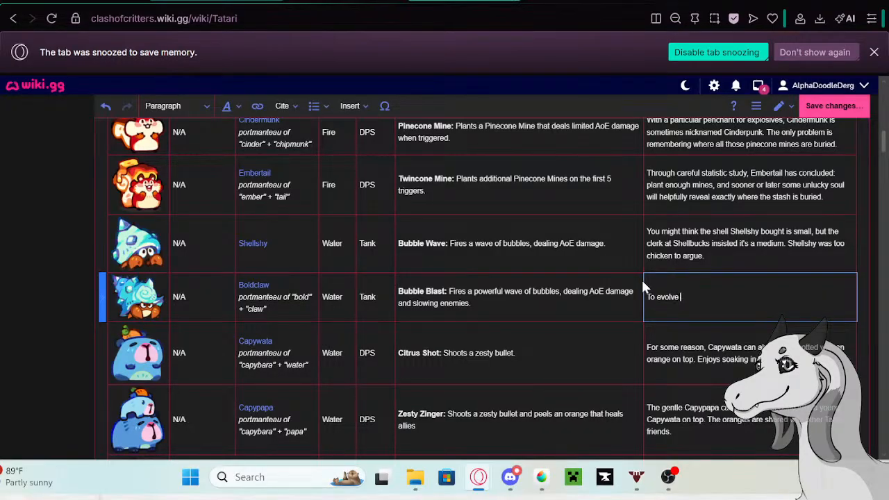
pyautogui.write('law,')
pyautogui.press('BackSpace')
pyautogui.press('BackSpace')
pyautogui.press('BackSpace')
pyautogui.press('BackSpace')
pyautogui.press('BackSpace')
pyautogui.press('BackSpace')
pyautogui.press('BackSpace')
pyautogui.press('BackSpace')
pyautogui.press('BackSpace')
pyautogui.write('Boldclaw, one m')
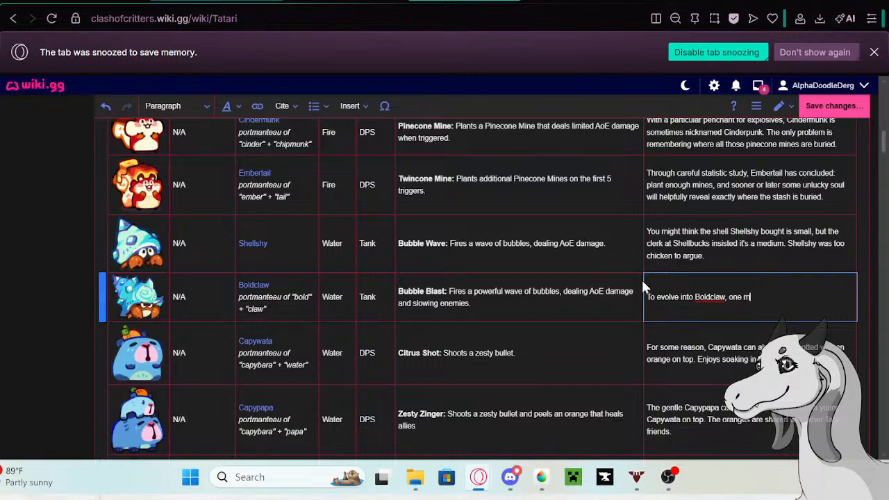
pyautogui.write('ust manage to get an e')
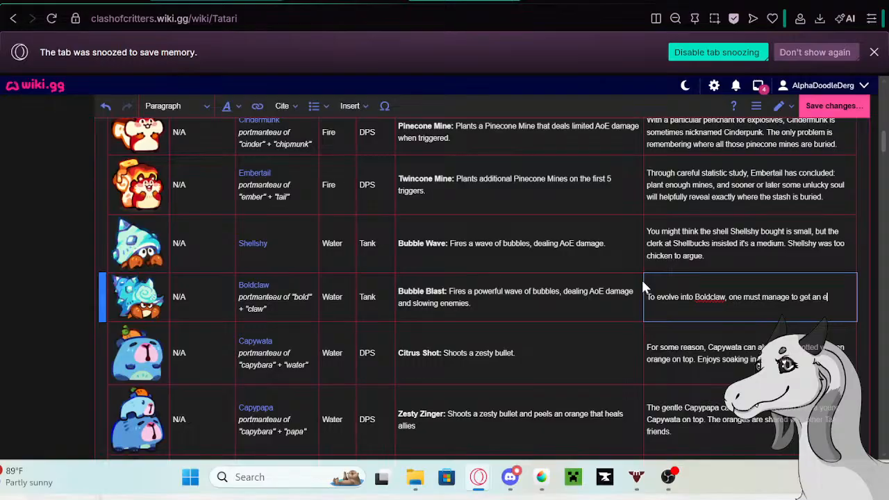
pyautogui.write('xtra large from Shell')
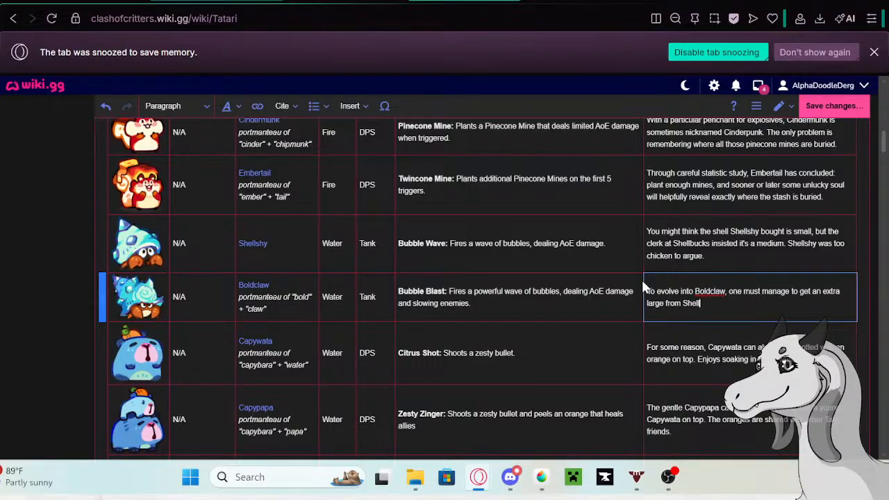
pyautogui.write('bucks without spending')
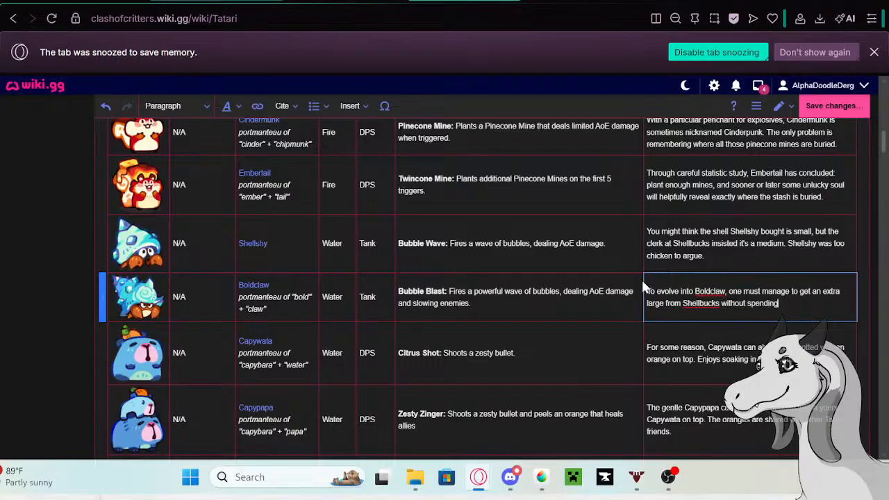
pyautogui.write(' a dime.')
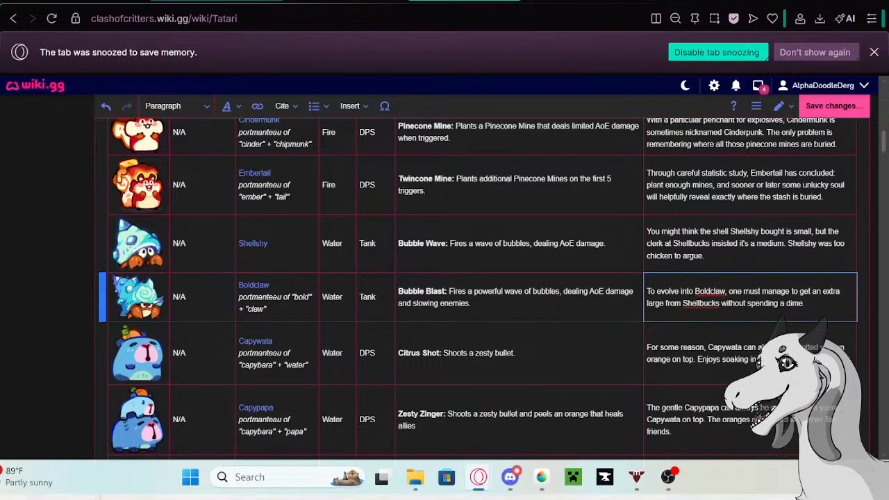
# - Copy Capywata's full old description from its row in the Tatari table
pyautogui.doubleClick(788, 358)
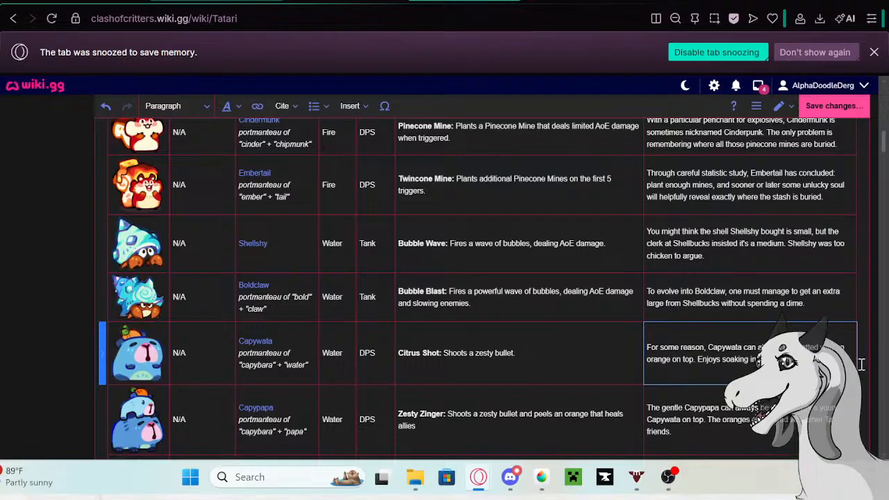
pyautogui.moveTo(861, 364); pyautogui.dragTo(638, 345)
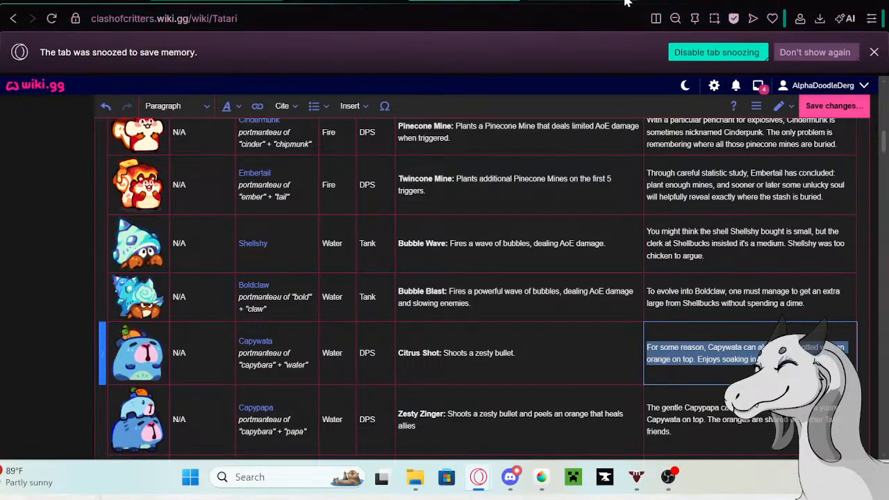
pyautogui.click(153, 3)
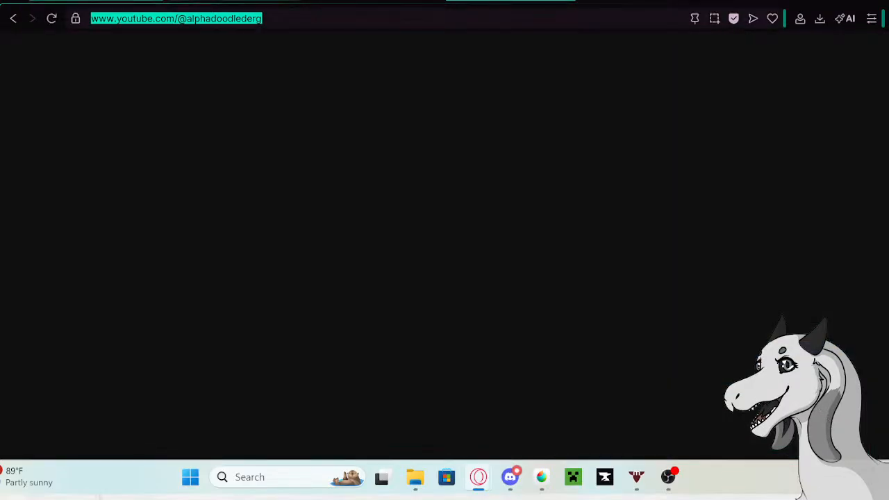
pyautogui.click(209, 2)
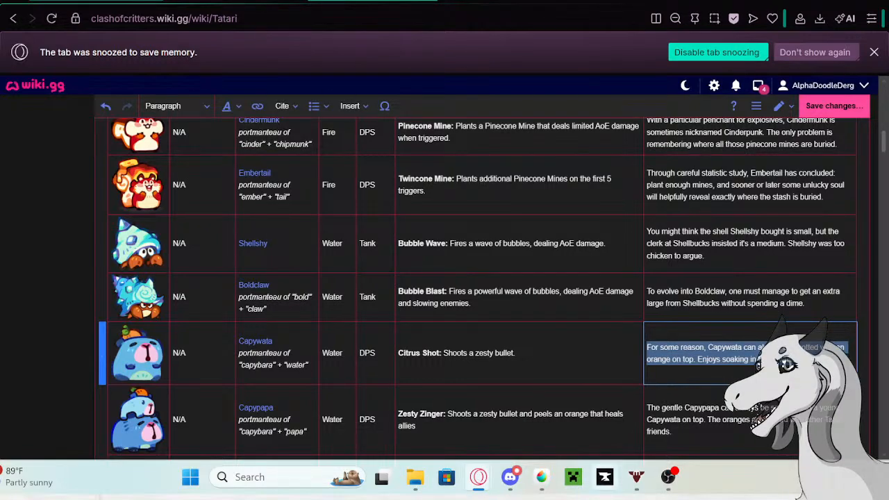
pyautogui.moveTo(509, 486)
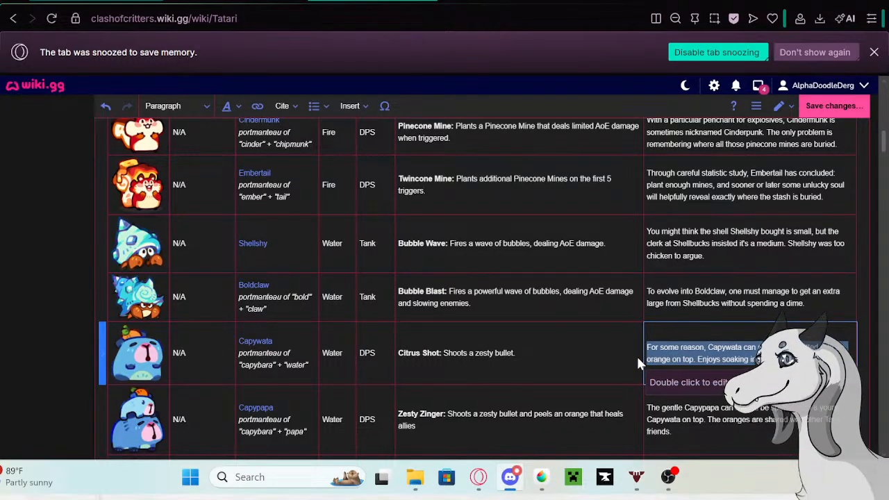
pyautogui.hotkey('alt', 'Tab')
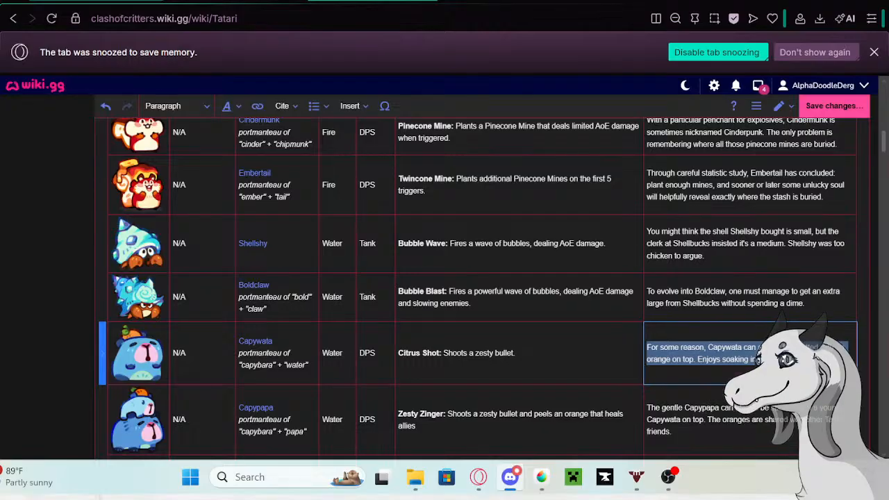
pyautogui.rightClick(731, 270)
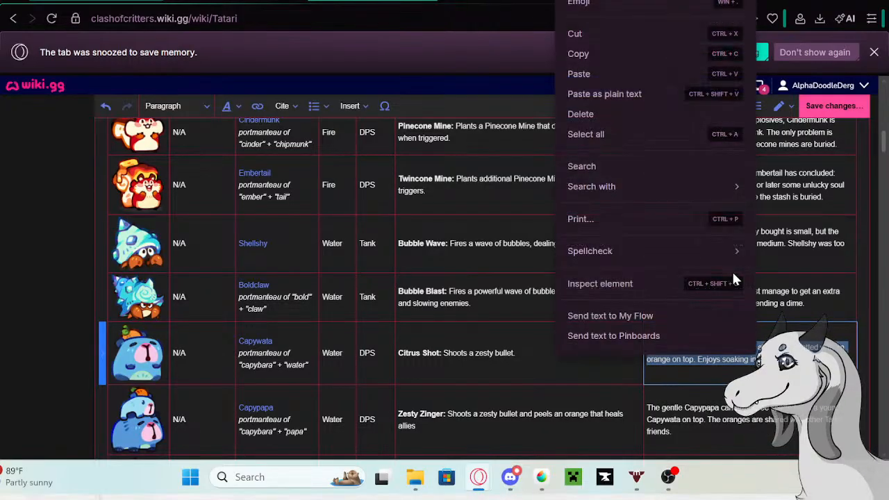
pyautogui.click(580, 53)
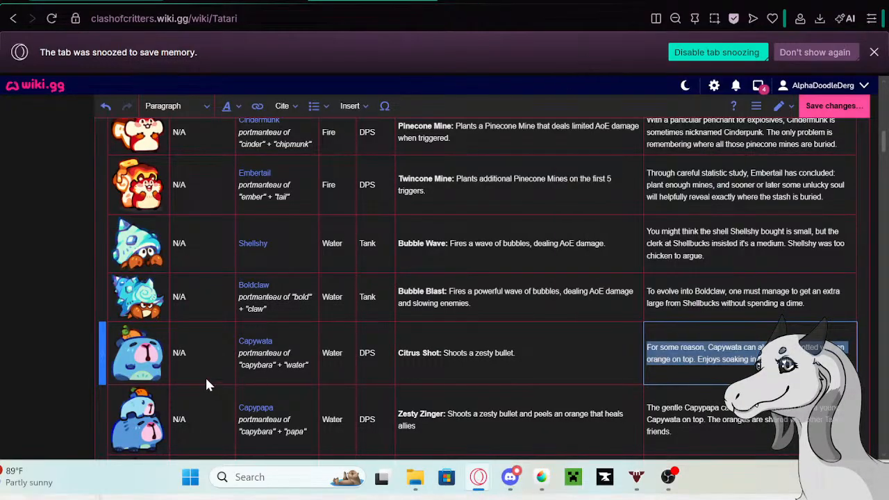
# - Open the Capywata wiki page in a new tab from its link in the Tatari table
pyautogui.doubleClick(255, 342)
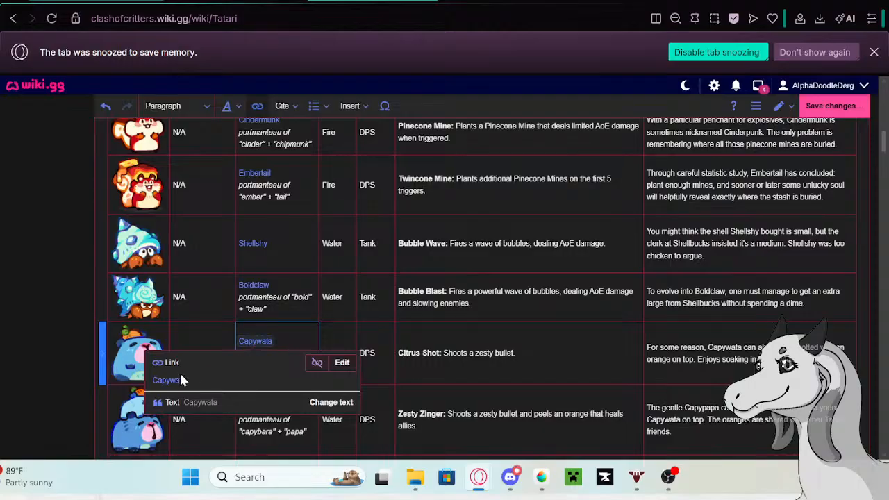
pyautogui.rightClick(179, 380)
pyautogui.click(236, 167)
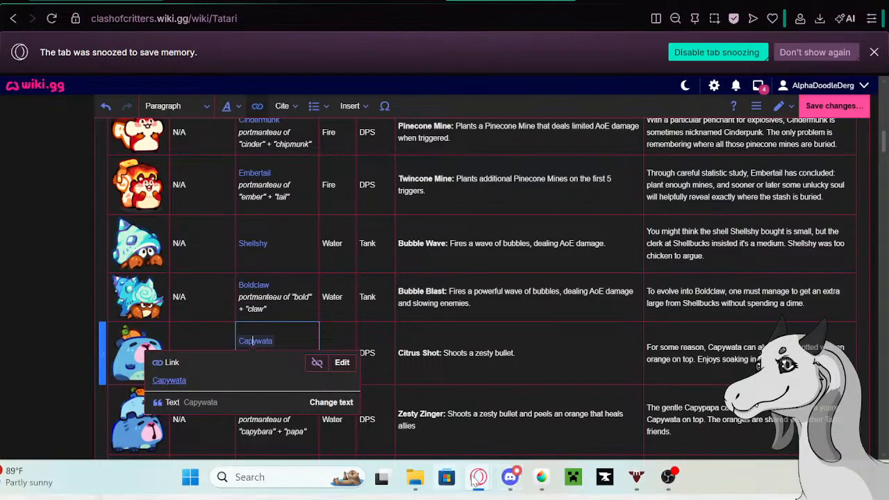
pyautogui.moveTo(478, 478)
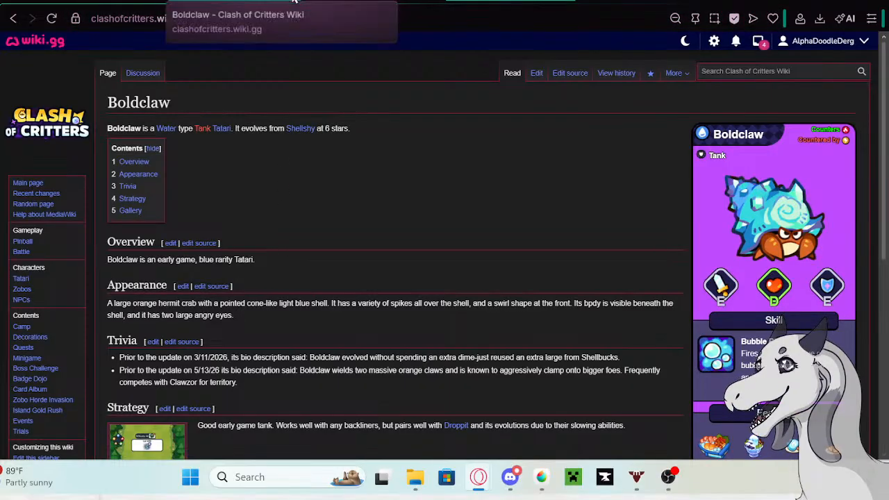
pyautogui.click(294, 2)
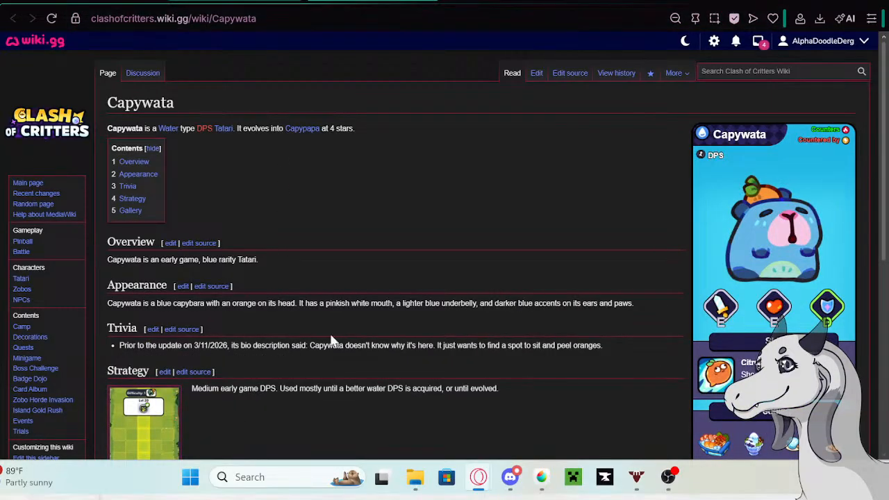
# - Edit the Capywata page and paste the copied description as a second bullet in the Trivia section
pyautogui.click(535, 77)
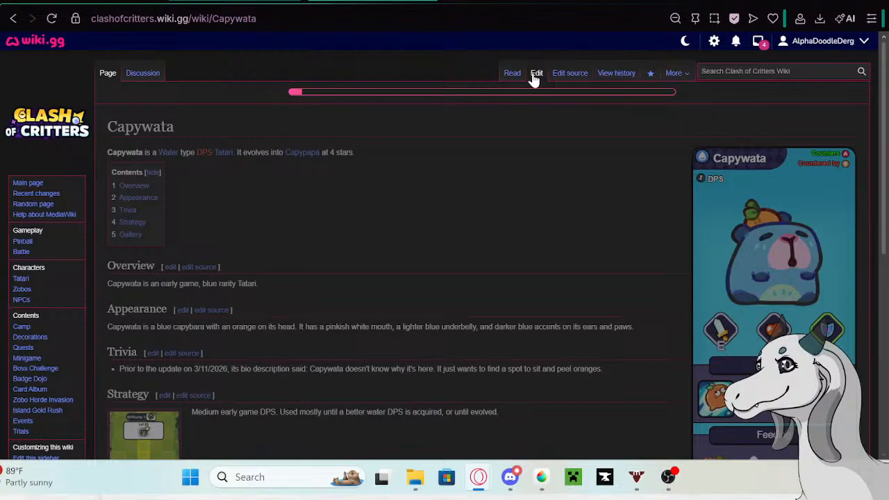
pyautogui.click(647, 311)
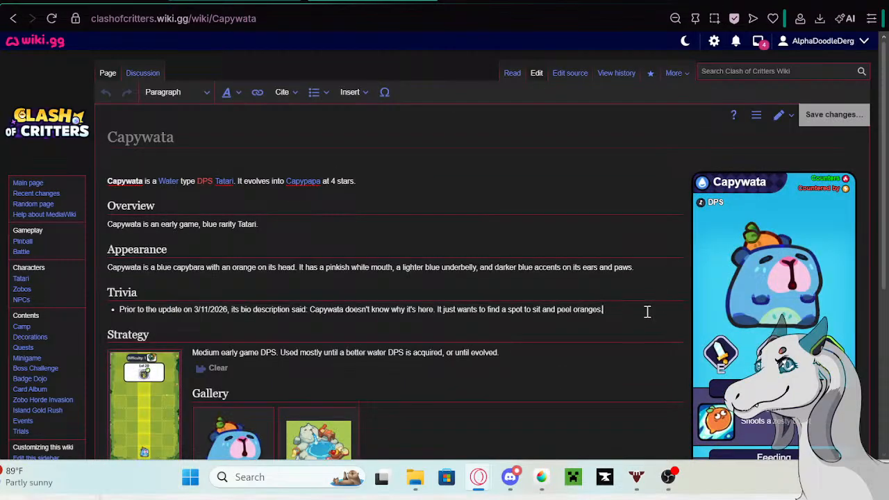
pyautogui.press('Return')
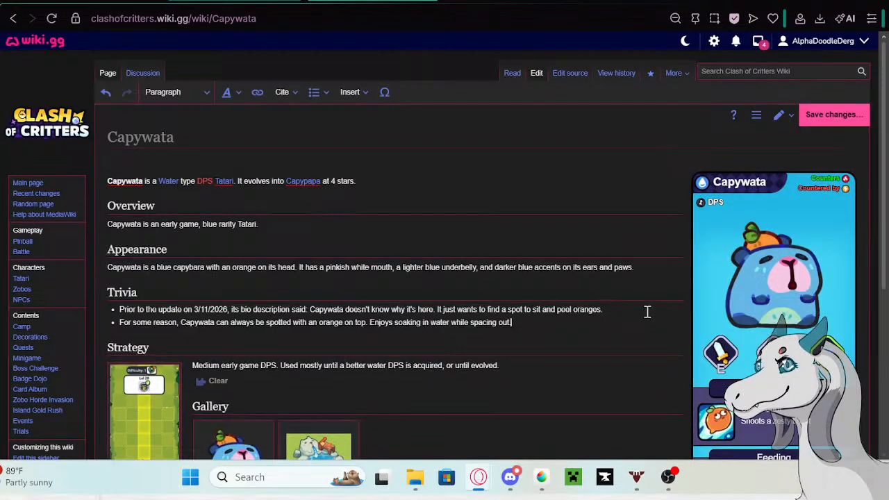
pyautogui.write('.')
# - Prefix Capywata's new Trivia bullet with the Google tab's phrase "Prior to the update on 5/13/26 its bio description said:" and save the page
pyautogui.click(513, 0)
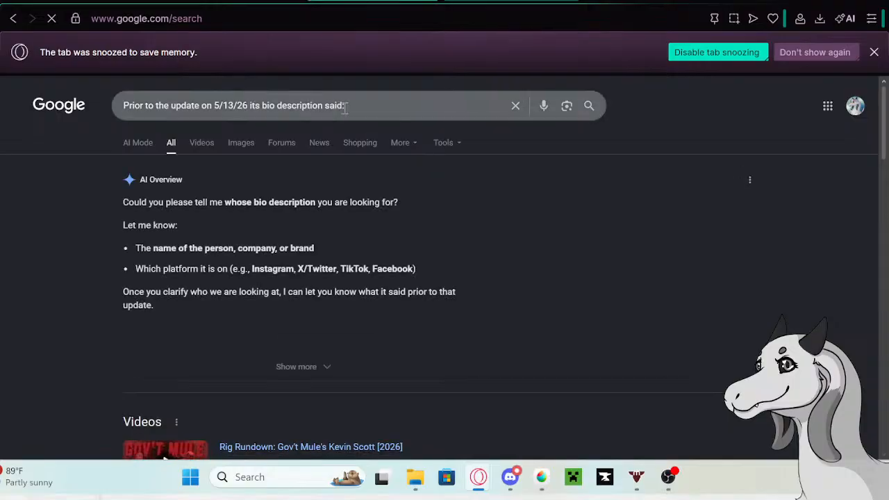
pyautogui.moveTo(337, 106); pyautogui.dragTo(122, 106)
pyautogui.hotkey('ctrl', 'c')
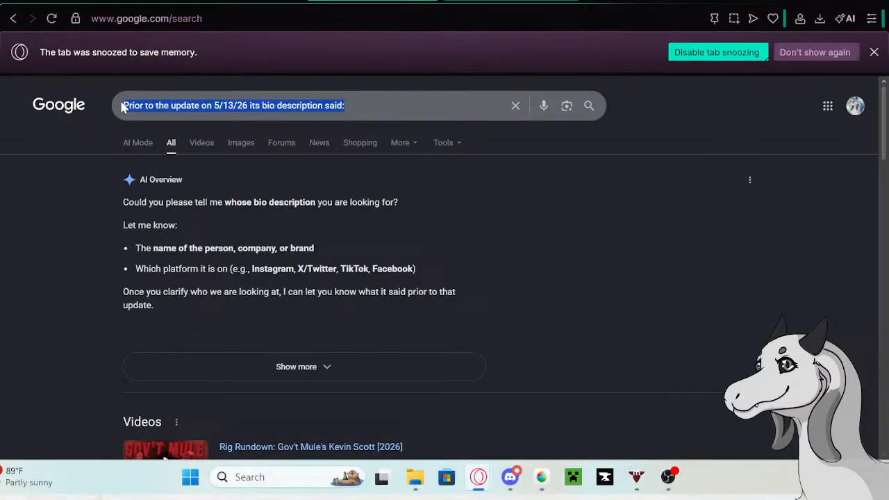
pyautogui.press('BackSpace')
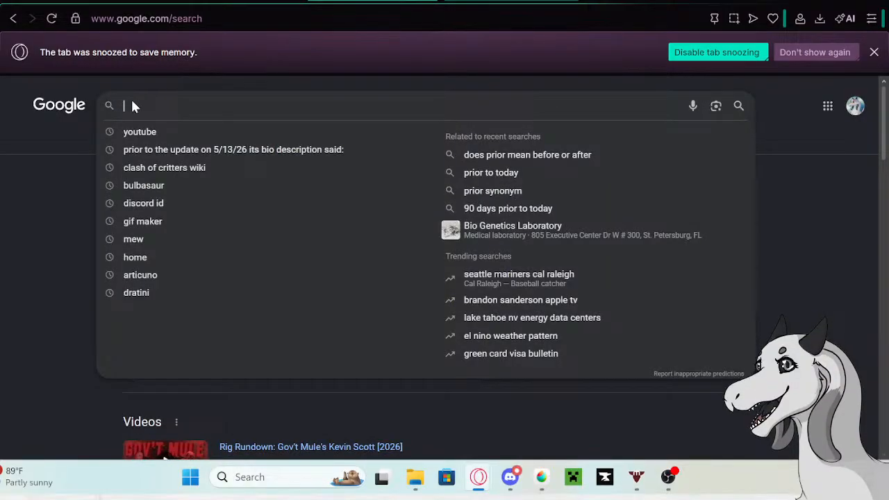
pyautogui.hotkey('ctrl', 'v')
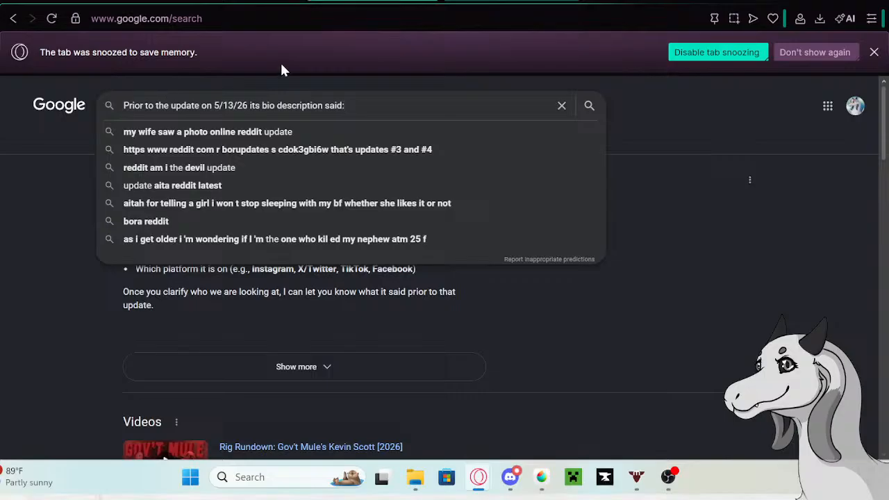
pyautogui.click(240, 1)
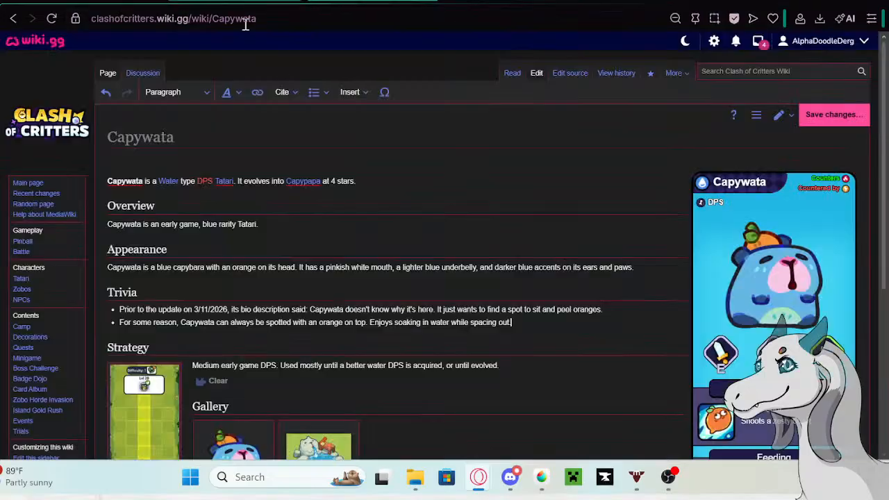
pyautogui.click(120, 323)
pyautogui.hotkey('ctrl', 'v')
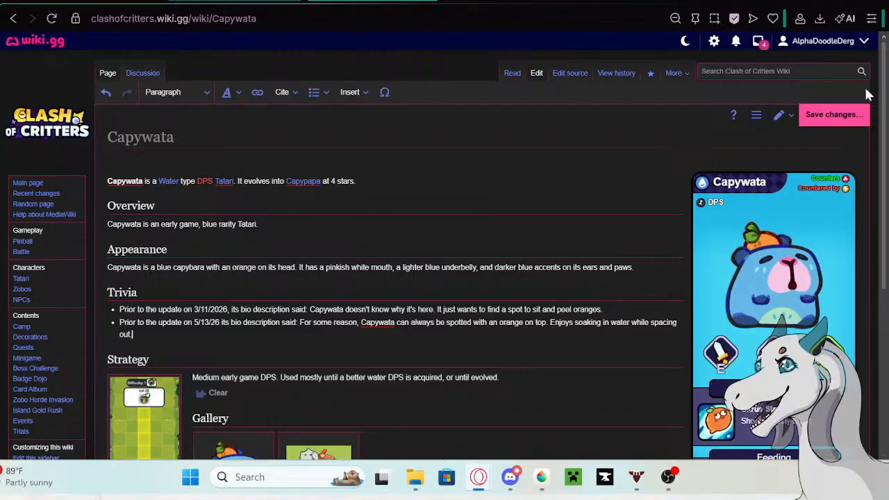
pyautogui.click(840, 118)
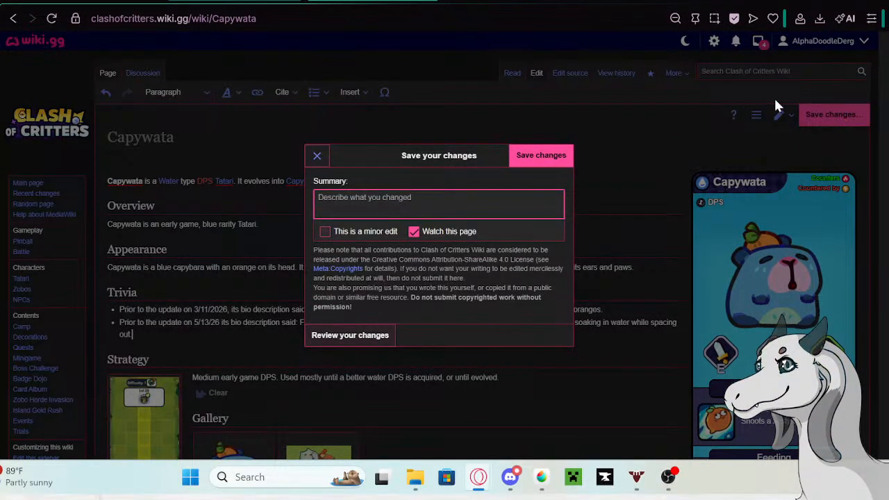
pyautogui.click(570, 156)
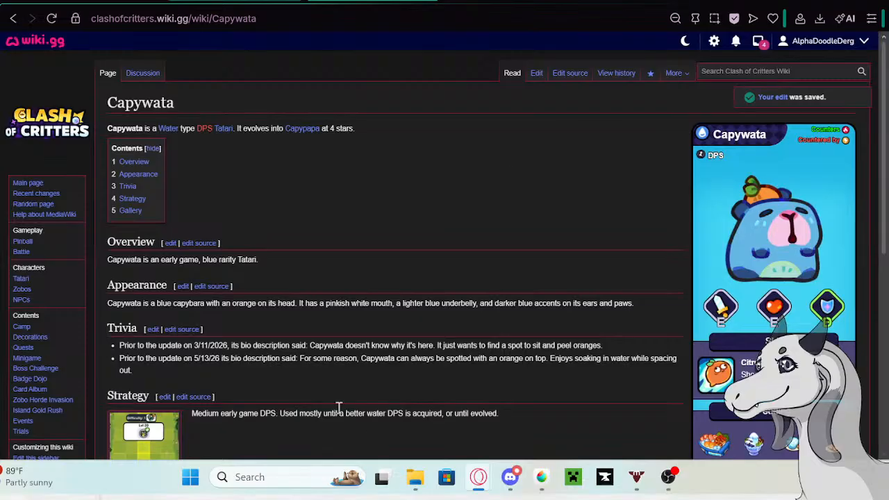
# - Replace Capywata's description in the Tatari table with "It's not that Capywata is slow. The world is just moving too fast."
pyautogui.click(104, 1)
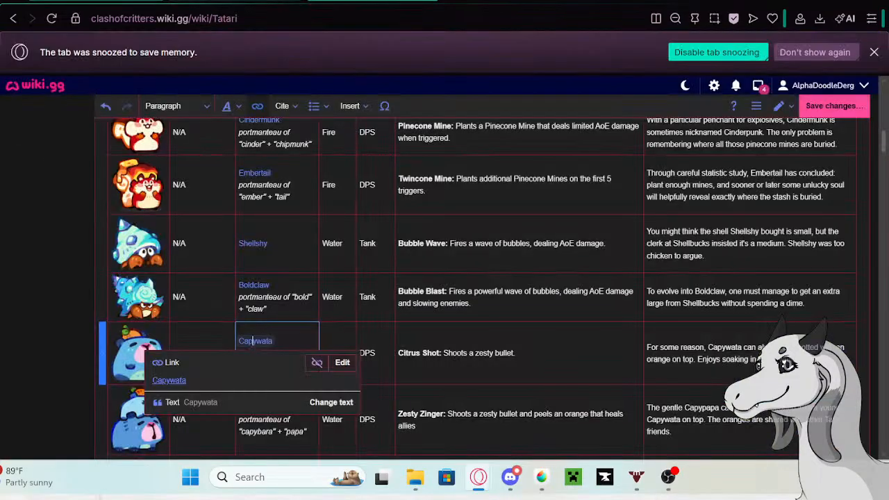
pyautogui.click(746, 361)
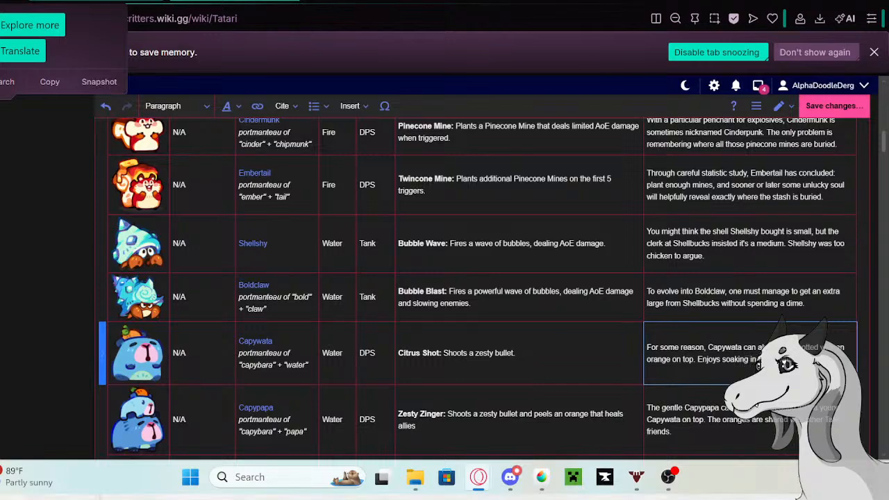
pyautogui.moveTo(799, 360); pyautogui.dragTo(644, 344)
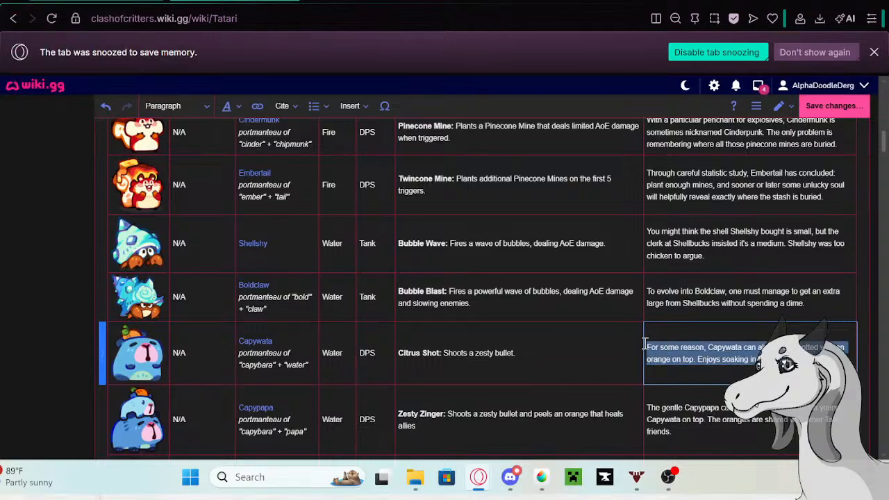
pyautogui.press('BackSpace')
pyautogui.write('It')
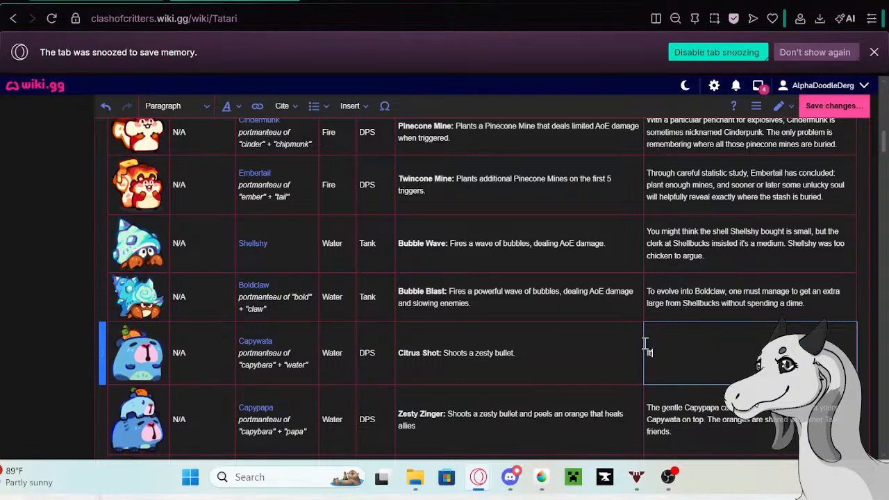
pyautogui.write("'s not that Capywata")
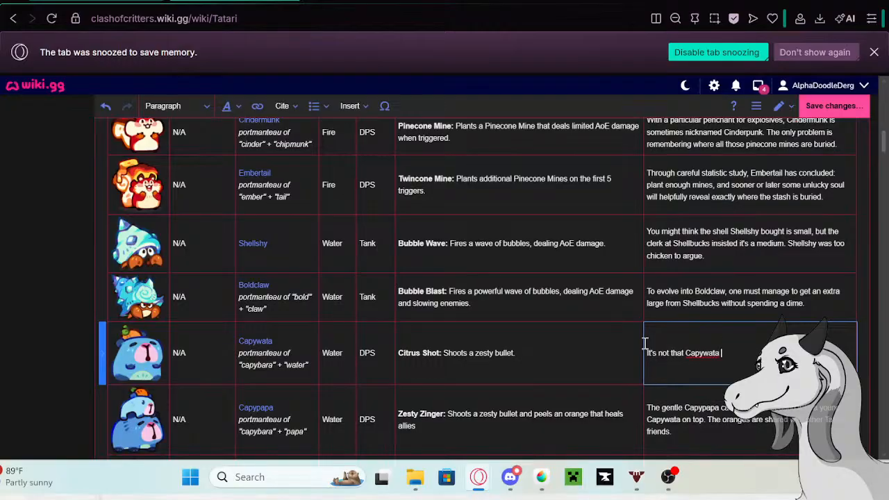
pyautogui.write(' is slow')
pyautogui.write(',')
pyautogui.write('fast.')
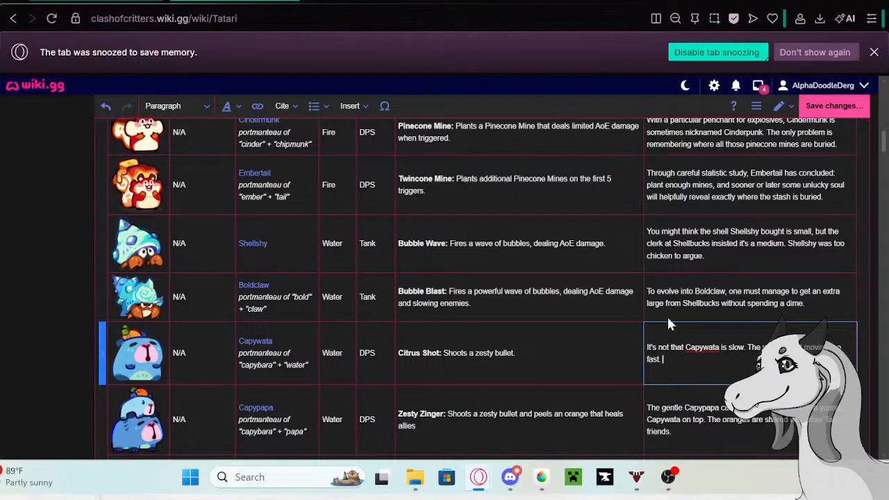
# - Copy Capypapa's full old description from its row in the Tatari table
pyautogui.scroll(-1, 667, 314)
pyautogui.click(694, 358)
pyautogui.doubleClick(686, 358)
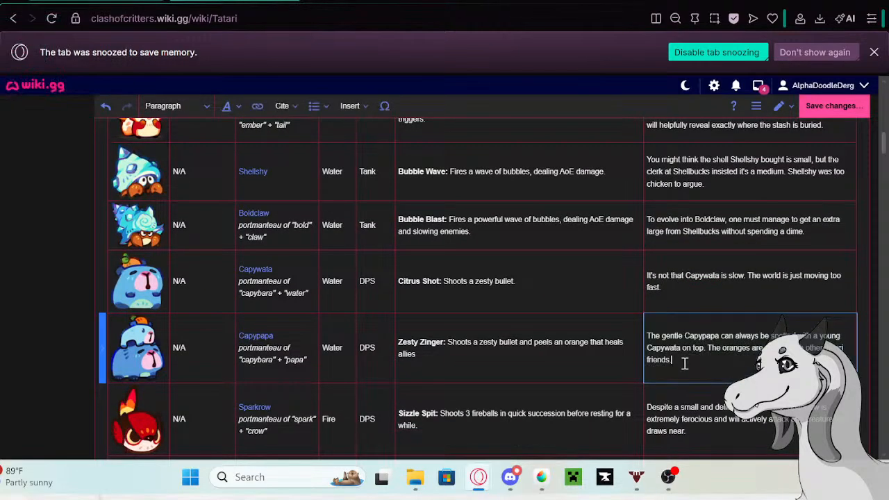
pyautogui.moveTo(683, 361); pyautogui.dragTo(646, 331)
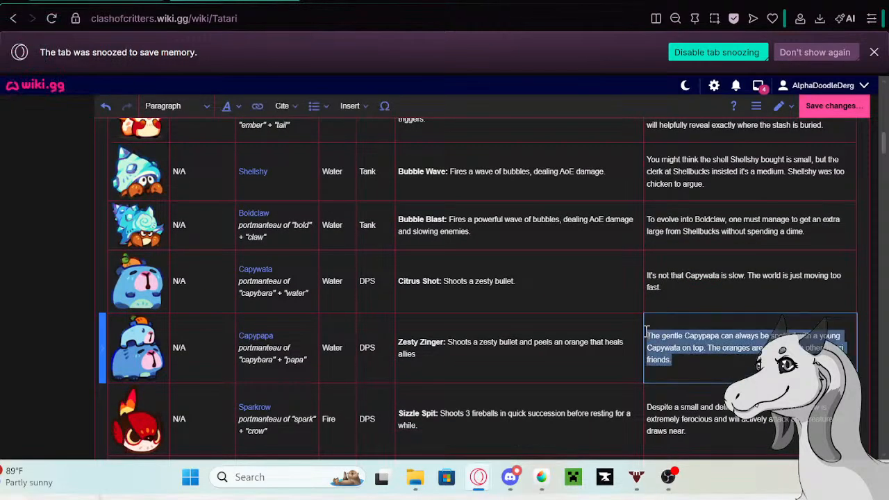
# - Open the Capypapa wiki page in a new tab from its table link and look over its Trivia section
pyautogui.click(261, 342)
pyautogui.click(262, 339)
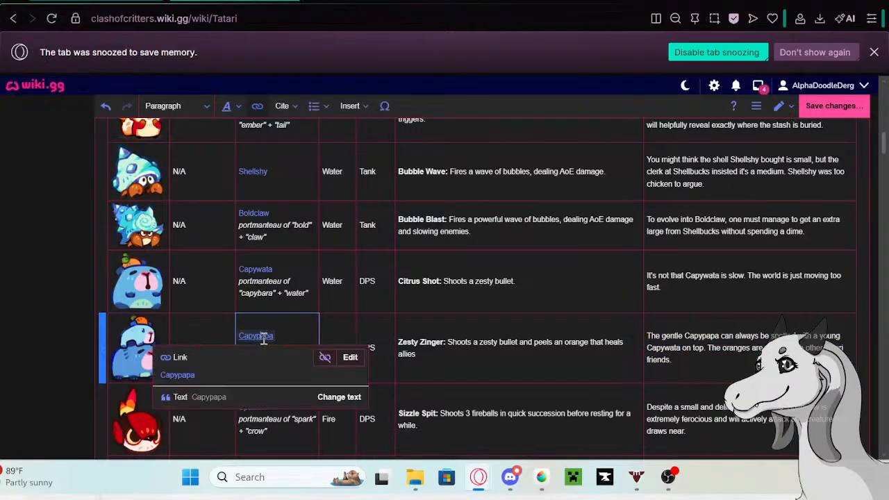
pyautogui.rightClick(261, 337)
pyautogui.click(230, 164)
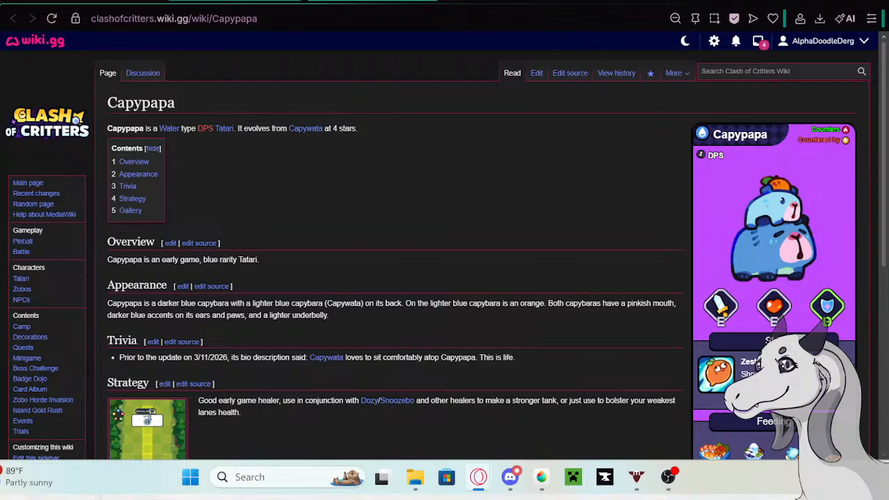
pyautogui.scroll(-2, 285, 198)
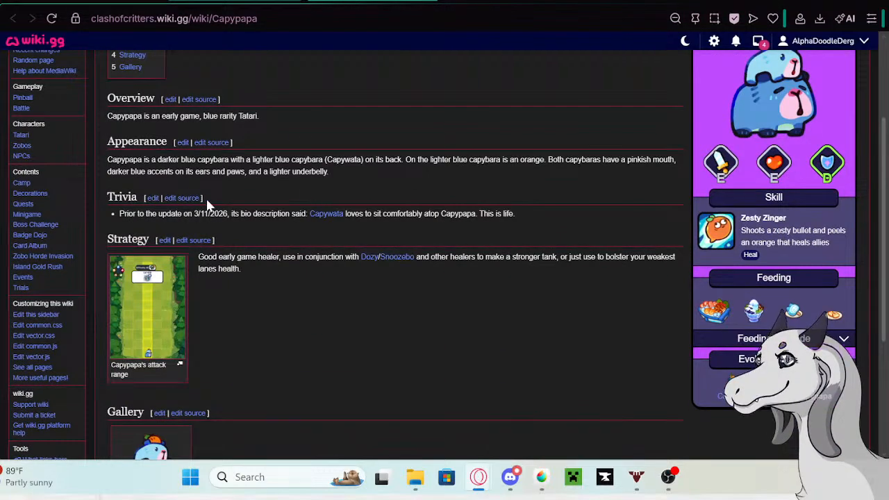
pyautogui.scroll(1, 146, 198)
pyautogui.scroll(1, 495, 146)
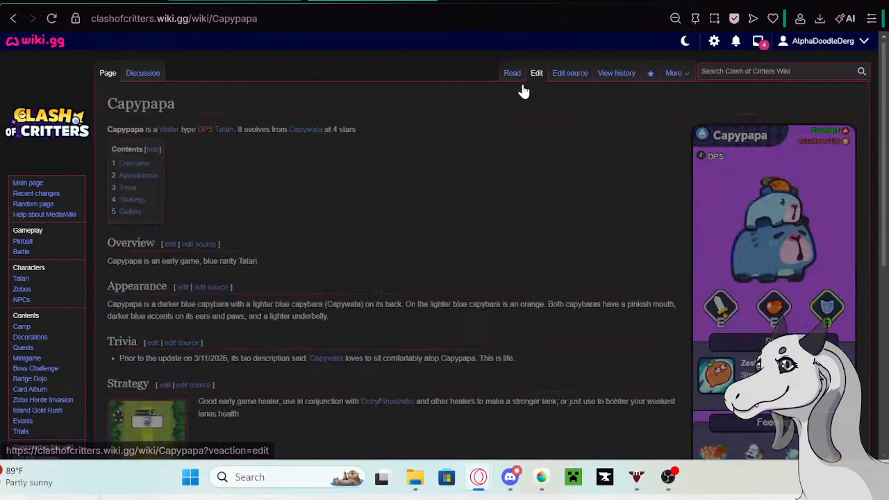
# - Edit the Capypapa page and paste the copied old description as a new bullet at the end of its Trivia section
pyautogui.click(533, 75)
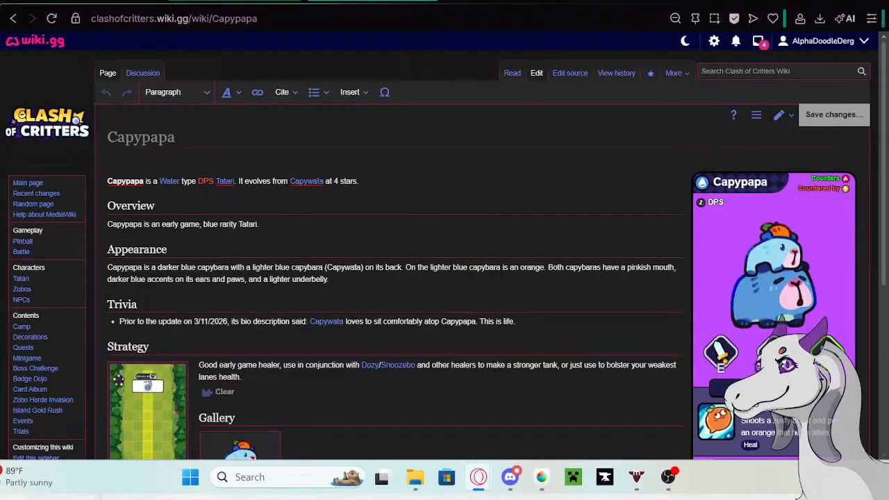
pyautogui.click(556, 318)
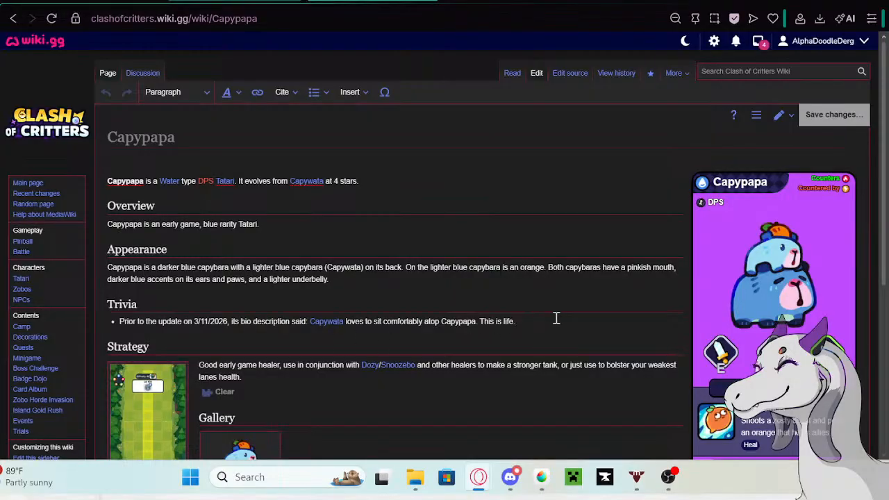
pyautogui.press('Return')
pyautogui.write('The gentle Capypapa can always be spotted with a young Capywata on top. The oranges are shared with other Tatari friends.')
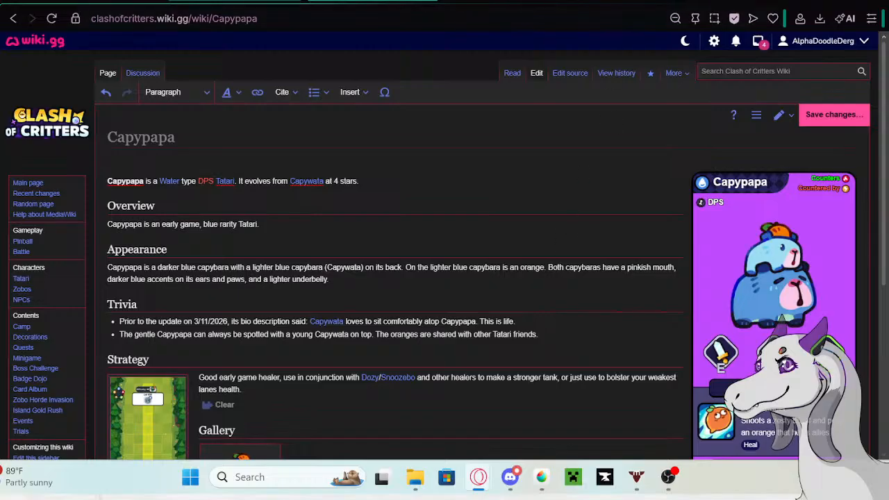
# - Prefix Capypapa's new Trivia bullet with the Google tab's phrase "Prior to the update on 5/13/26 its bio description said:" and save the page
pyautogui.click(479, 2)
pyautogui.moveTo(358, 104); pyautogui.dragTo(126, 104)
pyautogui.hotkey('ctrl', 'c')
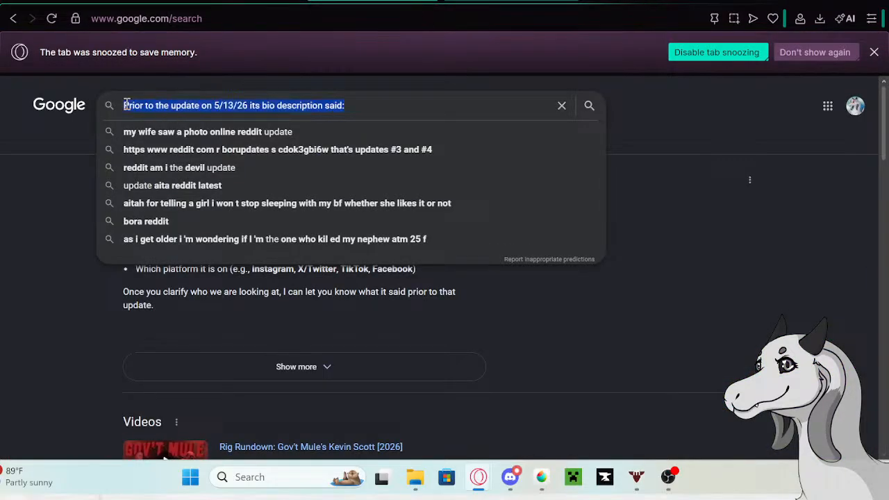
pyautogui.click(233, 2)
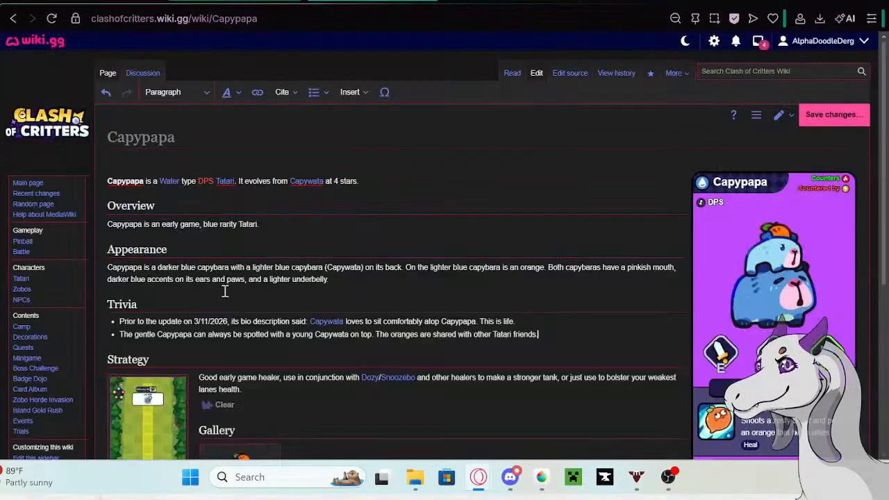
pyautogui.click(119, 334)
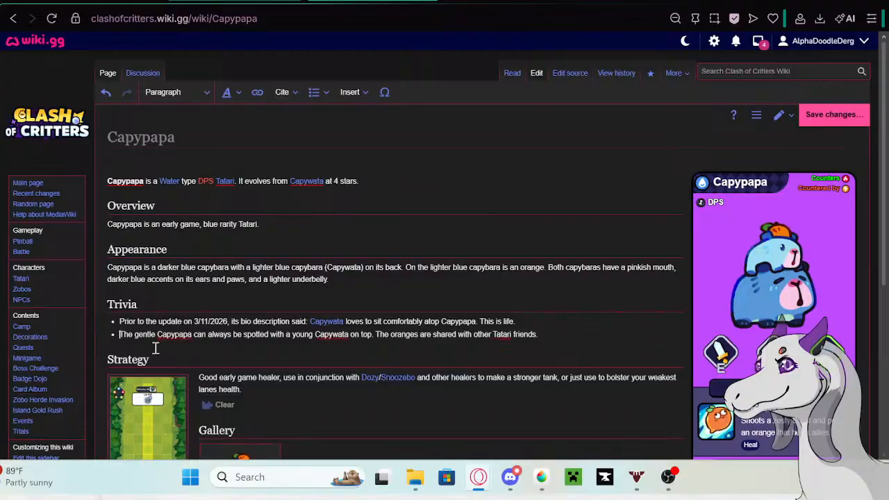
pyautogui.hotkey('ctrl', 'v')
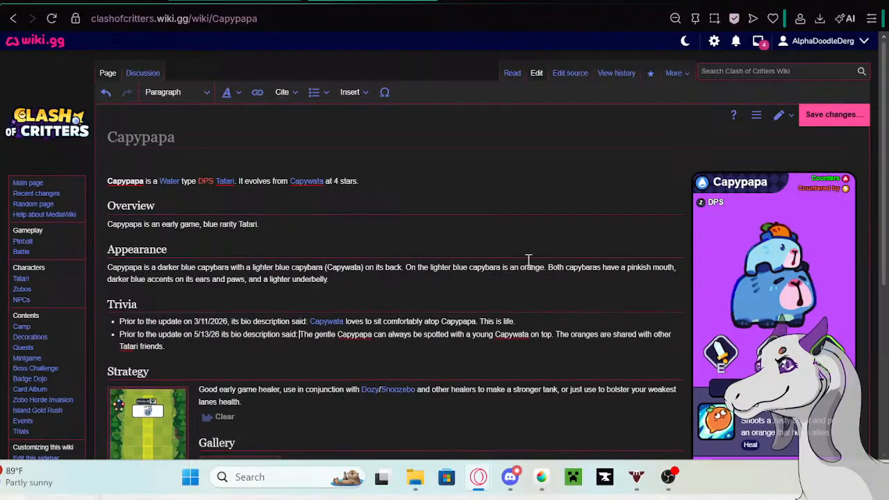
pyautogui.click(812, 118)
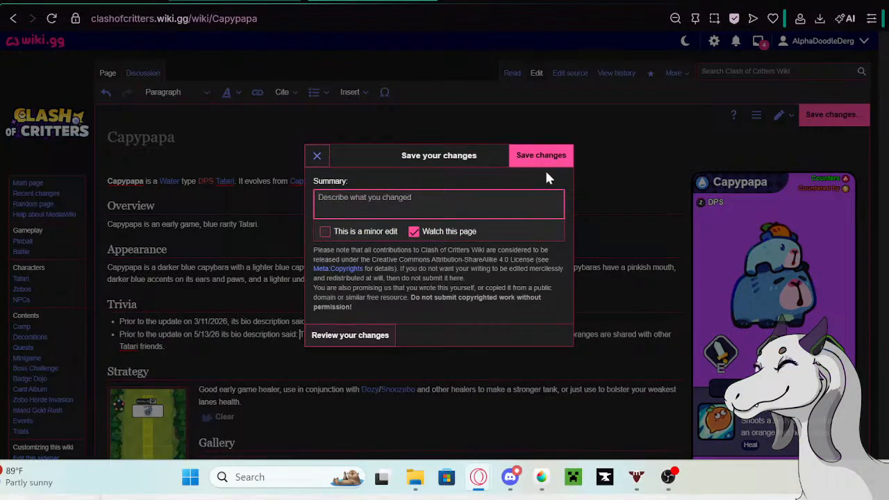
pyautogui.click(544, 168)
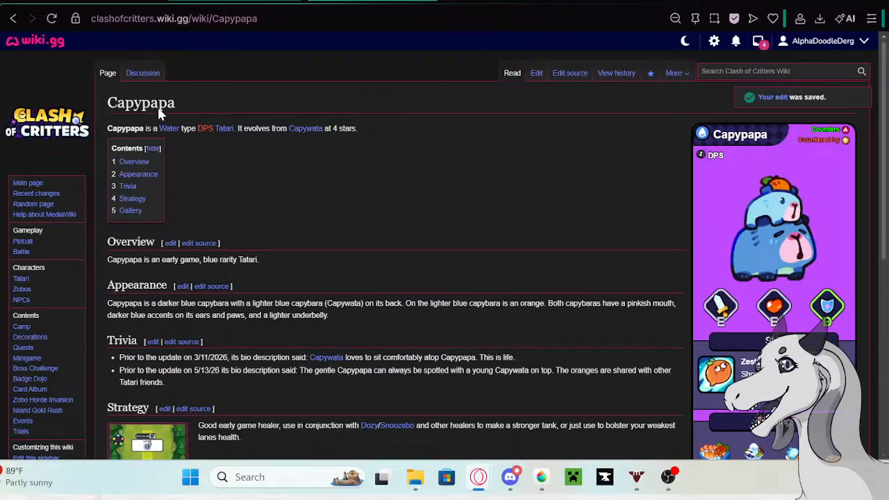
# - Replace Capypapa's old description in the Tatari table with the opening words "What are humans always rushing around for? Capypapa hasn't the"
pyautogui.click(98, 0)
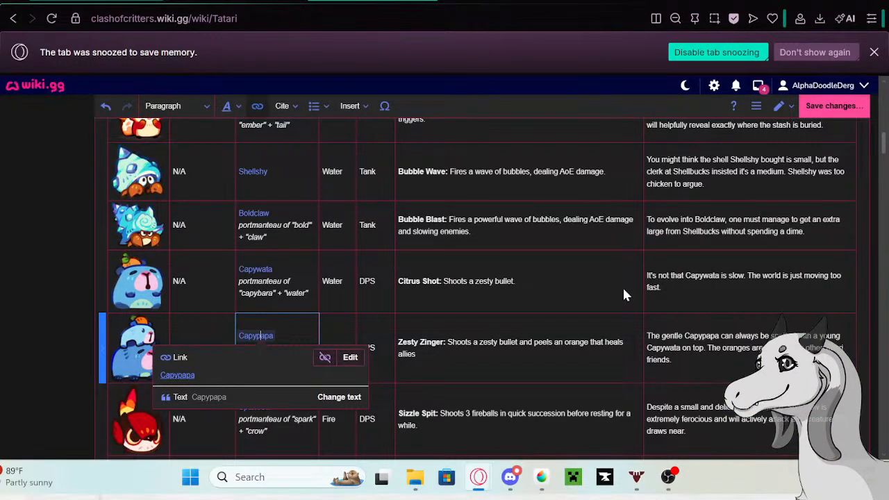
pyautogui.click(694, 353)
pyautogui.moveTo(688, 362); pyautogui.dragTo(638, 320)
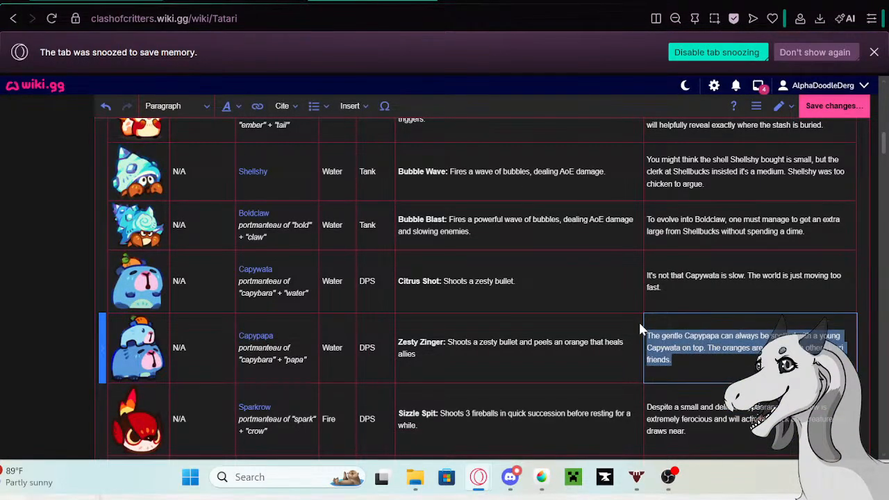
pyautogui.press('BackSpace')
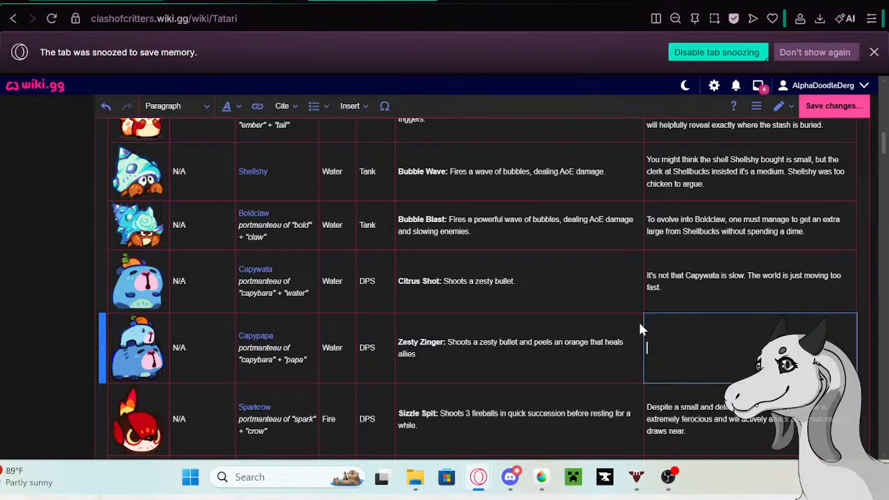
pyautogui.write('What are humans always rushi')
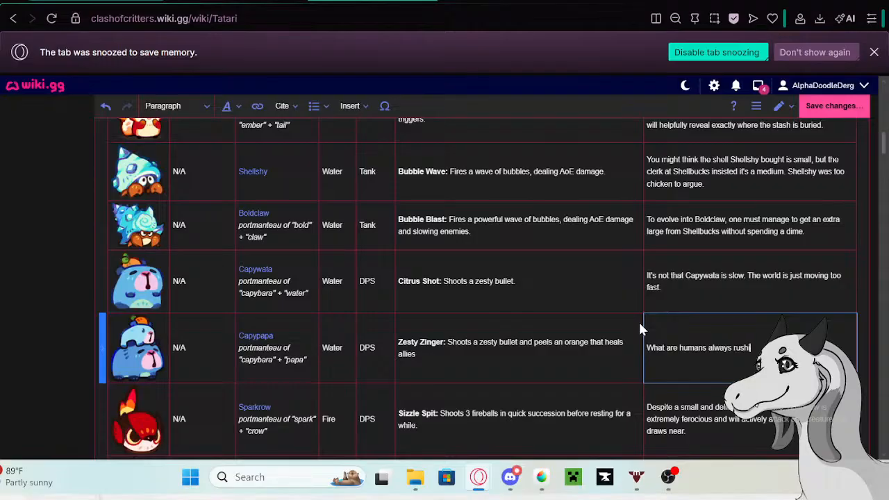
pyautogui.write("ng around for? Capypapa hasn't")
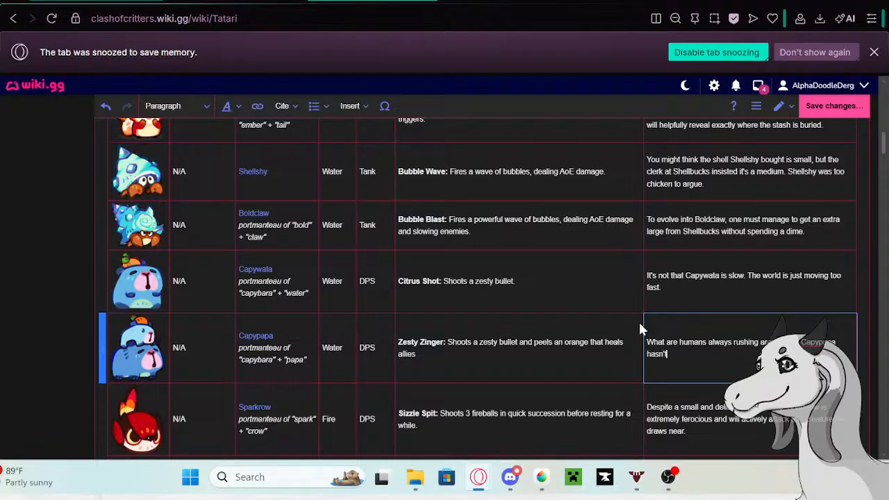
pyautogui.write(' the faintest idea')
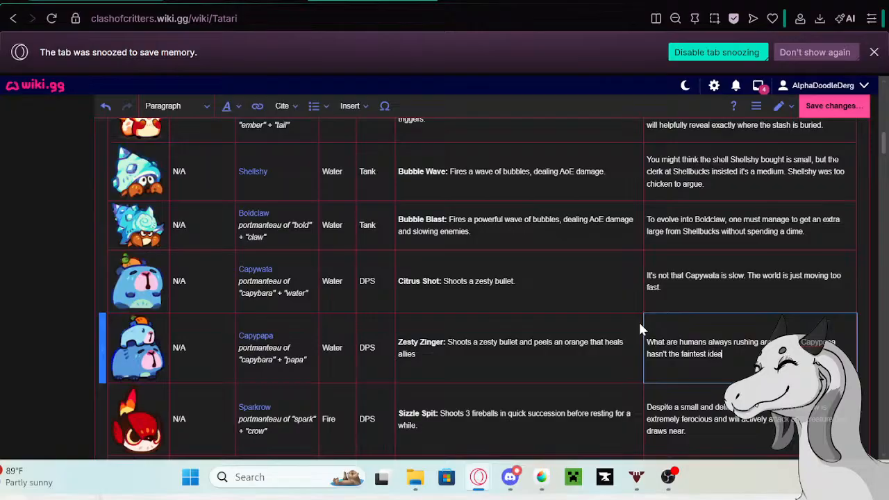
pyautogui.write(', and the')
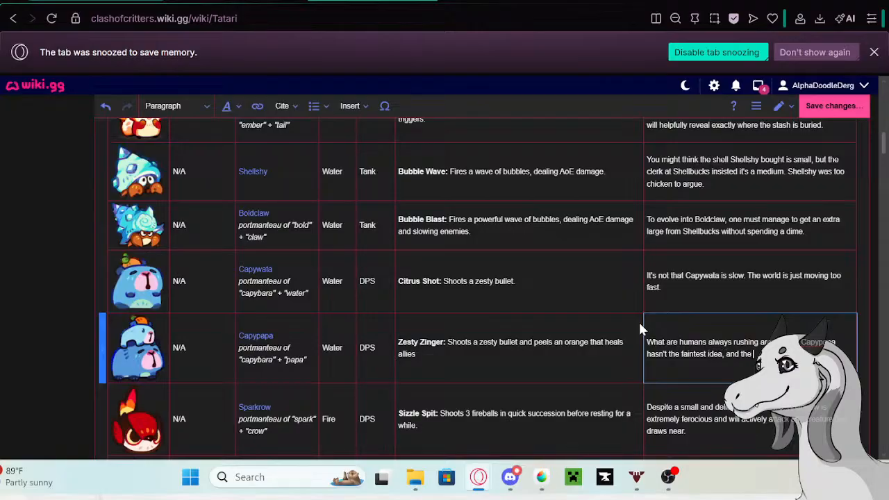
pyautogui.write(' only things worth caring about ')
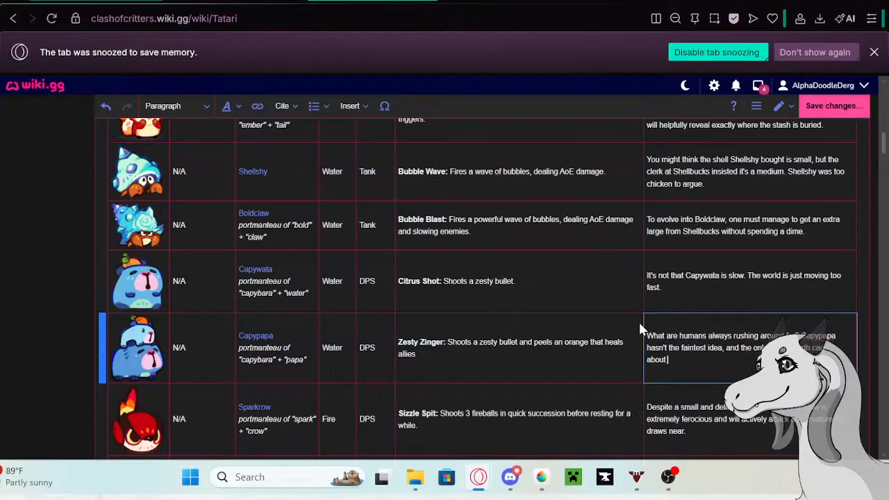
pyautogui.write('are oranges and the next s')
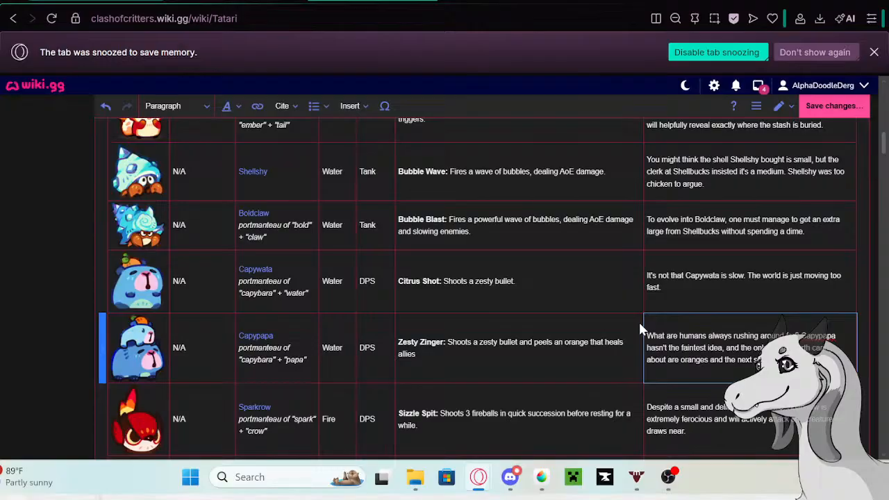
# - Copy Sparkrow's full old description from its row in the Tatari table
pyautogui.scroll(-2, 687, 298)
pyautogui.click(707, 291)
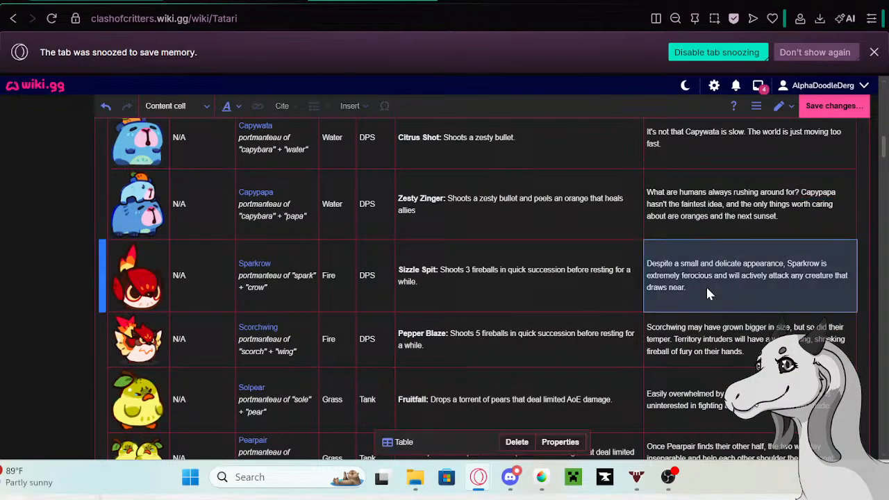
pyautogui.click(706, 290)
pyautogui.moveTo(686, 289); pyautogui.dragTo(648, 260)
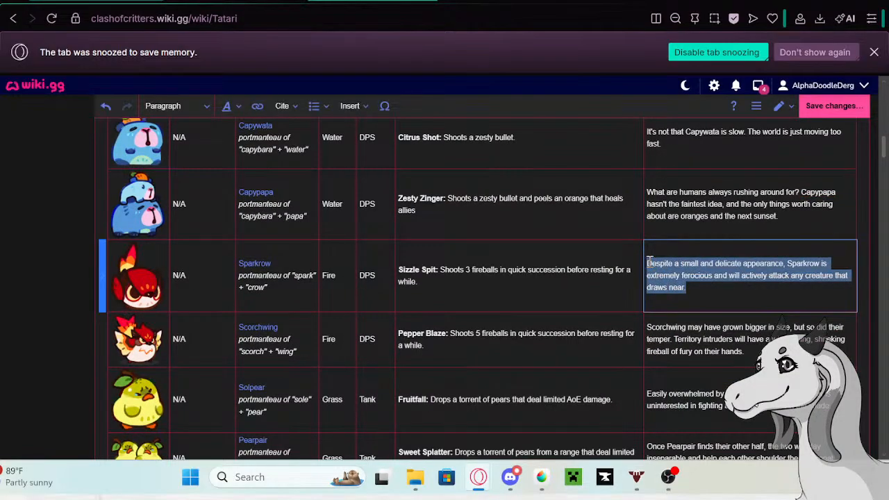
# - Open the Sparkrow wiki page in a new tab from its table link and look over its Trivia section
pyautogui.click(256, 265)
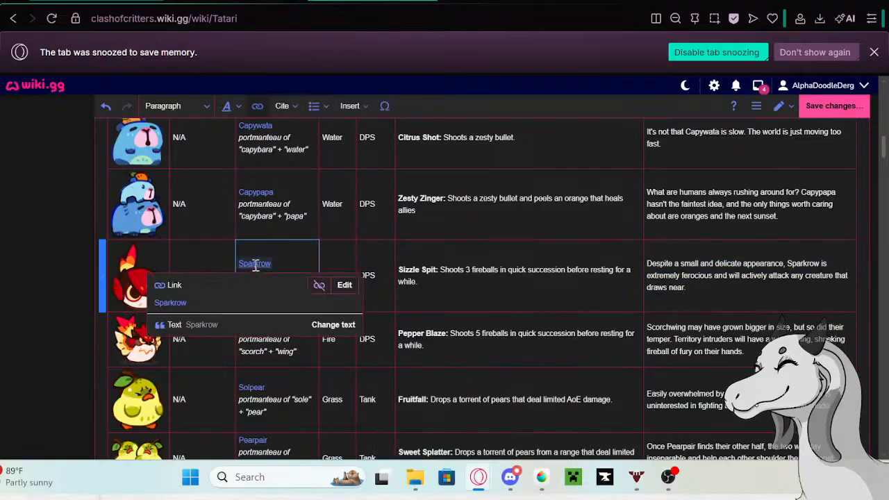
pyautogui.rightClick(179, 302)
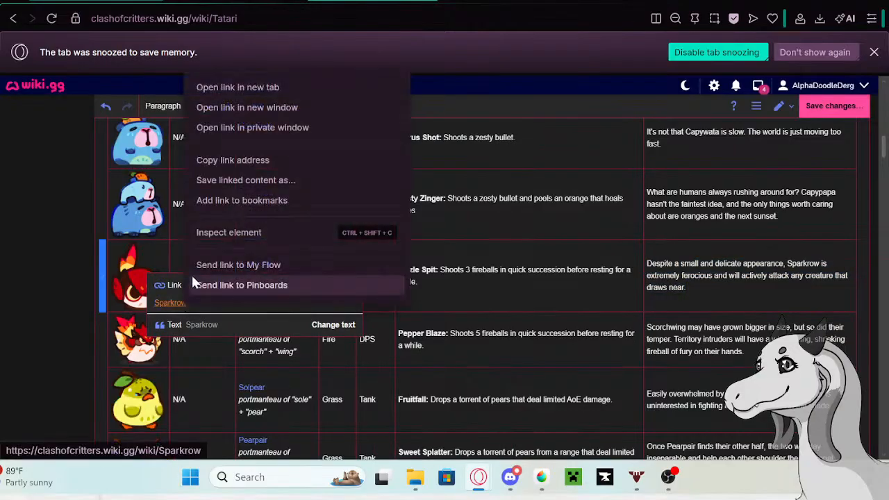
pyautogui.click(222, 88)
pyautogui.click(372, 1)
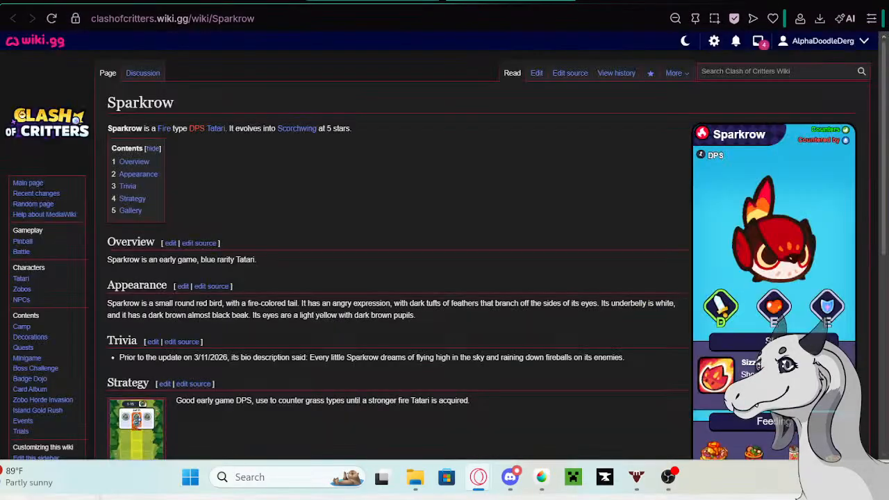
pyautogui.scroll(-2, 279, 201)
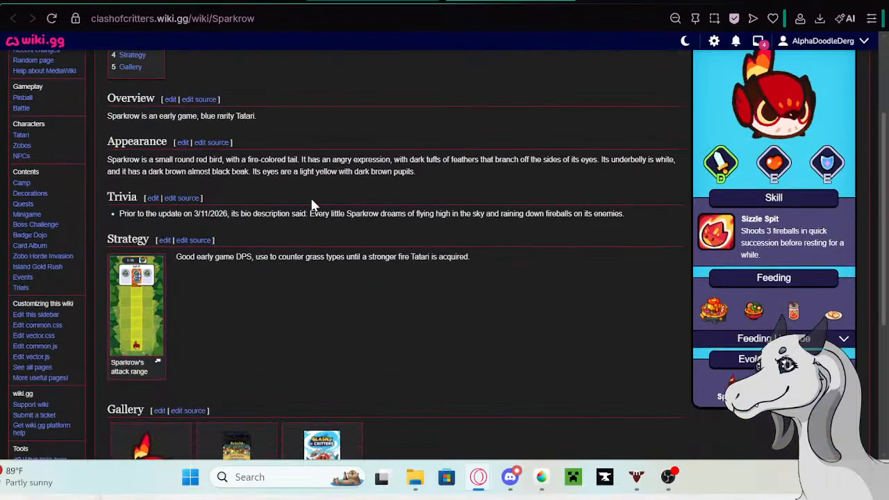
pyautogui.scroll(3, 587, 170)
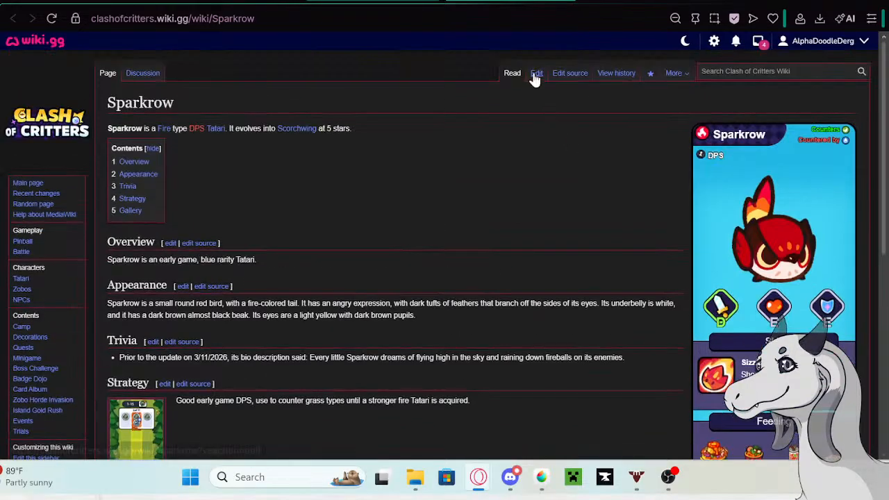
# - Edit the Sparkrow page and paste the copied old description as a new bullet at the end of its Trivia section
pyautogui.click(536, 73)
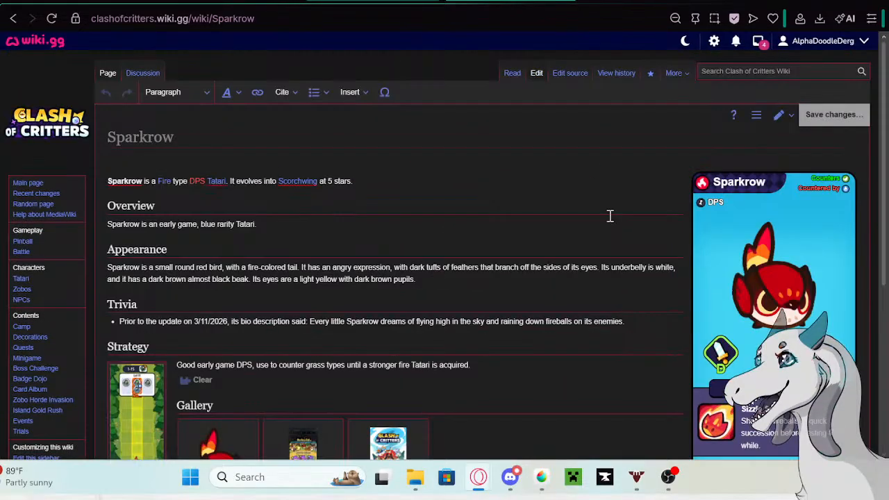
pyautogui.scroll(-3, 593, 242)
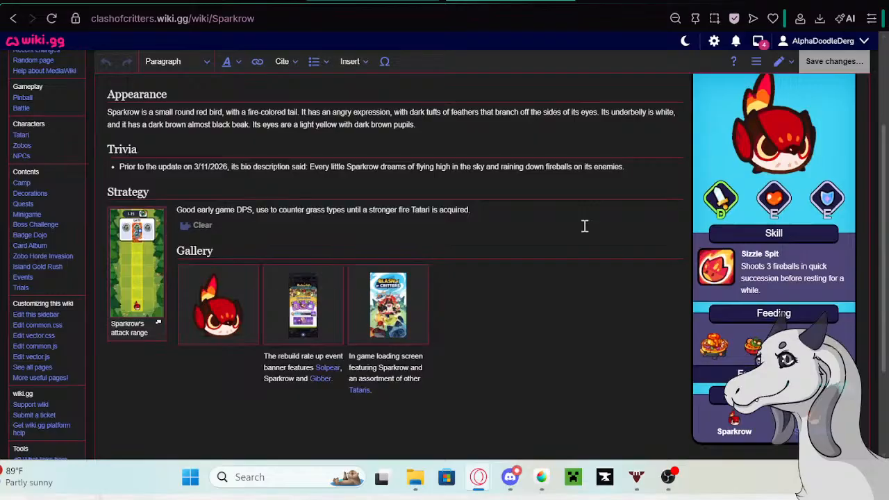
pyautogui.click(627, 166)
pyautogui.press('Return')
pyautogui.write('Despite a small and delicate appearance, Sparrow is extremely ferocious and will actively attack any creature that draws near')
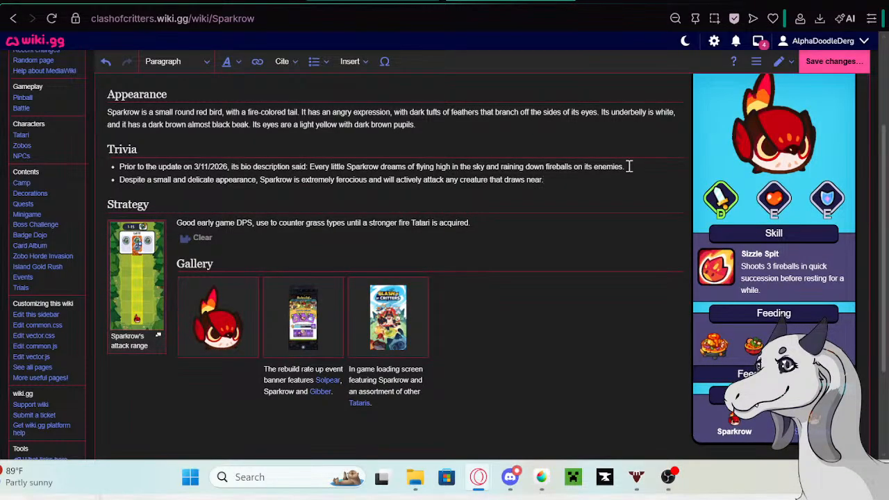
# - Prefix Sparkrow's new Trivia bullet with the Google tab's phrase "Prior to the update on 5/13/26 its bio description said:" and save the page
pyautogui.click(606, 2)
pyautogui.rightClick(335, 107)
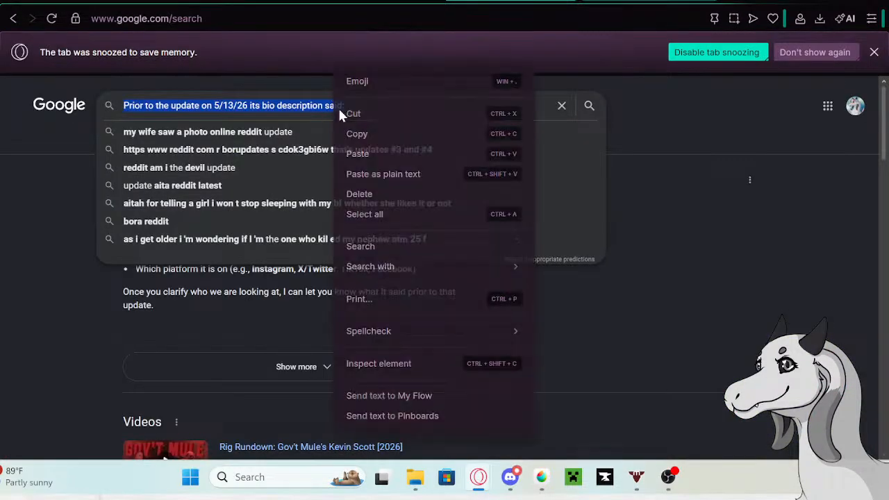
pyautogui.click(359, 136)
pyautogui.click(291, 2)
pyautogui.click(389, 2)
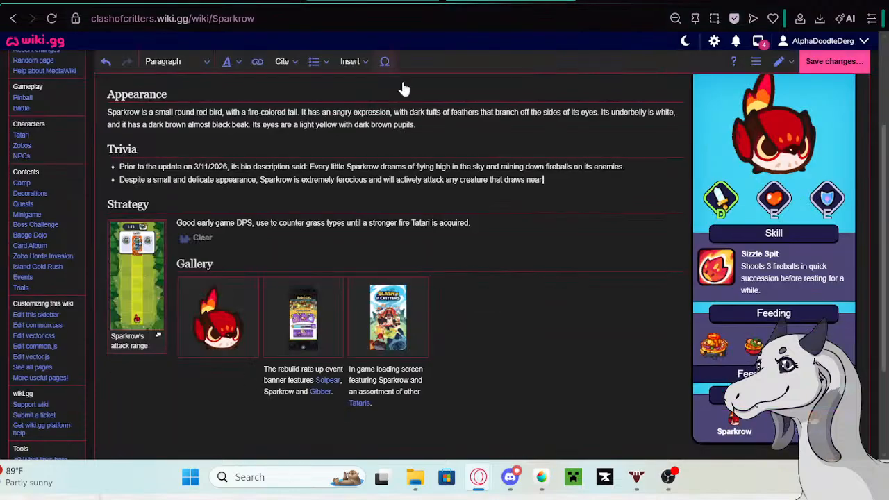
pyautogui.click(122, 179)
pyautogui.hotkey('ctrl', 'v')
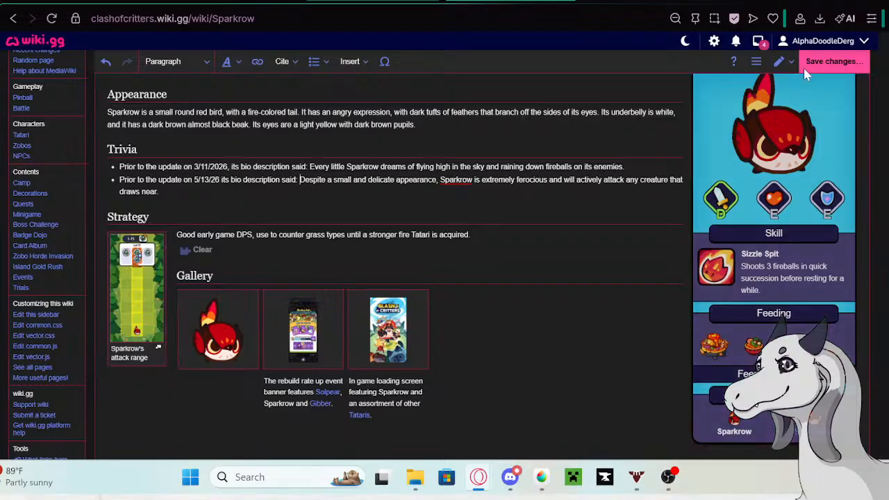
pyautogui.click(803, 68)
pyautogui.click(556, 152)
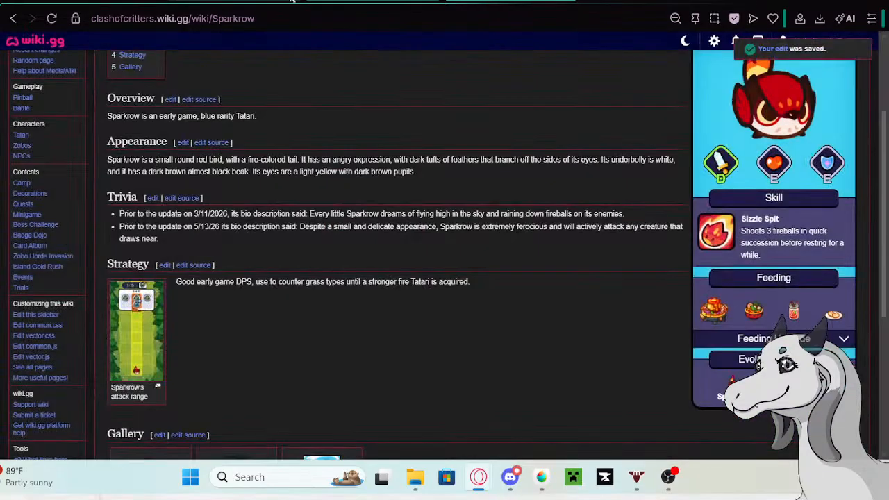
# - Replace Sparkrow's old description in the Tatari table with "Do not make eye contact with Sparkrow for more than a second"
pyautogui.click(288, 1)
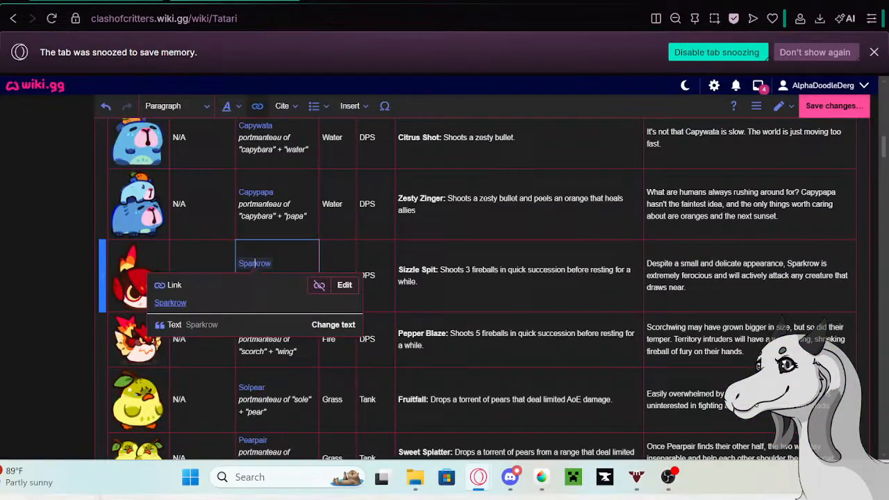
pyautogui.click(736, 291)
pyautogui.click(720, 291)
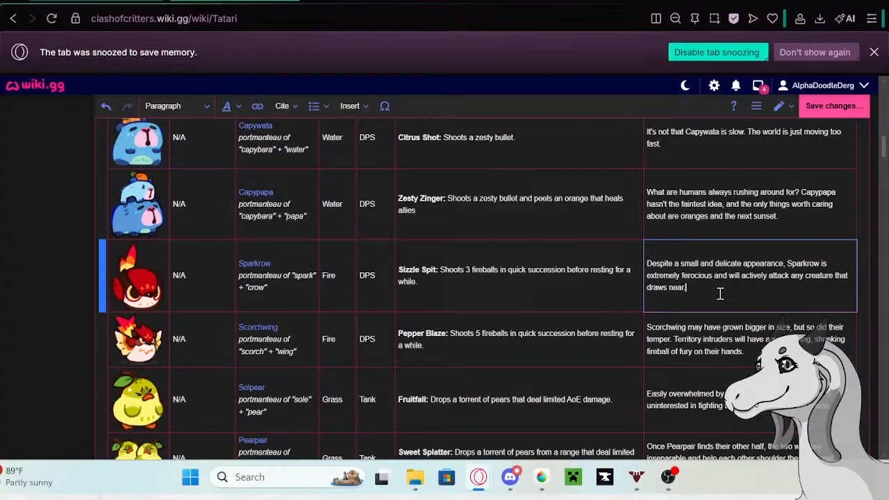
pyautogui.moveTo(720, 294); pyautogui.dragTo(645, 260)
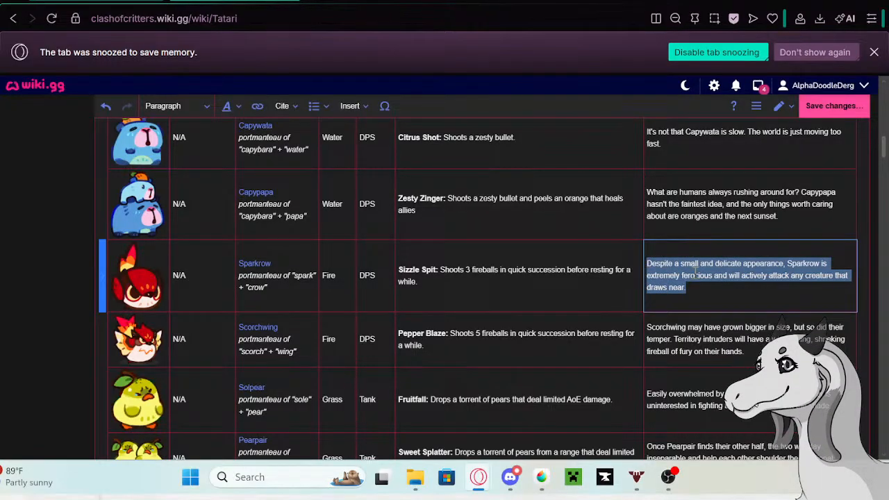
pyautogui.press('BackSpace')
pyautogui.write('Do not make eye conta')
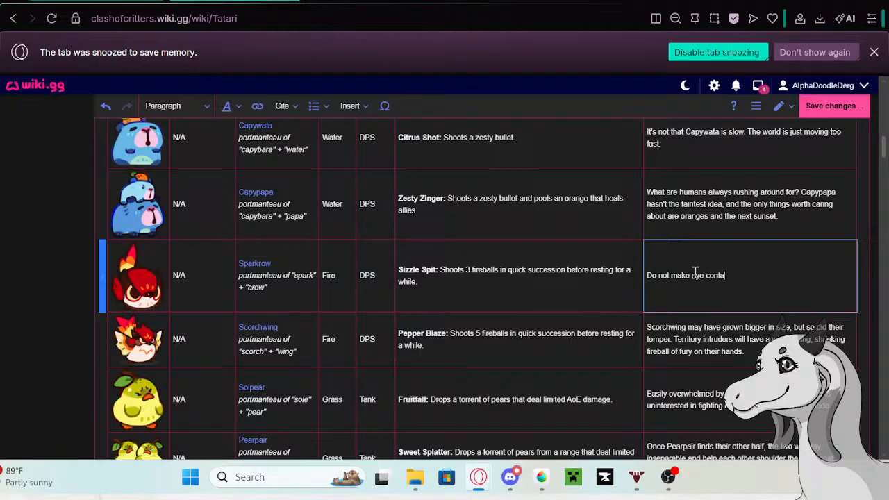
pyautogui.write('ct with Sparkrow for more t')
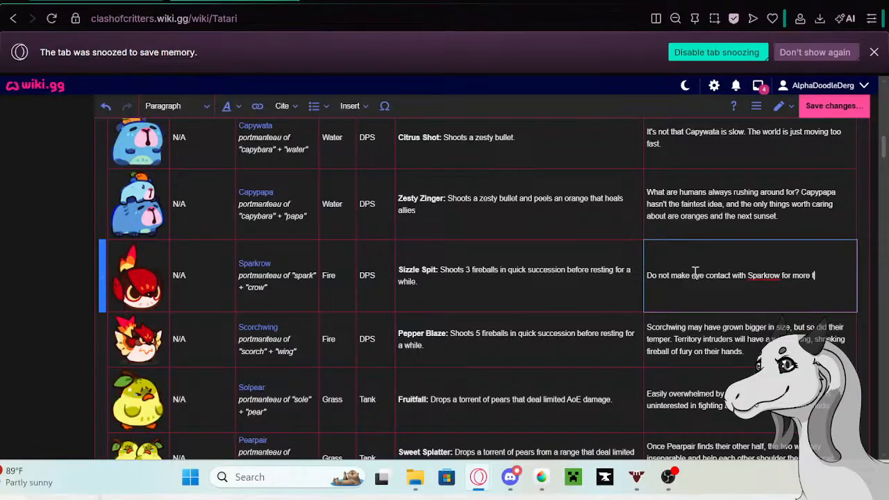
pyautogui.write('han a second')
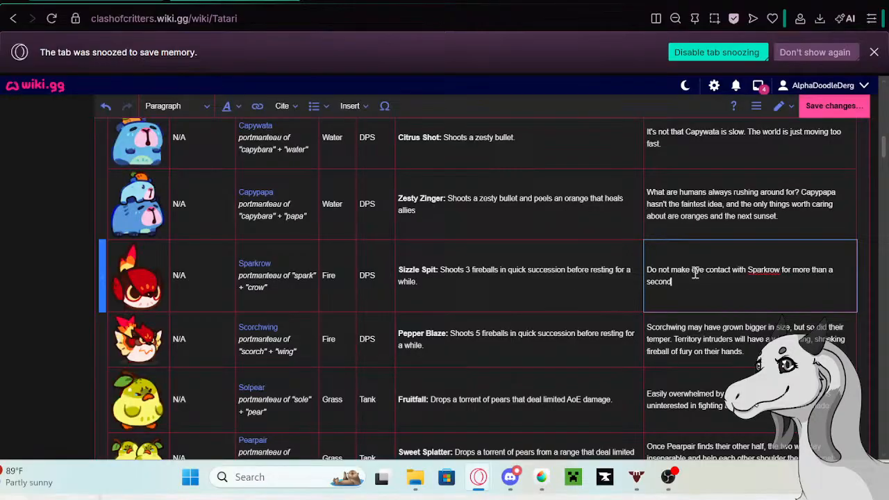
pyautogui.write('. Anything longer is considered a challenge')
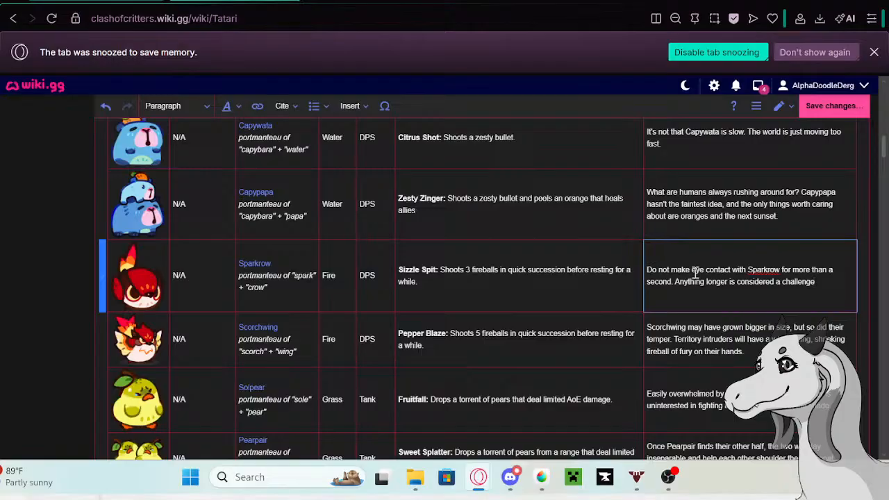
pyautogui.write('. After that, start')
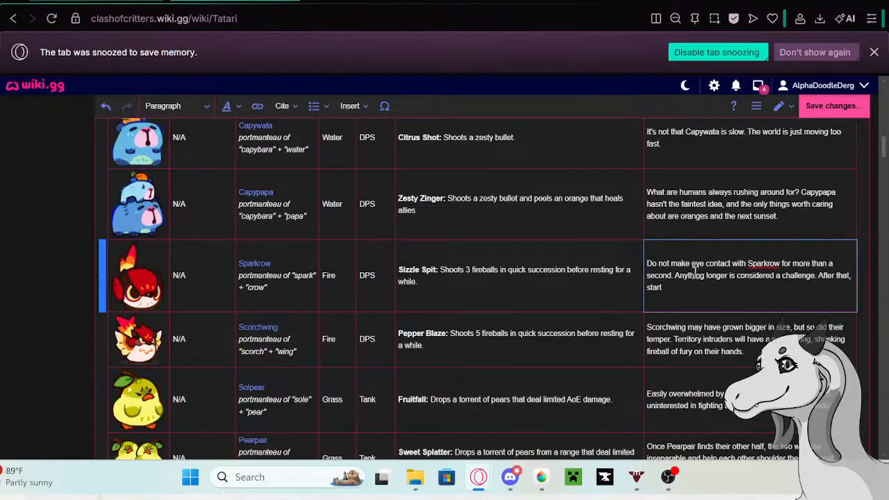
pyautogui.write(' worrying abouyt ')
pyautogui.write('t d')
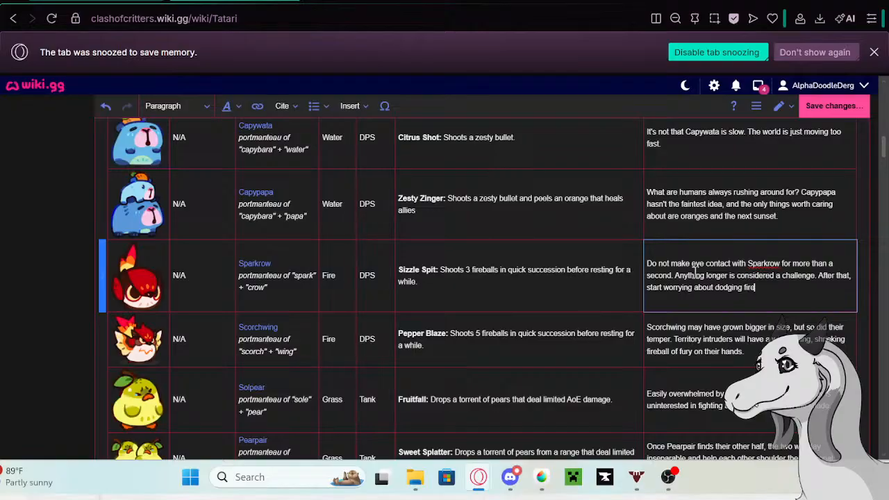
# - Complete Sparkrow's new description with ". Anything longer is considered a challenge. After that, start worrying about dodging fireballs."
pyautogui.write('lls.')
# - Copy Scorchwing's full old description from the Tatari table and open the Scorchwing wiki page in a new tab from its table link
pyautogui.click(752, 341)
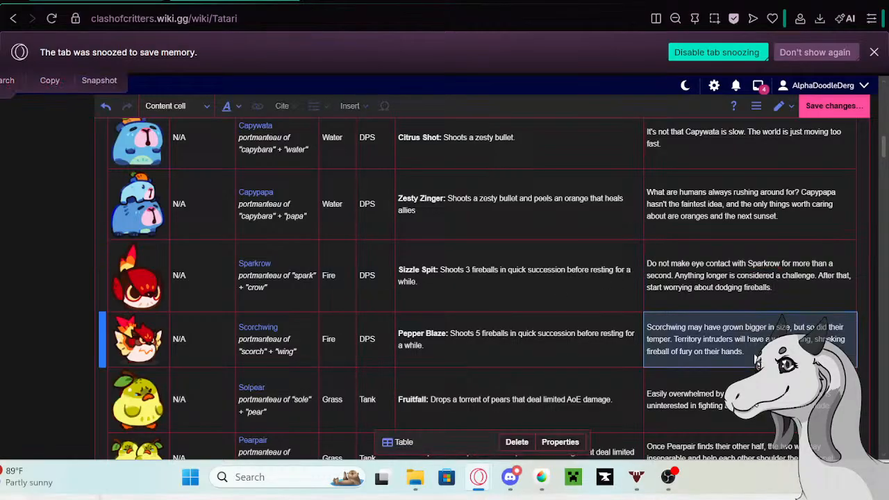
pyautogui.doubleClick(755, 355)
pyautogui.moveTo(754, 353); pyautogui.dragTo(672, 329)
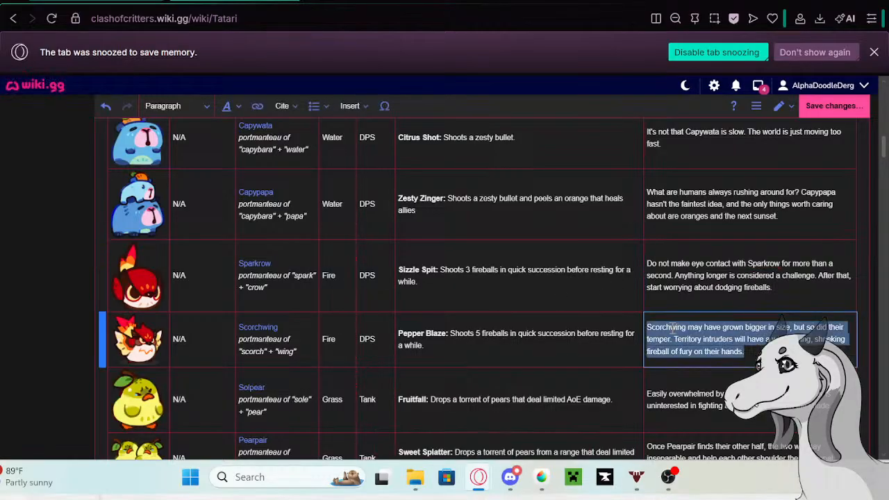
pyautogui.click(258, 334)
pyautogui.rightClick(189, 366)
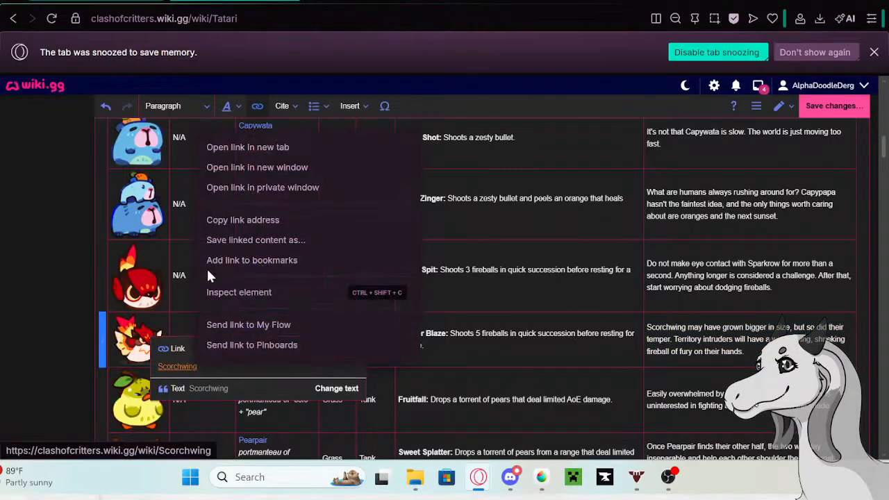
pyautogui.click(237, 147)
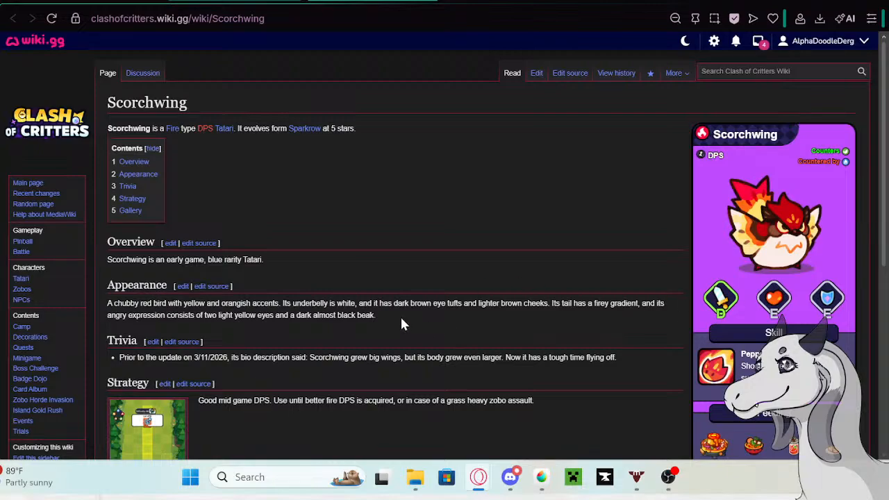
# - Edit the Scorchwing page and paste the copied old description as a new bullet at the end of its Trivia section
pyautogui.click(536, 73)
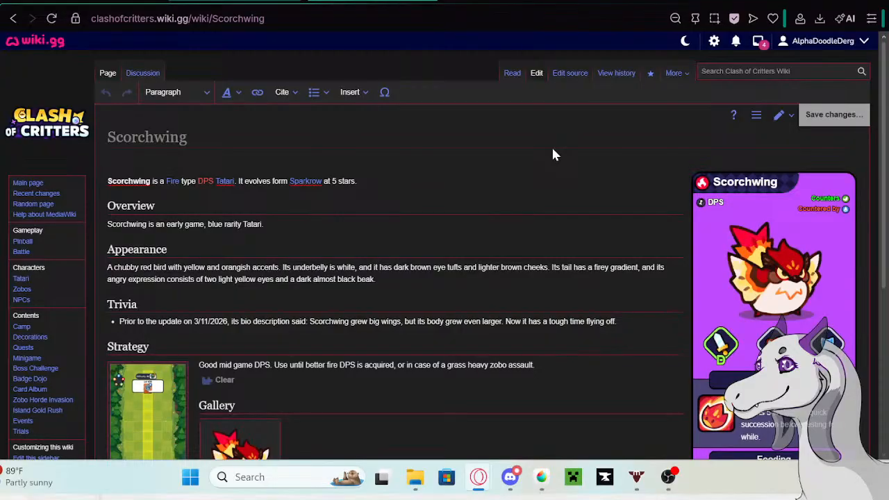
pyautogui.click(625, 321)
pyautogui.press('Return')
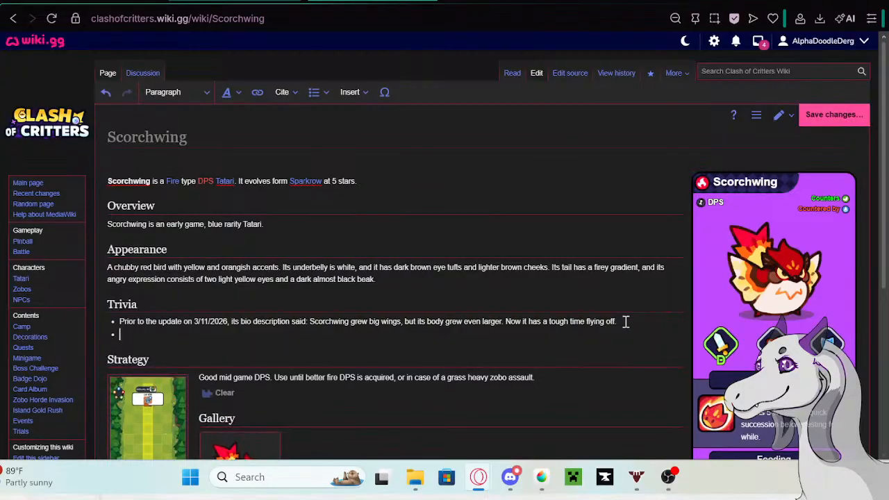
pyautogui.write('Scorchwing may have grown bigger in size, but so did their temper. Territory intruders will have a wing-furling, shrieking fireball of fury on their hands!')
# - Prefix Scorchwing's new Trivia bullet with the Google tab's phrase "Prior to the update on 5/13/26 its bio description said:" and save the page
pyautogui.click(480, 1)
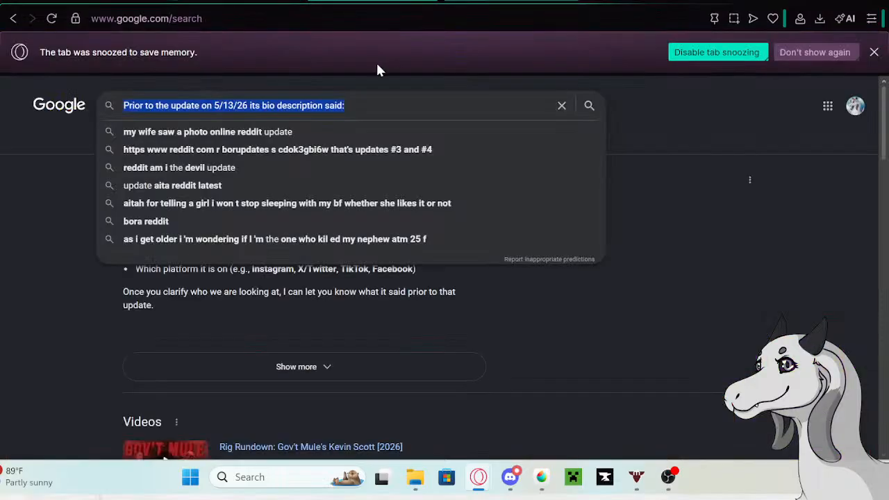
pyautogui.rightClick(328, 106)
pyautogui.click(356, 133)
pyautogui.click(234, 2)
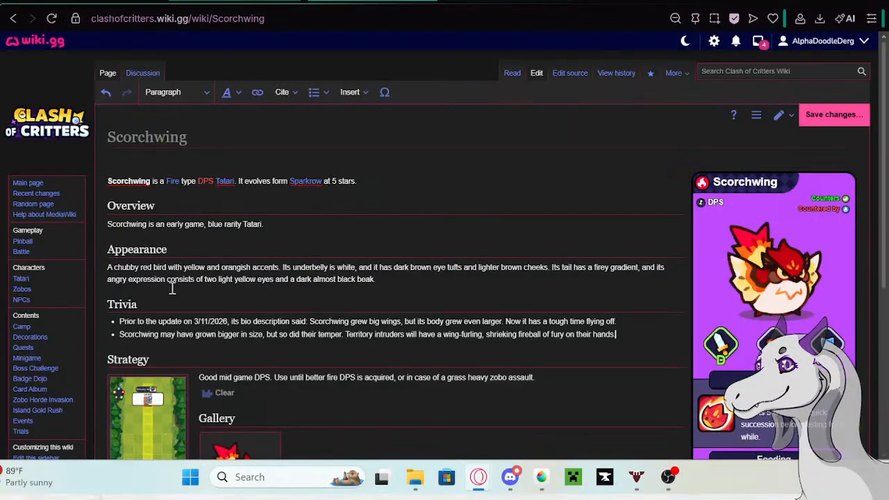
pyautogui.click(120, 334)
pyautogui.hotkey('ctrl', 'v')
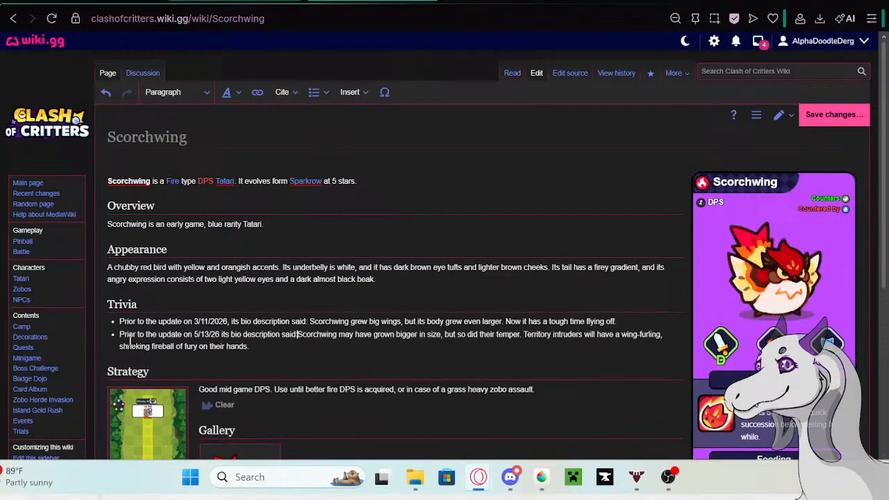
pyautogui.click(838, 112)
pyautogui.click(563, 158)
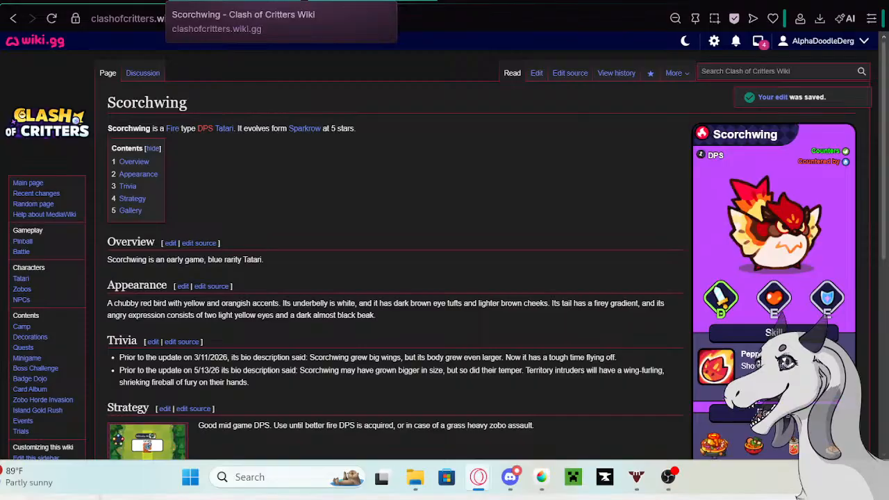
# - Return to the Tatari table being edited and clear Scorchwing's old description from its row
pyautogui.click(96, 2)
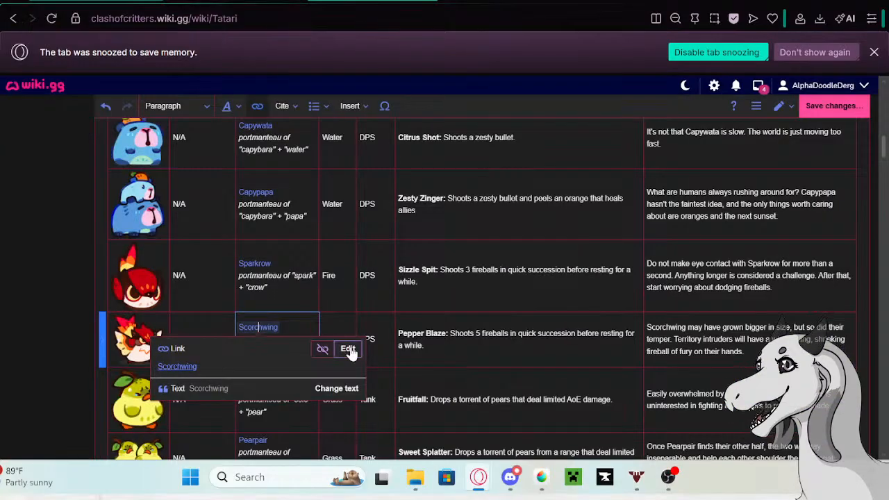
pyautogui.click(704, 324)
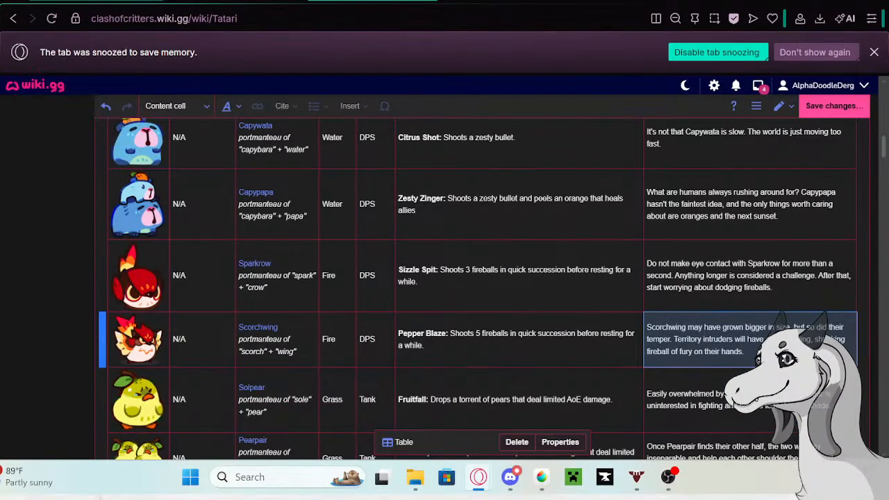
pyautogui.doubleClick(756, 361)
pyautogui.moveTo(745, 352); pyautogui.dragTo(647, 327)
pyautogui.press('BackSpace')
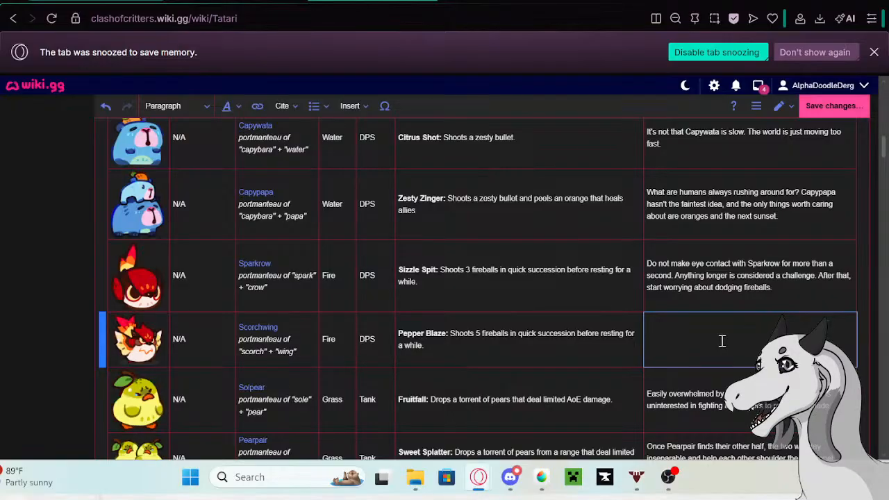
# - Enter "Scorchwing's temper has gotten just as combustible as the feathers." as the start of Scorchwing's new description
pyautogui.write('Scorch')
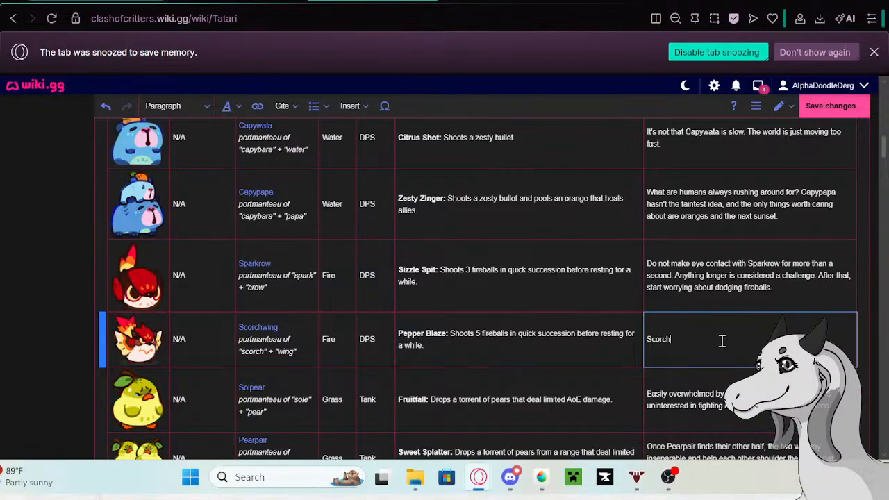
pyautogui.write('wing')
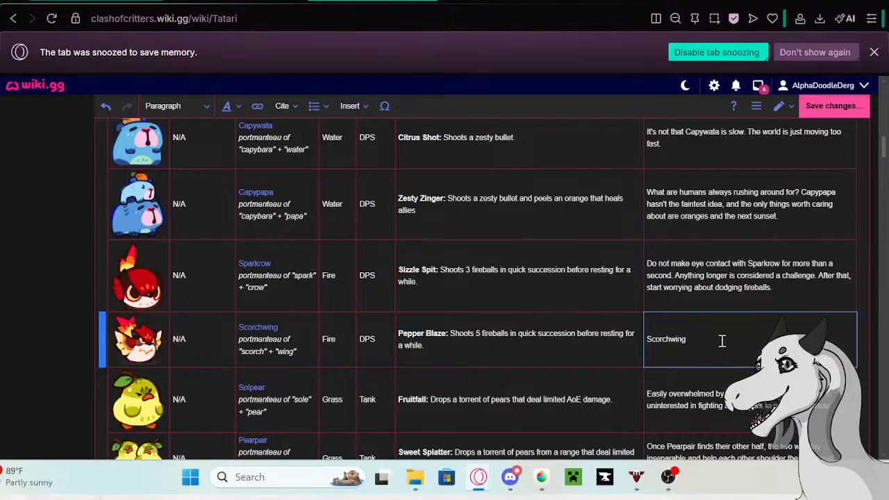
pyautogui.write("'s")
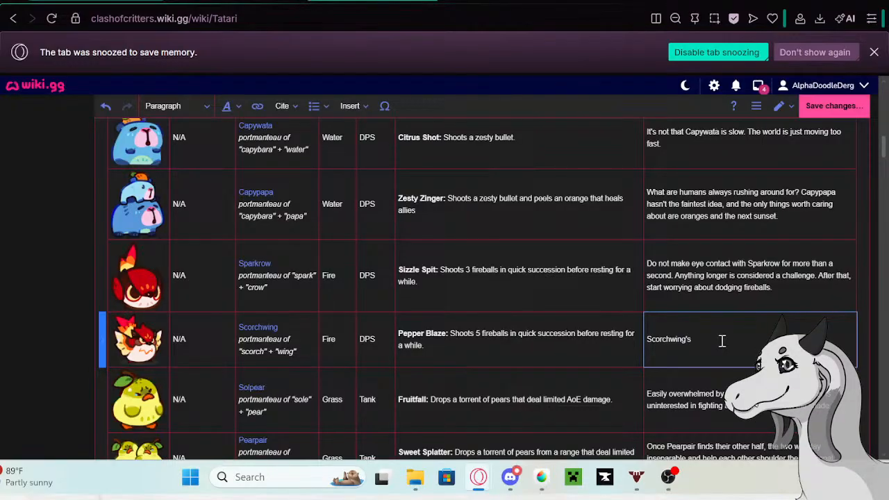
pyautogui.write(' temper')
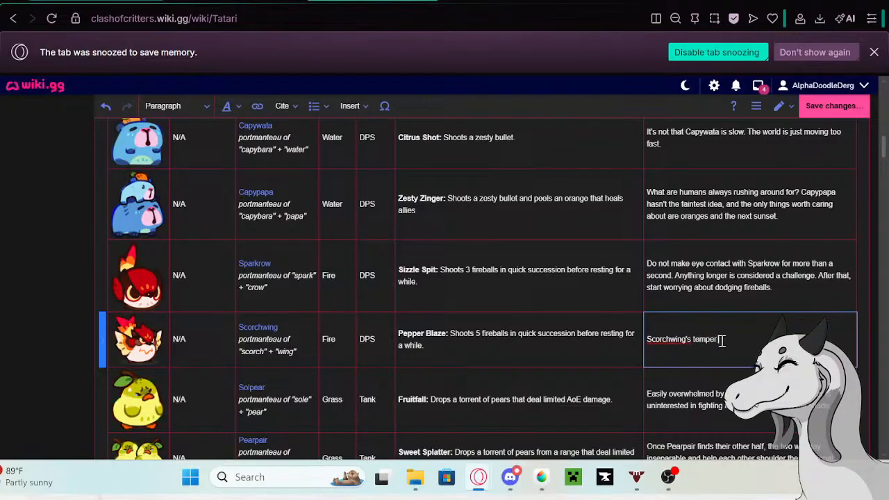
pyautogui.write(' has just')
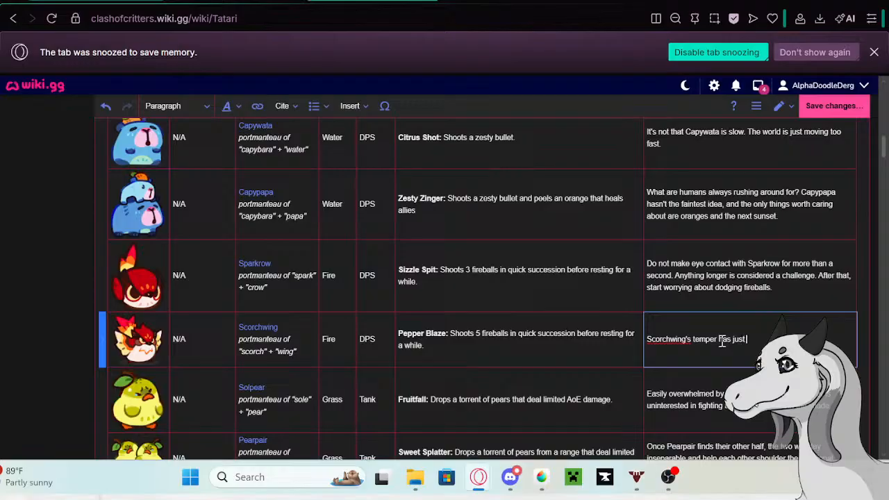
pyautogui.write(' gotten')
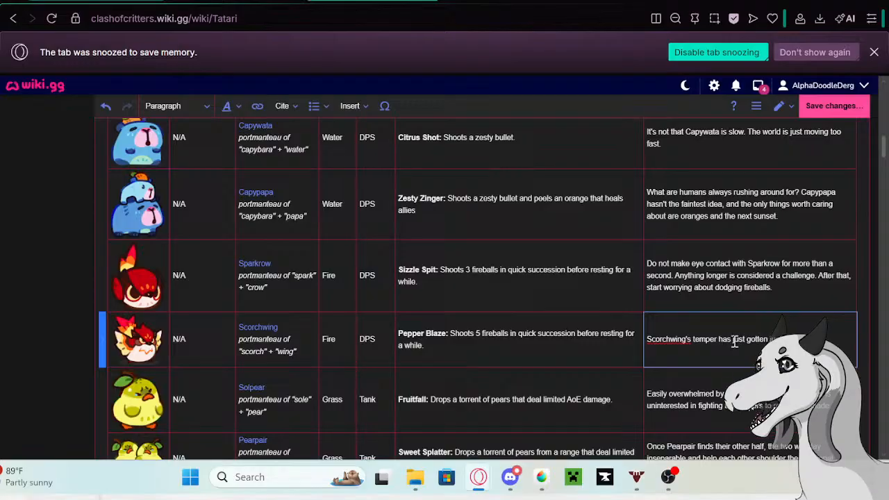
pyautogui.moveTo(731, 342); pyautogui.dragTo(744, 345)
pyautogui.press('BackSpace')
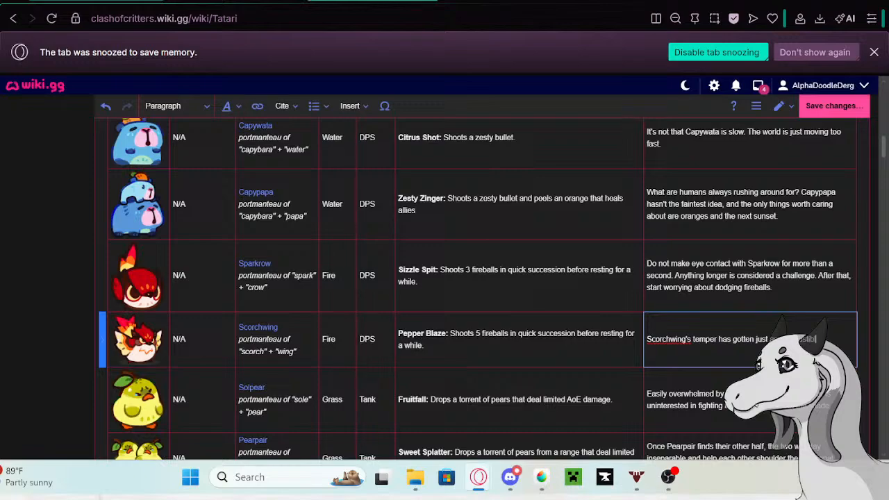
pyautogui.write('le as the feath')
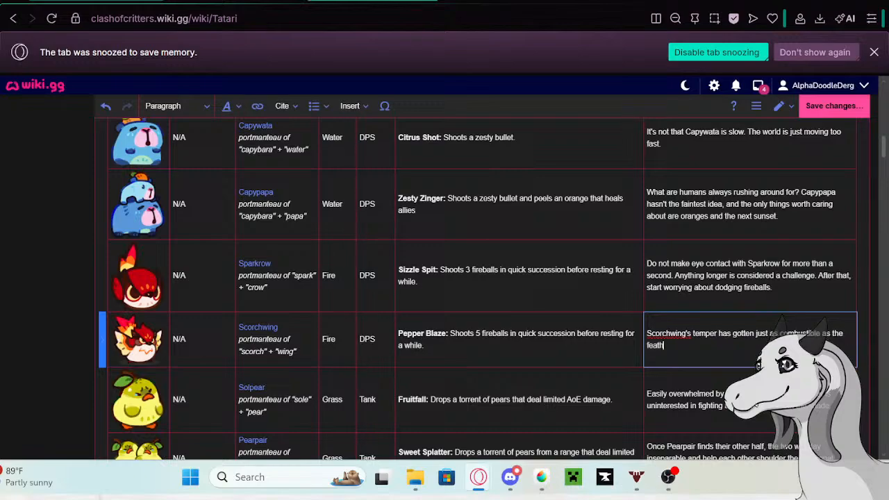
pyautogui.write('ers. If theattacks suddenlk')
# - Complete Scorchwing's description with "If the attacks suddenly stop, that is not a signal for a break. That is a bigger fireball being loaded."
pyautogui.press('BackSpace')
pyautogui.press('BackSpace')
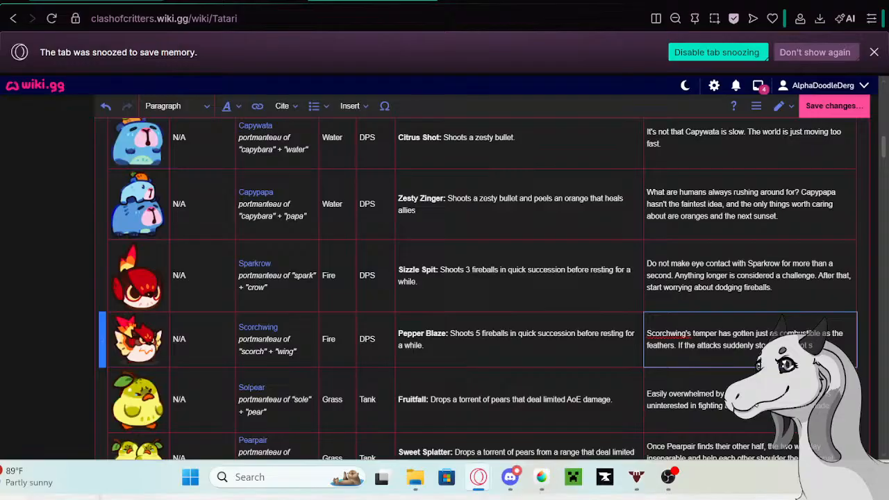
pyautogui.press('BackSpace')
pyautogui.write('bre')
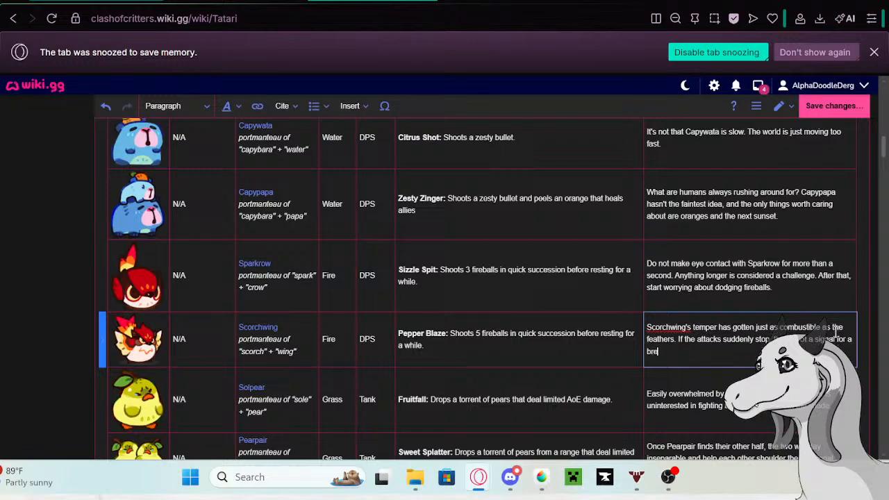
pyautogui.write('ak. That is a bigger fire')
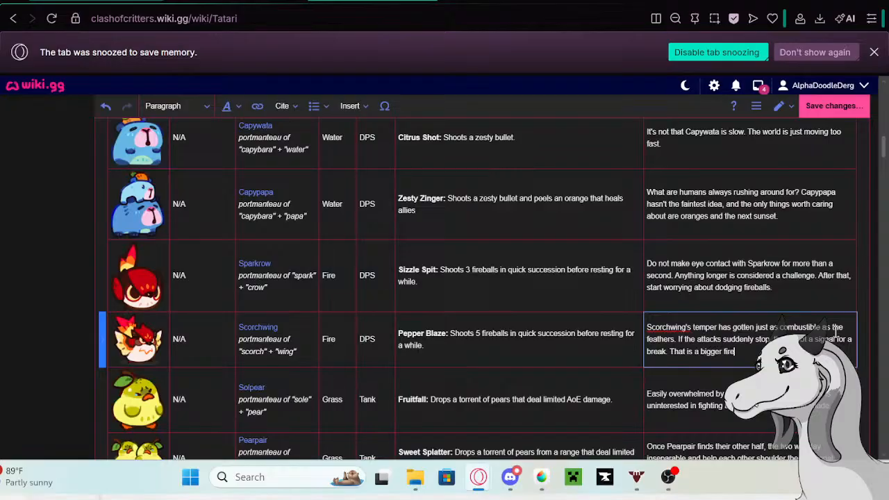
pyautogui.write('ball bei')
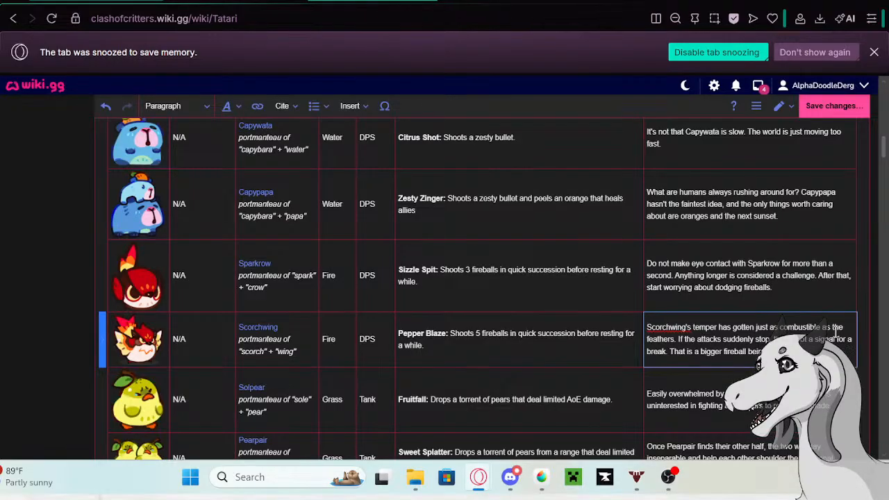
pyautogui.scroll(-1, 750, 305)
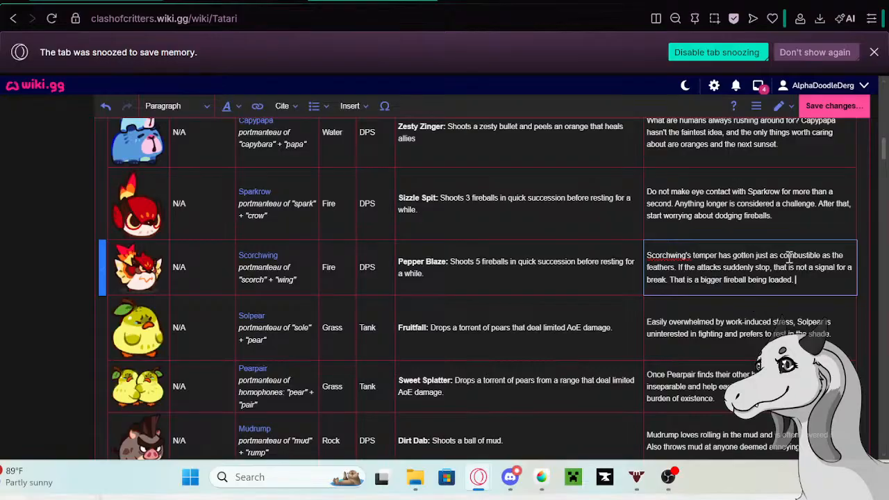
pyautogui.moveTo(773, 268); pyautogui.dragTo(835, 267)
pyautogui.click(806, 272)
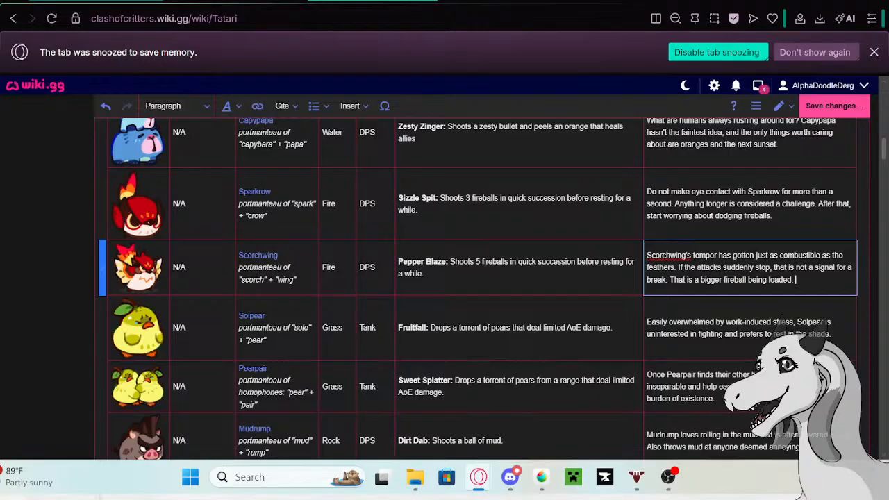
# - Copy Solpear's old description from its row in the Tatari table and open the Solpear page in a new tab
pyautogui.click(740, 328)
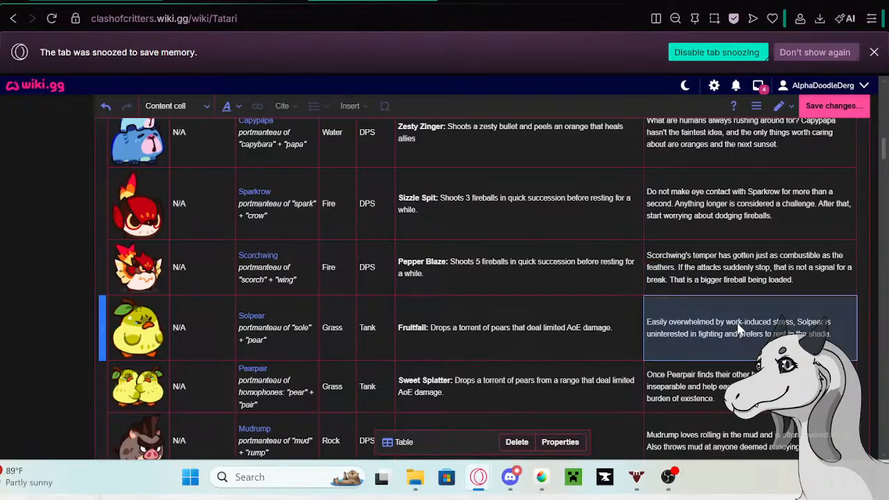
pyautogui.click(830, 339)
pyautogui.moveTo(829, 340); pyautogui.dragTo(646, 312)
pyautogui.hotkey('ctrl', 'c')
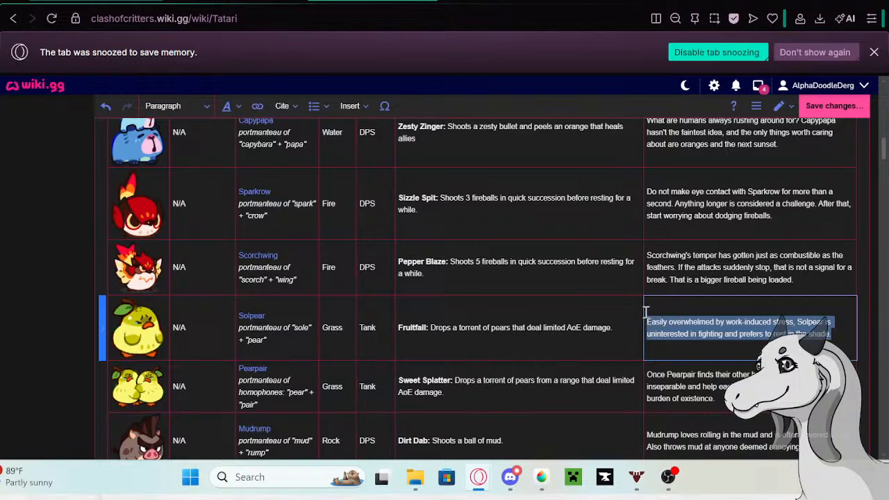
pyautogui.click(254, 317)
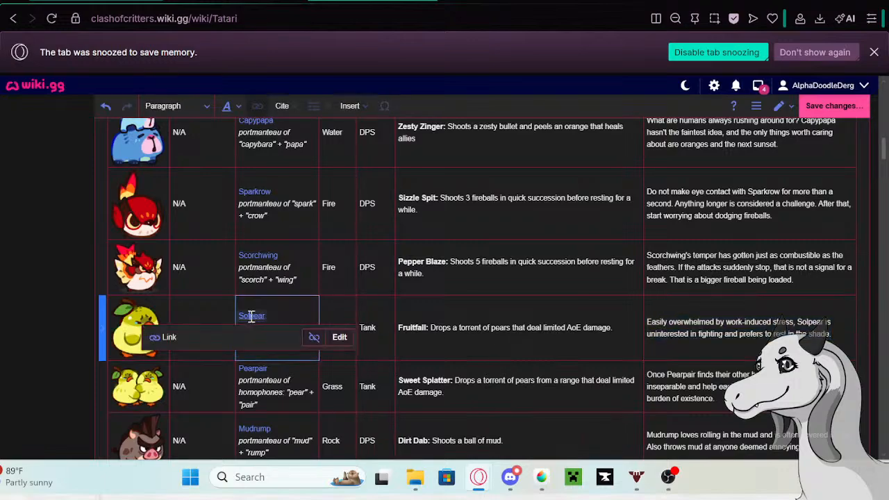
pyautogui.rightClick(163, 355)
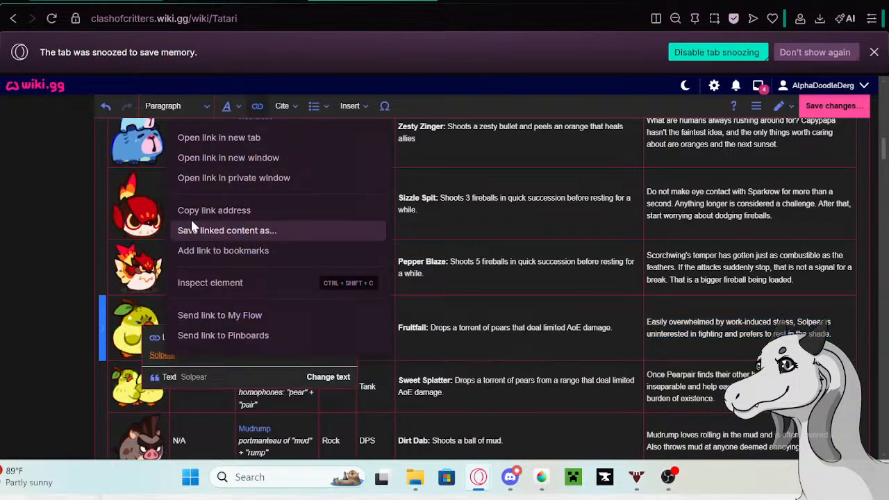
pyautogui.click(190, 139)
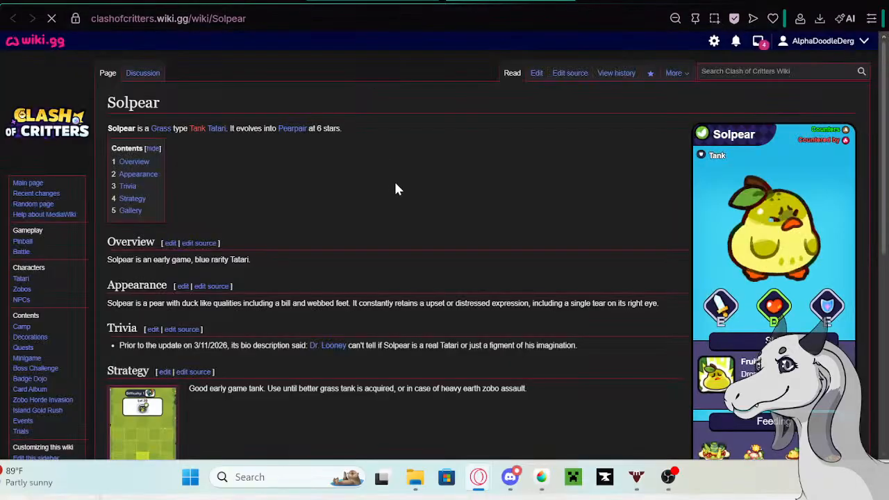
# - Start editing the Solpear page and paste the copied description as a new bullet at the end of its Trivia list
pyautogui.click(538, 73)
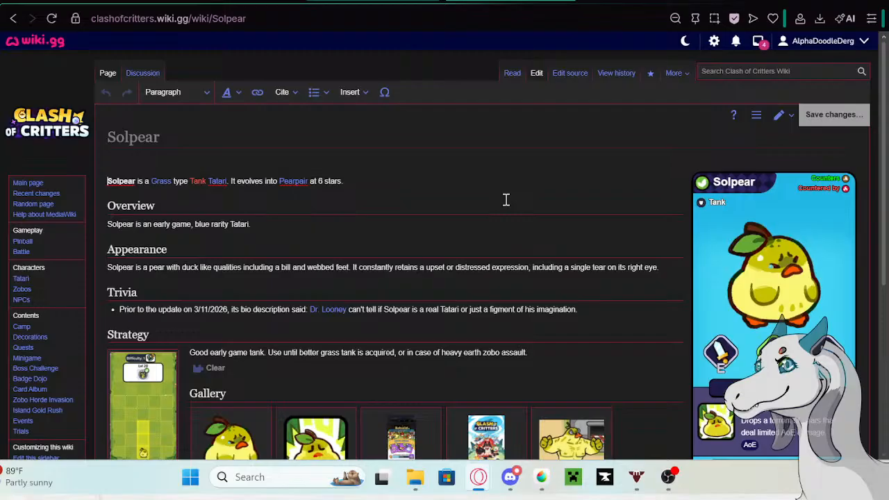
pyautogui.scroll(-2, 486, 198)
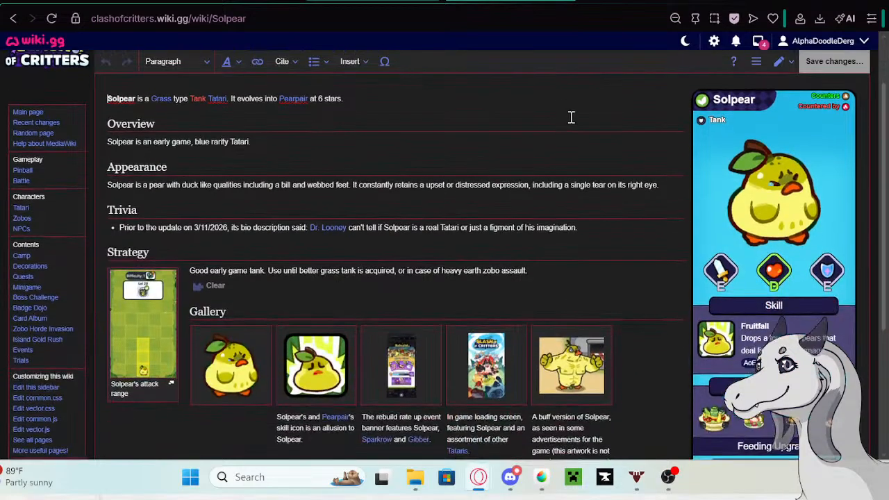
pyautogui.scroll(2, 556, 104)
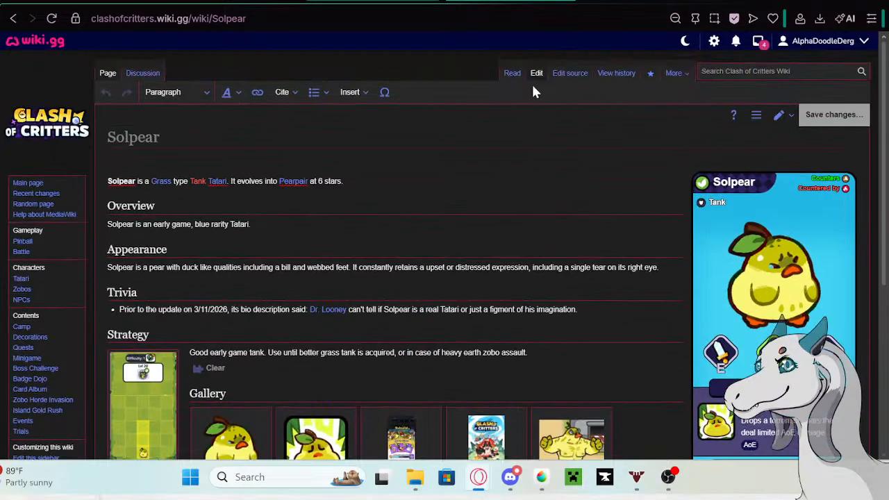
pyautogui.click(589, 313)
pyautogui.press('Return')
pyautogui.hotkey('ctrl', 'v')
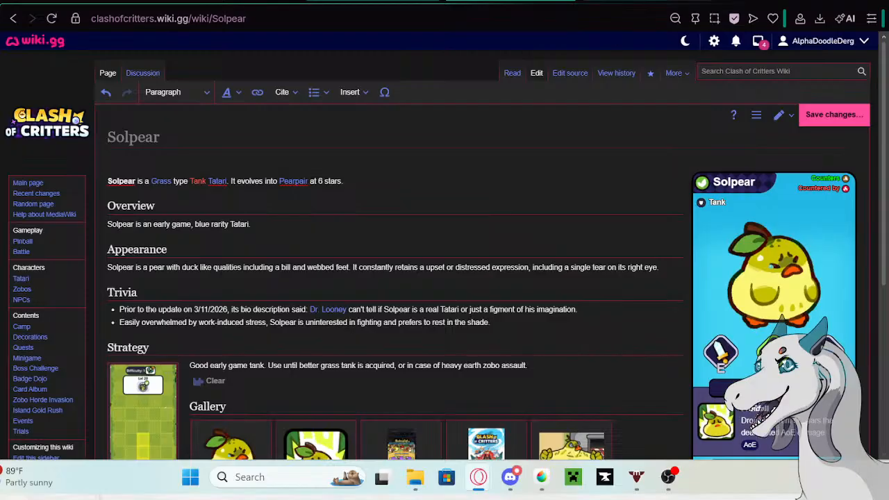
# - Prefix Solpear's new Trivia bullet with the Google tab's phrase "Prior to the update on 5/13/26 its bio description said:" and save the page
pyautogui.click(368, 3)
pyautogui.rightClick(267, 108)
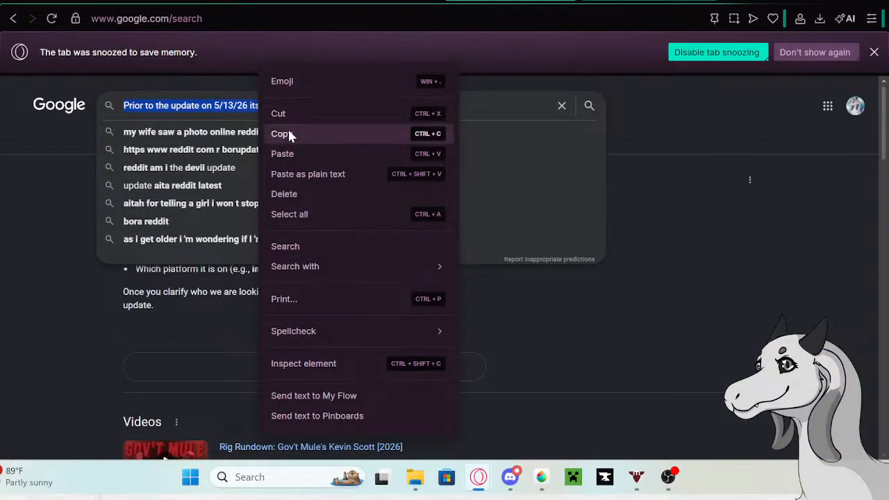
pyautogui.click(288, 130)
pyautogui.click(323, 2)
pyautogui.click(119, 322)
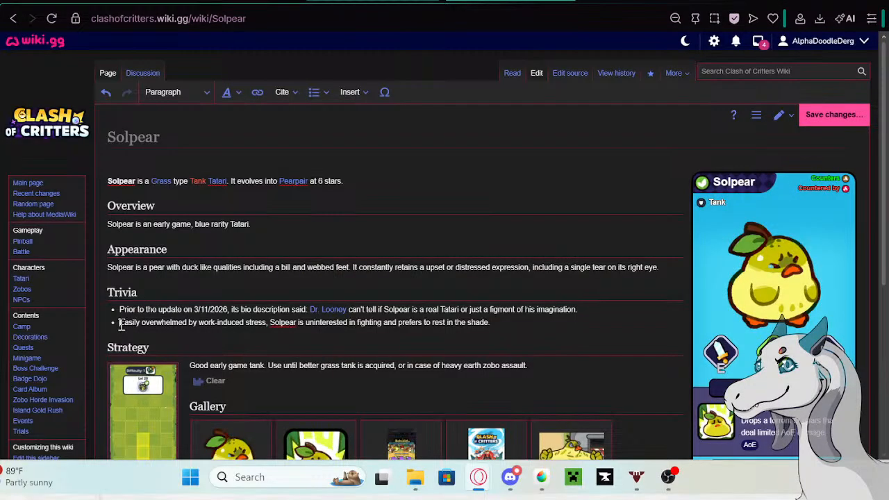
pyautogui.hotkey('ctrl', 'v')
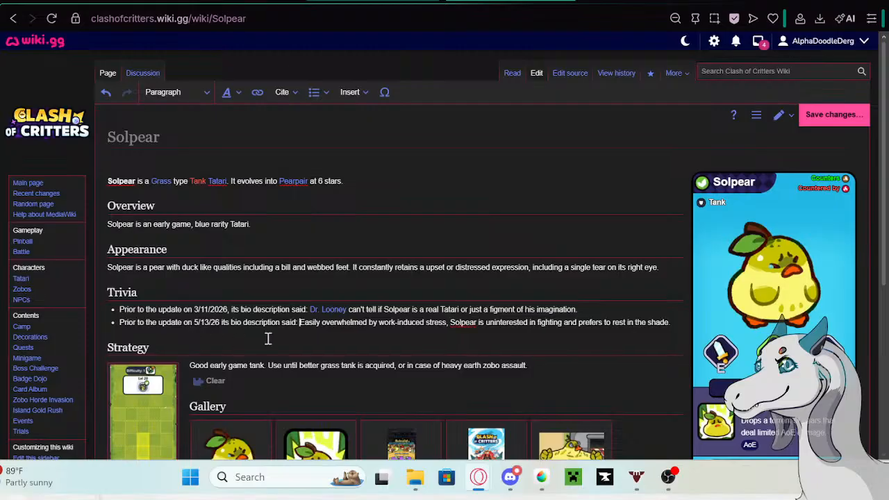
pyautogui.click(671, 323)
pyautogui.click(833, 118)
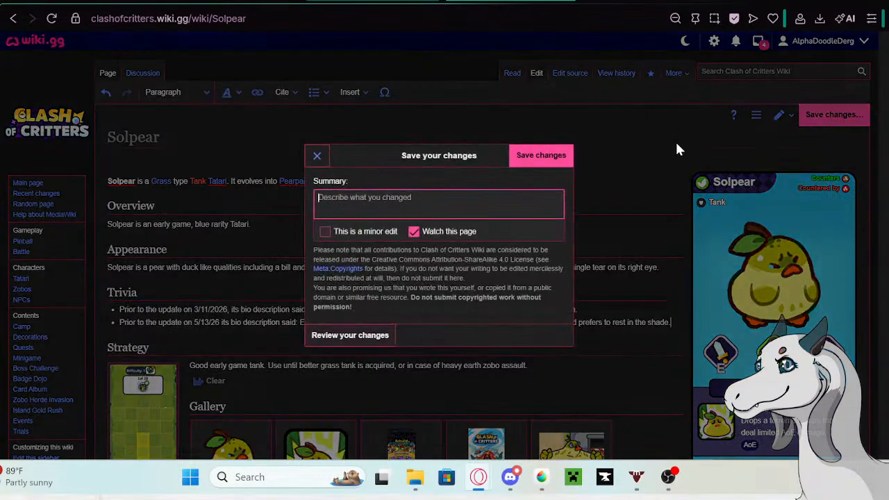
pyautogui.click(534, 157)
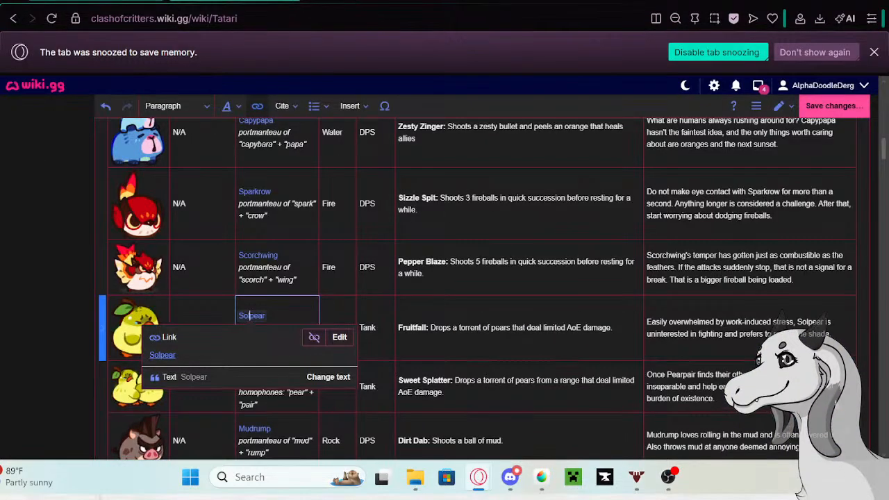
# - Return to the Tatari table being edited and clear Solpear's old description from its row
pyautogui.click(742, 333)
pyautogui.moveTo(833, 335); pyautogui.dragTo(646, 316)
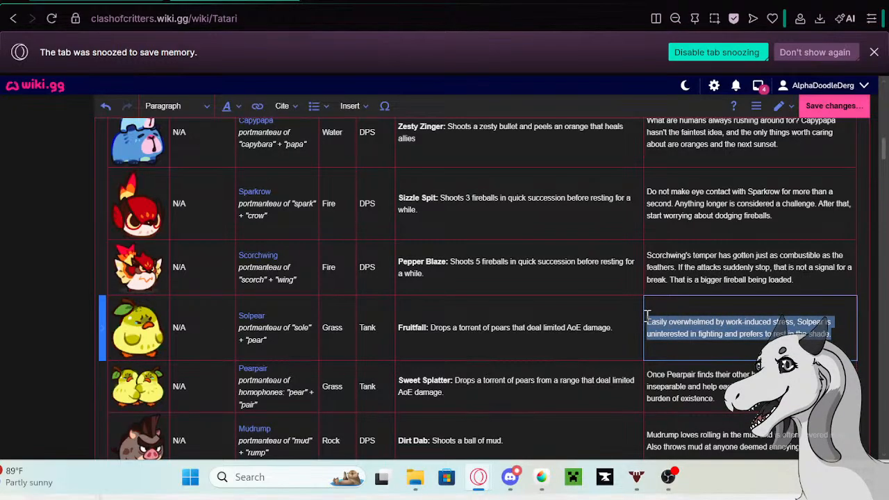
pyautogui.press('BackSpace')
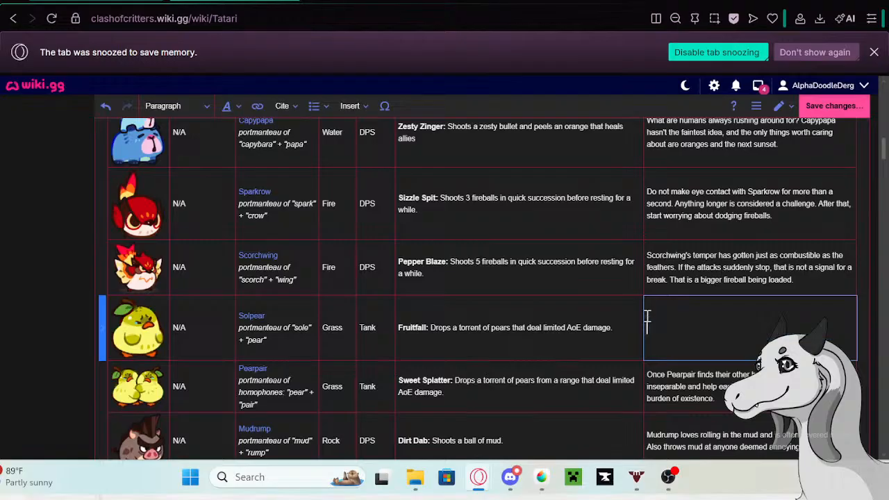
# - Enter "That little pear head is always packed with the strangest worries." as the start of Solpear's new description
pyautogui.write('That little pear head is always packed with')
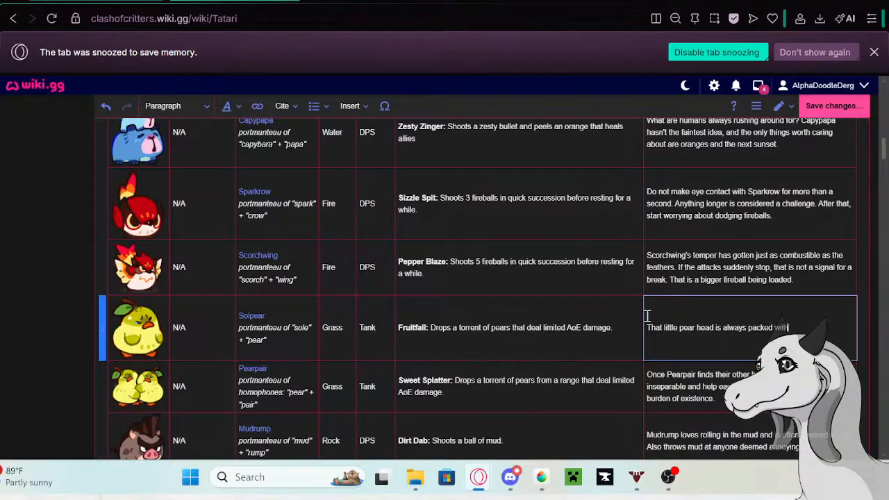
pyautogui.write(' strea')
pyautogui.write('gest worries. Fun')
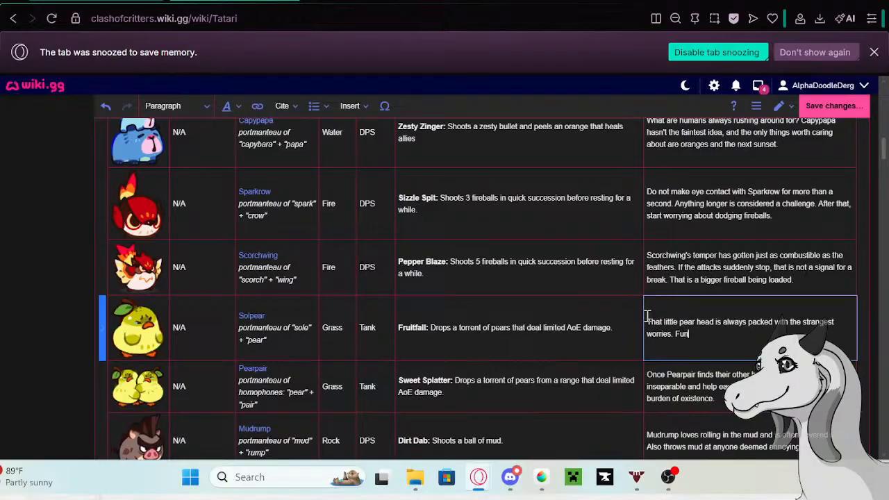
pyautogui.write('ny, considering Solpear')
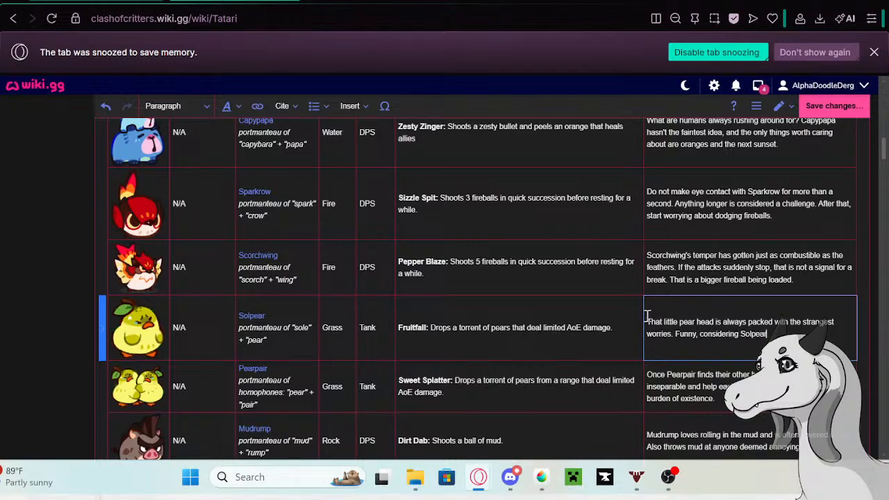
pyautogui.write(' even')
# - Complete Solpear's description with "Funny, considering Solpear never even had a job before."
pyautogui.write('had a job before.')
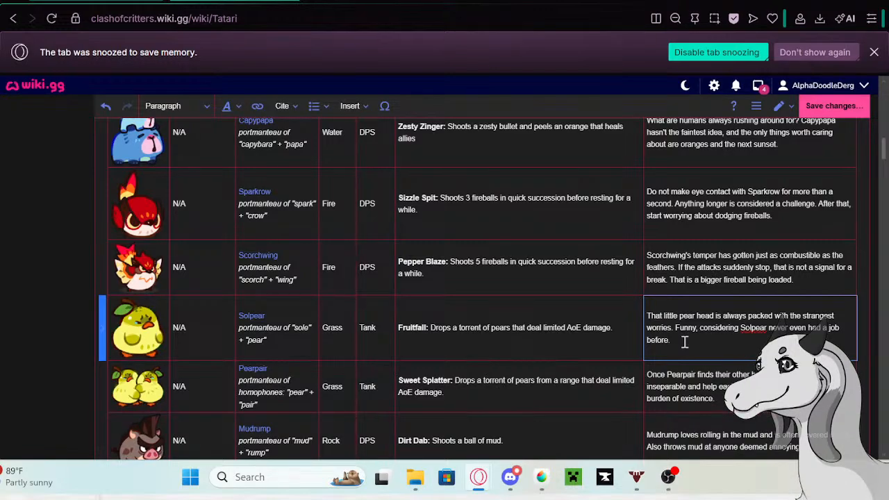
# - Copy Pearpair's old description from its row in the Tatari table and open the Pearpair page in a new tab
pyautogui.click(723, 406)
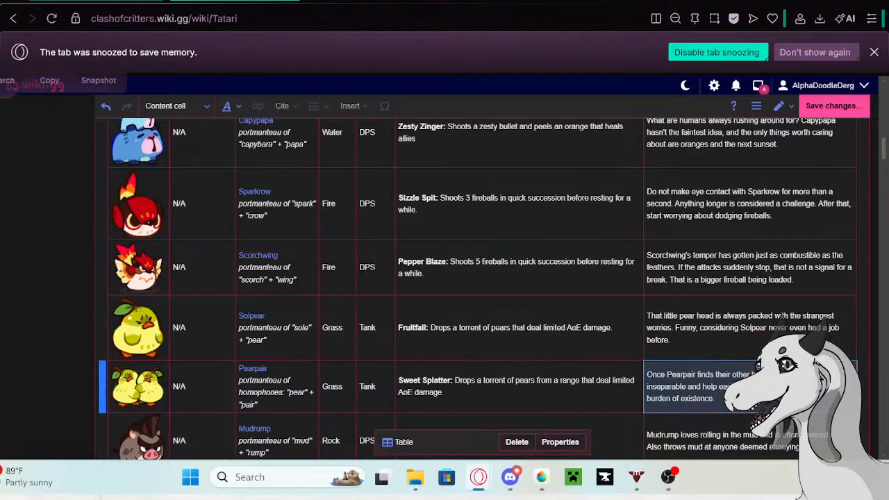
pyautogui.click(722, 406)
pyautogui.moveTo(722, 407); pyautogui.dragTo(650, 377)
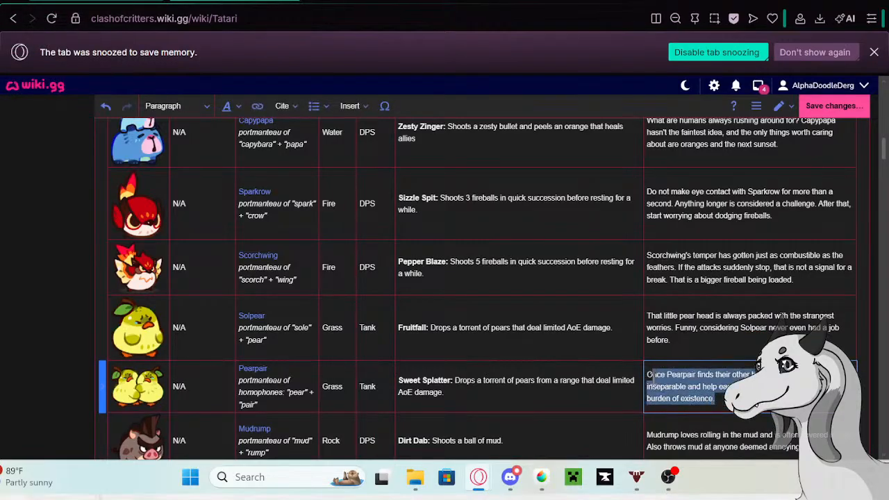
pyautogui.click(254, 369)
pyautogui.rightClick(179, 414)
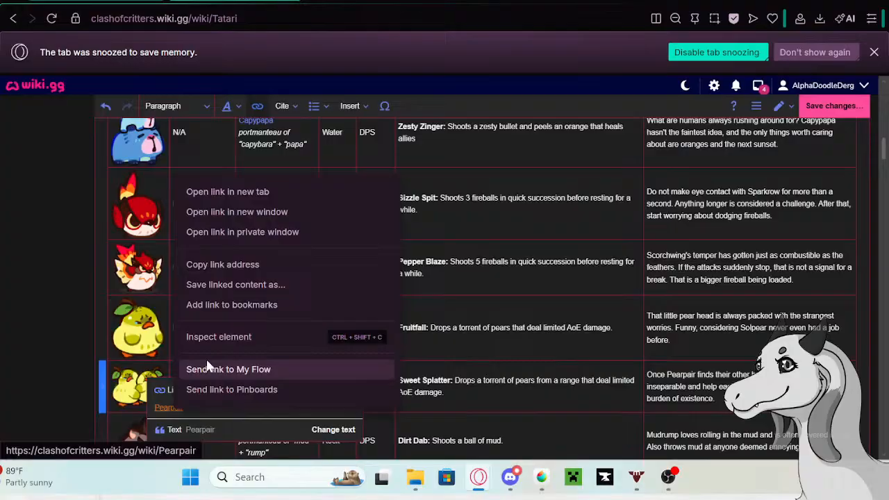
pyautogui.click(231, 198)
pyautogui.click(378, 1)
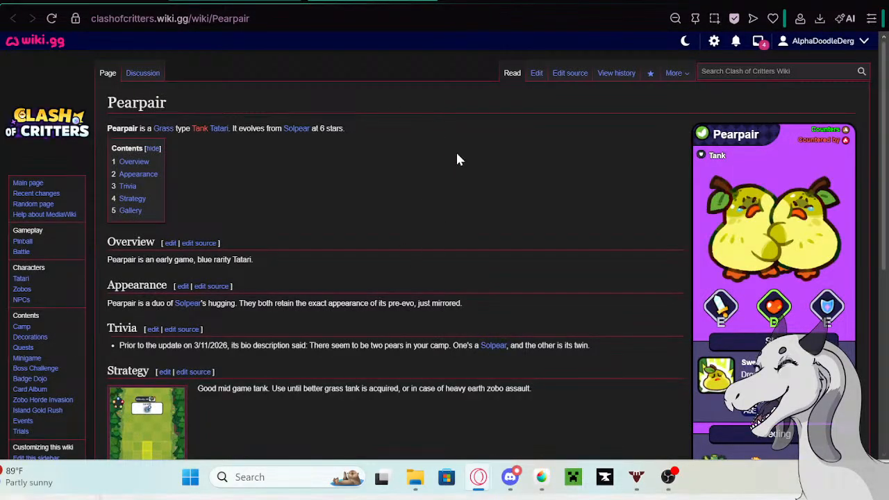
# - Start editing the Pearpair page and paste the copied description as a new bullet at the end of its Trivia list
pyautogui.click(536, 73)
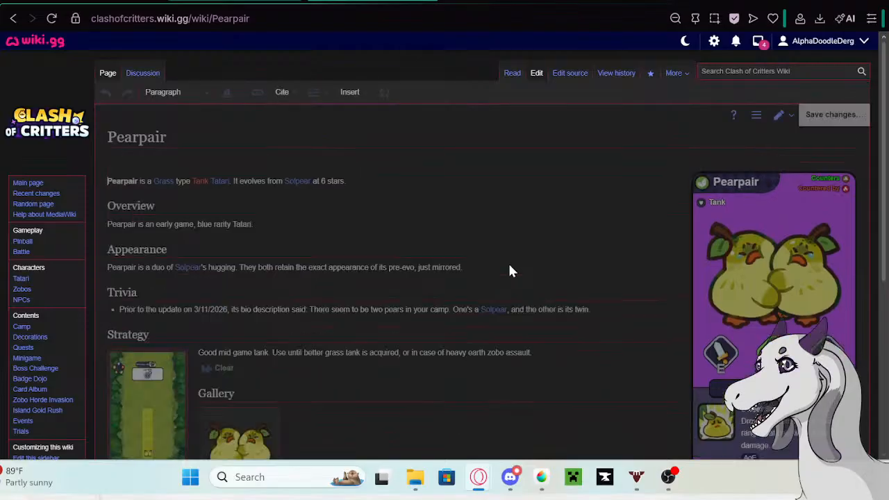
pyautogui.click(601, 312)
pyautogui.press('Return')
pyautogui.hotkey('ctrl', 'v')
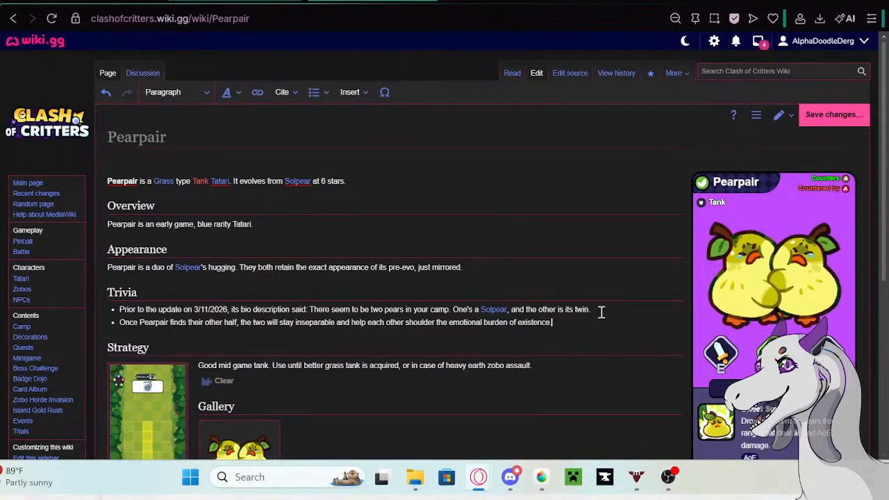
# - Prefix Pearpair's new Trivia bullet with the Google tab's phrase "Prior to the update on 5/13/26 its bio description said:" and save the page
pyautogui.click(236, 1)
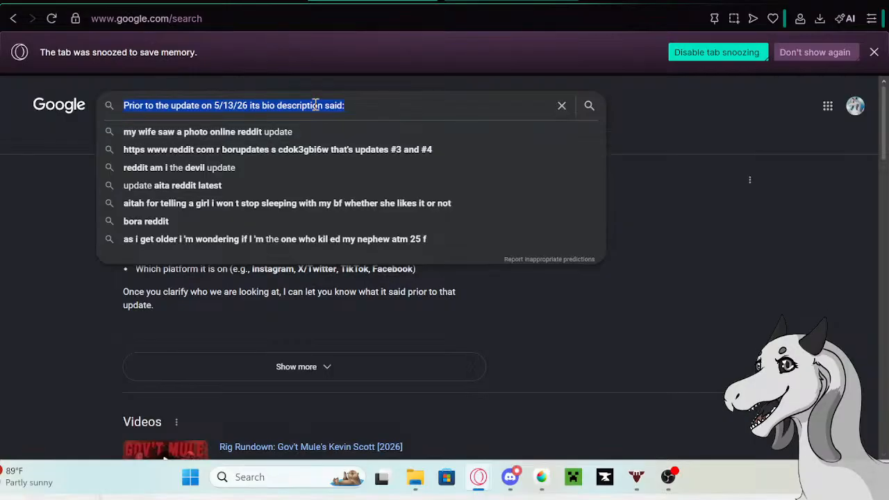
pyautogui.rightClick(316, 104)
pyautogui.click(342, 132)
pyautogui.click(222, 1)
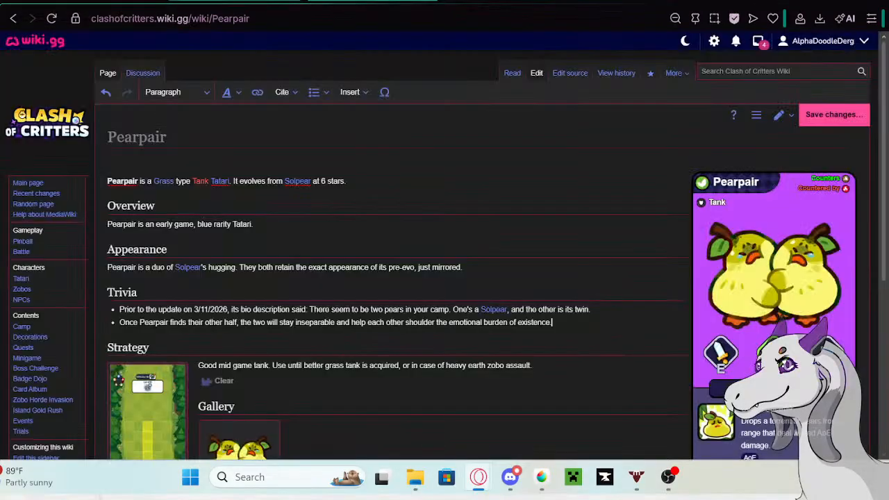
pyautogui.click(121, 327)
pyautogui.hotkey('ctrl', 'v')
pyautogui.click(254, 333)
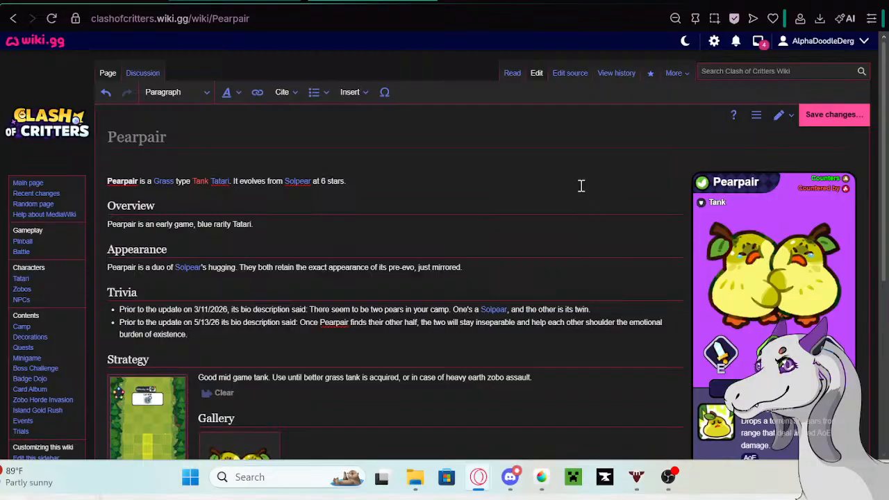
pyautogui.click(830, 118)
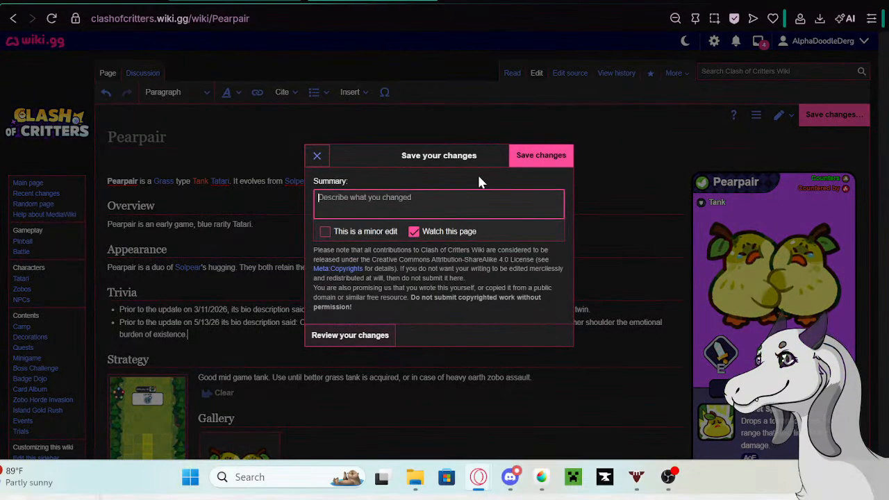
pyautogui.click(532, 163)
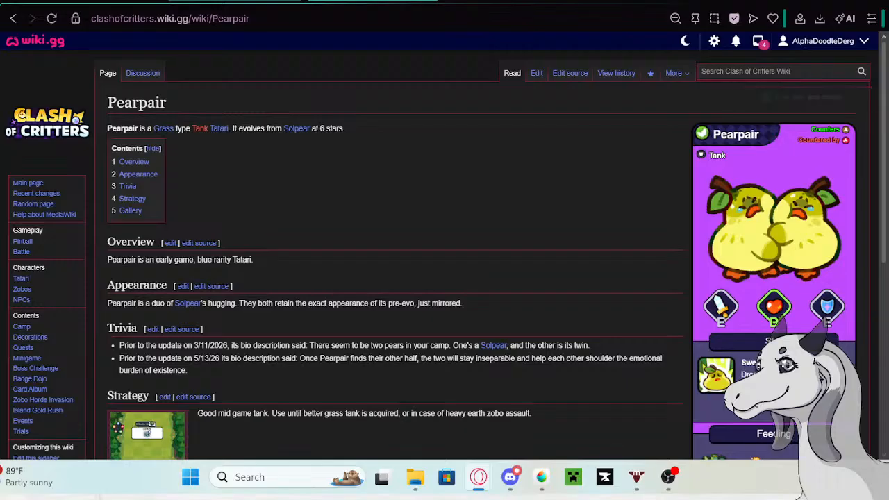
# - Return to the Tatari table being edited and clear Pearpair's old description from its row
pyautogui.click(295, 2)
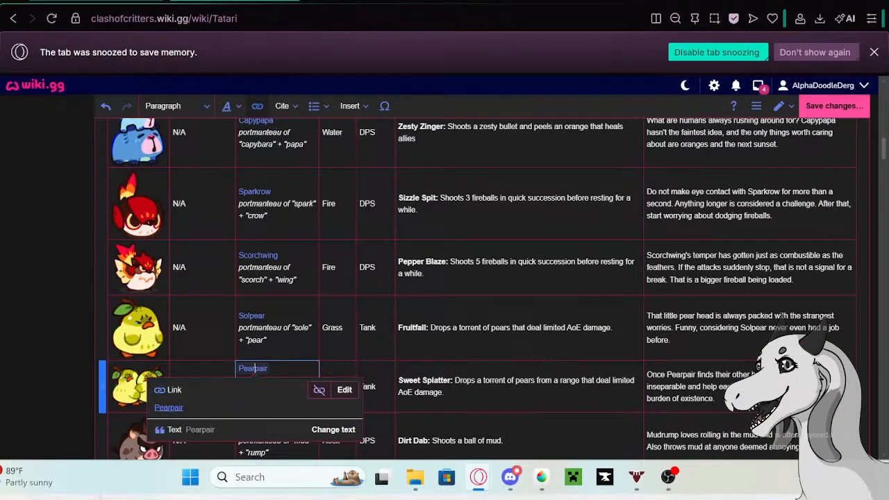
pyautogui.doubleClick(724, 399)
pyautogui.moveTo(724, 399); pyautogui.dragTo(642, 376)
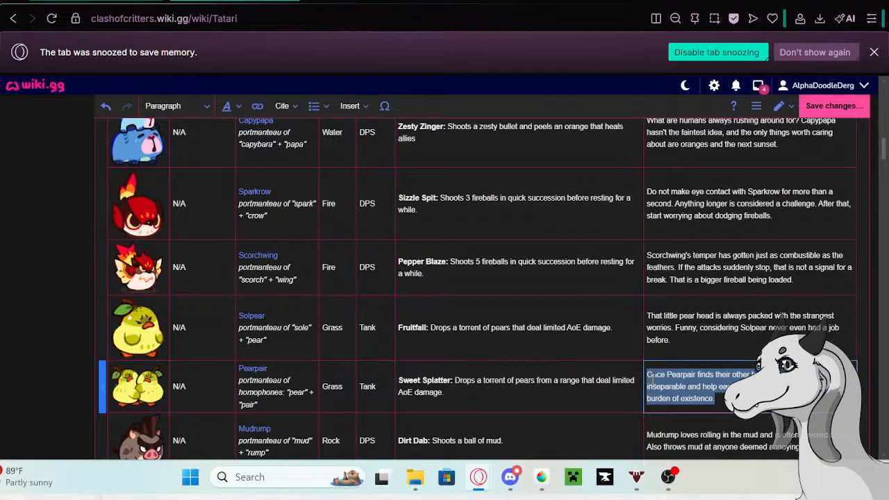
pyautogui.press('BackSpace')
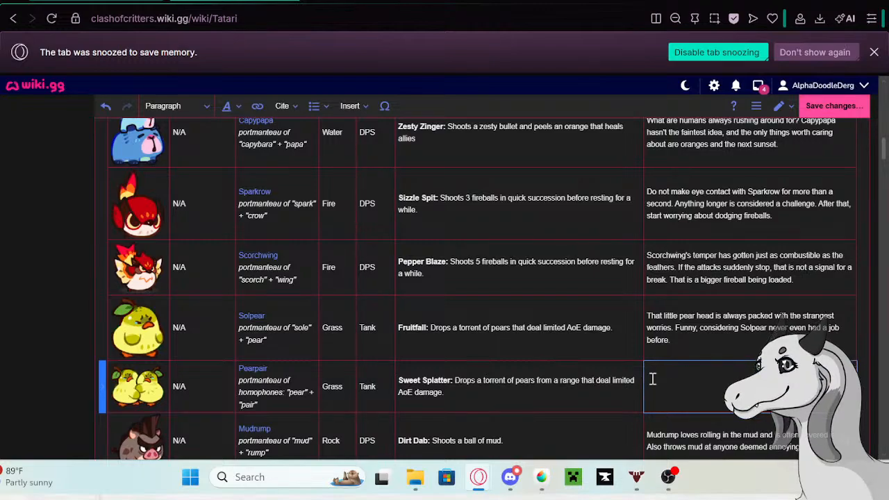
# - Enter Pearpair's new description in its table row: "Two of 'em huddling together did not make things any better. Two heads, double the worries."
pyautogui.write("Two of 'em huddling tog")
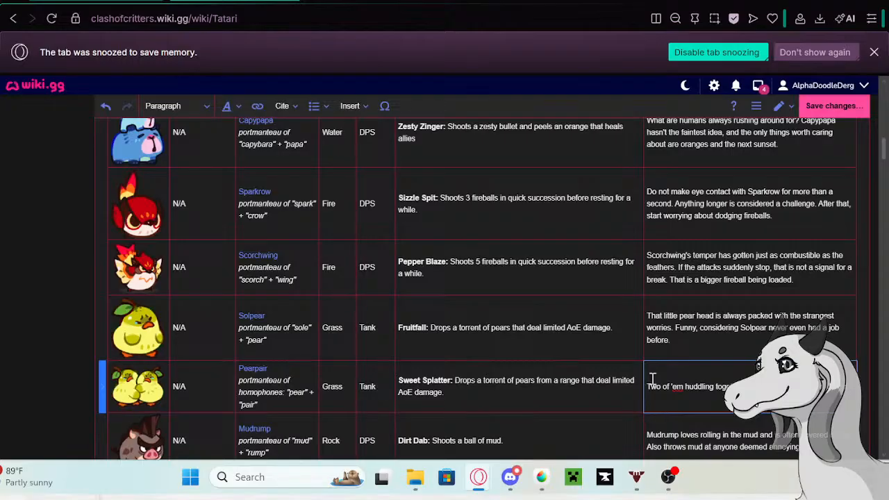
pyautogui.write('Two heads')
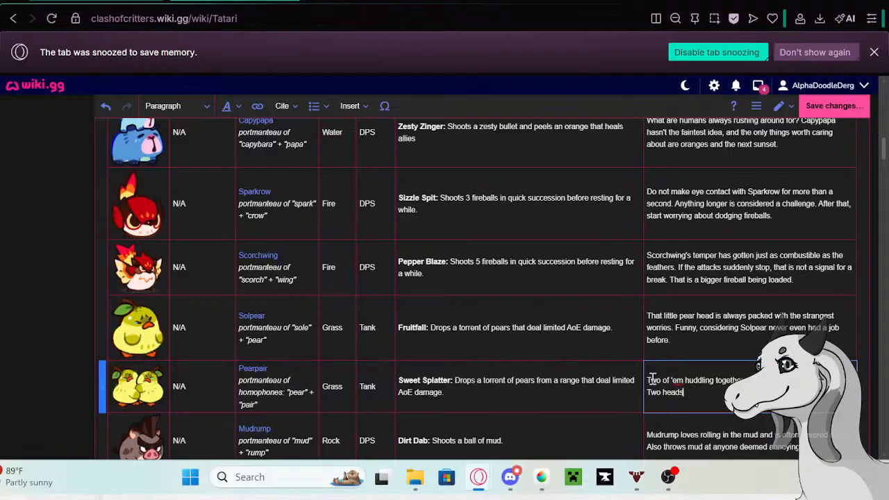
pyautogui.write(', double the worries.')
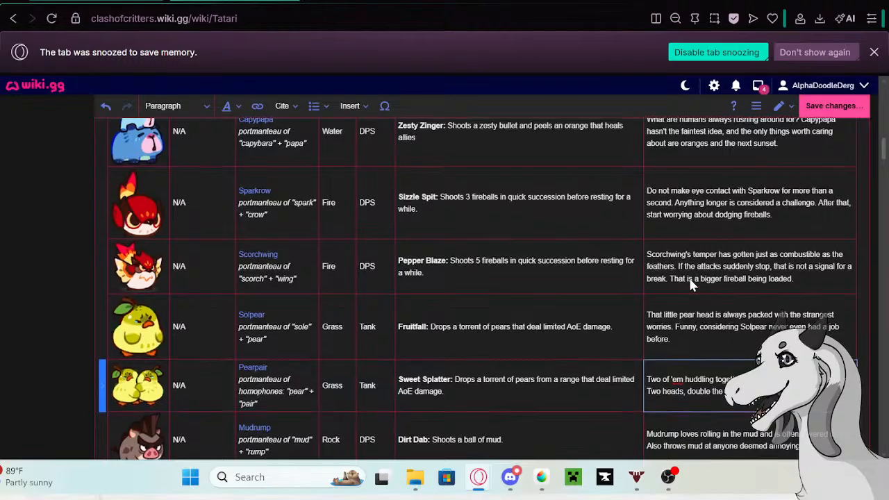
# - Copy Mudrump's old description from its row in the Tatari table and open the Mudrump page in a new tab
pyautogui.scroll(-2, 688, 275)
pyautogui.click(714, 298)
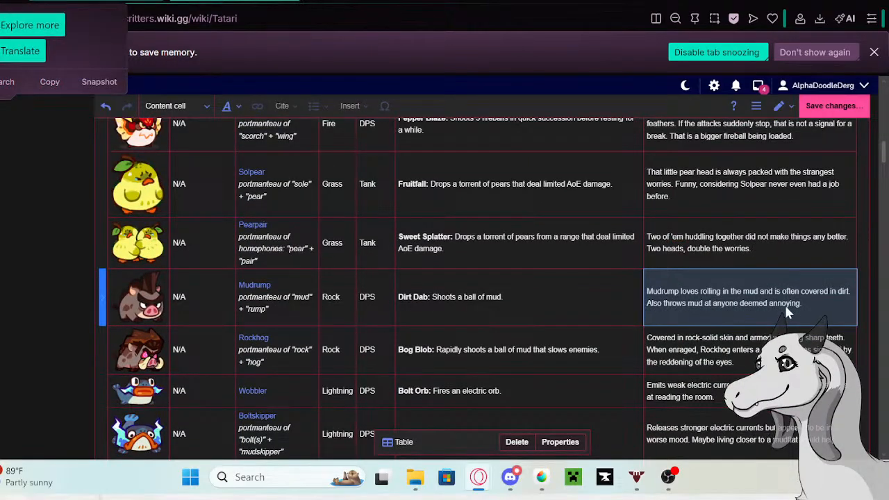
pyautogui.click(828, 305)
pyautogui.moveTo(828, 305); pyautogui.dragTo(651, 287)
pyautogui.hotkey('ctrl', 'c')
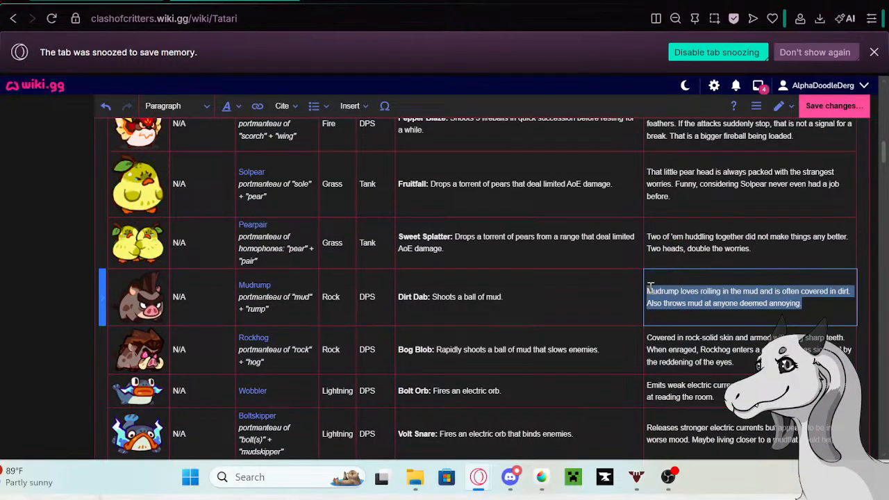
pyautogui.click(254, 286)
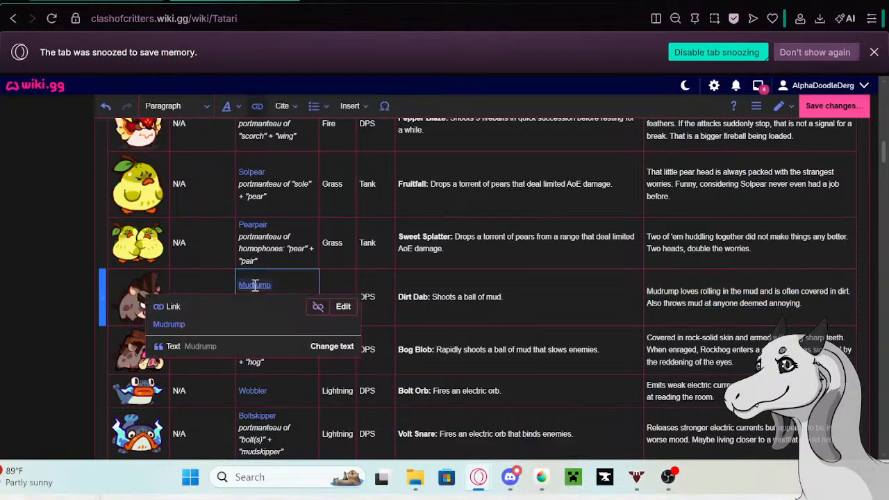
pyautogui.rightClick(179, 320)
pyautogui.click(227, 105)
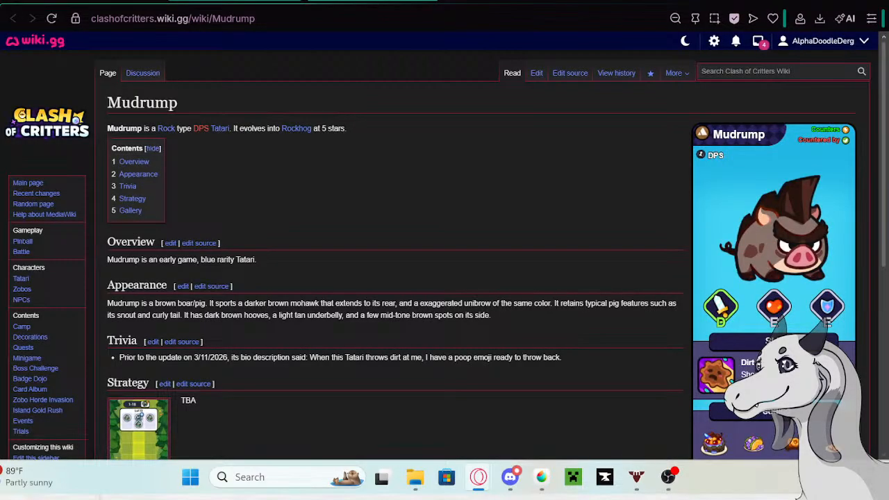
# - Start editing the Mudrump page and paste the copied description as a new bullet at the end of its Trivia list
pyautogui.click(537, 73)
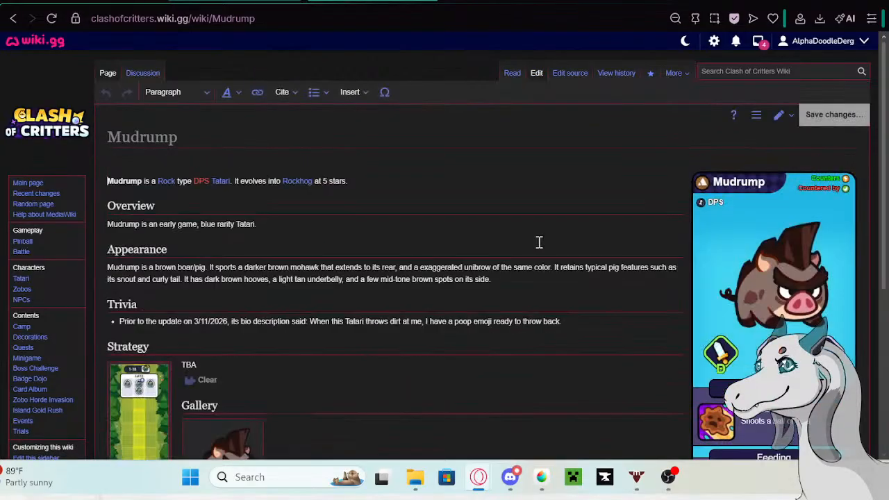
pyautogui.click(589, 324)
pyautogui.press('Return')
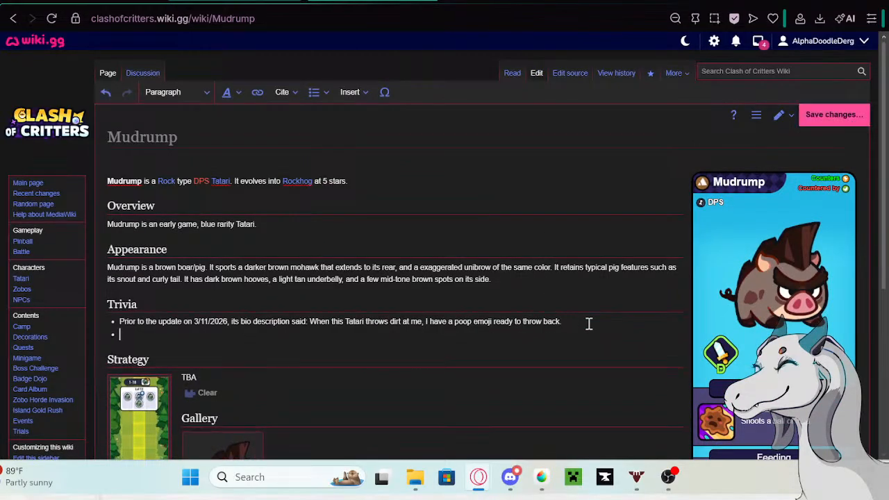
pyautogui.hotkey('ctrl', 'v')
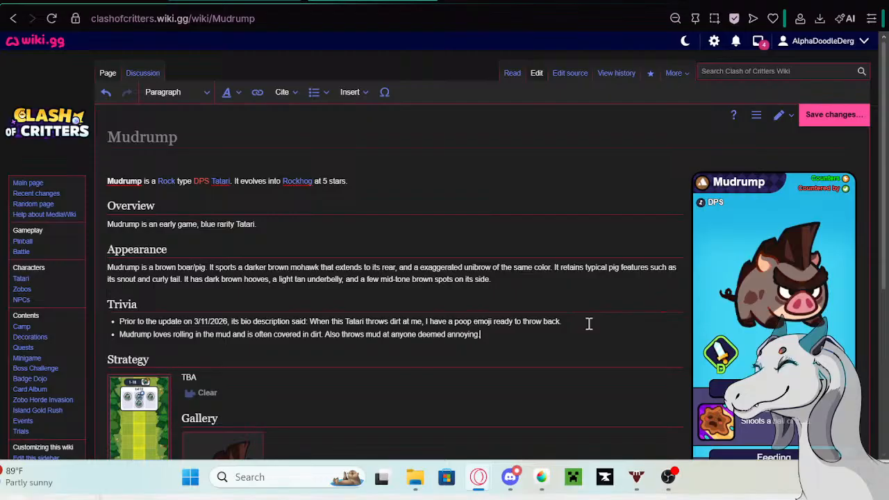
# - Prefix Mudrump's new Trivia bullet with the Google tab's phrase "Prior to the update on 5/13/26 its bio description said:" and save the page
pyautogui.click(506, 2)
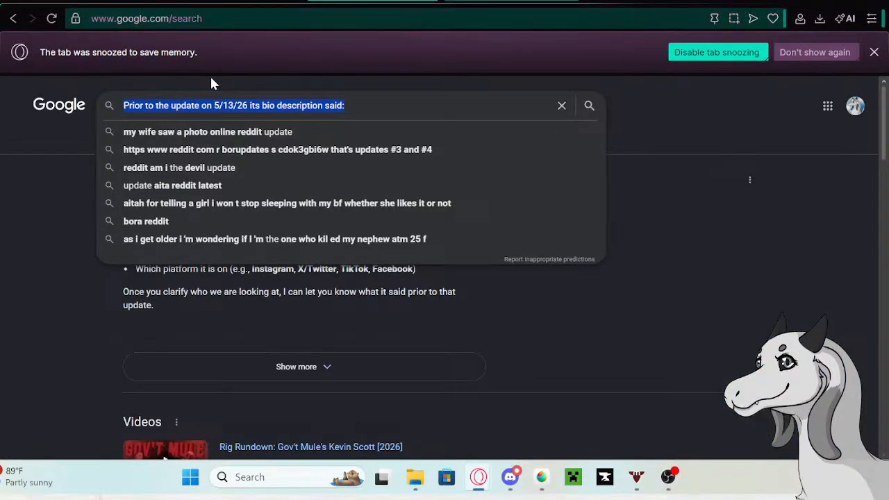
pyautogui.rightClick(233, 109)
pyautogui.click(248, 131)
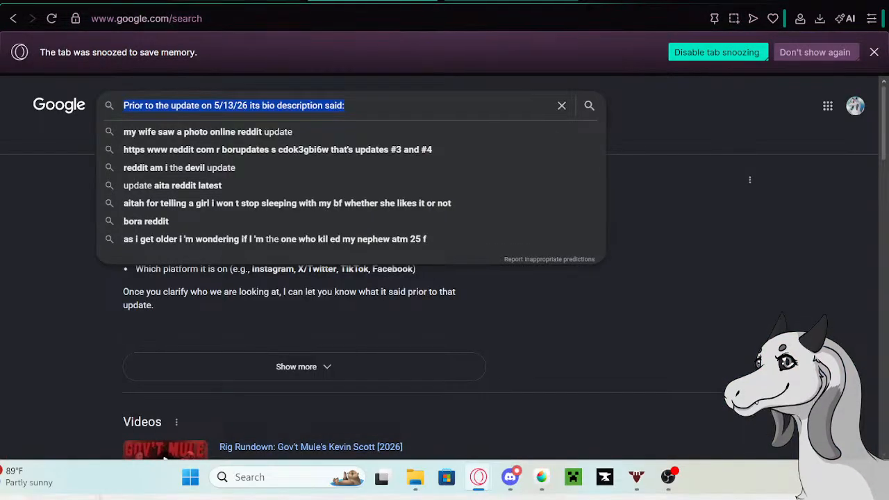
pyautogui.click(372, 1)
pyautogui.click(120, 334)
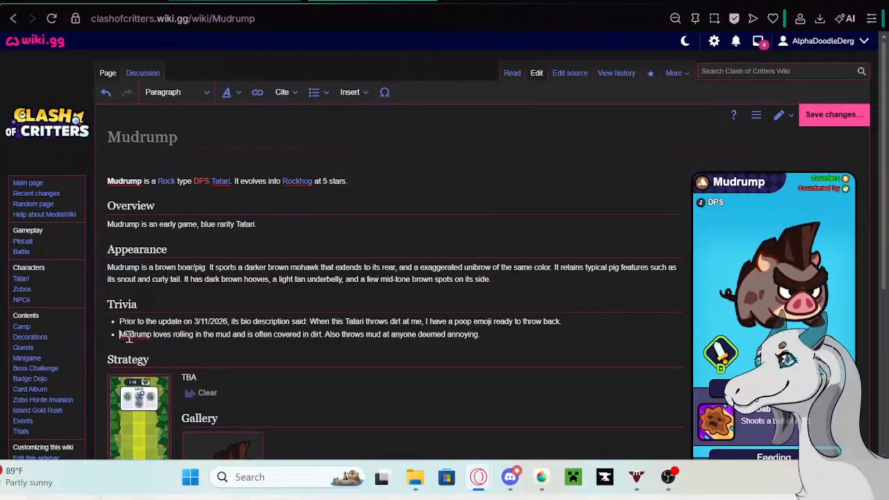
pyautogui.write('Prior to the update on 5/13/26 its bio description said:')
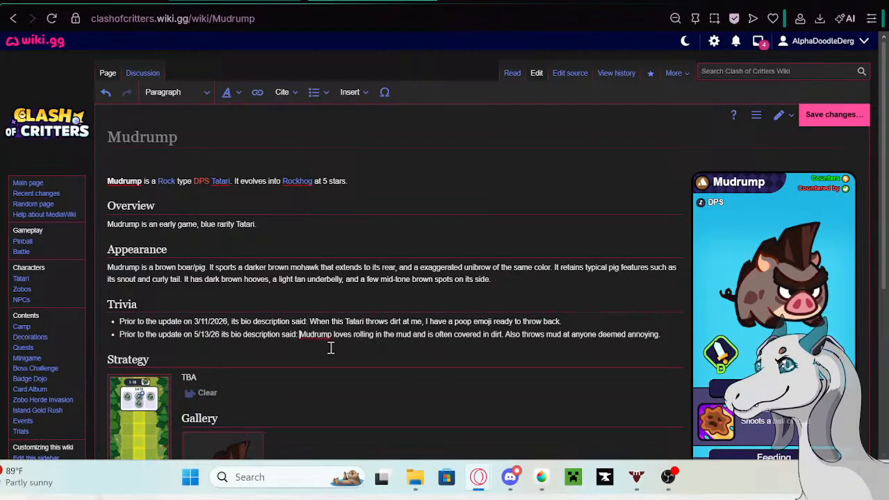
pyautogui.click(660, 335)
pyautogui.click(841, 116)
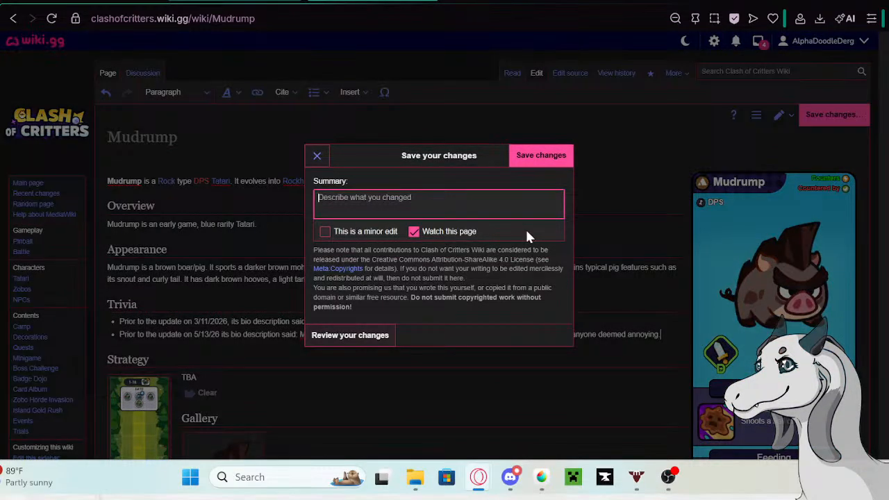
pyautogui.click(559, 156)
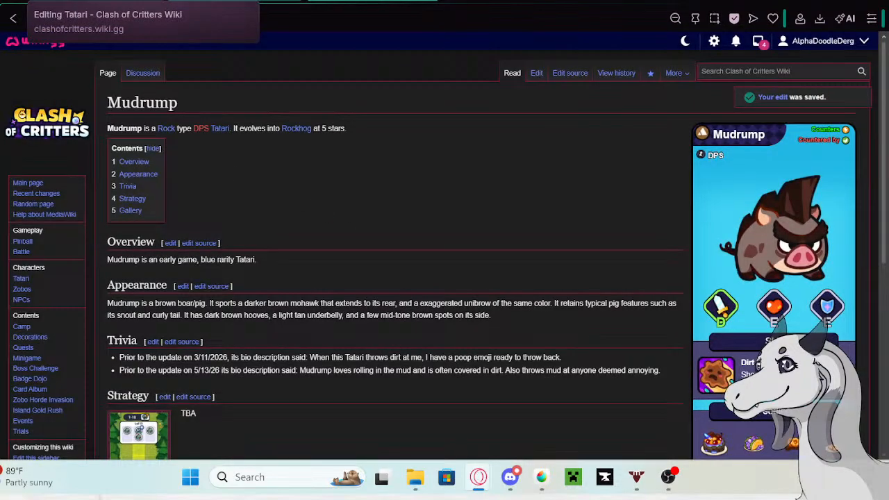
# - Return to the Tatari table being edited and clear Mudrump's old description from its row
pyautogui.click(139, 3)
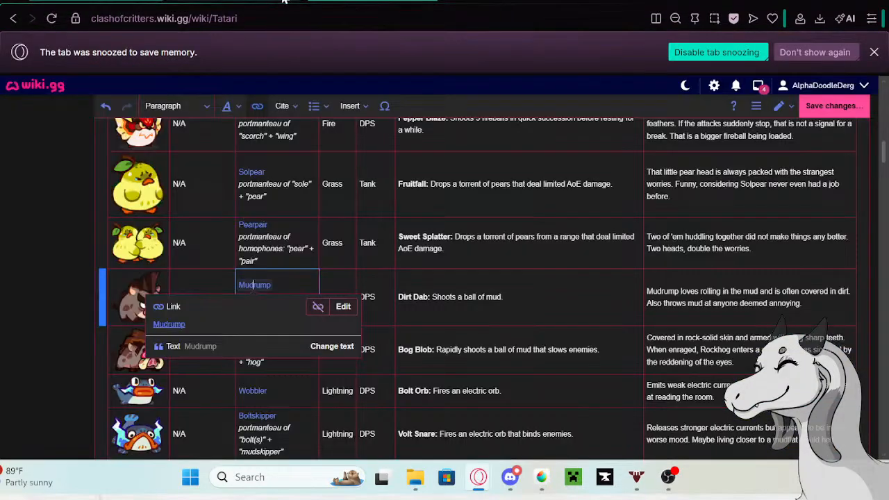
pyautogui.click(786, 304)
pyautogui.doubleClick(786, 304)
pyautogui.moveTo(758, 304); pyautogui.dragTo(649, 285)
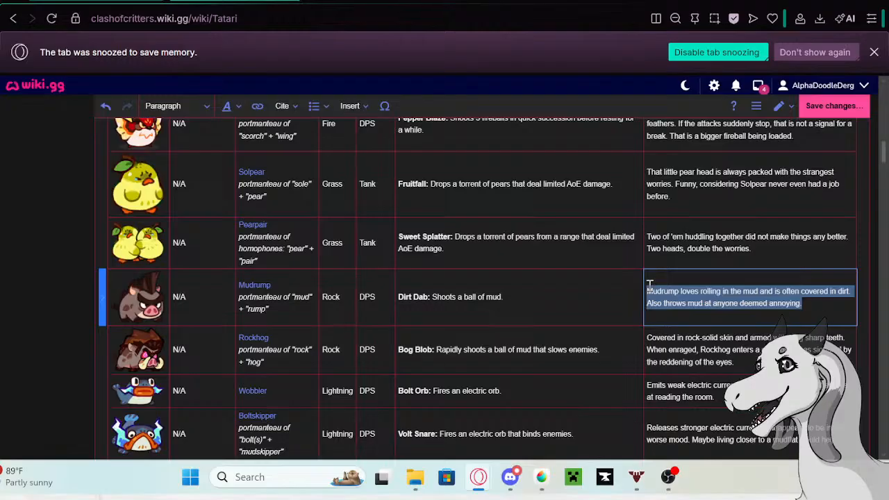
pyautogui.press('BackSpace')
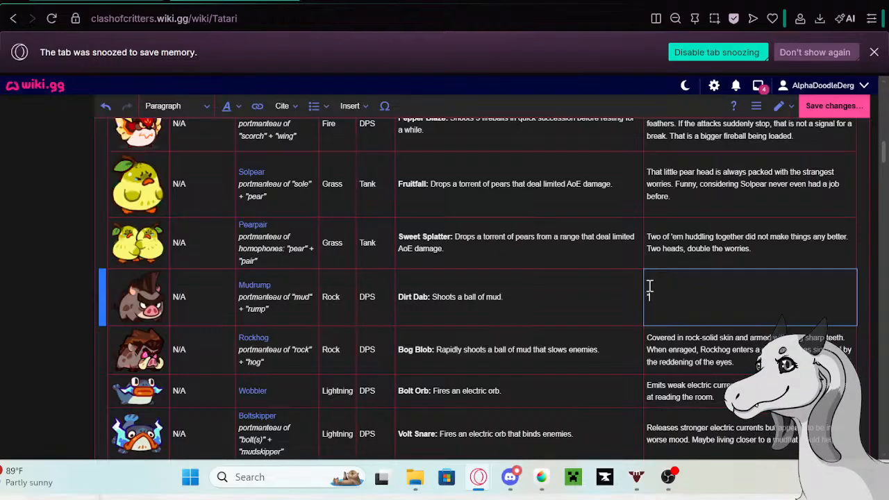
# - Enter Mudrump's new description: "The perfect Mudrump life: mud, rolling in mud, pelting anyone annoying with mud—did i mention more mud?" — Mudrump's personal creed
pyautogui.write('"The perfect Mudrump ')
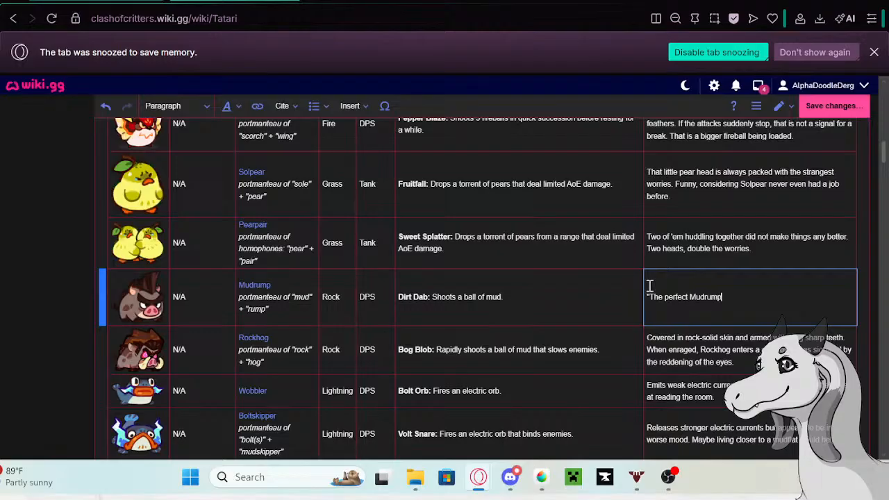
pyautogui.write('life. mud, rolling in')
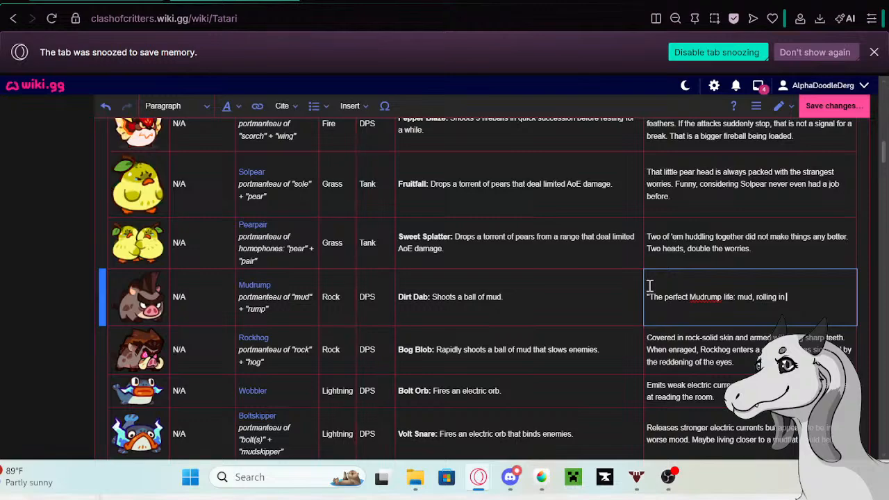
pyautogui.write(' mud, pelting anyone annoying')
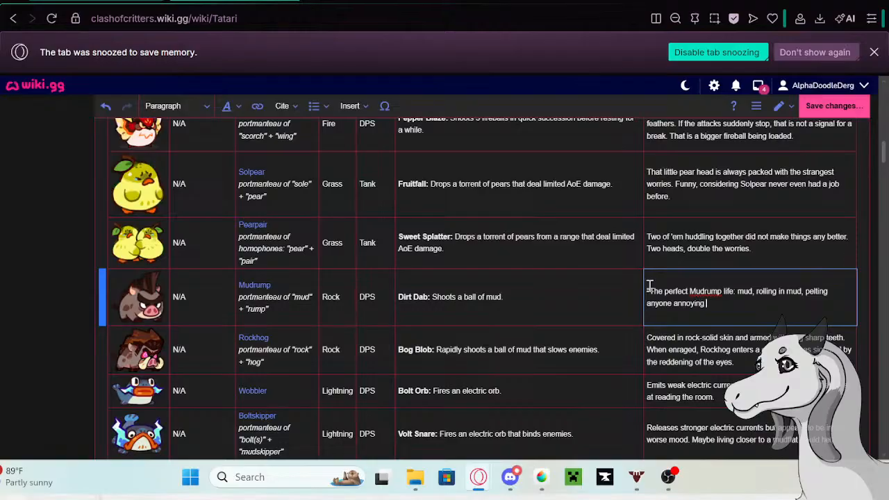
pyautogui.write(' with mud—did i ment')
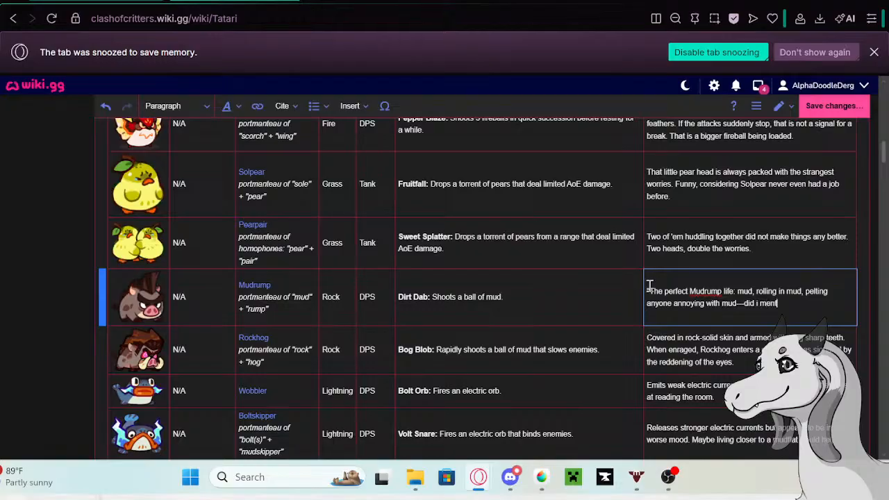
pyautogui.write('ion more mud?" — Mudrump')
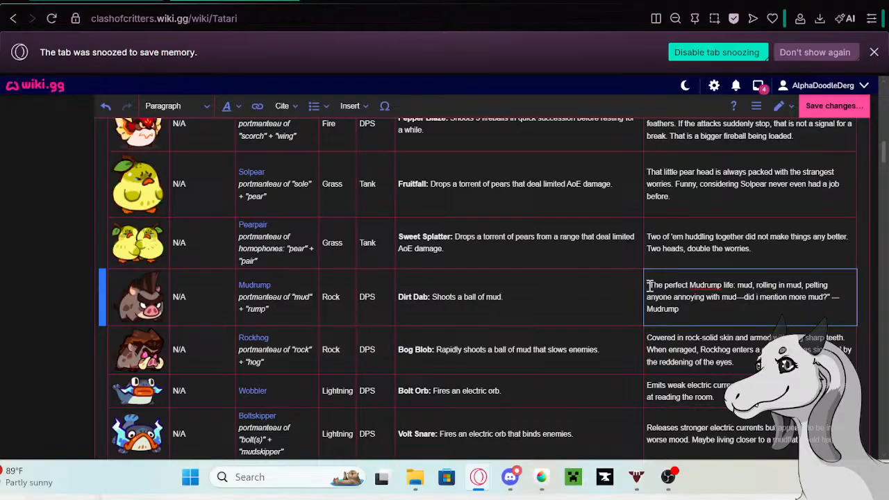
pyautogui.write("'s personal creed.")
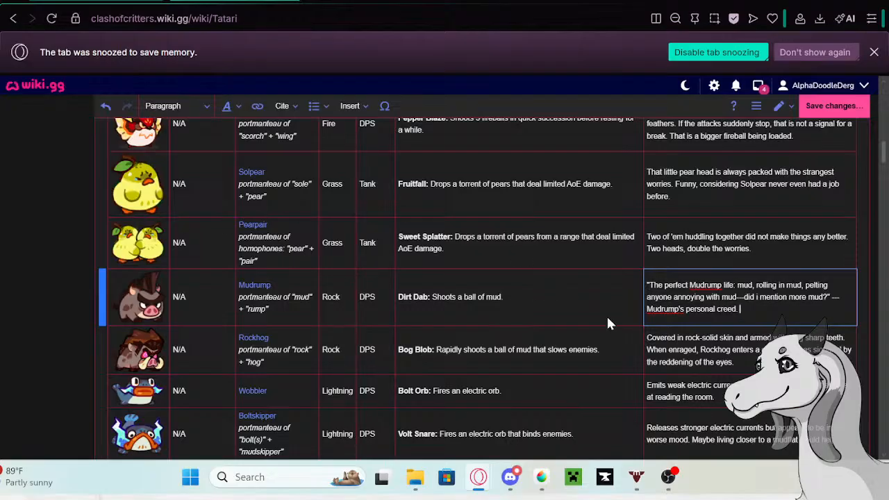
# - Copy Rockhog's old description from its row in the Tatari table and open the Rockhog page in a new tab
pyautogui.click(740, 363)
pyautogui.doubleClick(743, 363)
pyautogui.moveTo(743, 364); pyautogui.dragTo(647, 336)
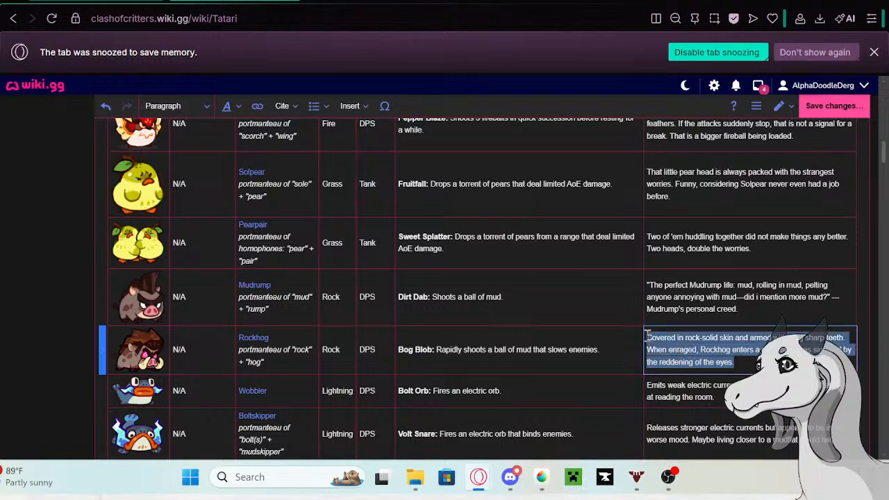
pyautogui.click(261, 341)
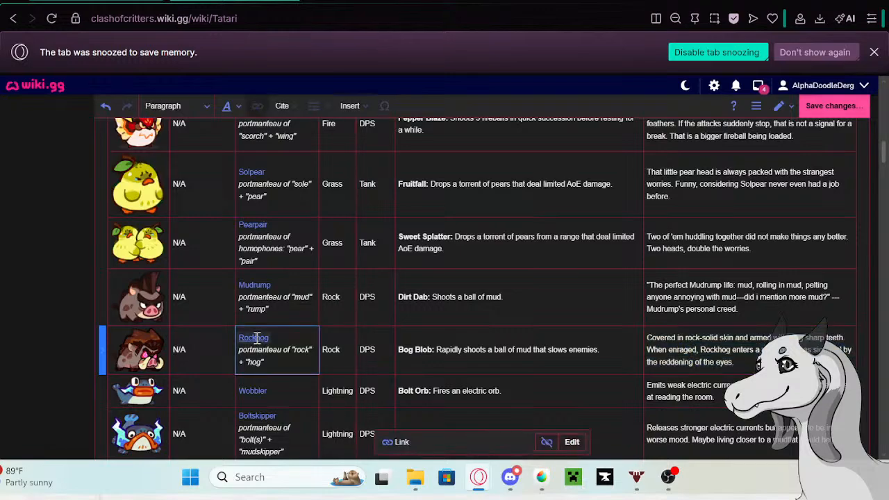
pyautogui.rightClick(174, 376)
pyautogui.click(208, 158)
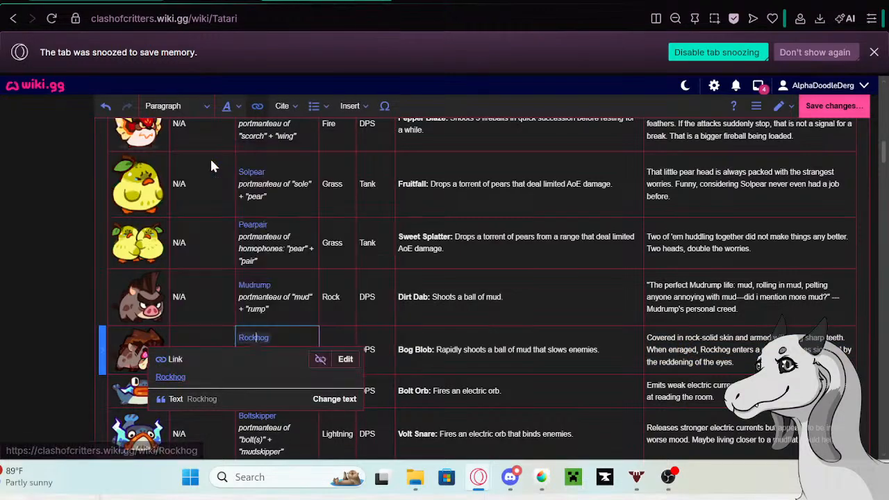
pyautogui.click(372, 1)
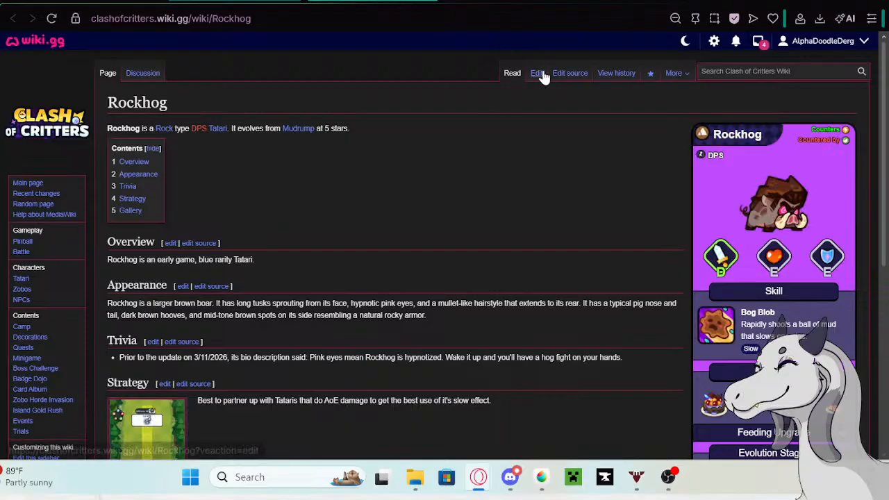
# - Start editing the Rockhog page and paste the copied description as a new bullet at the end of its Trivia list
pyautogui.click(536, 74)
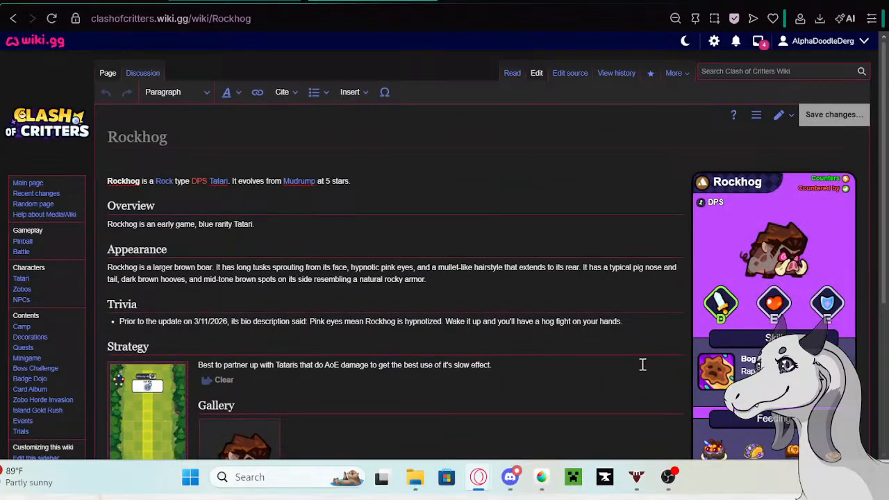
pyautogui.click(637, 320)
pyautogui.press('Return')
pyautogui.write('Covered in rock solid skin and armed with long sharp teeth. When enraged, Rockhog enters a state of fury as signaled by the reddening of its eyes.')
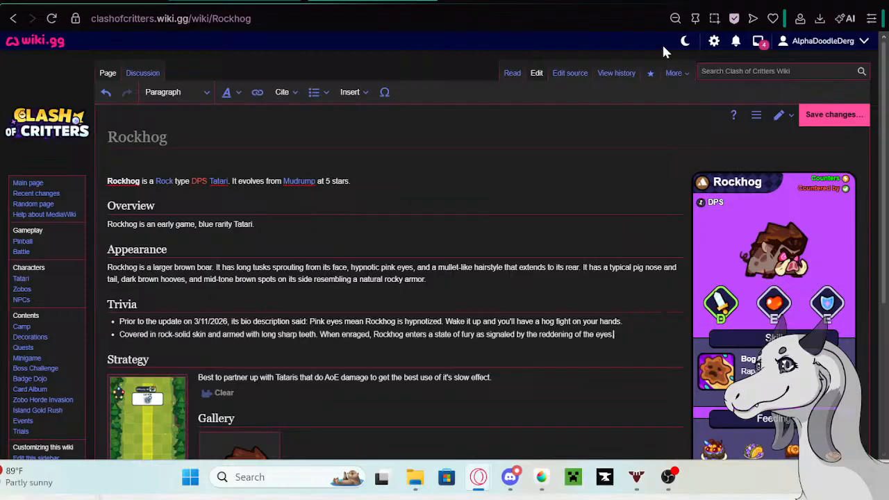
# - Prefix Rockhog's new Trivia bullet with the Google tab's phrase "Prior to the update on 5/13/26 its bio description said:" and save the page
pyautogui.click(511, 1)
pyautogui.tripleClick(275, 97)
pyautogui.rightClick(276, 107)
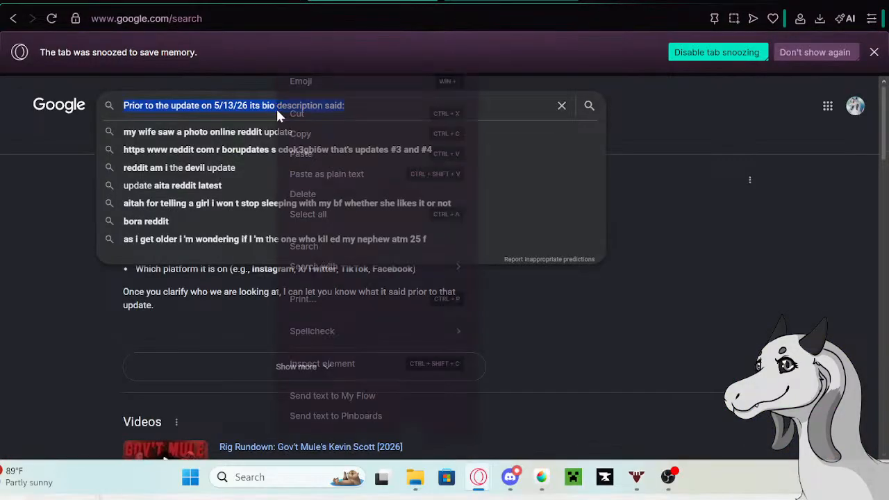
pyautogui.click(309, 133)
pyautogui.hotkey('ctrl', 'Tab')
pyautogui.click(120, 334)
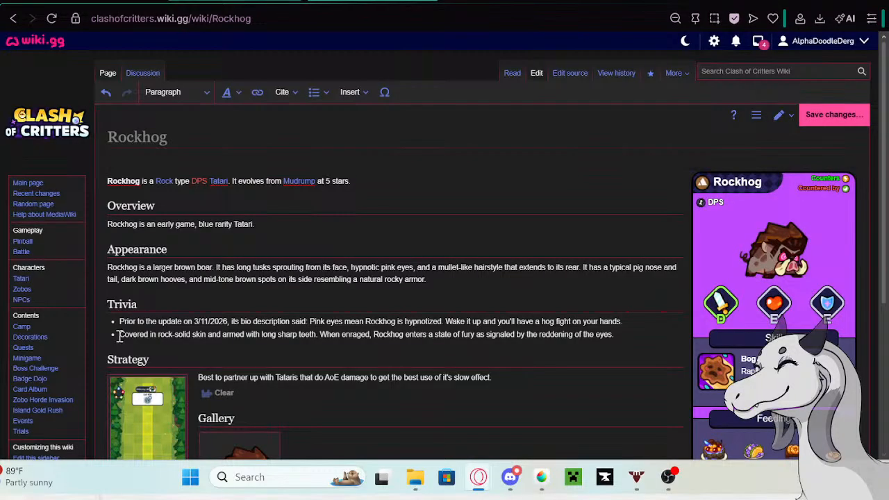
pyautogui.hotkey('ctrl', 'v')
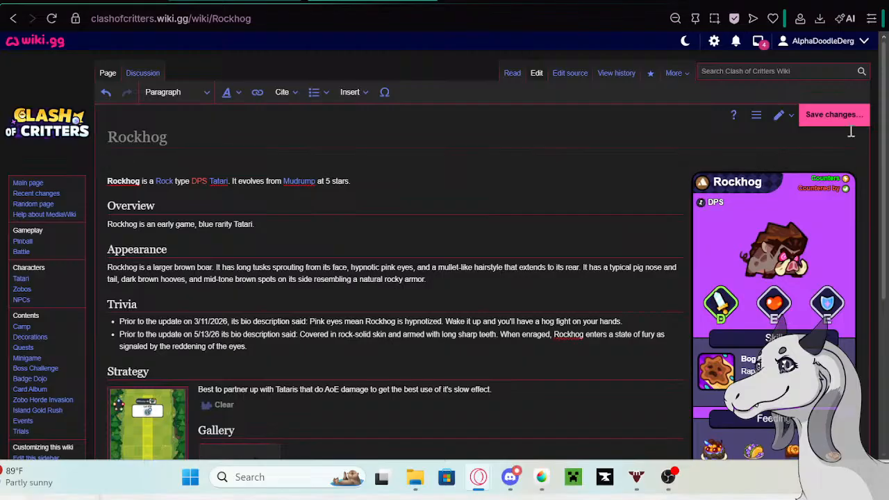
pyautogui.click(833, 115)
pyautogui.click(539, 158)
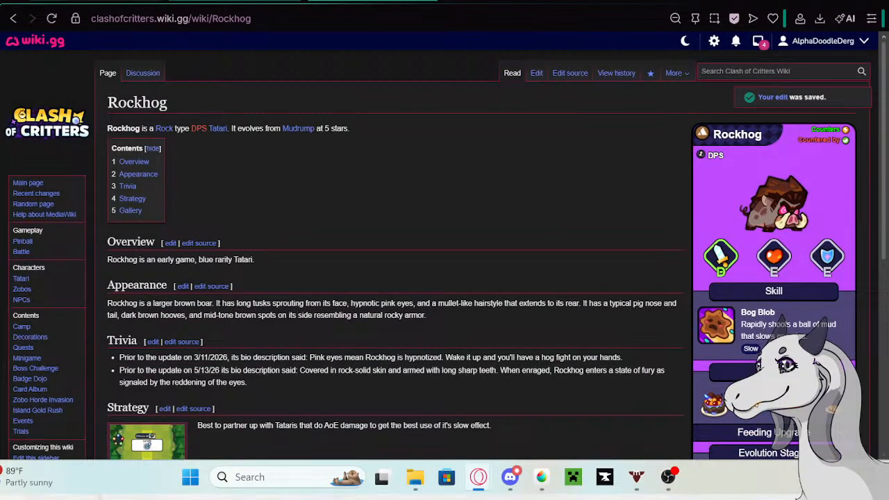
# - Replace Rockhog's table description with "In desperate attempts to dodge Rockhog's filthy mud balls, unlucky opponents have been forced to master the art of side-stepping"
pyautogui.click(98, 1)
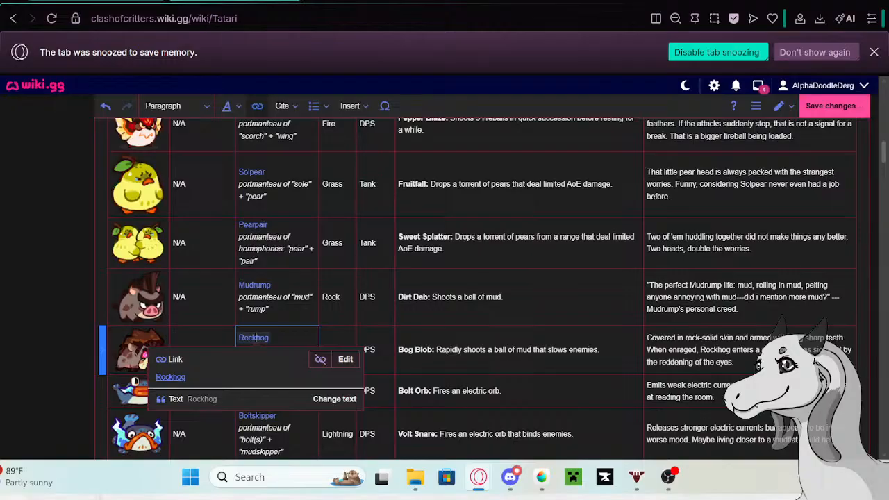
pyautogui.click(736, 362)
pyautogui.moveTo(736, 362); pyautogui.dragTo(648, 340)
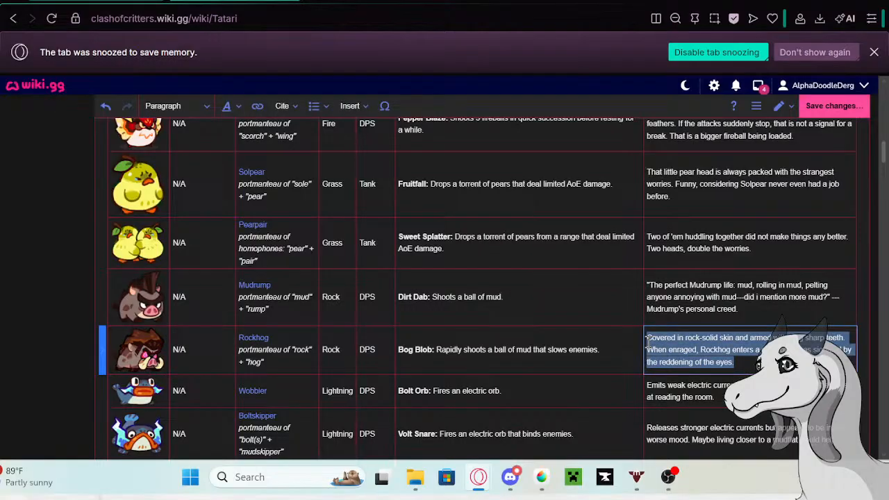
pyautogui.press('BackSpace')
pyautogui.write('In des')
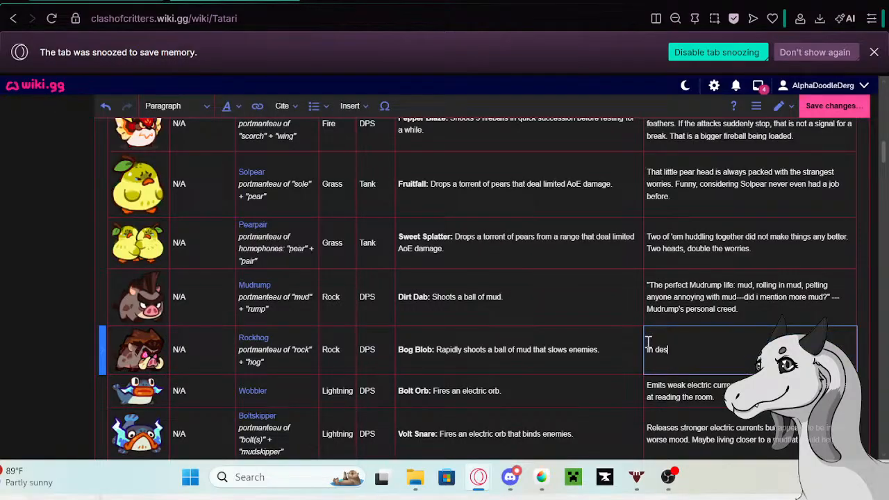
pyautogui.write('perate attempts to dodge R')
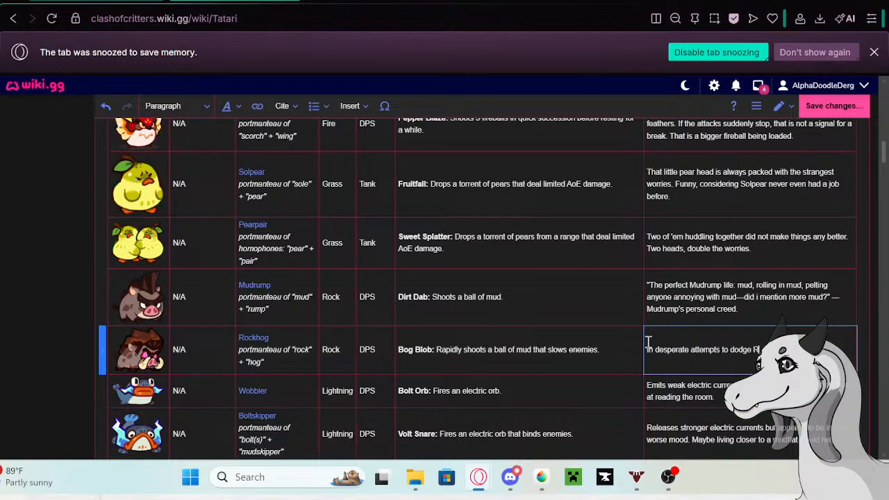
pyautogui.write('oc… m')
pyautogui.write('ud')
pyautogui.write(' balls, unluck')
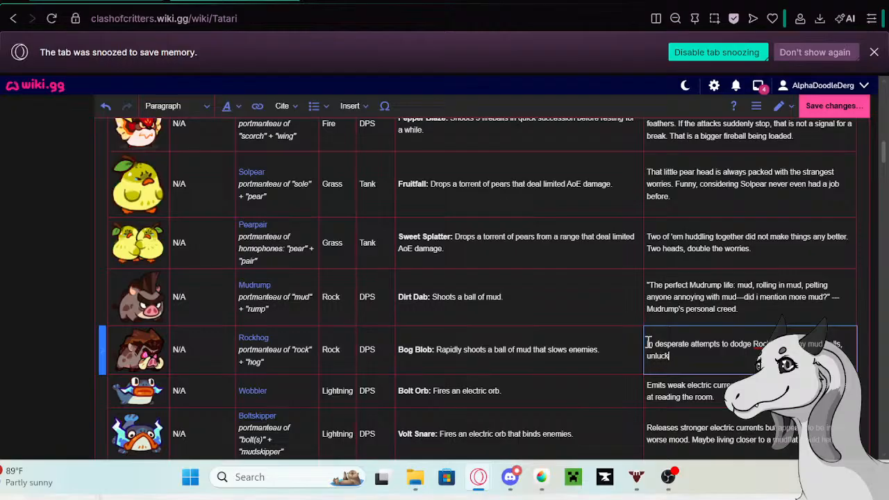
pyautogui.write('y opponents have been for')
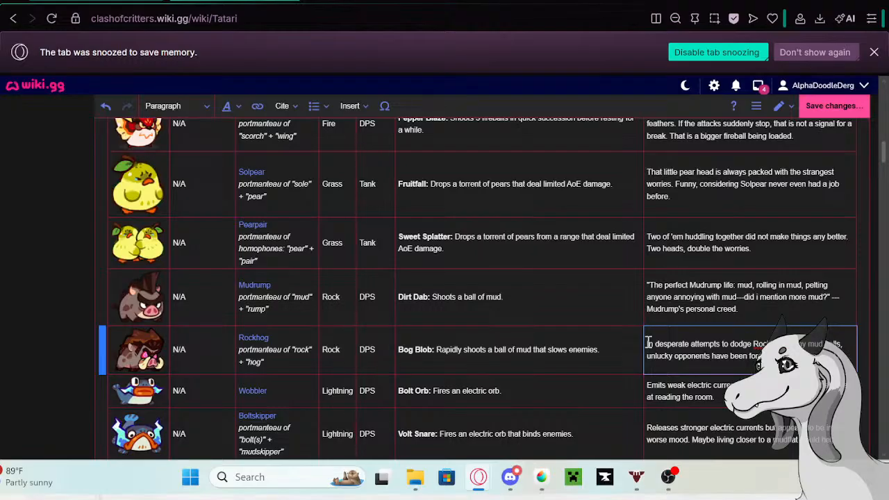
pyautogui.write('side-')
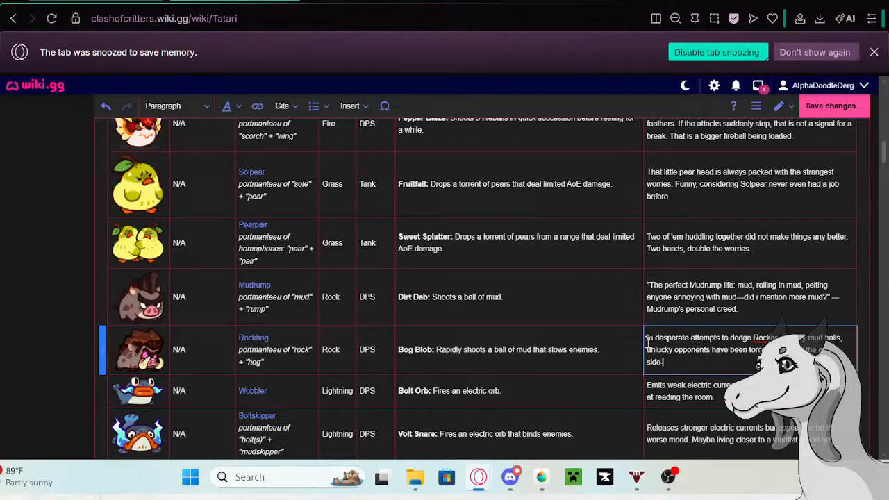
pyautogui.write('stepping. From a distance,')
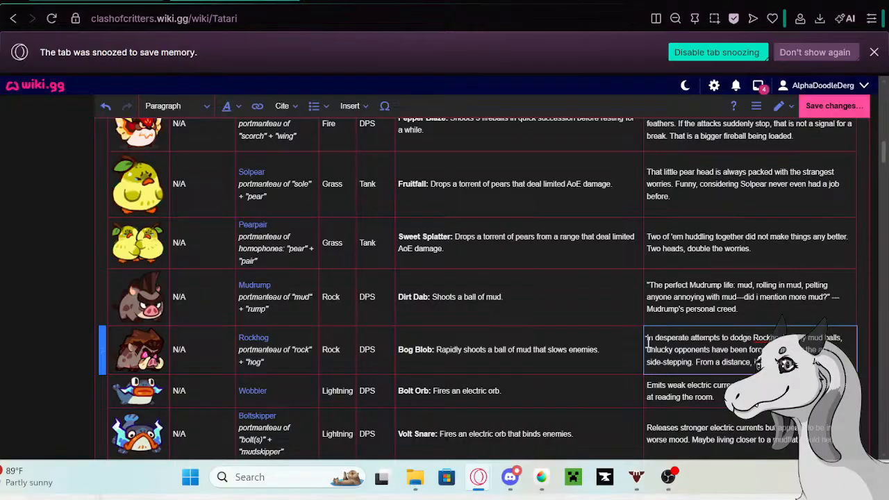
# - Complete Rockhog's description with a second sentence: "From a distance, it almost looks like everyone is swaying along to the beat."
pyautogui.write('is')
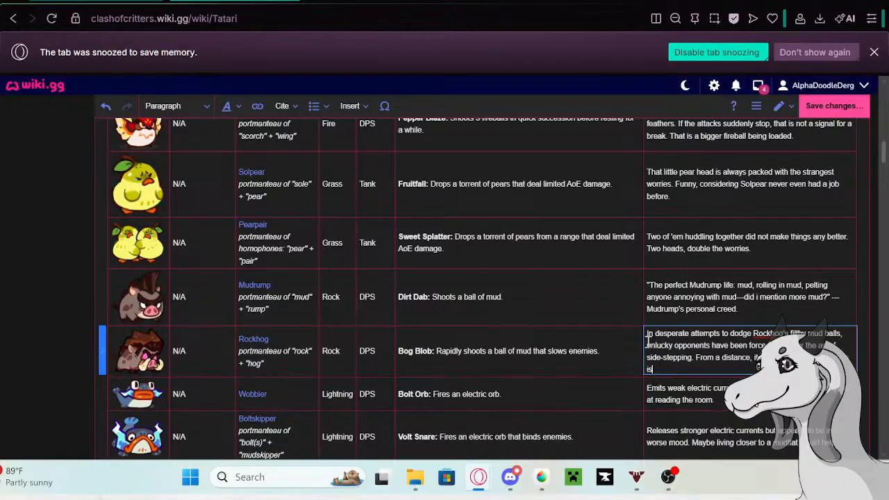
pyautogui.write(' swayin')
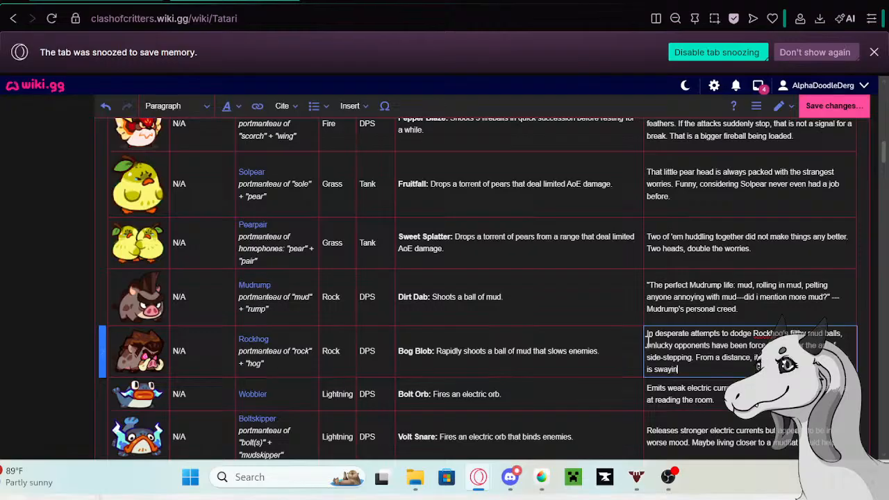
pyautogui.write('g along to the beat.')
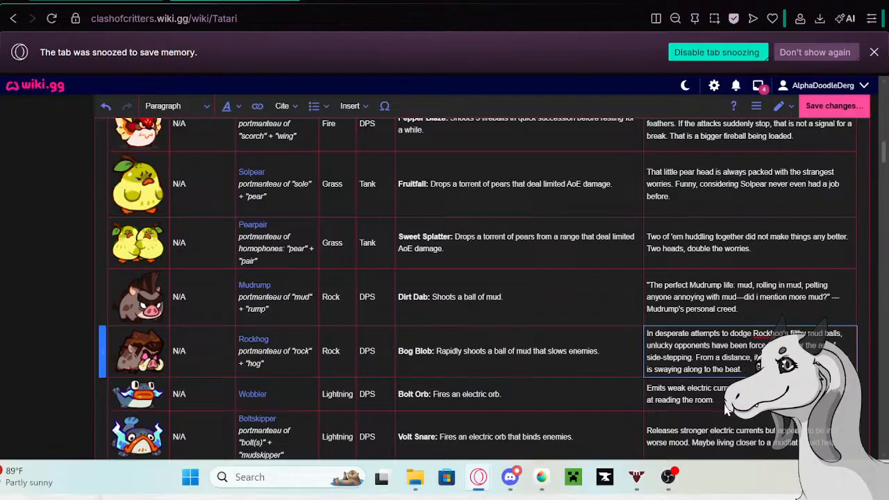
# - Copy Wobbler's old description from its row in the Tatari table and open the Wobbler page in a new tab
pyautogui.click(728, 409)
pyautogui.moveTo(723, 400); pyautogui.dragTo(648, 389)
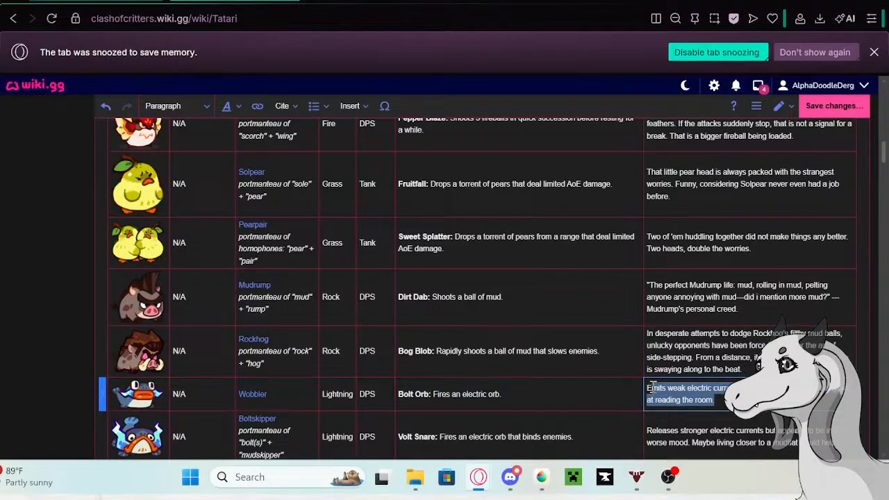
pyautogui.click(684, 400)
pyautogui.scroll(-2, 701, 313)
pyautogui.click(723, 257)
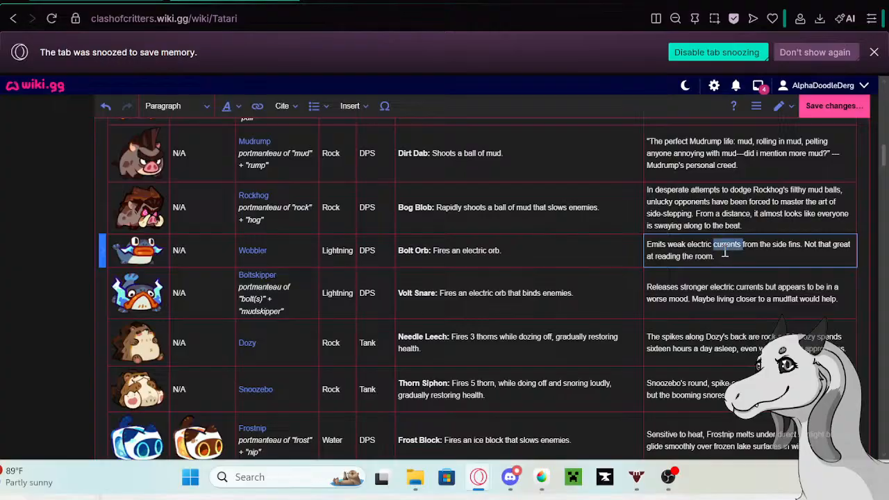
pyautogui.moveTo(724, 257); pyautogui.dragTo(646, 244)
pyautogui.hotkey('ctrl', 'c')
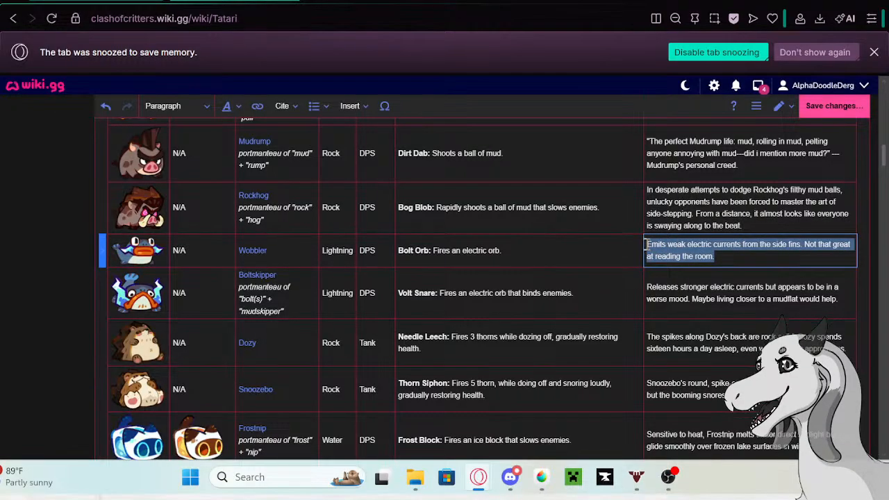
pyautogui.click(248, 254)
pyautogui.click(249, 247)
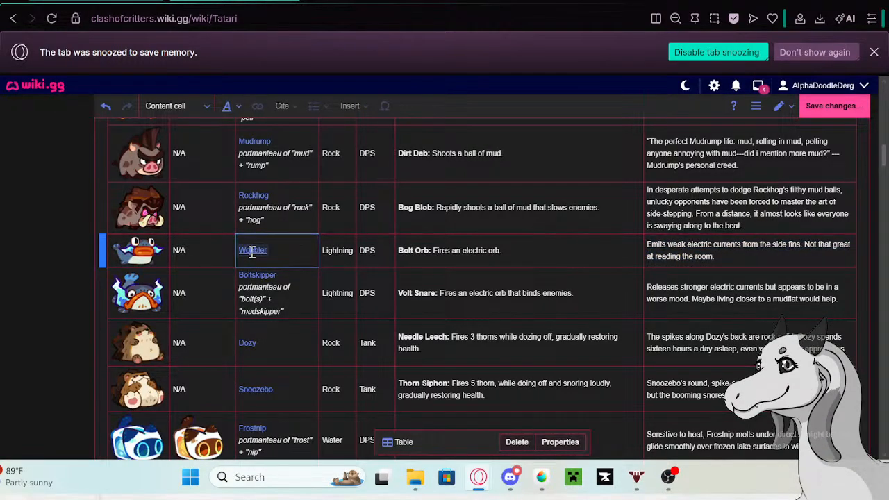
pyautogui.rightClick(164, 282)
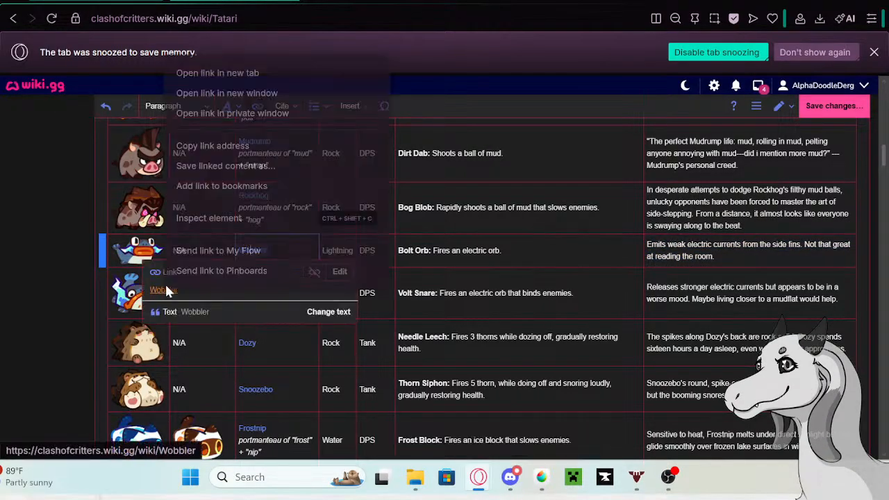
pyautogui.click(198, 73)
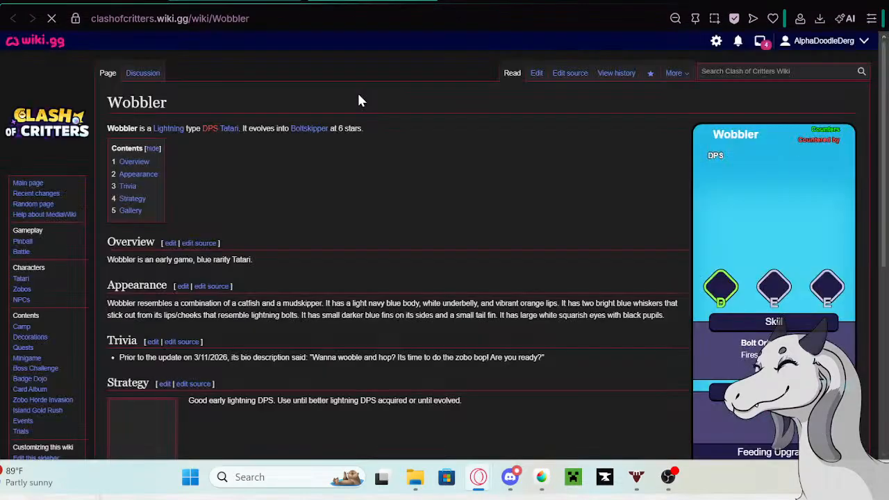
# - Start editing the Wobbler page and paste the copied description as a new bullet at the end of its Trivia list
pyautogui.click(536, 73)
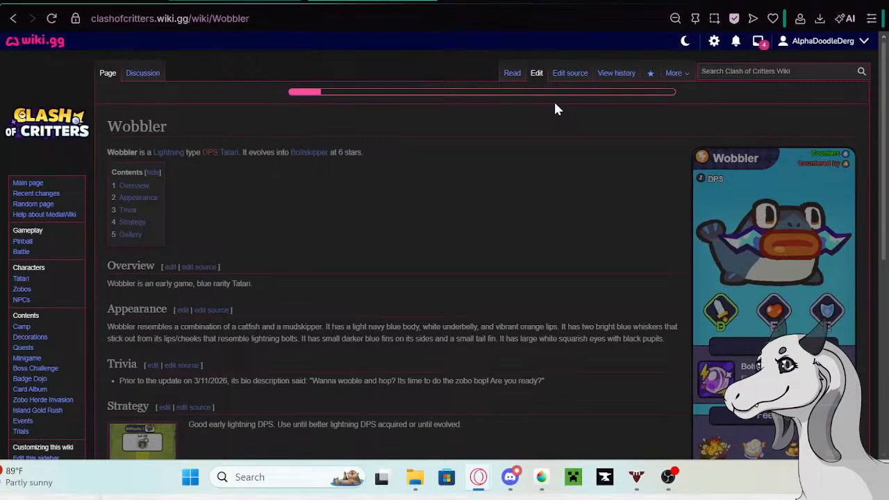
pyautogui.click(569, 317)
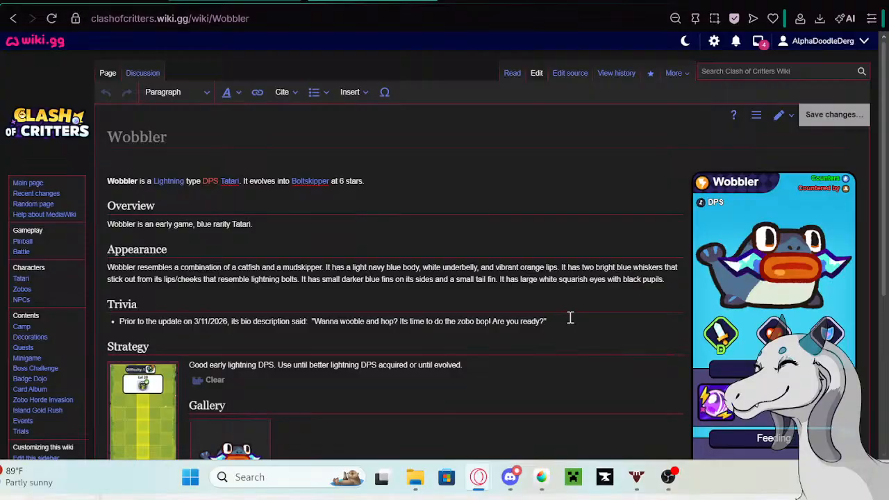
pyautogui.press('Return')
pyautogui.hotkey('ctrl', 'v')
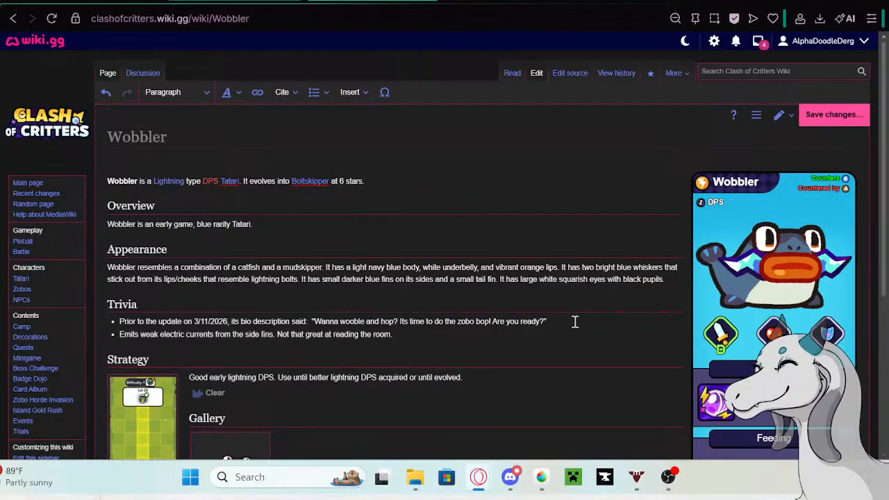
# - Prefix Wobbler's new Trivia bullet with the Google tab's phrase "Prior to the update on 5/13/26 its bio description said:" and save the page
pyautogui.click(104, 1)
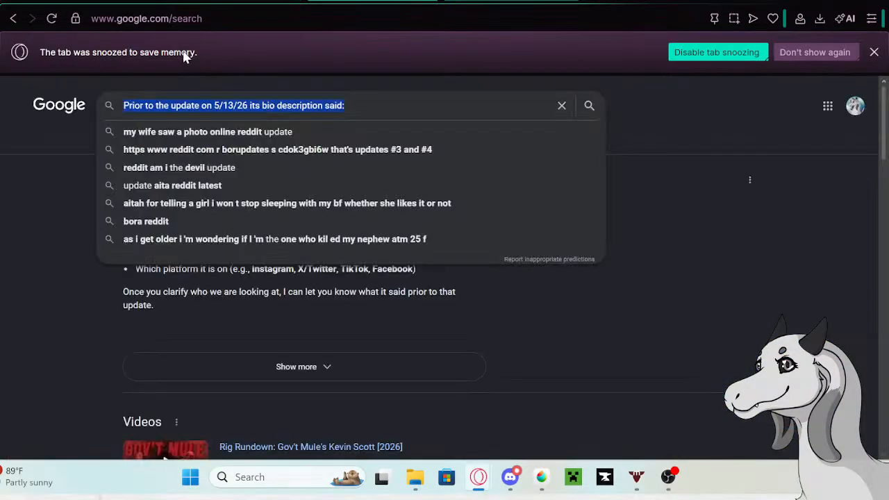
pyautogui.rightClick(211, 105)
pyautogui.click(236, 132)
pyautogui.click(226, 2)
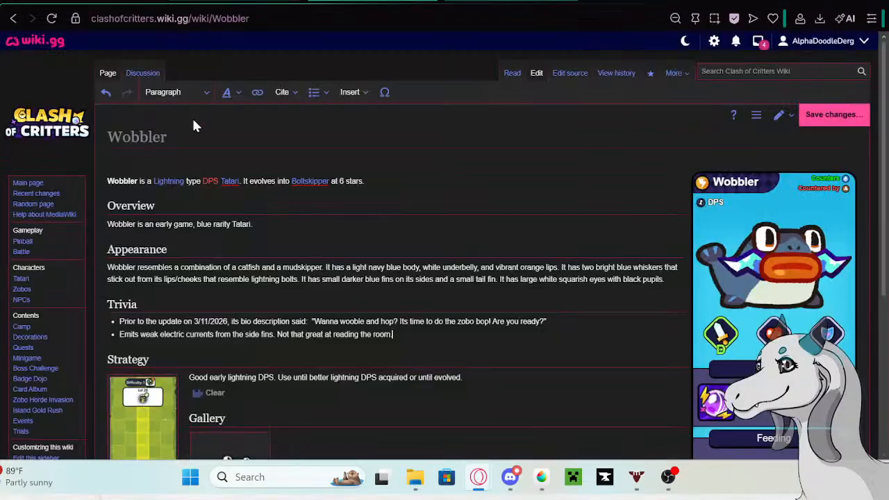
pyautogui.click(121, 336)
pyautogui.write('Prior to the update on 5/13/26 its bio description said:')
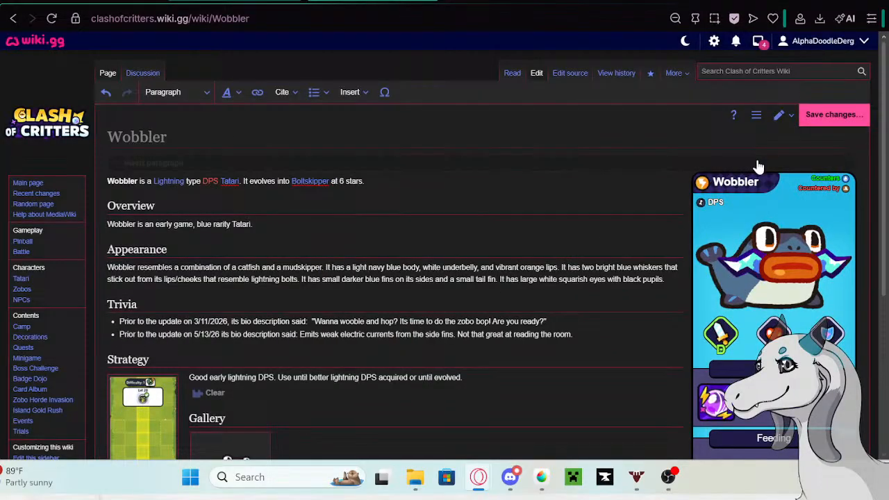
pyautogui.click(830, 116)
pyautogui.click(565, 156)
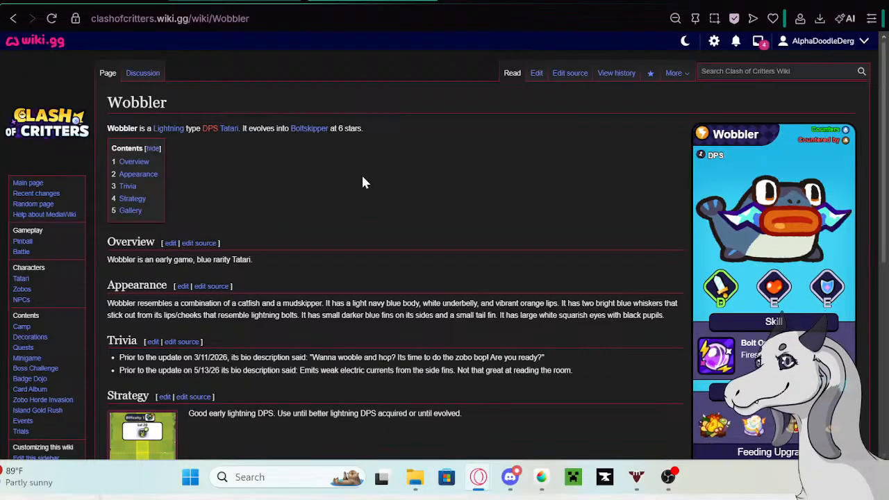
pyautogui.scroll(-2, 379, 179)
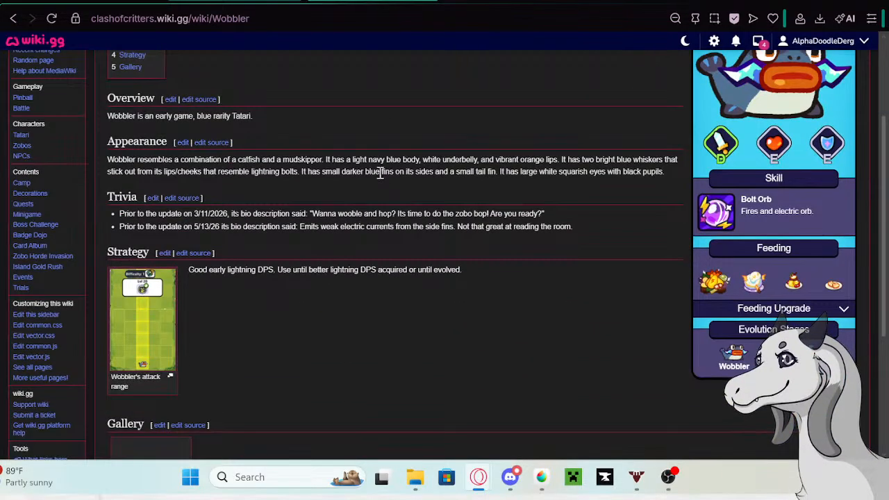
pyautogui.scroll(2, 395, 232)
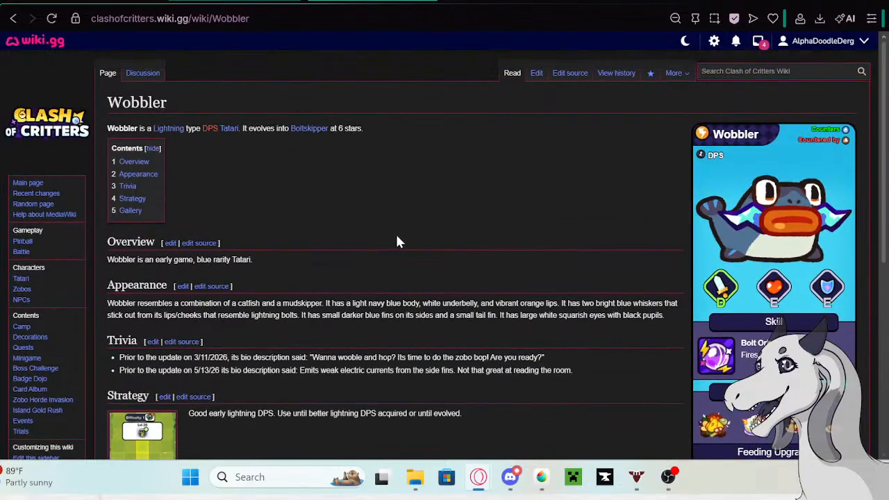
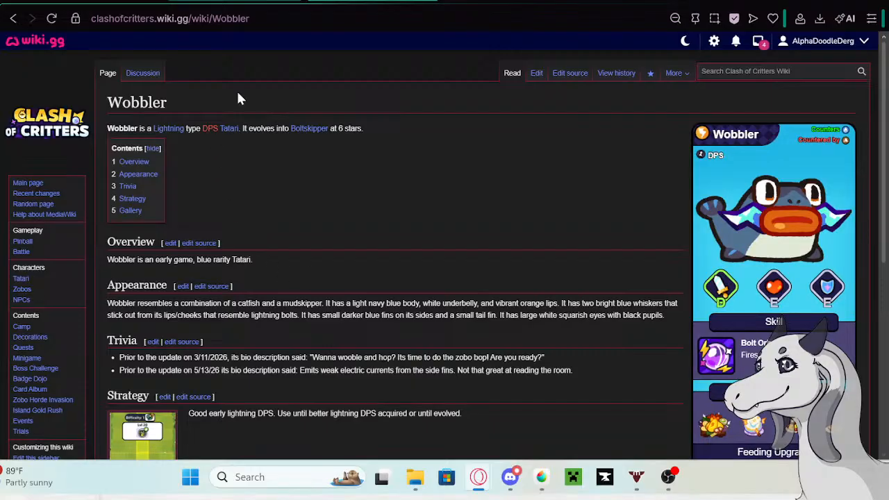
# - Return to the Tatari table and replace Wobbler's old description with the opening sentence "Ready, aim, and bolt!"
pyautogui.click(280, 1)
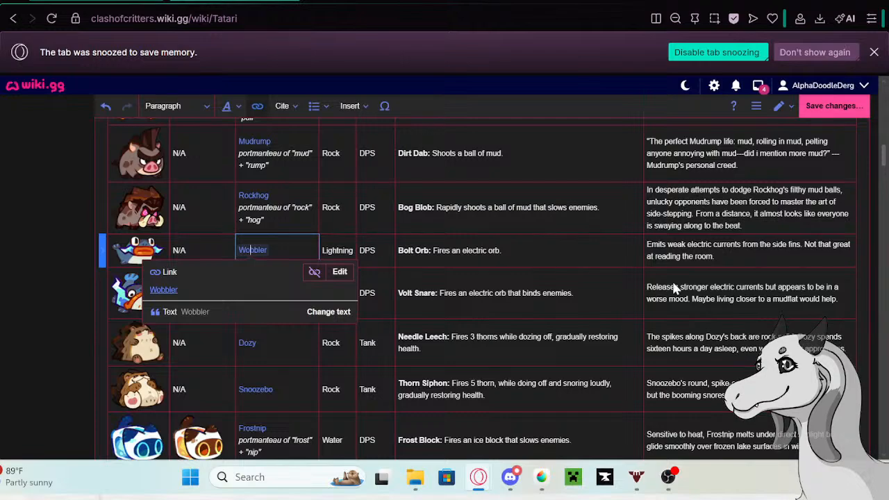
pyautogui.click(752, 246)
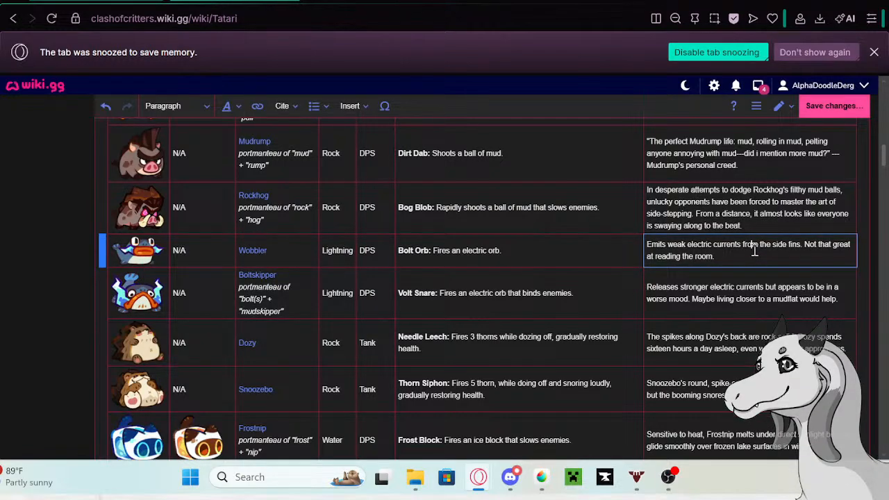
pyautogui.moveTo(718, 257); pyautogui.dragTo(642, 245)
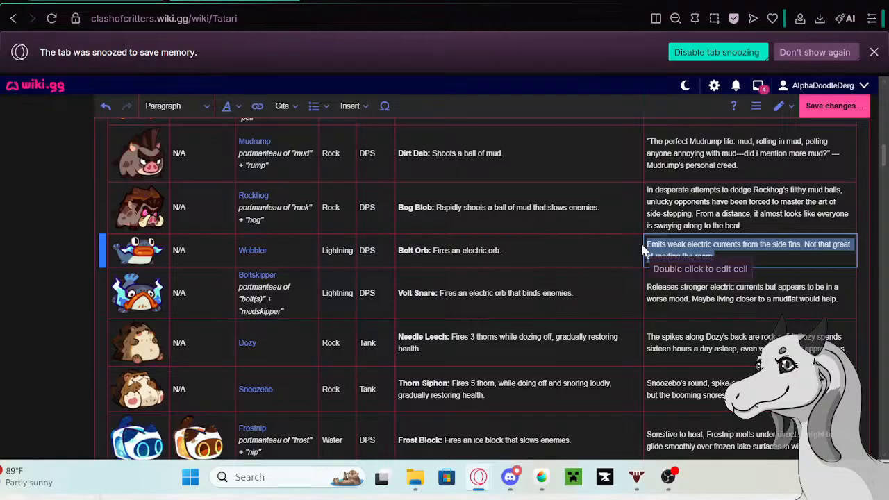
pyautogui.press('BackSpace')
pyautogui.write('Ready')
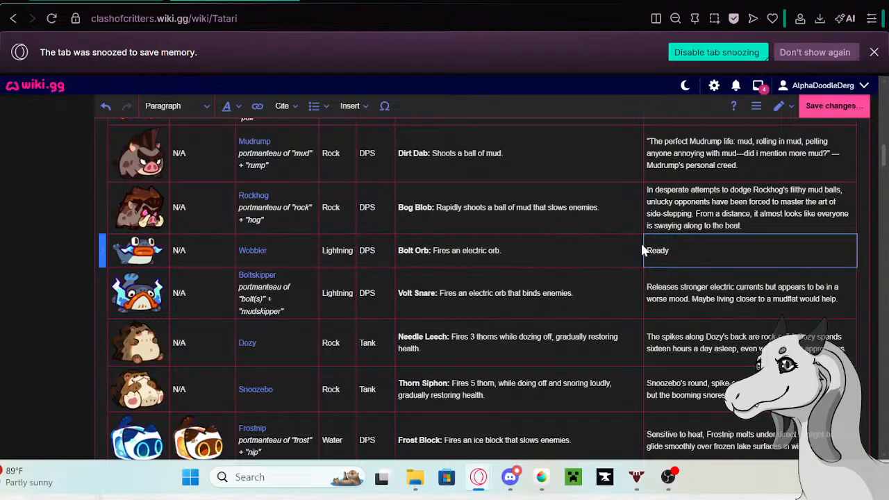
pyautogui.write(", aim, and bolt! That's all Wo")
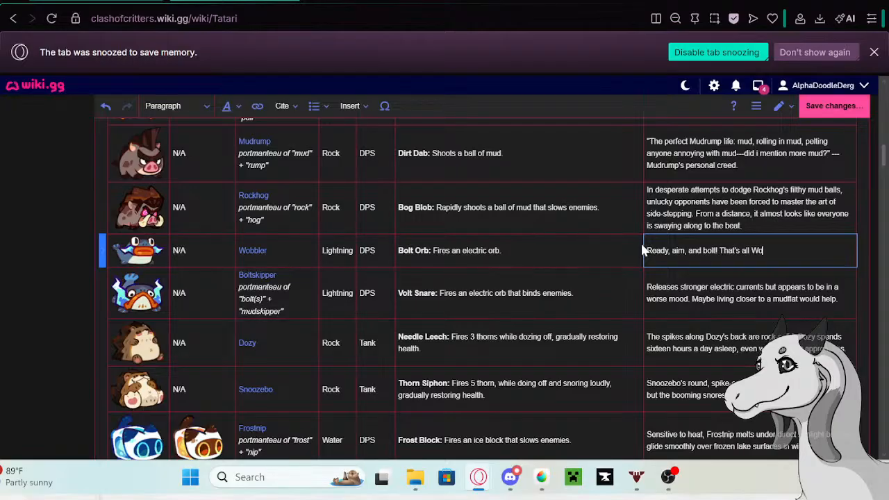
pyautogui.write('bbler')
pyautogui.write(' needs (')
pyautogui.write('o take do')
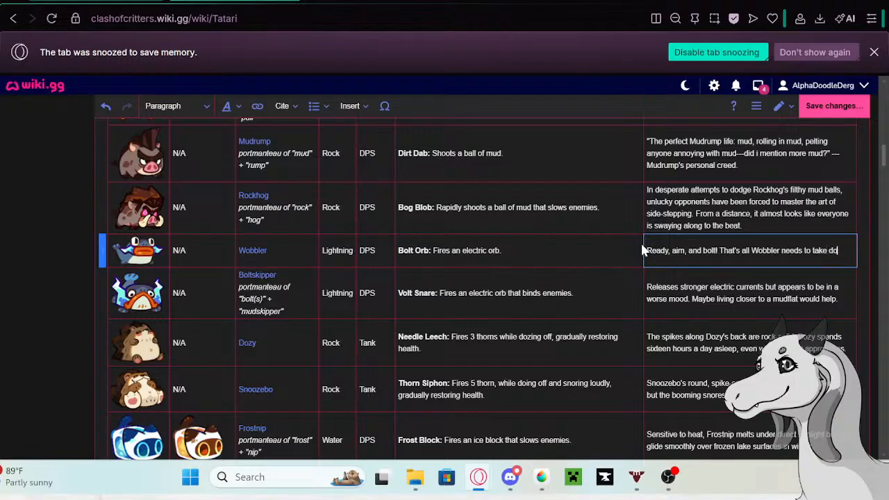
pyautogui.write('wn the next ')
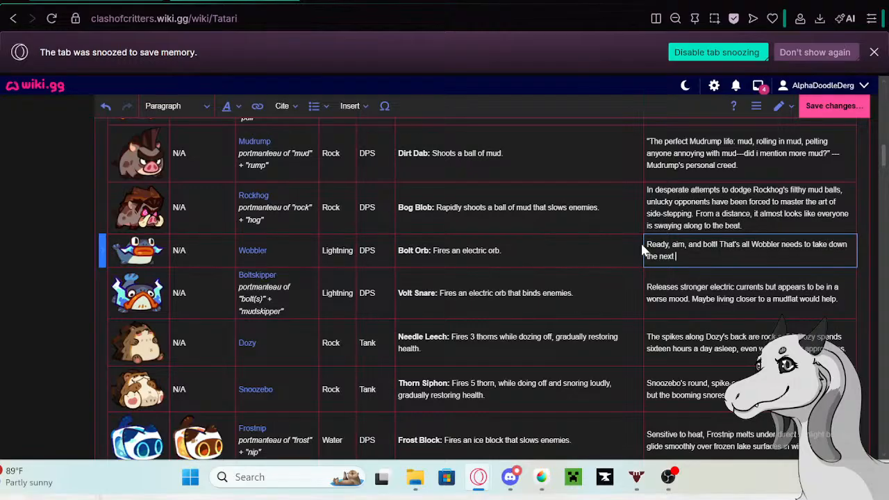
pyautogui.write('Zobo with prescision!')
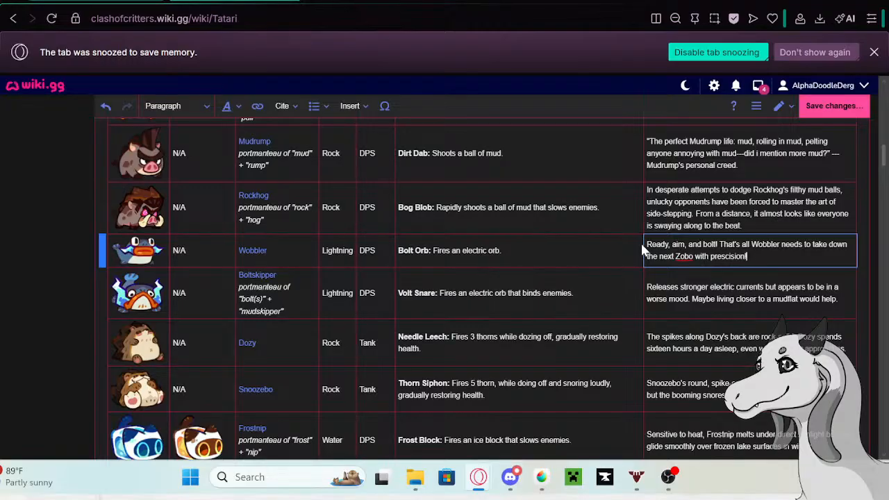
# - Copy Boltskipper's old description from its row in the Tatari table and open the Boltskipper page in a new tab
pyautogui.click(699, 301)
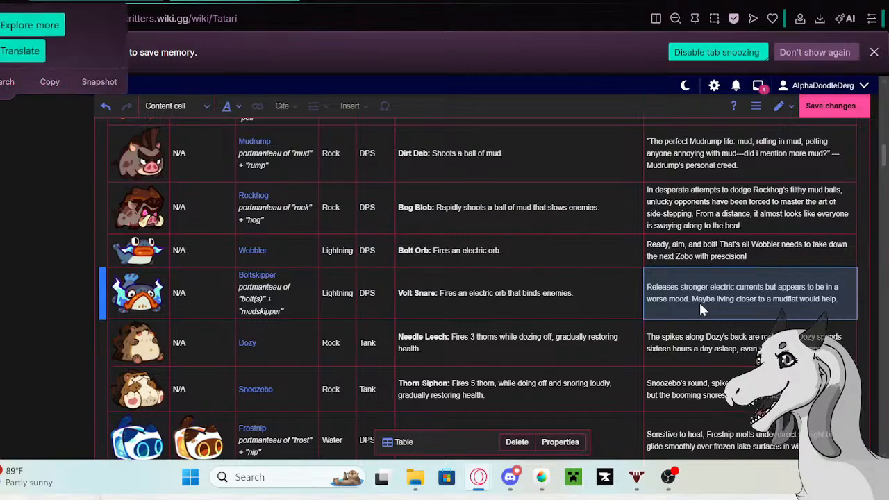
pyautogui.click(730, 304)
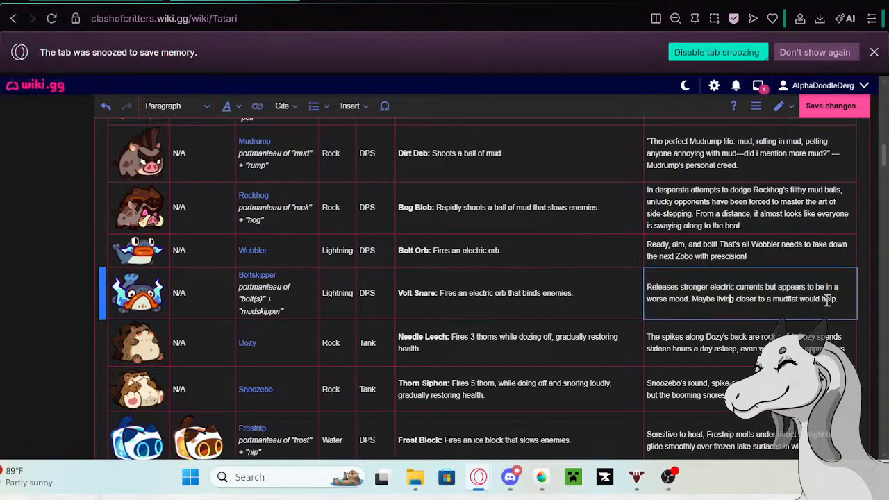
pyautogui.moveTo(839, 300); pyautogui.dragTo(655, 286)
pyautogui.hotkey('ctrl', 'c')
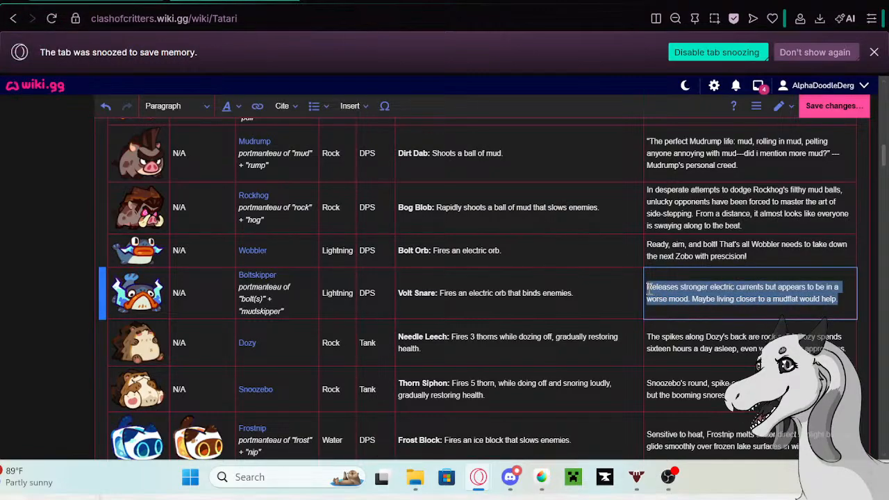
pyautogui.click(258, 281)
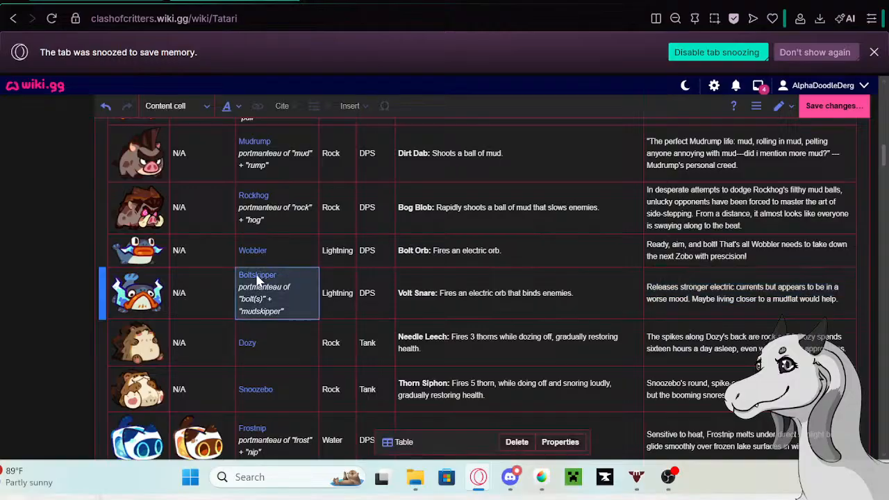
pyautogui.click(254, 276)
pyautogui.rightClick(176, 316)
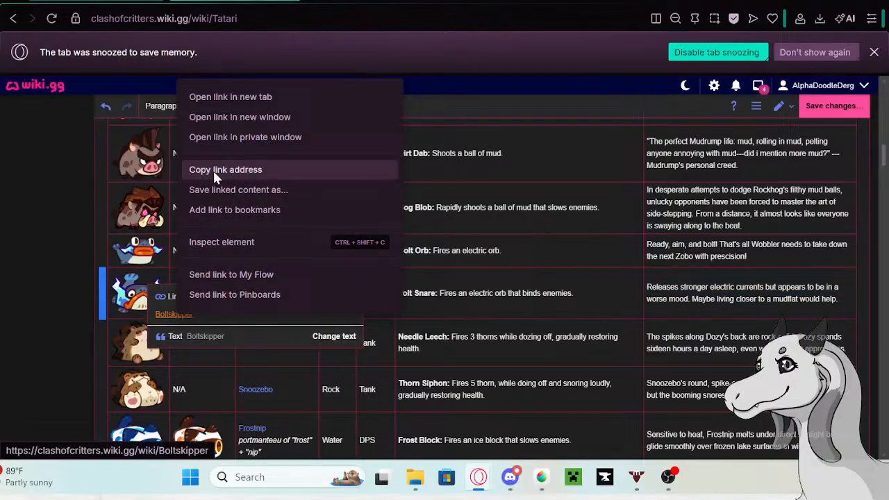
pyautogui.click(213, 99)
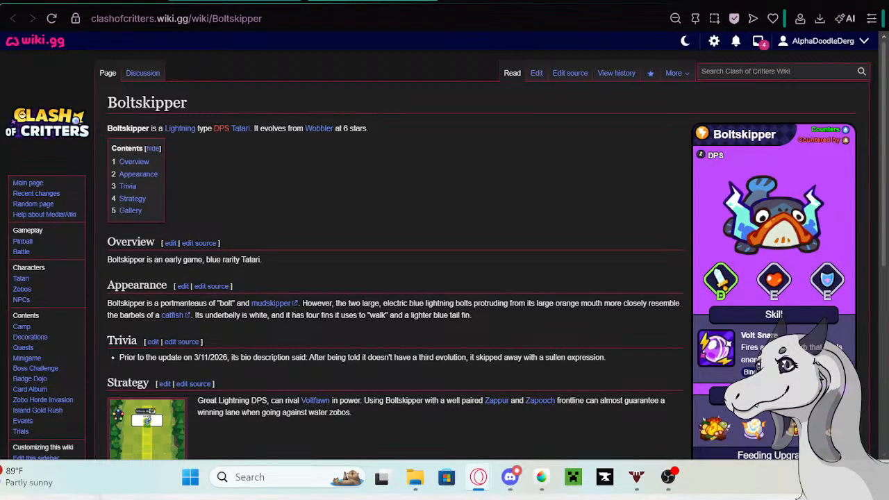
# - Start editing the Boltskipper page and paste the copied description as a new bullet at the end of its Trivia list
pyautogui.click(542, 74)
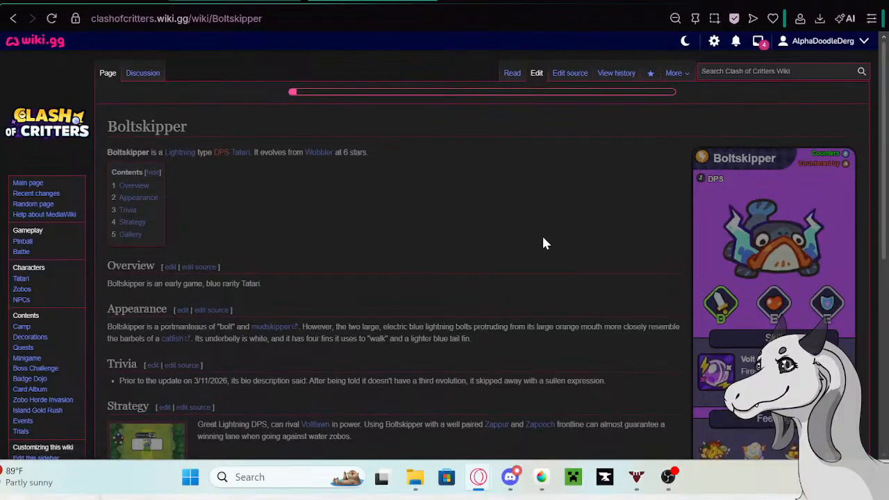
pyautogui.click(636, 318)
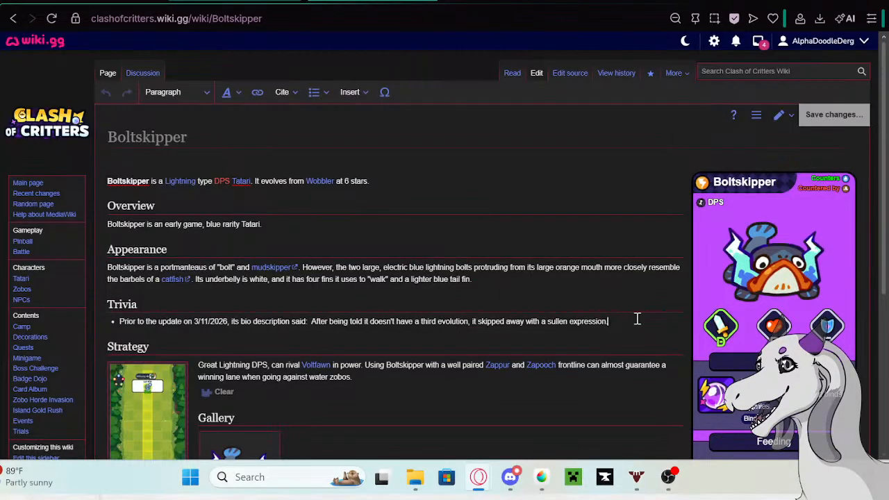
pyautogui.press('Return')
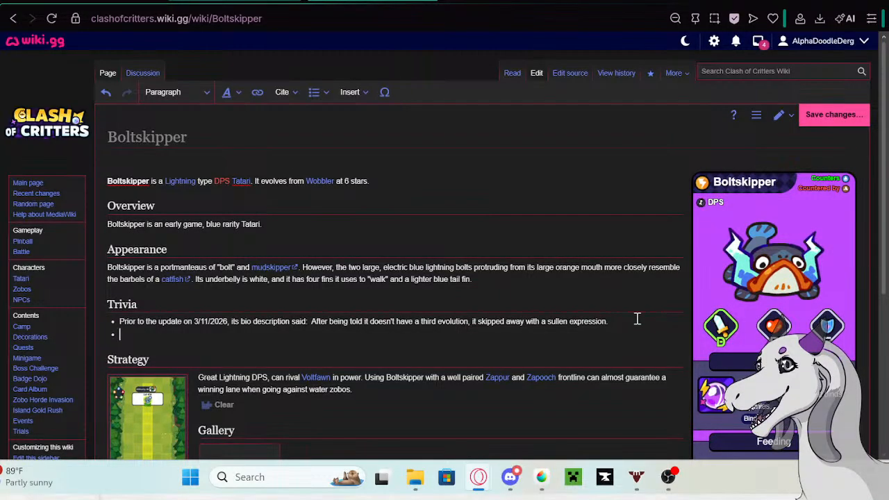
pyautogui.hotkey('ctrl', 'v')
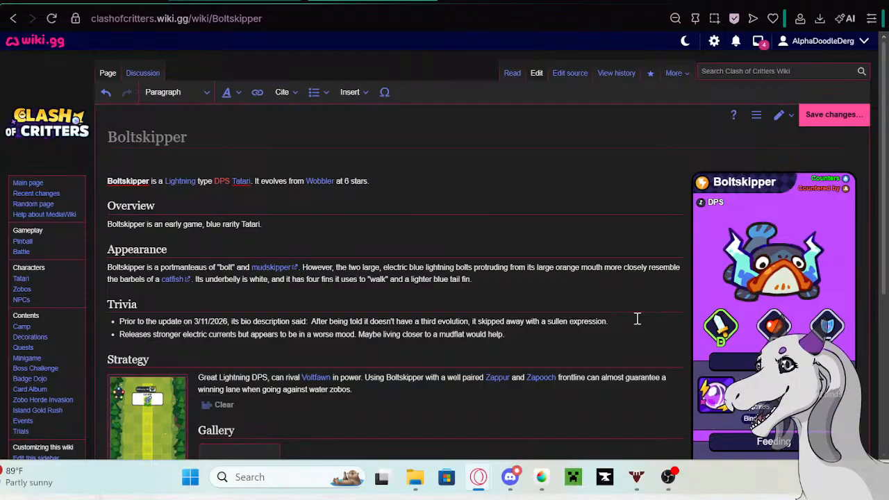
# - Prefix Boltskipper's new Trivia bullet with the Google tab's phrase "Prior to the update on 5/13/26 its bio description said:" and save the page
pyautogui.click(480, 2)
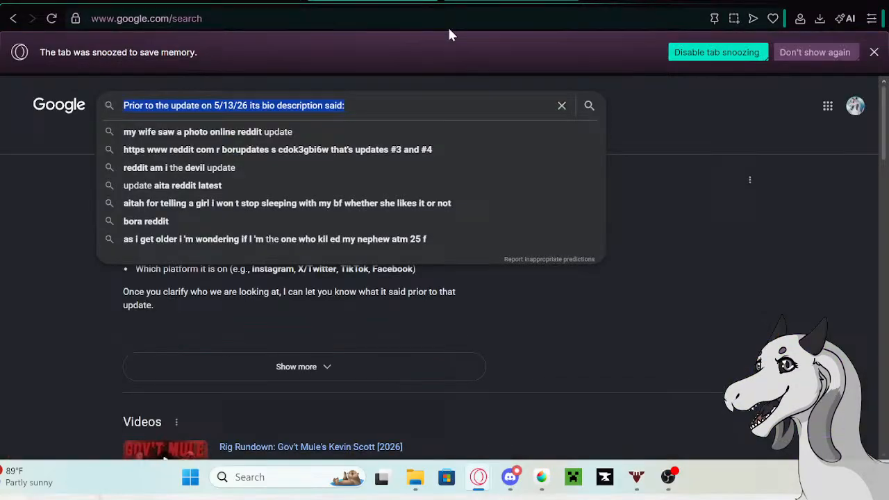
pyautogui.rightClick(252, 105)
pyautogui.click(269, 133)
pyautogui.click(272, 1)
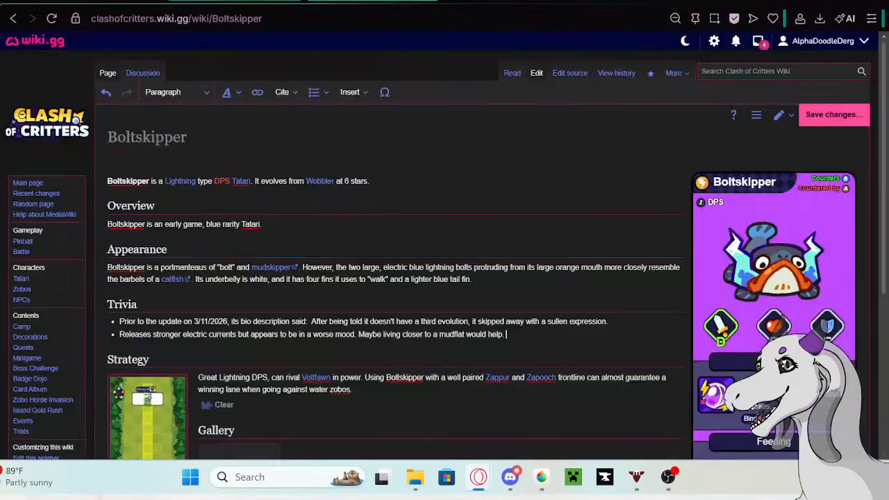
pyautogui.click(118, 335)
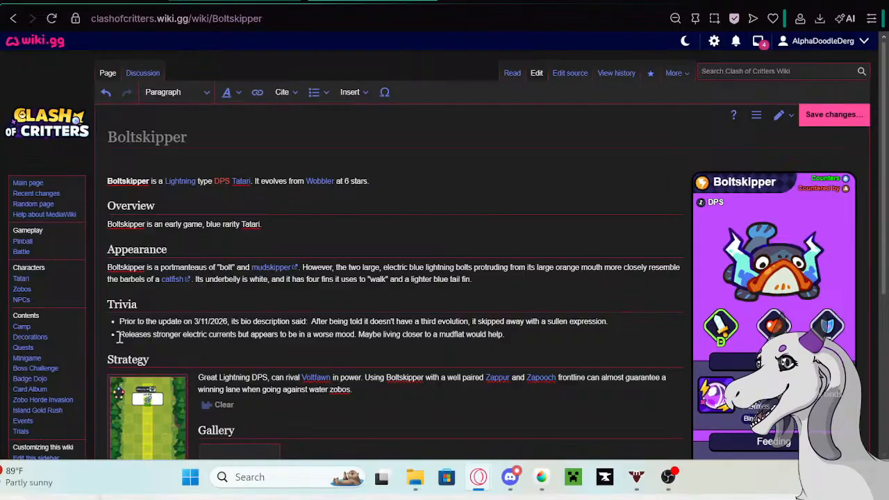
pyautogui.hotkey('ctrl', 'v')
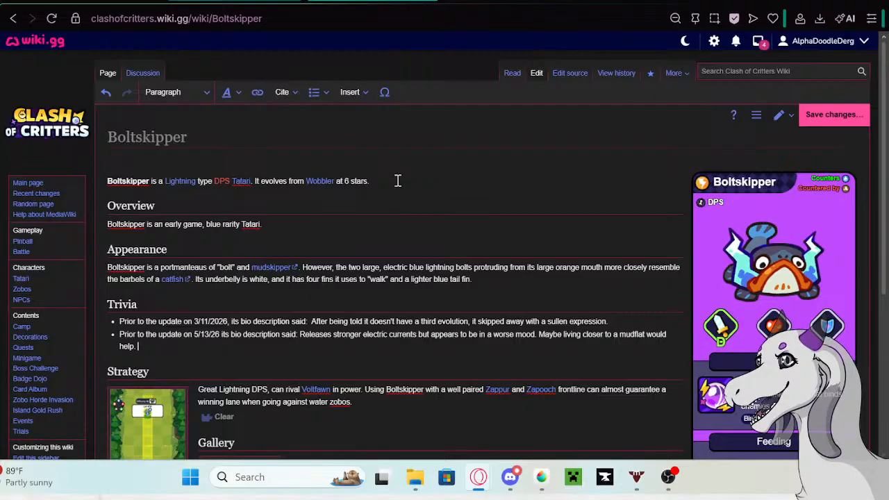
pyautogui.click(833, 114)
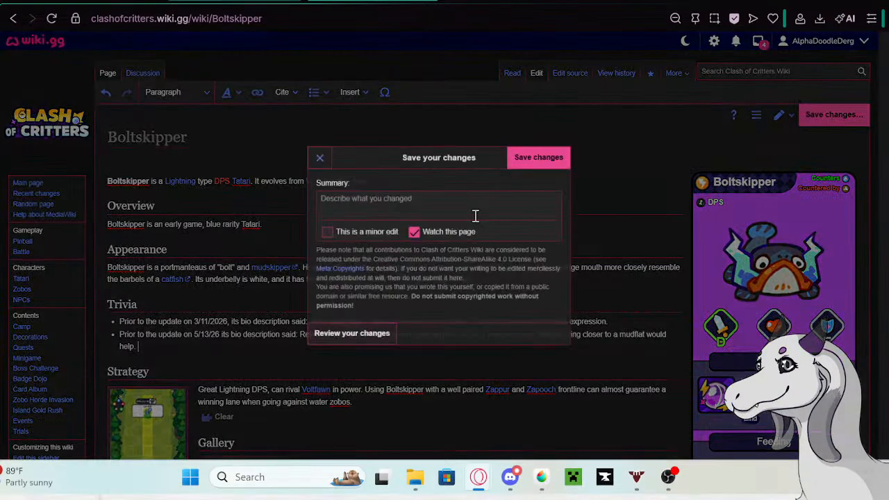
pyautogui.click(539, 157)
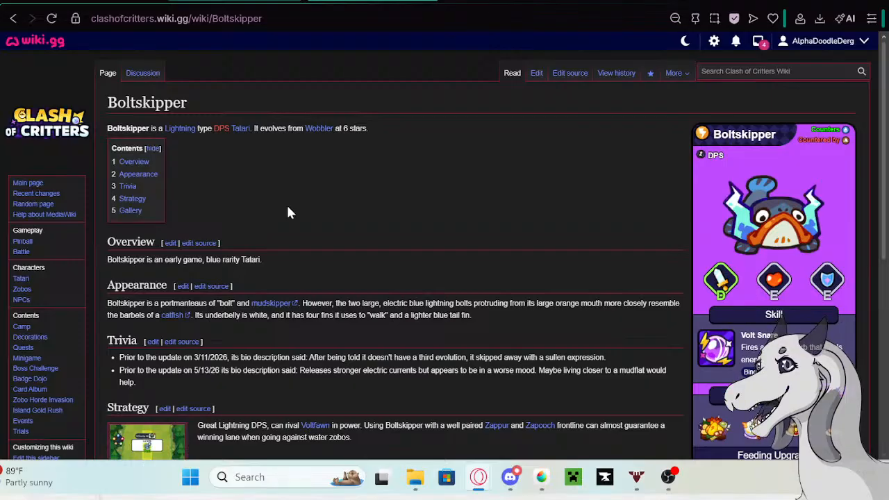
# - Return to the Tatari table and replace Boltskipper's old description with the opening words "Sometimes Boltskipper's"
pyautogui.click(132, 1)
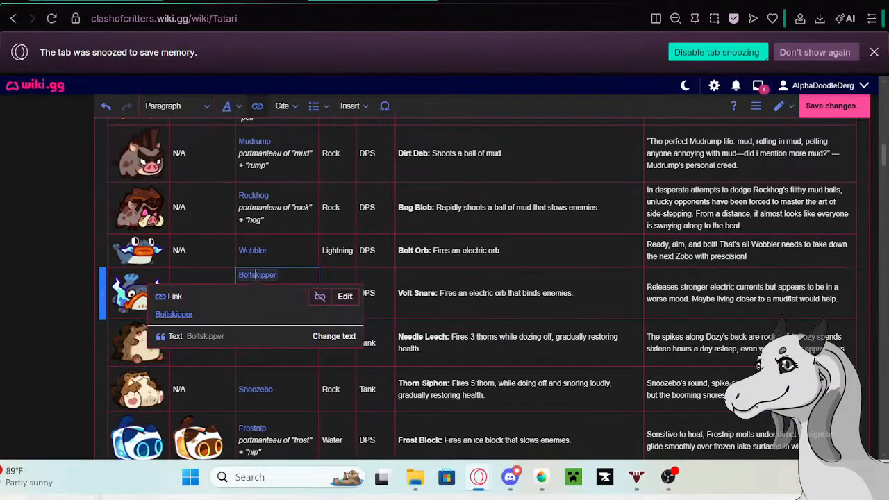
pyautogui.doubleClick(728, 300)
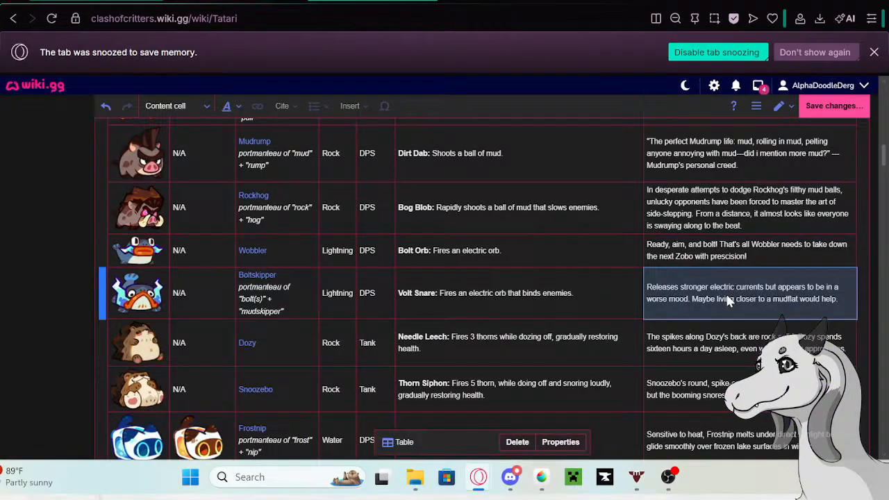
pyautogui.click(854, 301)
pyautogui.moveTo(853, 302); pyautogui.dragTo(649, 287)
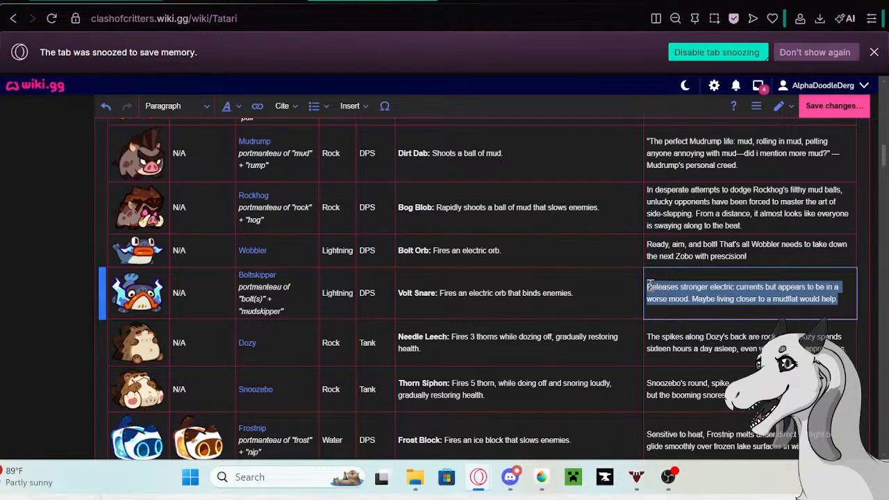
pyautogui.press('BackSpace')
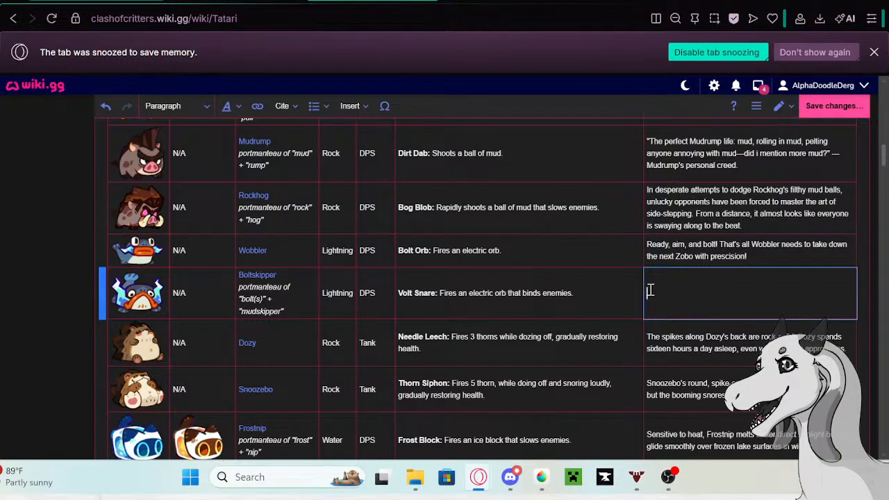
pyautogui.write('So')
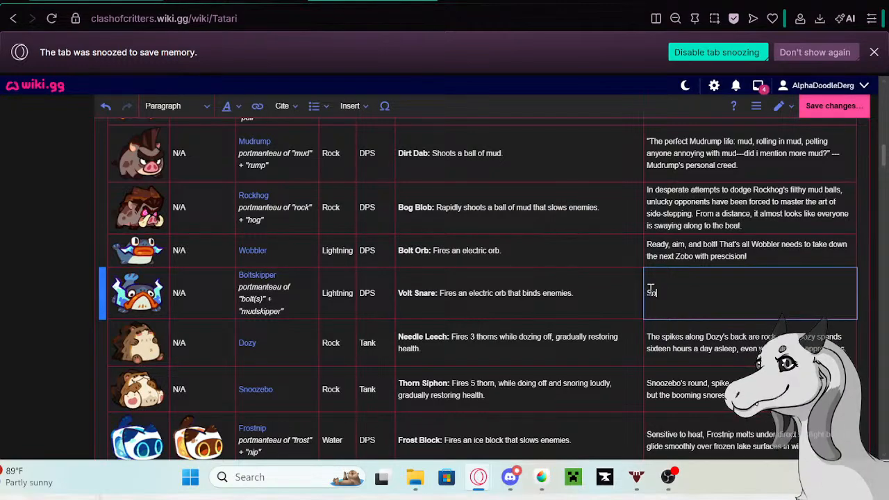
pyautogui.write('metimes Bolt')
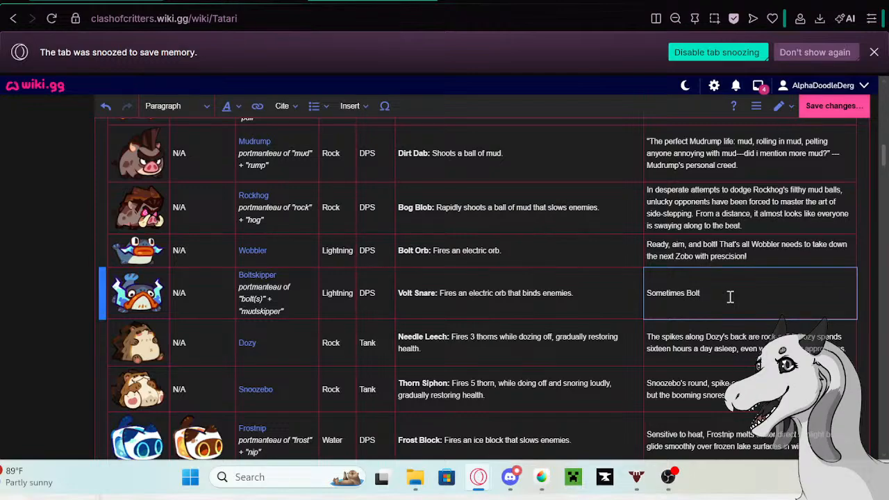
pyautogui.write('skipper')
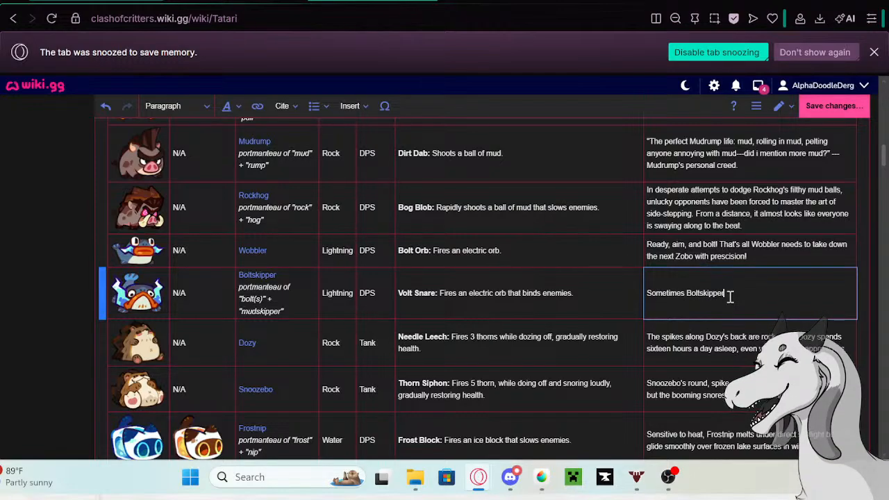
pyautogui.write("'s head")
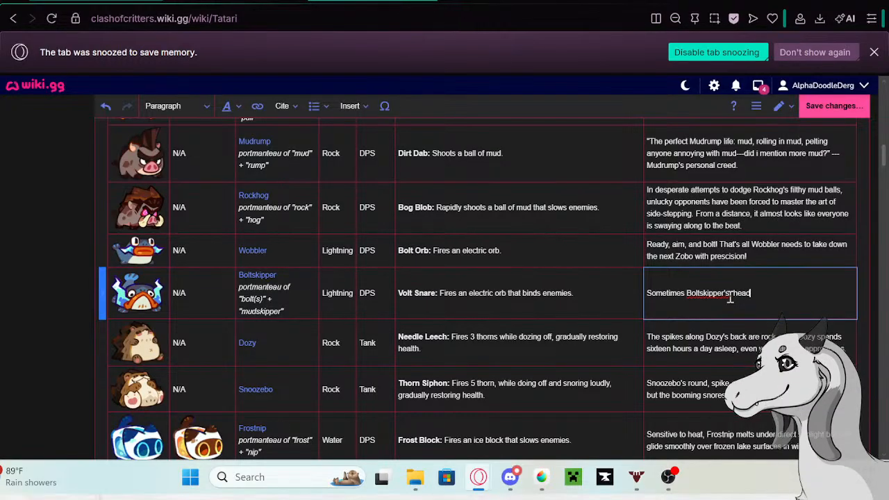
# - Finish Boltskipper's description with ", head gets all itchy. A quick zap ought to scratch that. Or not. Maybe one more zap will do."
pyautogui.click(729, 293)
pyautogui.write(', head')
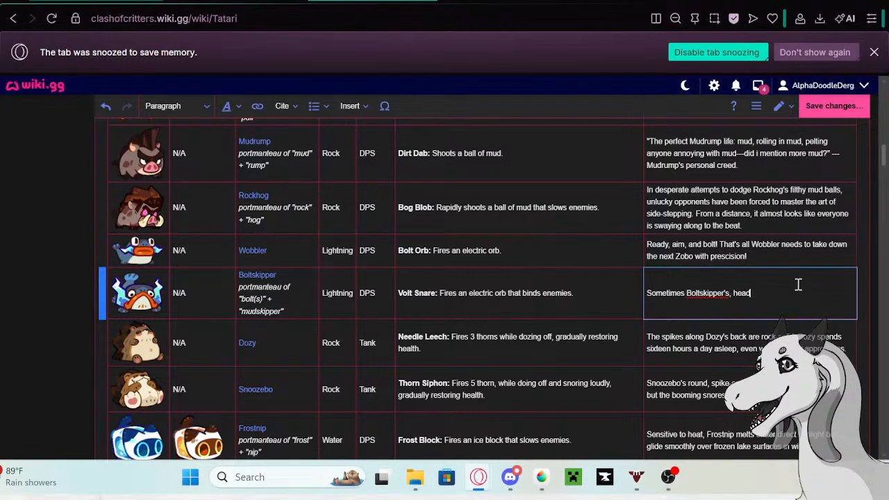
pyautogui.click(796, 293)
pyautogui.write('gets all ')
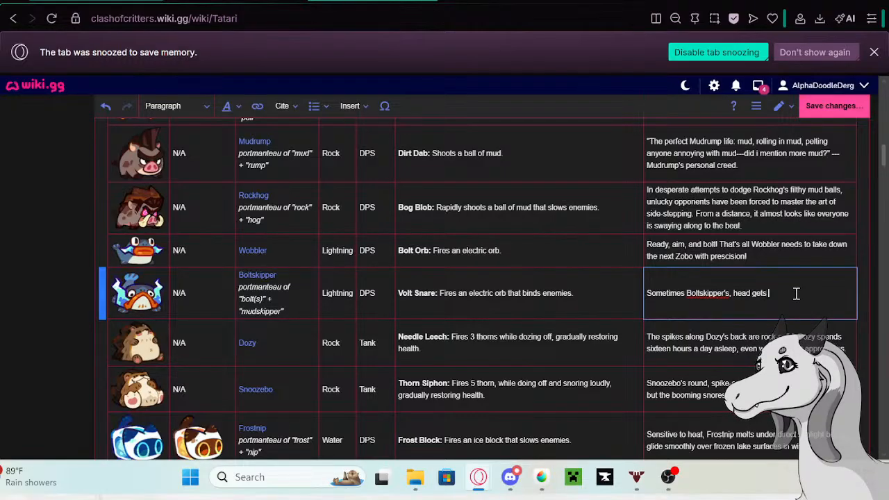
pyautogui.write('itch')
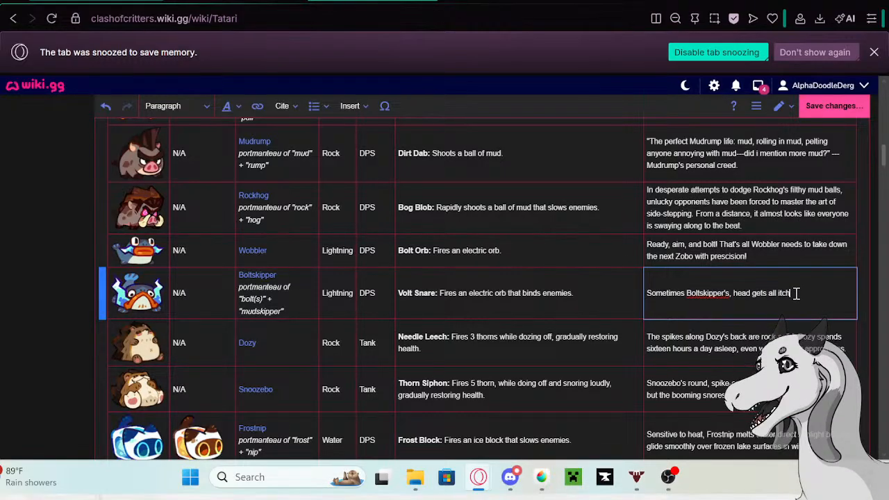
pyautogui.write('y. A quick zap ou')
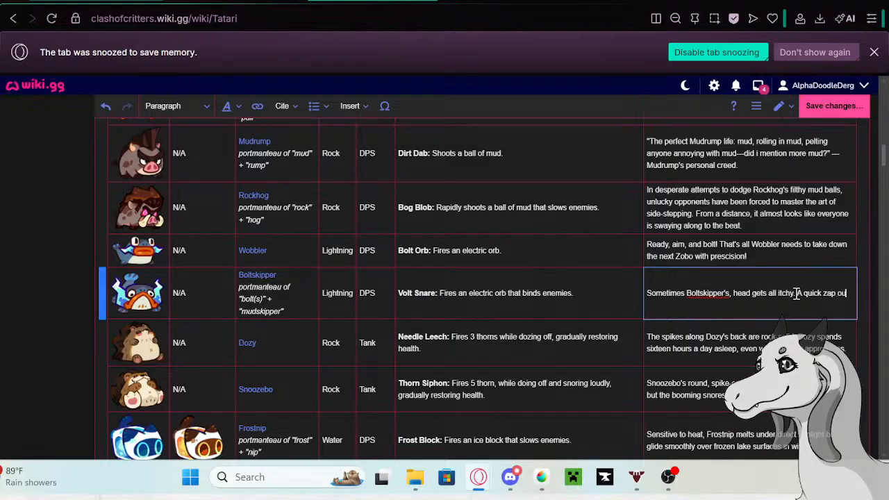
pyautogui.write('ght to scratch that. Or not')
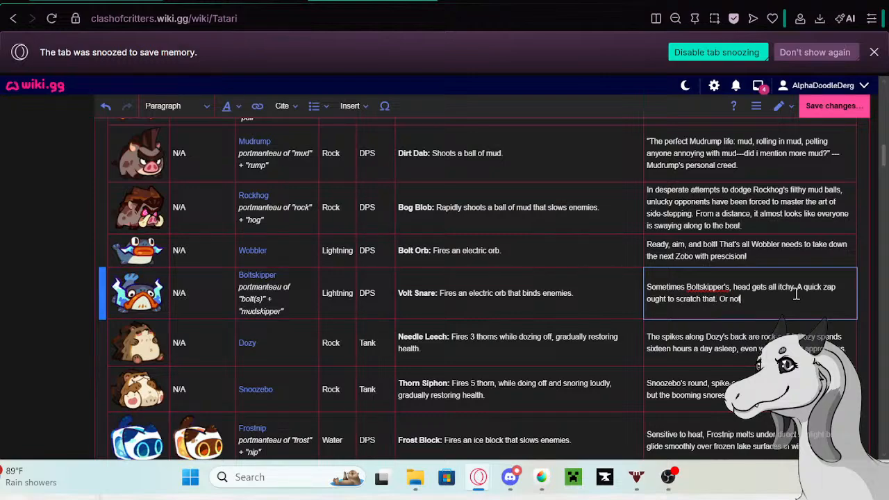
pyautogui.write('aybe one more zap will do.')
# - Copy Dozy's old description from its row in the Tatari table and open the linked Dozy page in a new tab
pyautogui.click(852, 354)
pyautogui.click(851, 354)
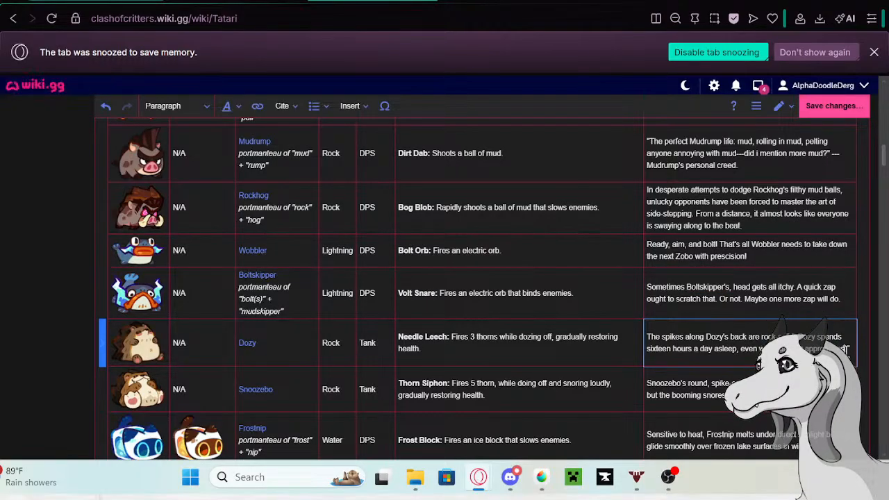
pyautogui.moveTo(848, 352); pyautogui.dragTo(646, 341)
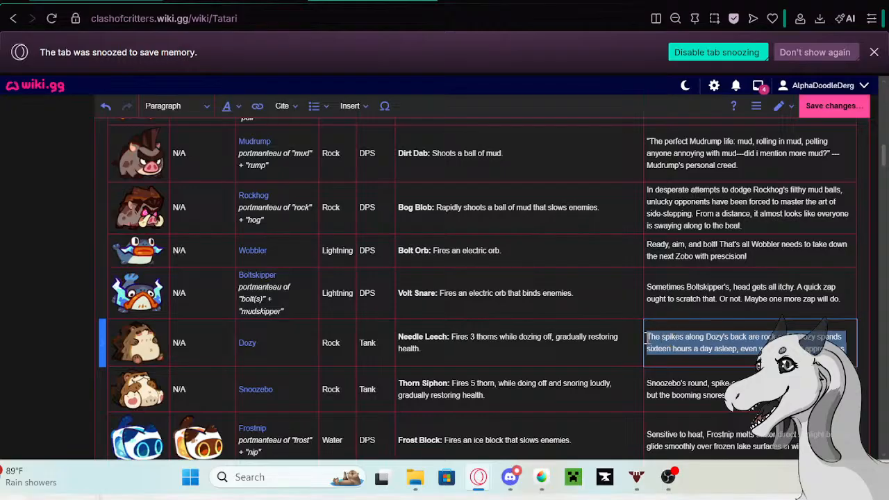
pyautogui.click(247, 342)
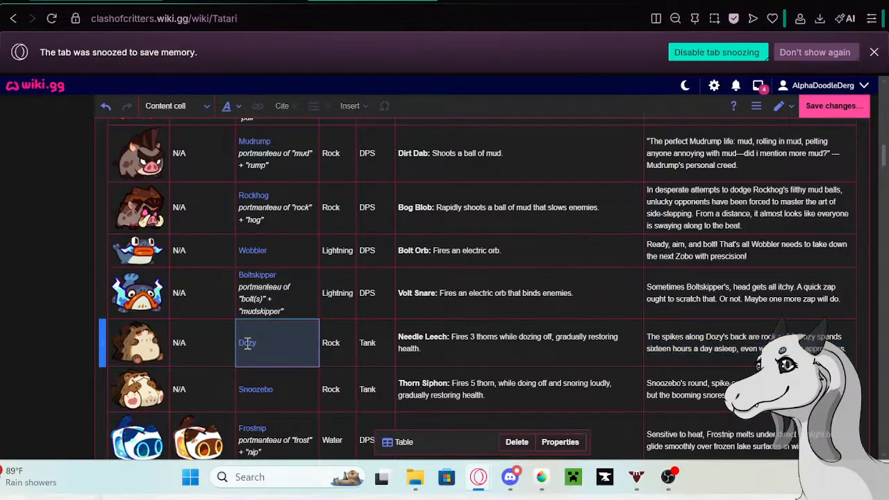
pyautogui.click(247, 342)
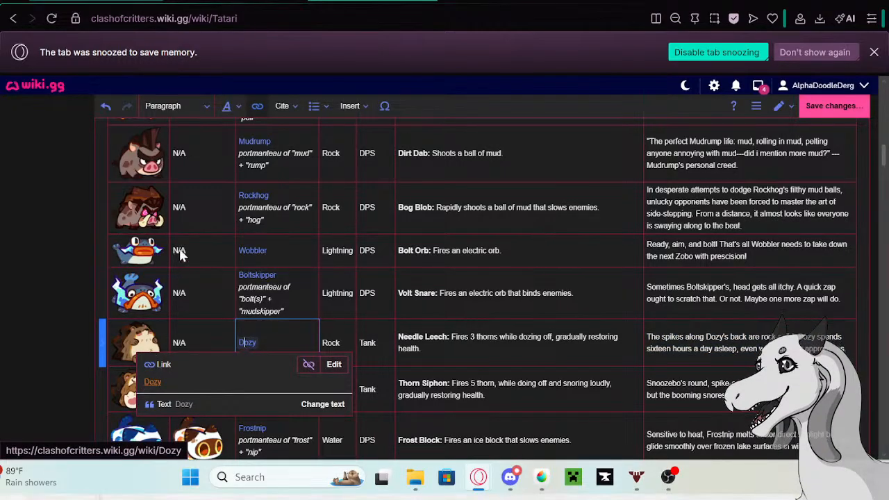
pyautogui.rightClick(147, 383)
pyautogui.click(188, 164)
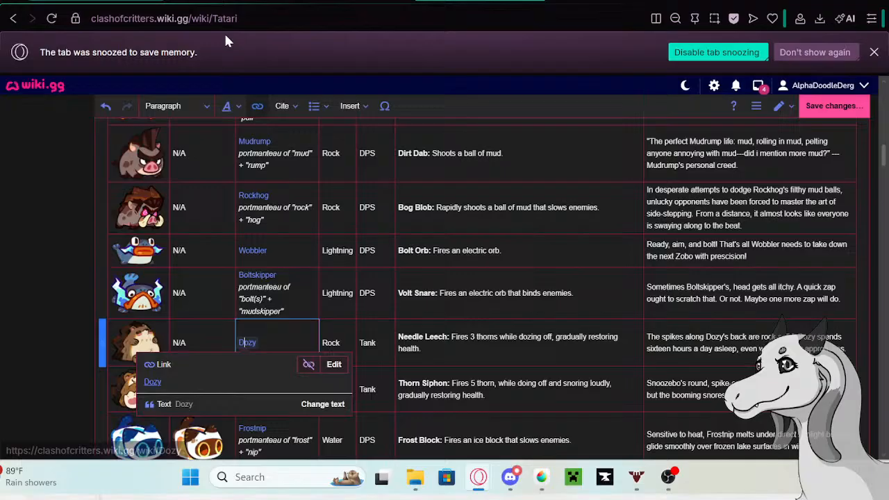
# - Start editing the Dozy page and paste the copied description as a new bullet at the end of its Trivia list
pyautogui.click(246, 2)
pyautogui.click(539, 74)
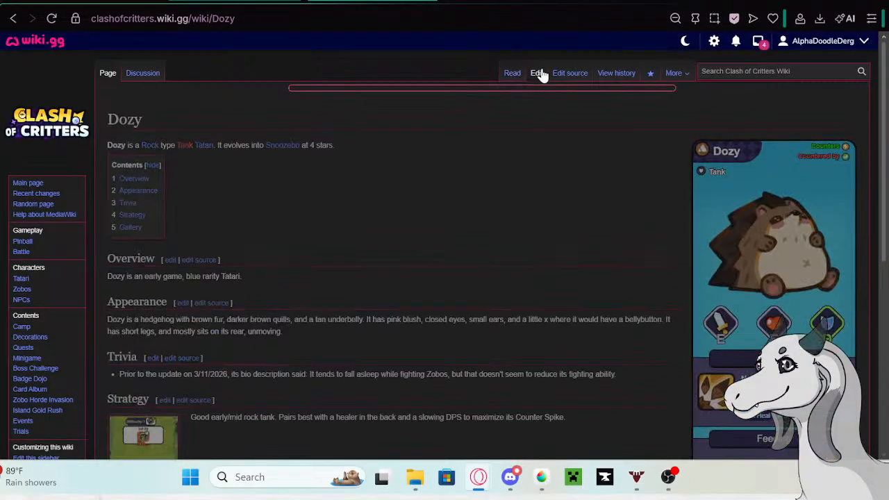
pyautogui.scroll(-2, 607, 178)
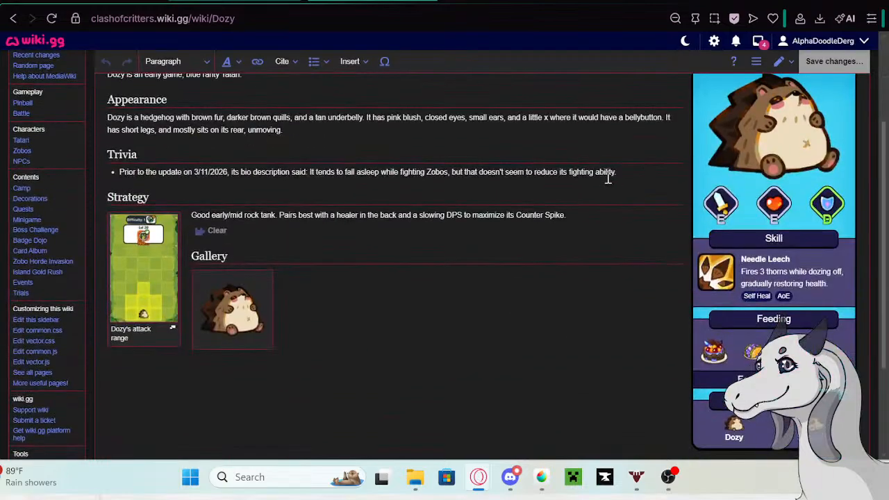
pyautogui.write('.')
pyautogui.press('Return')
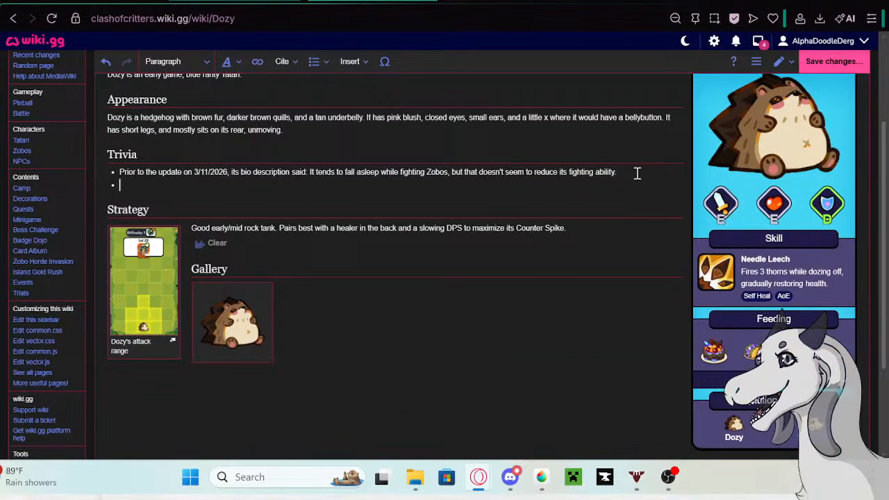
pyautogui.write("The spikes along Dozy's back are rock-solid. Dozy spends sixteen hours a day asleep, even when danger approaches.")
# - Prefix Dozy's new Trivia bullet with the Google tab's phrase "Prior to the update on 5/13/26 its bio description said:" and save the page
pyautogui.click(532, 1)
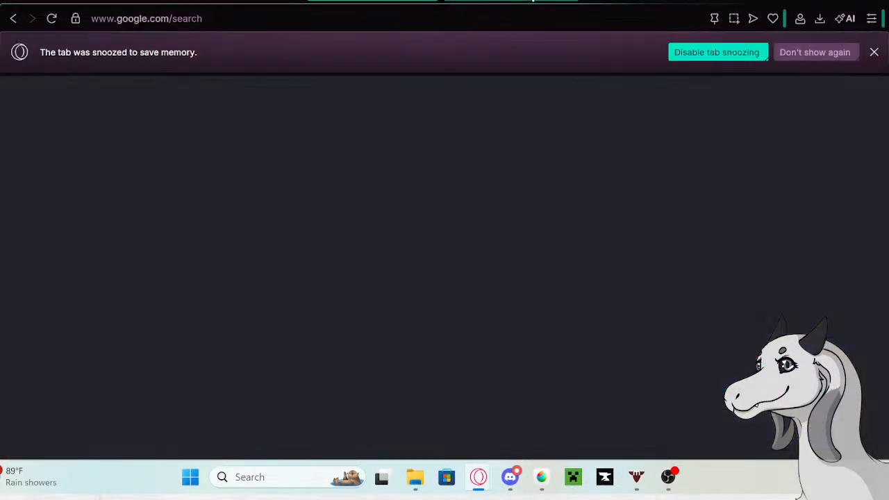
pyautogui.rightClick(210, 107)
pyautogui.click(291, 129)
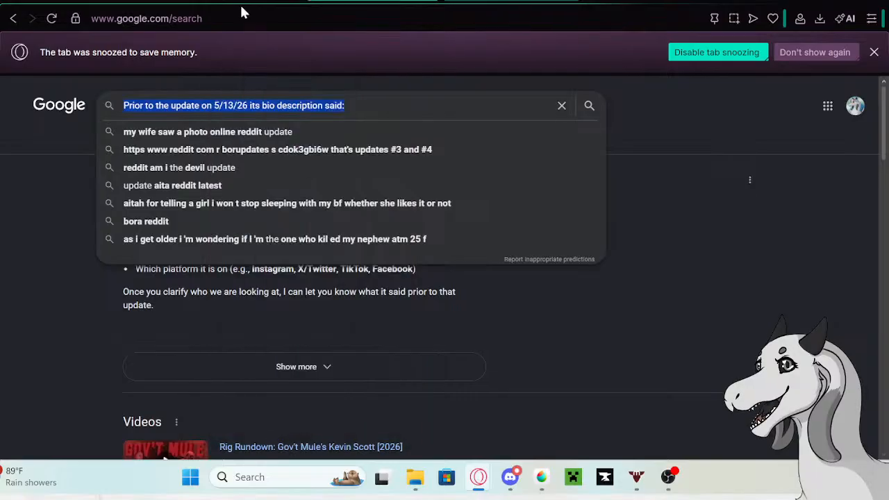
pyautogui.click(239, 3)
pyautogui.click(119, 185)
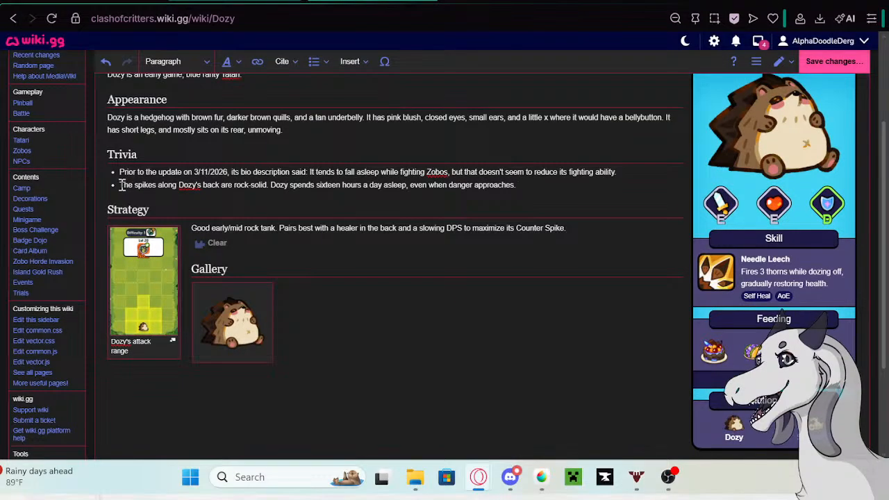
pyautogui.hotkey('ctrl', 'v')
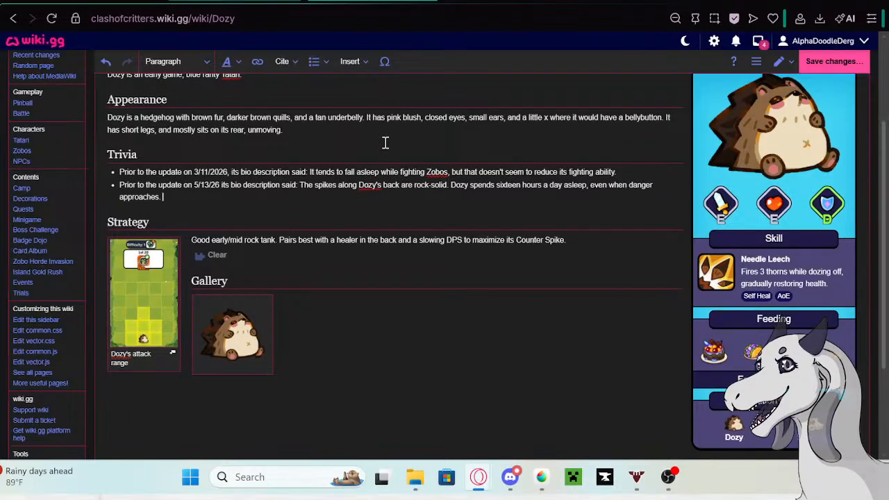
pyautogui.click(827, 69)
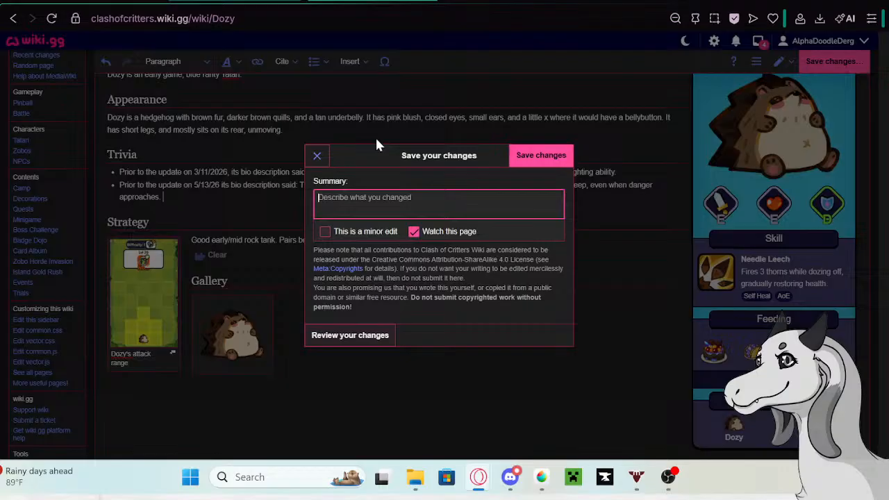
pyautogui.click(540, 156)
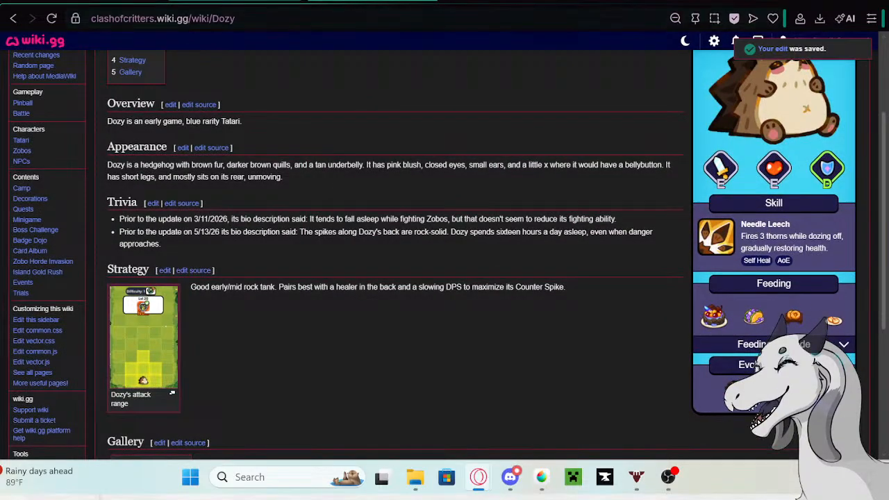
# - In the Tatari table, replace Dozy's description with "Dozy sometimes nods off mid-fight against Zobos, but that doesn't seem to slow down the Zobo-bashing one bit."
pyautogui.click(130, 2)
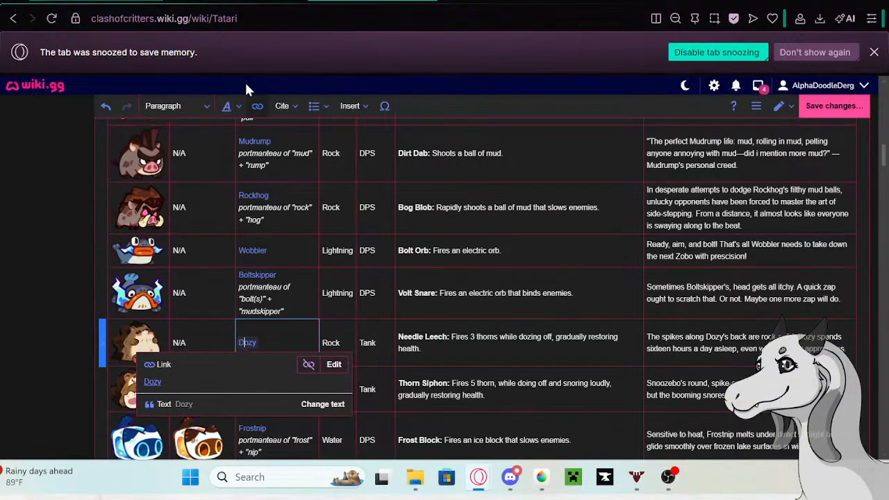
pyautogui.doubleClick(709, 342)
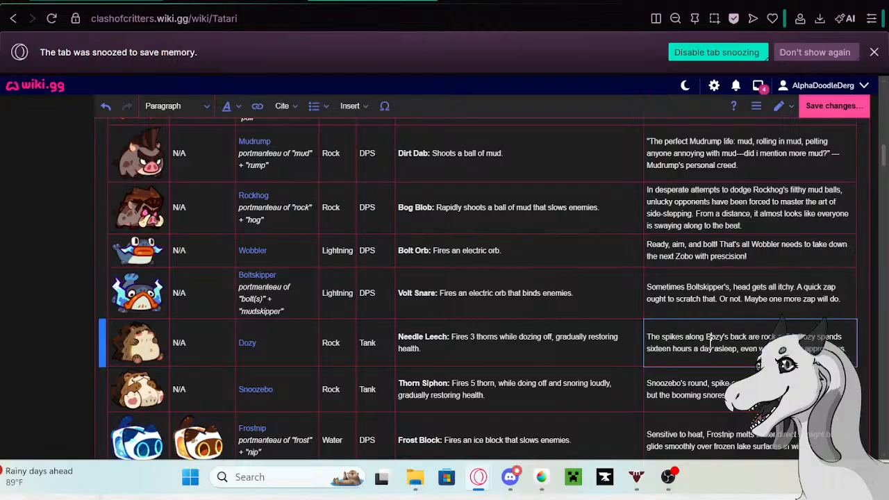
pyautogui.moveTo(843, 347); pyautogui.dragTo(615, 338)
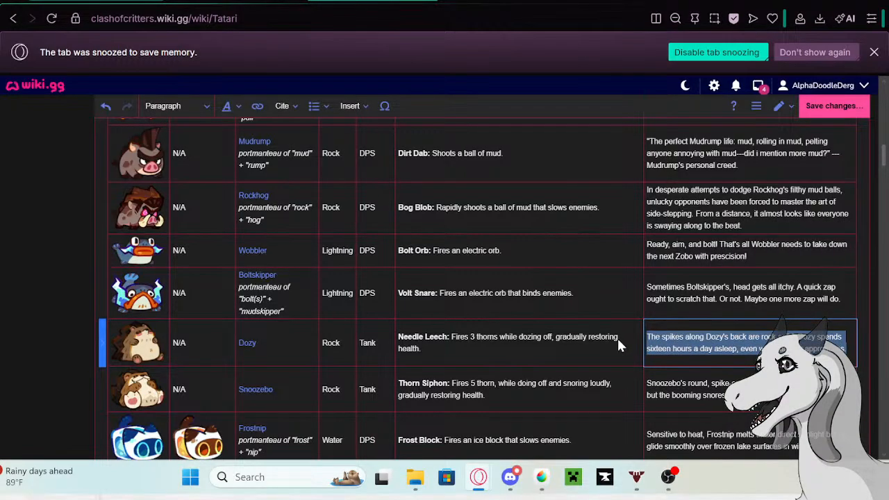
pyautogui.press('BackSpace')
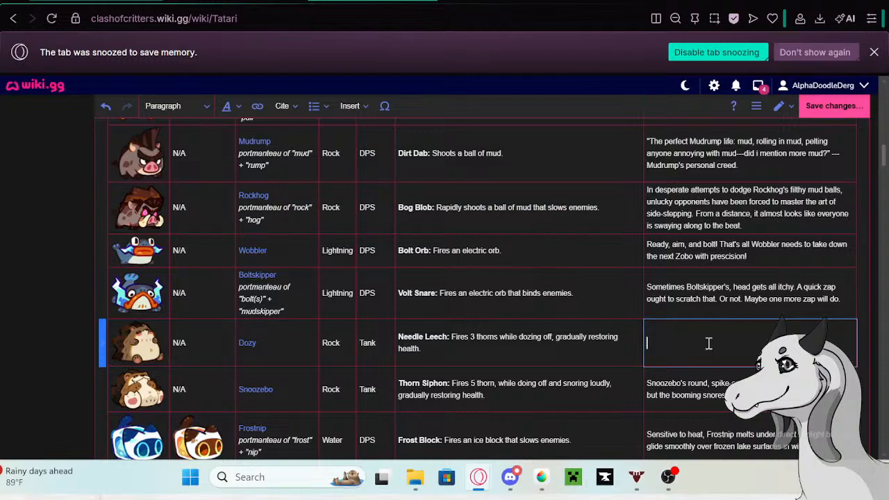
pyautogui.write('D')
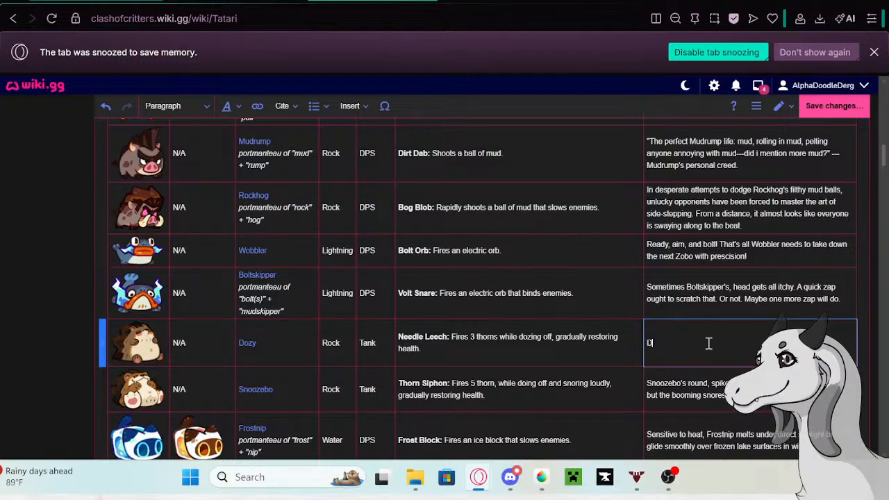
pyautogui.write('ozy sometimes nods off mid-fight')
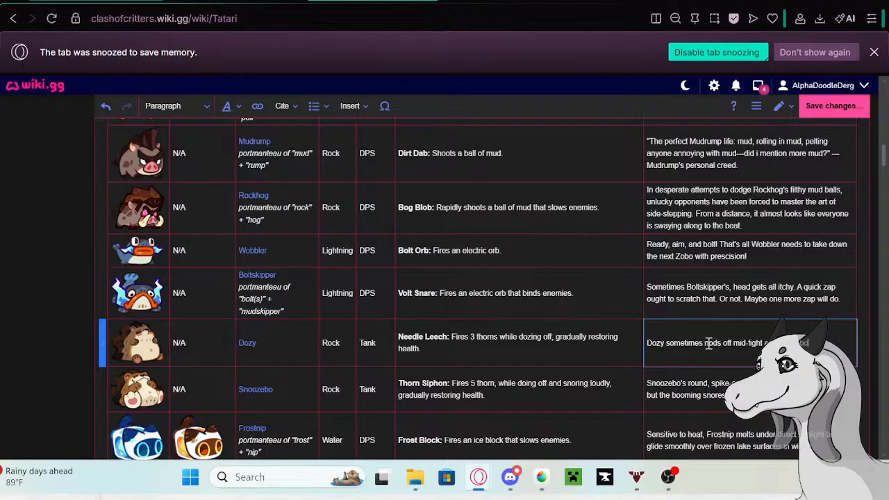
pyautogui.write('s, but that doesn')
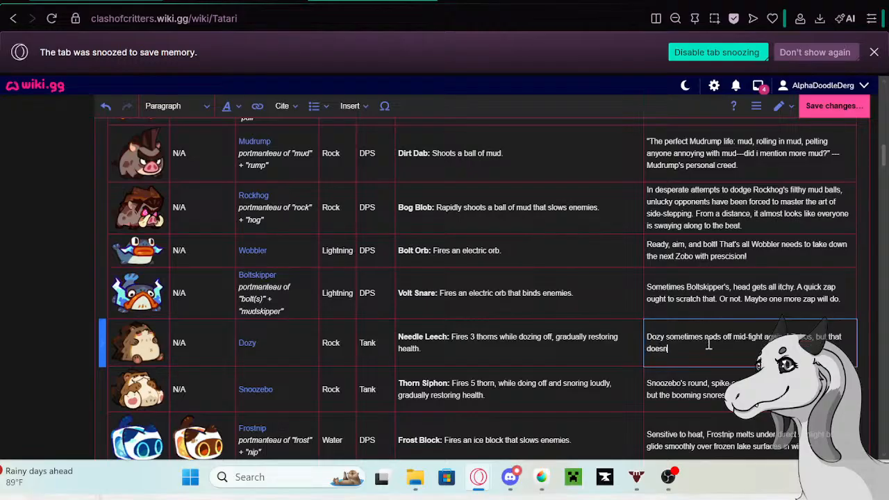
pyautogui.write('t seem to slow down the Z')
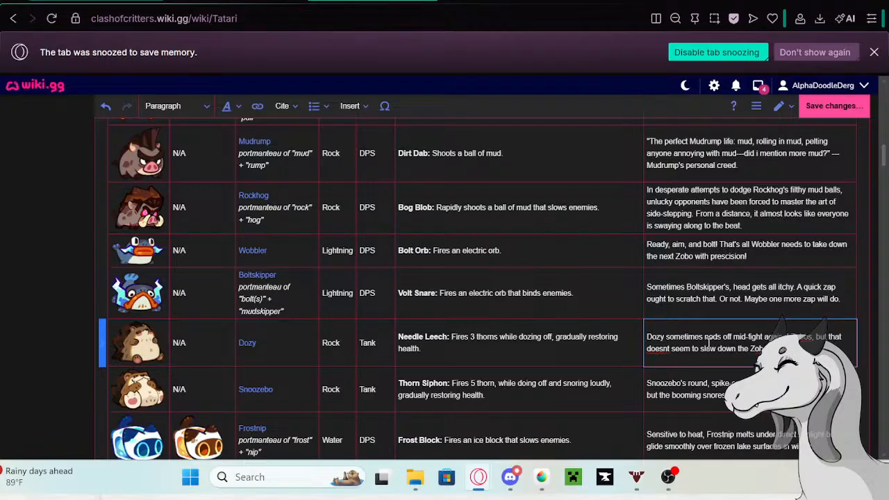
pyautogui.write('obos one bit')
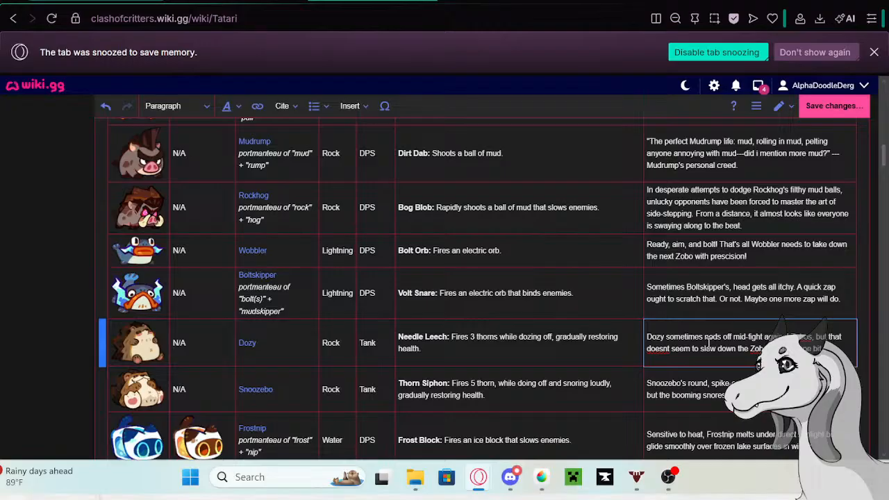
pyautogui.scroll(-1, 700, 321)
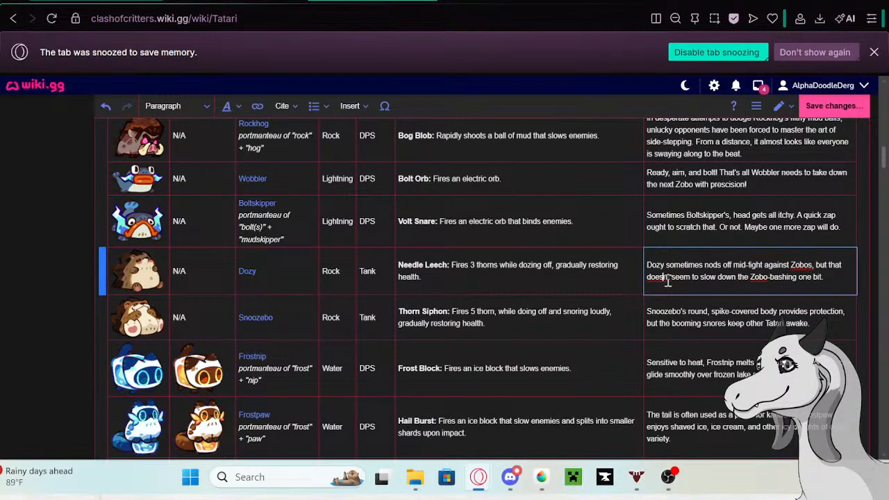
# - Copy Snoozebo's old description from its row in the Tatari table and open the linked Snoozebo page in a new tab
pyautogui.click(816, 324)
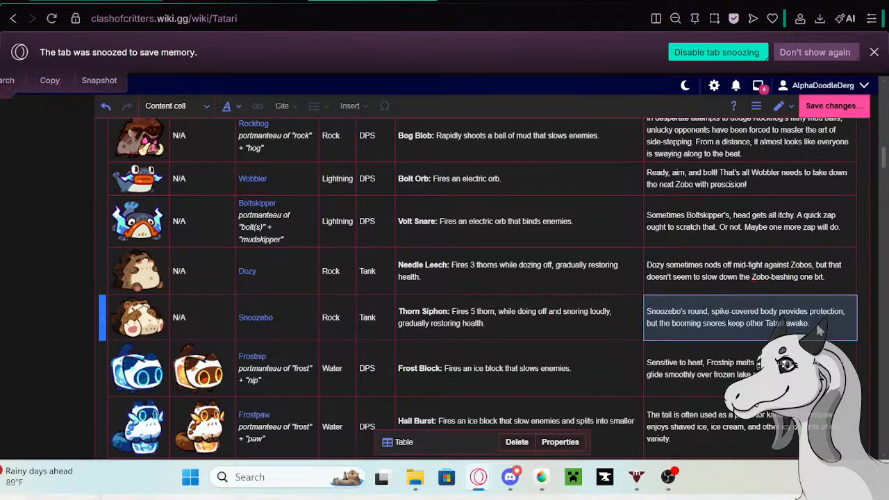
pyautogui.click(815, 323)
pyautogui.moveTo(816, 323); pyautogui.dragTo(636, 309)
pyautogui.hotkey('ctrl', 'c')
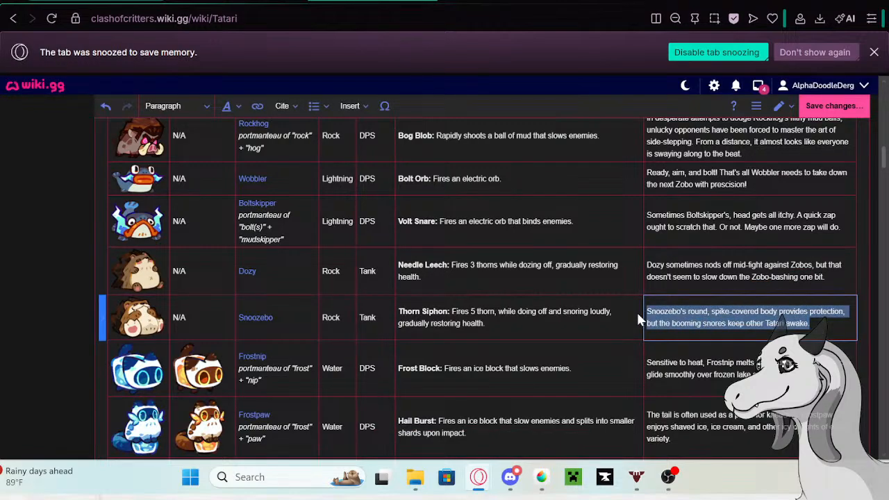
pyautogui.click(255, 317)
pyautogui.click(257, 317)
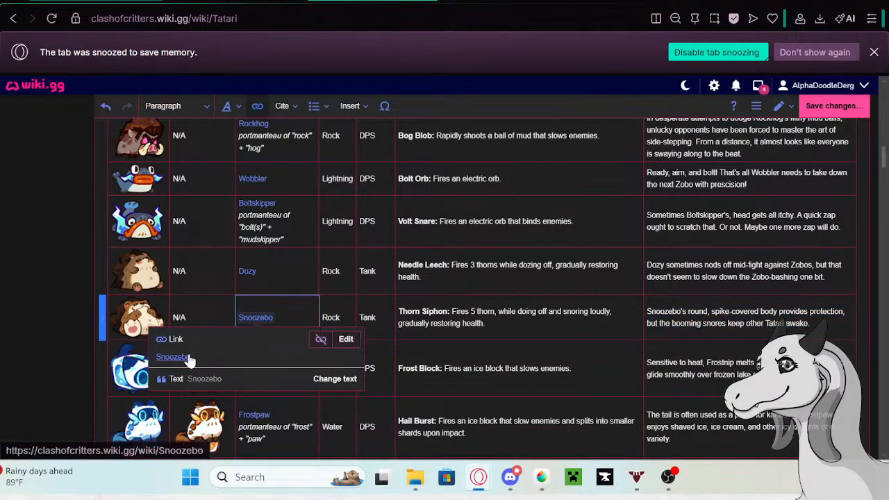
pyautogui.rightClick(257, 318)
pyautogui.click(214, 140)
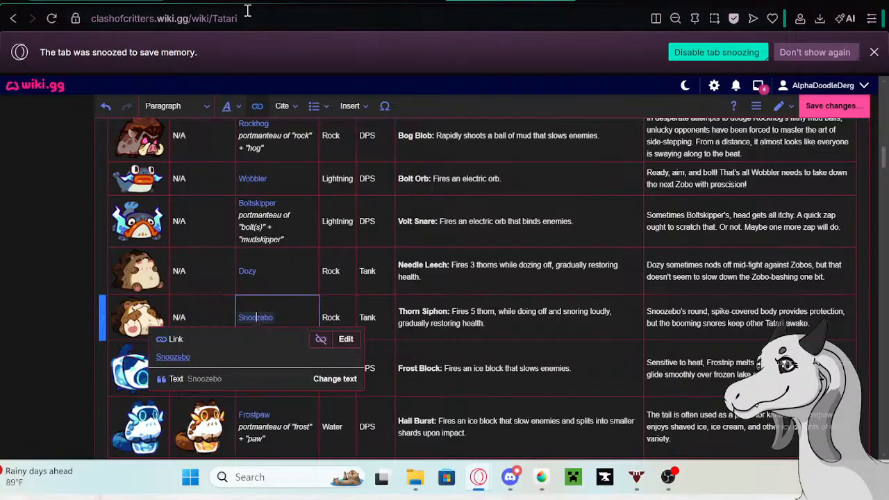
# - Start editing the Snoozebo page and paste the copied description as a new bullet at the end of its Trivia list
pyautogui.click(347, 2)
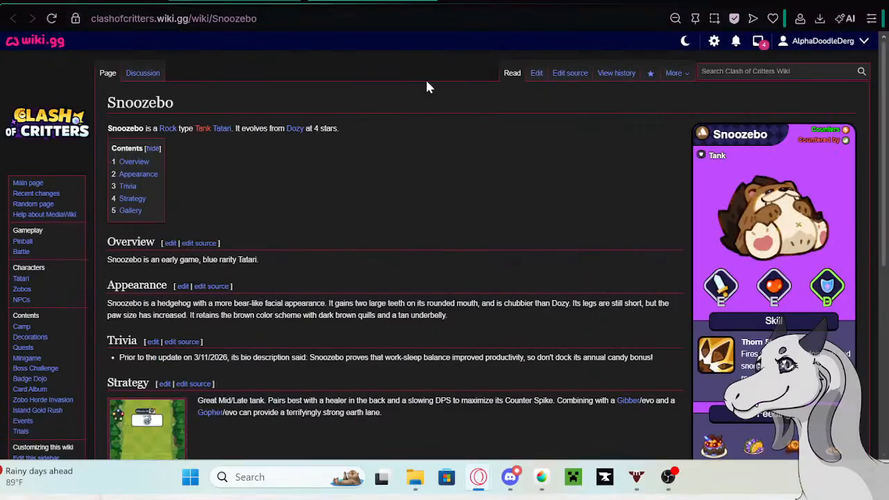
pyautogui.click(534, 73)
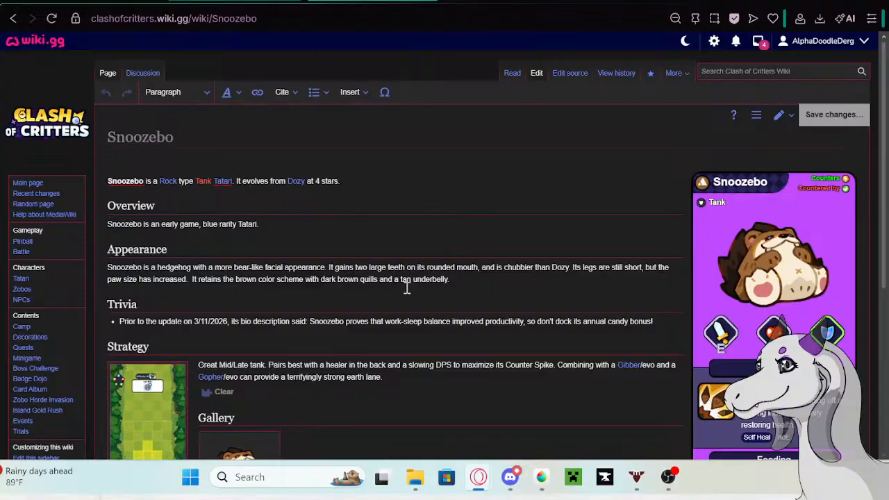
pyautogui.click(663, 321)
pyautogui.press('Return')
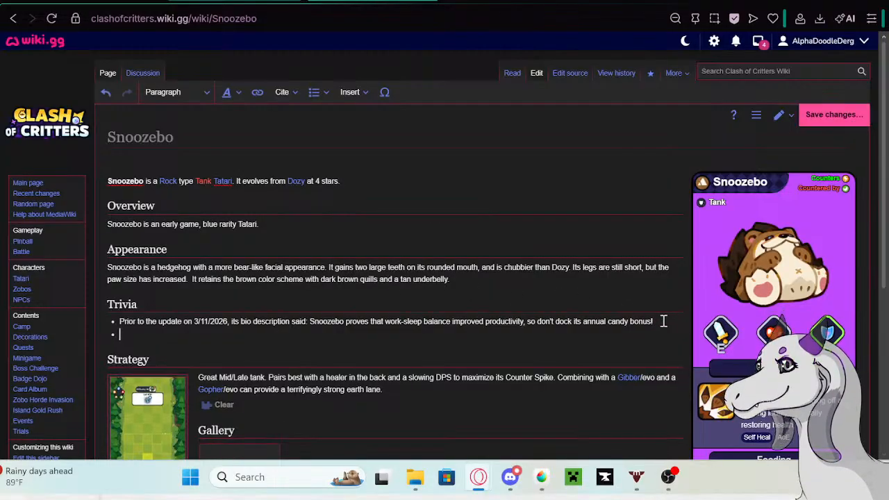
pyautogui.hotkey('ctrl', 'v')
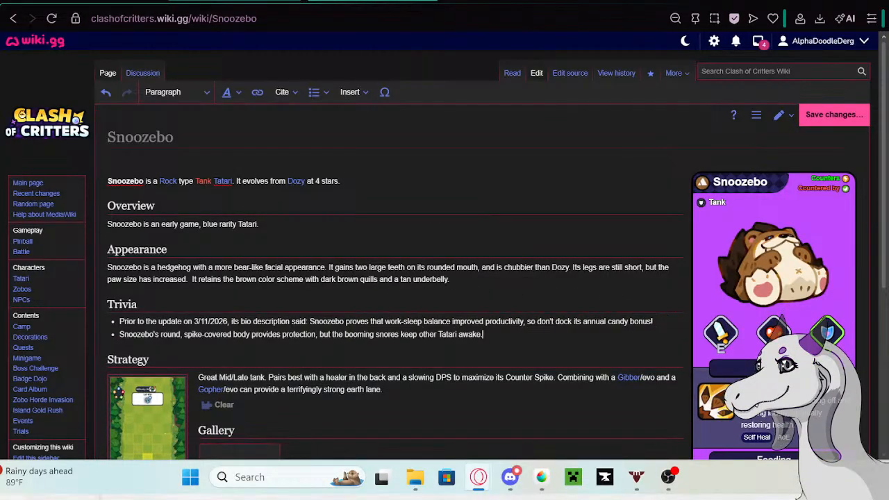
# - Prefix Snoozebo's new Trivia bullet with the Google tab's phrase "Prior to the update on 5/13/26 its bio description said:" and save the page
pyautogui.click(267, 1)
pyautogui.rightClick(270, 106)
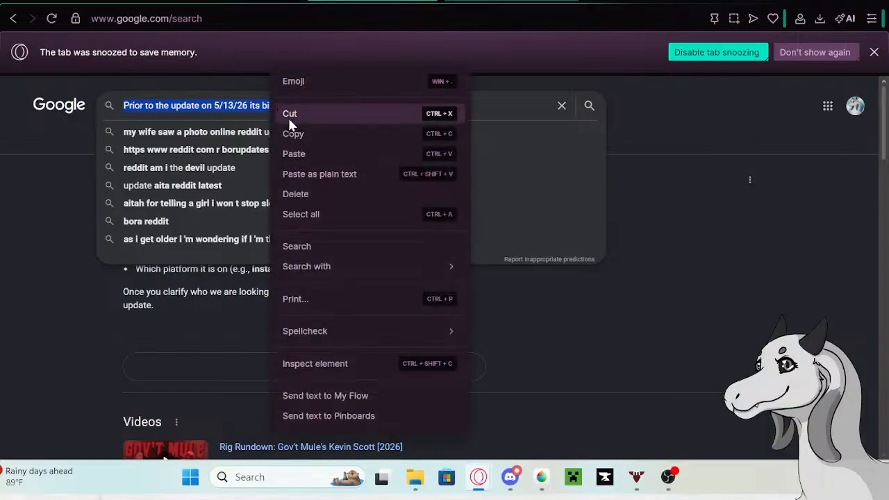
pyautogui.click(293, 132)
pyautogui.click(486, 1)
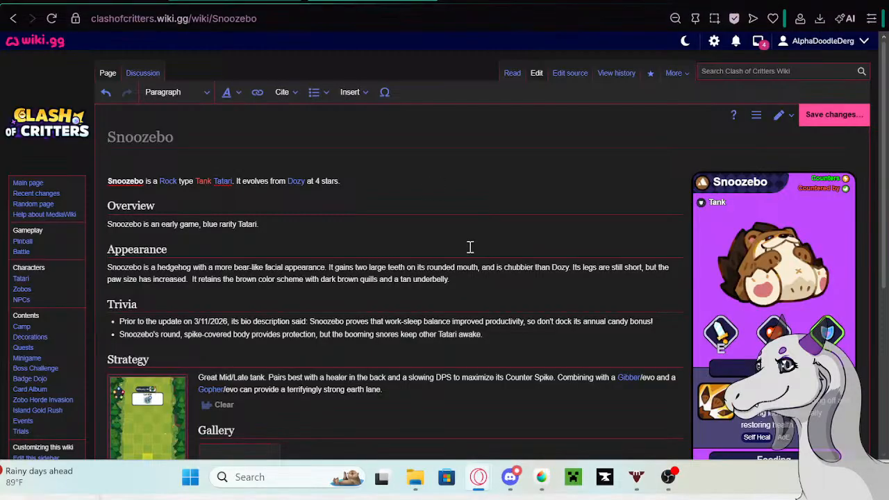
pyautogui.click(120, 334)
pyautogui.hotkey('ctrl', 'v')
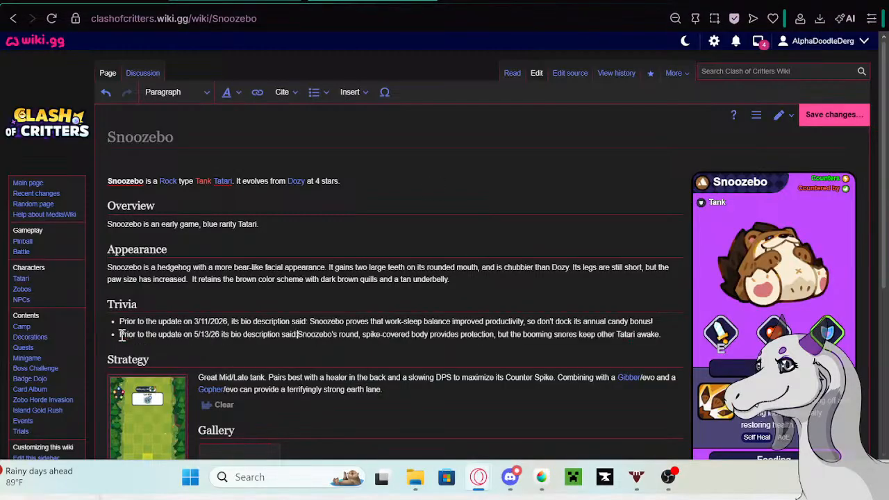
pyautogui.click(834, 115)
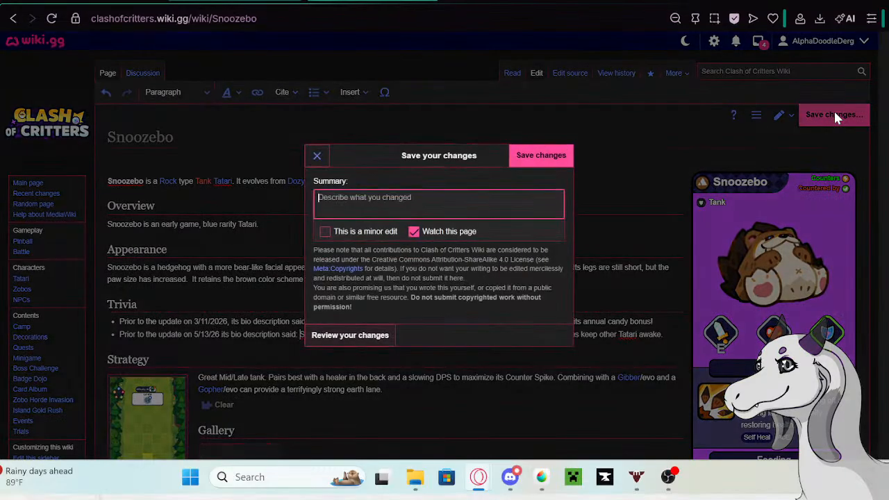
pyautogui.click(560, 155)
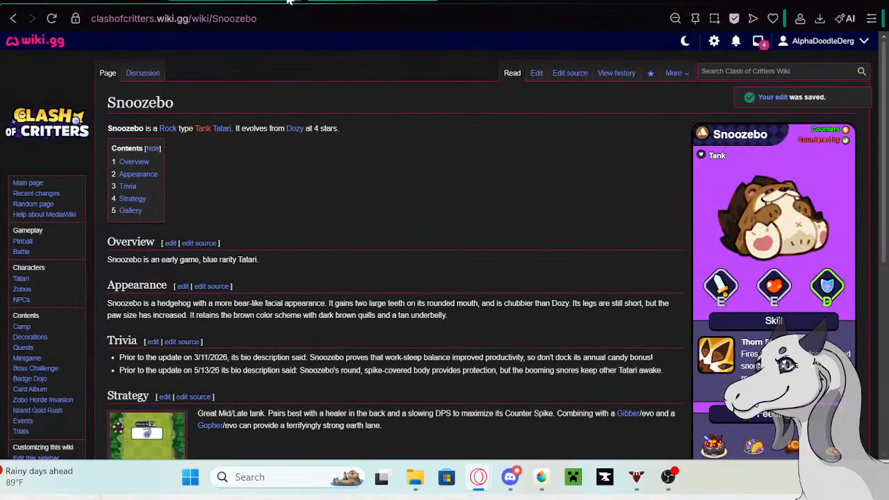
# - In the Tatari table, replace Snoozebo's description with "Some Tatari have spotted Snoozebo singing and dancing late at night. Maybe that explains all the daytime naps."
pyautogui.click(288, 2)
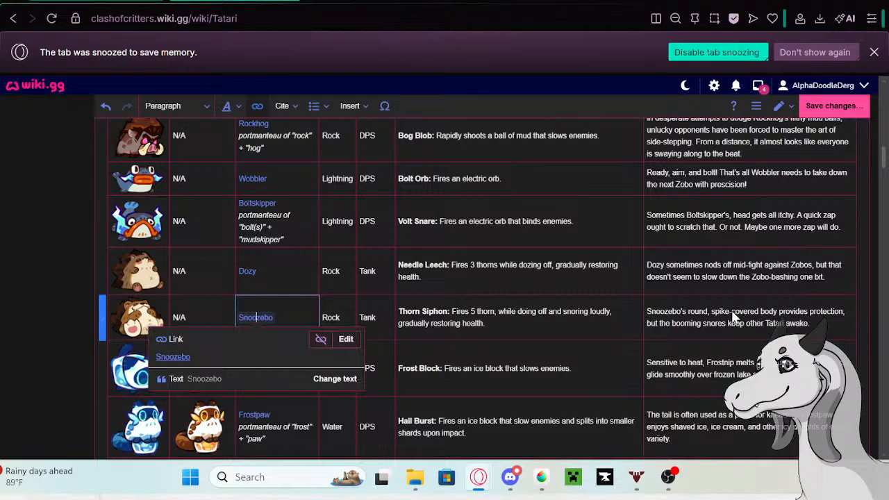
pyautogui.click(734, 314)
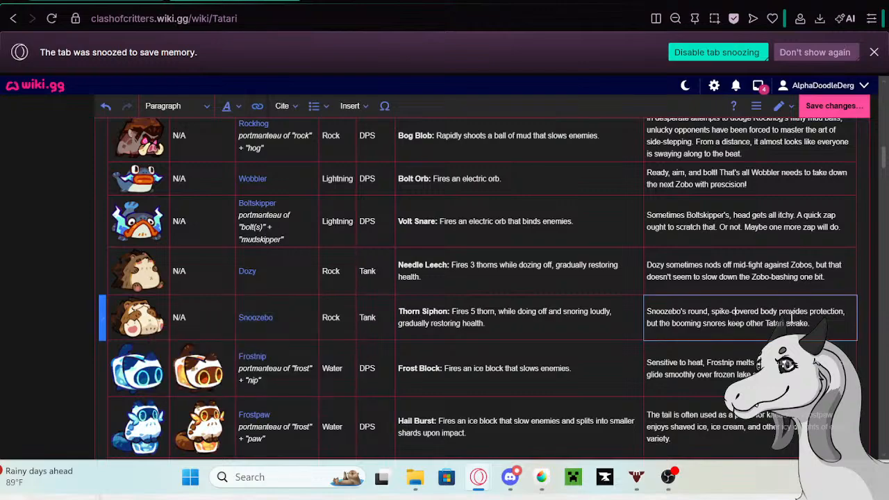
pyautogui.moveTo(809, 325); pyautogui.dragTo(648, 300)
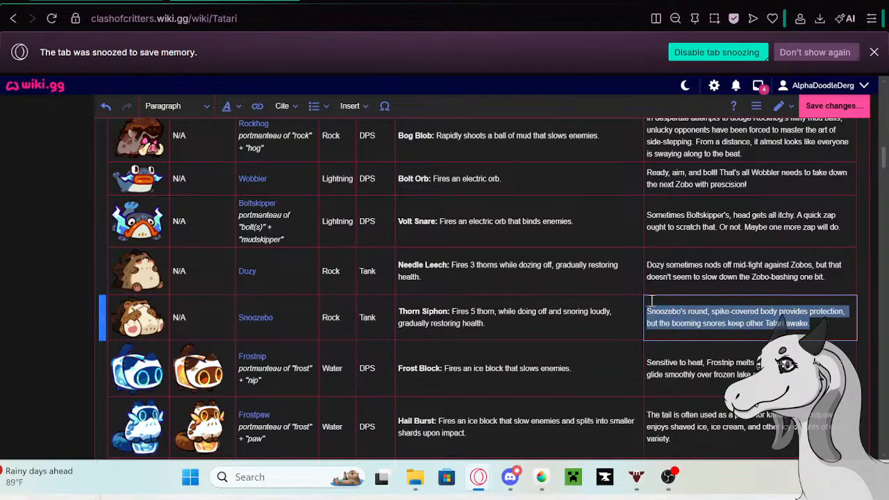
pyautogui.press('BackSpace')
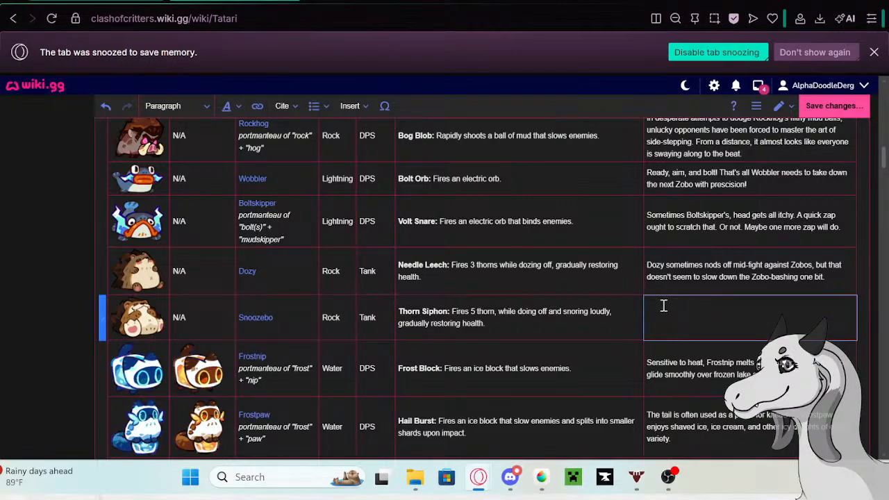
pyautogui.write('Some Tatari have spotted Snoozebo sin')
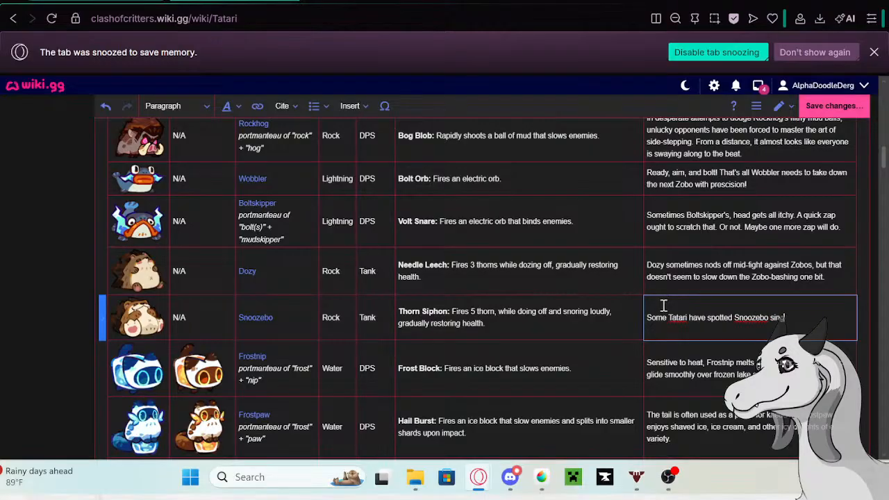
pyautogui.write('ging and dancing ')
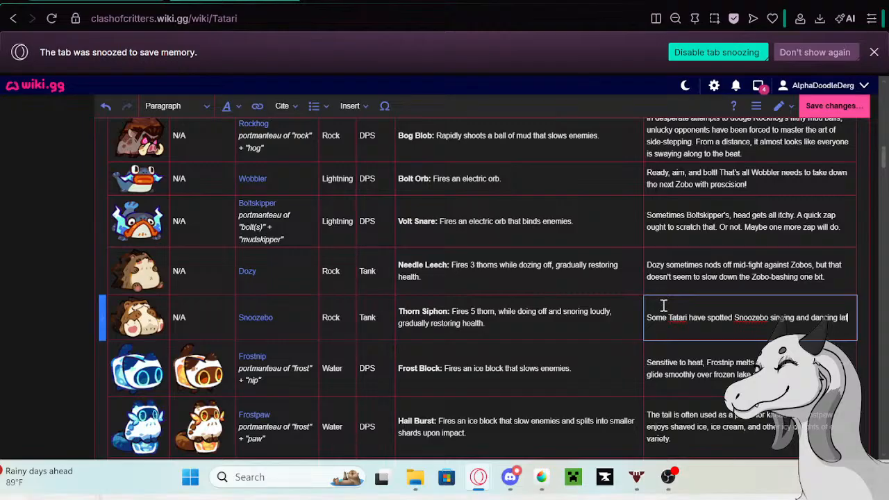
pyautogui.write('late at night. Maybe t')
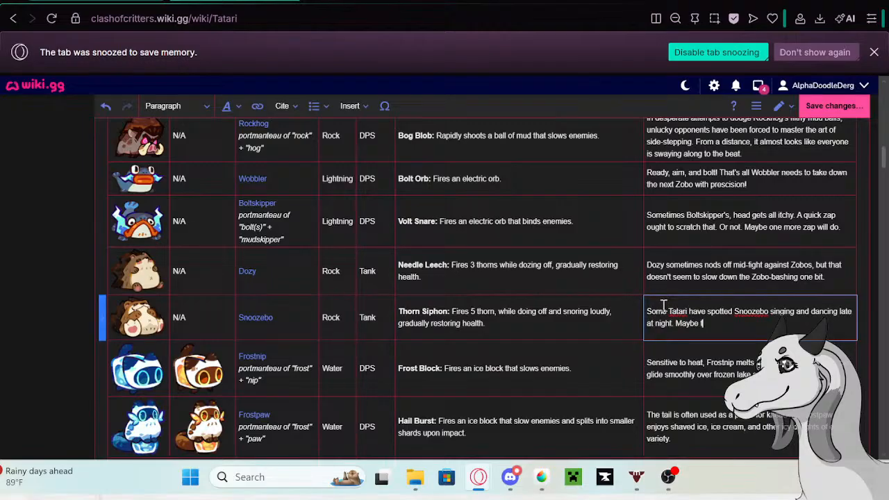
pyautogui.write('hat explains all the day')
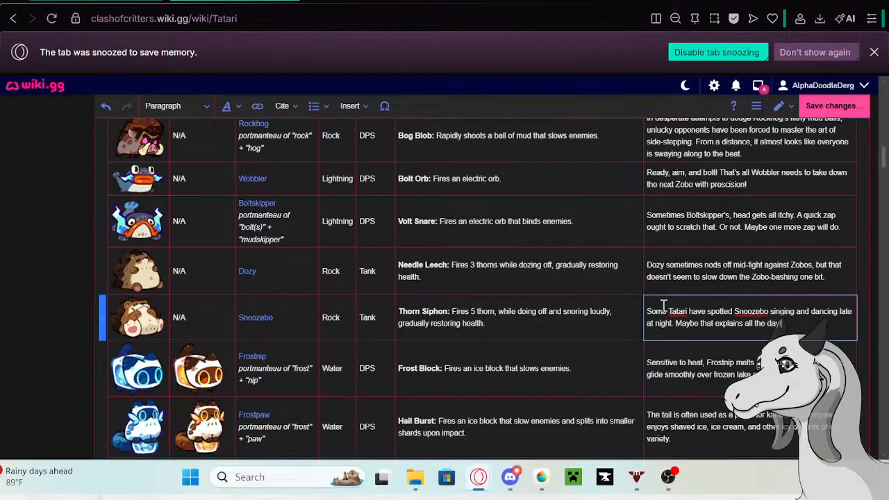
pyautogui.write('time naps.')
# - Save the Tatari page with the updated descriptions and reopen it for editing
pyautogui.scroll(-1, 690, 302)
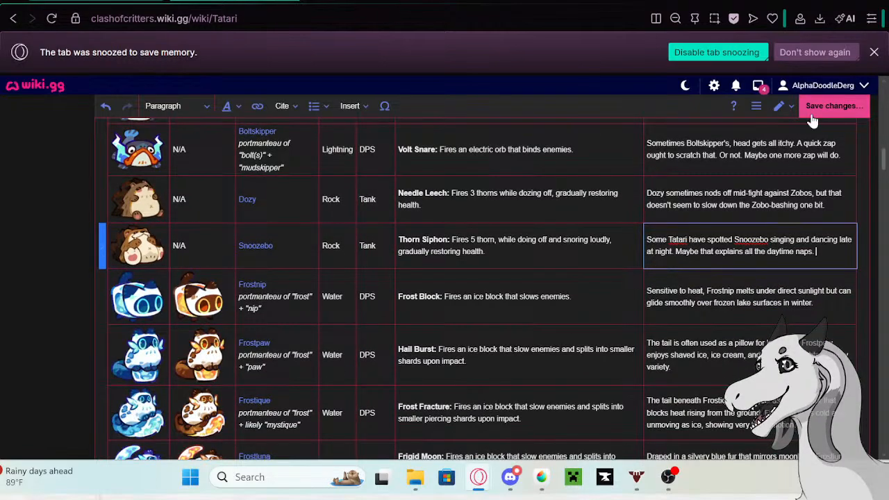
pyautogui.click(834, 106)
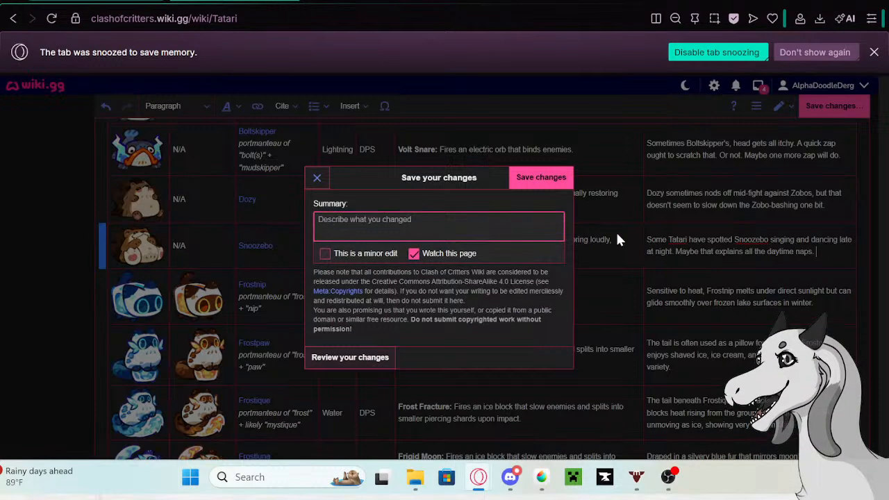
pyautogui.click(541, 178)
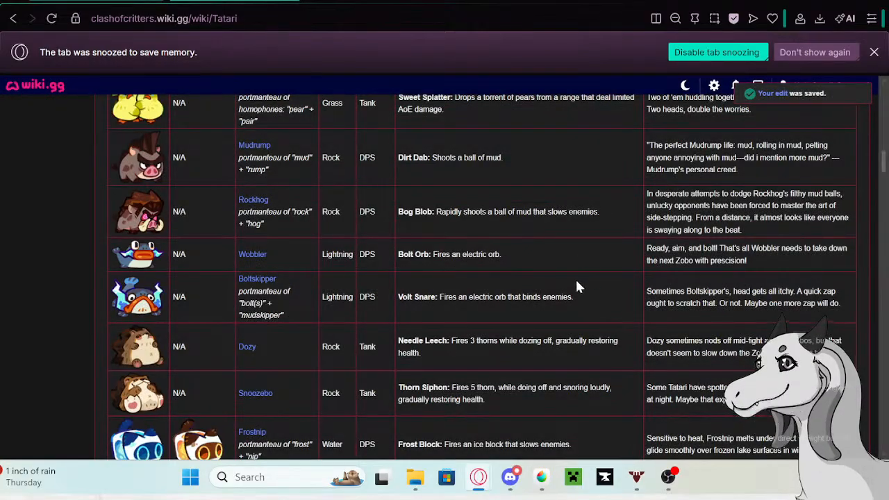
pyautogui.scroll(1, 461, 248)
pyautogui.scroll(15, 461, 250)
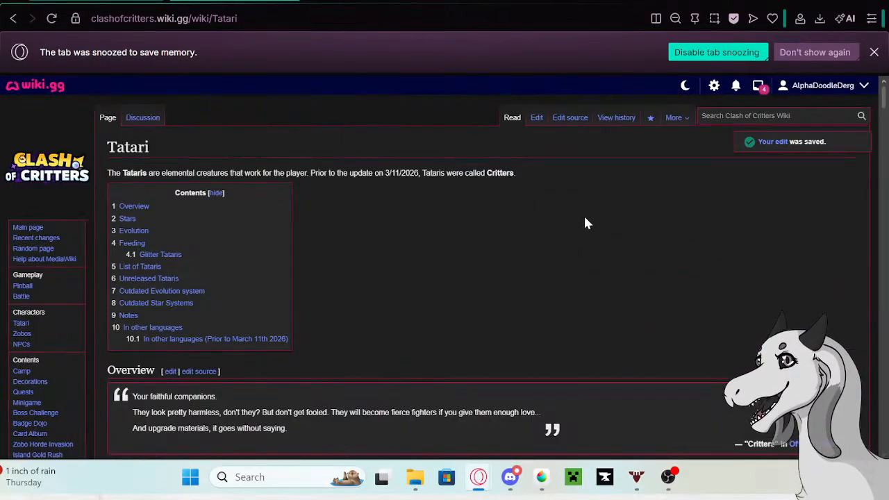
pyautogui.click(536, 117)
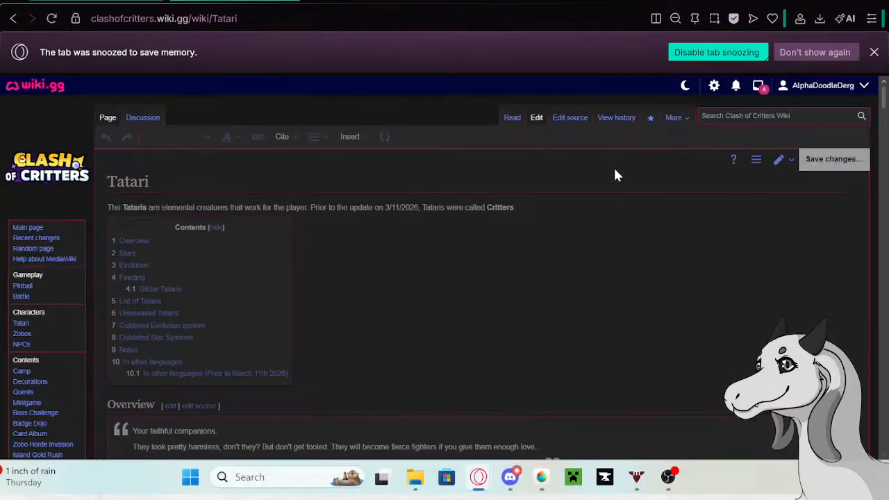
# - Copy Frostnip's old description from its row in the Tatari table and open the linked Frostnip page in a new tab
pyautogui.scroll(-3, 595, 232)
pyautogui.scroll(-20, 590, 229)
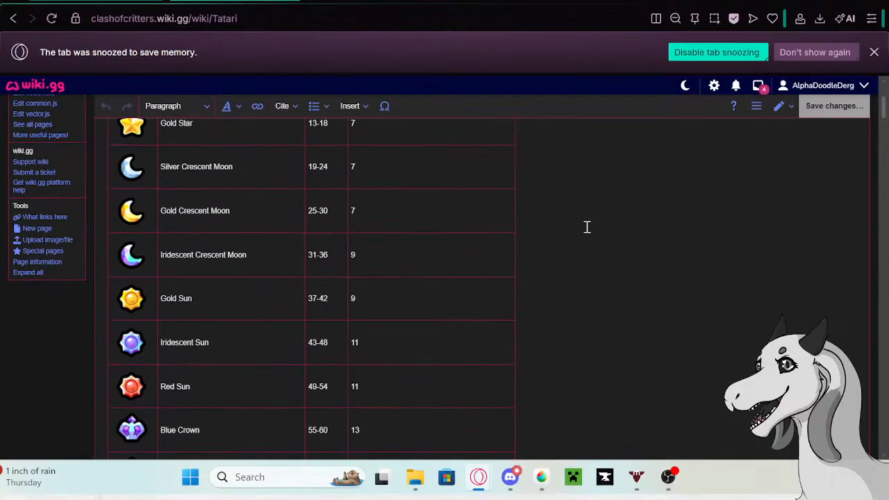
pyautogui.scroll(-15, 587, 230)
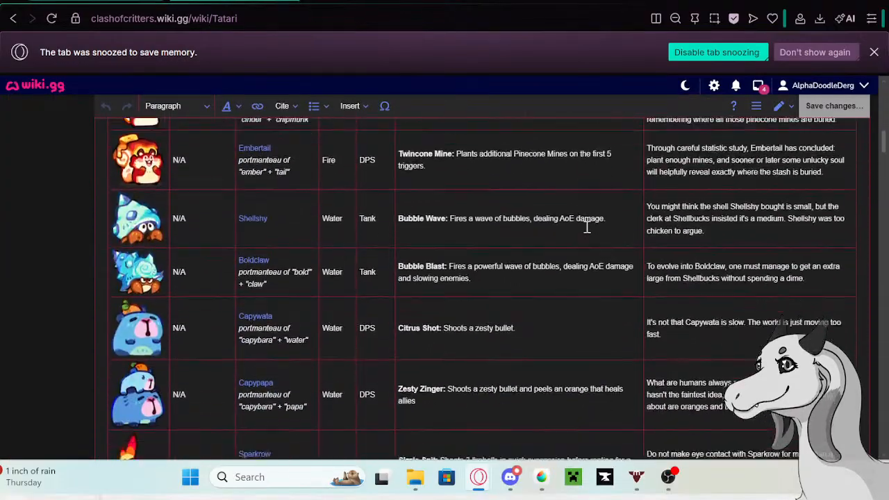
pyautogui.scroll(-1, 587, 233)
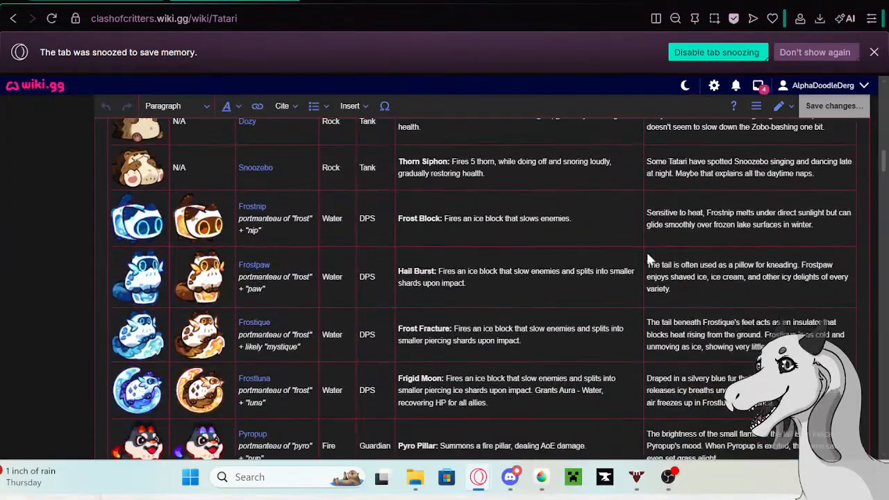
pyautogui.click(726, 224)
pyautogui.click(828, 223)
pyautogui.moveTo(829, 226); pyautogui.dragTo(645, 207)
pyautogui.hotkey('ctrl', 'c')
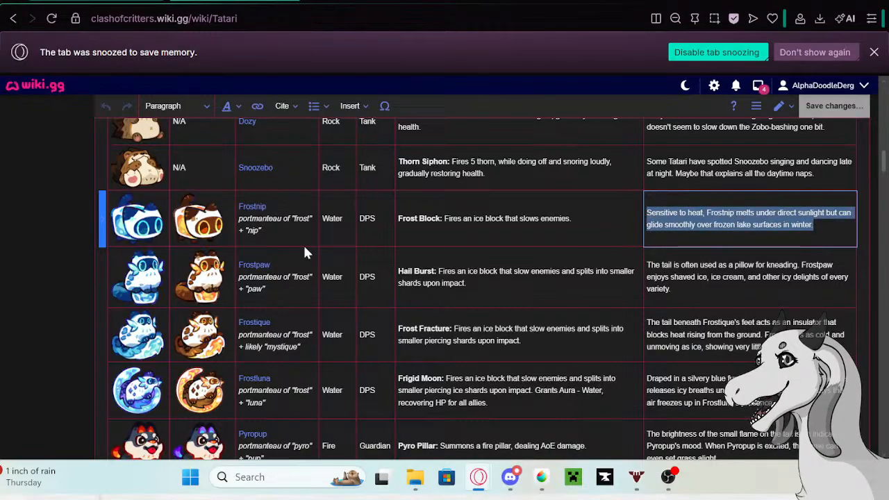
pyautogui.click(243, 206)
pyautogui.rightClick(166, 247)
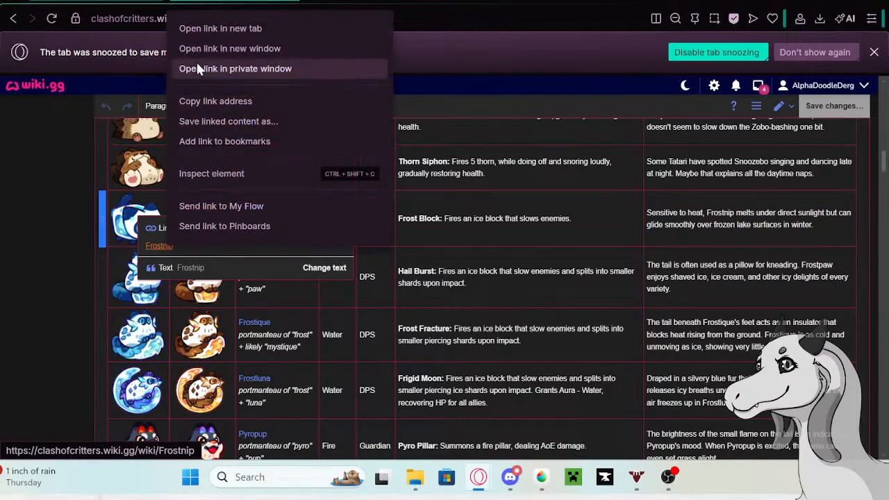
pyautogui.click(197, 33)
pyautogui.click(217, 0)
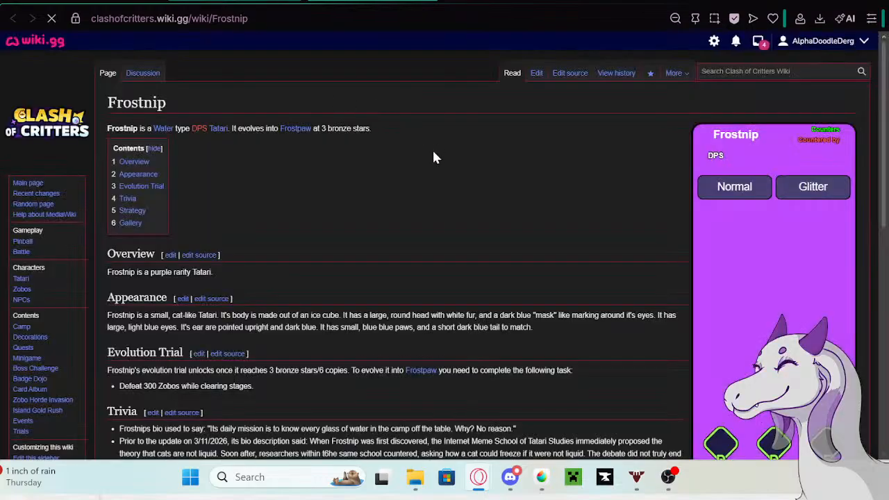
# - Start editing the Frostnip page and paste the copied description as a new bullet at the end of its Trivia list
pyautogui.click(536, 72)
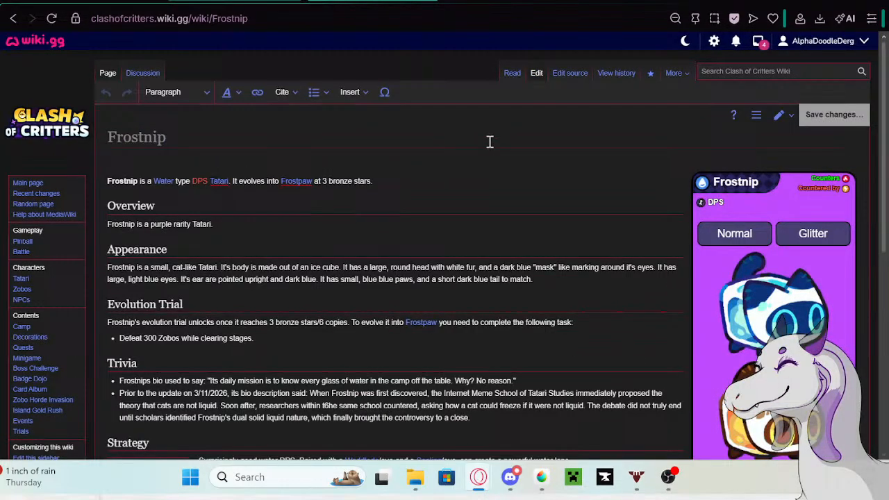
pyautogui.click(480, 419)
pyautogui.press('Return')
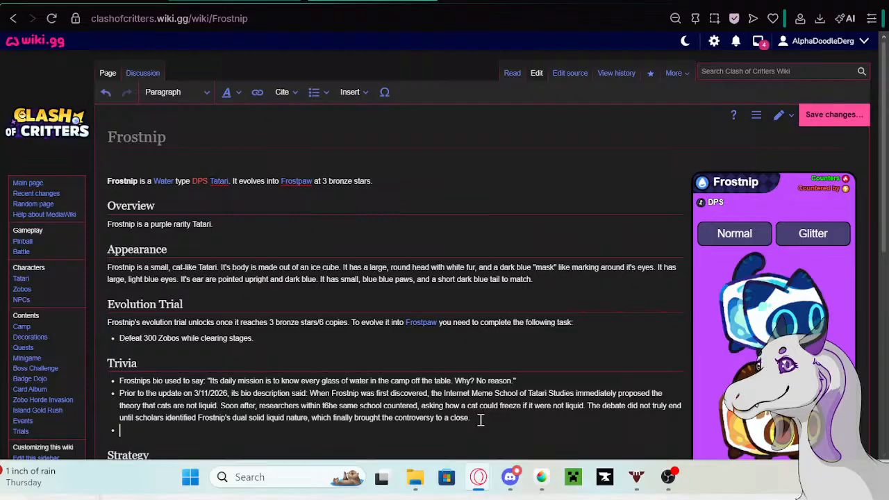
pyautogui.hotkey('ctrl', 'v')
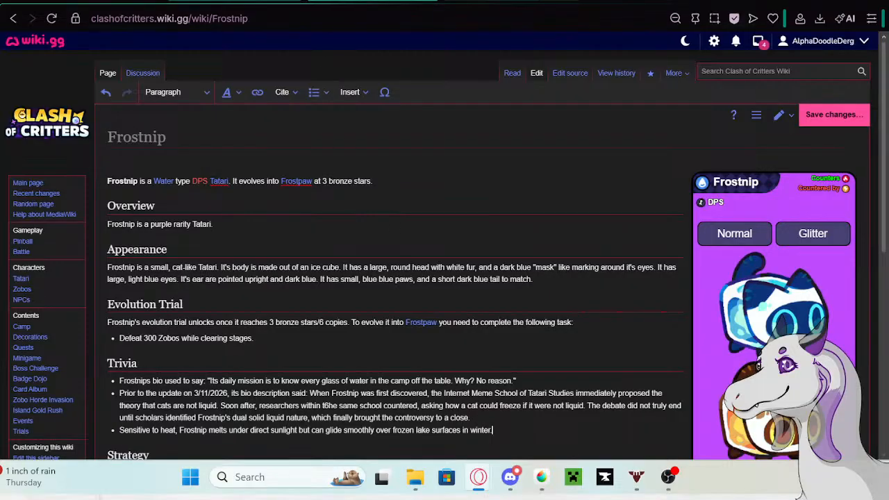
# - Copy the phrase "Prior to the update on 5/13/26 its bio description said:" from the Google search tab and insert it before Frostnip's new Trivia bullet
pyautogui.click(324, 2)
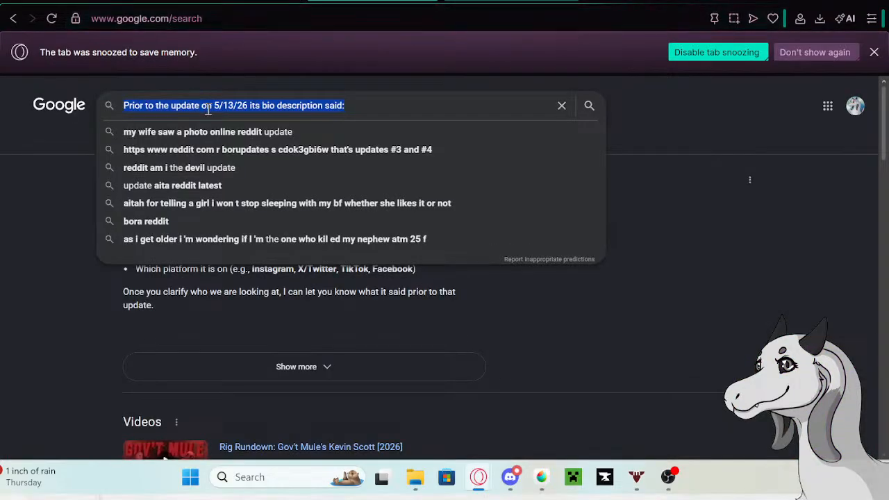
pyautogui.rightClick(208, 110)
pyautogui.click(231, 132)
pyautogui.click(323, 3)
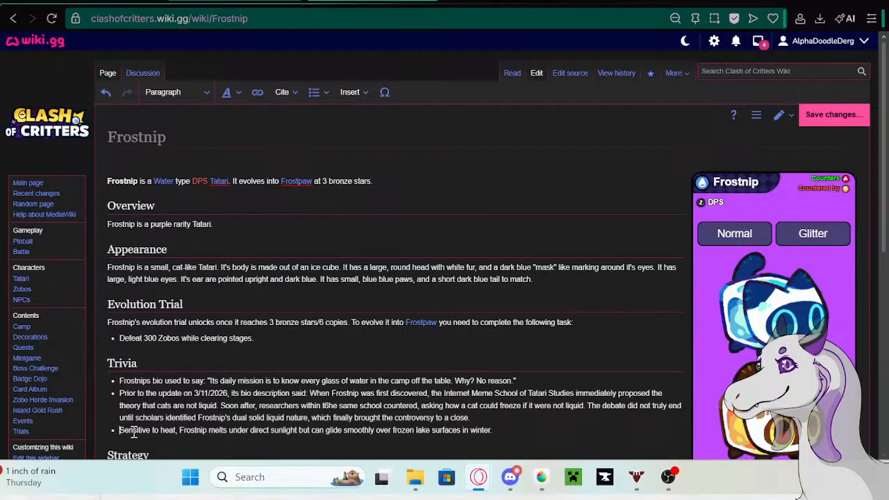
pyautogui.write('Prior to the update on 5/13/26 its bio description said:')
# - Save the Frostnip page with the added Trivia bullet, leaving the edit summary empty
pyautogui.scroll(-1, 284, 326)
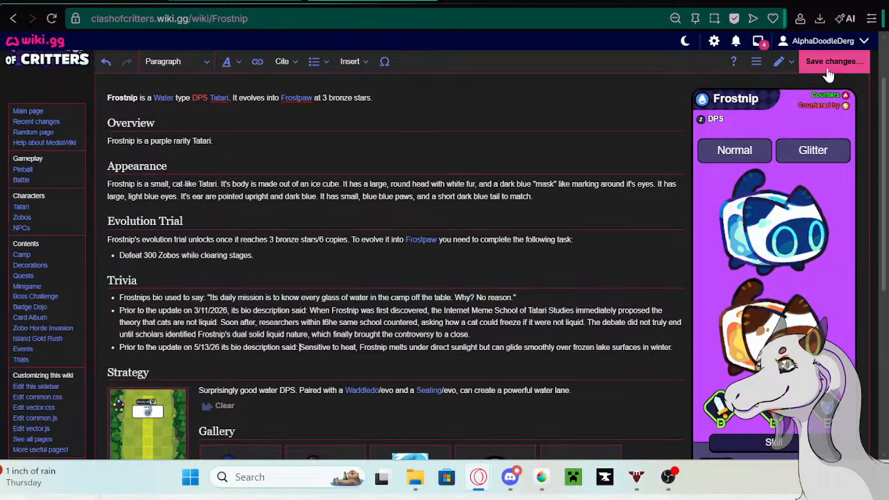
pyautogui.scroll(2, 828, 75)
pyautogui.click(836, 118)
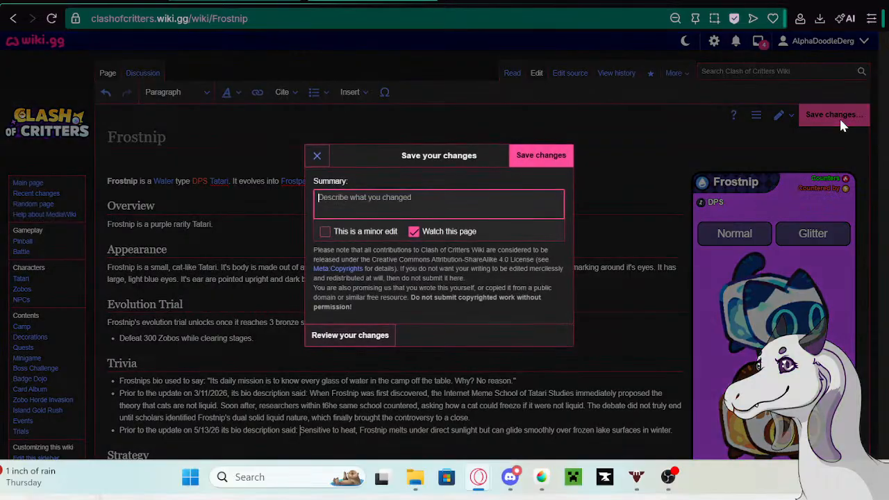
pyautogui.click(545, 152)
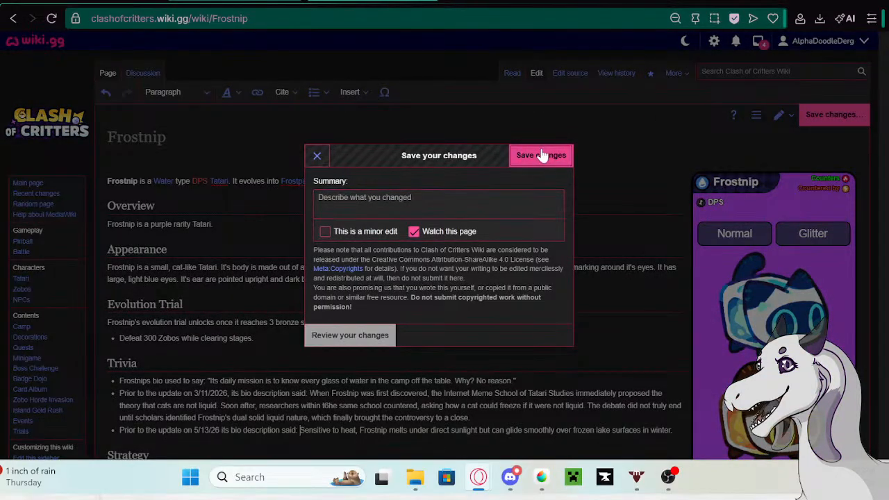
pyautogui.scroll(-3, 555, 223)
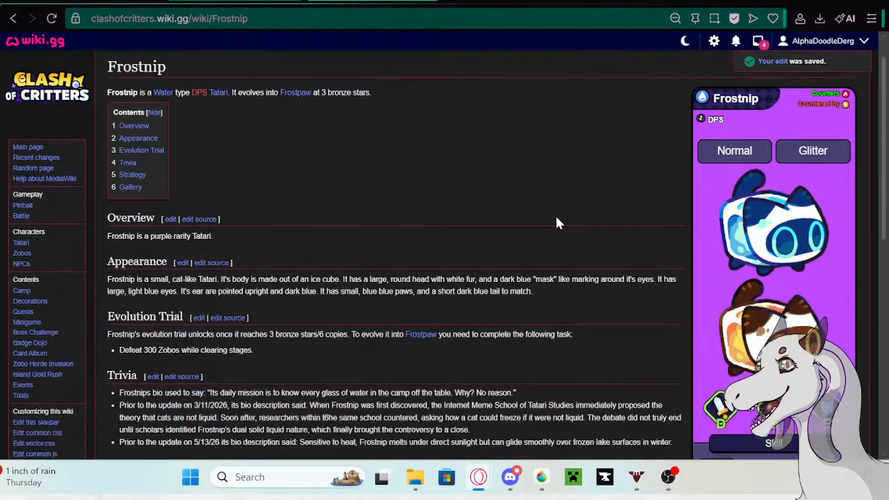
# - In the Tatari table, replace Frostnip's description with "Frostnip may look cool and aloof, but the truth is, opening that mouth lets all the cold air out."
pyautogui.click(97, 2)
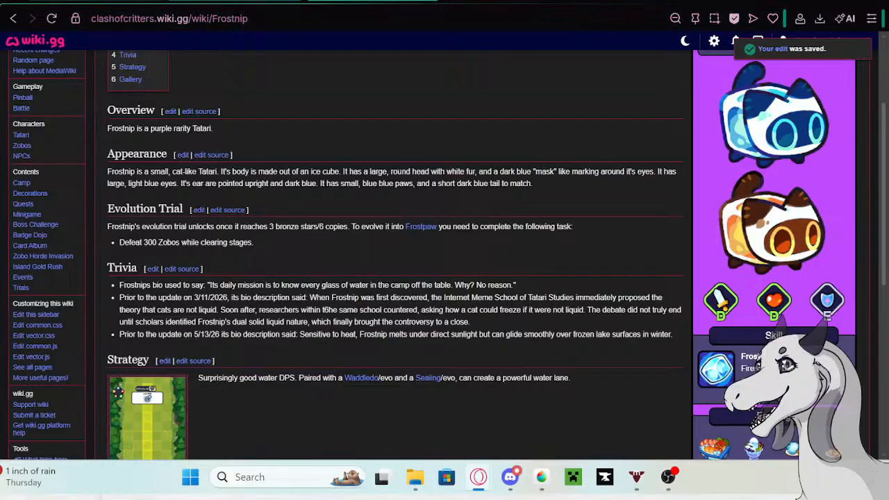
pyautogui.click(678, 232)
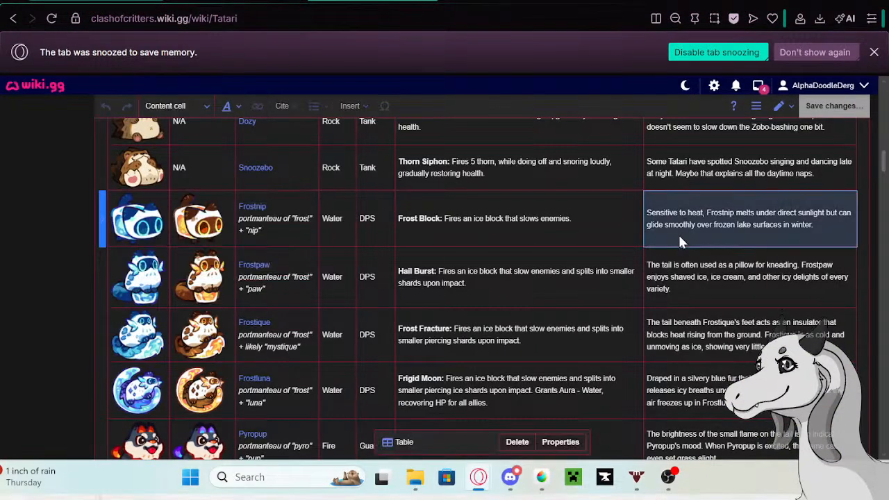
pyautogui.click(678, 233)
pyautogui.moveTo(816, 226); pyautogui.dragTo(649, 211)
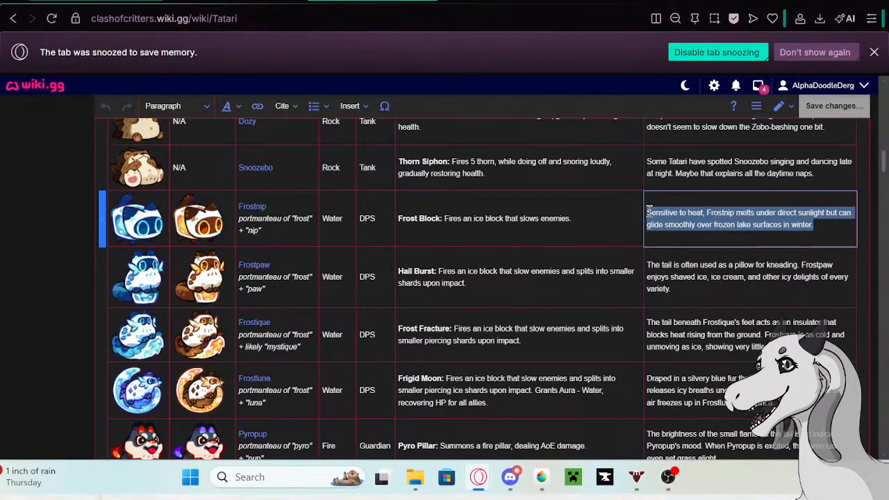
pyautogui.press('BackSpace')
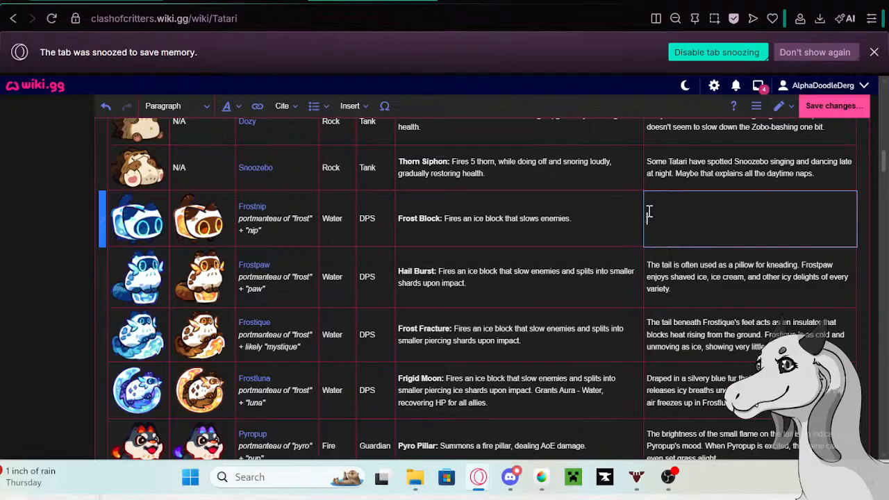
pyautogui.write('Frostnip may l')
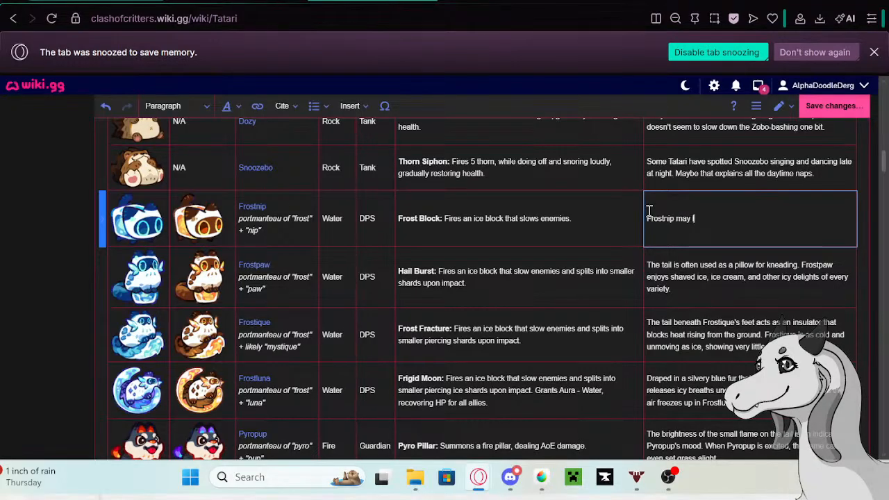
pyautogui.write('ook cool and a')
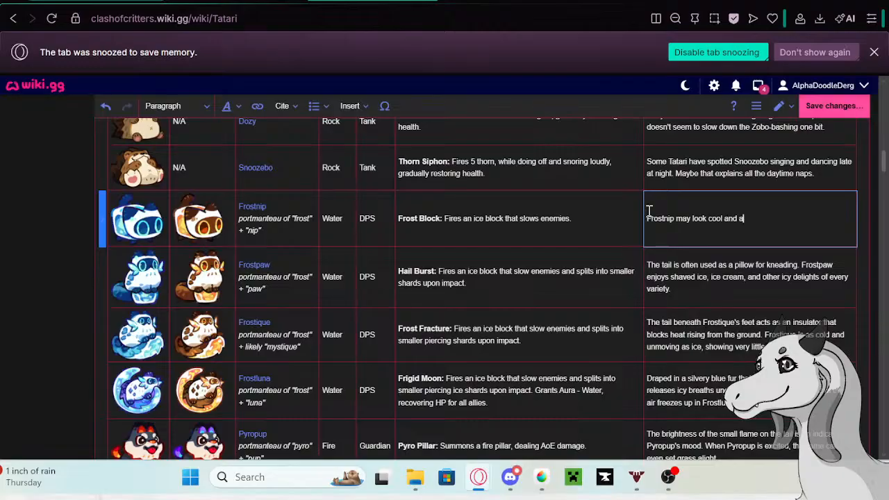
pyautogui.write('loof, but the truth is, openin')
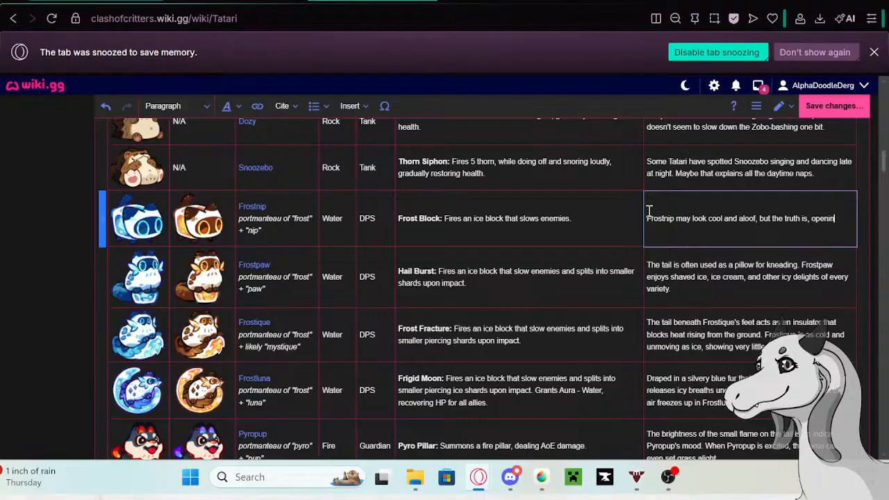
pyautogui.write('g ta')
pyautogui.press('BackSpace')
pyautogui.write('hat mouth')
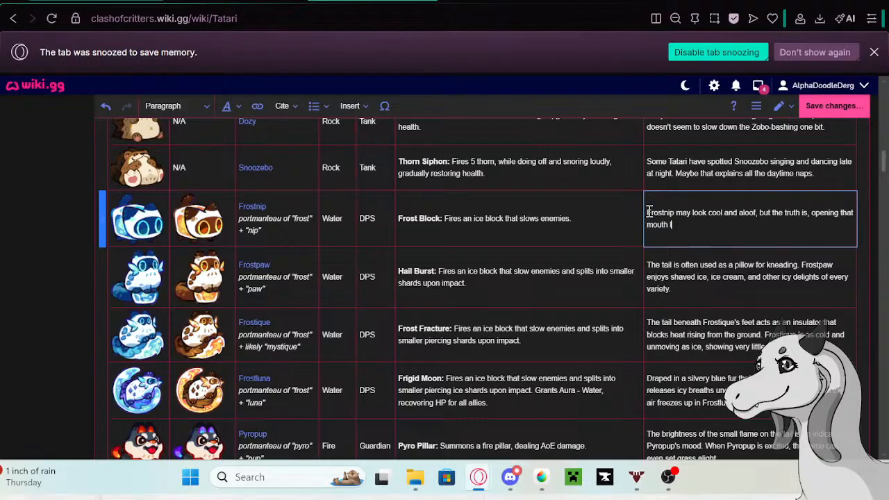
pyautogui.write(' lets all the cold air out.')
# - Copy Frostpaw's old description from its row in the Tatari table and open the linked Frostpaw page in a new tab
pyautogui.click(690, 290)
pyautogui.click(686, 291)
pyautogui.moveTo(685, 291); pyautogui.dragTo(647, 270)
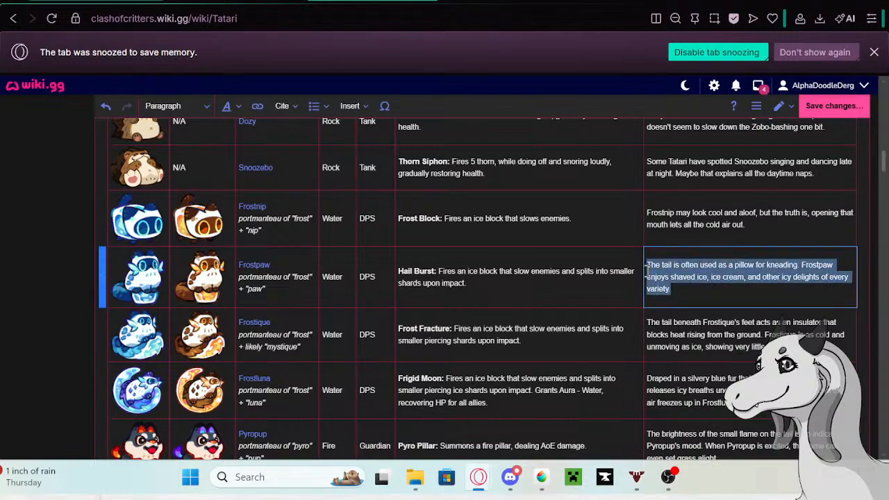
pyautogui.click(250, 267)
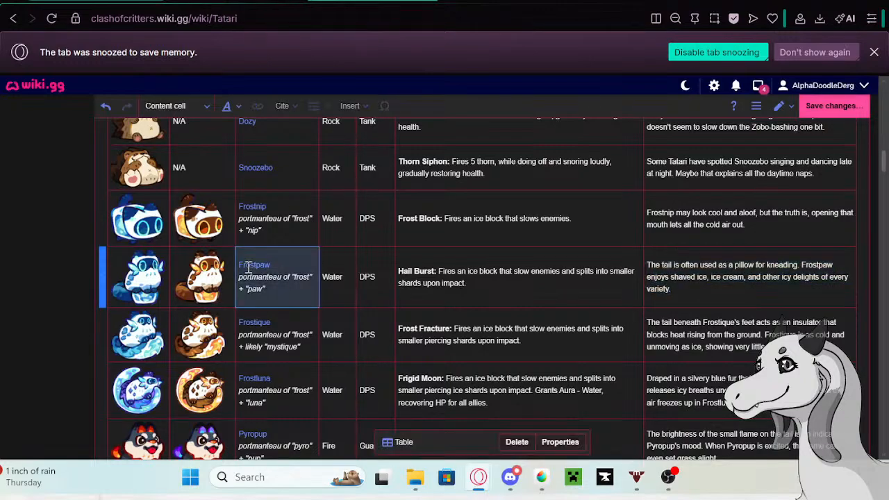
pyautogui.click(251, 266)
pyautogui.rightClick(161, 309)
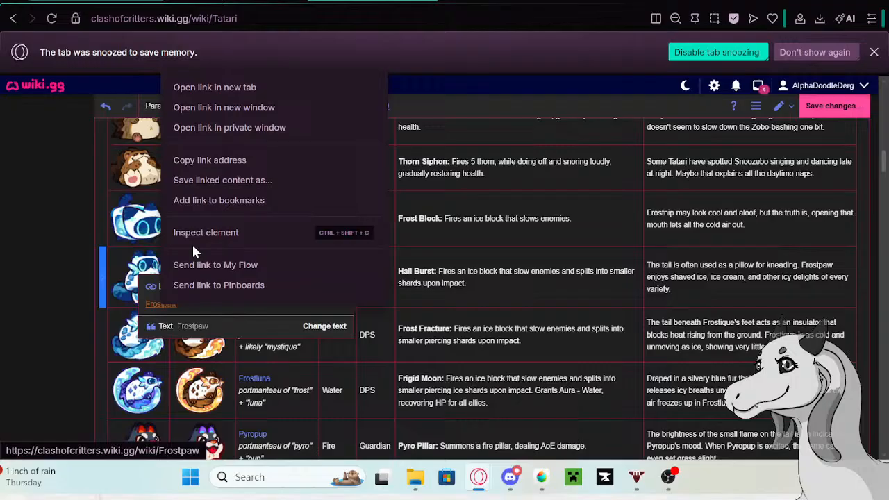
pyautogui.click(220, 89)
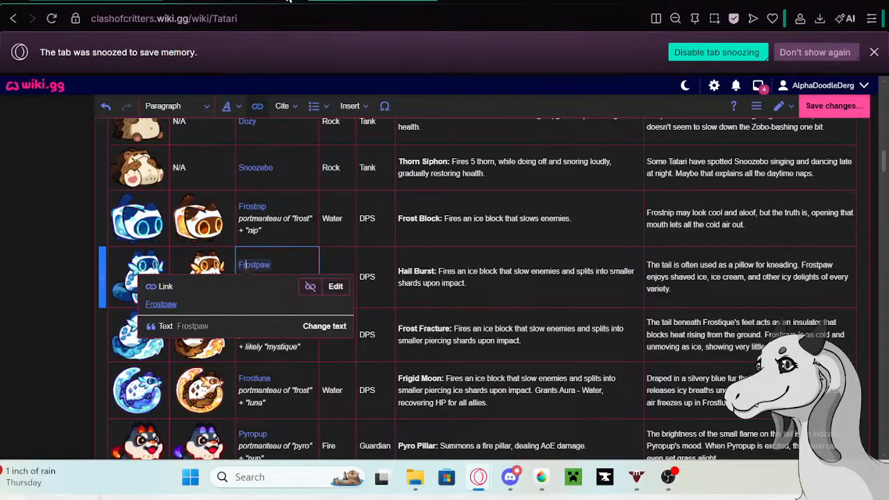
pyautogui.click(511, 2)
# - Start editing the Frostpaw page and paste the copied description as a new bullet at the end of its Trivia list
pyautogui.click(536, 73)
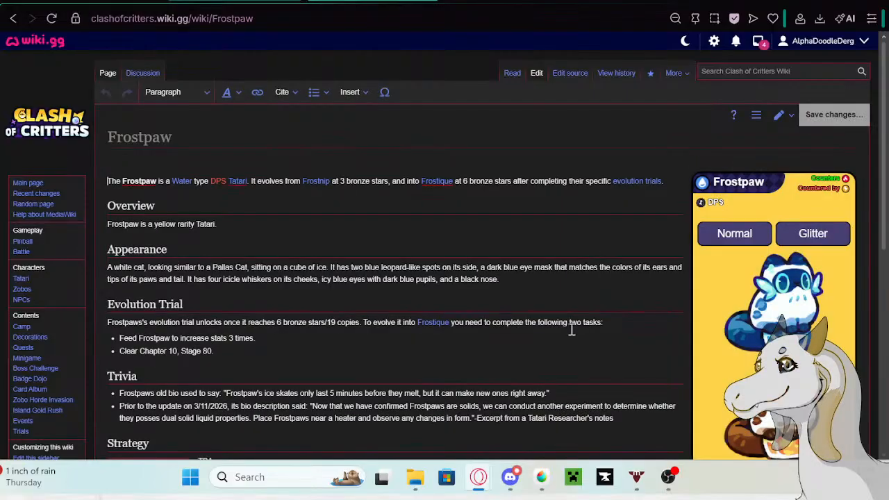
pyautogui.click(620, 419)
pyautogui.press('Return')
pyautogui.write('The tail is often used as a pillow for kneading. Frostpaw enjoys shaved ice, ice cream, and other icy delights of every variety.')
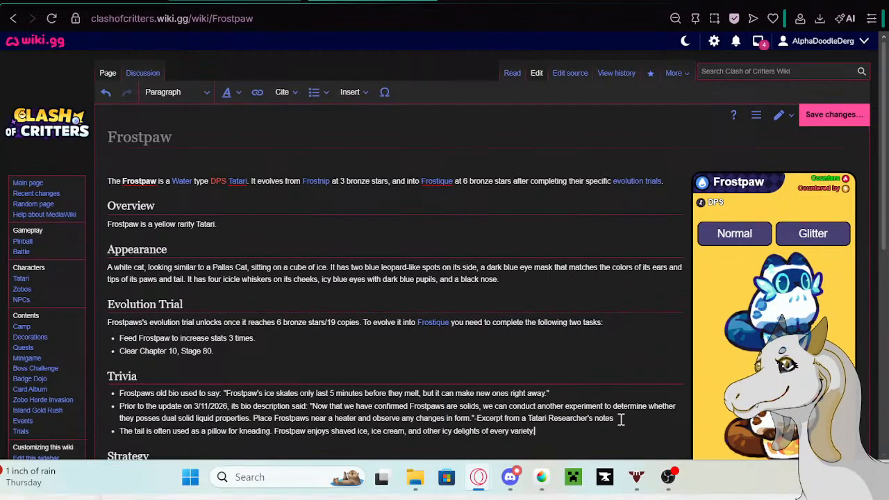
# - Prefix Frostpaw's new Trivia bullet with "Prior to the update on 5/13/26 its bio description said:" from the Google search tab, and save the page
pyautogui.click(547, 1)
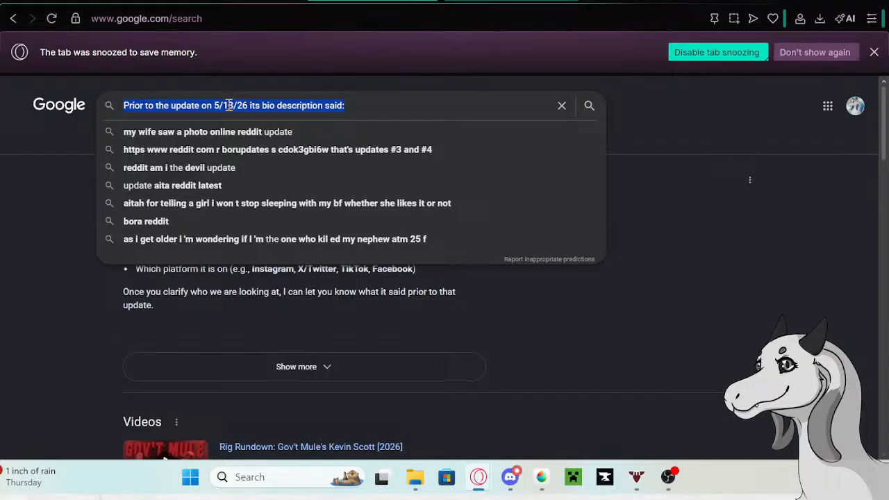
pyautogui.rightClick(229, 103)
pyautogui.click(251, 133)
pyautogui.click(235, 0)
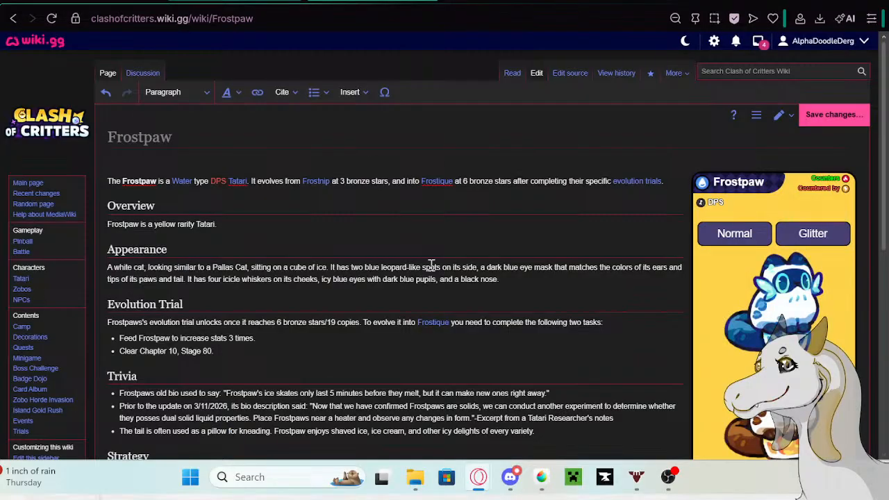
pyautogui.scroll(-2, 163, 417)
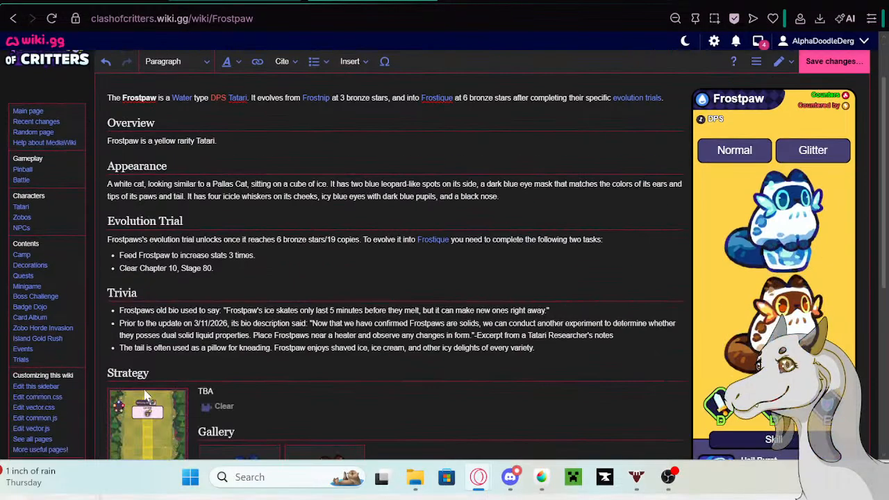
pyautogui.click(120, 347)
pyautogui.hotkey('ctrl', 'v')
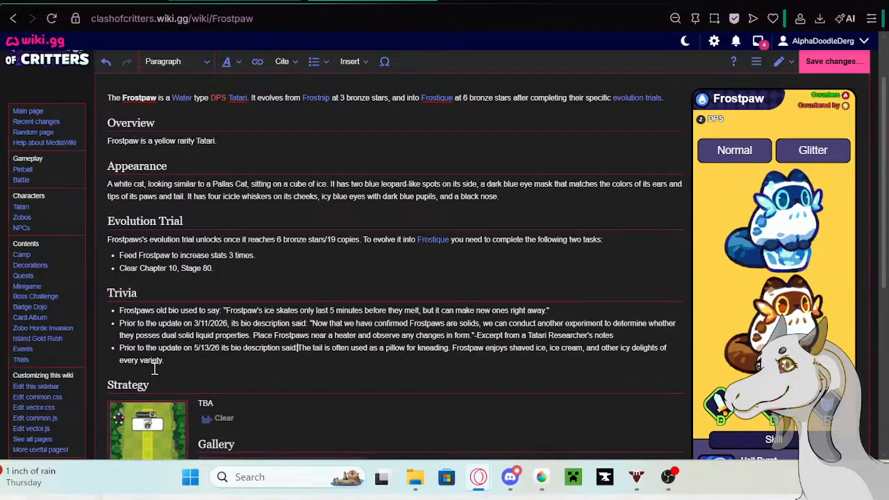
pyautogui.click(832, 61)
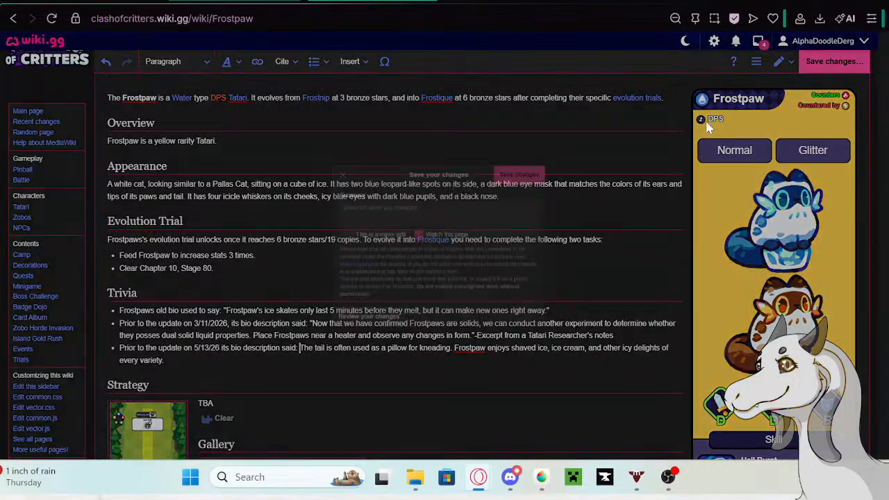
pyautogui.click(540, 159)
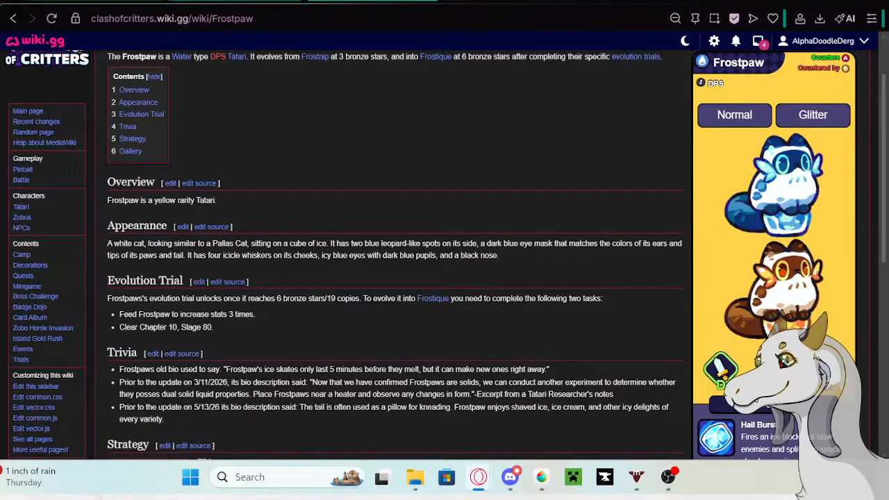
# - Replace Frostpaw's old description in the Tatari table with "Frostpaw is used to a quiet life..."
pyautogui.click(97, 1)
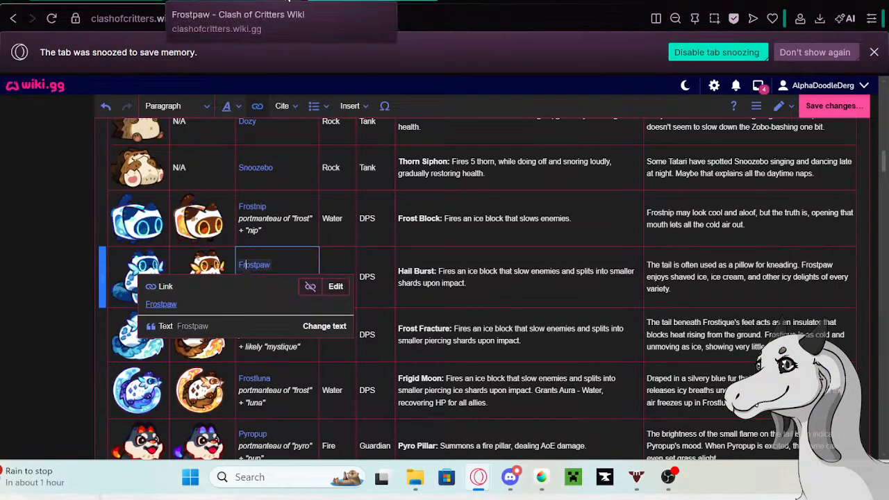
pyautogui.click(770, 287)
pyautogui.click(769, 287)
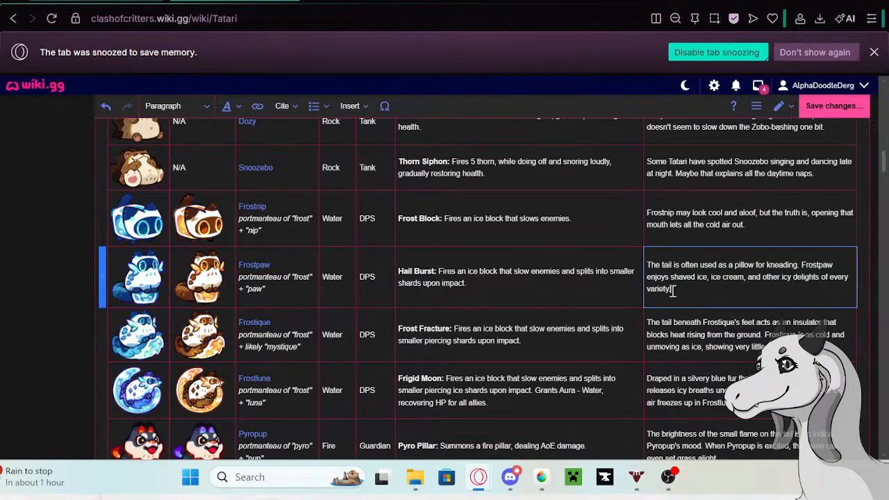
pyautogui.moveTo(672, 290); pyautogui.dragTo(649, 264)
pyautogui.press('BackSpace')
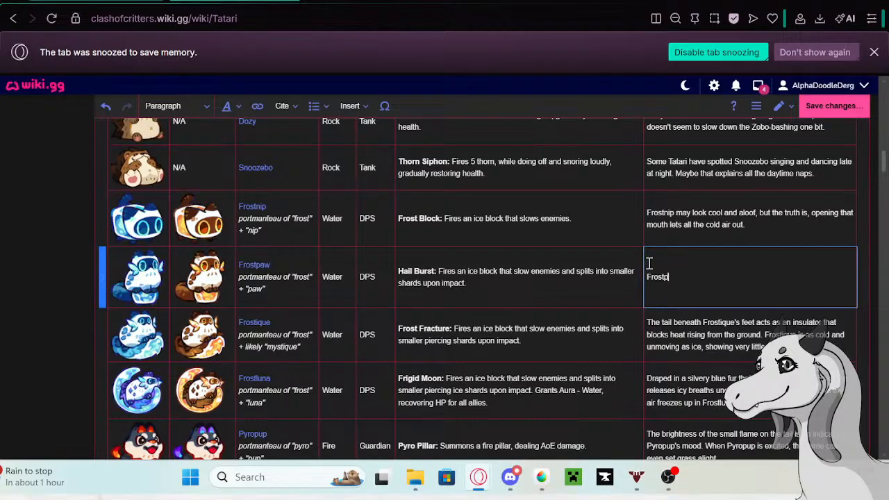
pyautogui.write('Frostpaw is use')
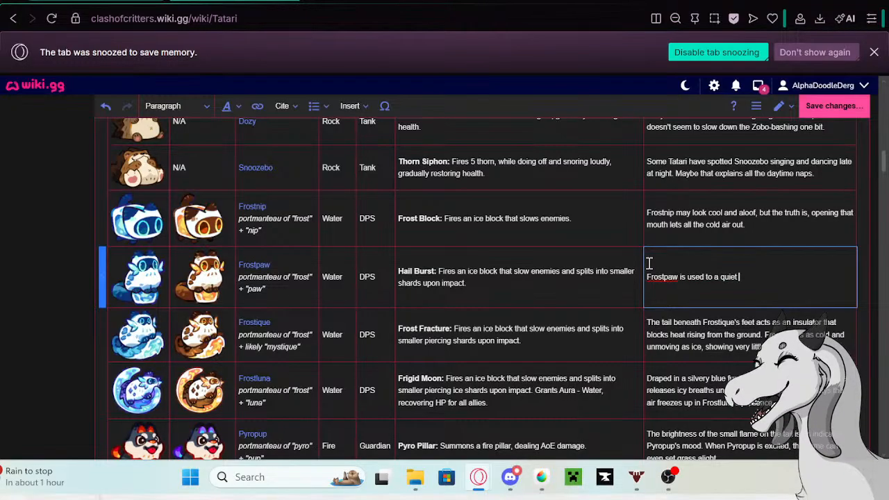
pyautogui.write('d to a quiet l')
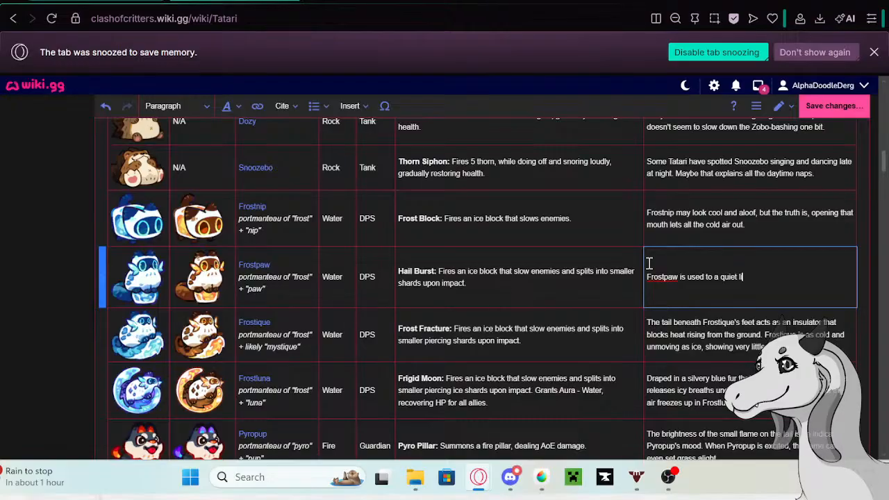
pyautogui.write('ife... Except for that one time Py')
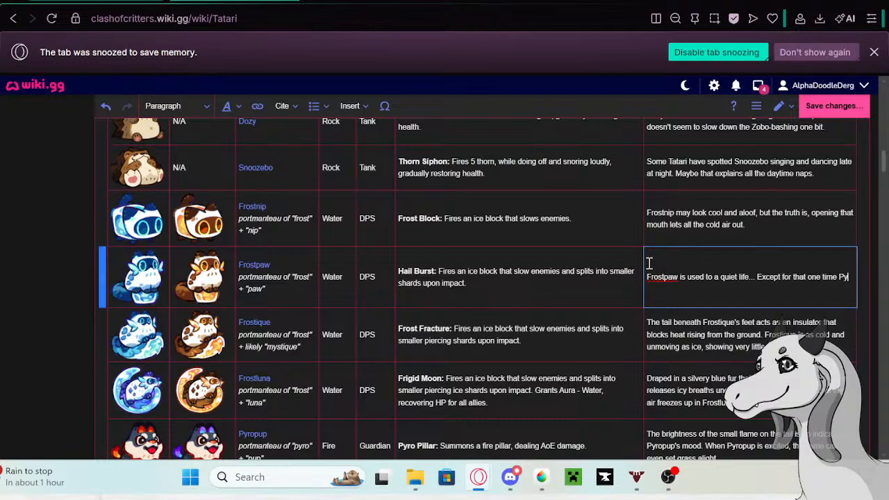
pyautogui.write("rohound's f")
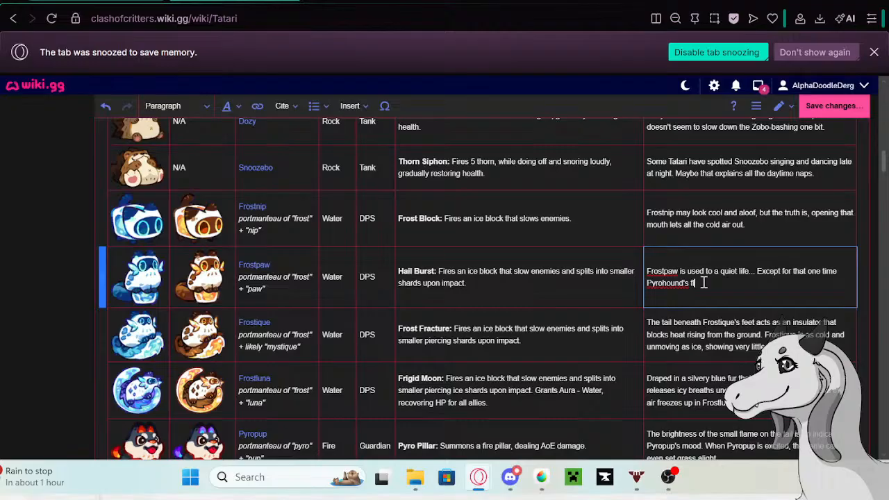
# - Continue Frostpaw's description with "Except for that one time Pyrohound's flames got a little too close, and a yelp escaped before Frostpaw could stop it."
pyautogui.write('s got a little too c')
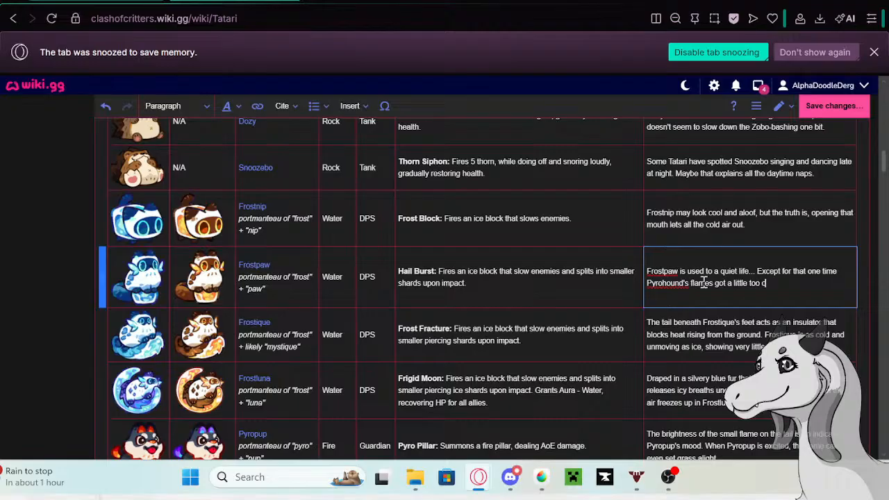
pyautogui.write('lose, and a yelp escaped before')
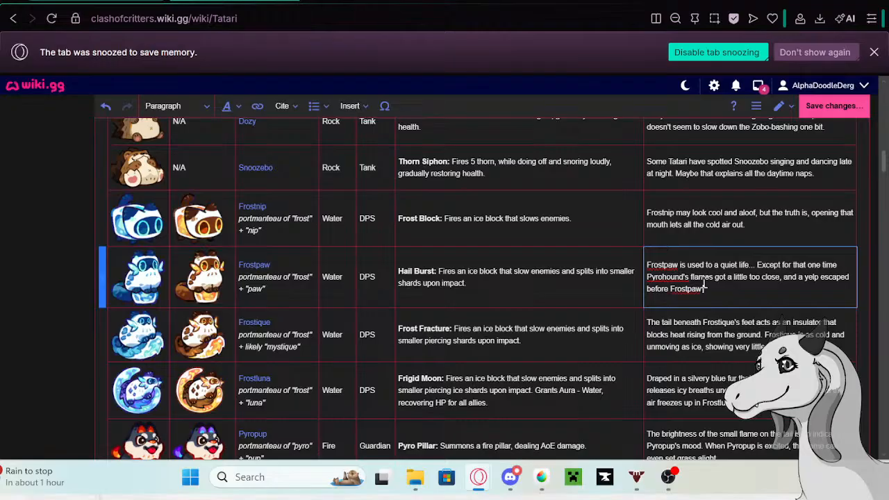
pyautogui.write('Frostpaw could stop it.')
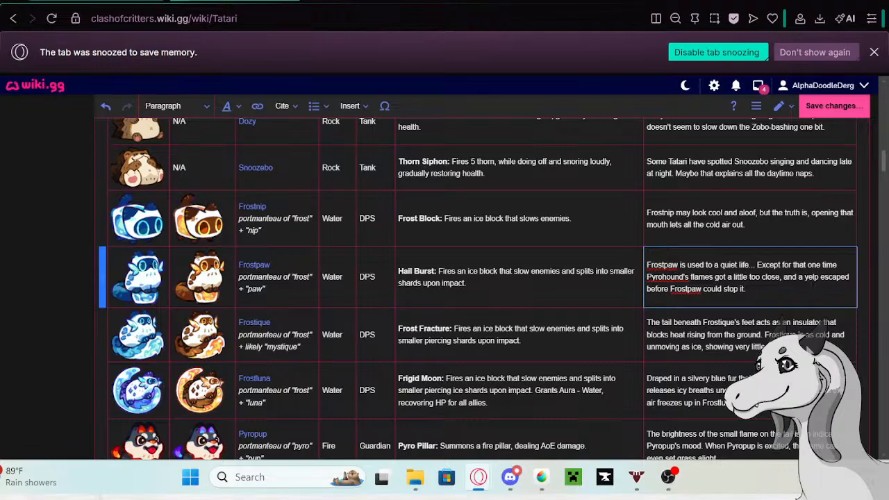
pyautogui.click(808, 351)
pyautogui.doubleClick(802, 345)
pyautogui.moveTo(801, 347); pyautogui.dragTo(649, 320)
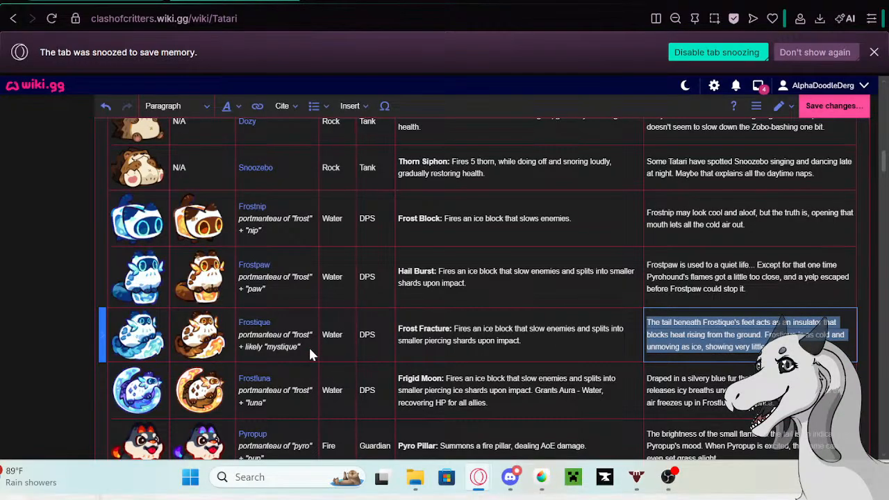
# - Look through the Tatari table down to the Chrysolaria row, and return to Frostique's row
pyautogui.scroll(-10, 266, 268)
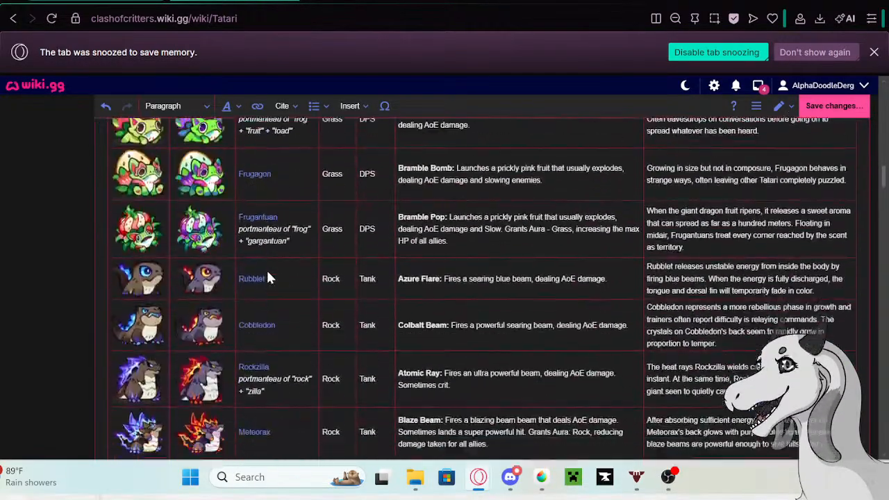
pyautogui.scroll(-15, 268, 277)
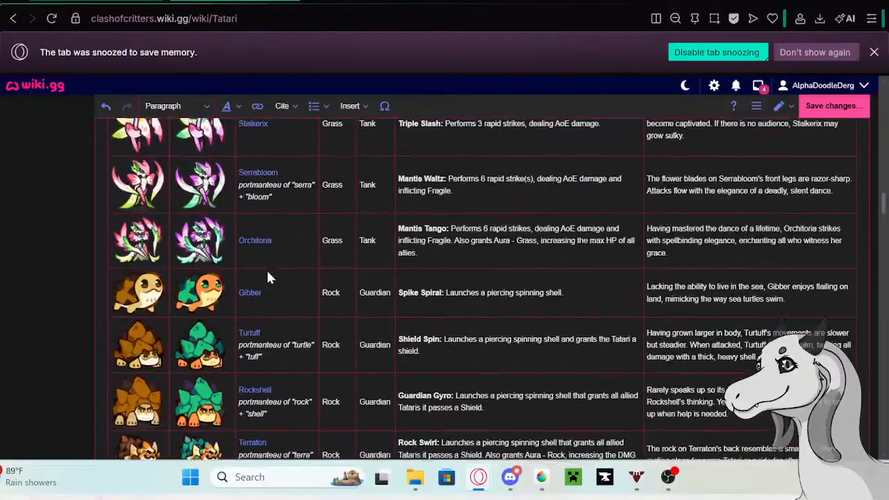
pyautogui.scroll(-15, 268, 277)
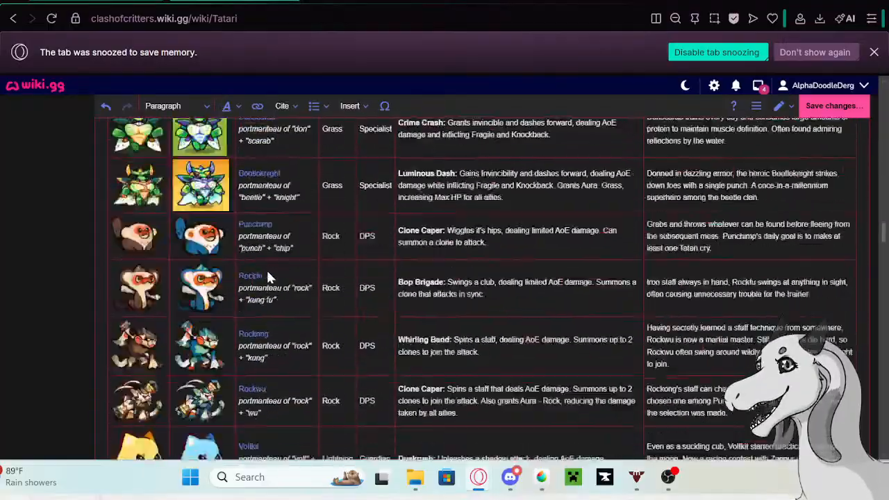
pyautogui.scroll(-15, 271, 277)
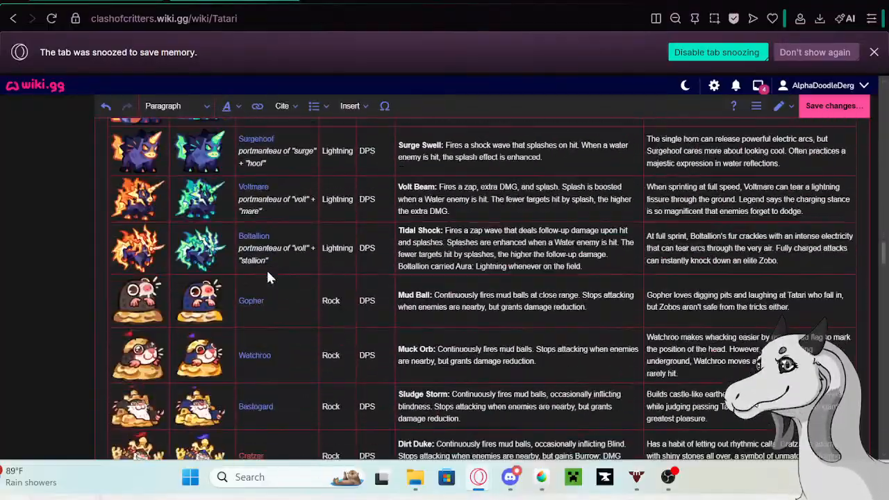
pyautogui.scroll(-8, 270, 278)
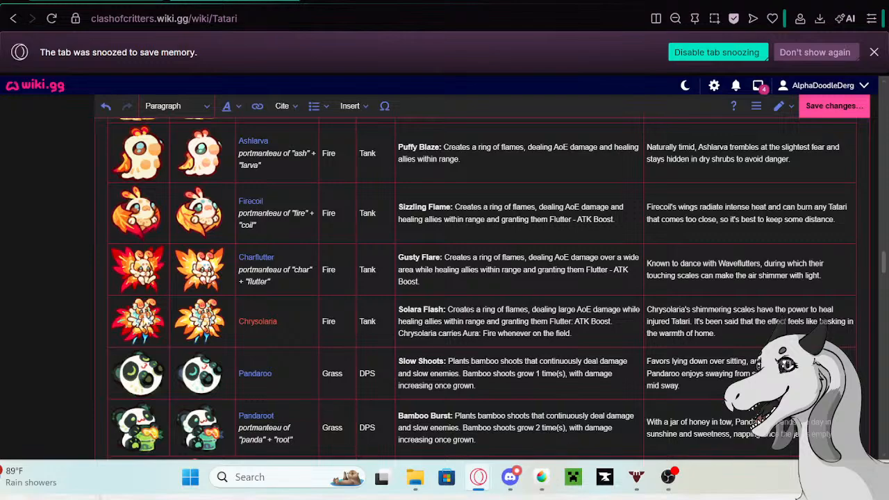
pyautogui.click(147, 333)
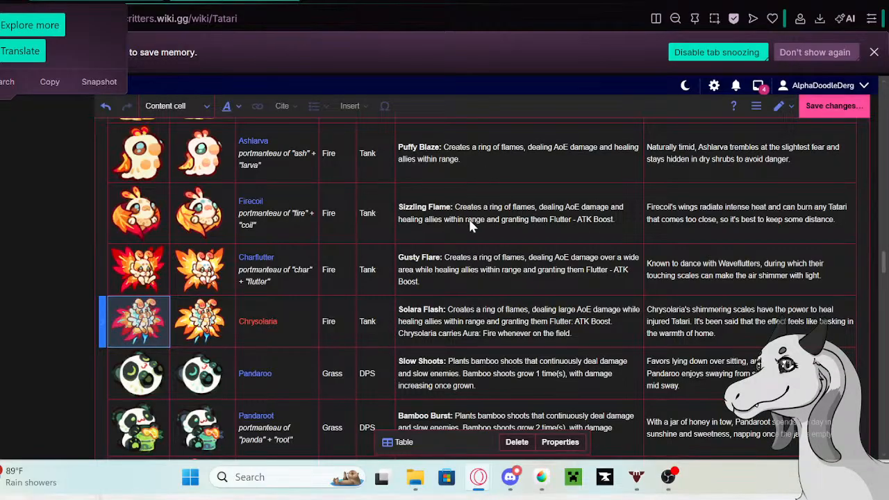
pyautogui.scroll(15, 455, 243)
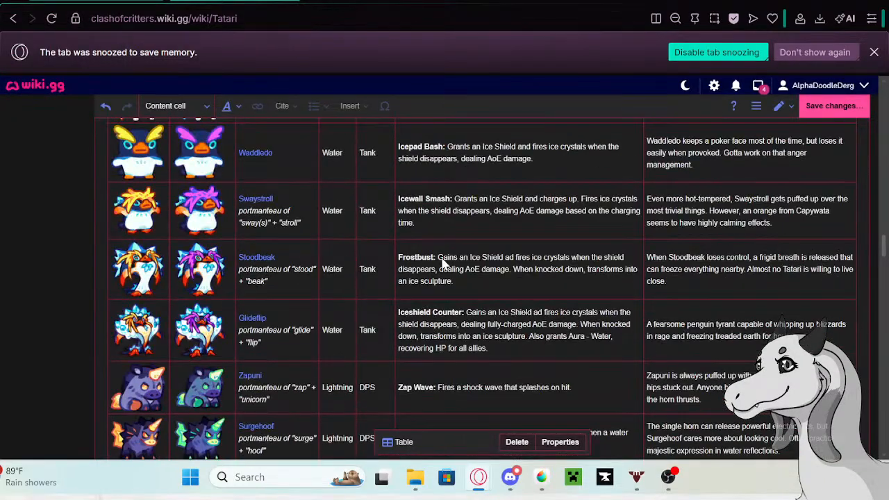
pyautogui.scroll(-20, 442, 263)
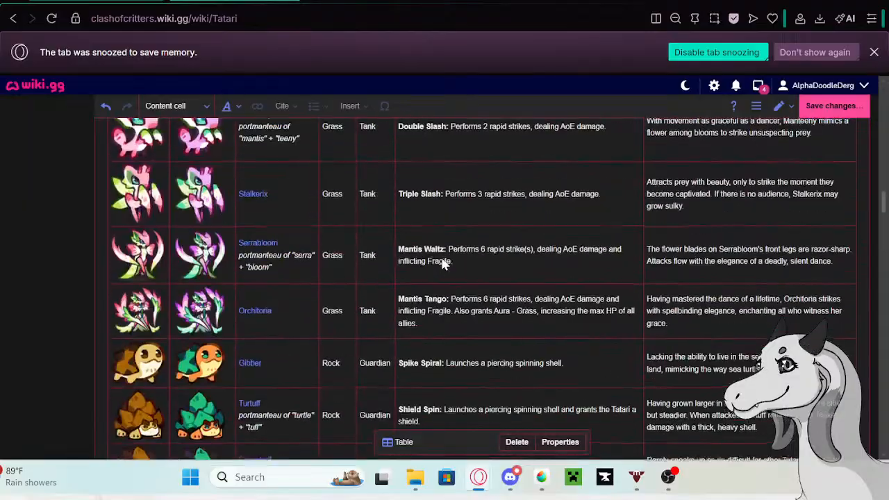
pyautogui.scroll(20, 445, 262)
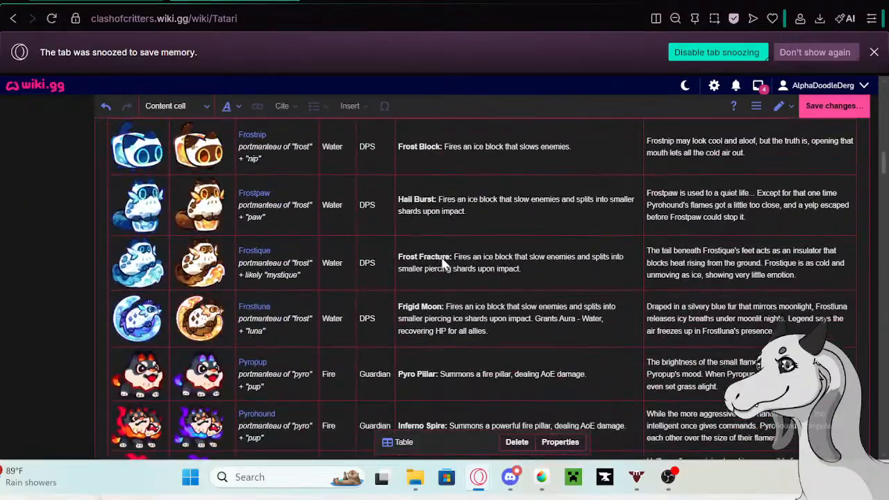
# - Copy Frostique's old description from its row in the Tatari table and open the linked Frostique page in a new tab
pyautogui.click(742, 261)
pyautogui.click(742, 260)
pyautogui.moveTo(807, 280); pyautogui.dragTo(645, 252)
pyautogui.hotkey('ctrl', 'c')
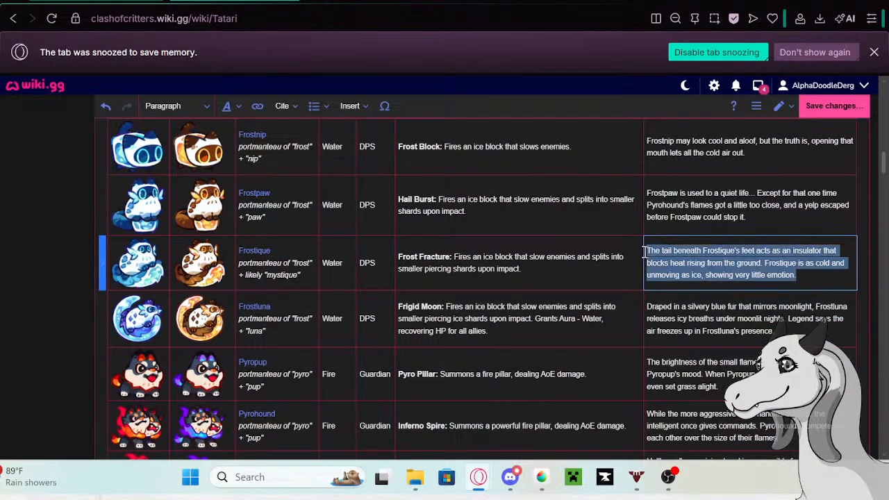
pyautogui.click(251, 255)
pyautogui.click(250, 254)
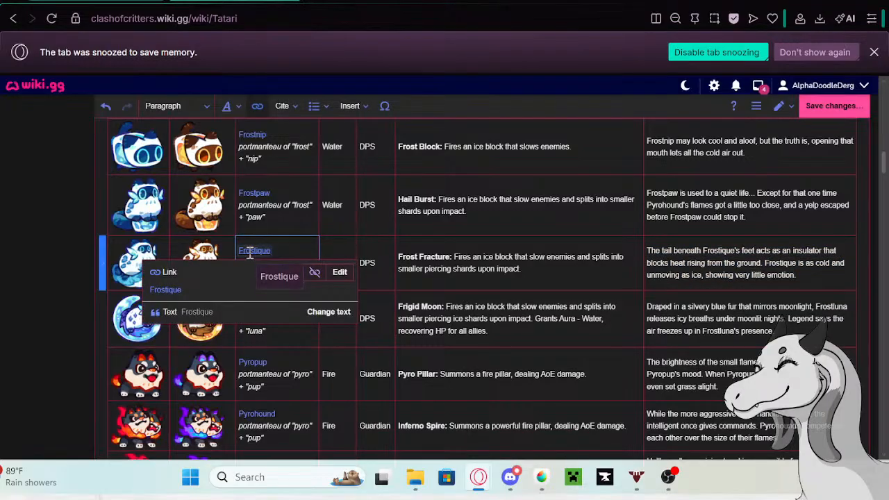
pyautogui.rightClick(174, 290)
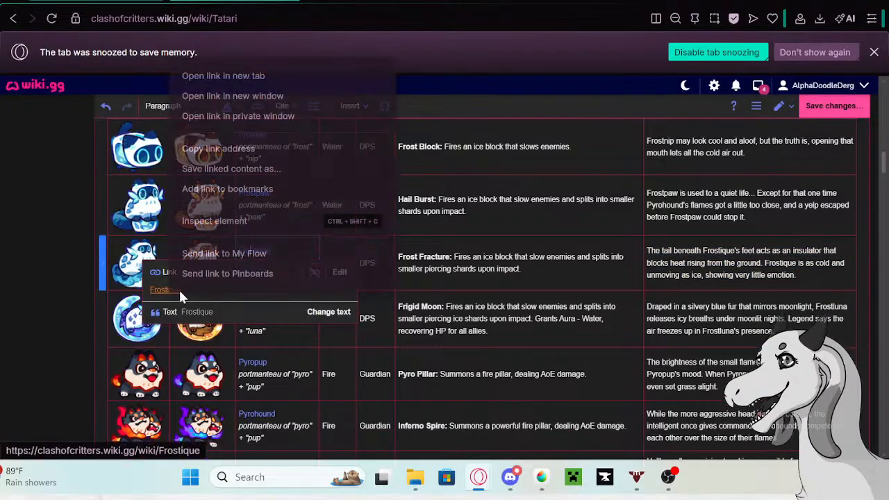
pyautogui.click(202, 77)
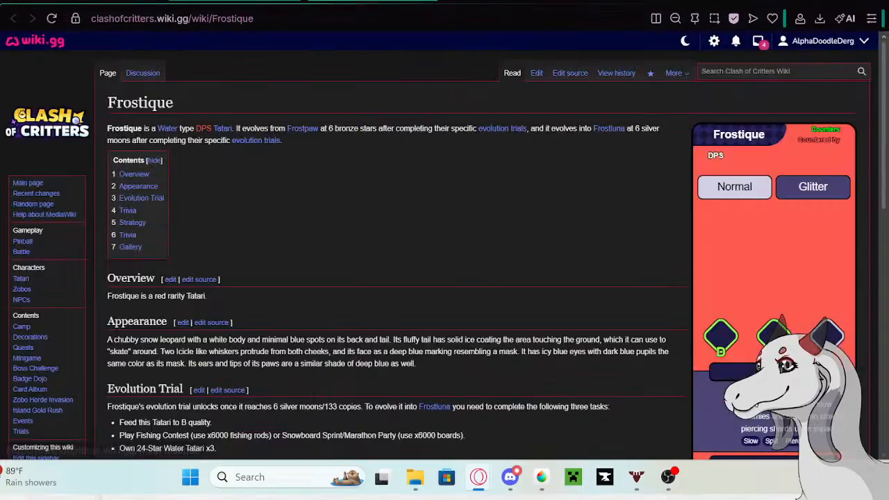
# - Start editing the Frostique page and paste the copied description as a new bullet at the end of the Trivia list above Strategy
pyautogui.click(536, 73)
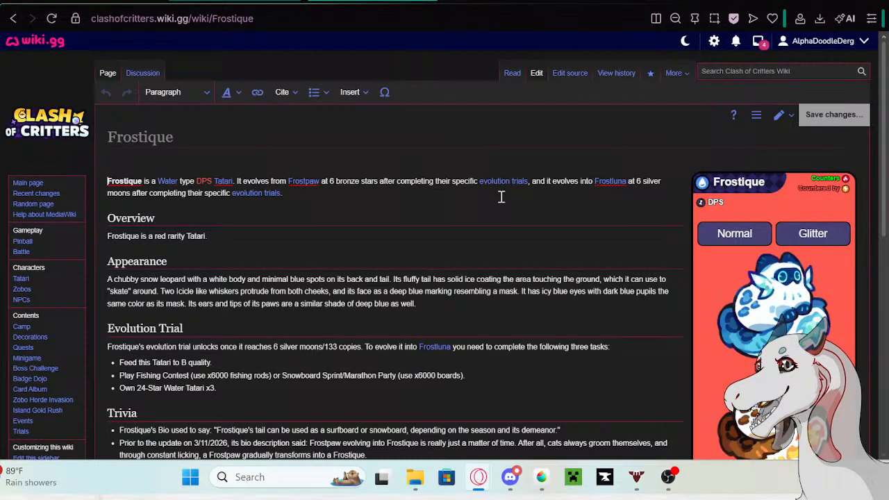
pyautogui.scroll(-3, 398, 227)
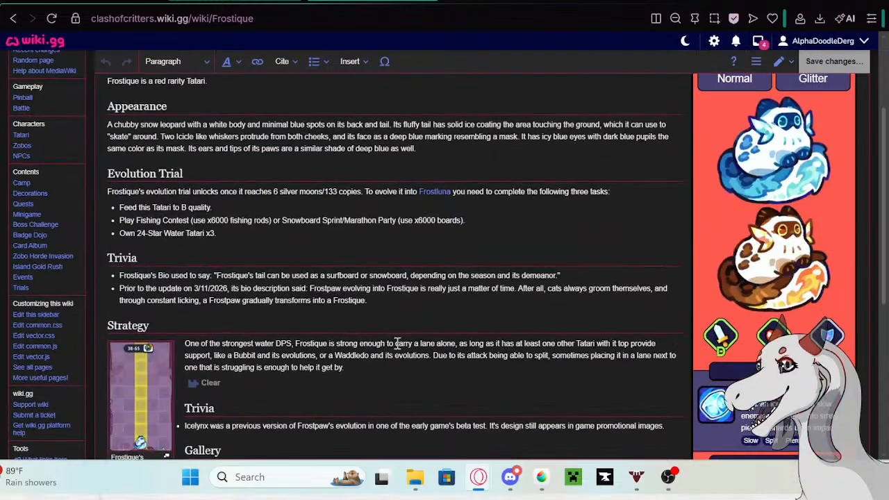
pyautogui.click(384, 302)
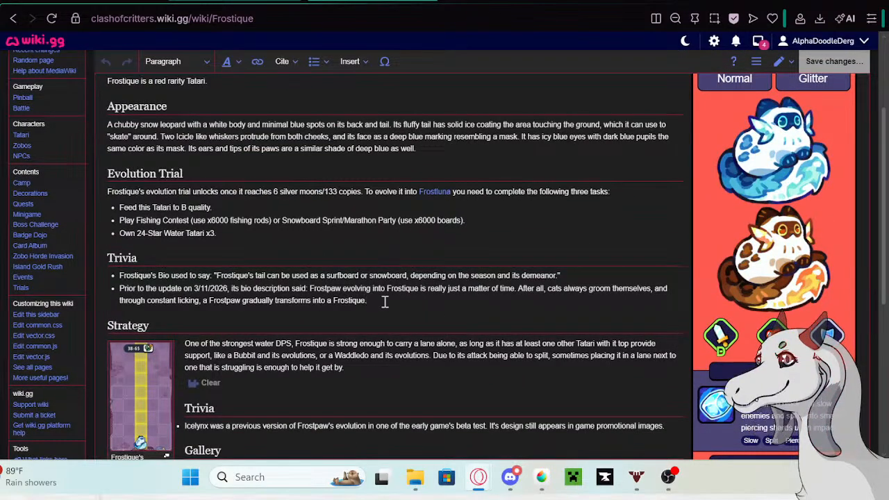
pyautogui.press('Return')
pyautogui.hotkey('ctrl', 'v')
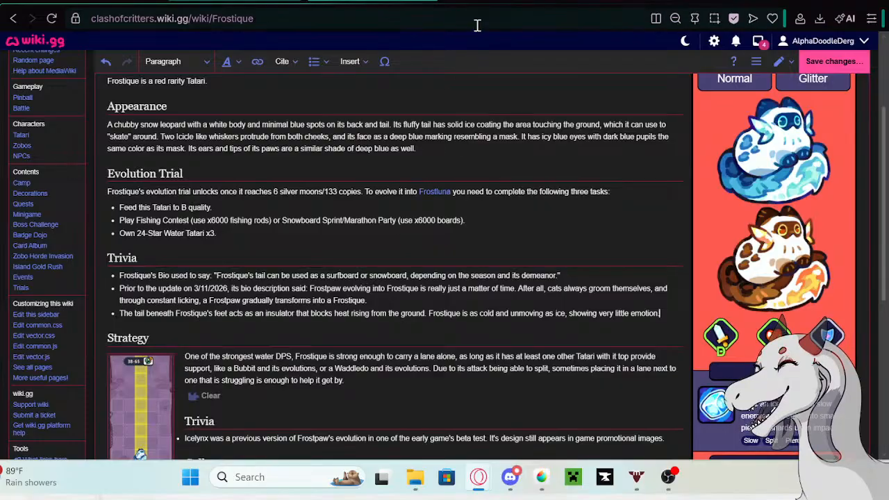
# - Copy "Prior to the update on 5/13/26 its bio description said:" from the Google search tab and paste it before Frostique's new Trivia bullet text
pyautogui.click(510, 2)
pyautogui.rightClick(278, 101)
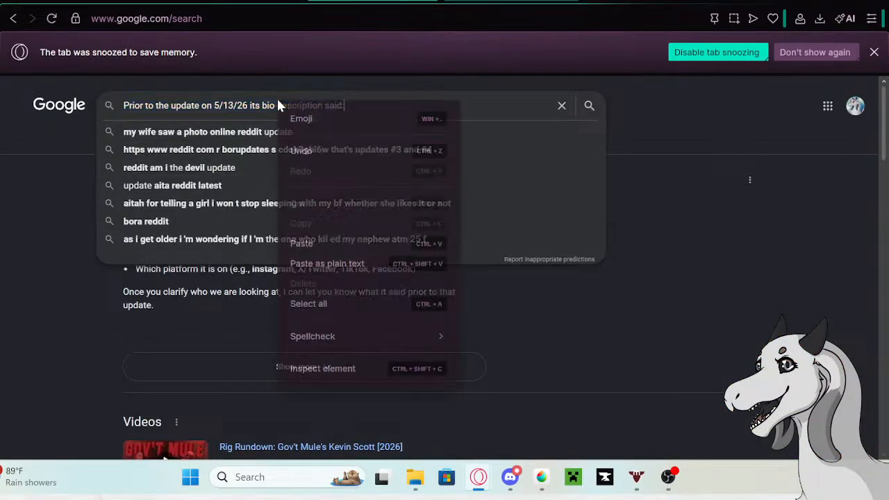
pyautogui.click(340, 104)
pyautogui.moveTo(340, 105); pyautogui.dragTo(118, 106)
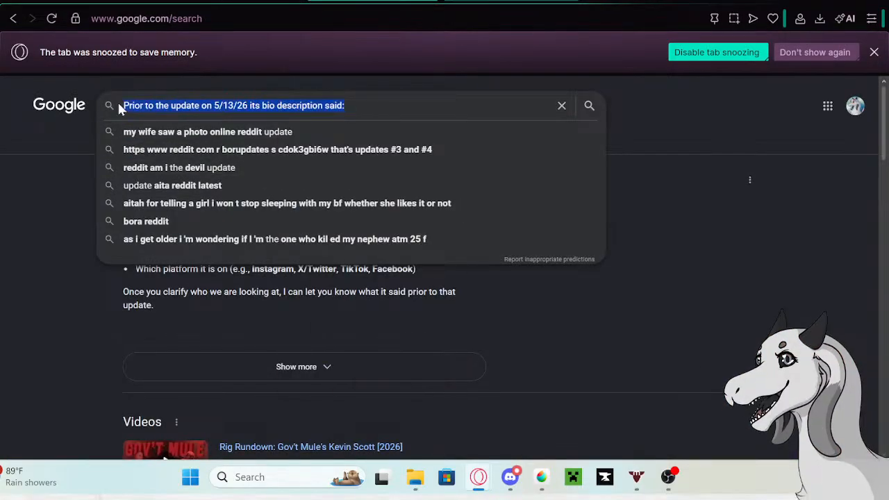
pyautogui.rightClick(185, 113)
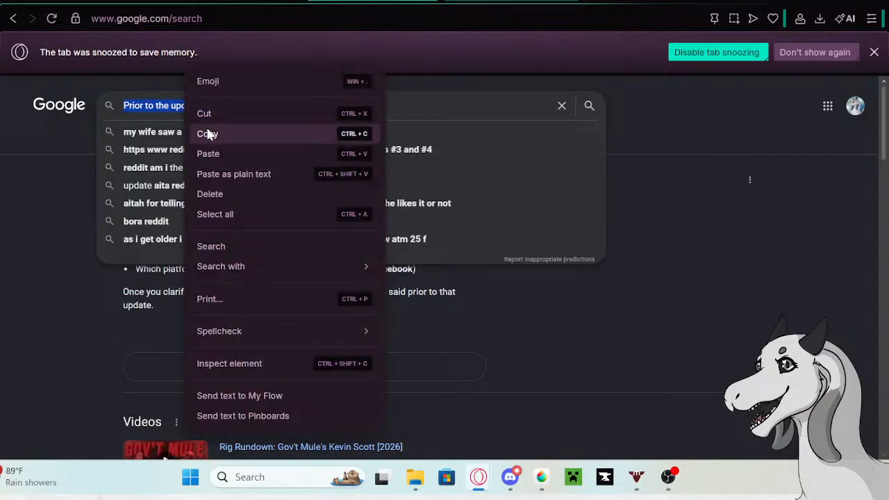
pyautogui.click(210, 134)
pyautogui.click(231, 2)
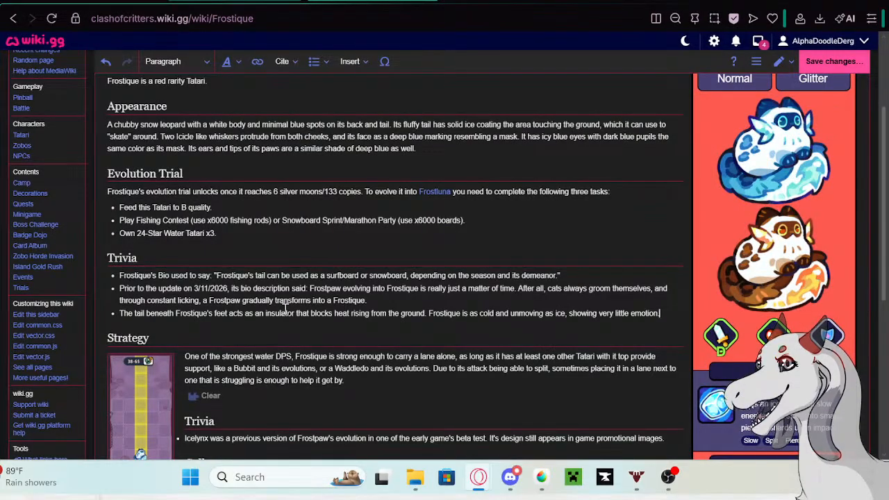
pyautogui.click(121, 314)
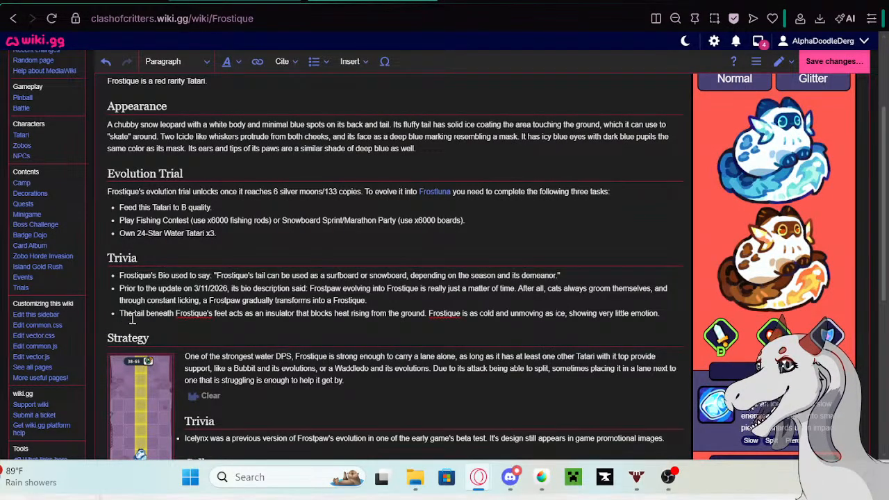
pyautogui.hotkey('ctrl', 'v')
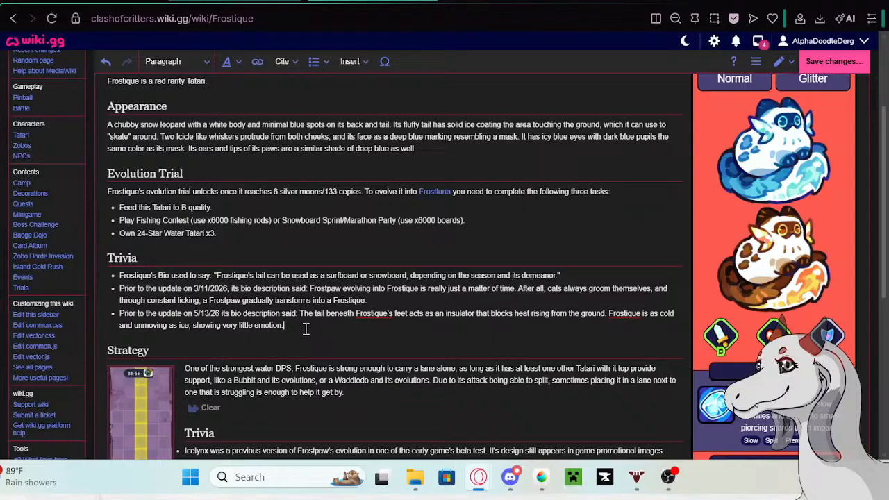
pyautogui.click(336, 332)
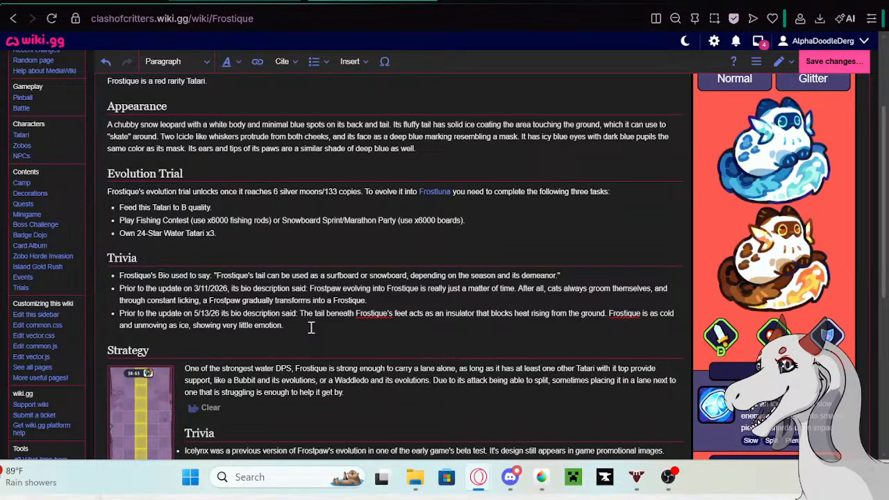
# - Save the edited Frostique page, close its tab and return to Frostique's row in the Tatari table
pyautogui.click(854, 67)
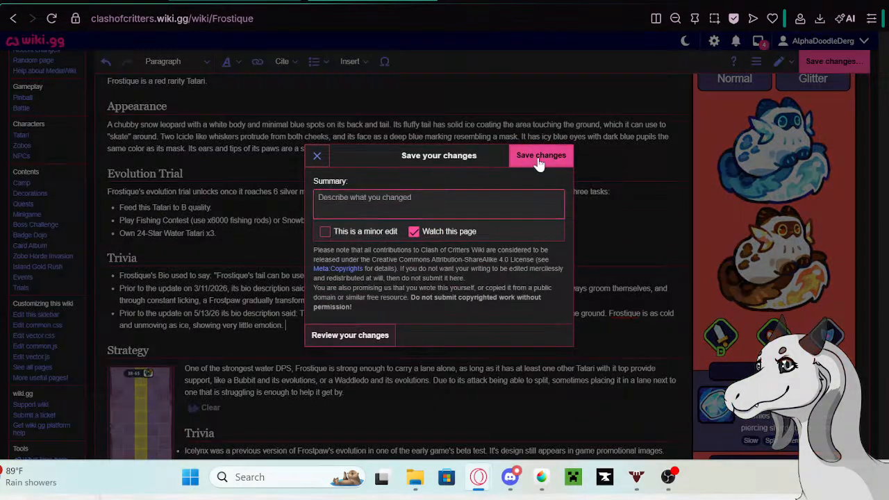
pyautogui.click(538, 159)
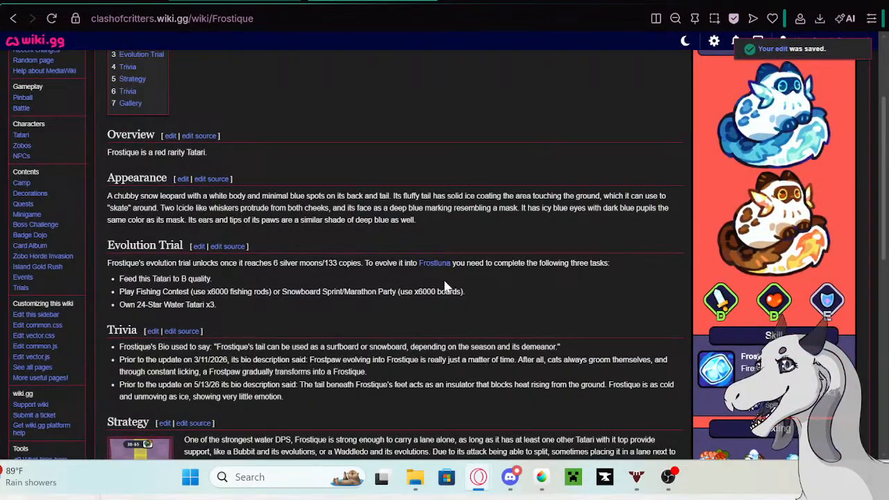
pyautogui.click(138, 3)
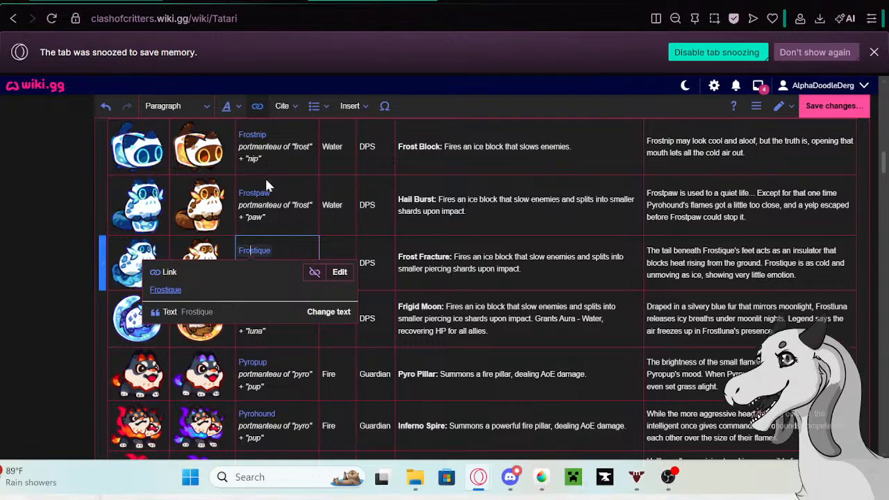
pyautogui.scroll(-4, 358, 236)
pyautogui.scroll(-15, 357, 236)
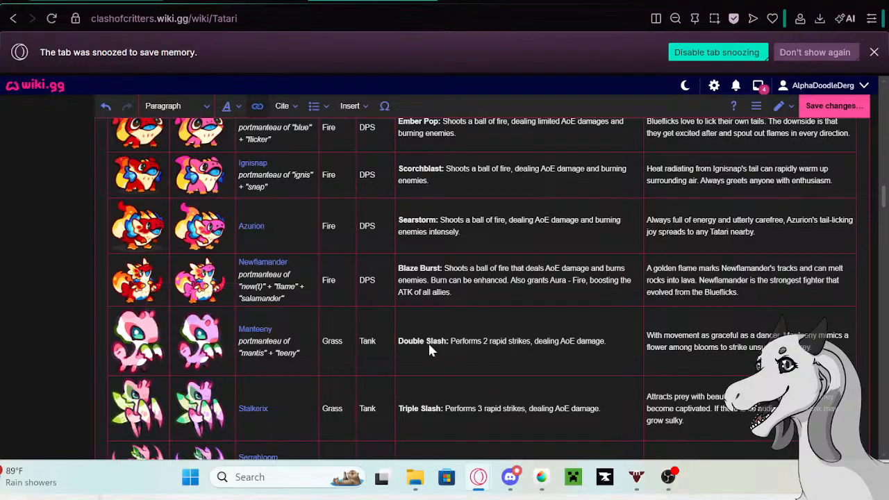
pyautogui.scroll(3, 574, 347)
pyautogui.scroll(10, 574, 340)
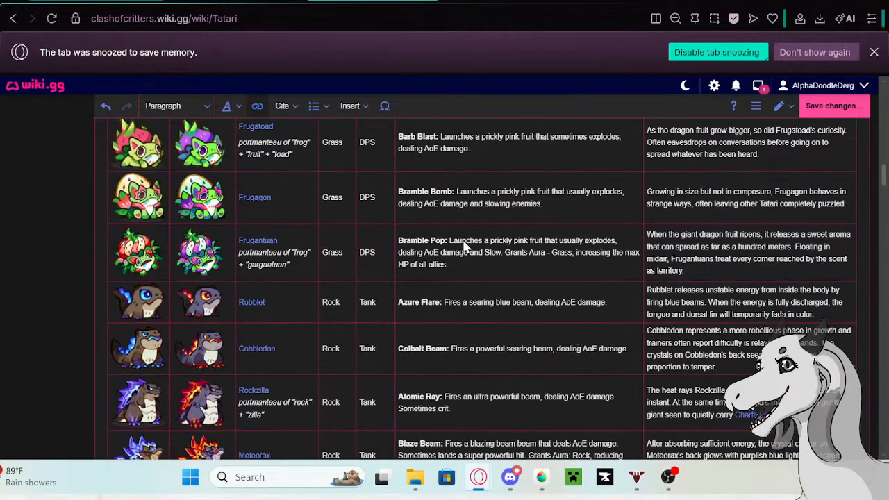
pyautogui.scroll(10, 357, 340)
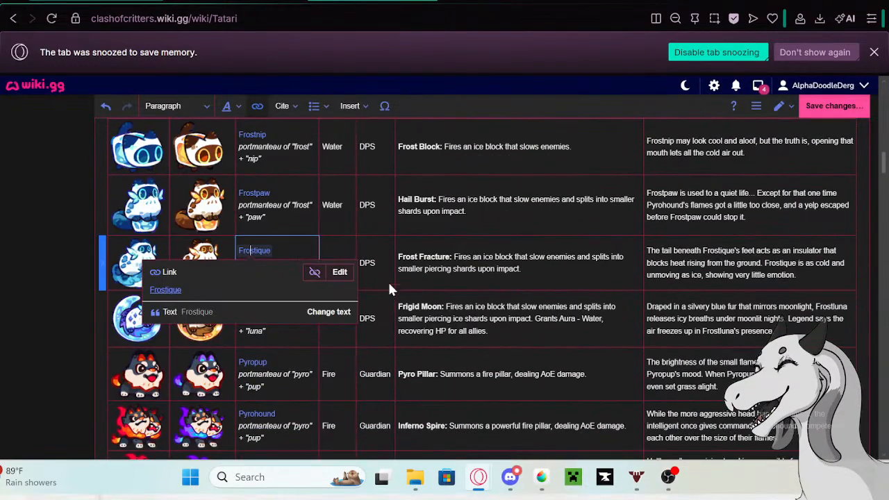
pyautogui.click(437, 265)
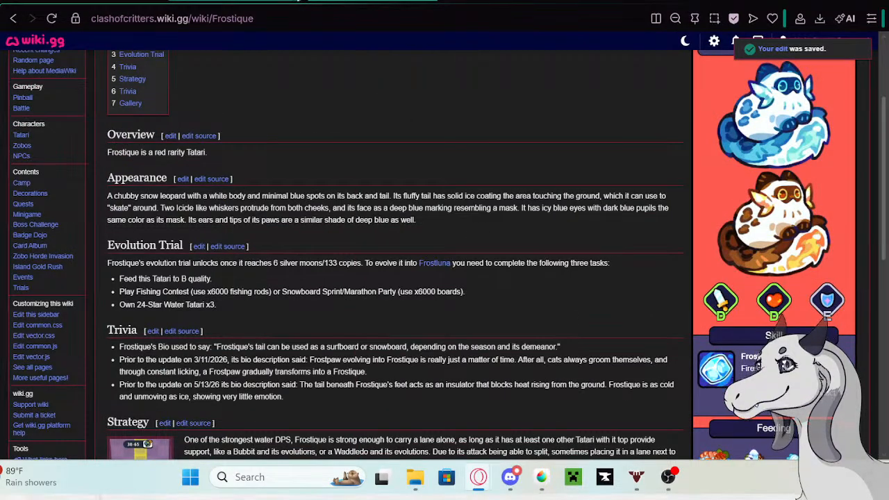
pyautogui.click(257, 1)
# - Replace Frostique's description in the Tatari table with "The cool thing about ice is that it comes in all sorts of shapes and sizes."
pyautogui.click(797, 275)
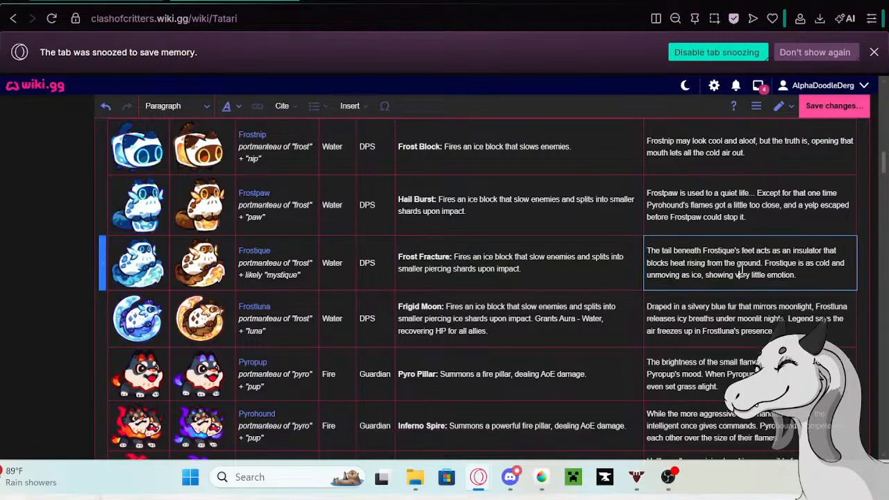
pyautogui.moveTo(798, 275); pyautogui.dragTo(654, 248)
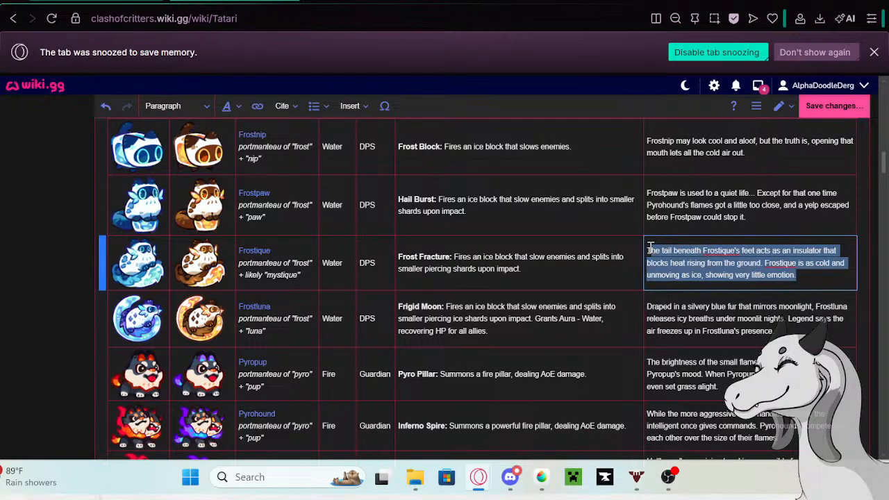
pyautogui.write('T')
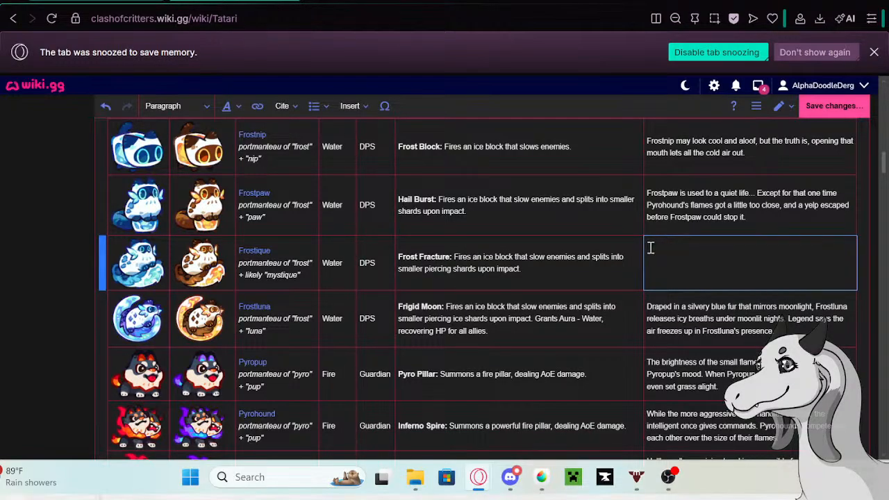
pyautogui.write('The cool thing about ice is that it come')
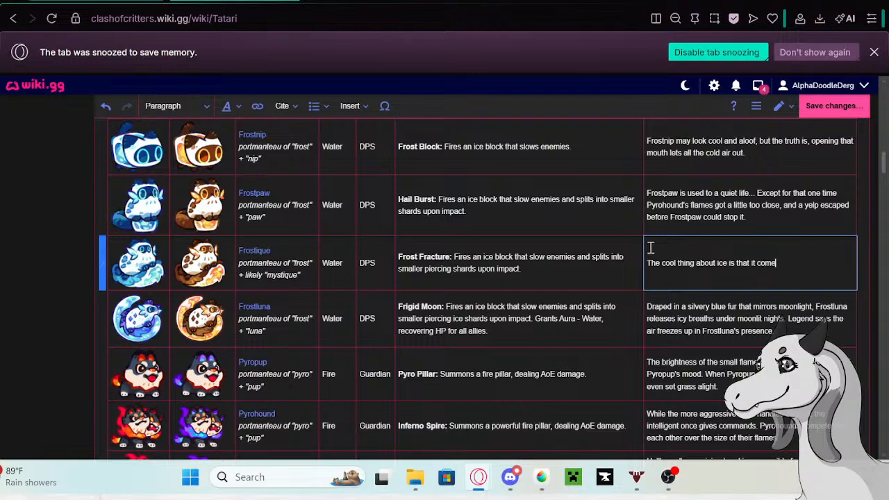
pyautogui.write('s in all sorts of shapes and siz')
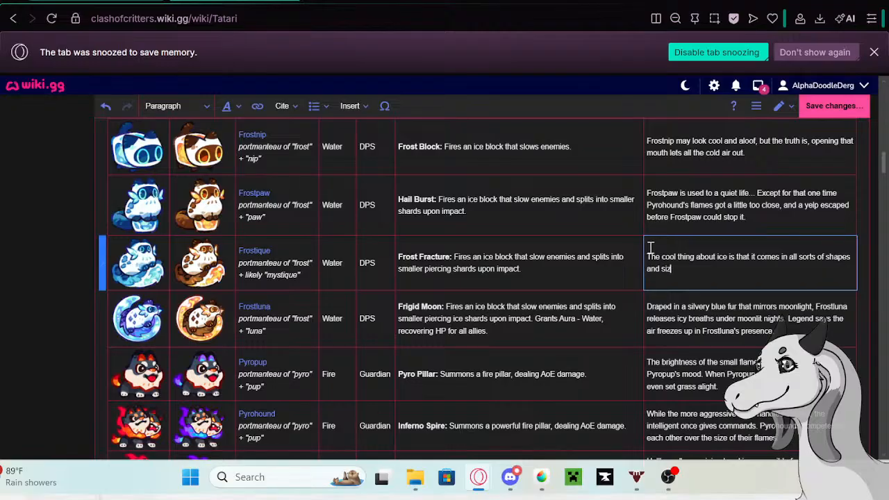
pyautogui.write('es. When they collide, you can')
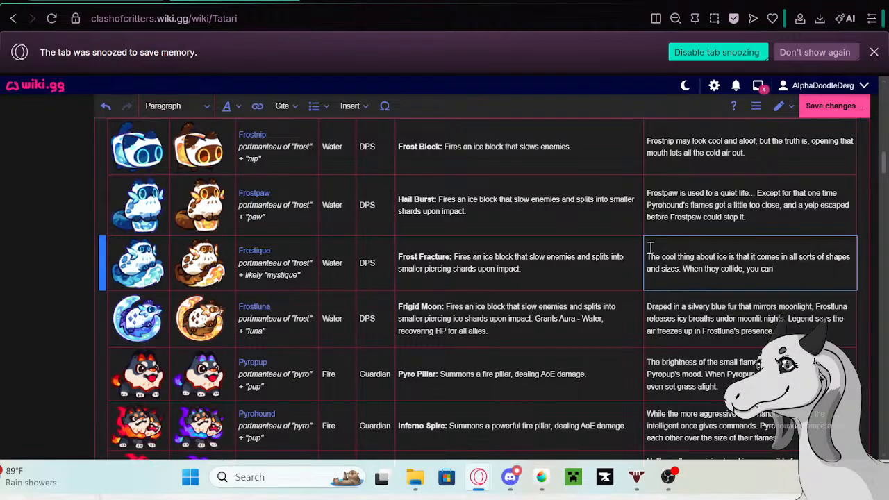
pyautogui.write(' su')
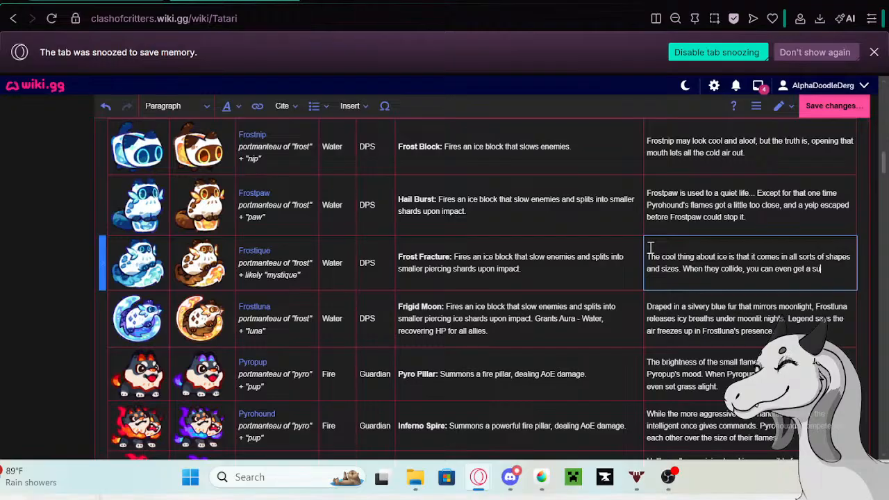
pyautogui.write('rprisingly sweet tune')
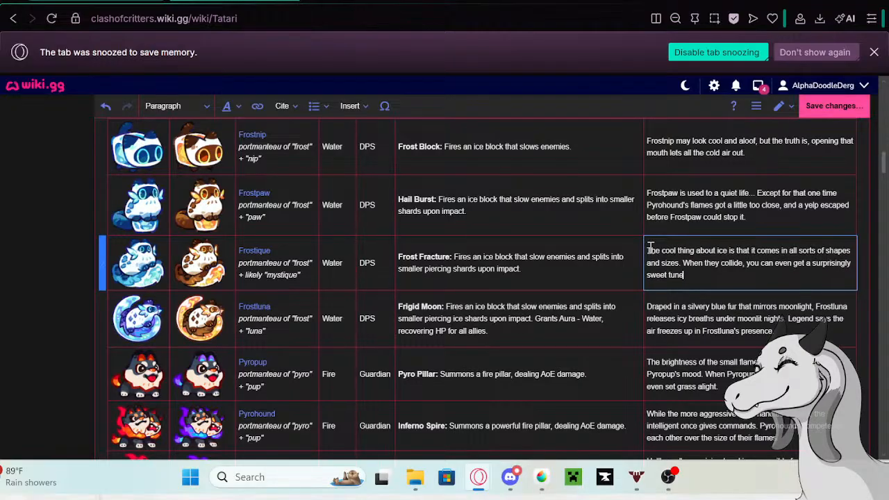
pyautogui.scroll(-1, 653, 247)
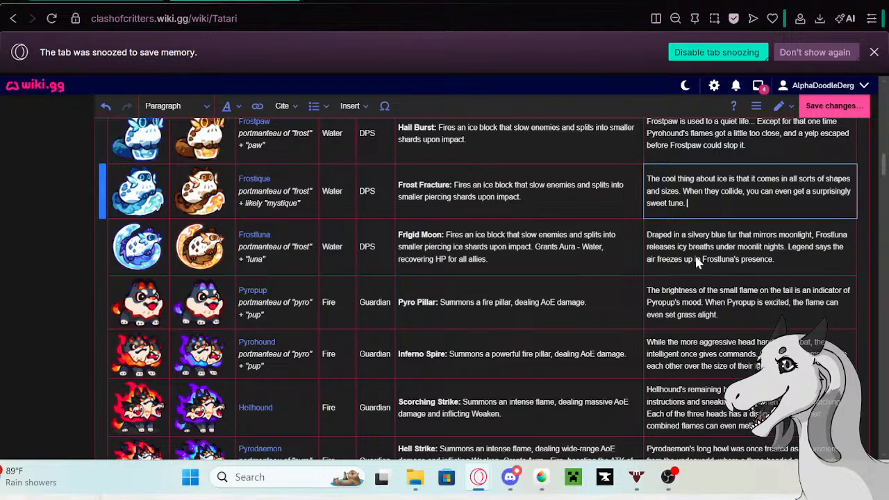
pyautogui.click(782, 259)
pyautogui.moveTo(782, 259); pyautogui.dragTo(634, 239)
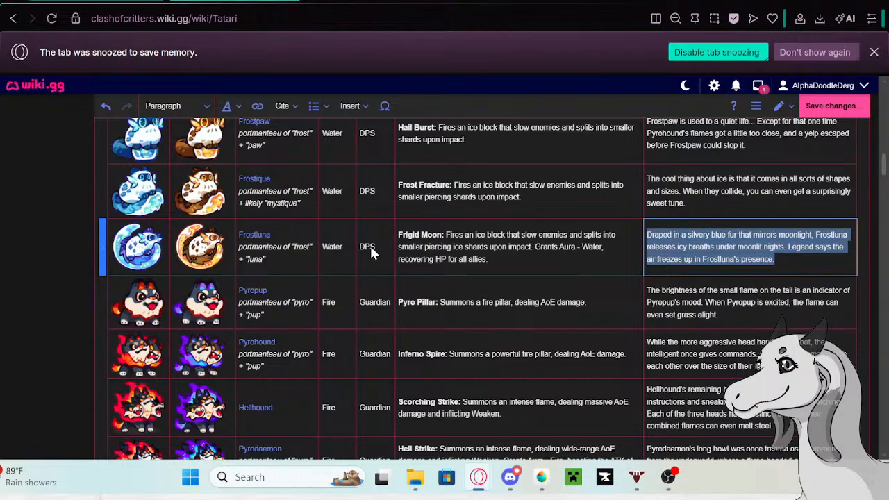
pyautogui.click(247, 239)
pyautogui.click(246, 240)
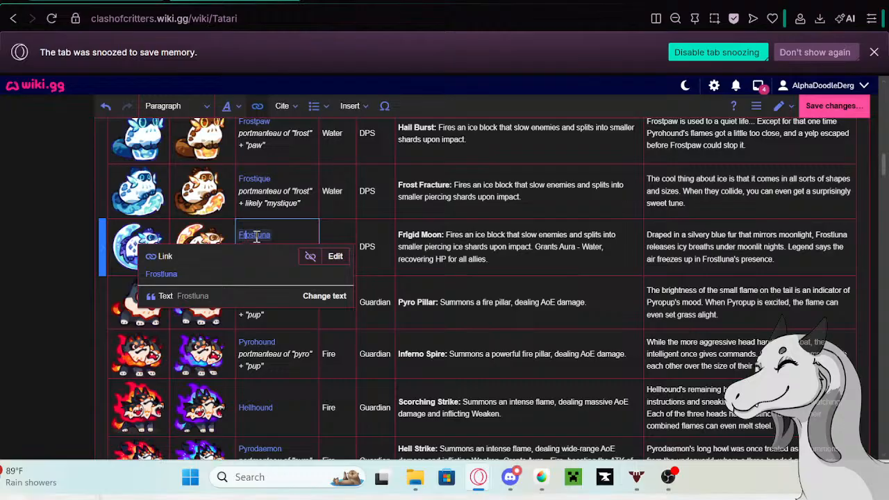
pyautogui.rightClick(171, 273)
pyautogui.click(229, 76)
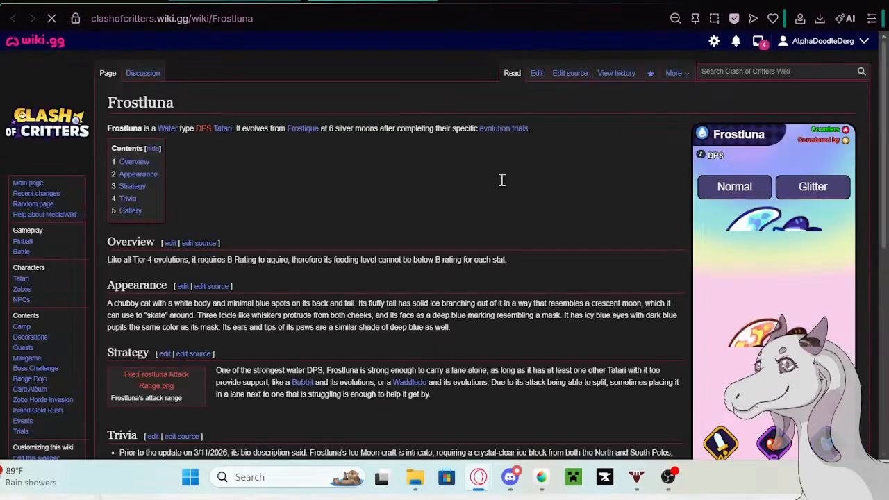
pyautogui.click(538, 72)
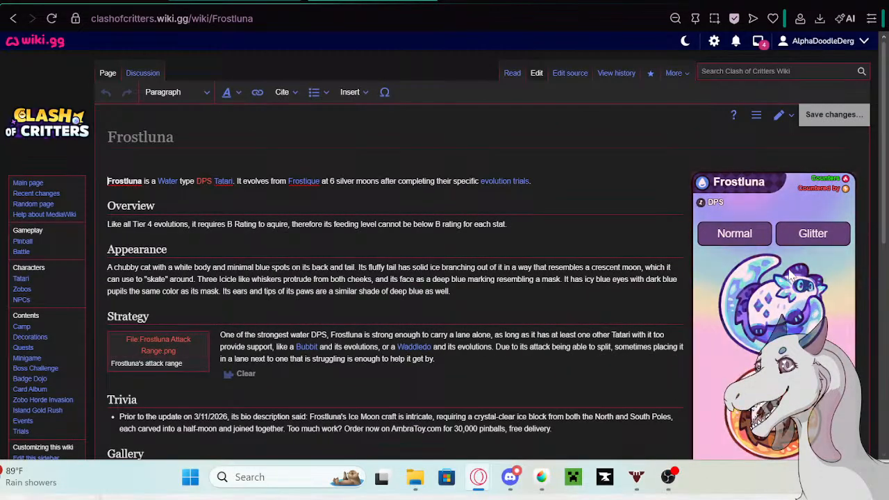
pyautogui.scroll(-1, 559, 227)
pyautogui.click(571, 345)
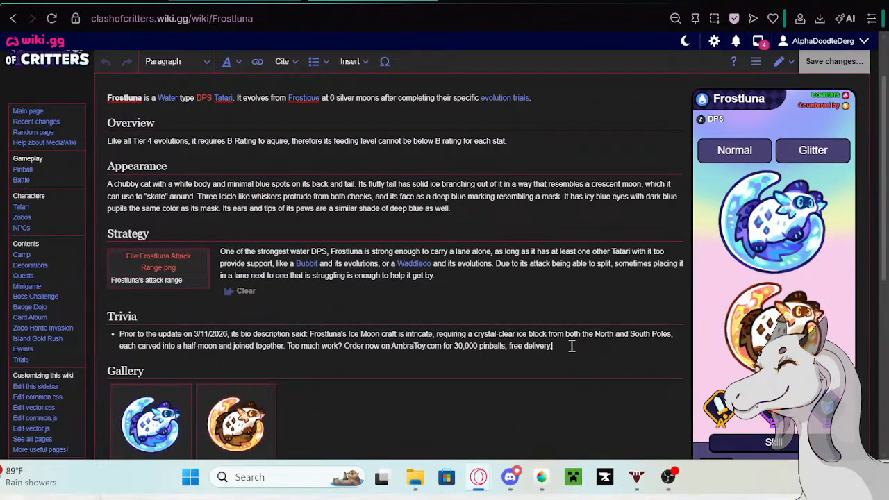
pyautogui.press('Return')
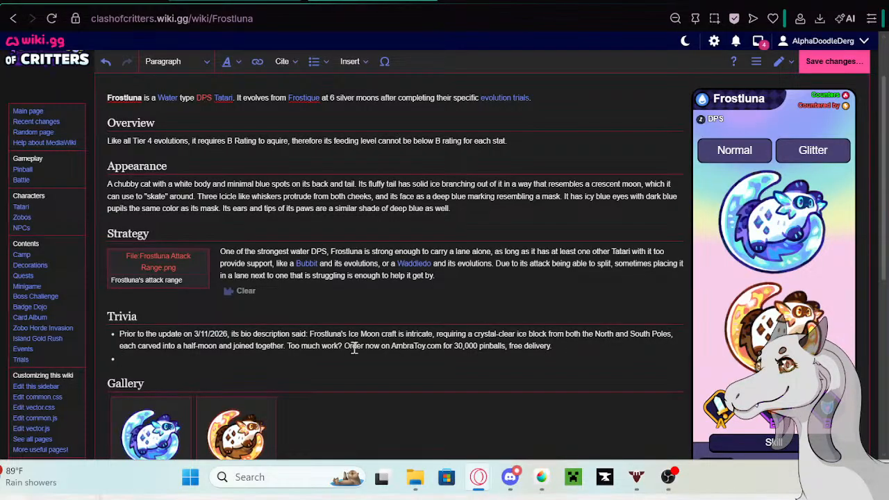
pyautogui.click(154, 0)
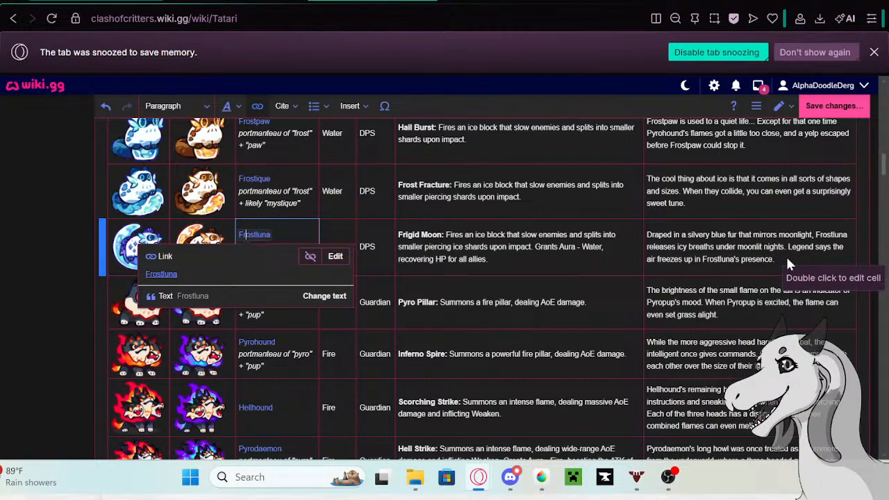
pyautogui.click(737, 302)
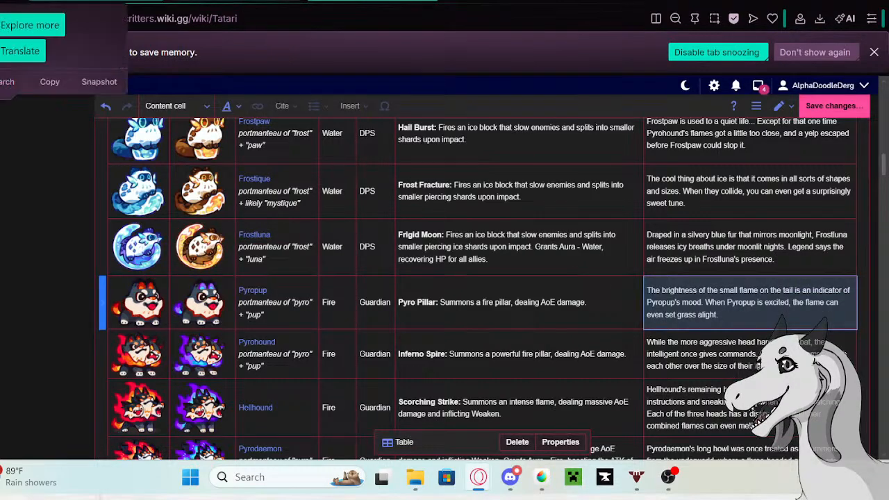
pyautogui.click(292, 2)
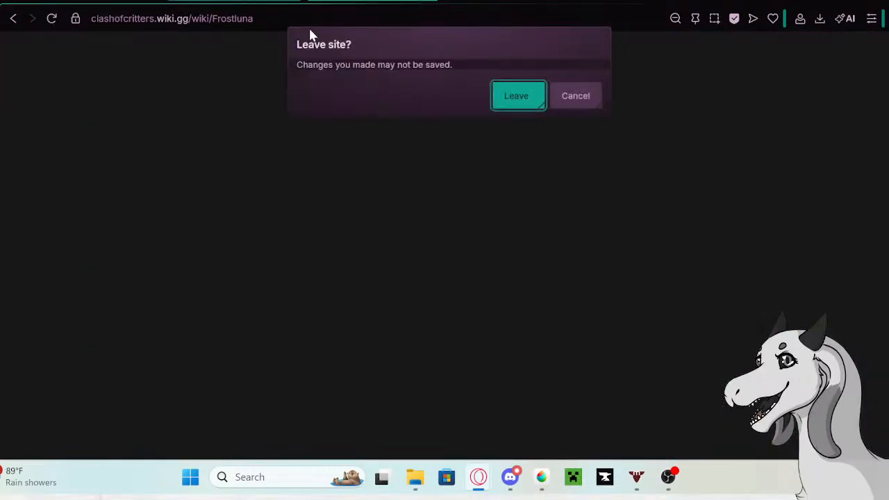
pyautogui.click(525, 100)
# - Copy Pyropup's old description from its row in the Tatari table and open the linked Pyropup page in a new tab
pyautogui.click(741, 316)
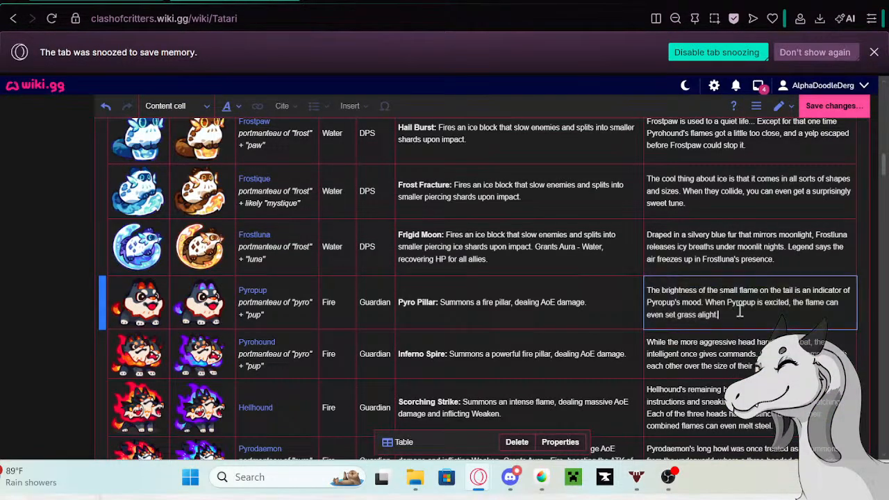
pyautogui.moveTo(741, 316); pyautogui.dragTo(651, 287)
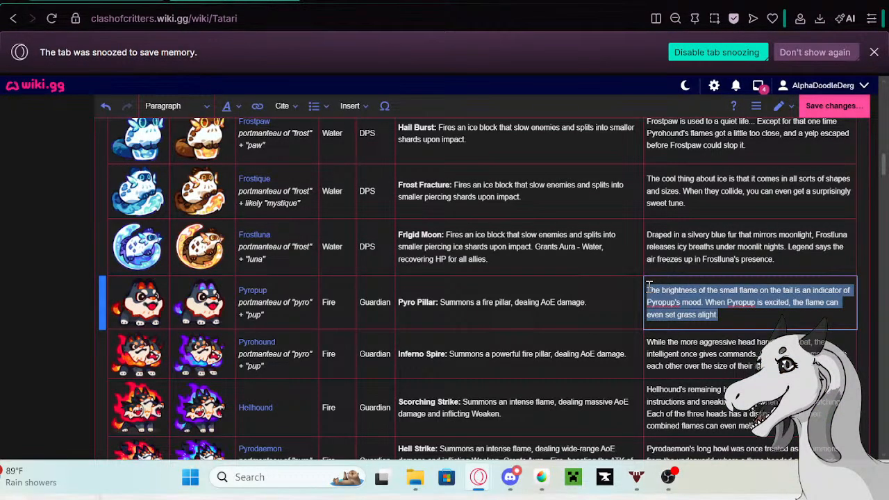
pyautogui.click(257, 295)
pyautogui.rightClick(178, 316)
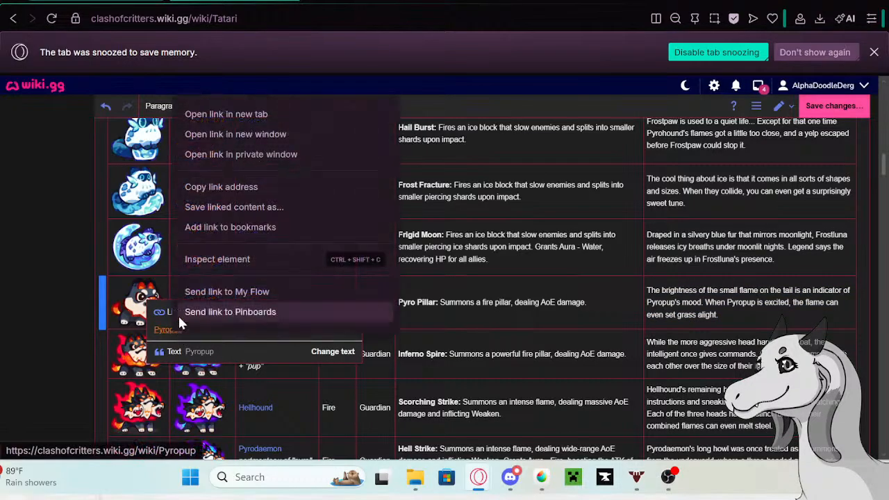
pyautogui.click(212, 142)
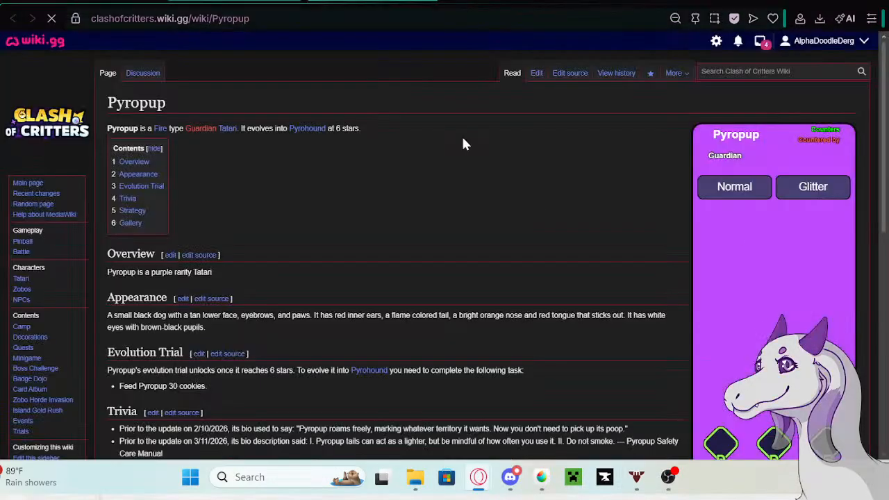
# - Edit Pyropup's page, adding the copied description as the last Trivia bullet, prefixed with "Prior to the update on 5/13/26 its bio description said:" from the Google tab
pyautogui.click(535, 73)
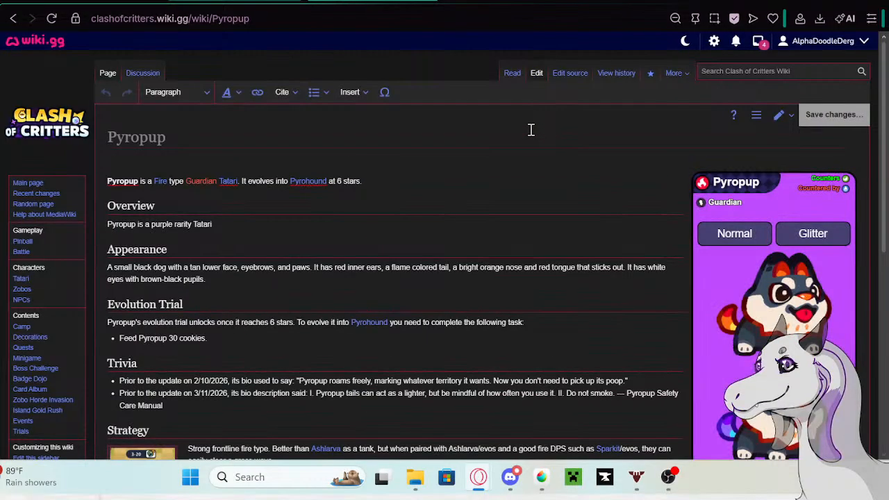
pyautogui.scroll(-2, 301, 331)
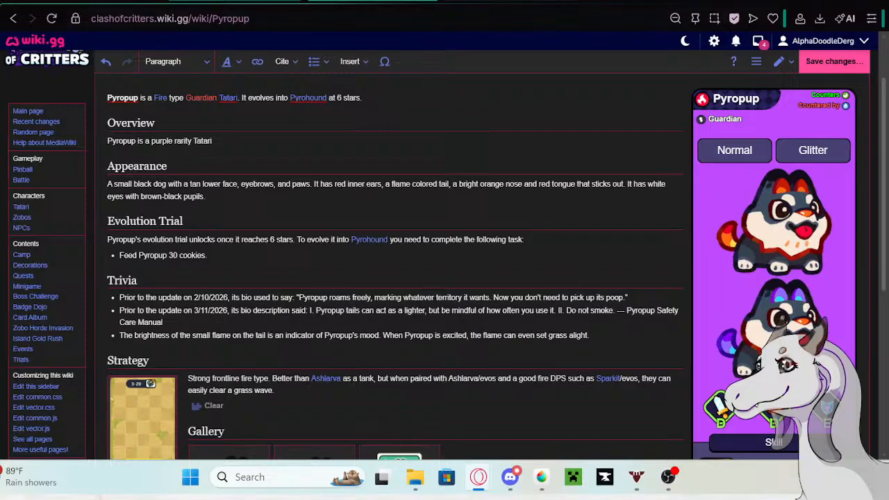
pyautogui.hotkey('ctrl', 'Tab')
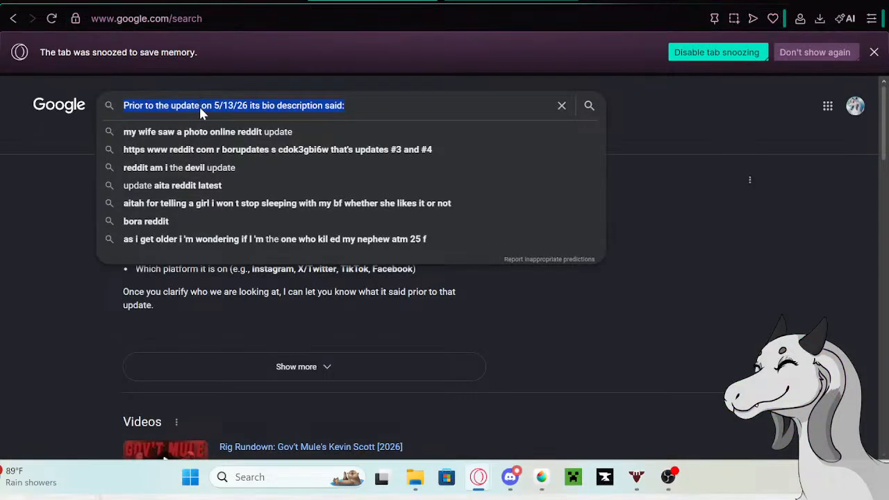
pyautogui.rightClick(201, 109)
pyautogui.click(223, 134)
pyautogui.hotkey('ctrl', 'Tab')
pyautogui.click(120, 335)
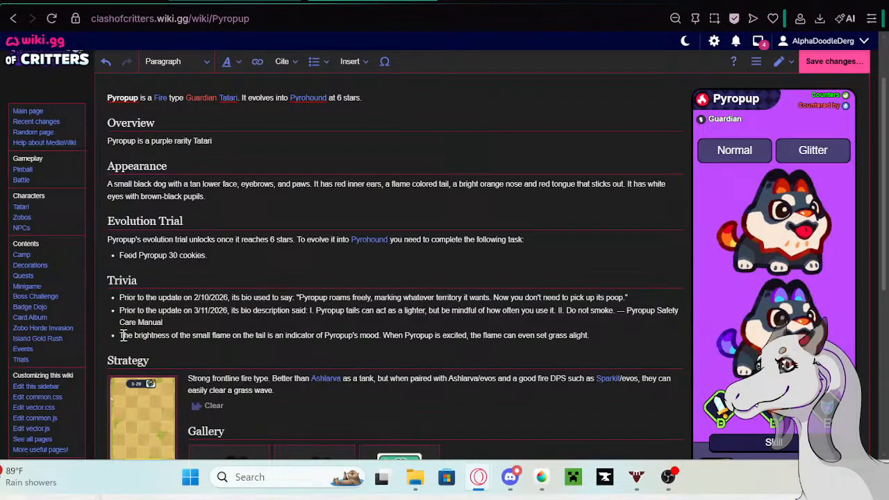
pyautogui.hotkey('ctrl', 'v')
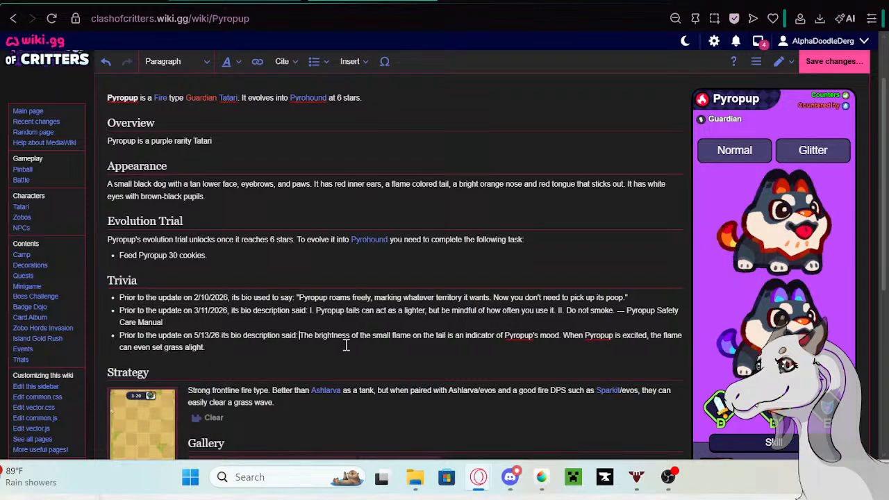
# - Save the changes to the Pyropup page without an edit summary and return to the Tatari table
pyautogui.click(806, 69)
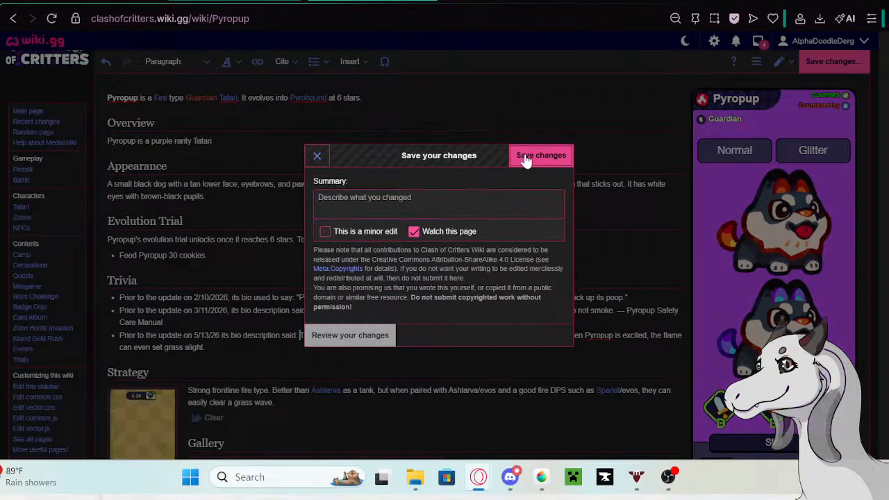
pyautogui.click(523, 154)
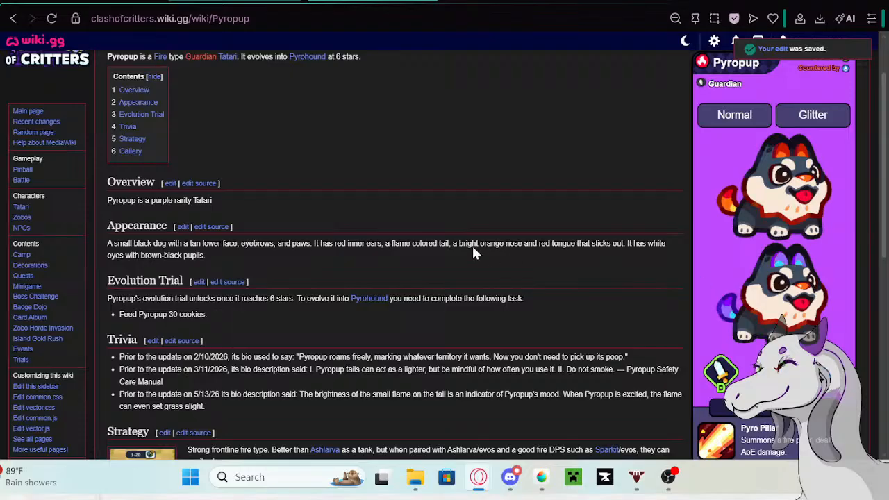
pyautogui.click(124, 0)
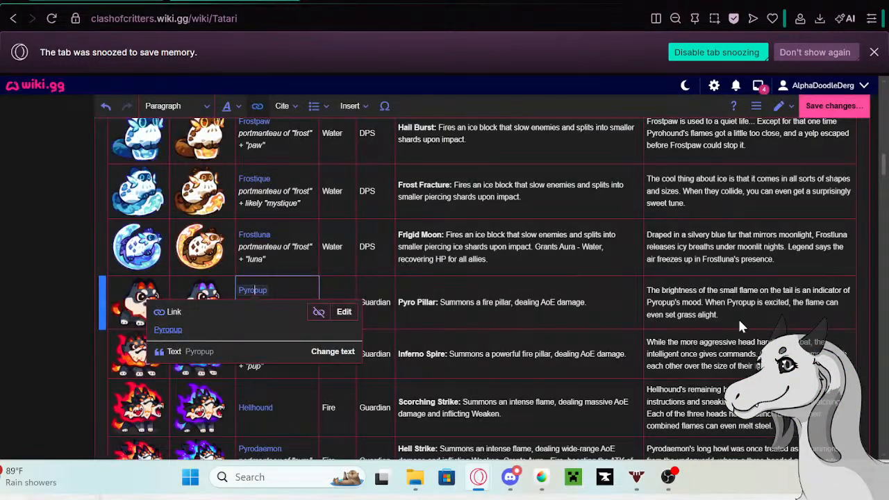
# - Clear the old description from Pyropup's row in the Tatari table
pyautogui.click(766, 313)
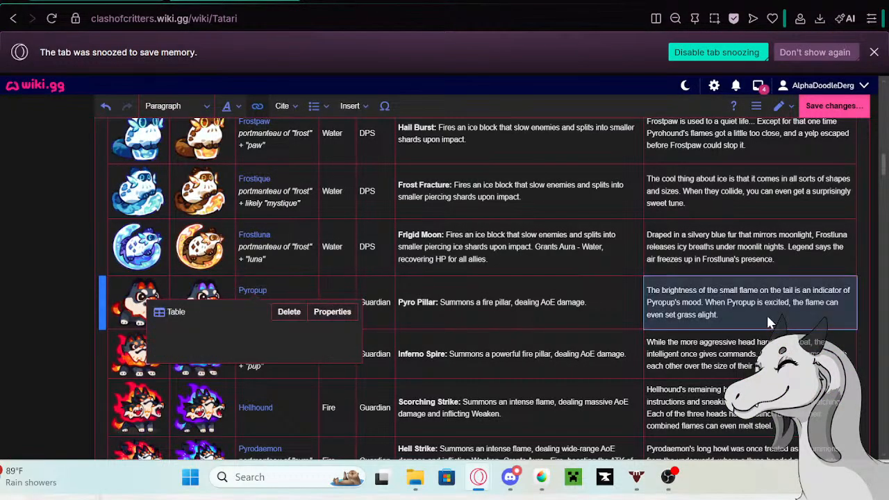
pyautogui.click(740, 316)
pyautogui.moveTo(740, 317); pyautogui.dragTo(647, 289)
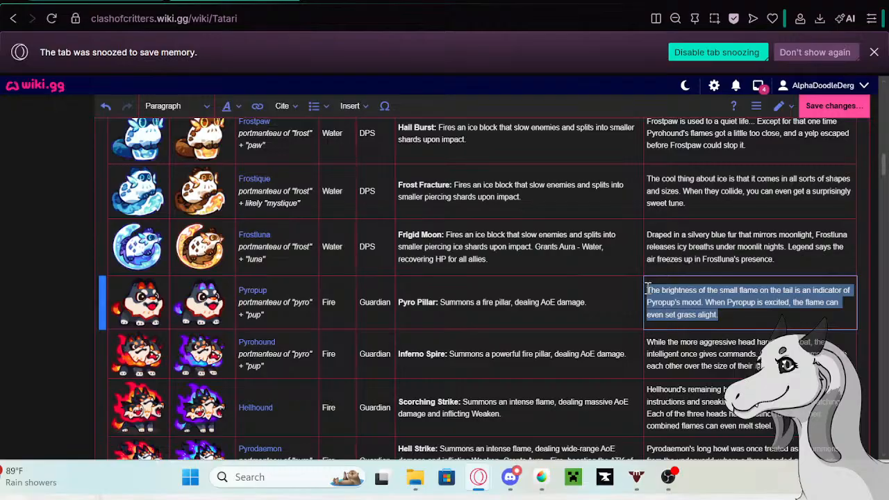
pyautogui.press('BackSpace')
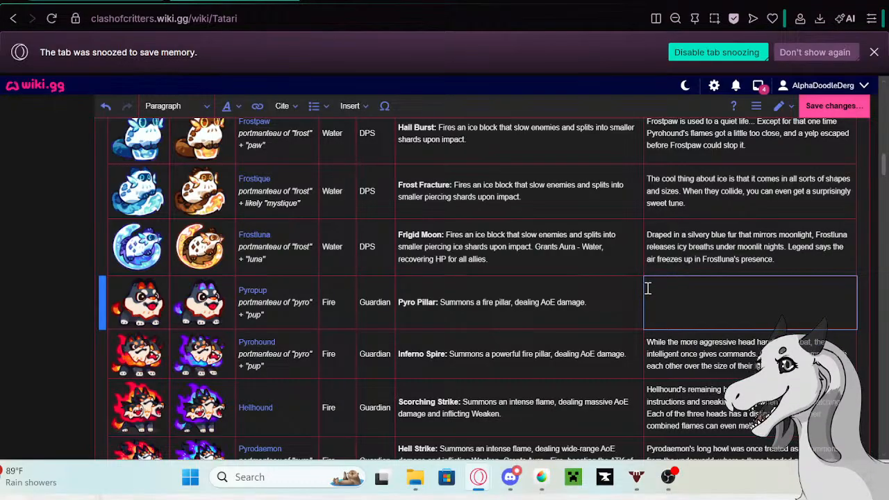
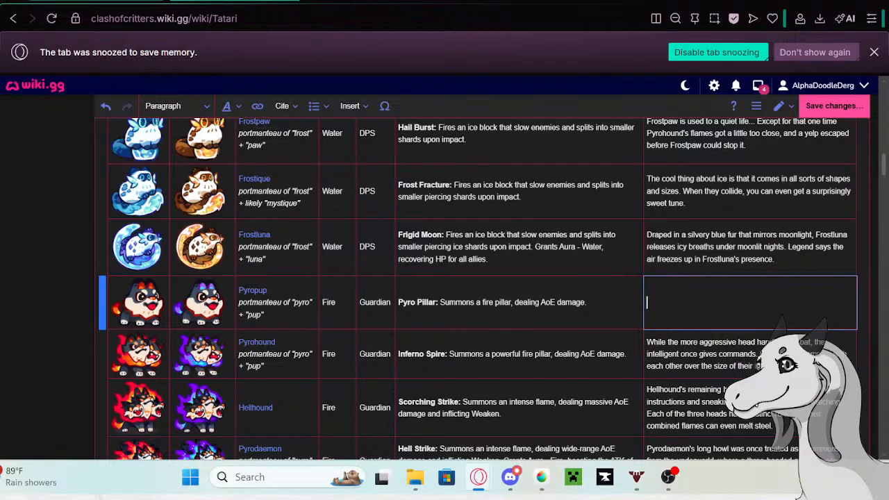
# - Open the linked Pyropup page from its Tatari table row in a new tab and start editing it
pyautogui.click(255, 294)
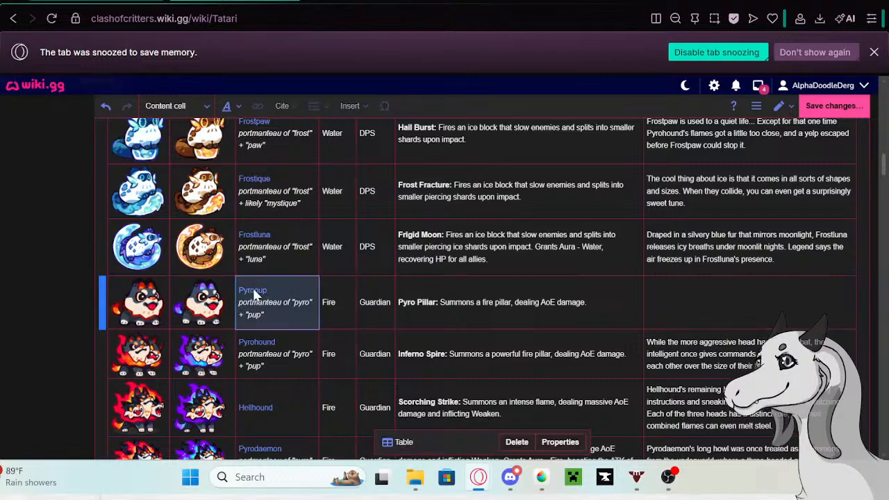
pyautogui.click(261, 296)
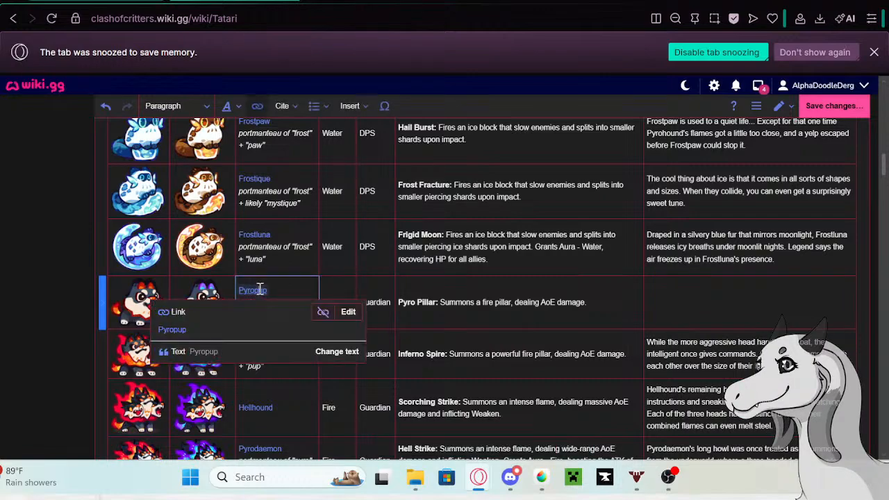
pyautogui.rightClick(175, 329)
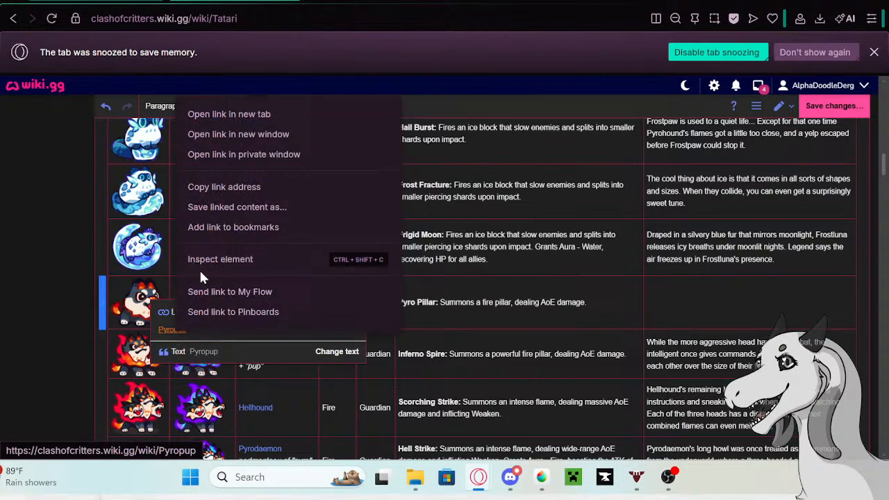
pyautogui.click(220, 114)
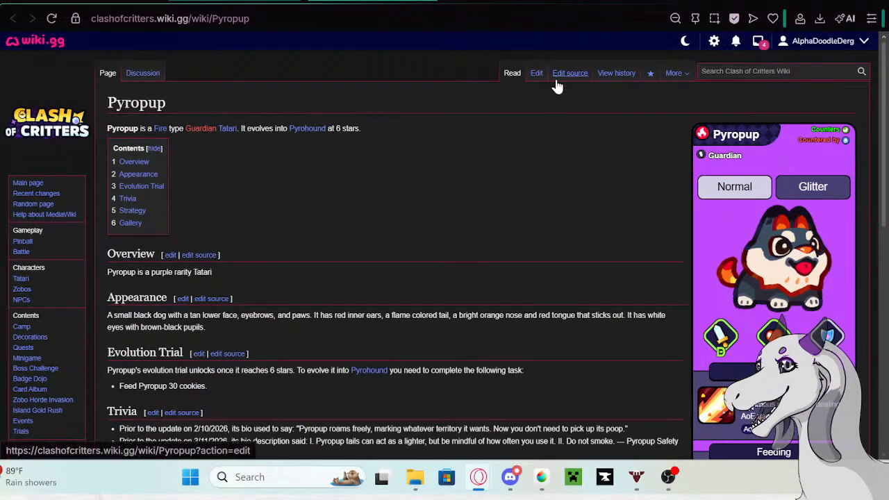
pyautogui.click(536, 73)
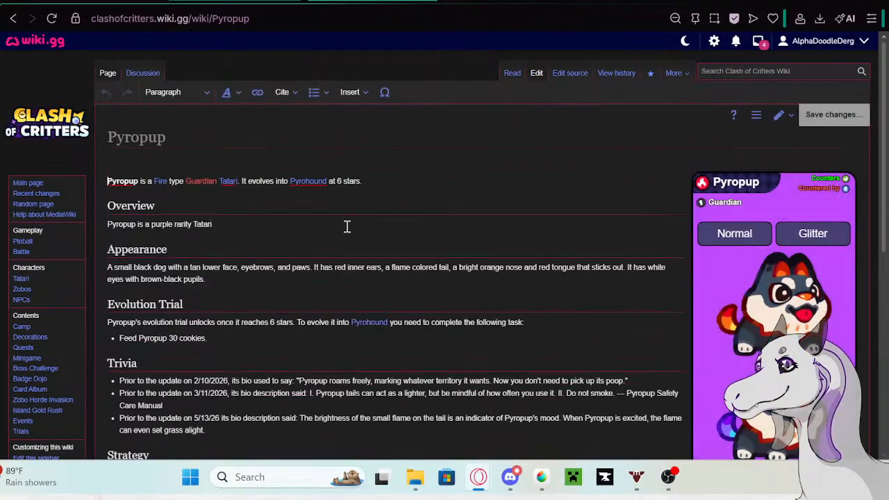
# - Cut the description text out of Pyropup's last Trivia bullet and delete the remaining "Prior to the update on 5/13/26 its bio description said:" bullet
pyautogui.scroll(-3, 292, 270)
pyautogui.moveTo(266, 282); pyautogui.dragTo(112, 260)
pyautogui.press('BackSpace')
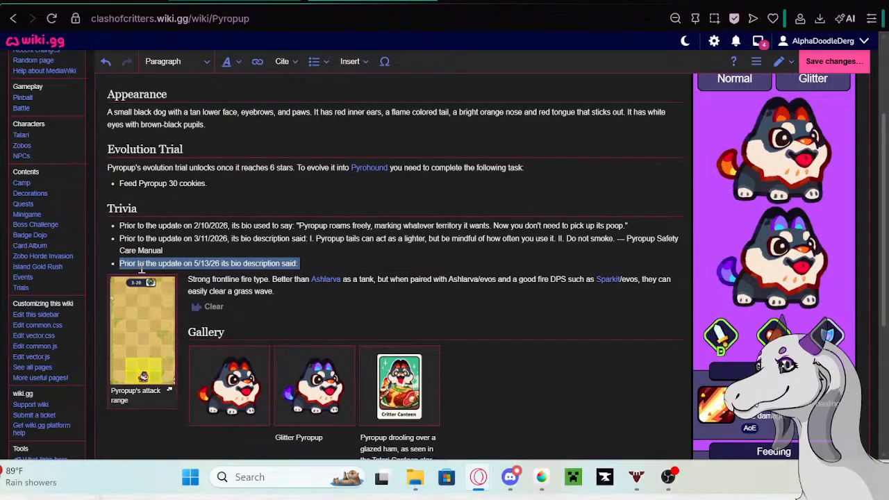
pyautogui.press('BackSpace')
pyautogui.press('BackSpace')
# - Save the Pyropup page without an edit summary and return to the Tatari table
pyautogui.click(834, 61)
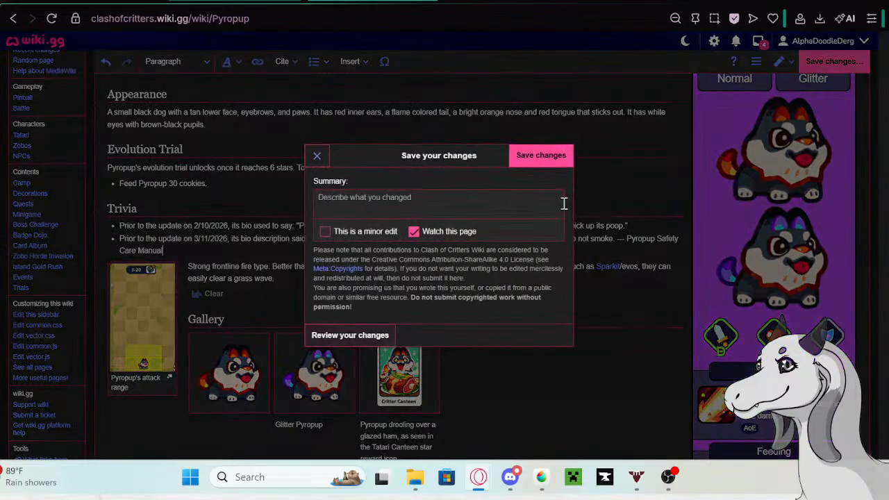
pyautogui.click(522, 156)
pyautogui.click(100, 1)
# - Paste the cut description back into the empty description cell of Pyropup's row
pyautogui.click(682, 311)
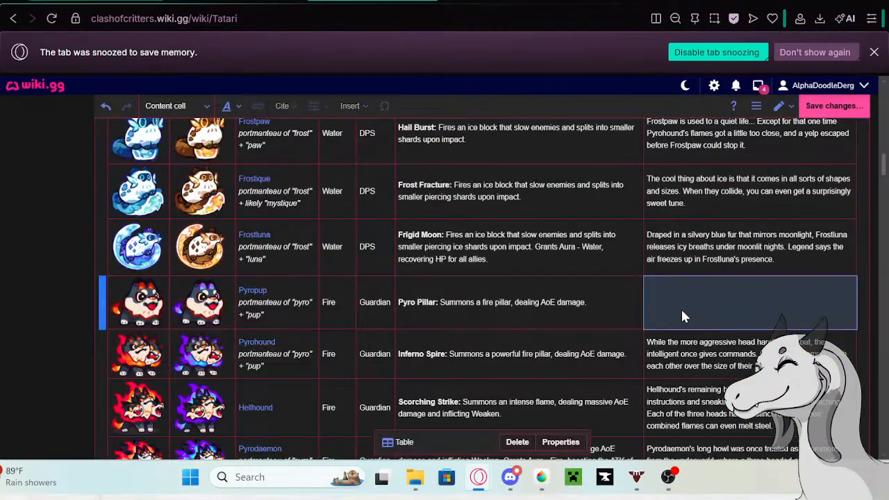
pyautogui.doubleClick(682, 311)
pyautogui.write("The brightness of the small flame on the tail is an indicator of Pyropup's mood. When Pyropup is excited, the flame can even set grass alight. Strategy")
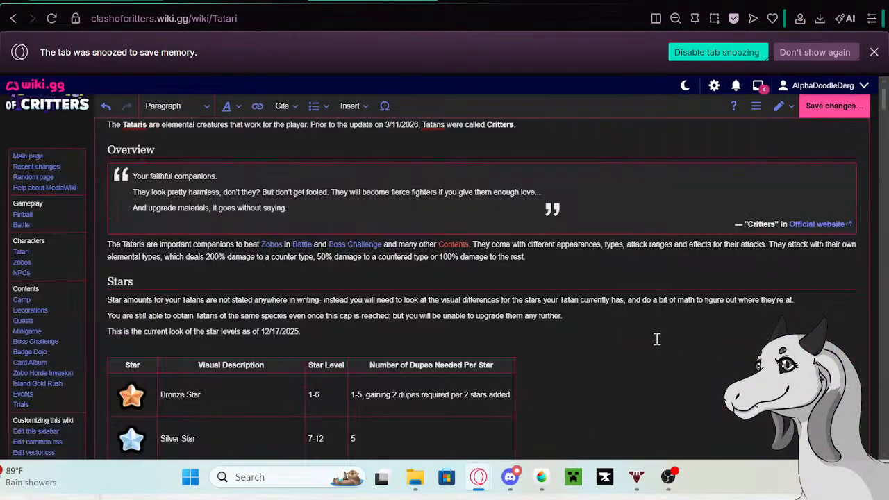
# - Delete the stray "Strategy" heading below the pasted description in Pyropup's table cell
pyautogui.scroll(-15, 656, 339)
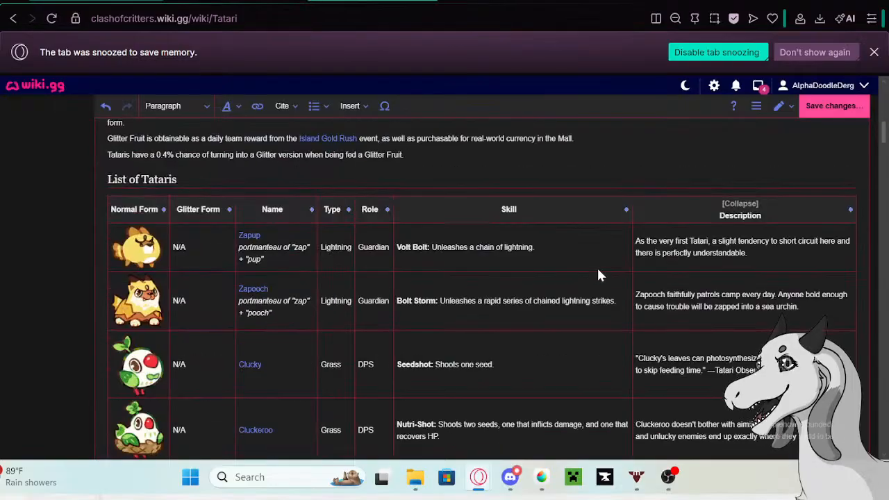
pyautogui.scroll(-20, 598, 274)
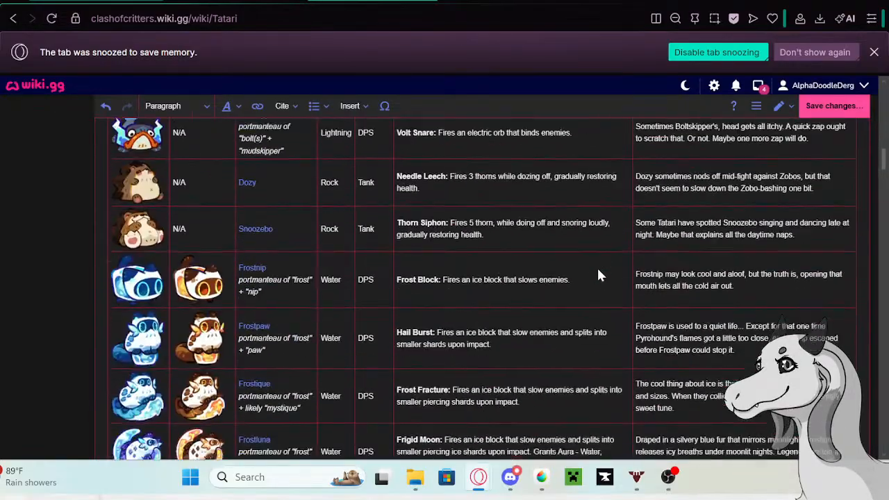
pyautogui.scroll(-8, 600, 276)
pyautogui.click(695, 211)
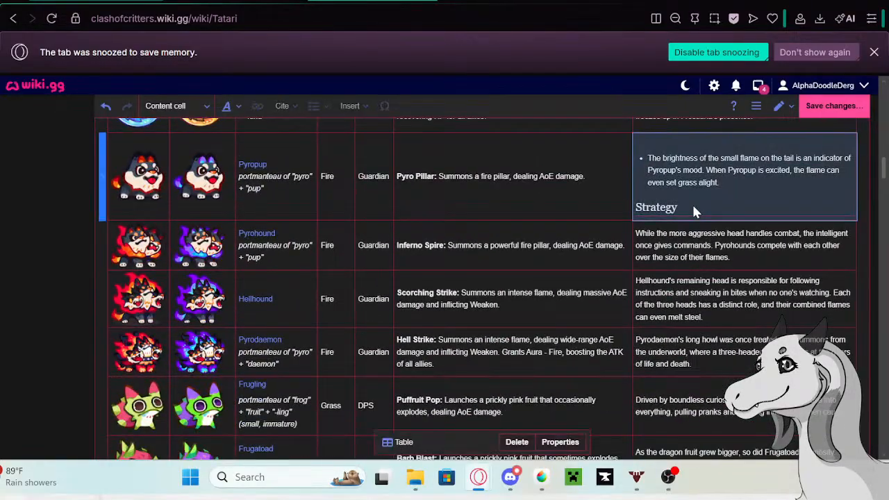
pyautogui.click(693, 208)
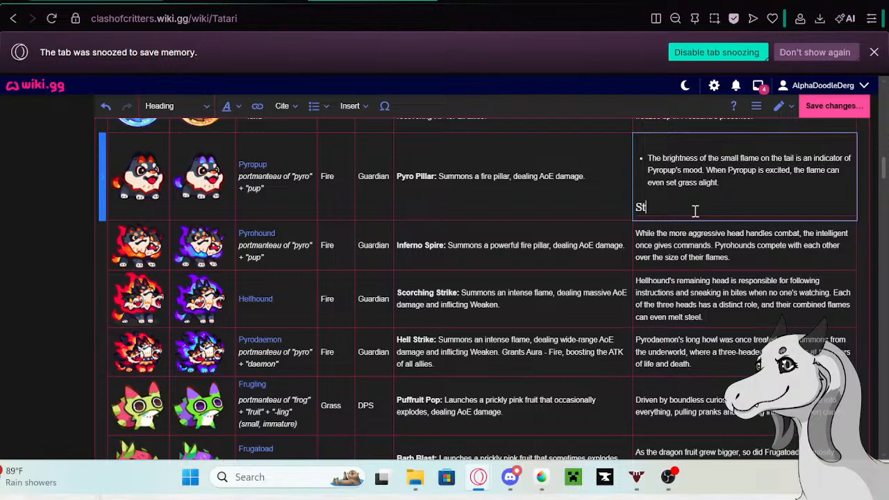
pyautogui.press('BackSpace')
pyautogui.press('BackSpace')
pyautogui.press('BackSpace')
# - Remove the bullet list formatting from Pyropup's description so it is plain paragraph text
pyautogui.doubleClick(650, 160)
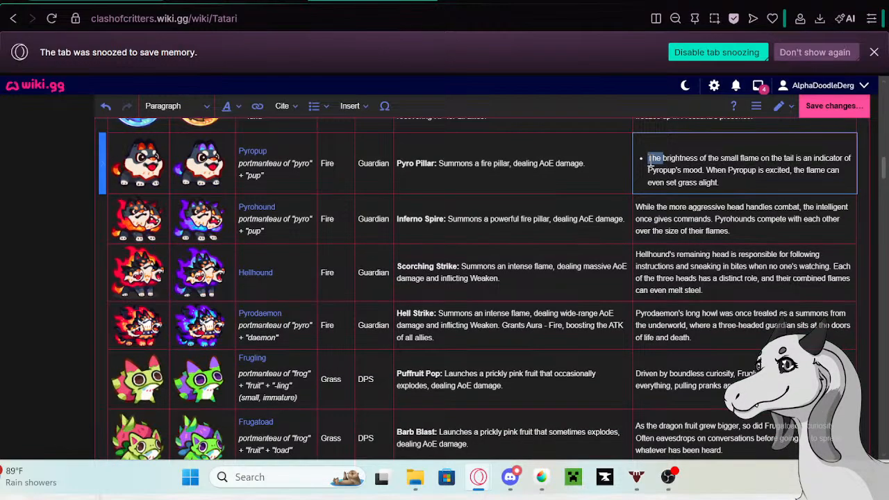
pyautogui.click(647, 160)
pyautogui.click(314, 107)
pyautogui.click(325, 130)
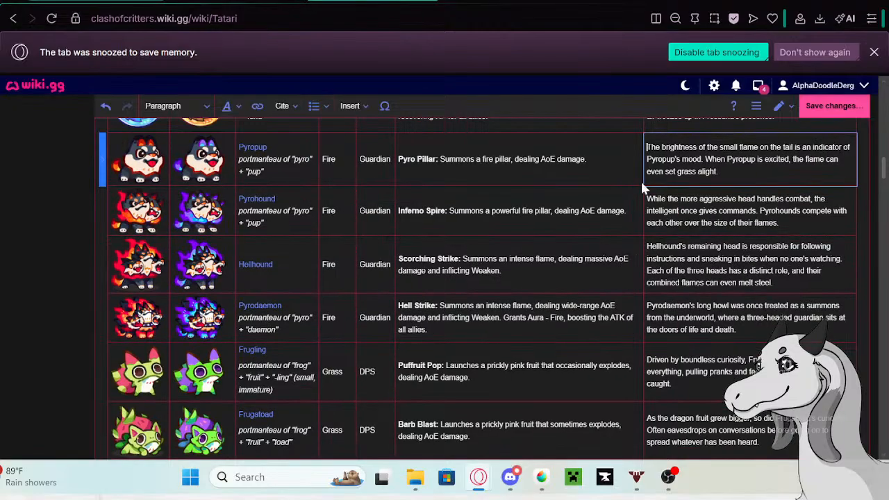
# - Copy Frugling's old description from its row in the Tatari table and open the linked Frugling page in a new tab
pyautogui.click(797, 225)
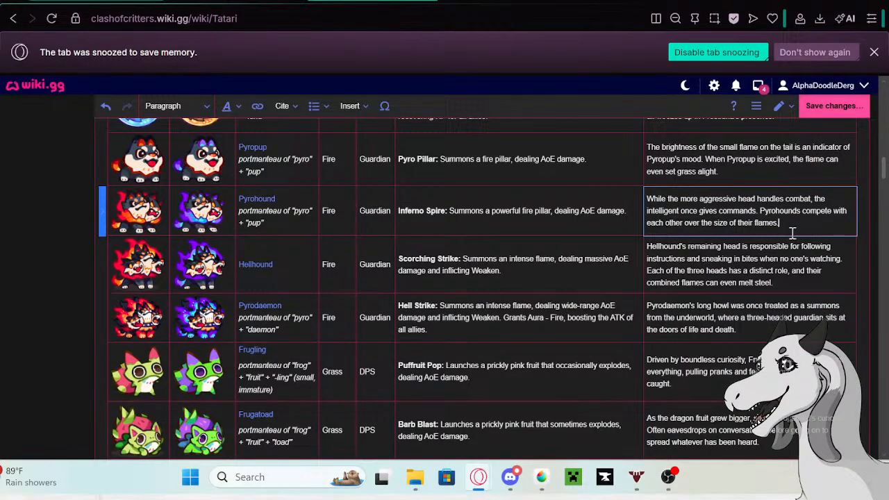
pyautogui.scroll(-2, 792, 233)
pyautogui.click(725, 221)
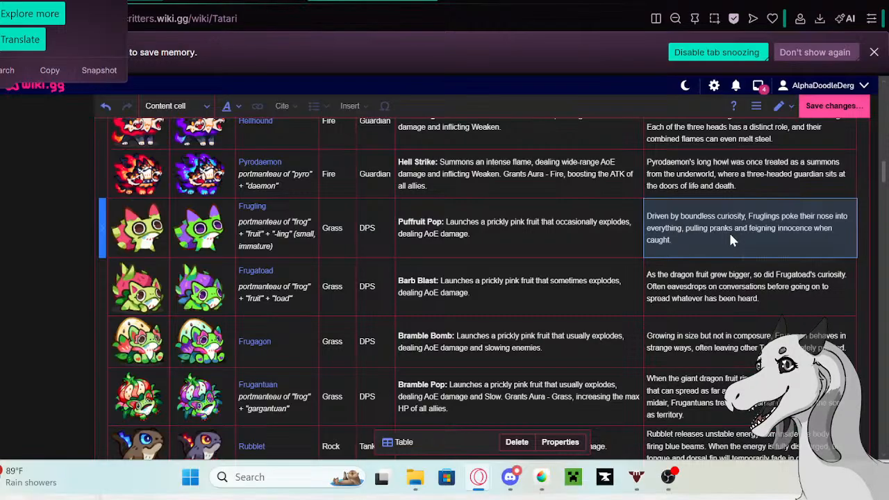
pyautogui.doubleClick(715, 244)
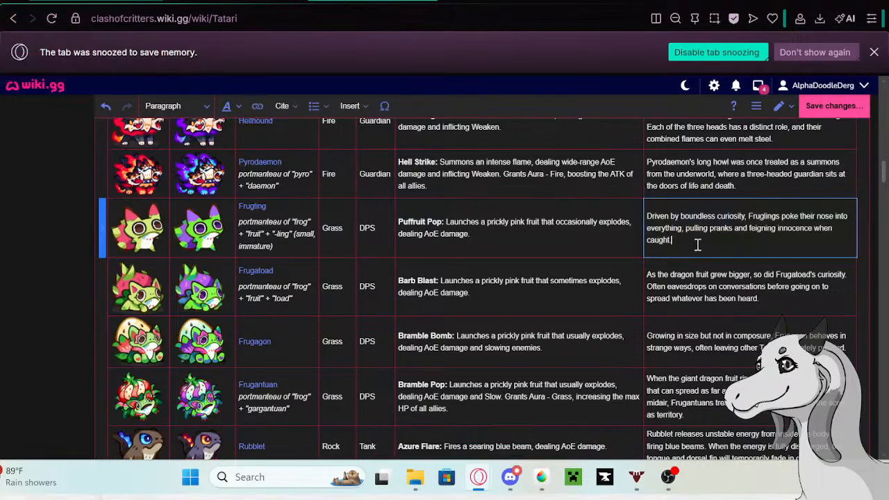
pyautogui.moveTo(675, 241); pyautogui.dragTo(644, 218)
pyautogui.hotkey('ctrl', 'c')
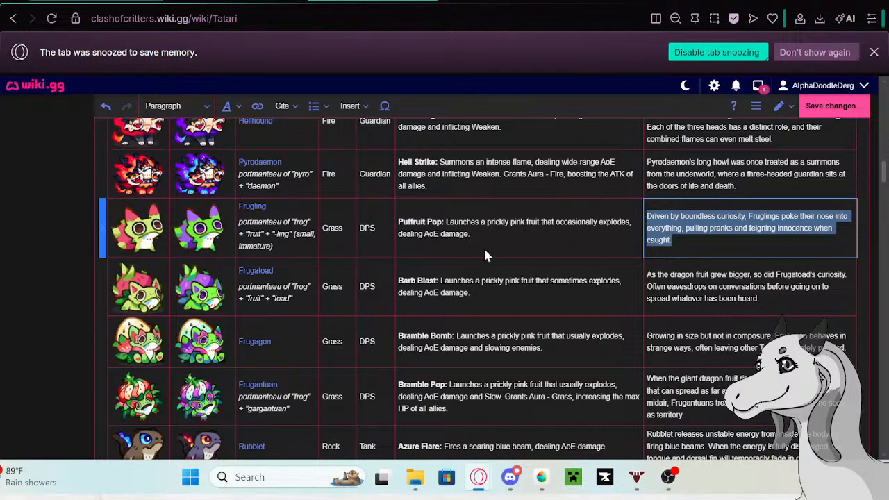
pyautogui.click(250, 212)
pyautogui.doubleClick(250, 208)
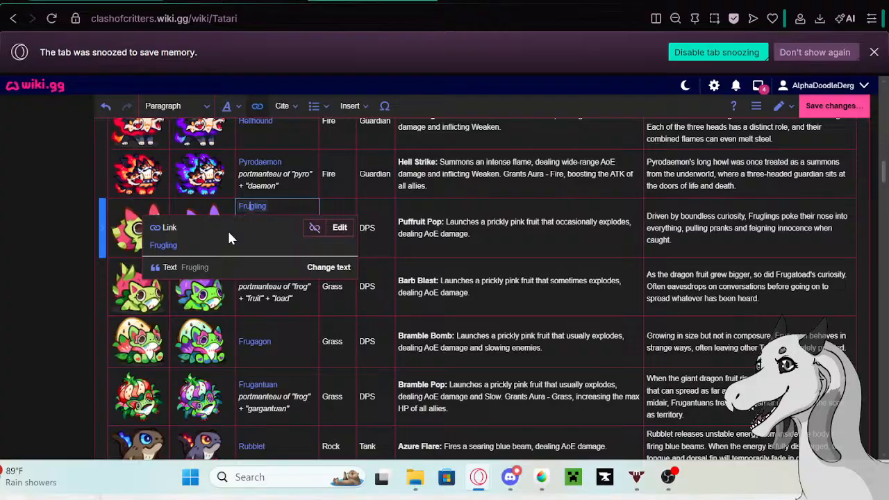
pyautogui.rightClick(164, 245)
pyautogui.click(205, 28)
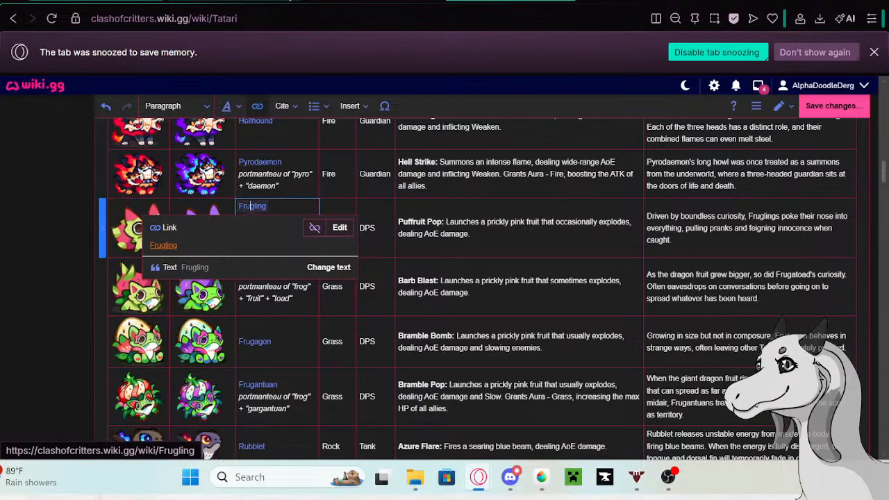
pyautogui.click(288, 2)
pyautogui.click(233, 3)
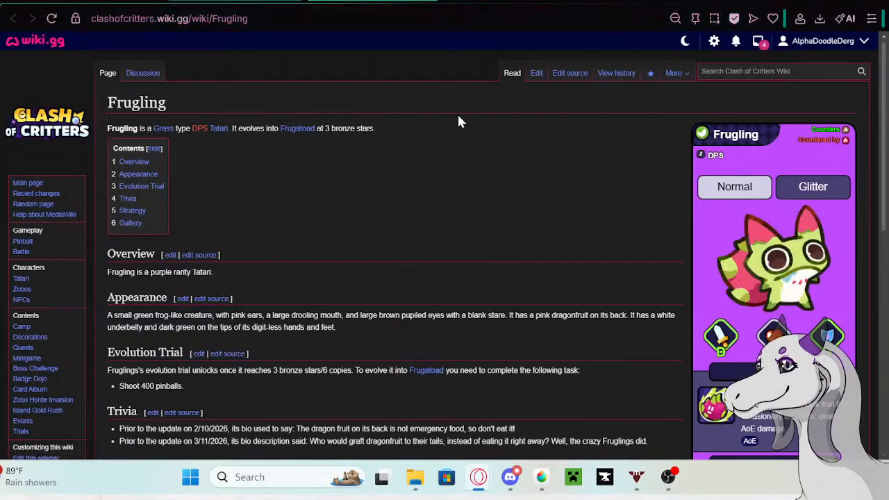
# - Edit Frugling's page, adding the copied description as a new last bullet in the Trivia section
pyautogui.click(536, 73)
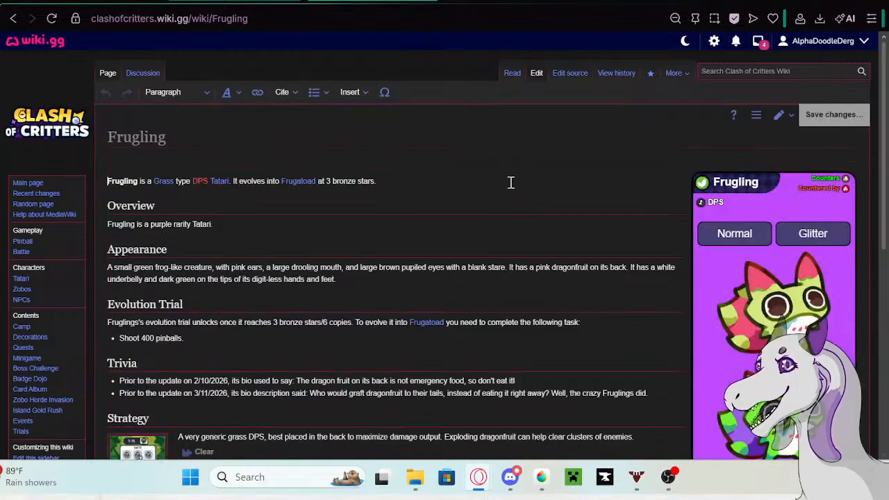
pyautogui.scroll(-1, 448, 194)
pyautogui.click(666, 313)
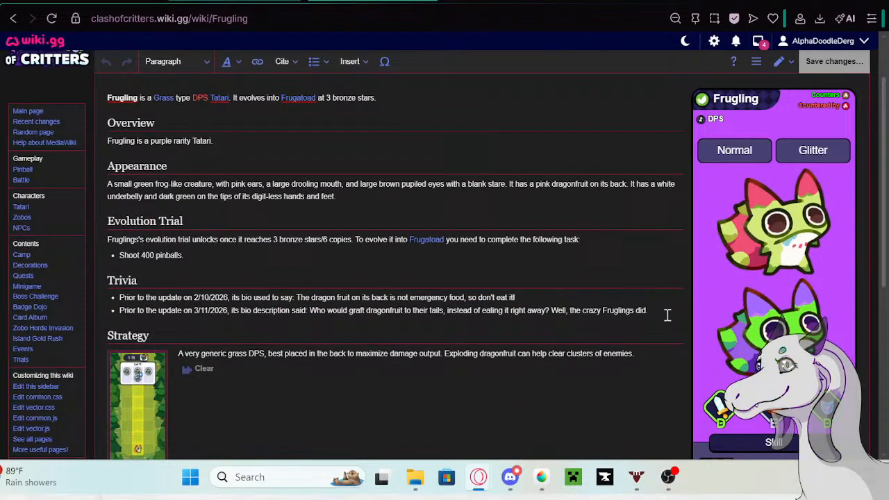
pyautogui.press('Return')
pyautogui.hotkey('ctrl', 'v')
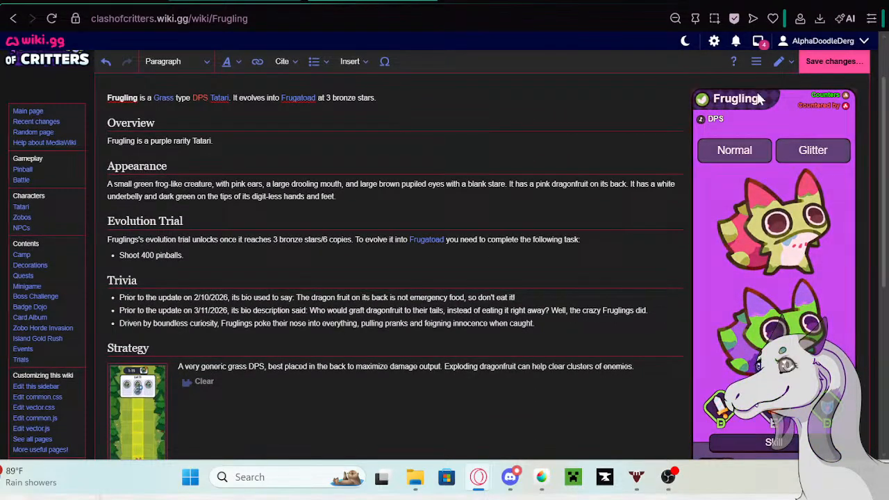
# - Prefix the new bullet with "Prior to the update on 5/13/26 its bio description said:" from the Google tab, save without a summary, and return to the table
pyautogui.click(274, 1)
pyautogui.rightClick(284, 105)
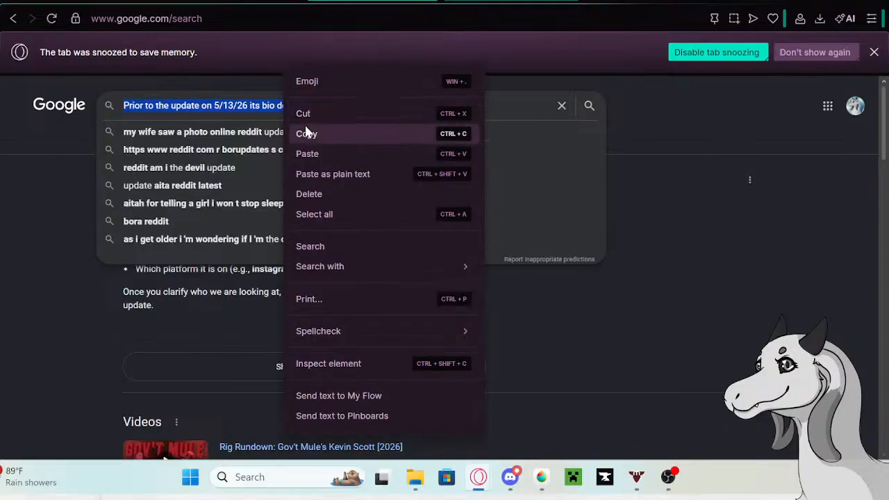
pyautogui.click(309, 132)
pyautogui.click(236, 1)
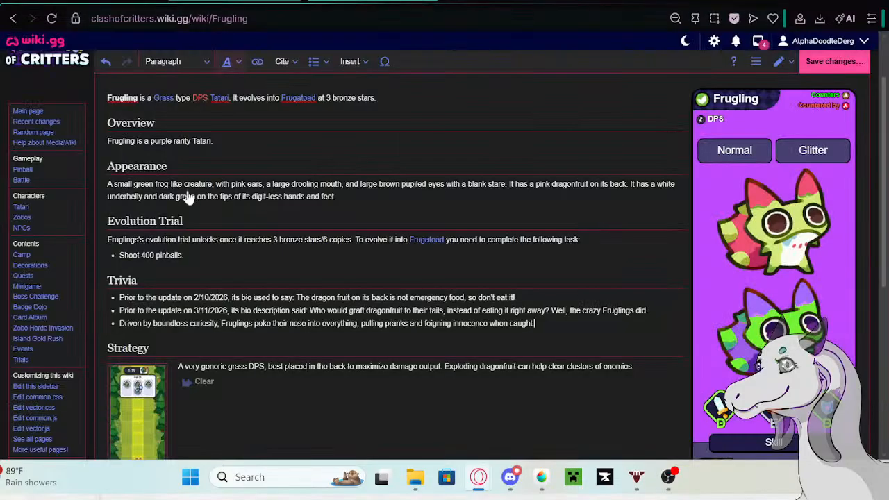
pyautogui.click(121, 323)
pyautogui.hotkey('ctrl', 'v')
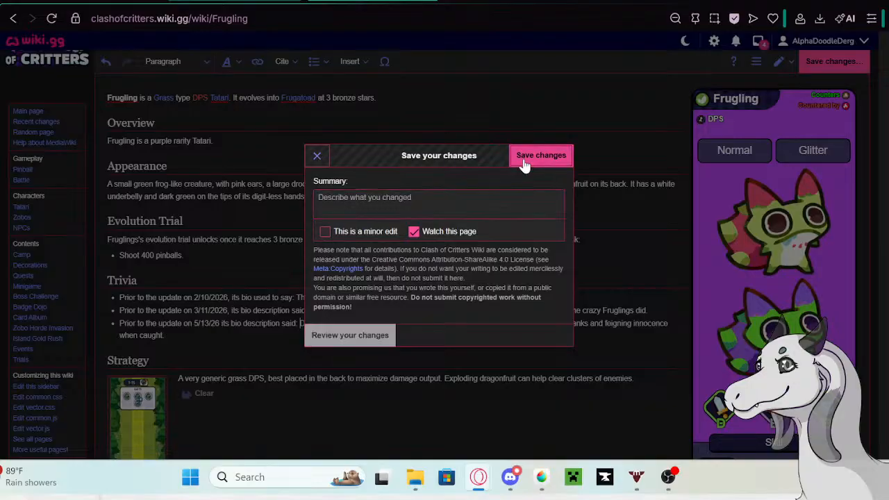
pyautogui.click(525, 161)
pyautogui.click(111, 2)
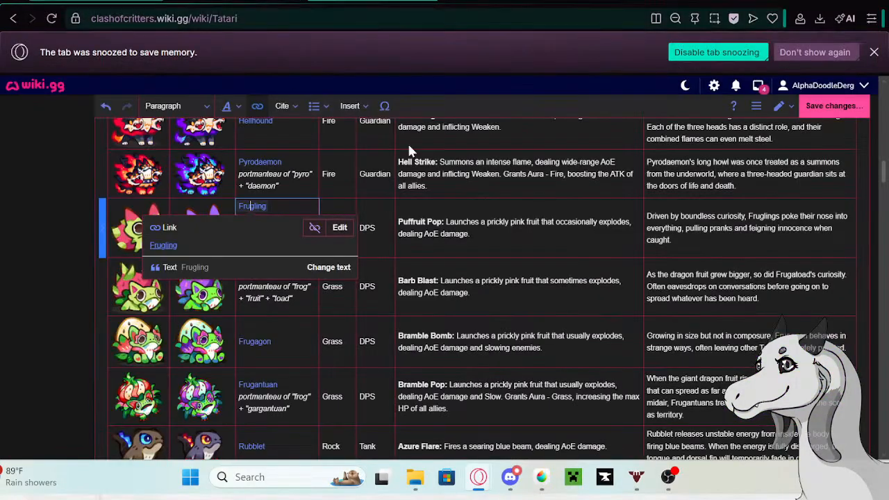
# - Replace Frugling's description with "Frugling's idea of hospitality is offering dragon fruits to passing Tatari, not realizing they might pop in their faces and make a huge mess."
pyautogui.click(789, 236)
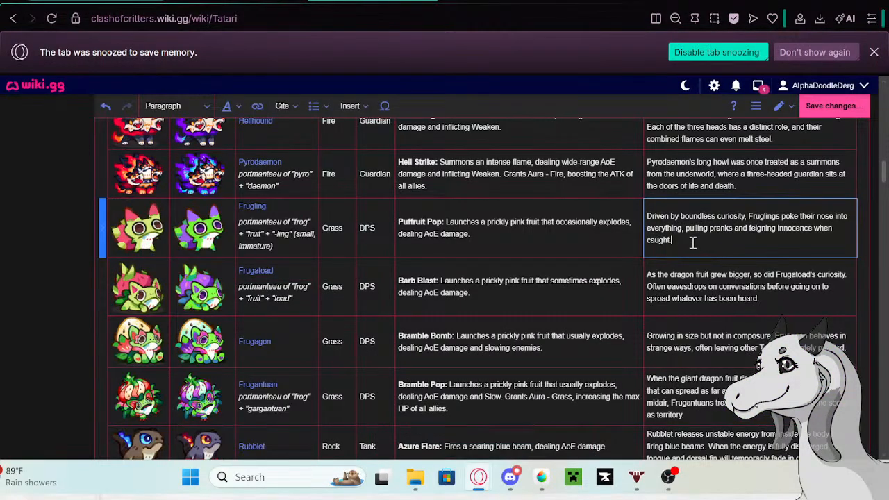
pyautogui.moveTo(679, 244); pyautogui.dragTo(644, 221)
pyautogui.press('BackSpace')
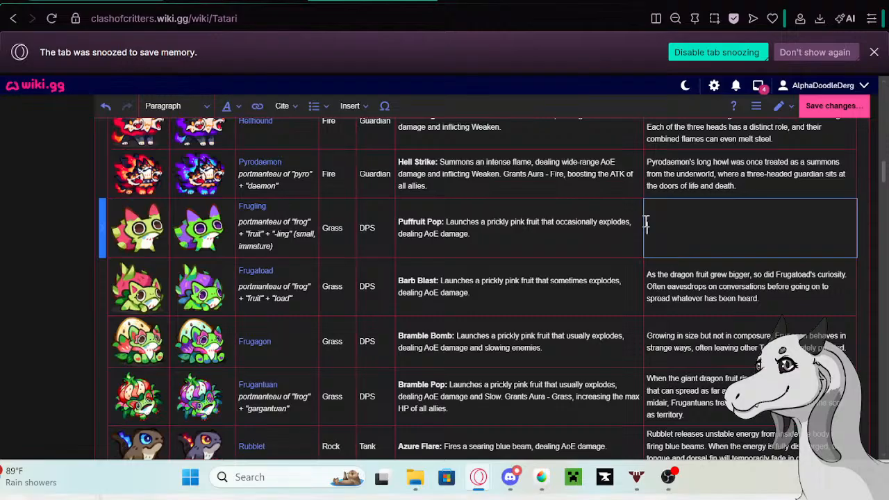
pyautogui.write("Frugling's idea of his")
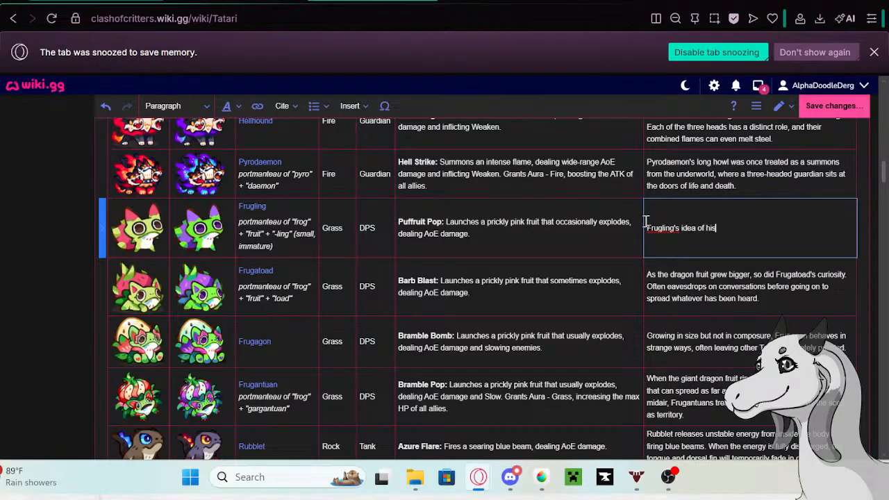
pyautogui.write('pitality is offering dragon')
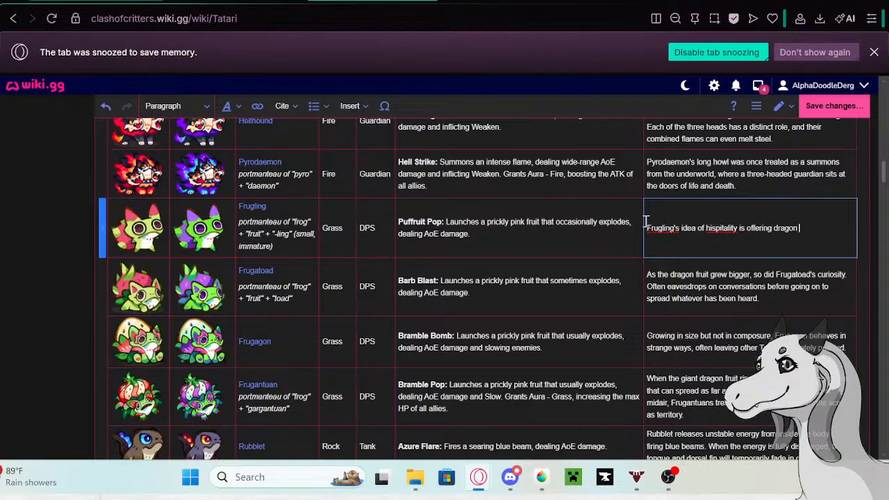
pyautogui.write(' fruits to passing Tatari, not realizin')
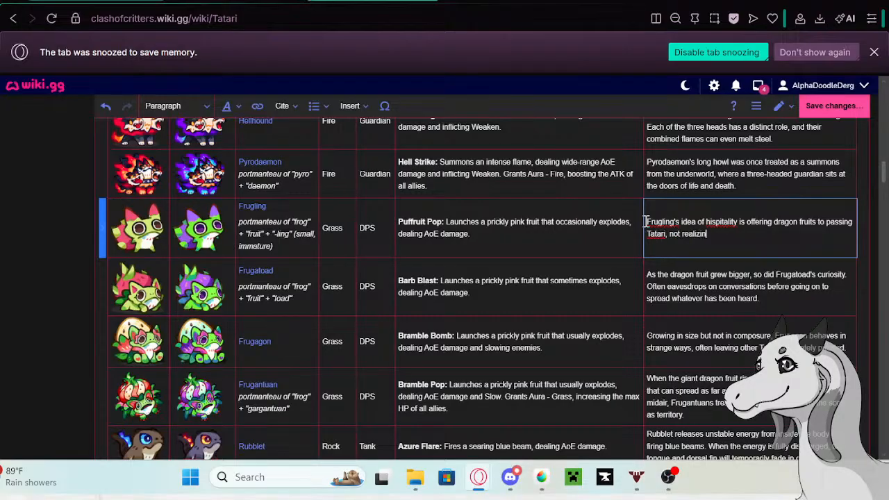
pyautogui.write('g')
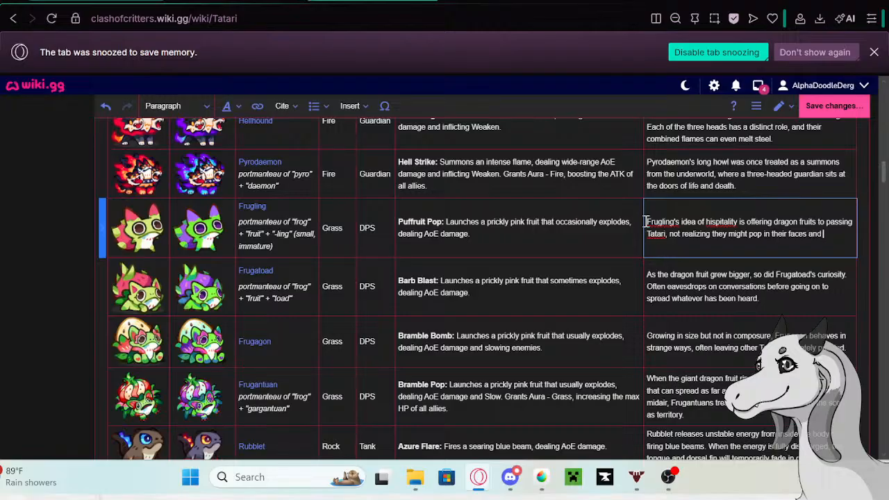
pyautogui.write('make a huge mess.')
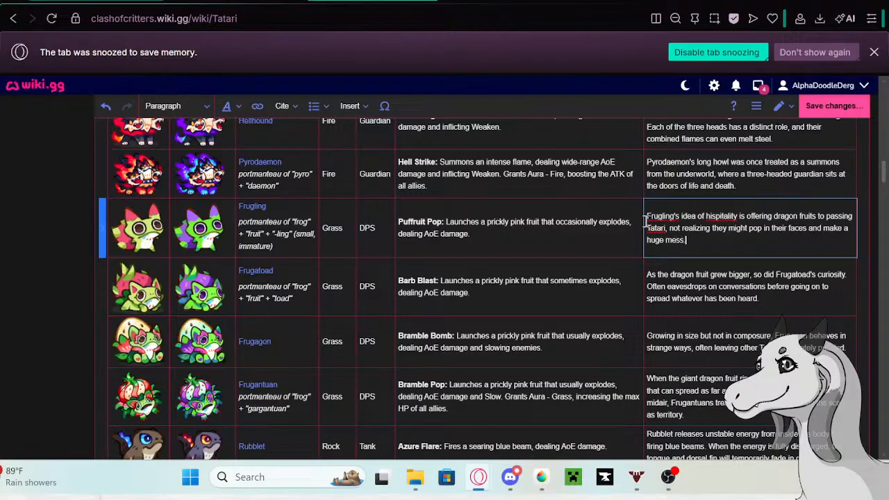
pyautogui.rightClick(713, 217)
pyautogui.click(549, 172)
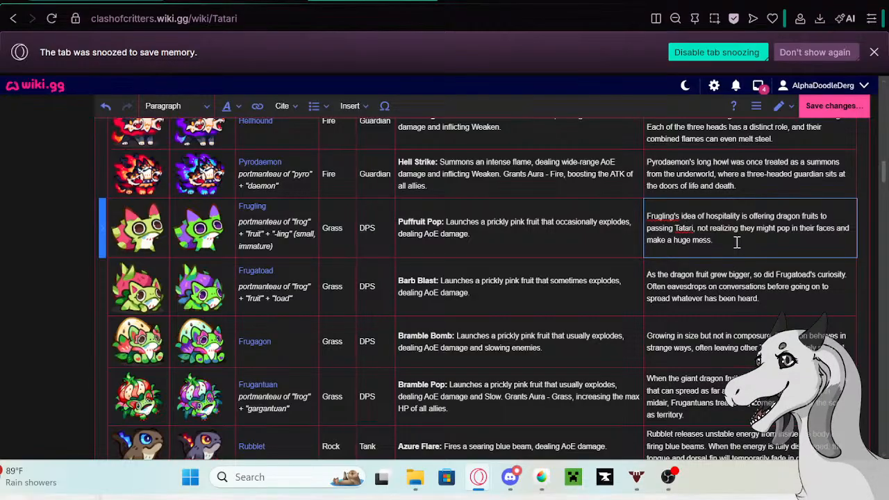
# - Copy Frugatoad's old description from its row in the Tatari table and open the linked Frugatoad page in a new tab
pyautogui.moveTo(764, 300); pyautogui.dragTo(651, 271)
pyautogui.hotkey('ctrl', 'c')
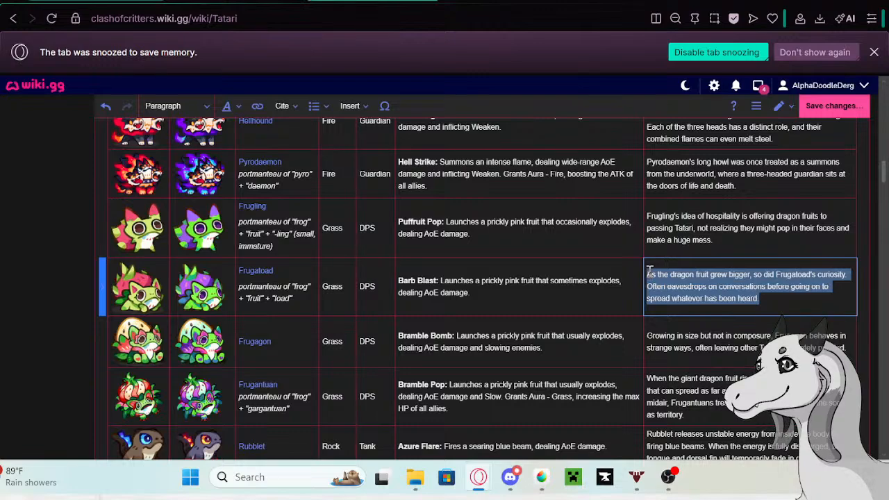
pyautogui.click(253, 276)
pyautogui.rightClick(178, 309)
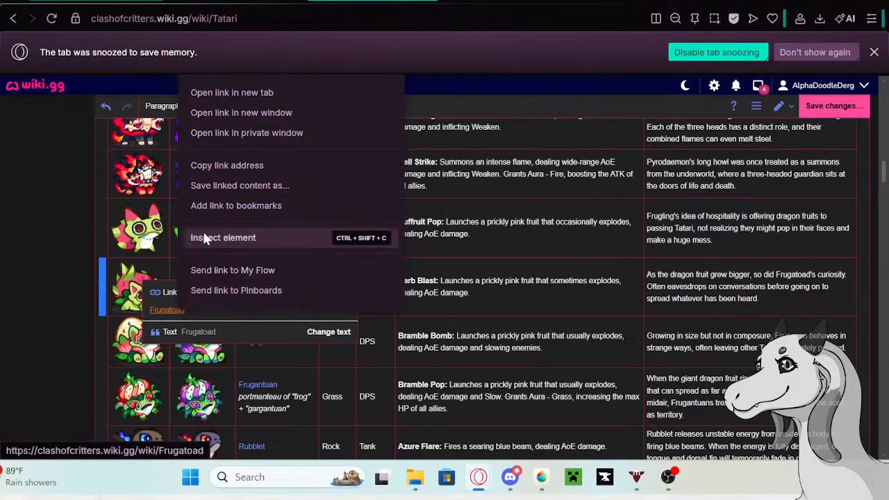
pyautogui.click(216, 94)
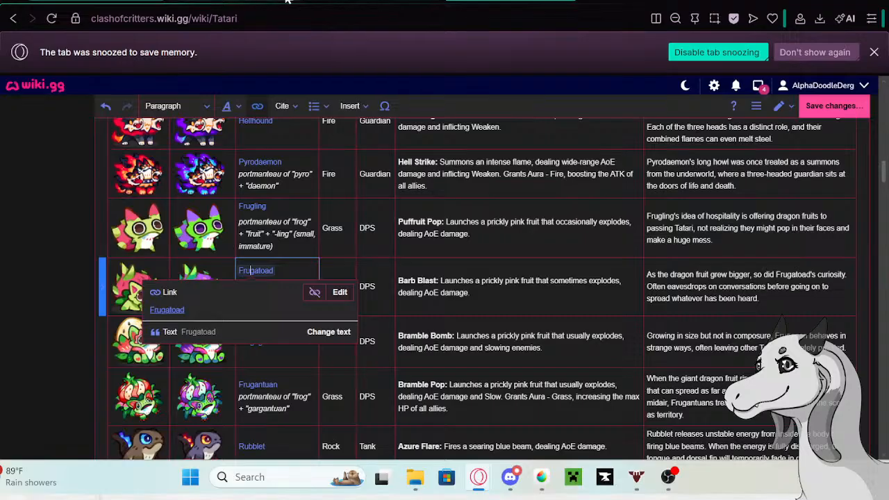
pyautogui.click(372, 1)
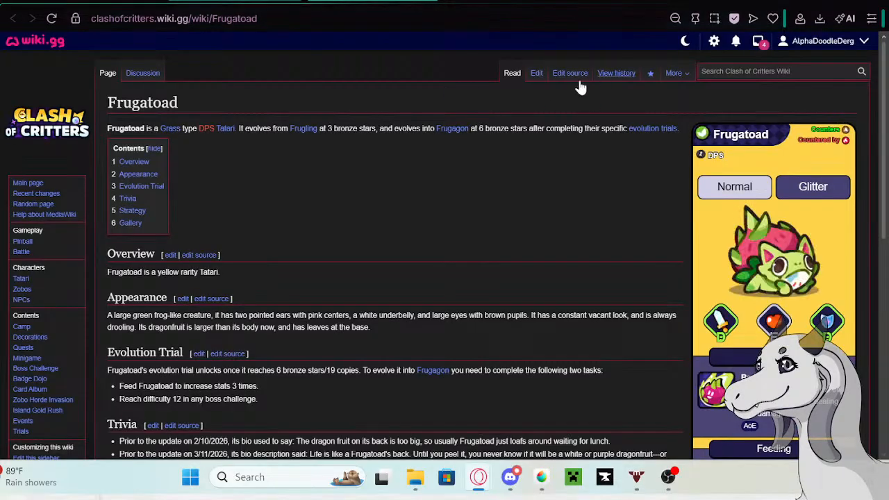
# - Edit Frugatoad's page, adding the copied description as a new last bullet in the Trivia section
pyautogui.click(536, 75)
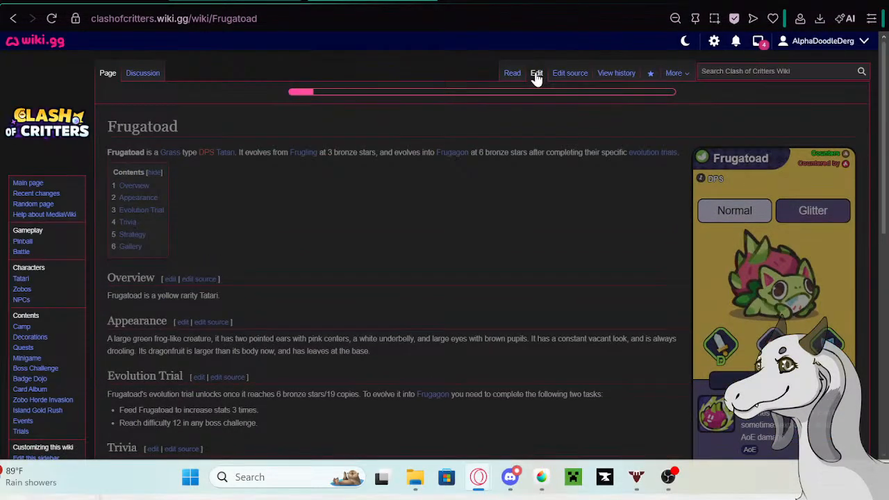
pyautogui.scroll(-2, 327, 210)
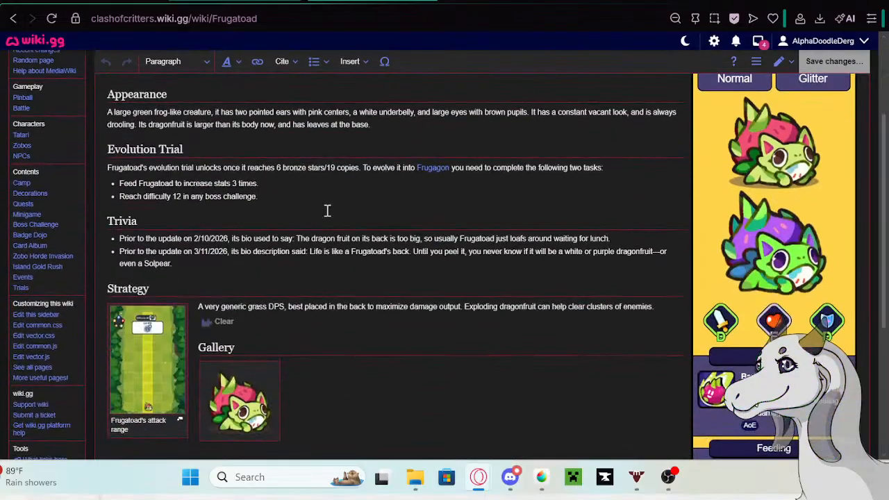
pyautogui.click(215, 268)
pyautogui.press('Return')
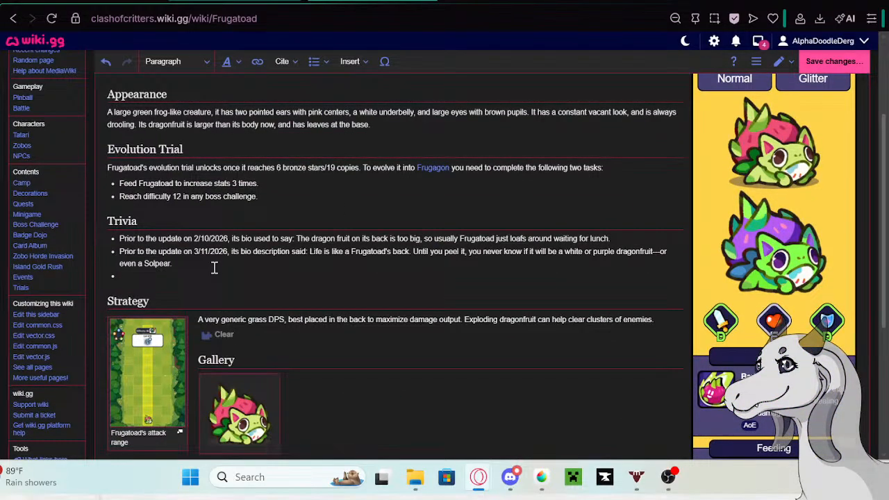
pyautogui.hotkey('ctrl', 'v')
# - Copy "Prior to the update on 5/13/26 its bio description said:" from the Google tab and insert it before the new Trivia bullet's text
pyautogui.click(216, 2)
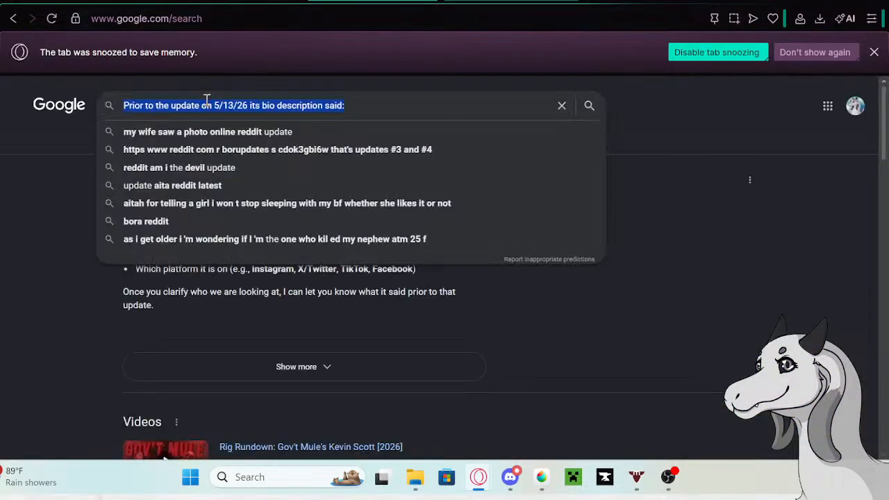
pyautogui.rightClick(212, 106)
pyautogui.click(238, 131)
pyautogui.click(510, 1)
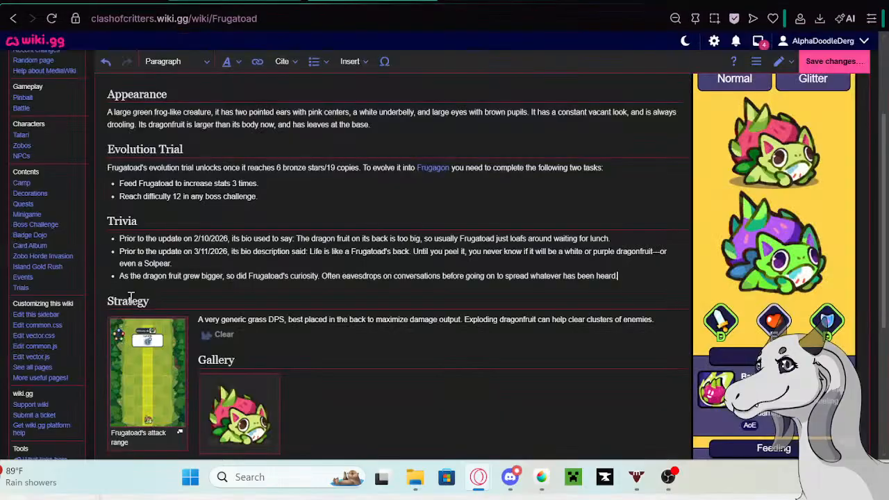
pyautogui.click(120, 276)
pyautogui.hotkey('ctrl', 'v')
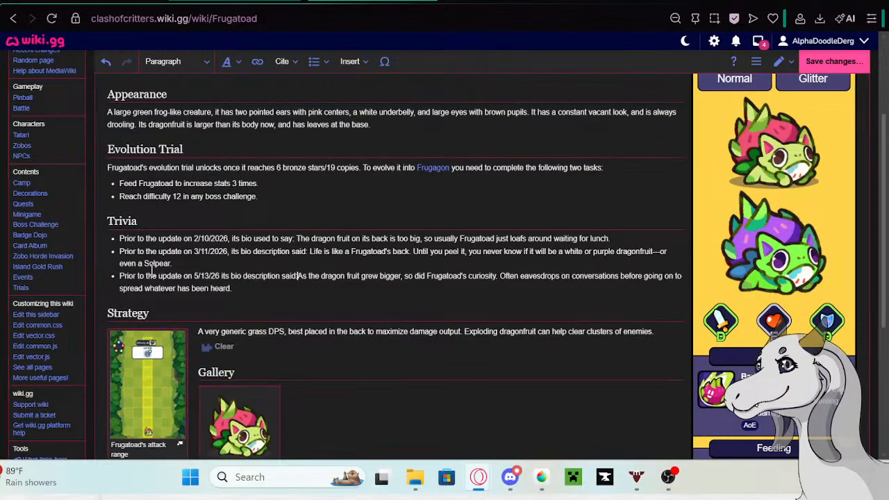
pyautogui.click(324, 279)
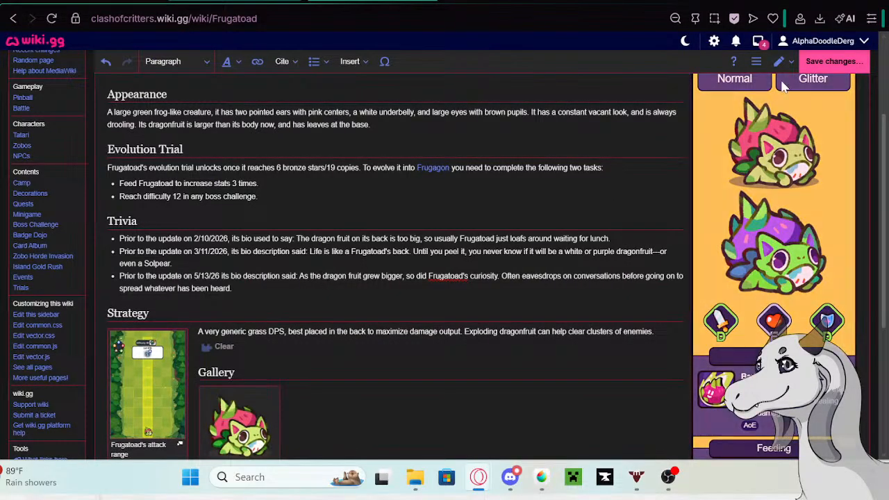
# - Save the Frugatoad page without a summary and return to the Tatari table
pyautogui.click(858, 61)
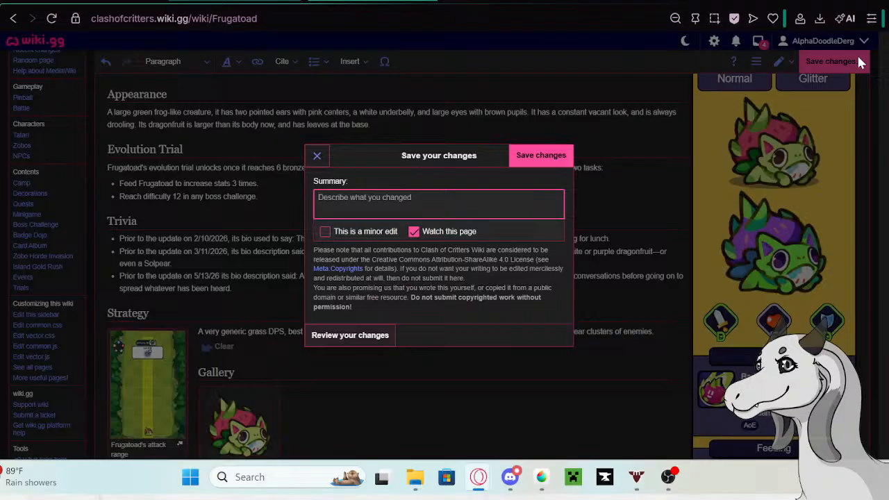
pyautogui.click(559, 158)
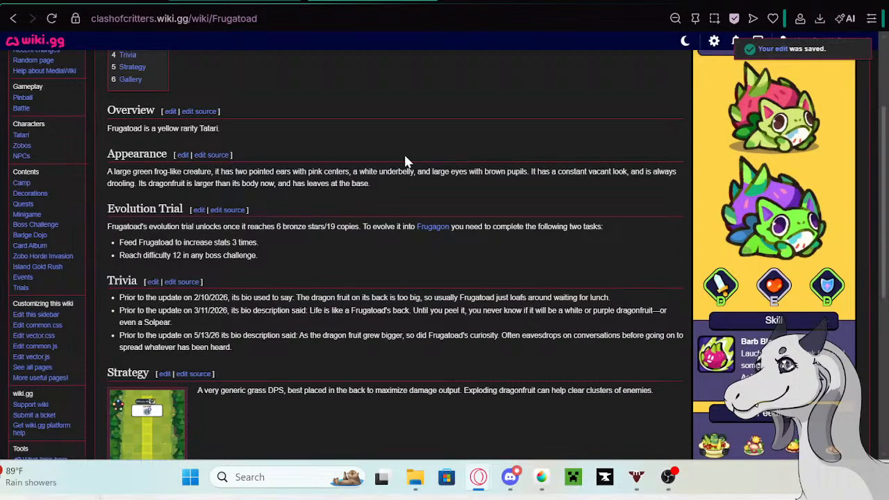
pyautogui.click(108, 1)
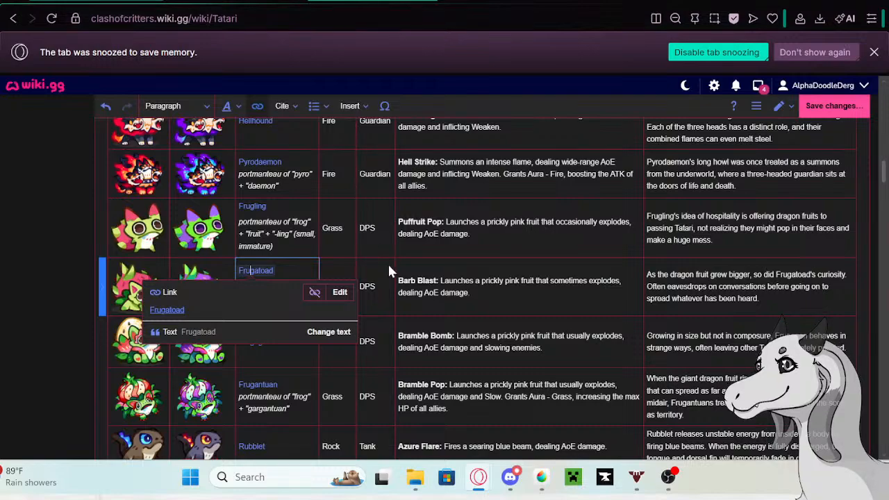
# - Replace Frugatoad's description in the table with "The dragon fruit matured, and so Frugatoad must have too...?"
pyautogui.click(683, 303)
pyautogui.doubleClick(769, 299)
pyautogui.moveTo(773, 299); pyautogui.dragTo(645, 272)
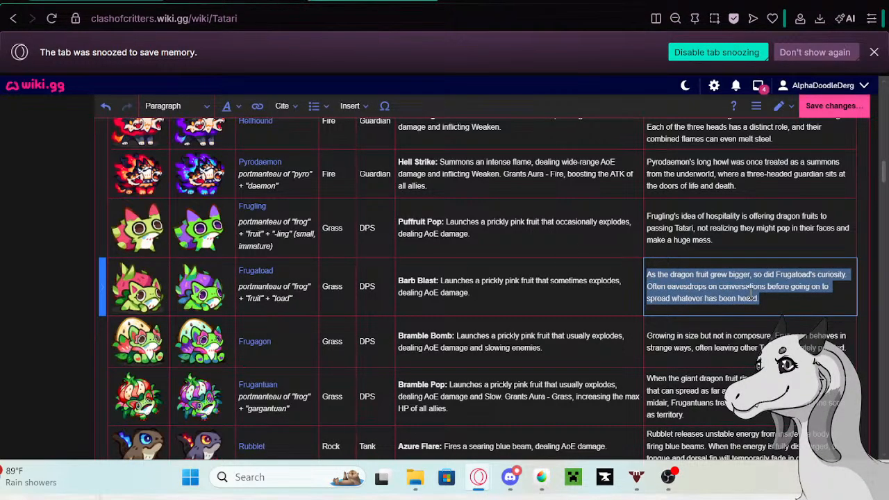
pyautogui.press('BackSpace')
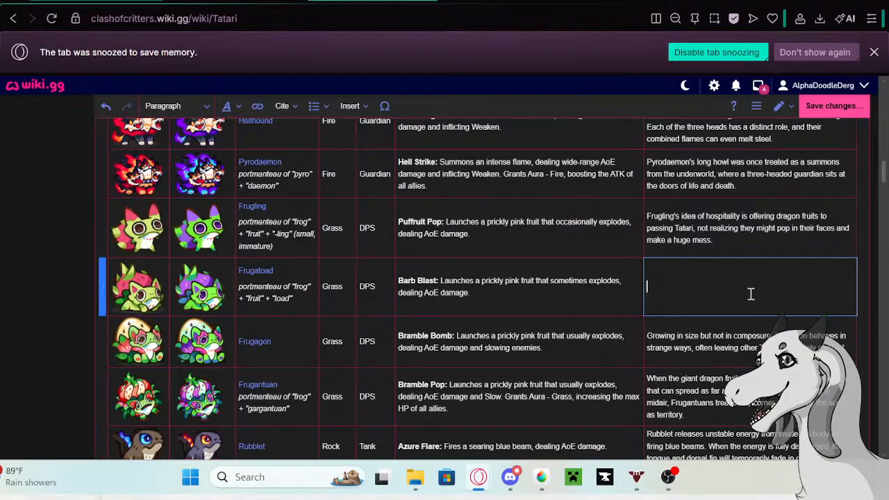
pyautogui.write('The ')
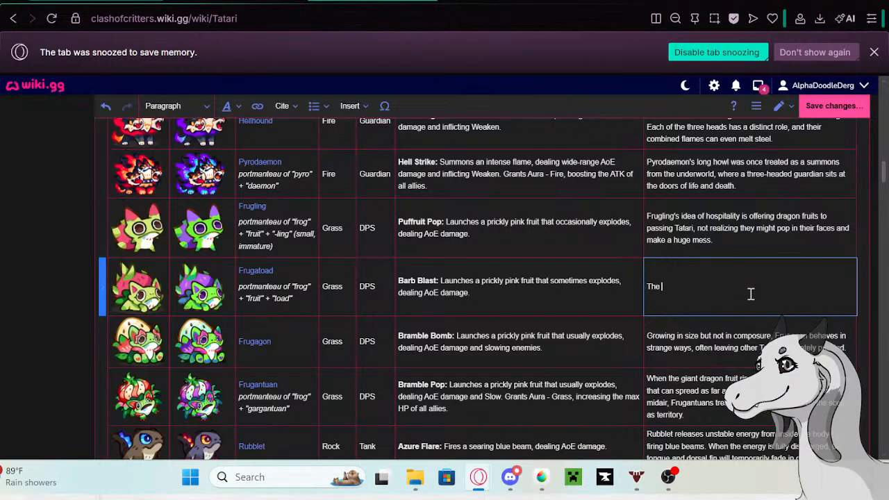
pyautogui.write('dragon fi')
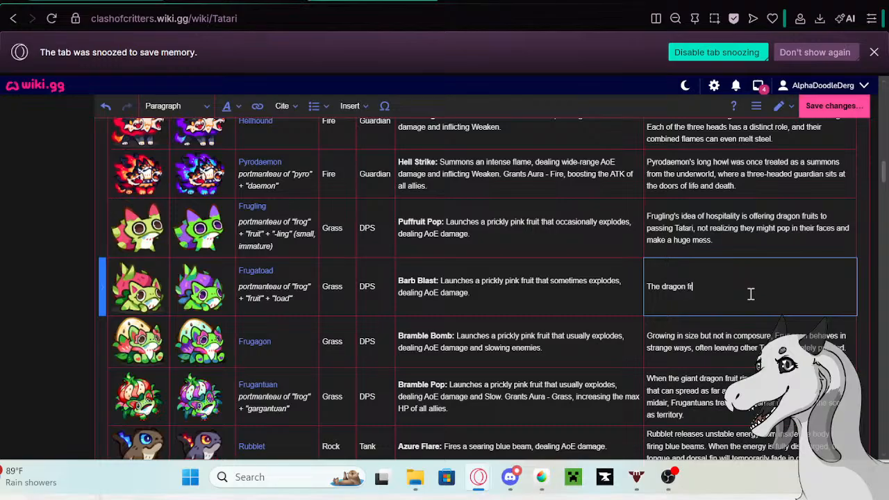
pyautogui.press('BackSpace')
pyautogui.write('ruit matured')
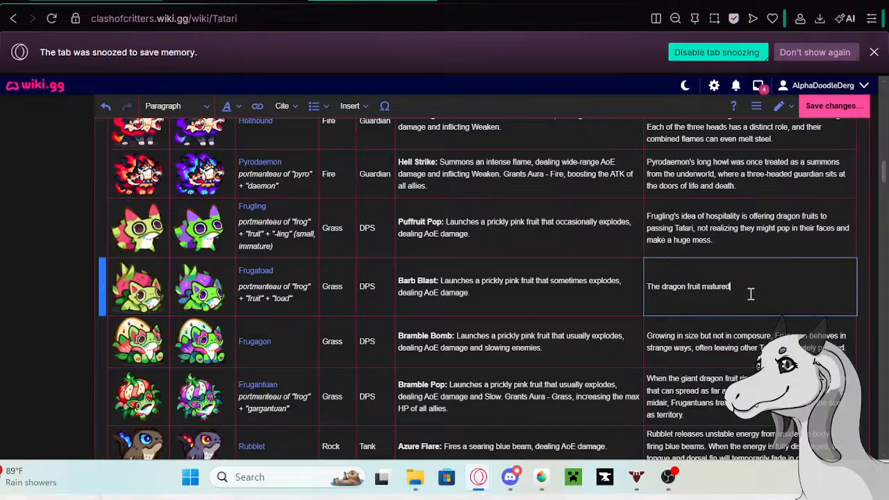
pyautogui.write(', and so Frugatoad must have too...')
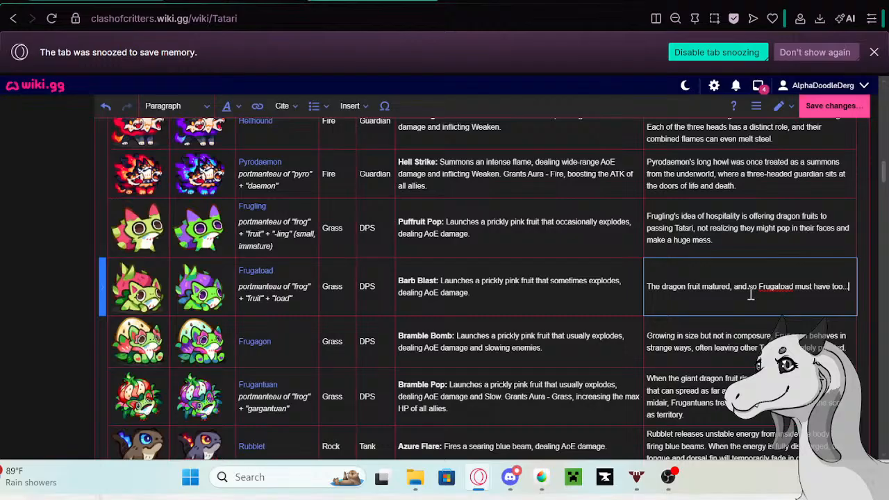
pyautogui.write('? Not really')
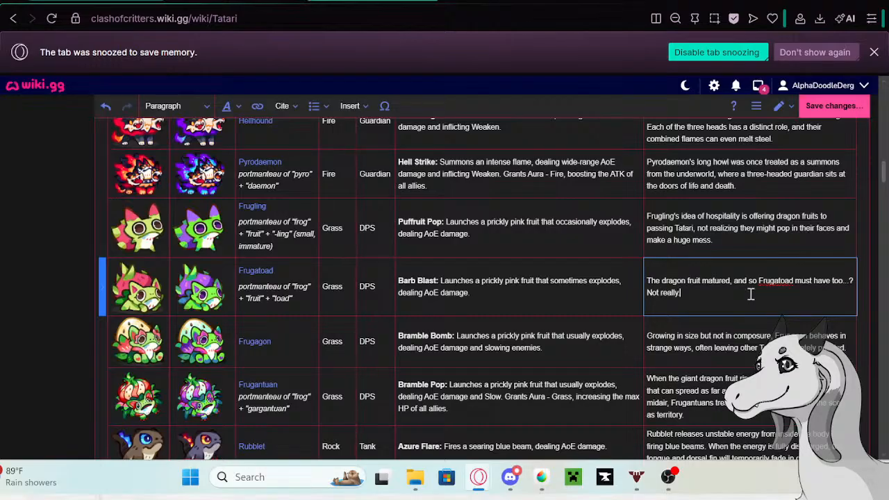
pyautogui.write('. This fi')
pyautogui.write("oggy's forever young and on t")
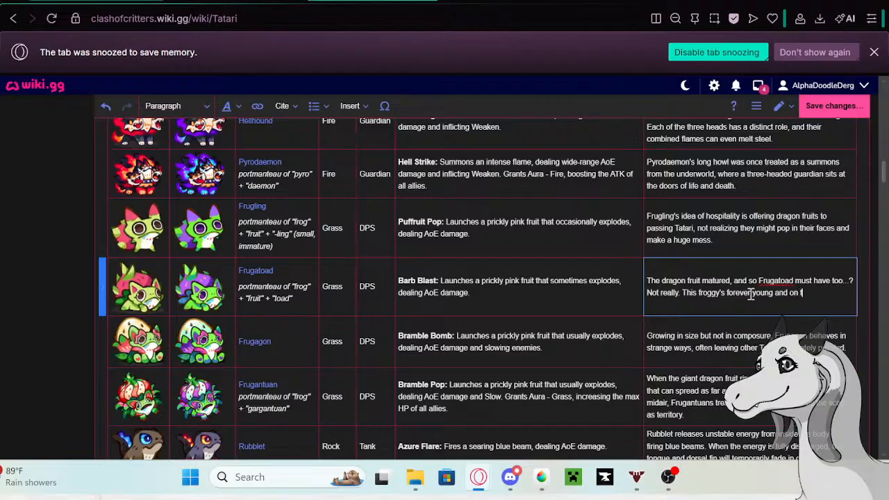
pyautogui.write('he i')
# - Copy Frugagon's old description from its row in the Tatari table and open the linked Frugagon page in a new tab
pyautogui.click(847, 350)
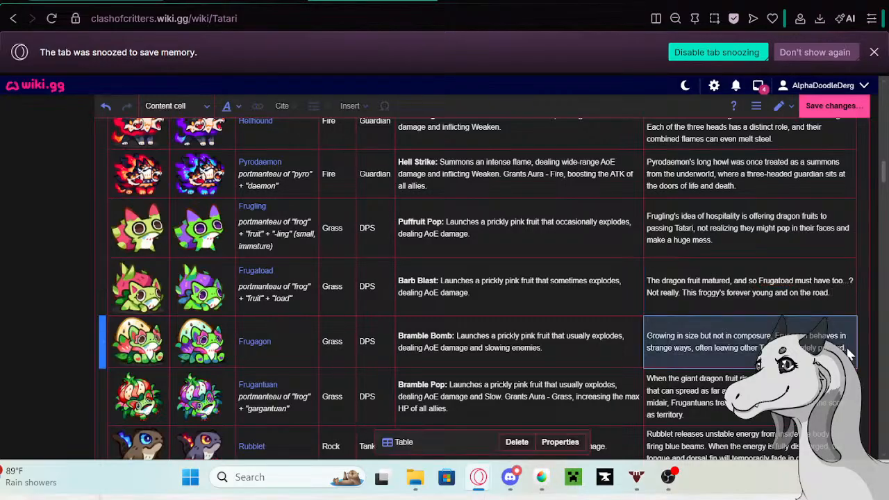
pyautogui.moveTo(844, 348); pyautogui.dragTo(627, 334)
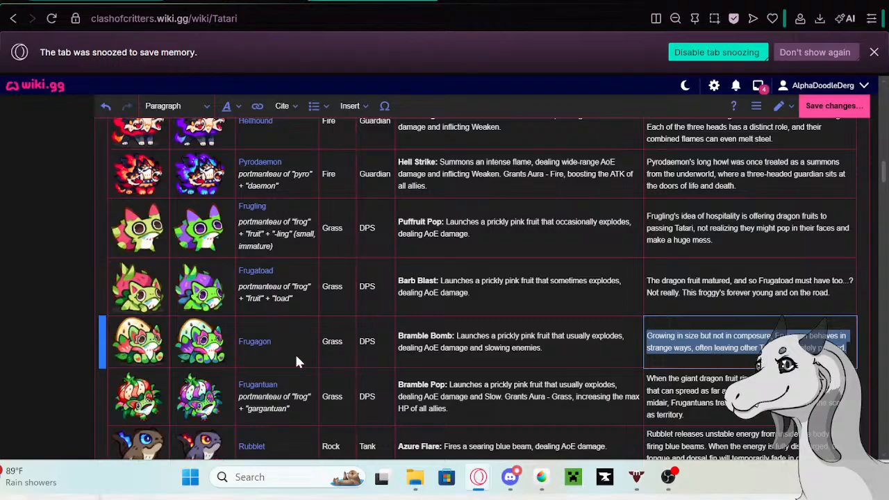
pyautogui.click(255, 341)
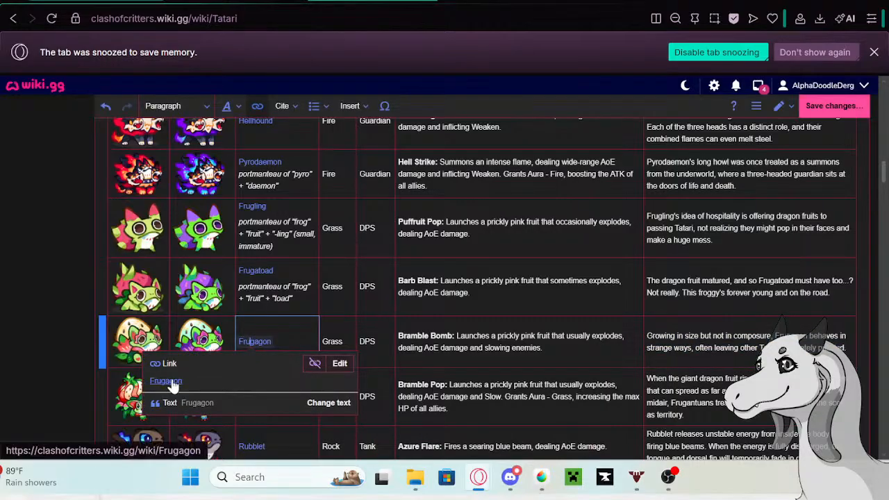
pyautogui.rightClick(171, 383)
pyautogui.click(223, 167)
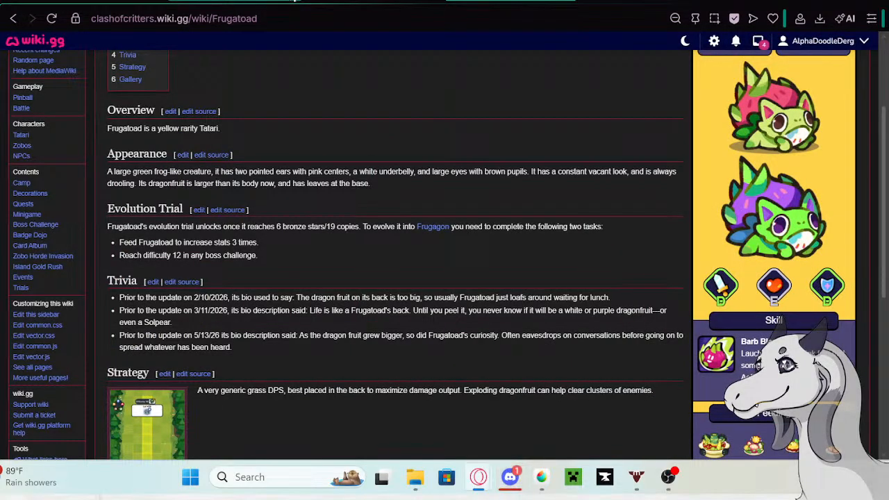
pyautogui.click(293, 0)
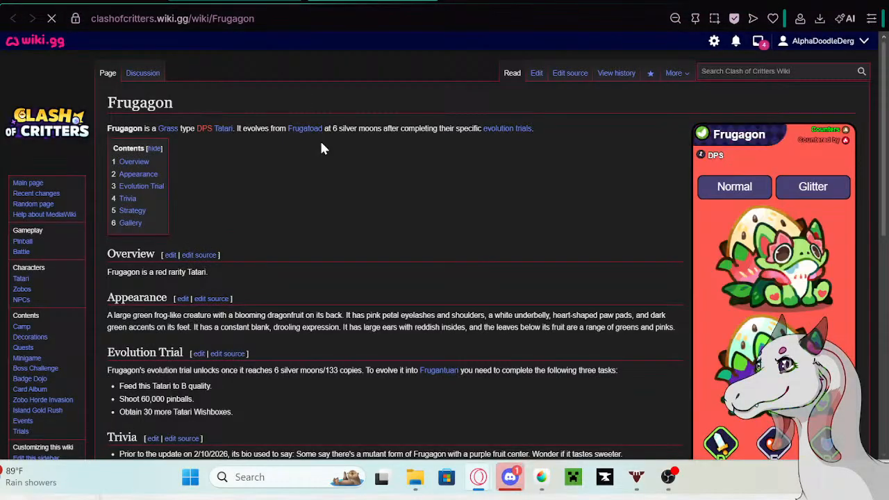
# - Edit the Frugagon page and paste the copied old description as a new bullet at the end of the Trivia list
pyautogui.click(537, 76)
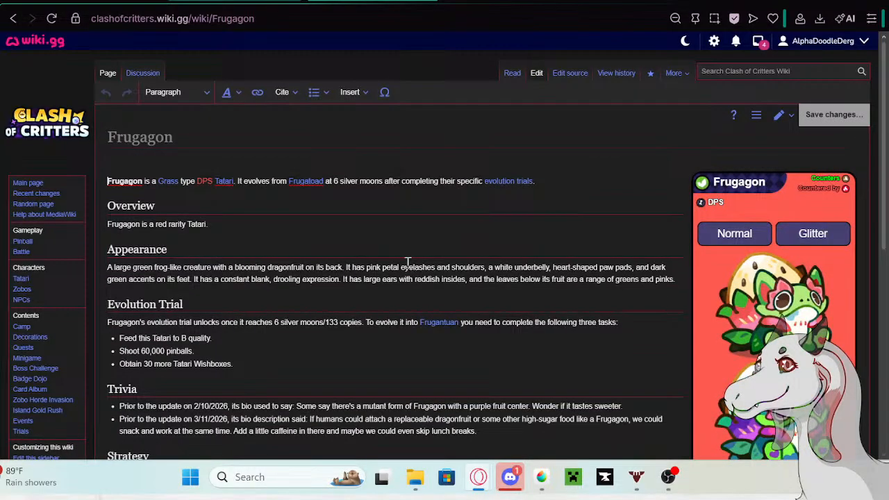
pyautogui.scroll(-2, 370, 225)
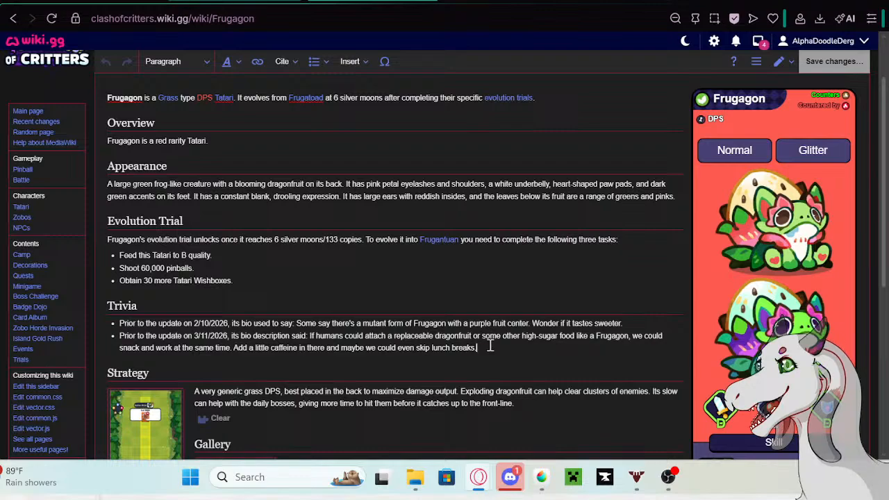
pyautogui.click(490, 345)
pyautogui.press('Return')
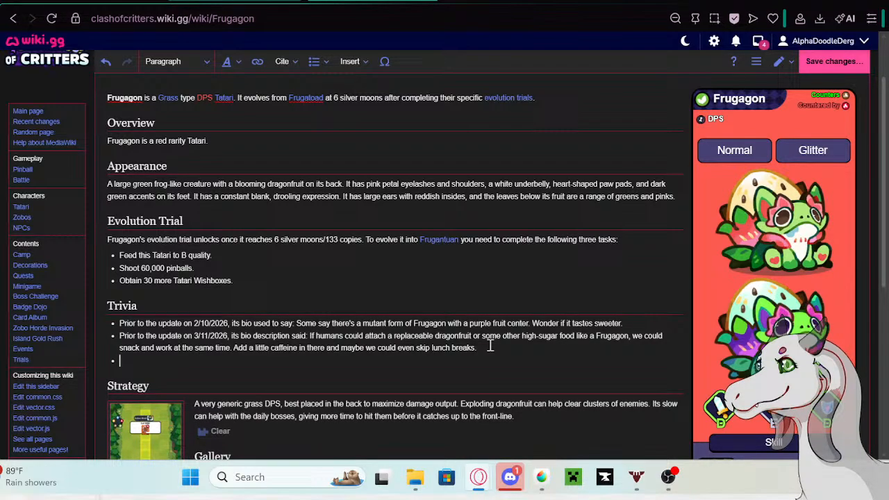
pyautogui.write('Growing in size but not in composure, Frugagon behaves in strange ways, often leaving other Tatari completely puzzled.')
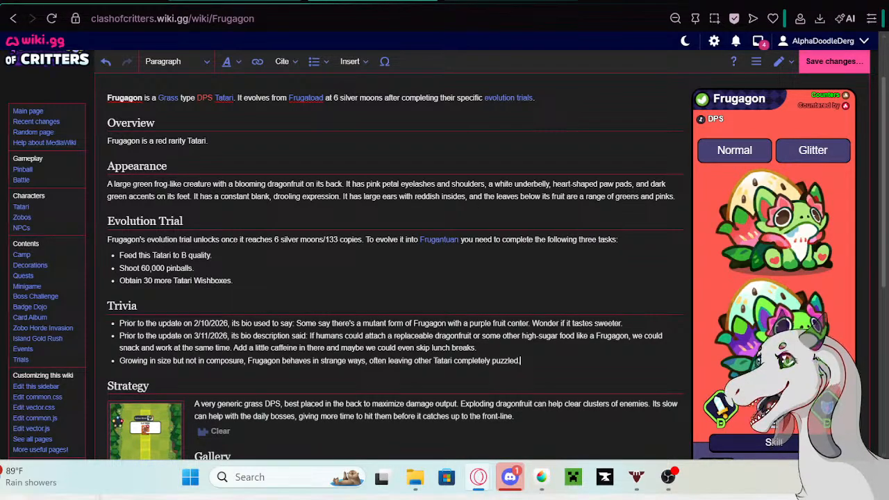
# - Copy "Prior to the update on 5/13/26 its bio description said:" from the Google search page and insert it before Frugagon's new Trivia text
pyautogui.click(510, 1)
pyautogui.rightClick(204, 104)
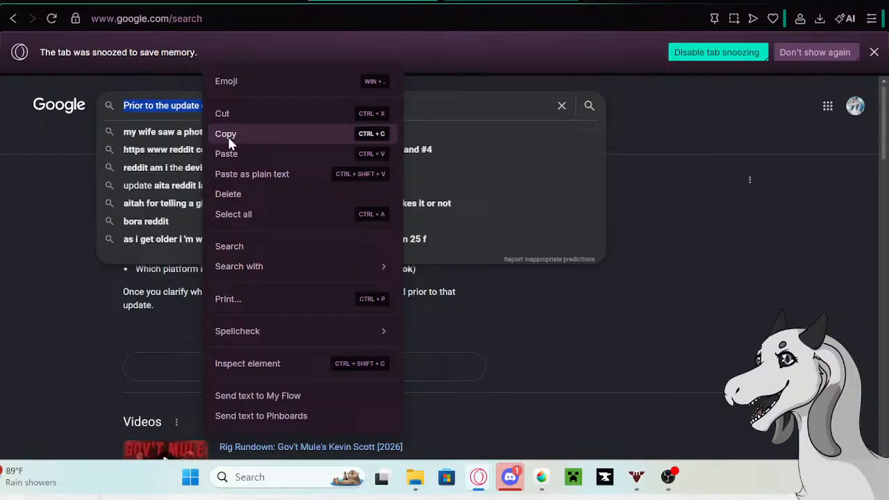
pyautogui.click(227, 133)
pyautogui.click(229, 2)
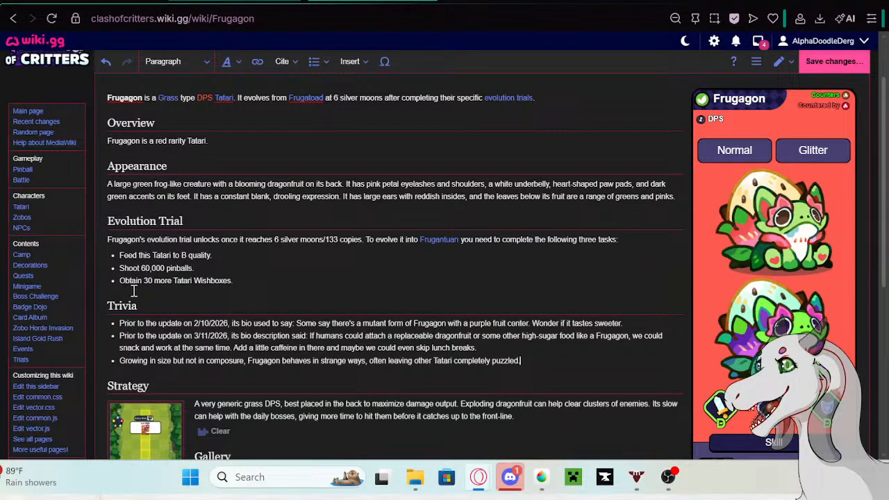
pyautogui.click(121, 365)
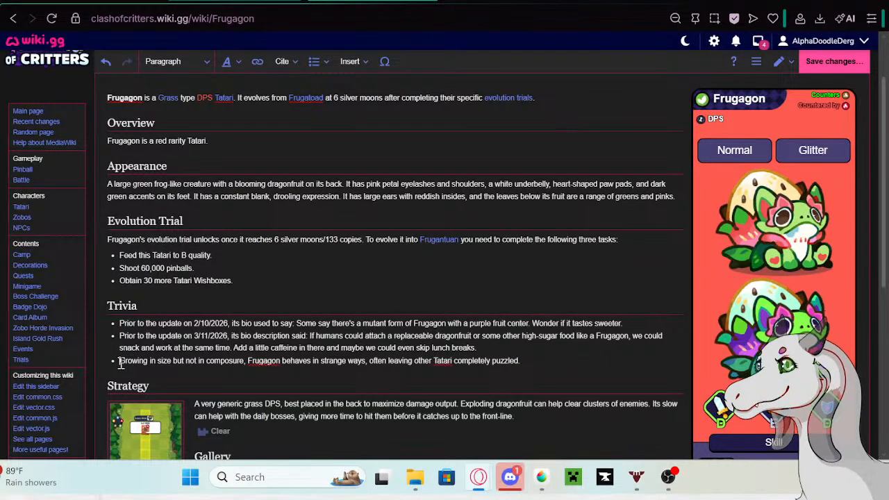
pyautogui.hotkey('ctrl', 'v')
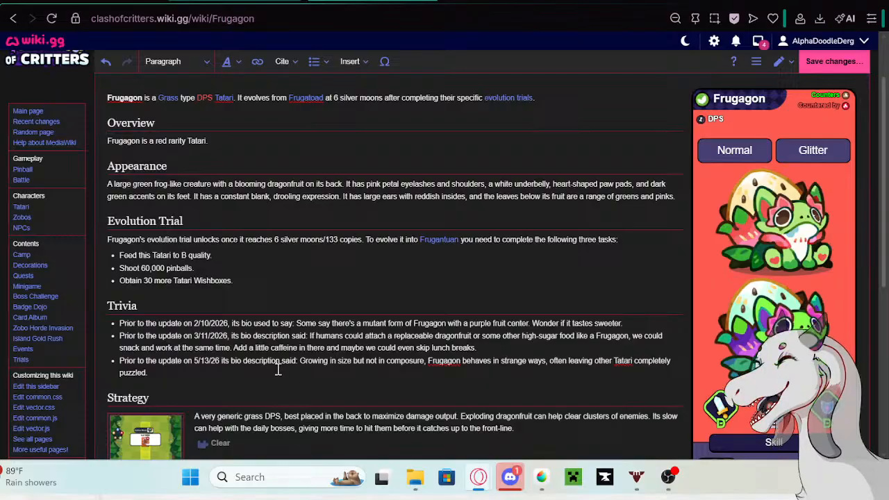
# - Save the Frugagon page without a summary and return to the Tatari table
pyautogui.click(832, 61)
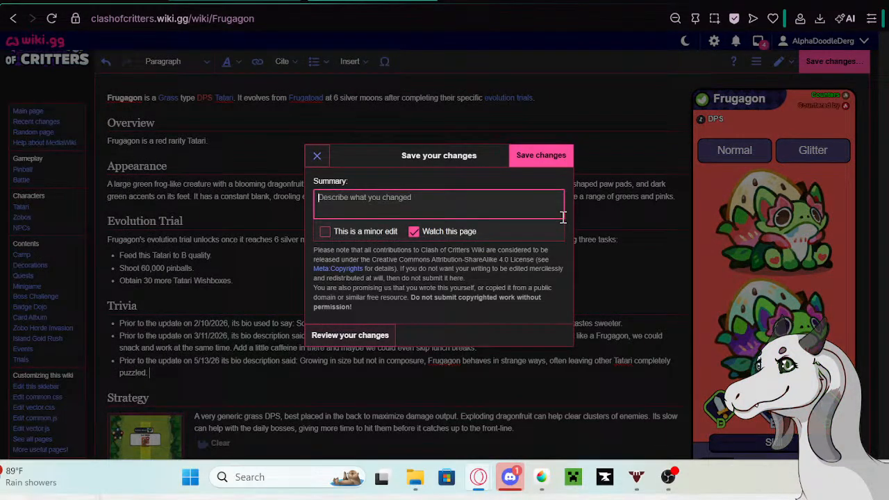
pyautogui.click(541, 156)
pyautogui.hotkey('ctrl', 'Tab')
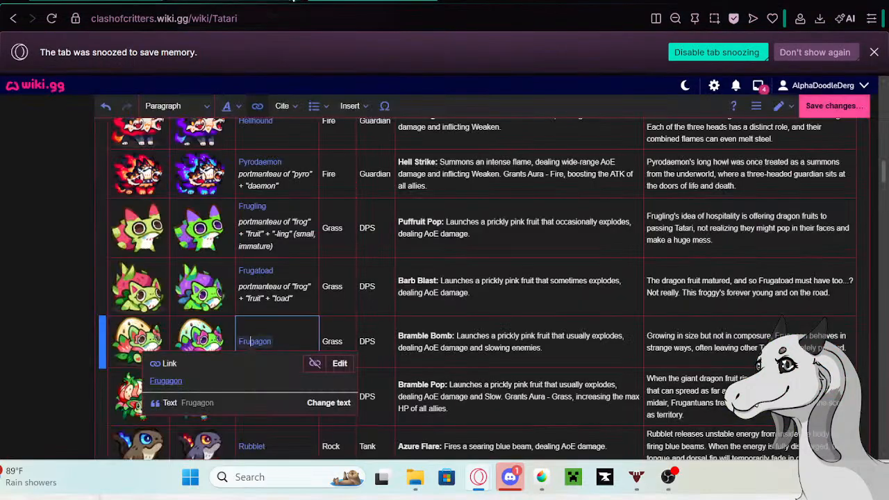
# - Replace Frugagon's description in the table with the opening "Always keep an eye out for whether Frugagon is eavesdropping on your conversations
pyautogui.click(740, 349)
pyautogui.moveTo(848, 347); pyautogui.dragTo(645, 334)
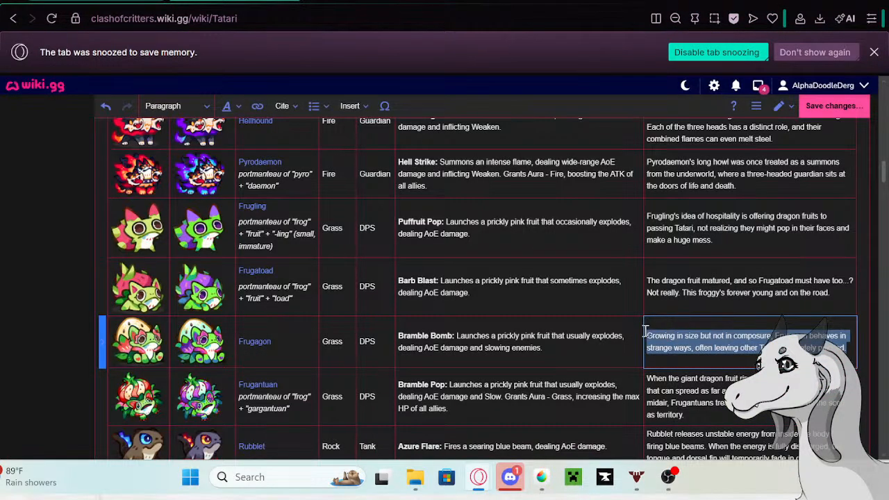
pyautogui.press('BackSpace')
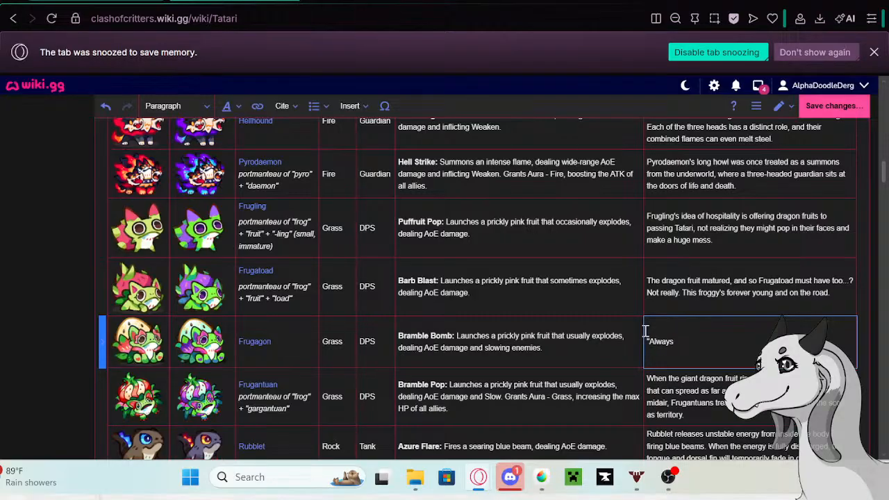
pyautogui.write('eep an eye out for whether')
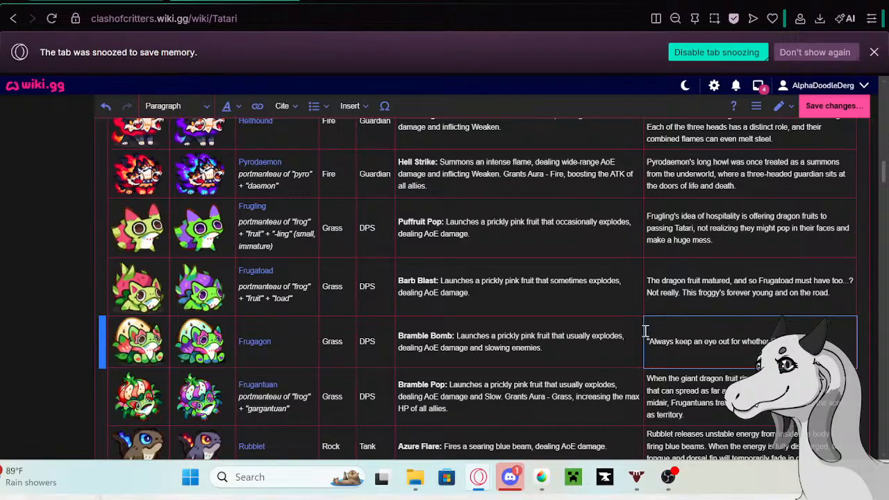
pyautogui.write(' Frugagon is eavesdroppin')
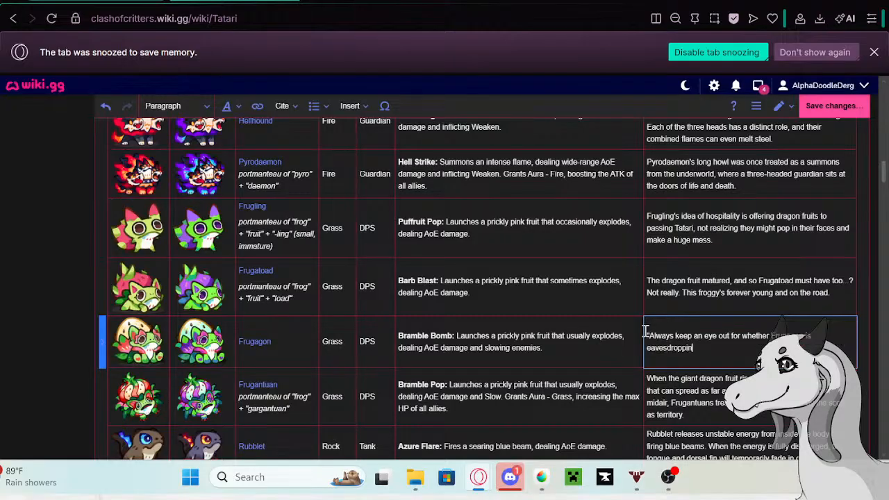
pyautogui.write('g on your conversatio')
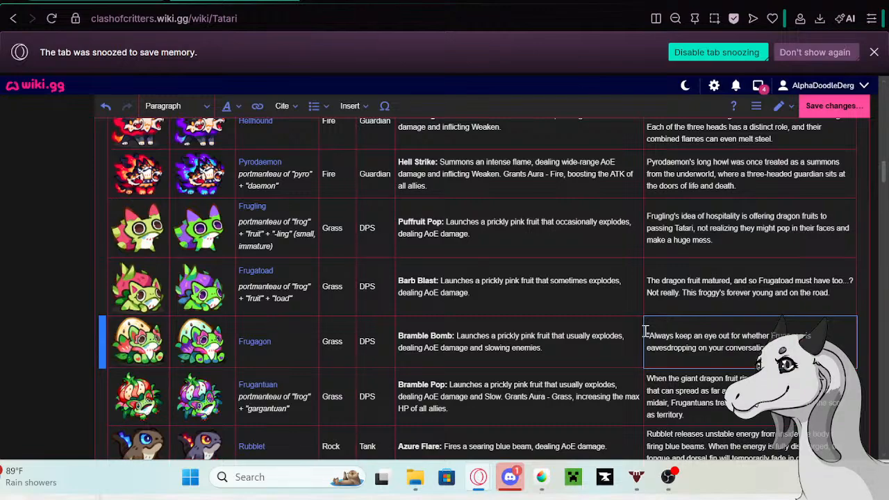
# - Complete Frugagon's new description by adding: Don't let that face fool you. The curiosity is frankly absurd." —Tatari Observation Diary
pyautogui.write('hat face fool you')
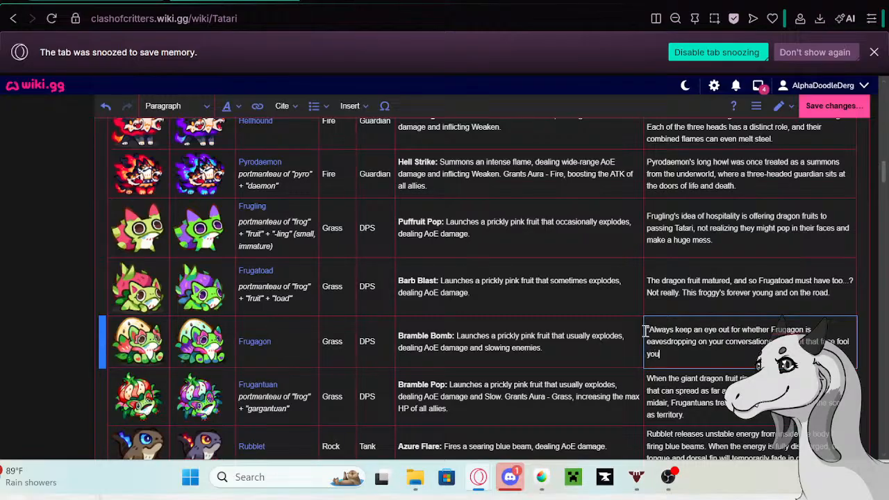
pyautogui.write('. The curiosity is frank')
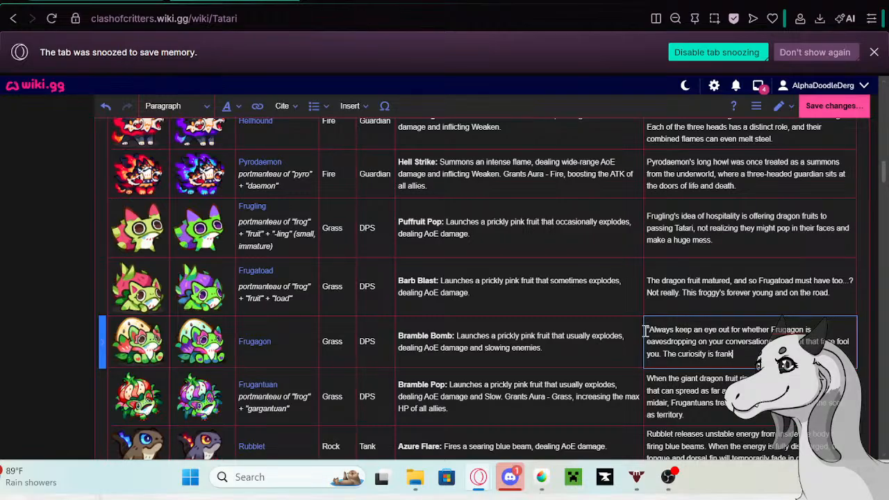
pyautogui.write('ly abs')
pyautogui.write('Diary')
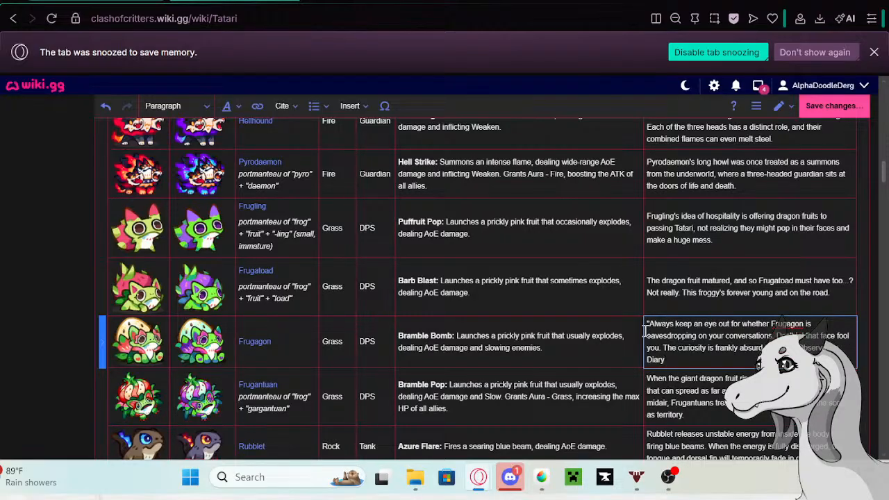
# - Check the table descriptions from Frugantuan through Rubblet to Meteorax against the new game text
pyautogui.scroll(-1, 736, 284)
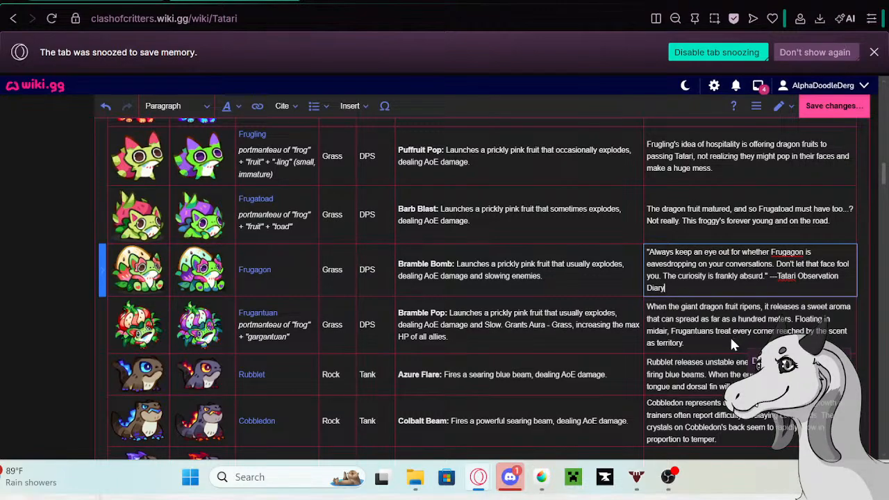
pyautogui.click(705, 343)
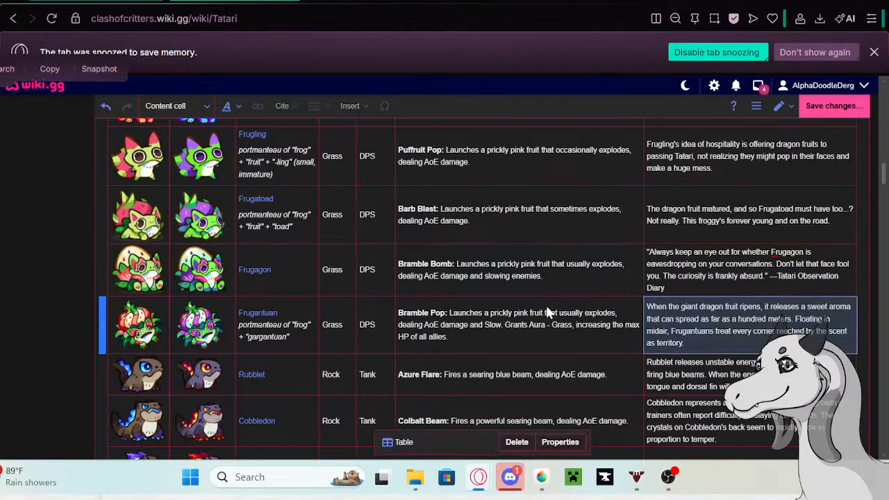
pyautogui.scroll(-1, 709, 264)
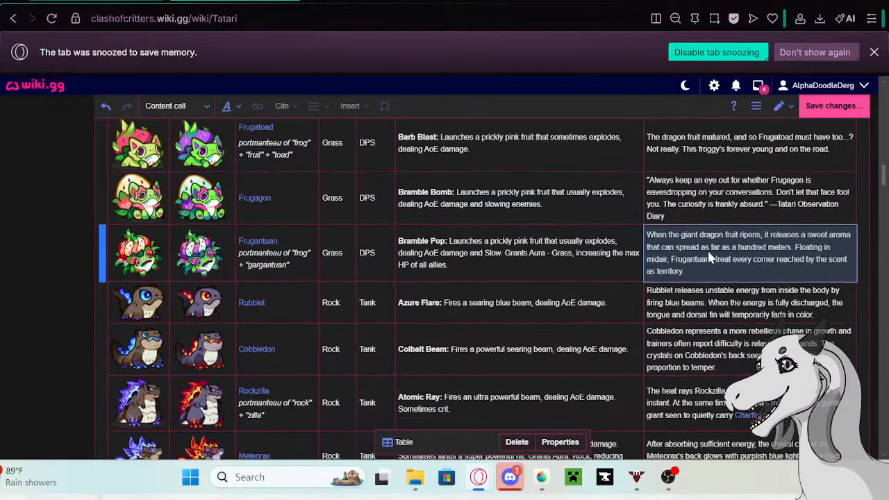
pyautogui.click(814, 310)
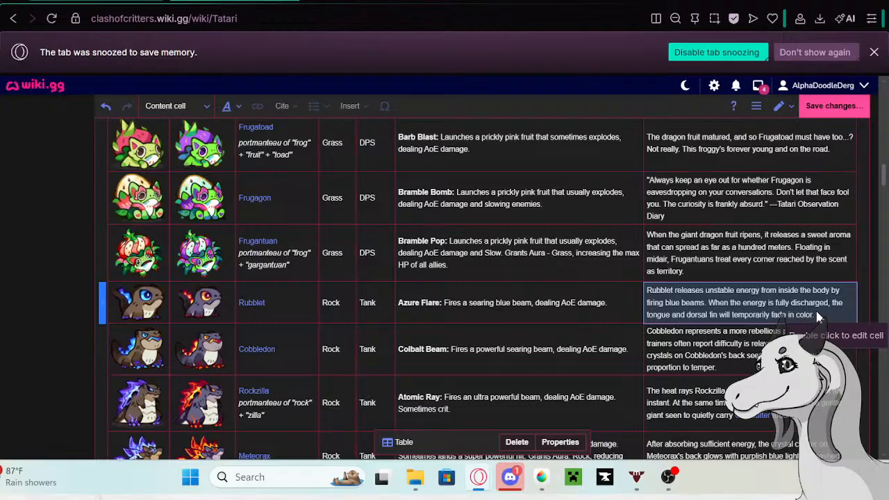
pyautogui.scroll(-2, 818, 316)
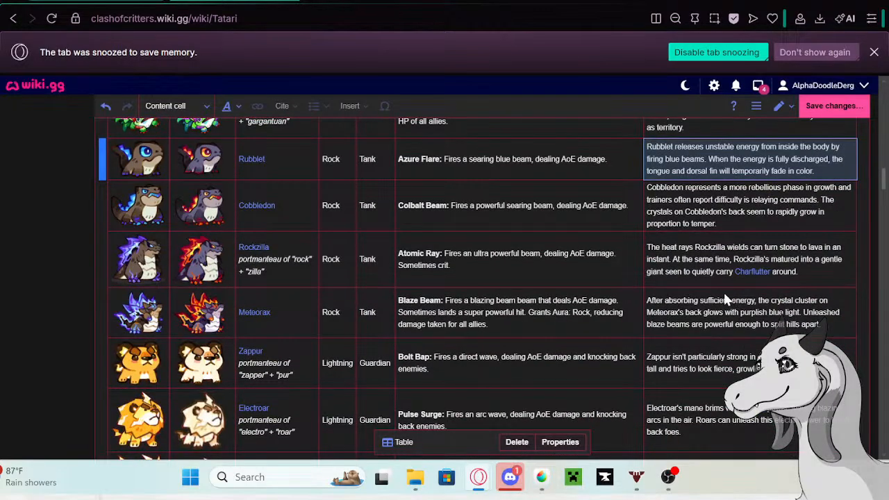
pyautogui.click(724, 316)
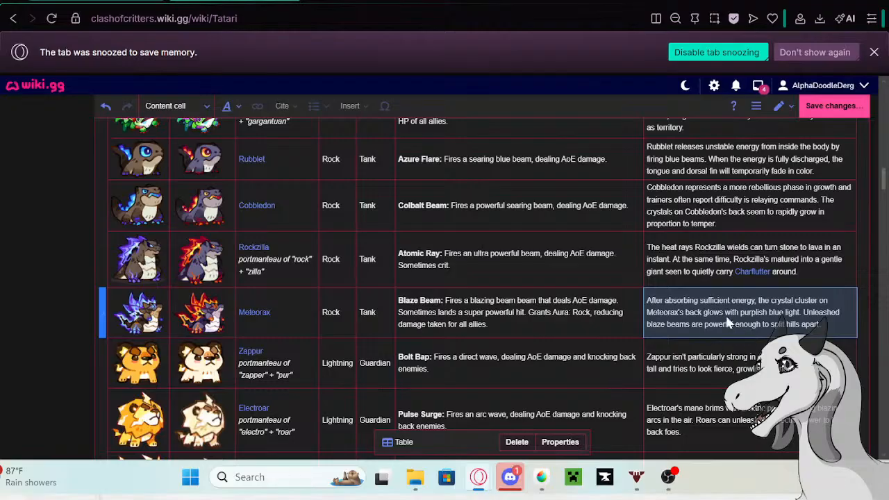
pyautogui.scroll(1, 736, 325)
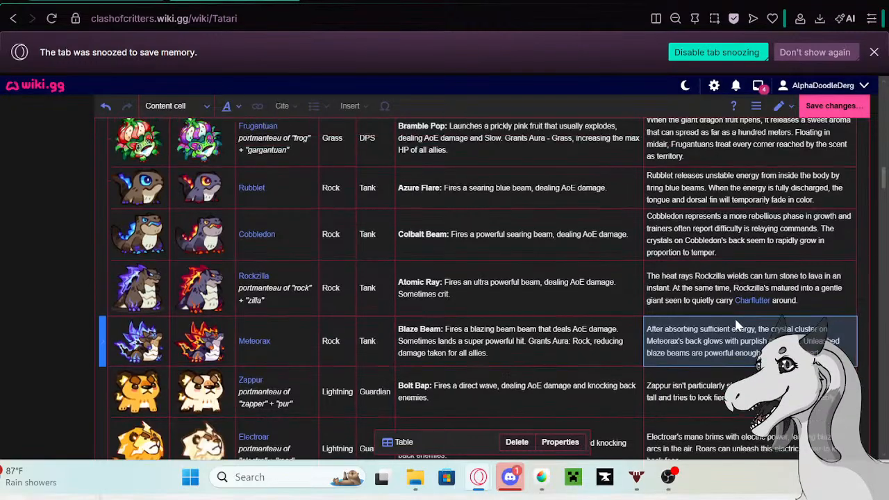
# - Copy Rubblet's old description from its row in the Tatari table and open the linked Rubblet page in a new tab
pyautogui.doubleClick(730, 225)
pyautogui.moveTo(820, 243); pyautogui.dragTo(648, 218)
pyautogui.hotkey('ctrl', 'c')
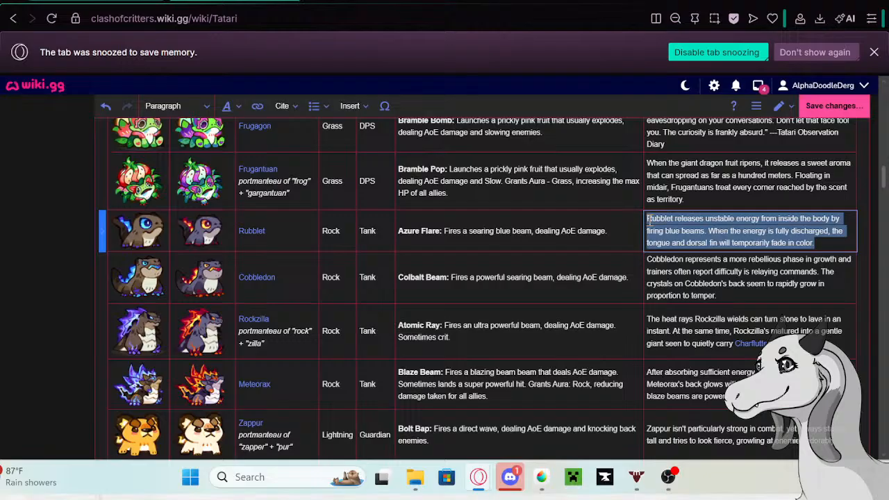
pyautogui.doubleClick(248, 228)
pyautogui.rightClick(159, 269)
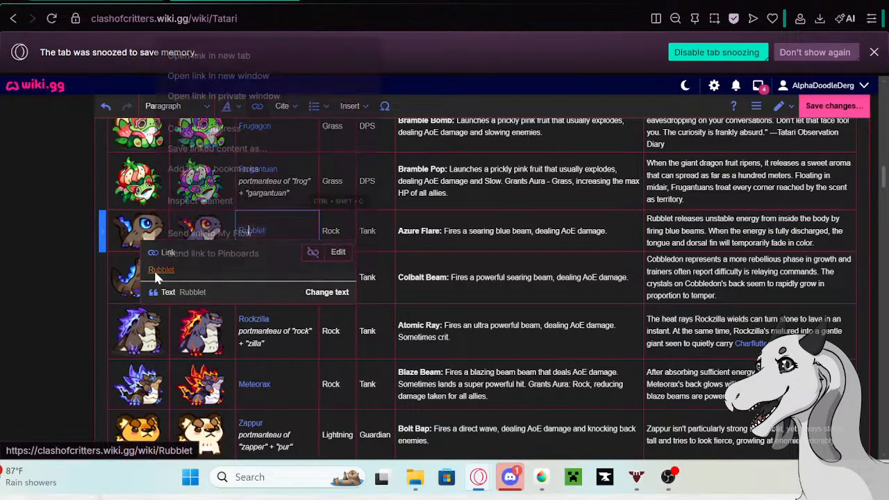
pyautogui.click(210, 56)
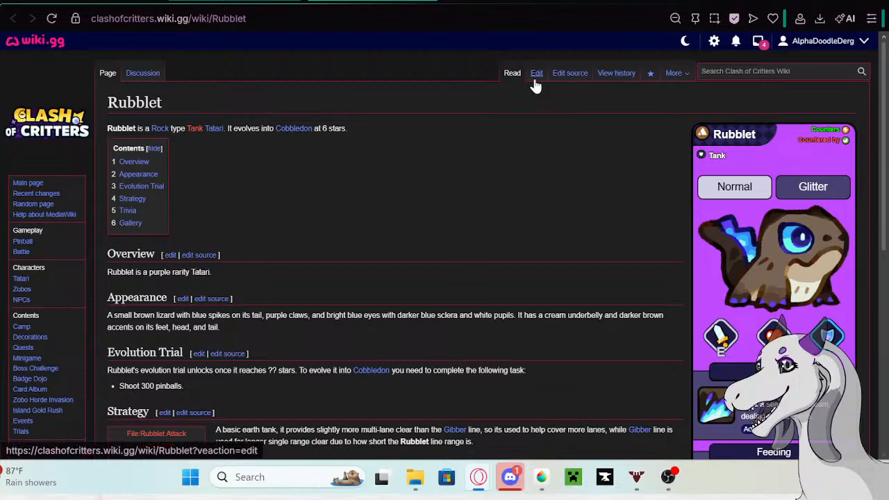
# - Edit the Rubblet page and paste the old description as a new Trivia bullet below the 3/11/2026 entry
pyautogui.click(535, 80)
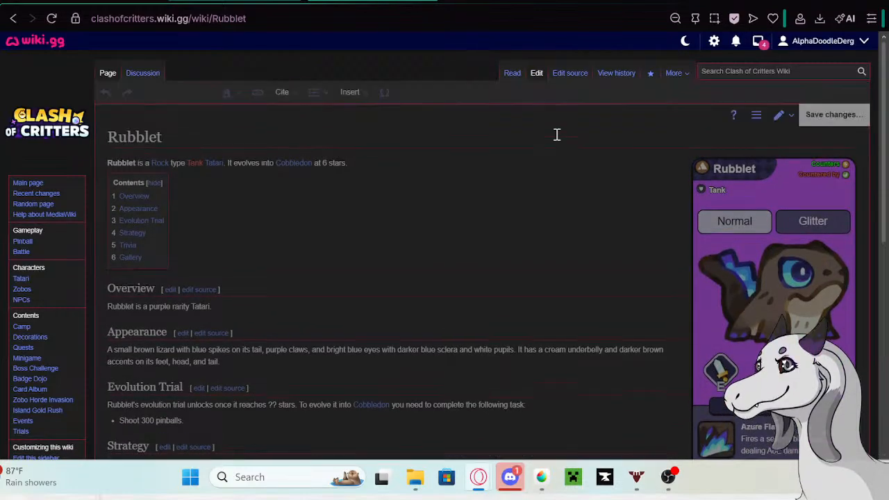
pyautogui.scroll(-1, 531, 285)
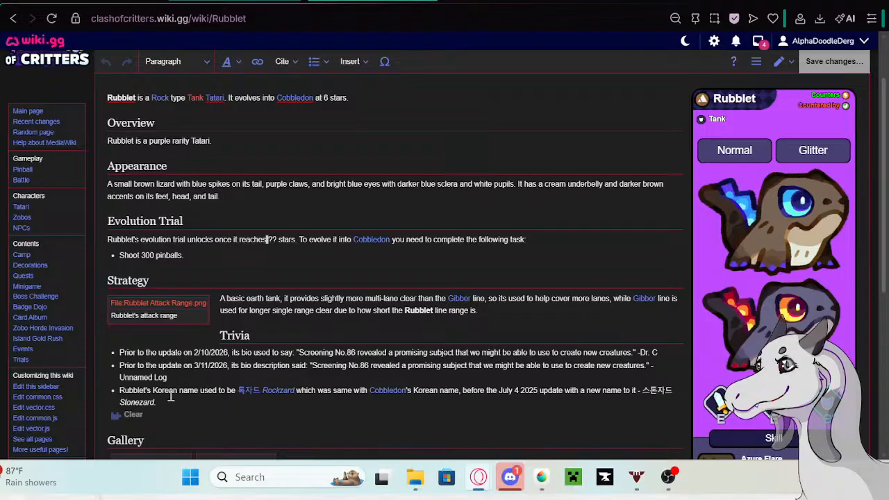
pyautogui.click(181, 375)
pyautogui.press('Return')
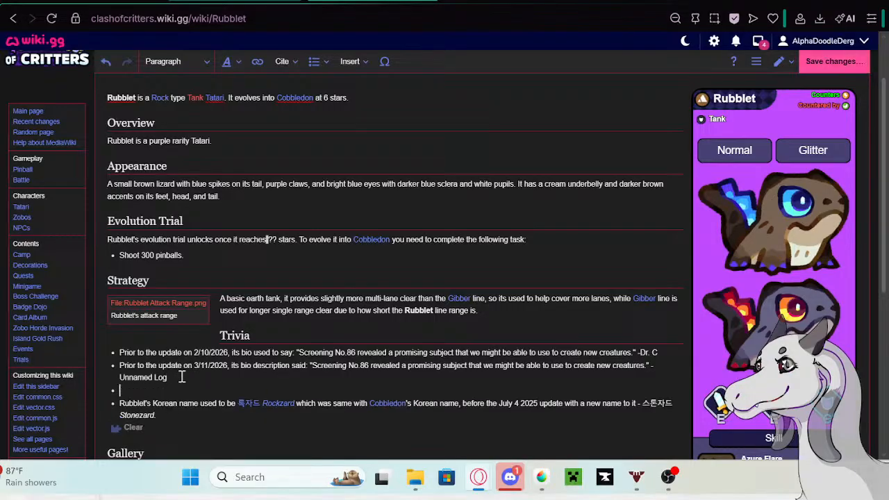
pyautogui.hotkey('ctrl', 'v')
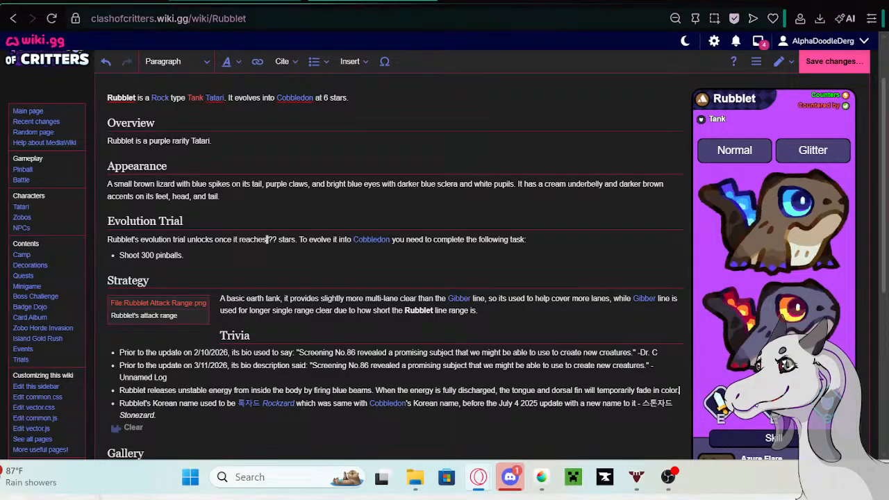
# - Copy "Prior to the update on 5/13/26 its bio description said:" from the Google search page and insert it before Rubblet's new Trivia text
pyautogui.click(298, 1)
pyautogui.rightClick(175, 105)
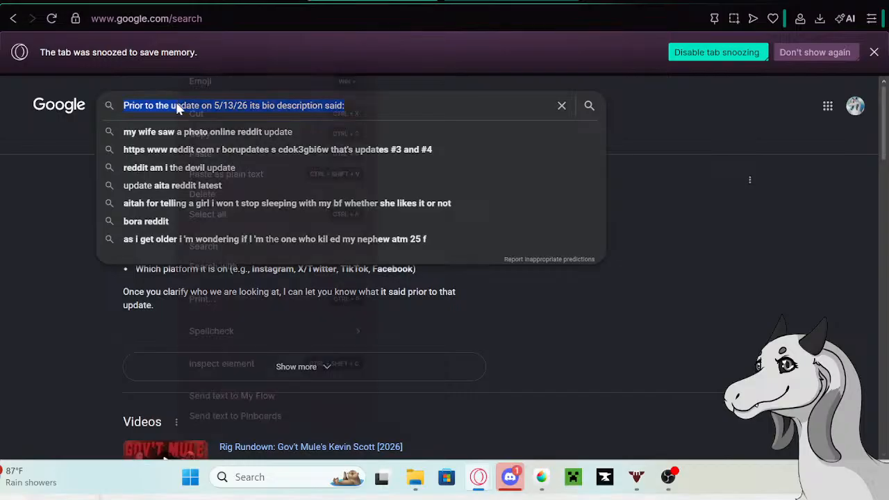
pyautogui.click(203, 134)
pyautogui.click(212, 2)
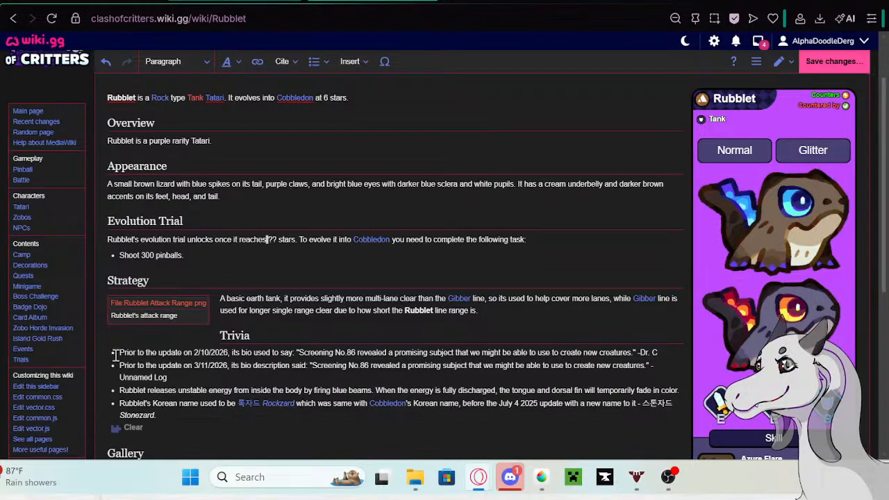
pyautogui.click(122, 391)
pyautogui.hotkey('ctrl', 'v')
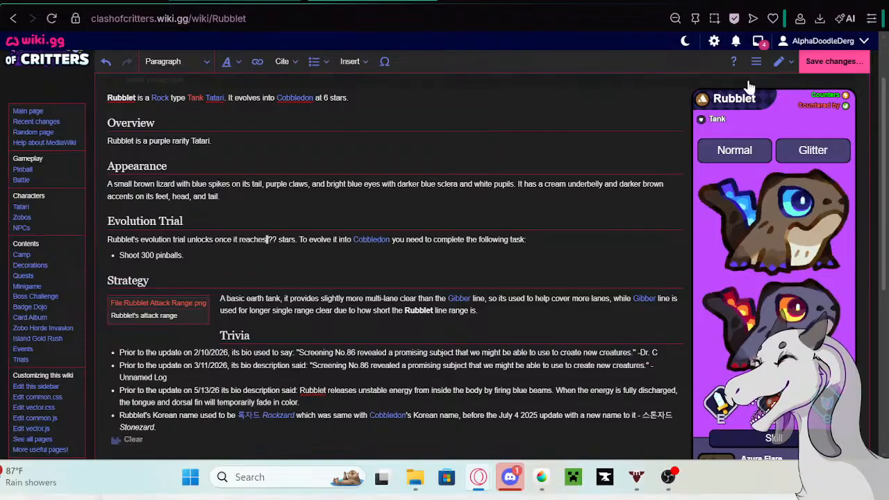
# - Save the Rubblet page changes and return to the Tatari table being edited
pyautogui.click(833, 61)
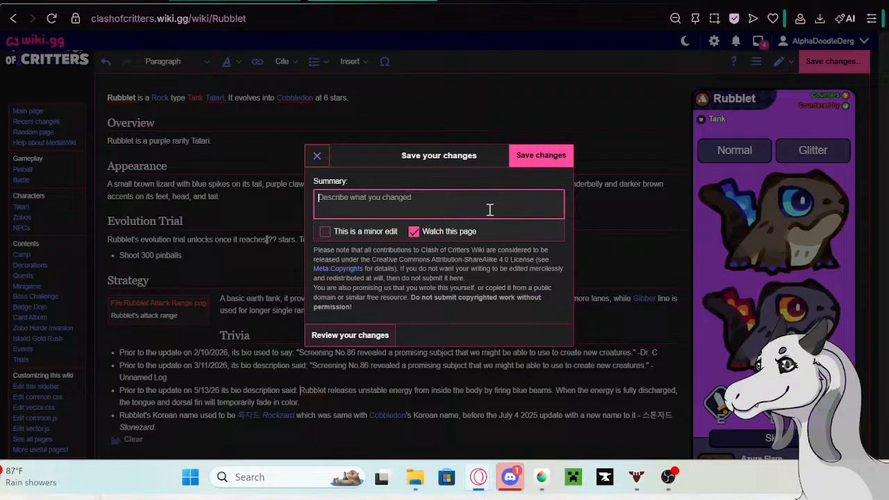
pyautogui.click(525, 158)
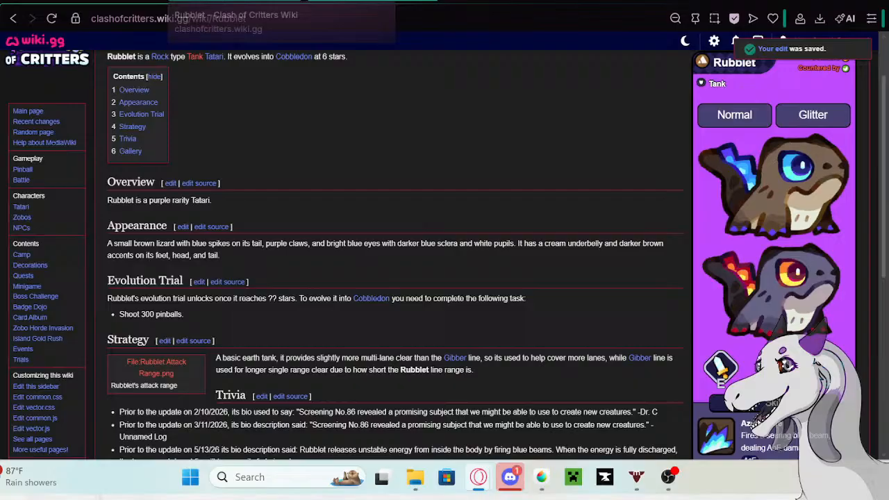
pyautogui.click(283, 4)
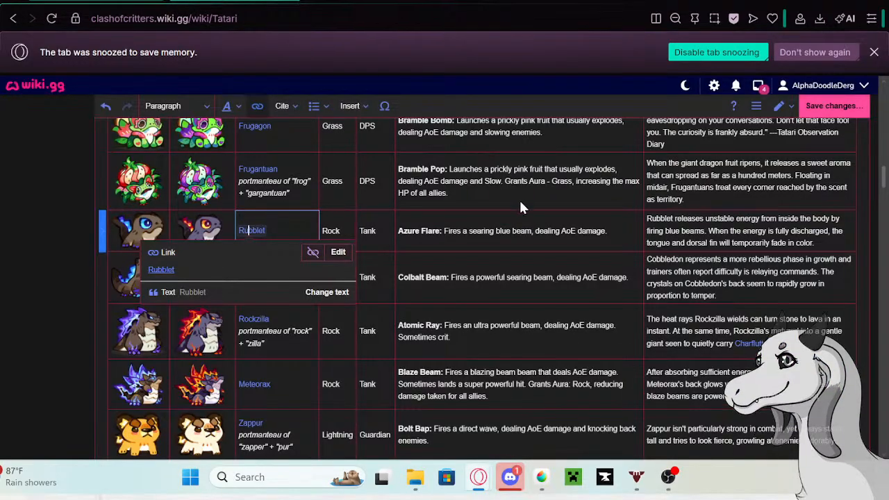
# - Replace Rubblet's description in the Tatari table with "Rubblet does everything in slow mode, whether it's blinking or walking."
pyautogui.click(826, 244)
pyautogui.click(827, 244)
pyautogui.moveTo(827, 244); pyautogui.dragTo(639, 229)
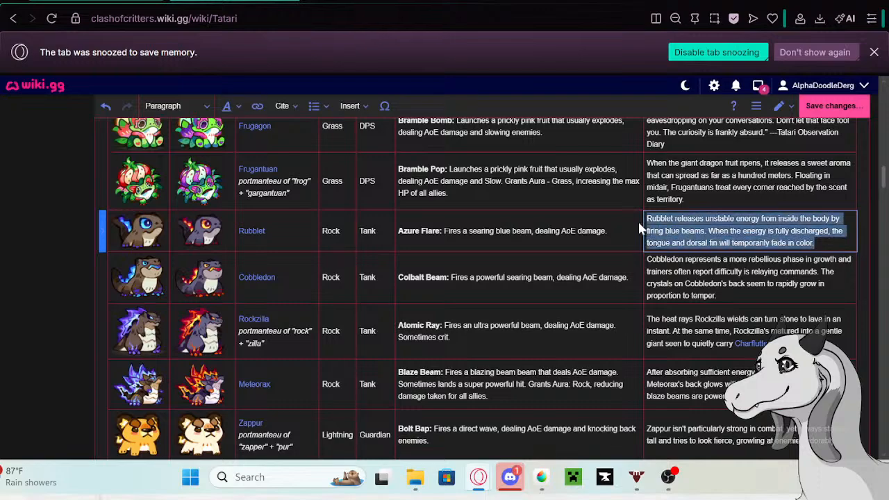
pyautogui.press('BackSpace')
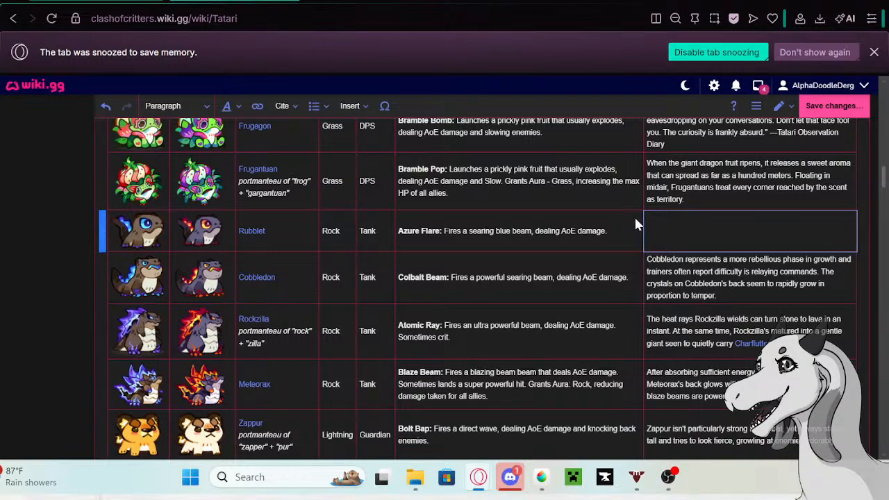
pyautogui.write('Rubblet')
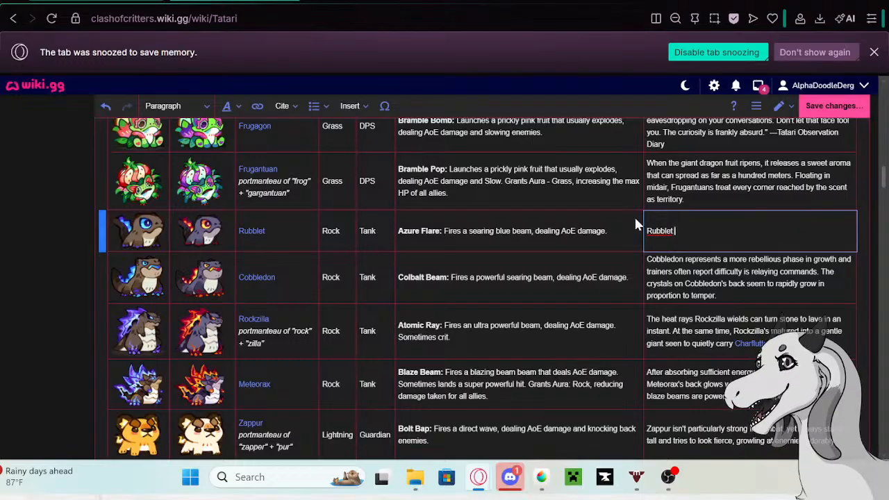
pyautogui.write('does ')
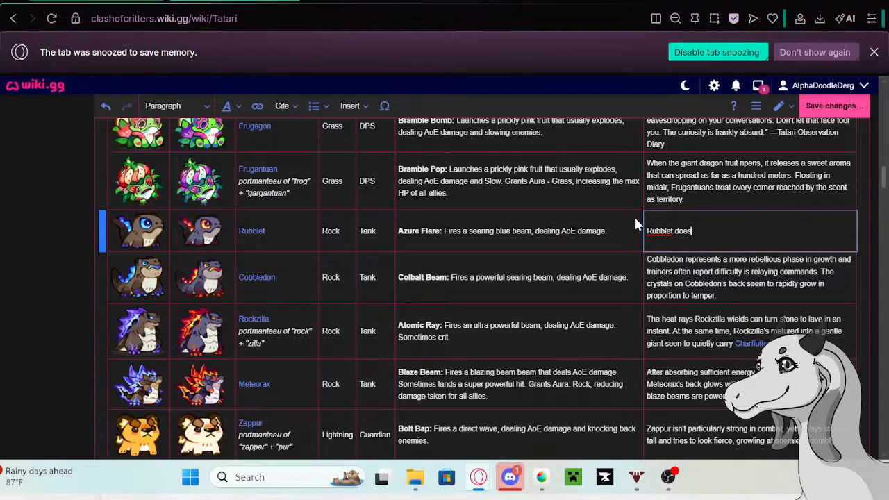
pyautogui.write('everything in slow mo')
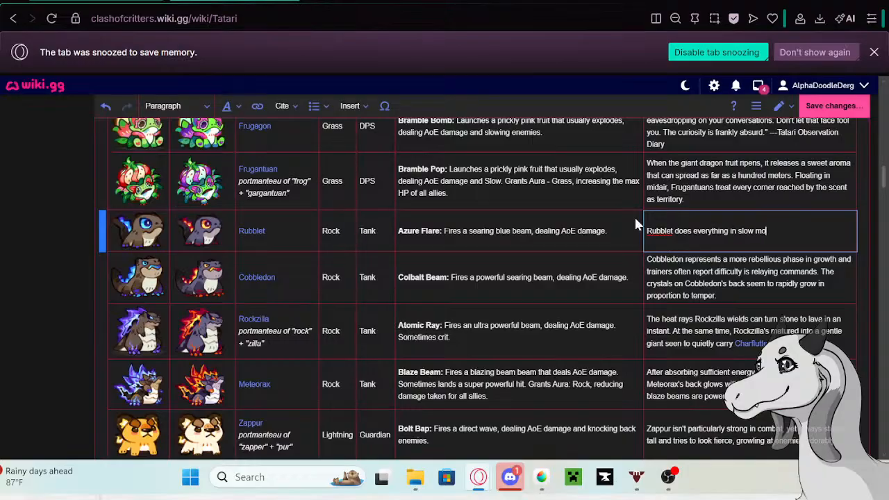
pyautogui.write("de, whether it's blinking o")
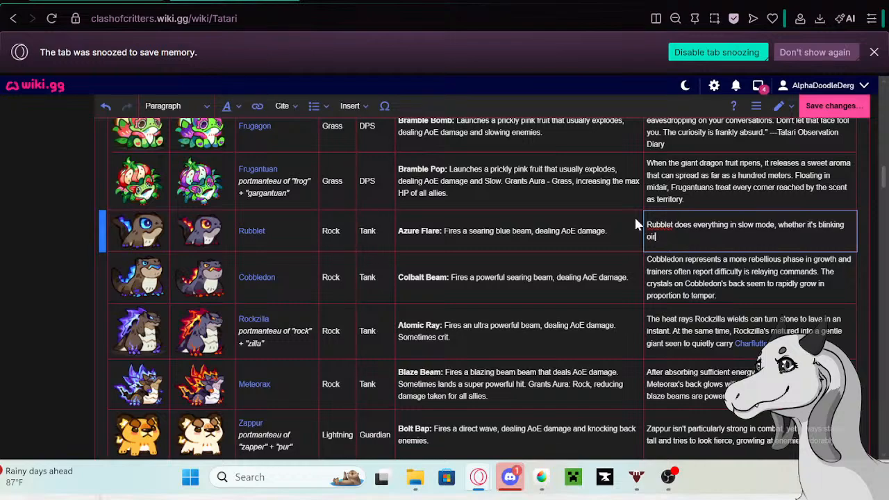
pyautogui.write('r walking. ')
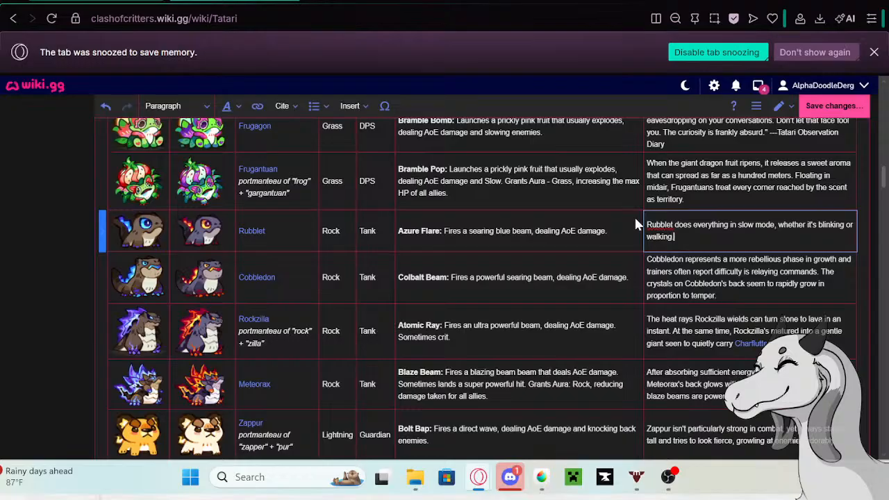
pyautogui.write('But fir')
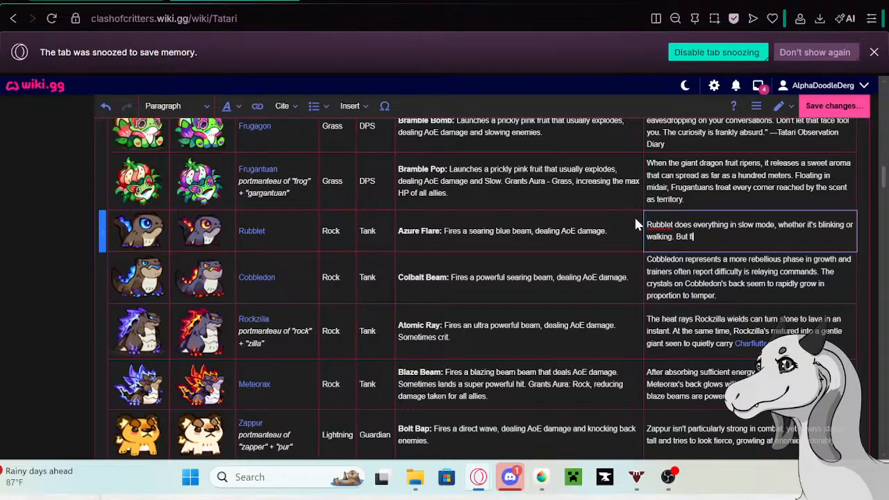
pyautogui.write('ing off an Azure Flame')
# - Continue Rubblet's table description with "But firing off an Azure Flare? That's a different story entirely."
pyautogui.press('BackSpace')
pyautogui.press('BackSpace')
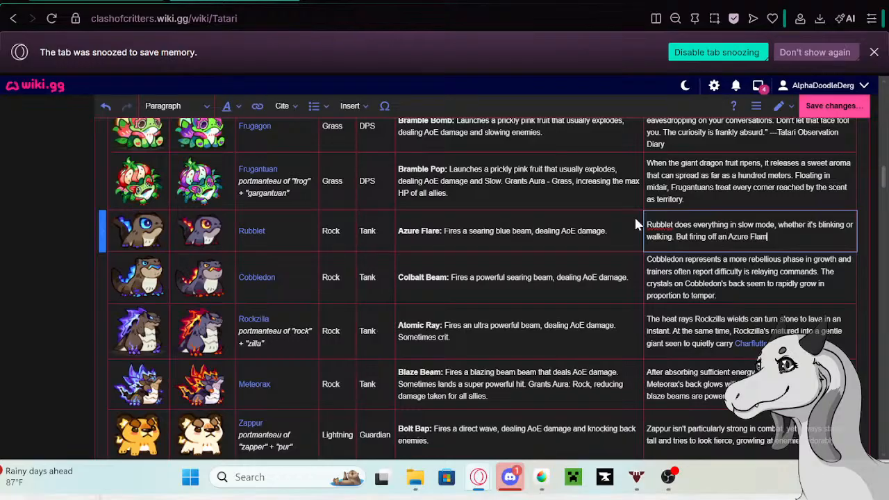
pyautogui.write('re?')
pyautogui.write("That's a different s")
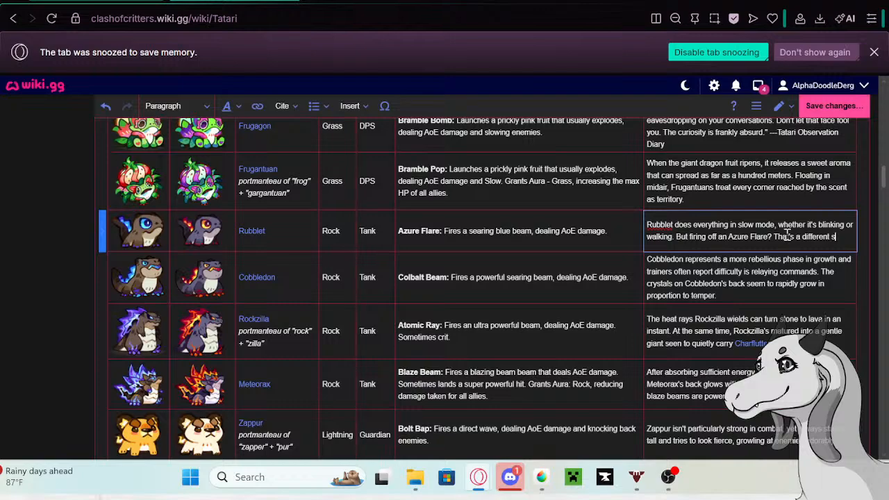
pyautogui.write('tory enti')
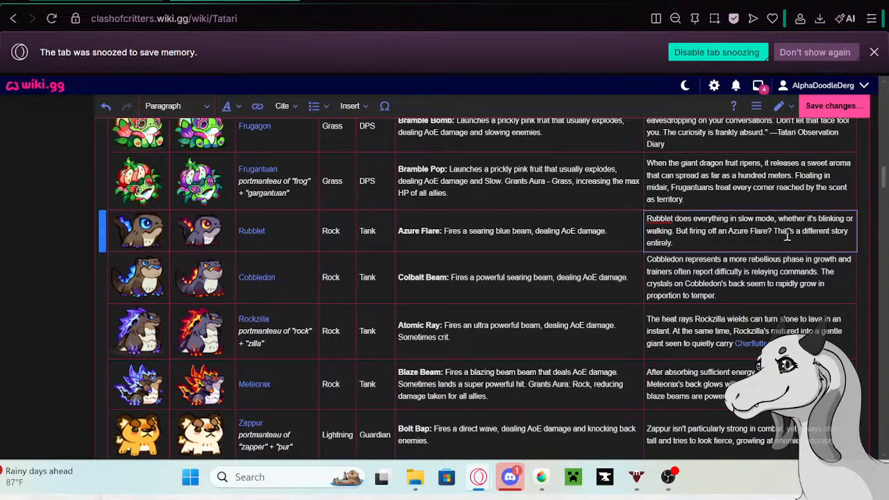
pyautogui.write('rely.')
# - Copy Cobbledon's old description from its row in the Tatari table and open the linked Cobbledon page in a new tab
pyautogui.click(725, 297)
pyautogui.click(725, 297)
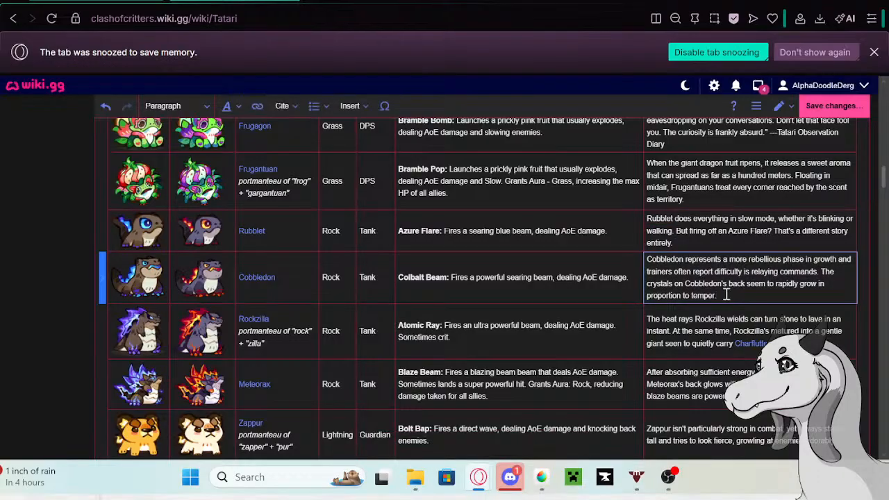
pyautogui.moveTo(726, 294); pyautogui.dragTo(627, 259)
pyautogui.hotkey('ctrl', 'c')
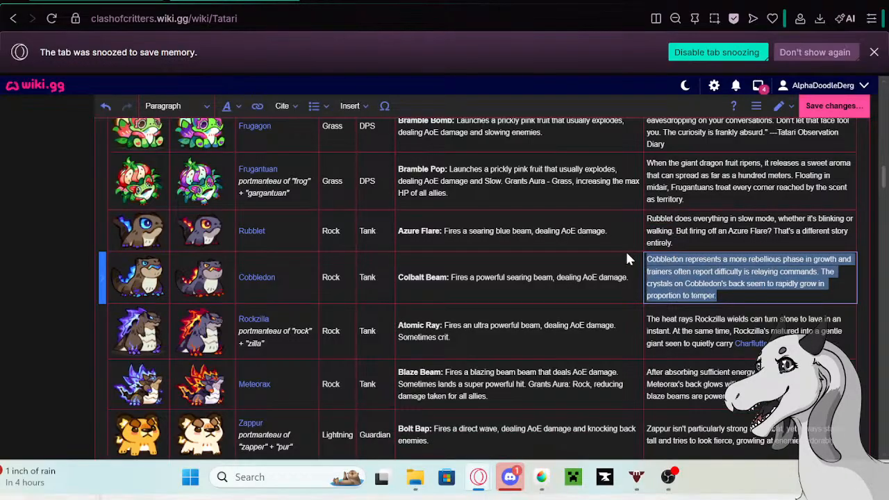
pyautogui.click(263, 278)
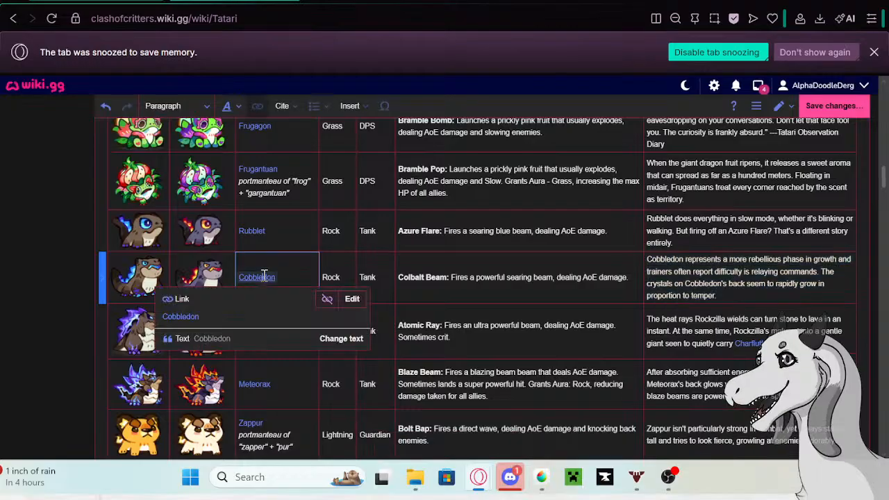
pyautogui.rightClick(182, 316)
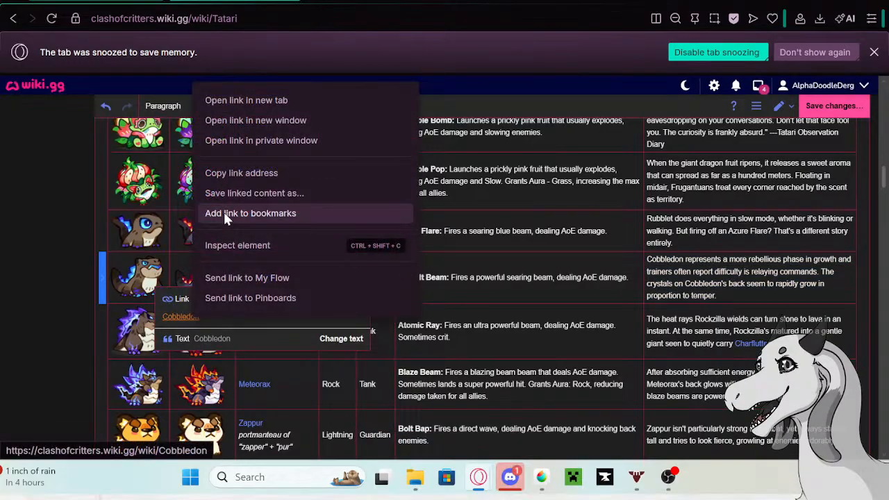
pyautogui.click(236, 103)
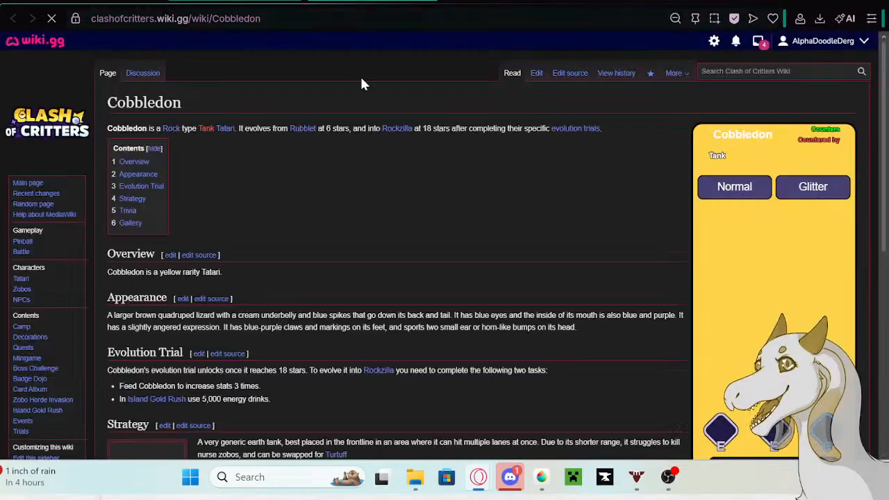
# - Edit the Cobbledon page and paste the old description as a new Trivia bullet below the 3/11/2026 entry
pyautogui.click(537, 77)
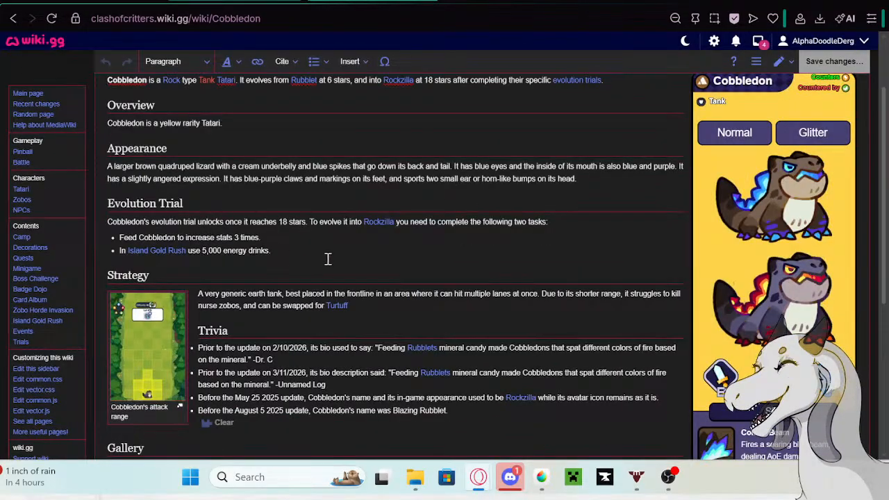
pyautogui.scroll(-1, 327, 257)
pyautogui.click(463, 338)
pyautogui.write('.')
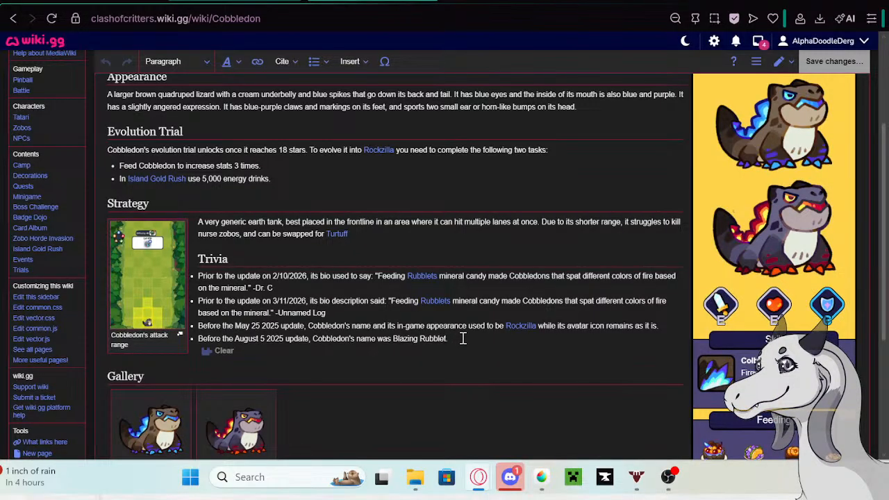
pyautogui.click(353, 314)
pyautogui.press('Return')
pyautogui.hotkey('ctrl', 'v')
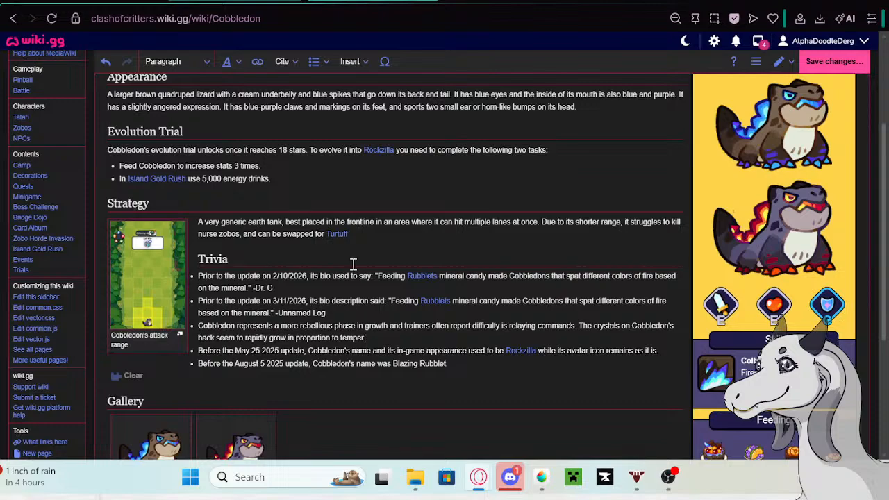
# - Copy "Prior to the update on 5/13/26 its bio description said:" from the Google search page and insert it before Cobbledon's new Trivia text
pyautogui.click(479, 1)
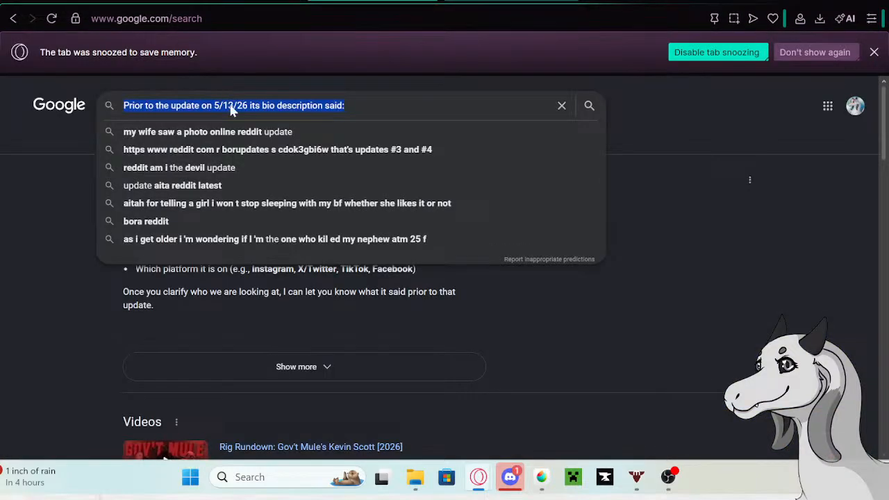
pyautogui.rightClick(230, 103)
pyautogui.click(257, 131)
pyautogui.click(375, 2)
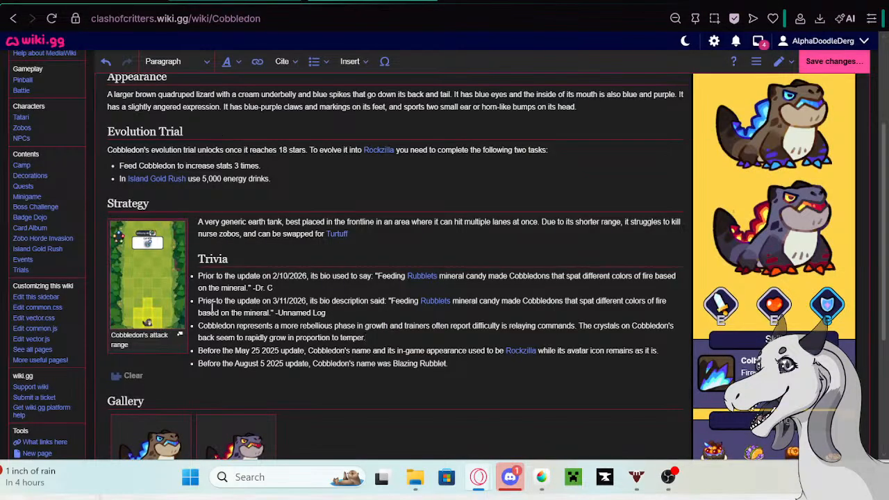
pyautogui.click(199, 326)
pyautogui.hotkey('ctrl', 'v')
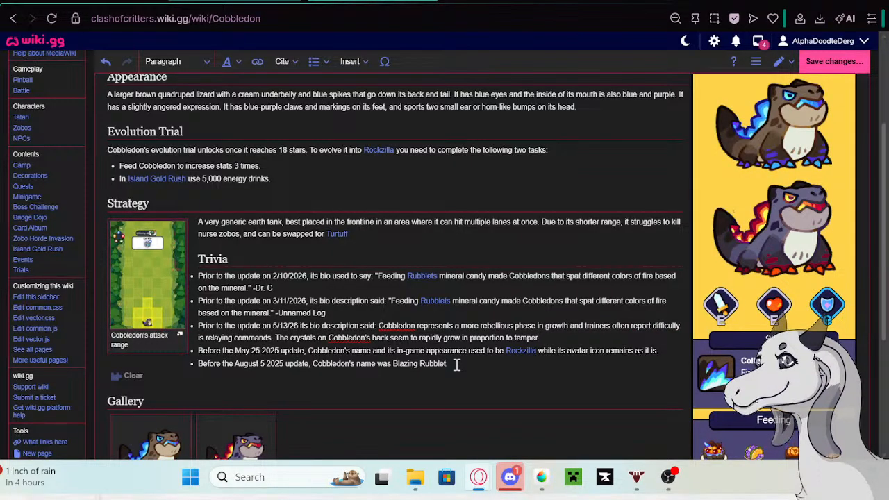
# - Save the Cobbledon page changes and go back to the Tatari table being edited
pyautogui.click(828, 61)
pyautogui.click(522, 158)
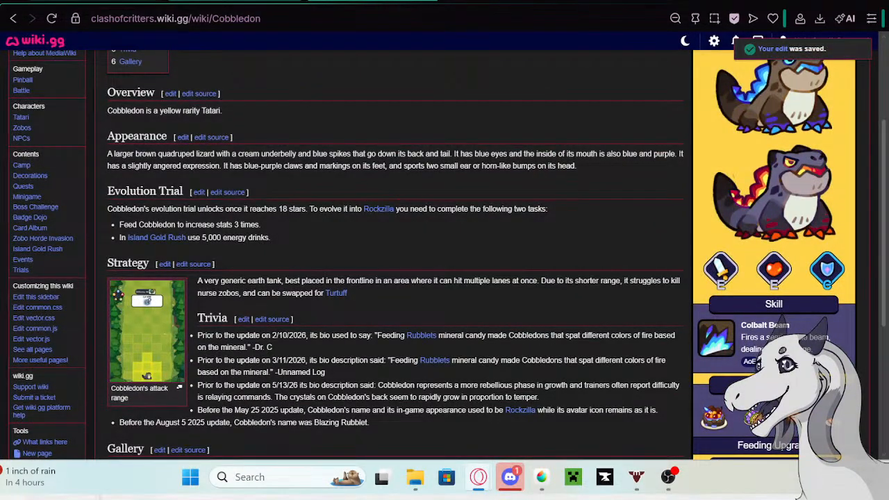
pyautogui.click(105, 0)
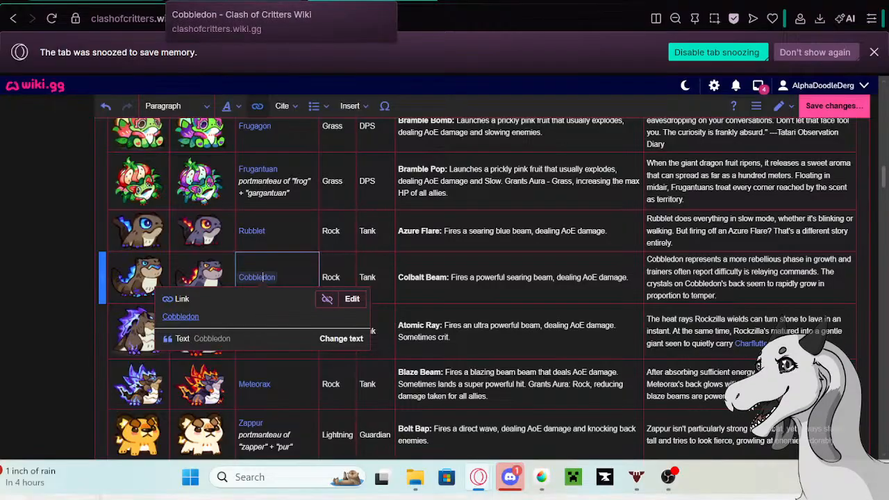
# - Replace Cobbledon's old description in the Tatari table with "Under Firecoil's guidance, Cobbledon learned to retract those claws as a gesture of friendliness."
pyautogui.click(742, 287)
pyautogui.click(742, 288)
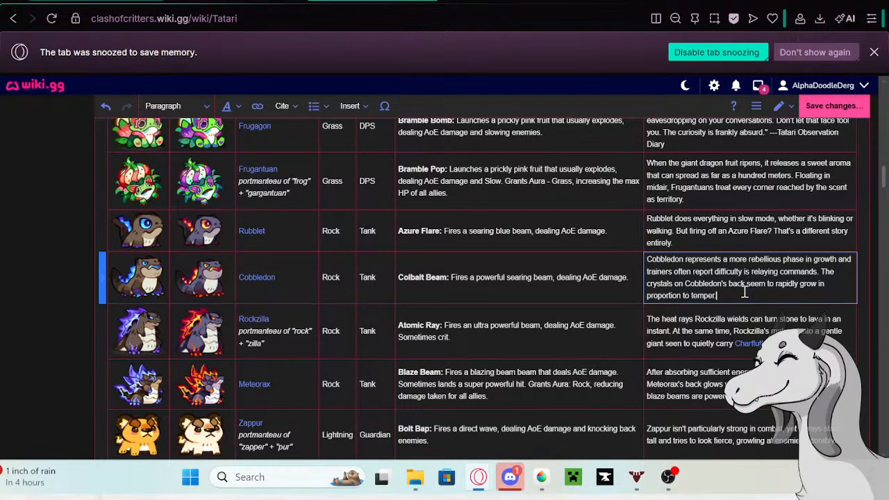
pyautogui.moveTo(741, 296); pyautogui.dragTo(647, 260)
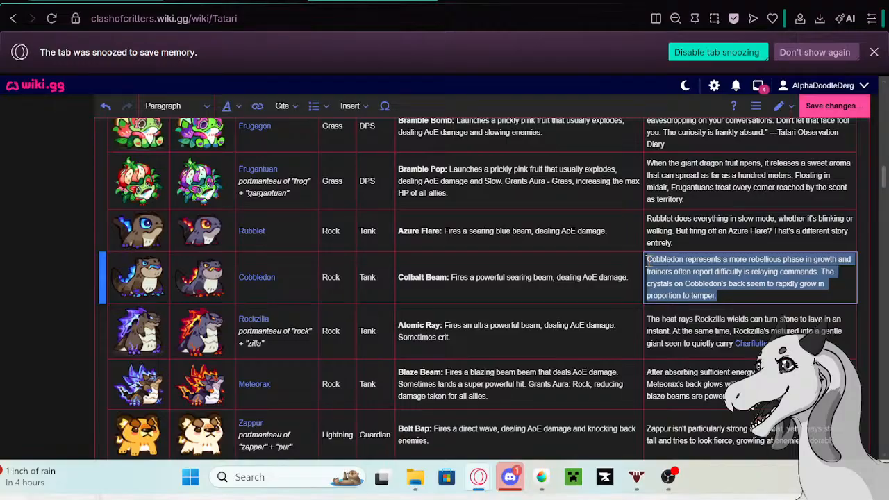
pyautogui.press('BackSpace')
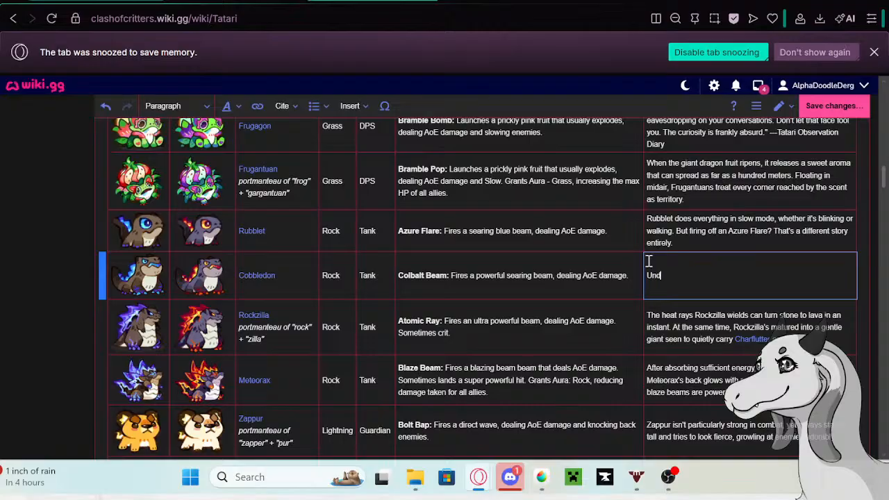
pyautogui.write("er Firecoil's guidance")
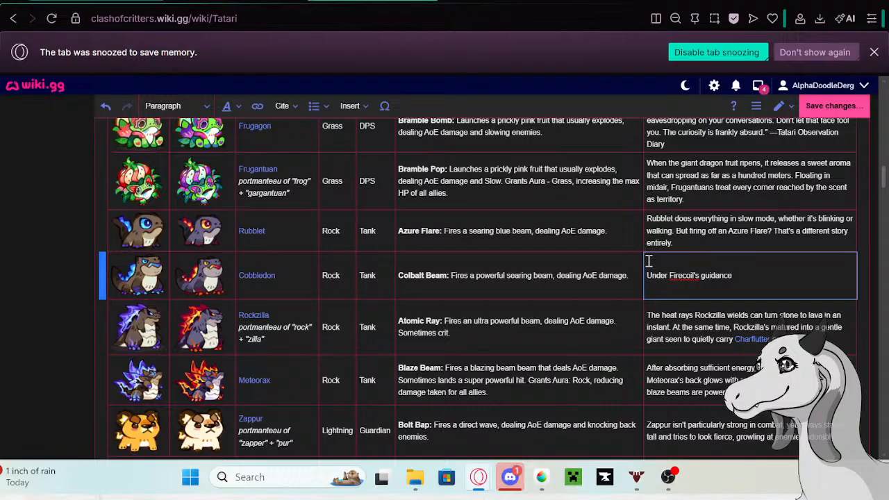
pyautogui.write(', Cobbledon learned to')
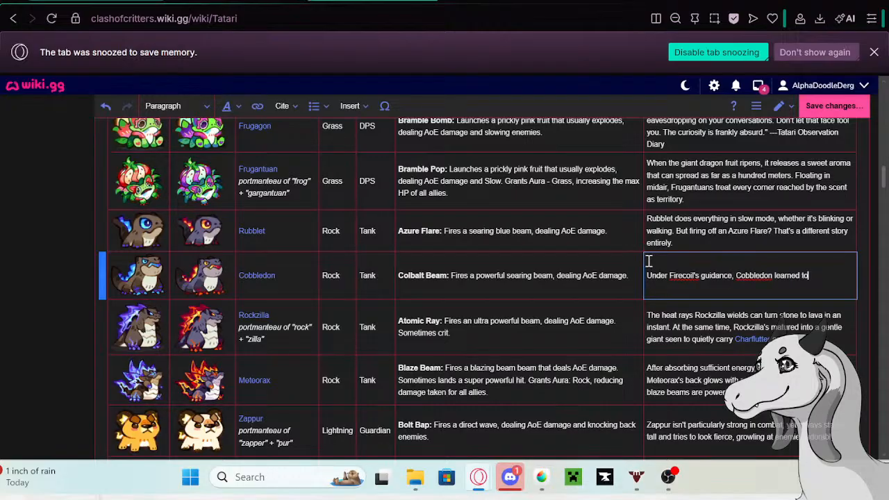
pyautogui.write(' retract')
pyautogui.write('those cla')
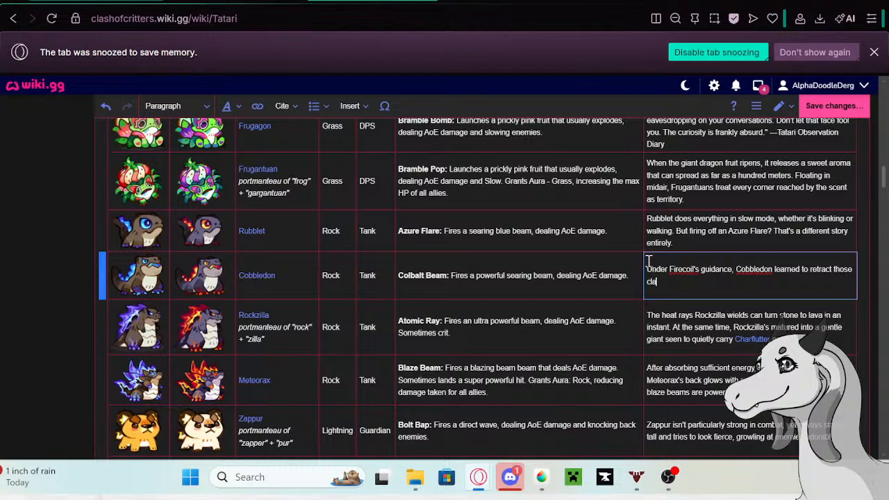
pyautogui.write('ws as a gesture of friend')
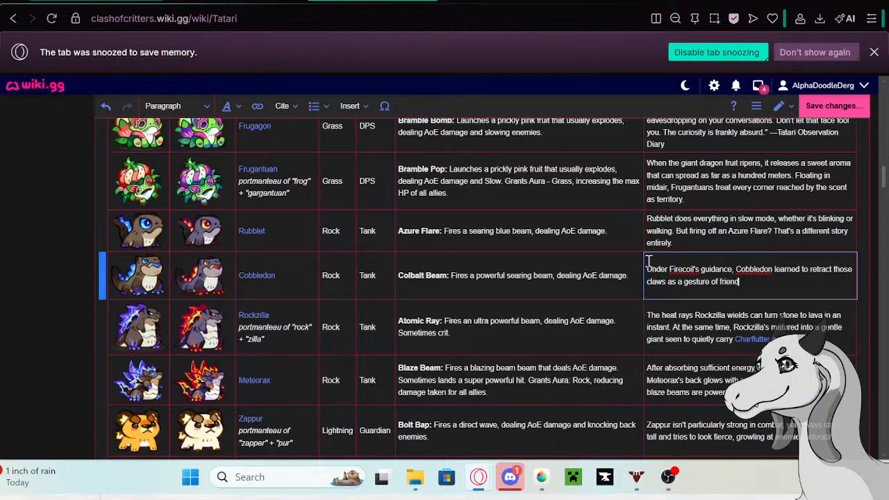
pyautogui.write('ly')
pyautogui.write('ness.')
pyautogui.write(' Paired wi')
pyautogui.write('th')
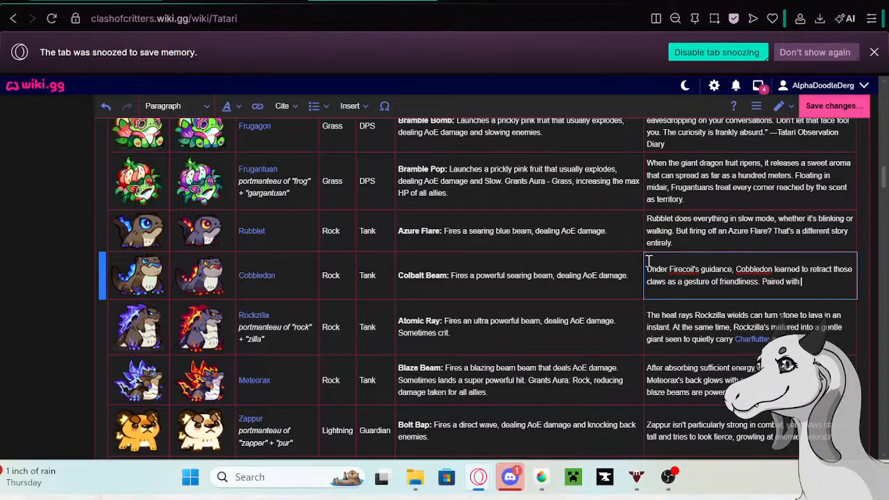
pyautogui.write(' that ice-cold stare')
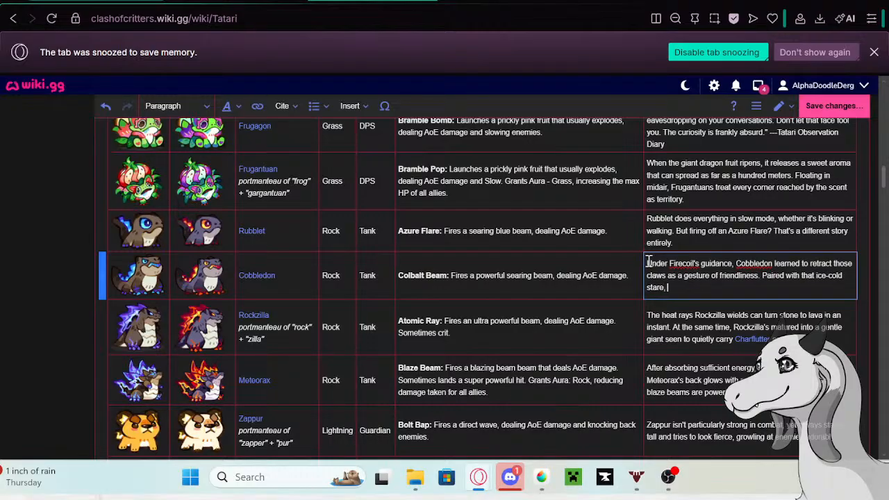
pyautogui.write(', though, the results have been mo')
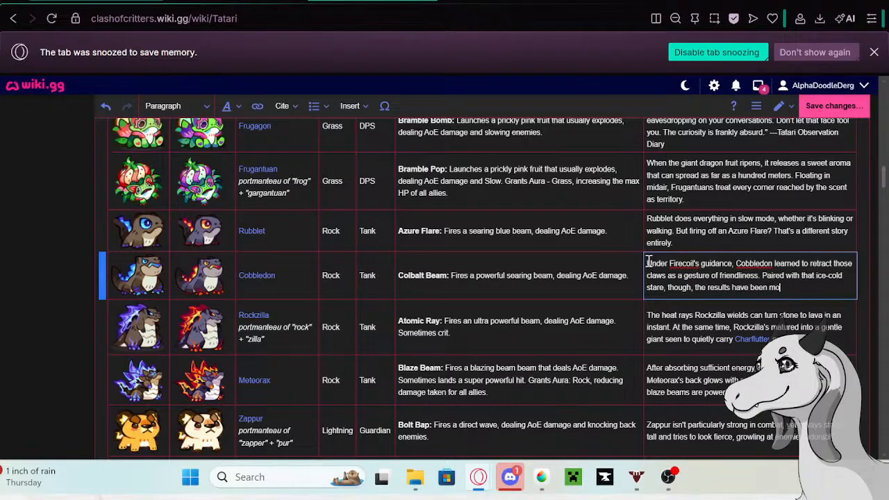
pyautogui.write('dest at best.')
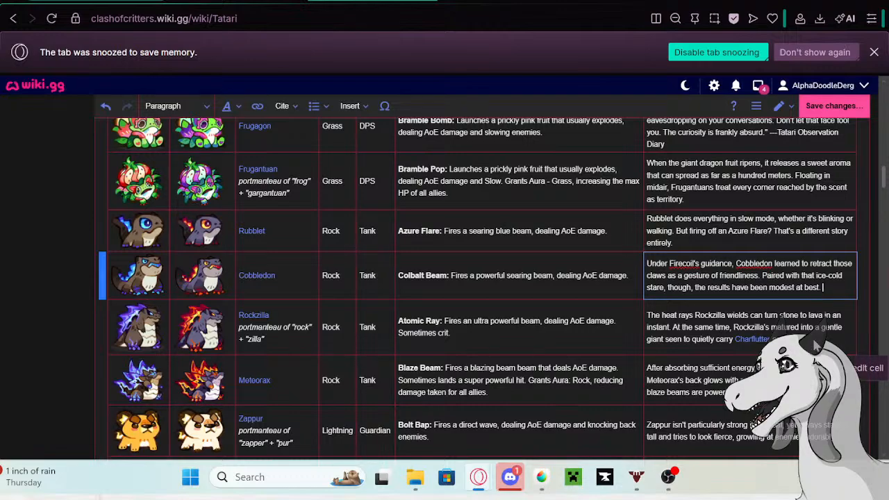
# - Copy Rockzilla's old description from its row in the Tatari table and open the linked Rockzilla page in a new tab
pyautogui.click(814, 340)
pyautogui.click(814, 339)
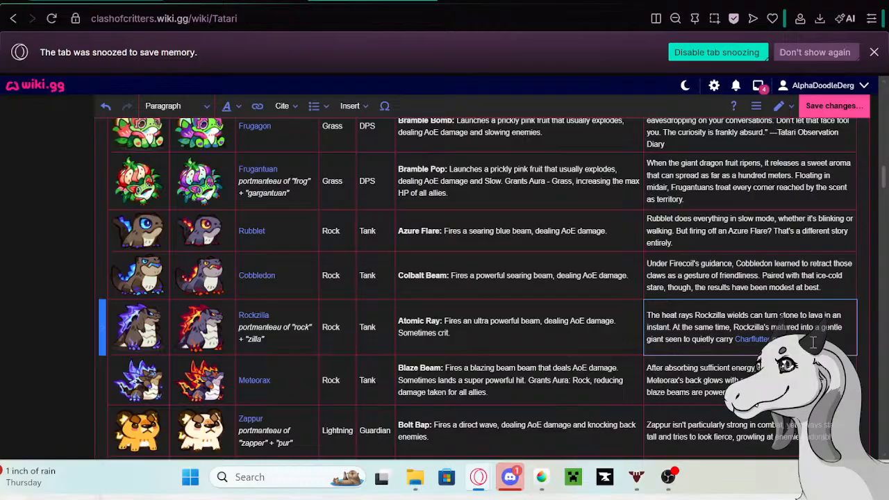
pyautogui.moveTo(814, 340); pyautogui.dragTo(646, 315)
pyautogui.hotkey('ctrl', 'c')
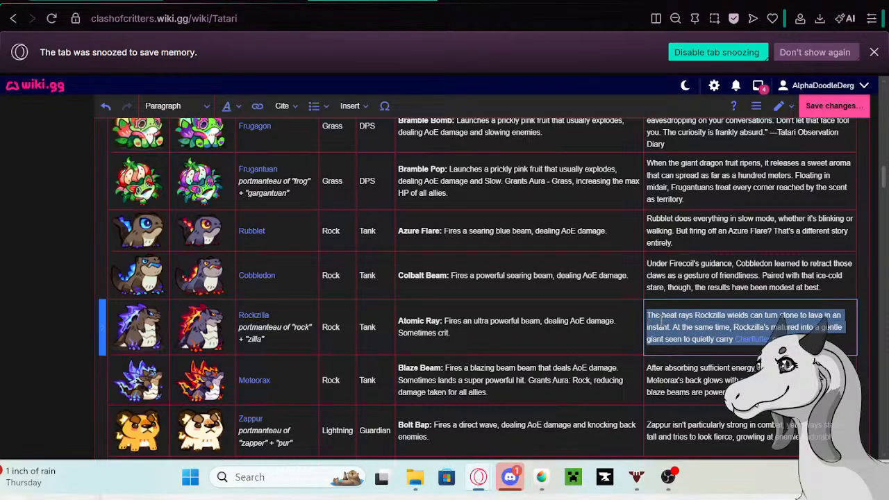
pyautogui.click(261, 319)
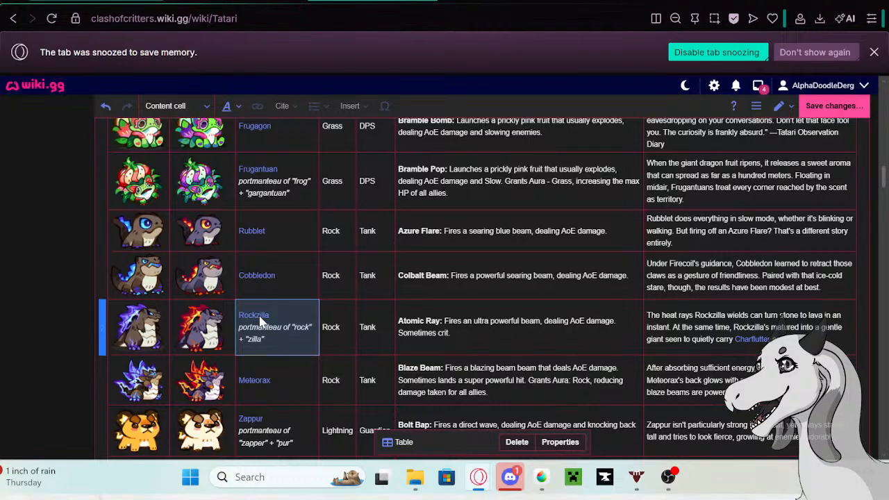
pyautogui.click(260, 316)
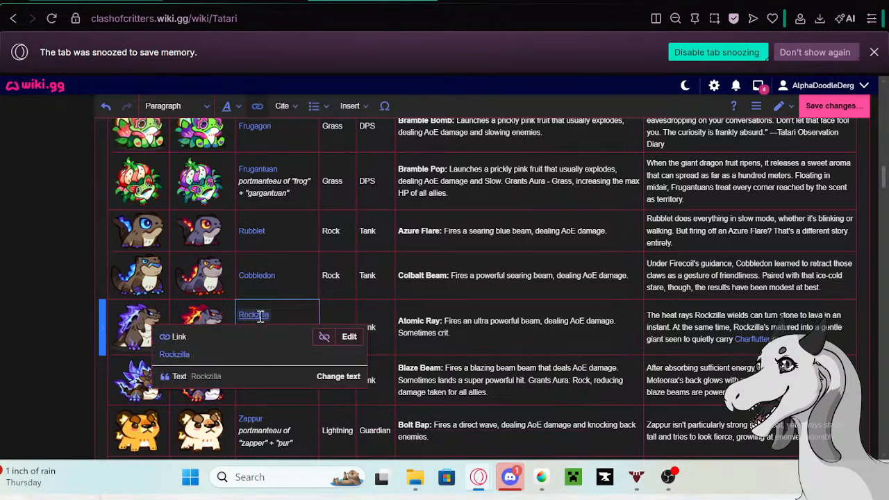
pyautogui.rightClick(168, 356)
pyautogui.click(205, 148)
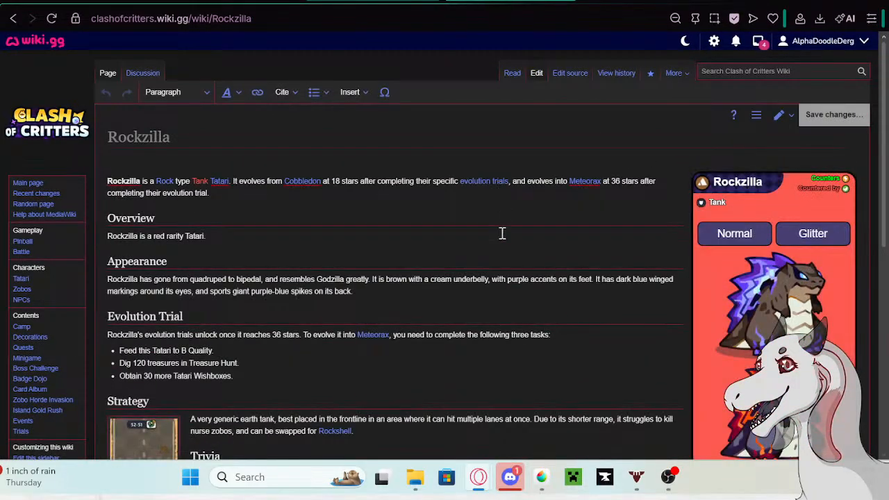
# - Paste the old description as a new Trivia bullet below the 3/11/2026 entry on the Rockzilla page
pyautogui.scroll(-3, 341, 329)
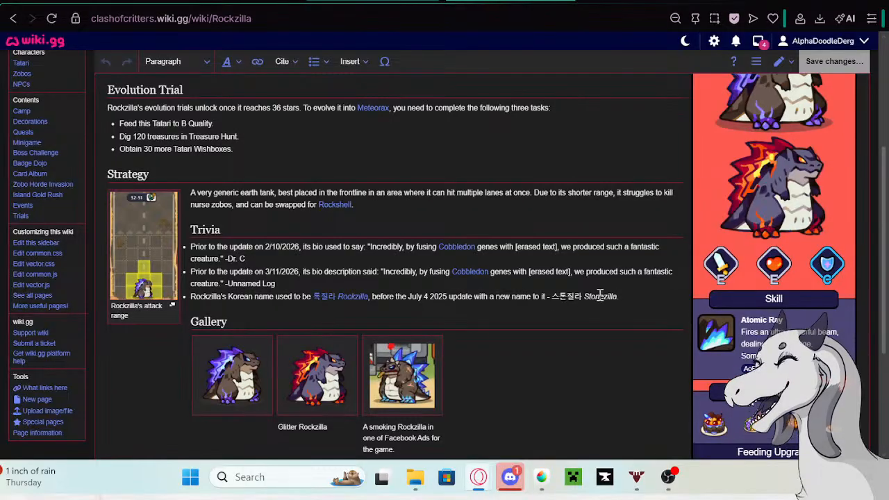
pyautogui.click(612, 280)
pyautogui.press('Return')
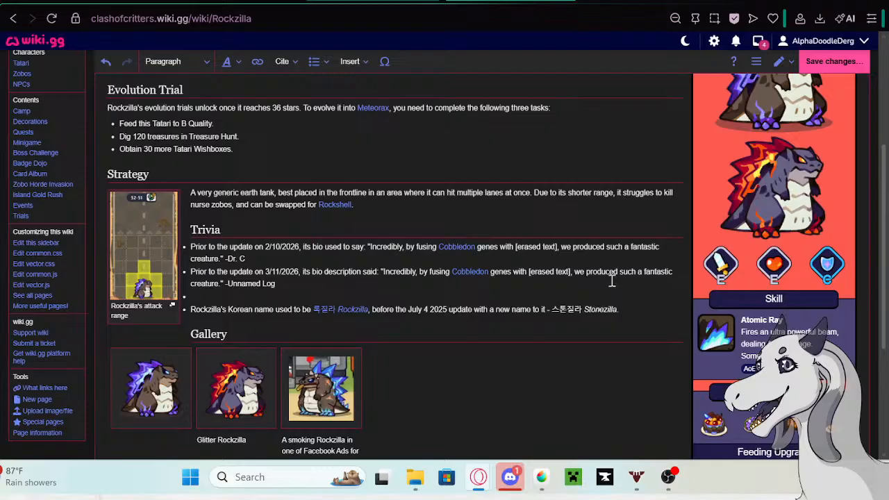
pyautogui.hotkey('ctrl', 'v')
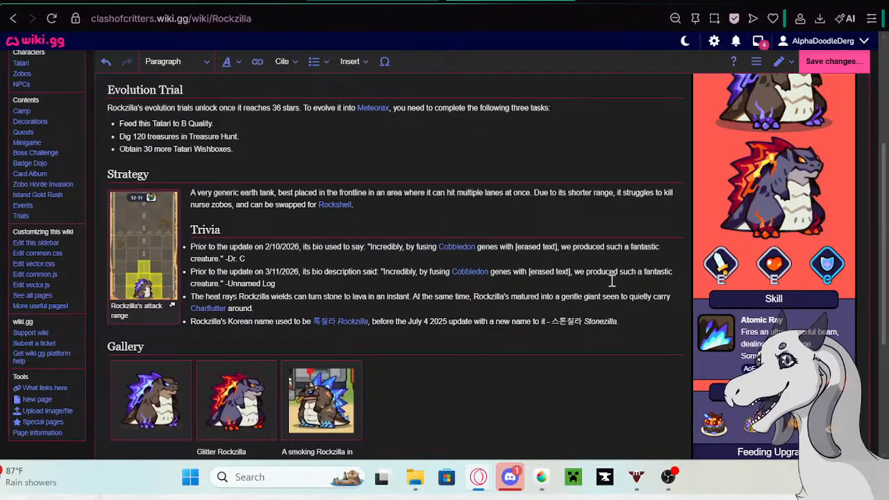
# - Copy "Prior to the update on 5/13/26 its bio description said:" from the Google search page and insert it before Rockzilla's new Trivia text
pyautogui.click(647, 2)
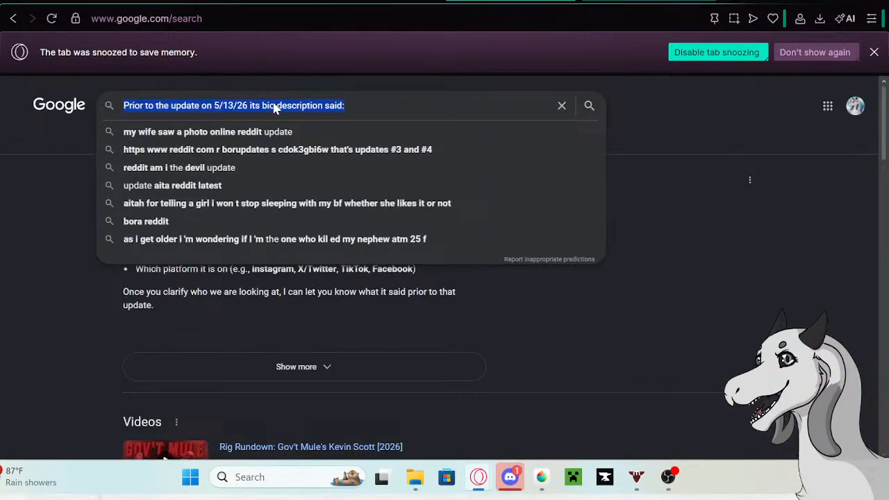
pyautogui.rightClick(274, 108)
pyautogui.click(298, 131)
pyautogui.click(323, 2)
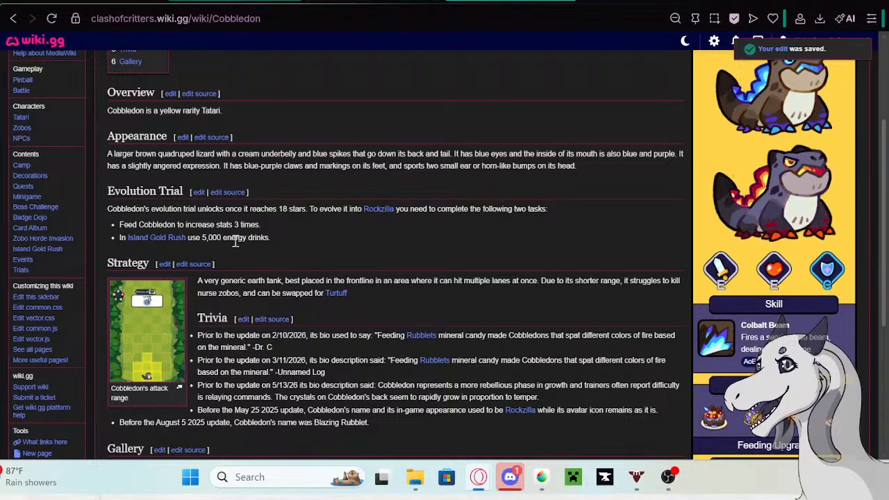
pyautogui.click(337, 2)
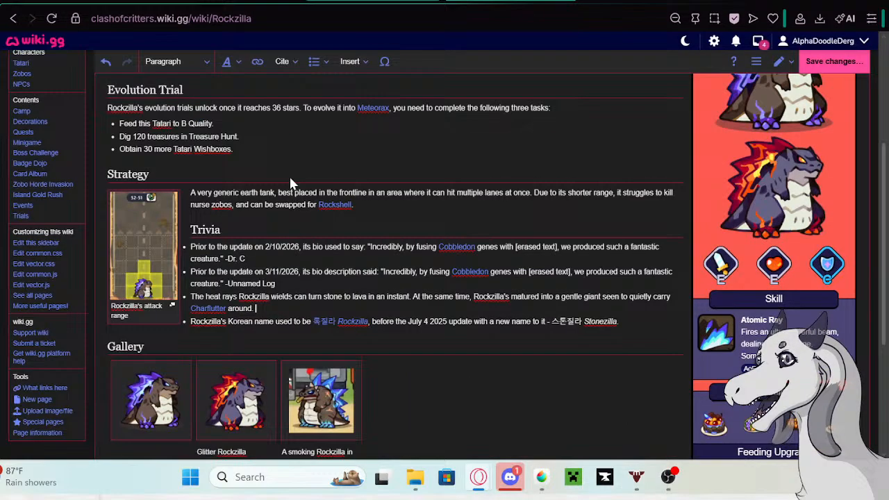
pyautogui.click(191, 297)
pyautogui.hotkey('ctrl', 'v')
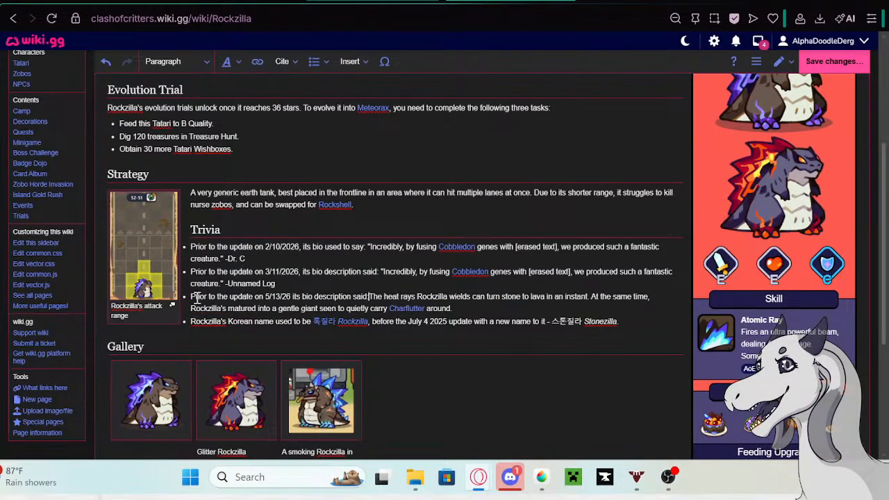
pyautogui.click(456, 308)
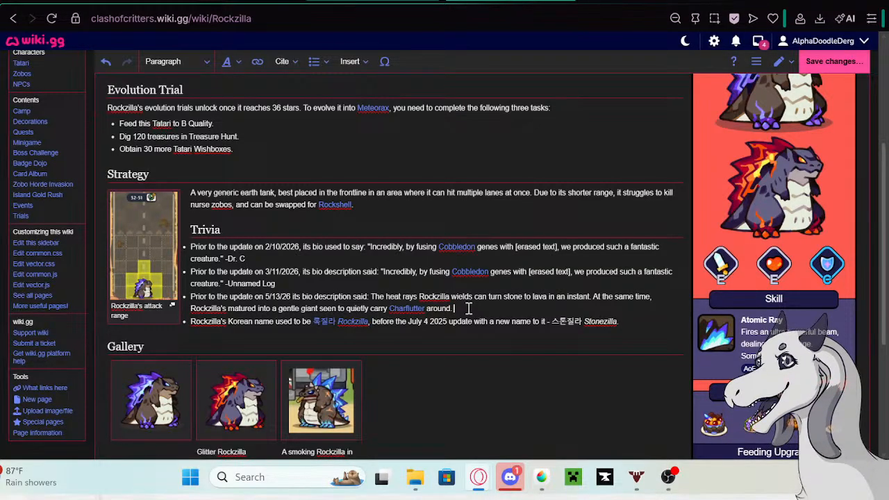
# - Save the Rockzilla page changes and return to the Tatari table being edited
pyautogui.click(830, 62)
pyautogui.click(535, 154)
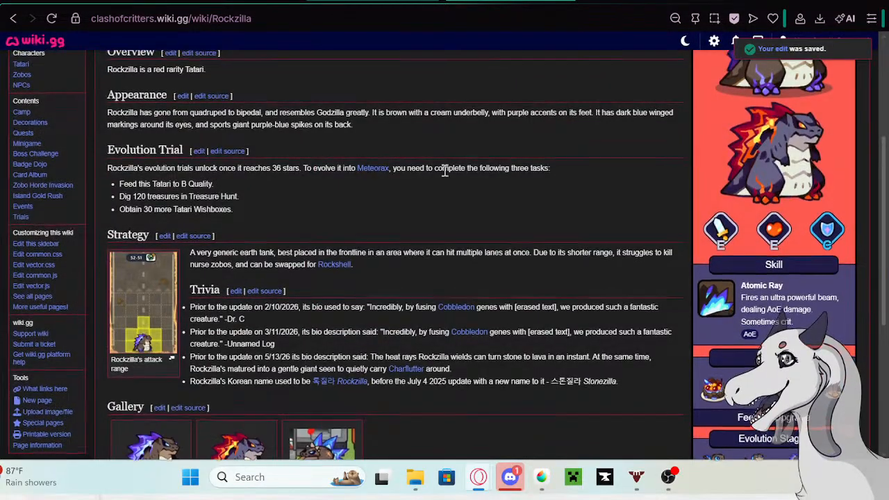
pyautogui.scroll(3, 445, 177)
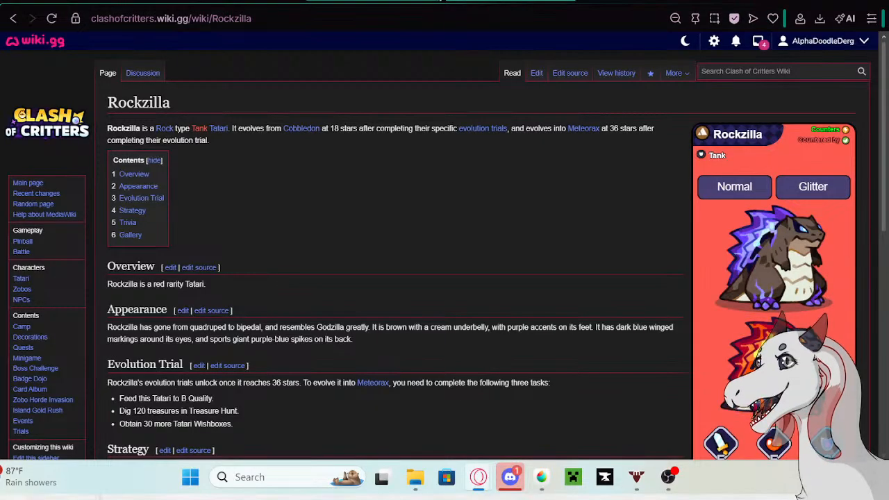
pyautogui.click(293, 1)
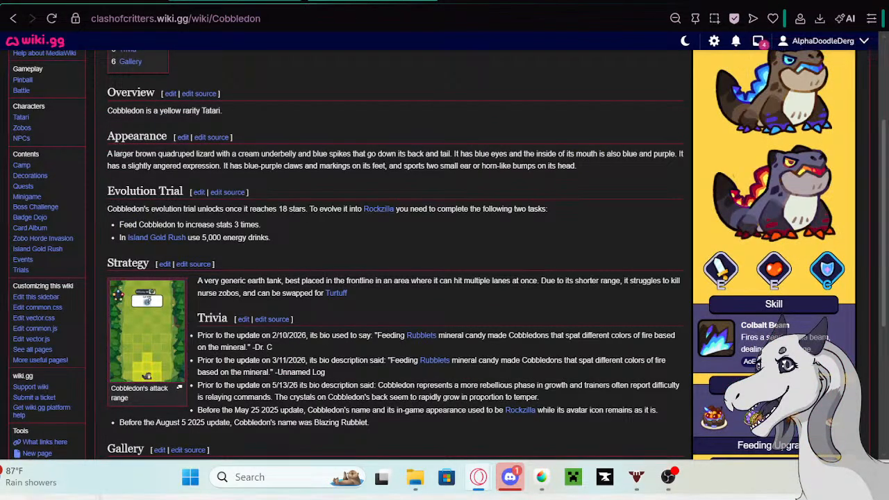
pyautogui.click(156, 2)
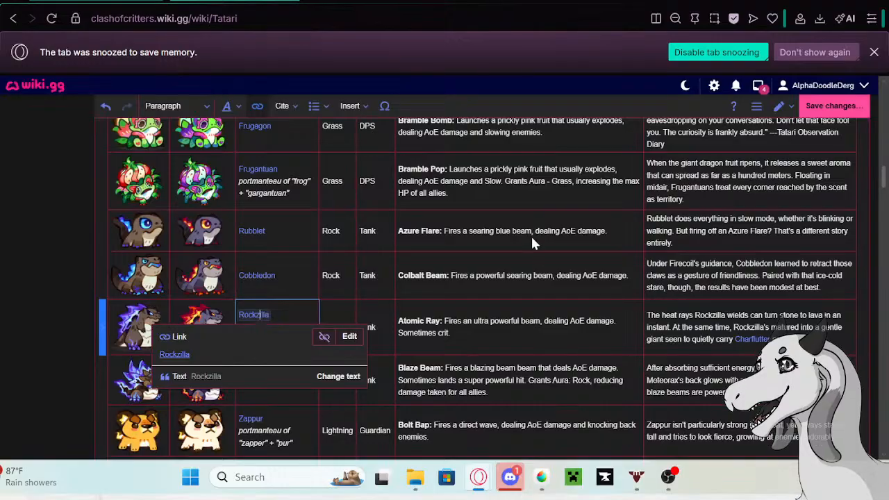
pyautogui.click(543, 250)
pyautogui.click(547, 261)
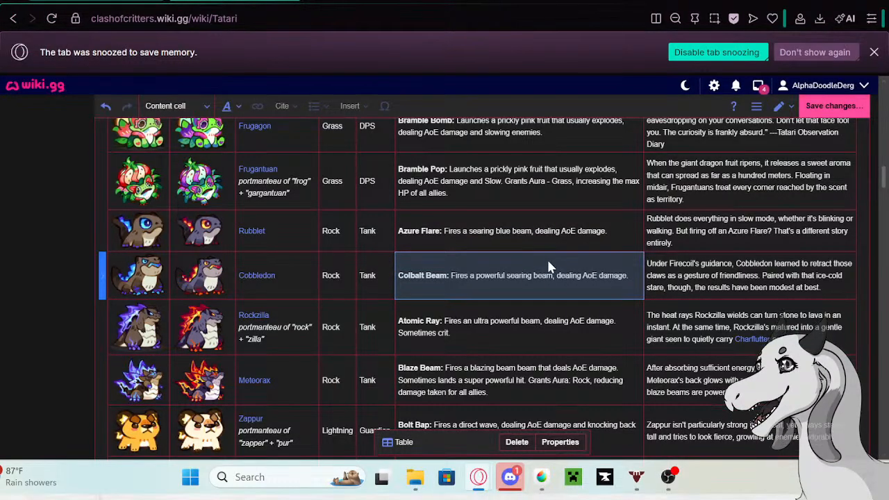
pyautogui.scroll(-3, 547, 264)
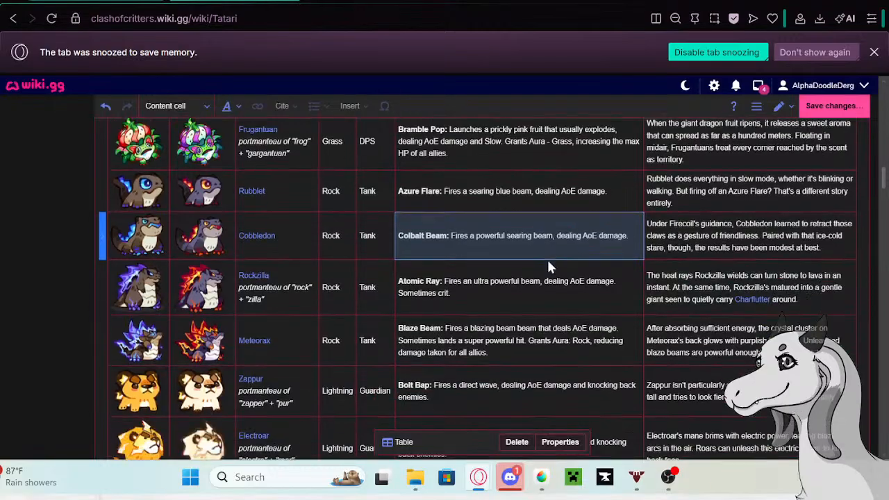
pyautogui.scroll(2, 528, 215)
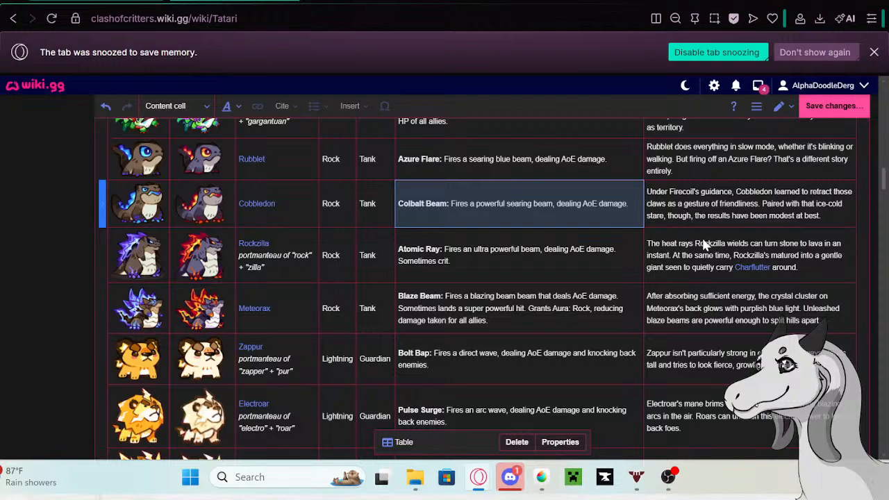
# - Open the linked Rockzilla page in a new tab, check its Trivia section for the archived description, and return to the Tatari table
pyautogui.doubleClick(679, 265)
pyautogui.moveTo(811, 271); pyautogui.dragTo(646, 240)
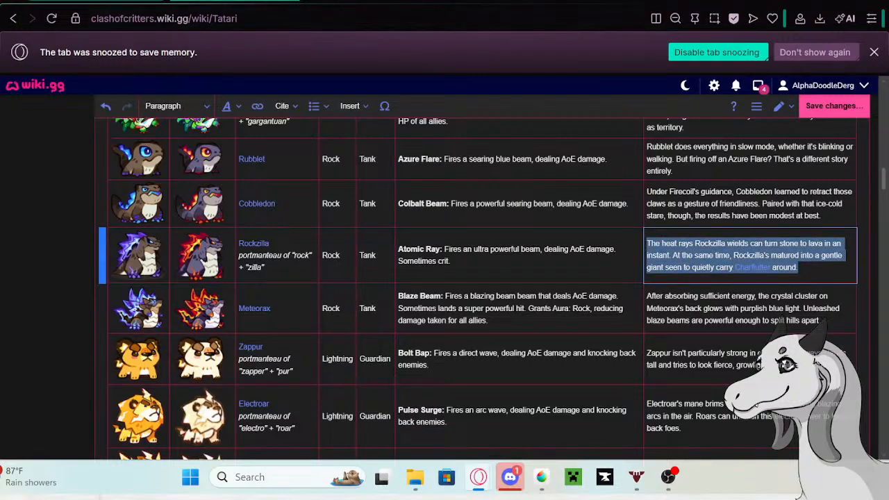
pyautogui.click(254, 244)
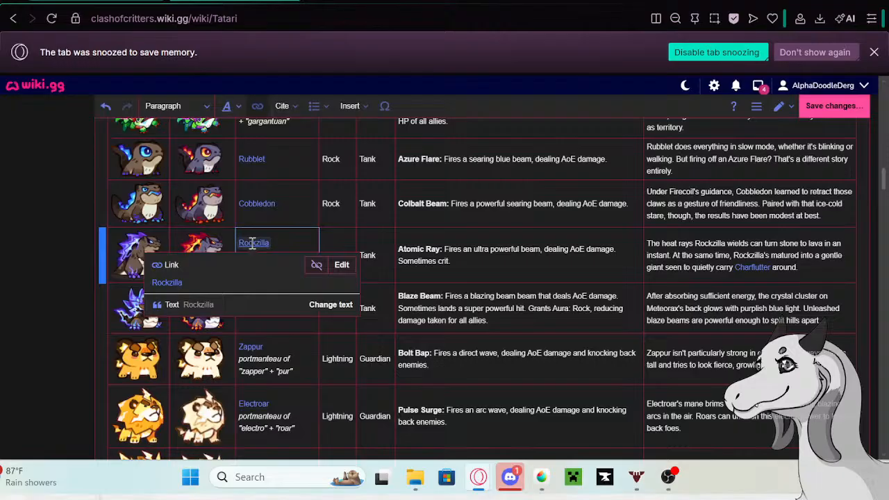
pyautogui.rightClick(177, 285)
pyautogui.click(232, 65)
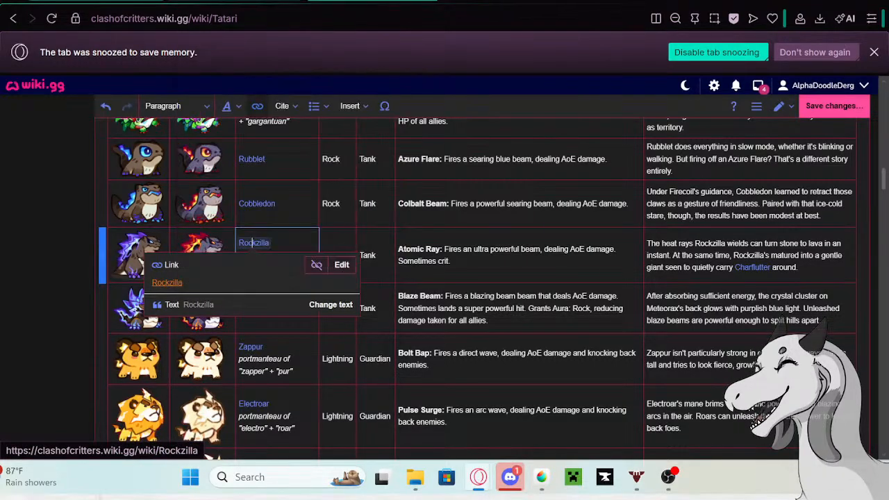
pyautogui.click(312, 2)
pyautogui.scroll(-1, 393, 215)
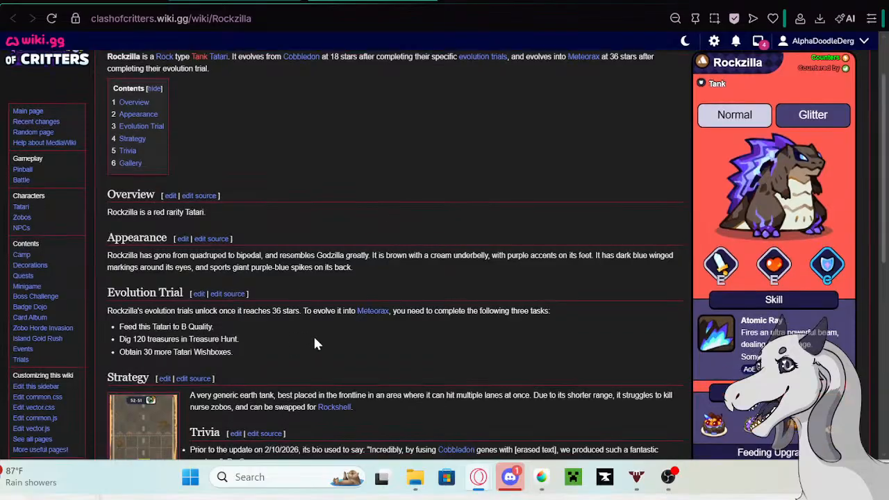
pyautogui.scroll(-3, 313, 339)
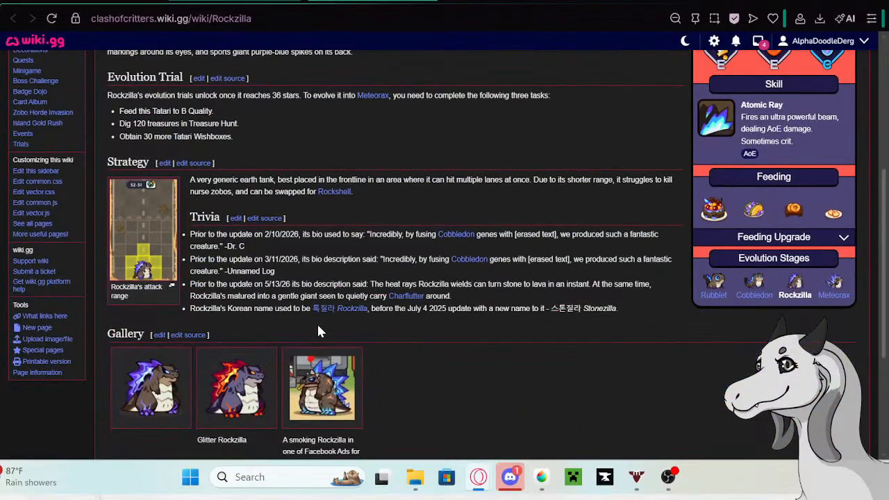
pyautogui.click(181, 2)
# - Replace Rockzilla's description with "Just beacuse Rockzilla's head looks like a tiny hill doesn't mean you should rest there...unless you're Charflutter. That one's fine."
pyautogui.click(802, 263)
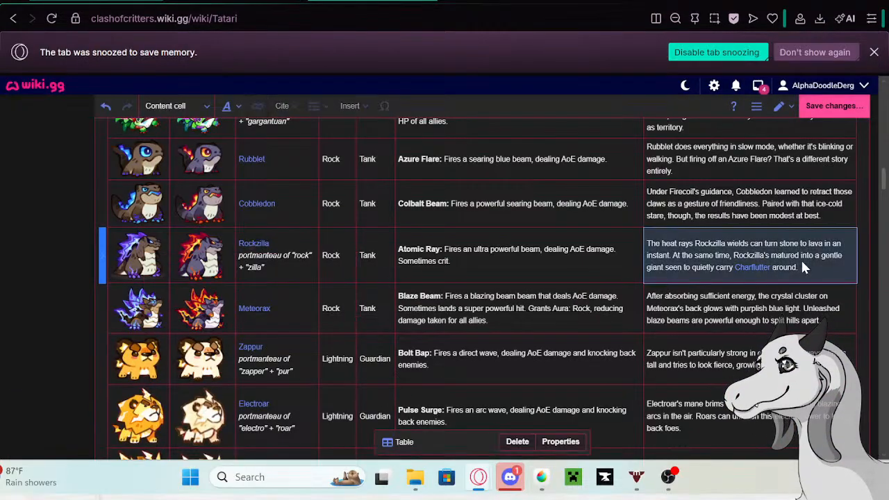
pyautogui.moveTo(800, 268); pyautogui.dragTo(644, 241)
pyautogui.press('BackSpace')
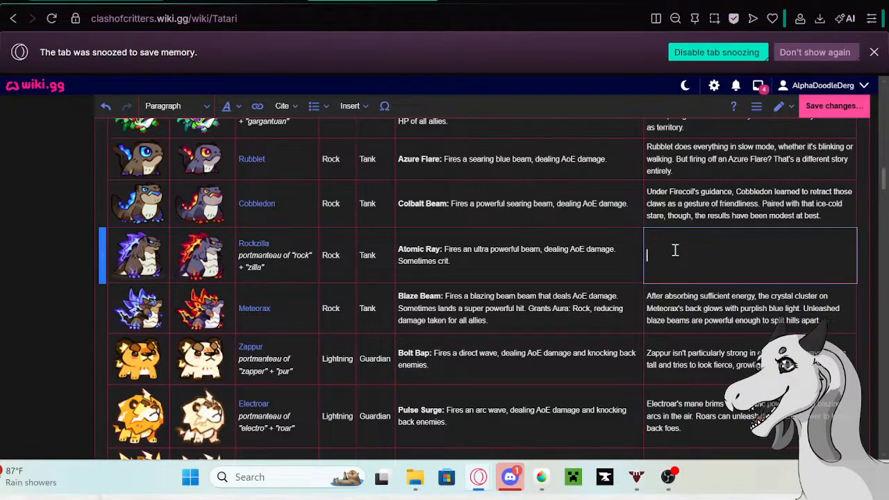
pyautogui.write('Jus')
pyautogui.write('t because')
pyautogui.write(' Rock')
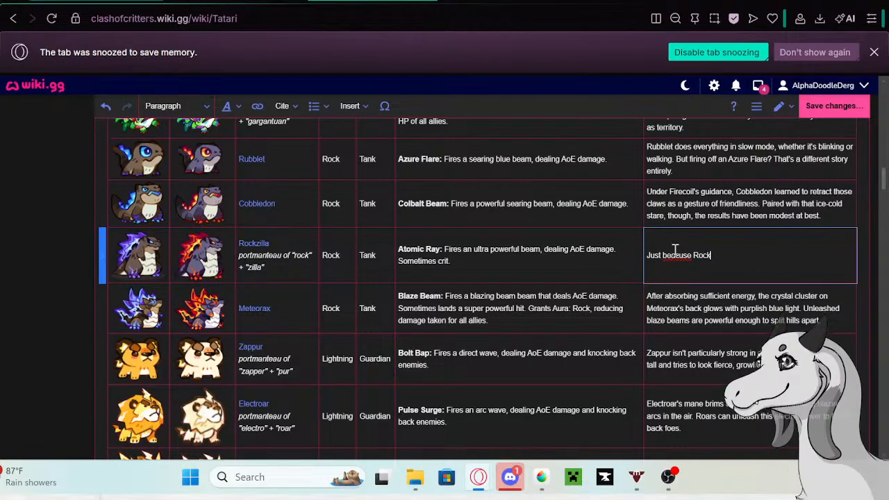
pyautogui.write("zilla'")
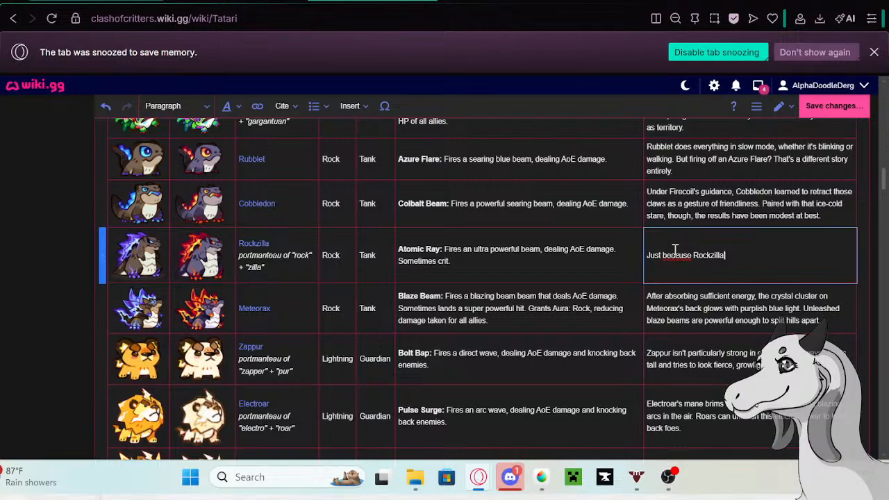
pyautogui.write('s')
pyautogui.write('head looks like a tiny h')
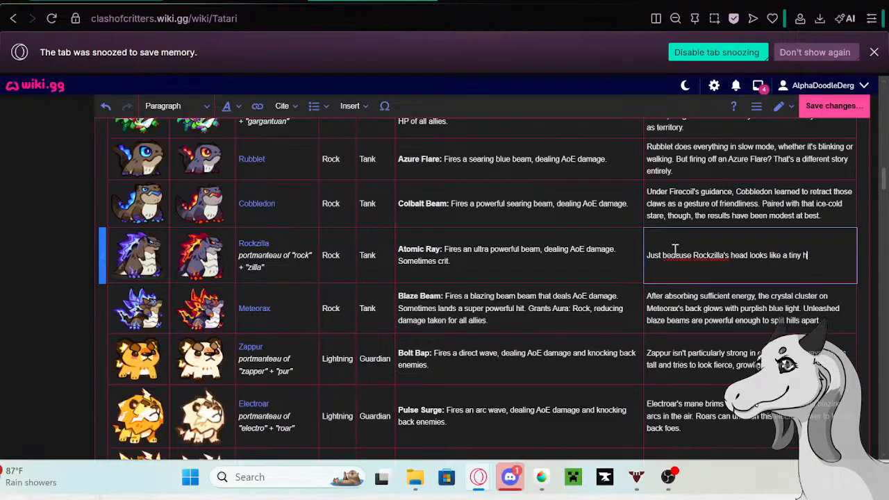
pyautogui.write("ill doesn't mean you sh")
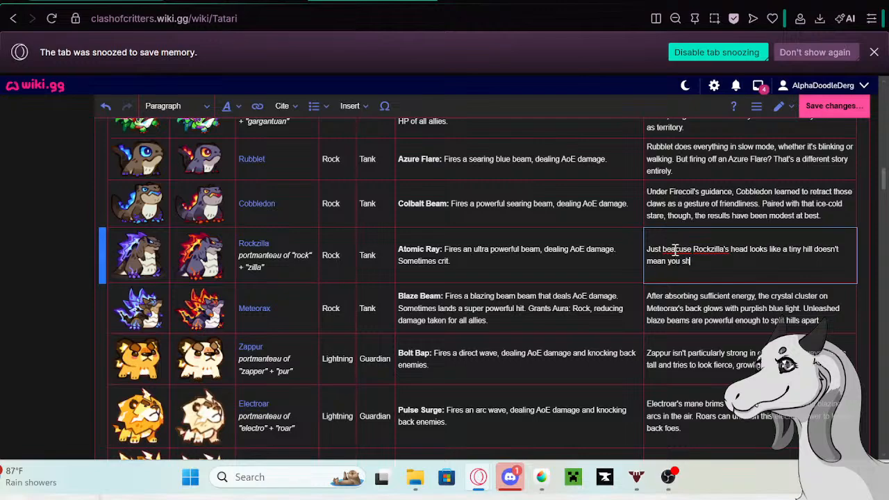
pyautogui.write("ould rest there...unless you're")
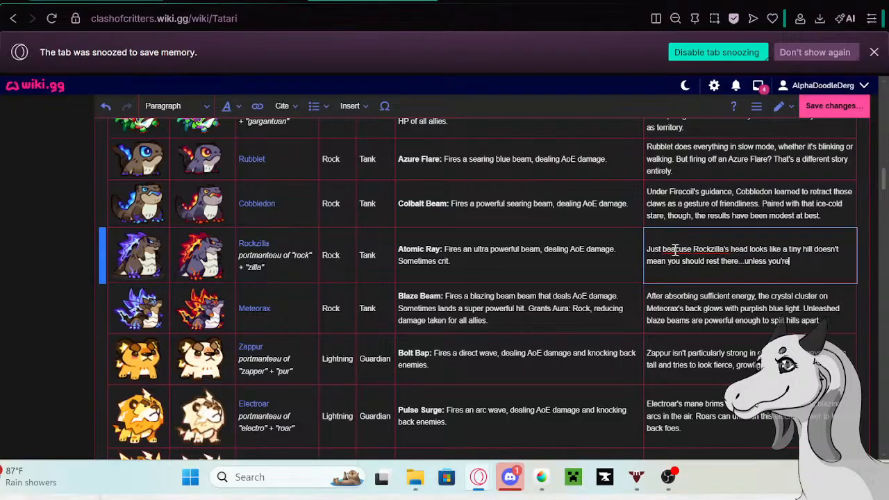
pyautogui.write(' cha')
pyautogui.press('BackSpace')
pyautogui.write("Charflutter. That one's")
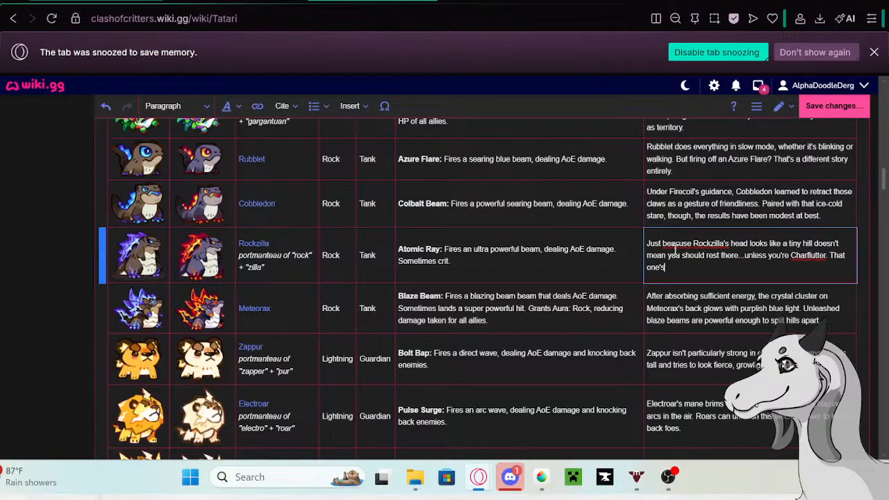
pyautogui.write(' fine.')
pyautogui.press('Return')
pyautogui.press('Return')
pyautogui.press('Return')
pyautogui.press('Return')
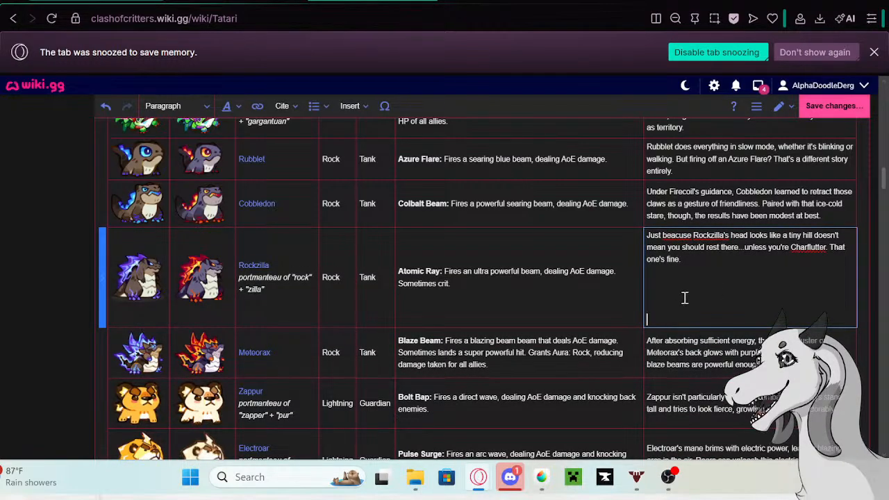
pyautogui.press('BackSpace')
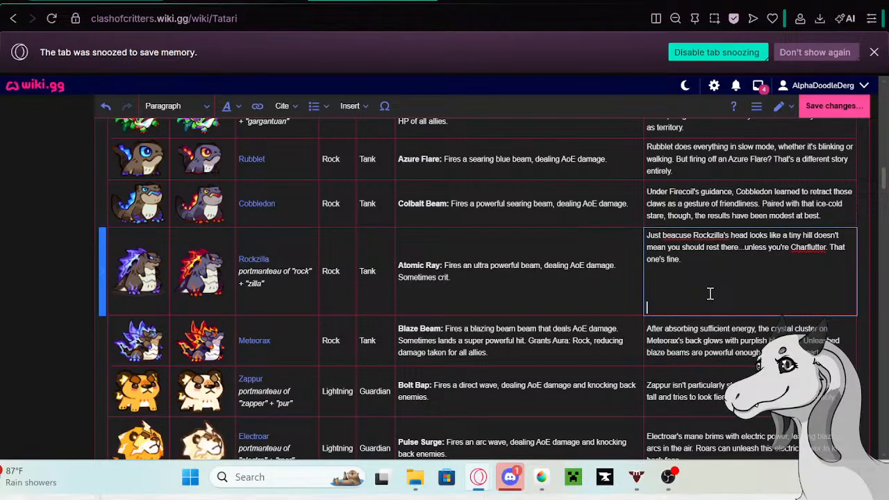
pyautogui.press('BackSpace')
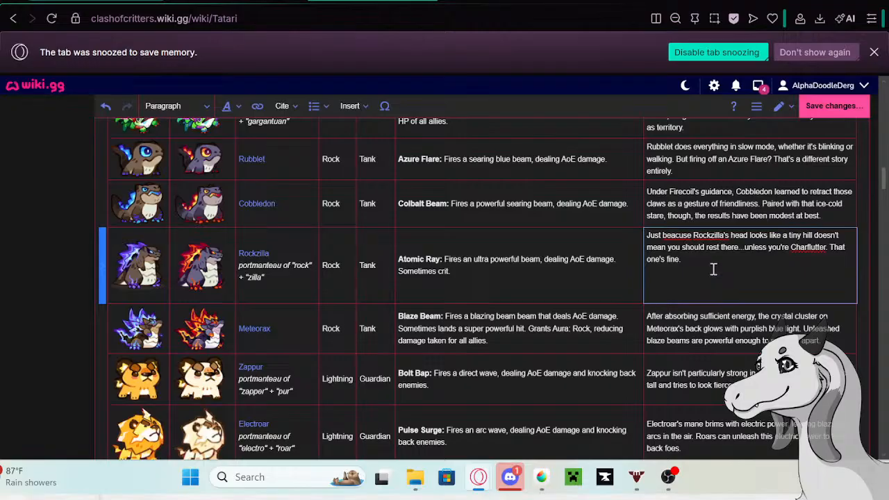
pyautogui.press('Down')
pyautogui.press('BackSpace')
pyautogui.press('Down')
pyautogui.press('BackSpace')
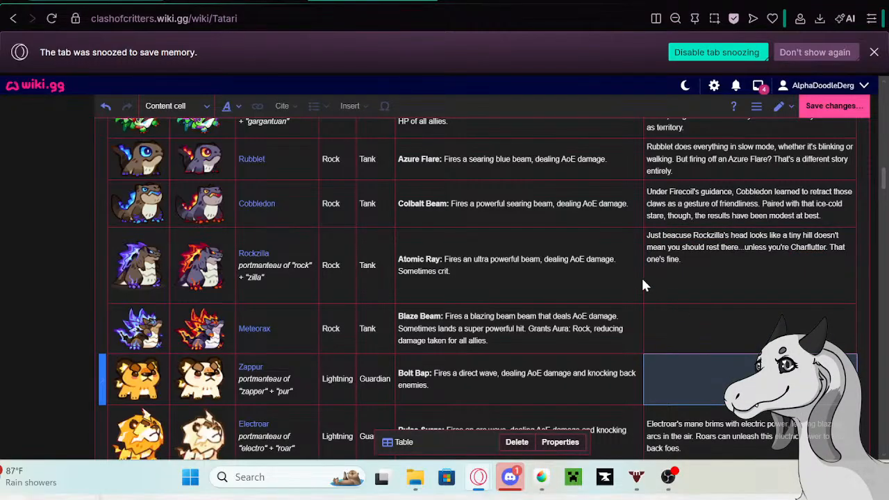
pyautogui.click(104, 109)
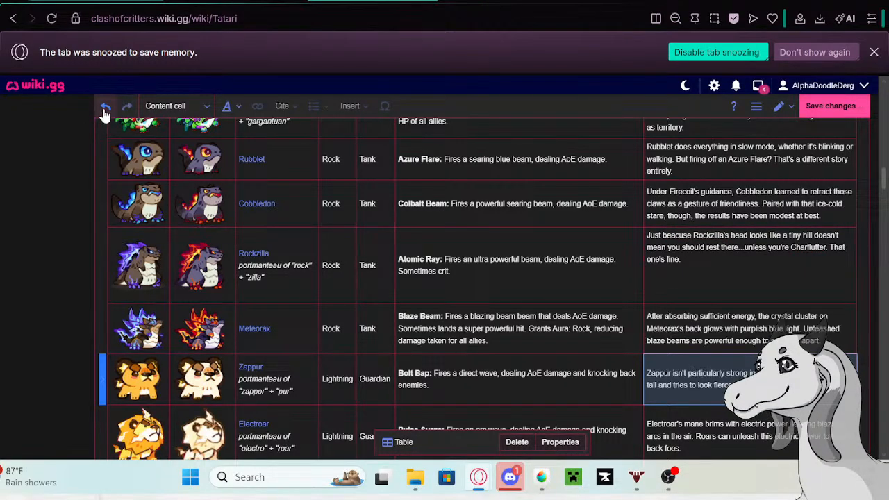
pyautogui.click(104, 109)
# - Remove the empty lines below the description in Rockzilla's table cell
pyautogui.click(730, 298)
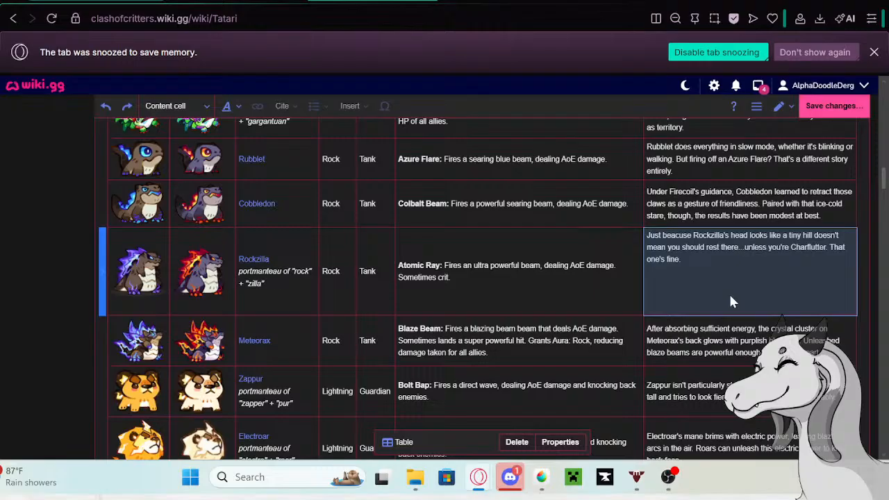
pyautogui.click(730, 297)
pyautogui.press('BackSpace')
pyautogui.press('BackSpace')
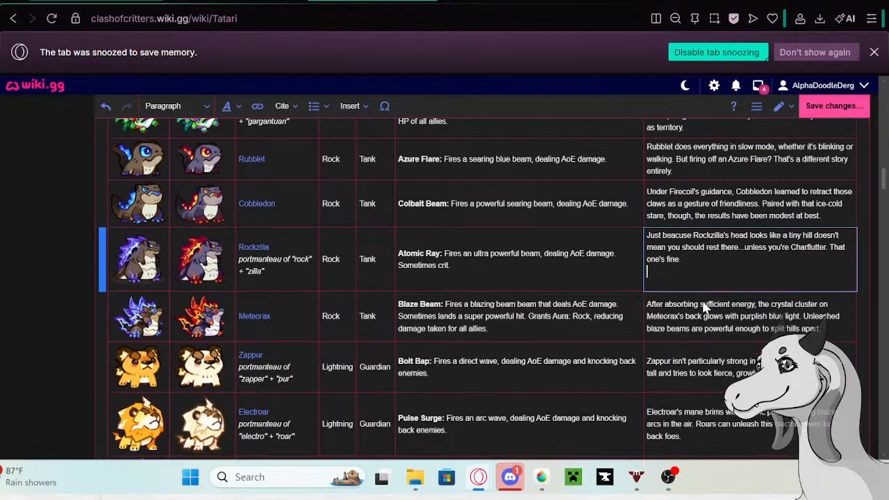
pyautogui.press('BackSpace')
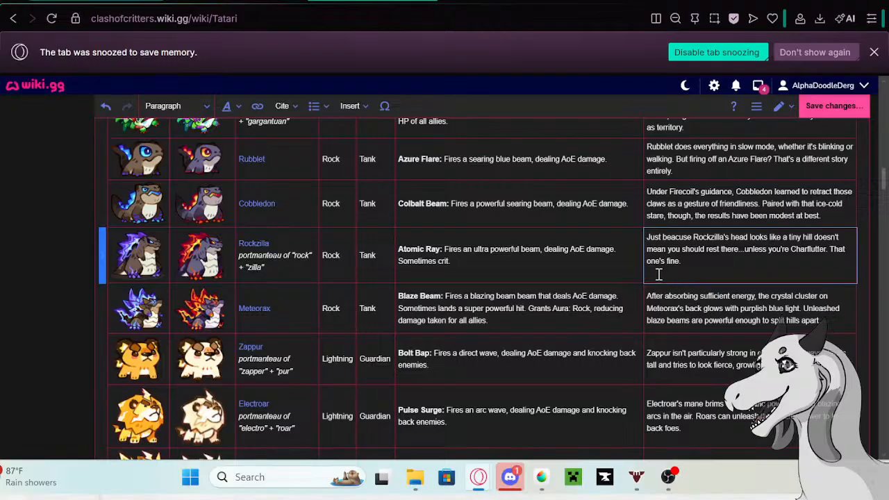
pyautogui.press('Delete')
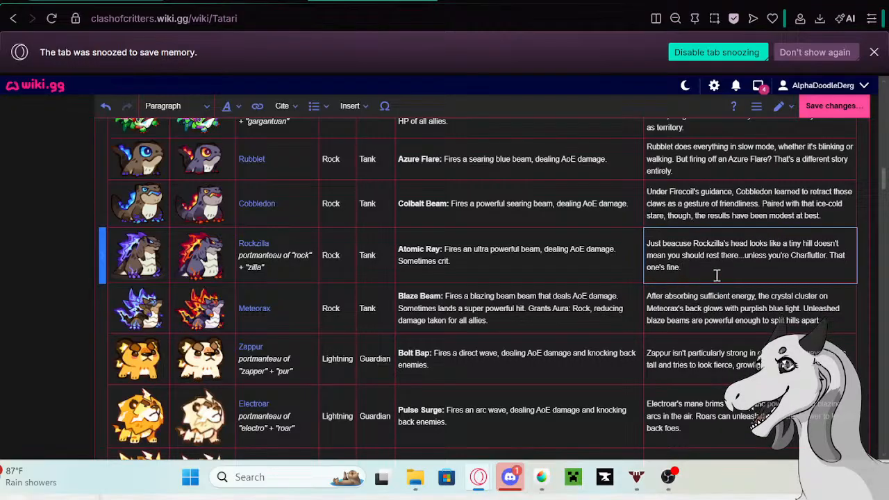
# - Copy Meteorax's old description from its row in the Tatari table and open the linked Meteorax page in a new tab
pyautogui.click(831, 317)
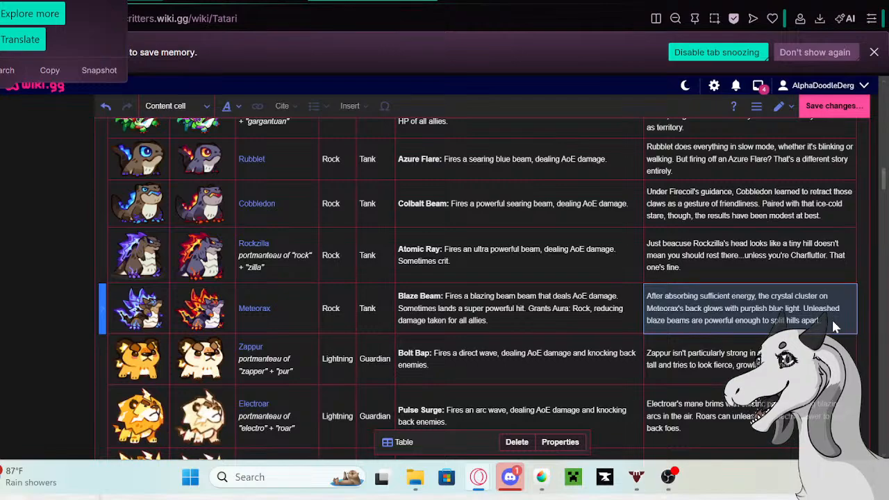
pyautogui.doubleClick(706, 265)
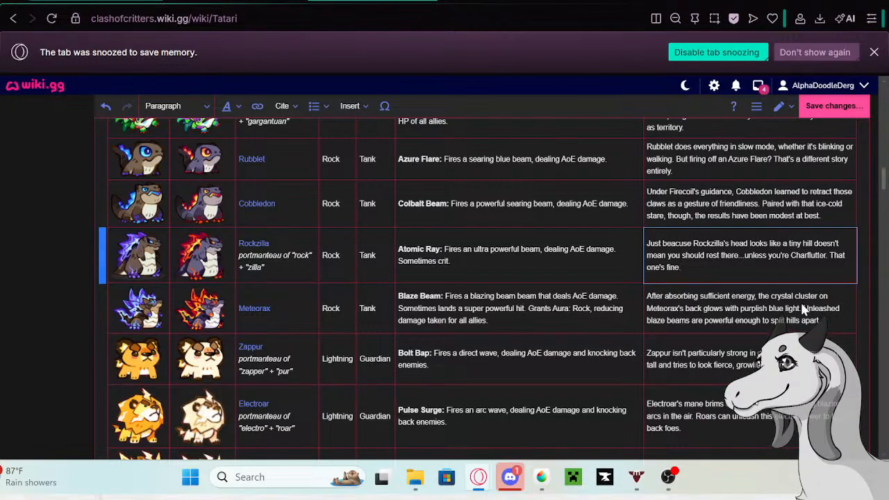
pyautogui.doubleClick(834, 322)
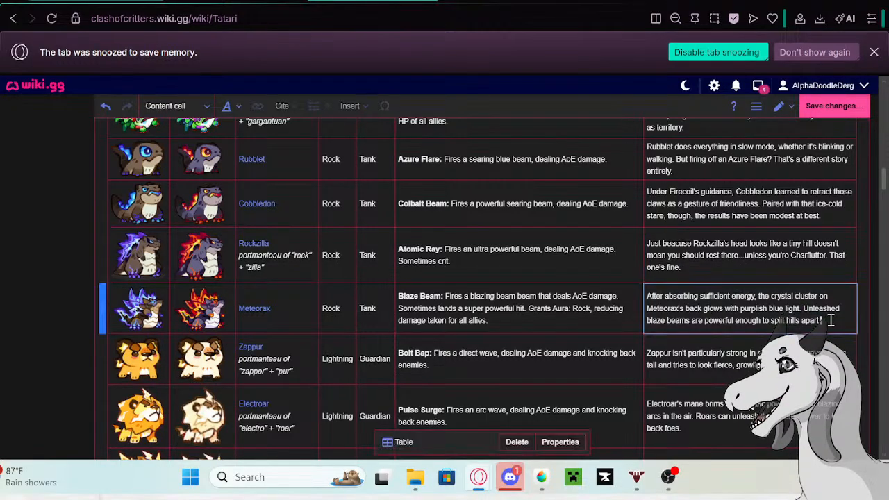
pyautogui.moveTo(834, 322); pyautogui.dragTo(643, 293)
pyautogui.hotkey('ctrl', 'c')
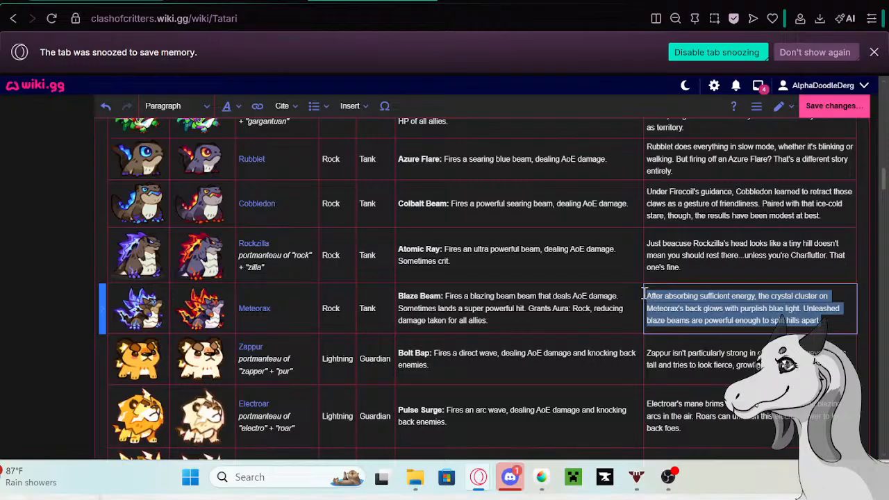
pyautogui.click(259, 313)
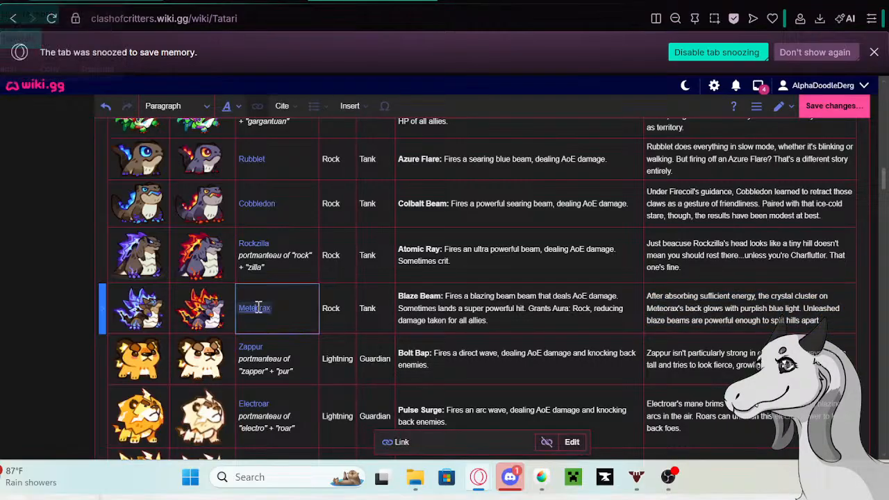
pyautogui.rightClick(170, 347)
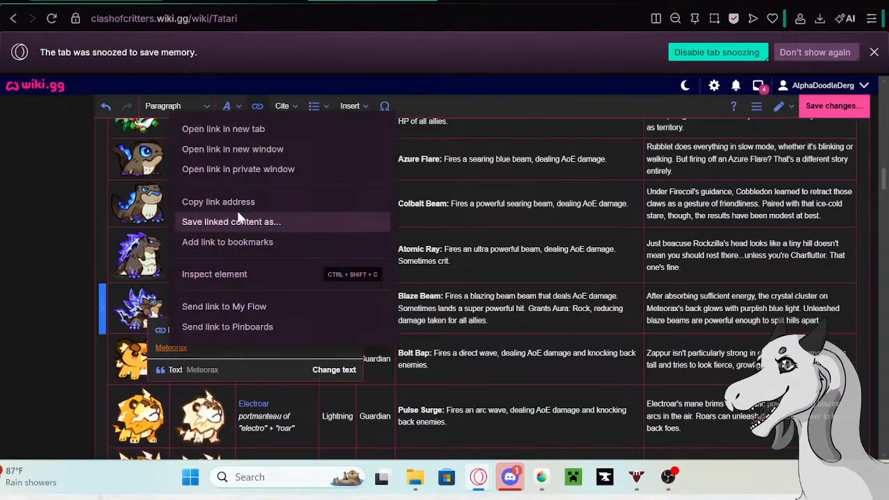
pyautogui.click(235, 130)
pyautogui.hotkey('ctrl', 'Tab')
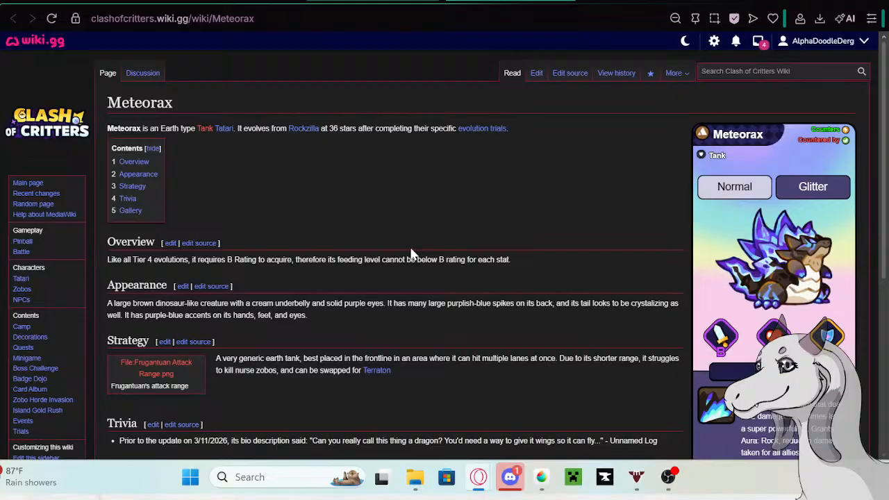
# - Look over the Meteorax page's Trivia section and open the whole page in the visual editor
pyautogui.scroll(-2, 490, 219)
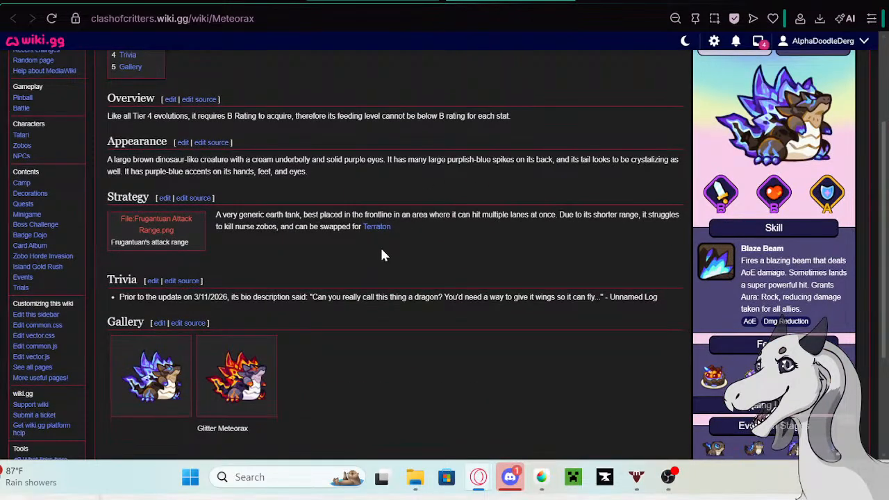
pyautogui.scroll(2, 595, 213)
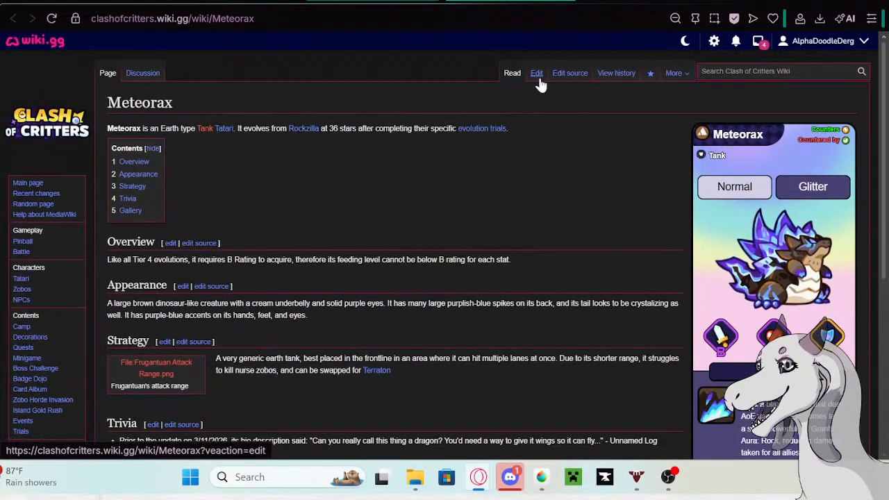
pyautogui.click(539, 79)
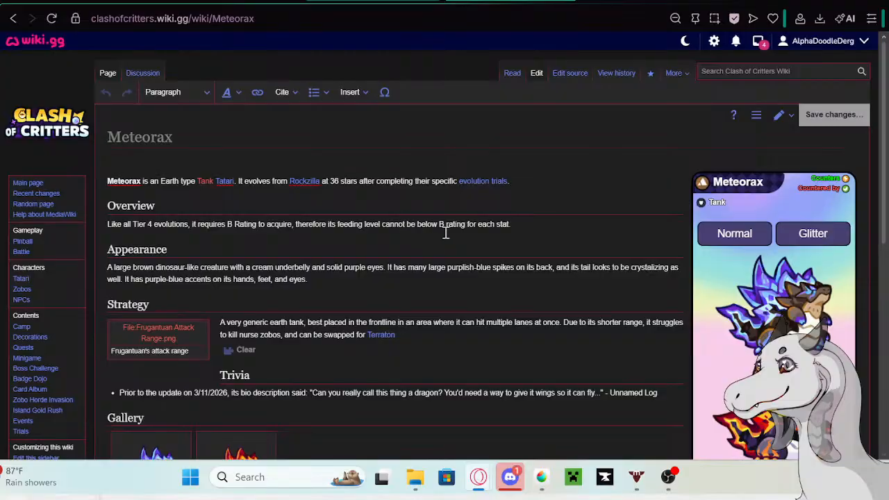
# - Paste Meteorax's old description on a new line below the existing bullet in the Trivia section
pyautogui.scroll(-2, 445, 233)
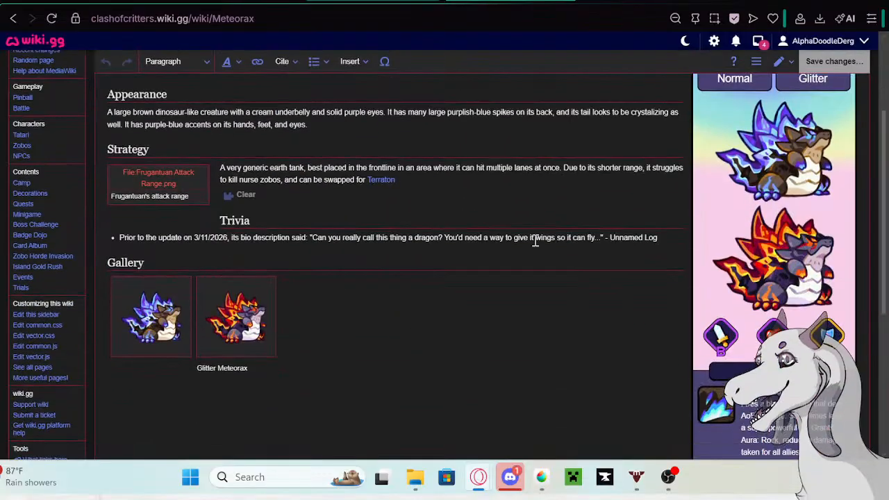
pyautogui.click(669, 239)
pyautogui.press('Return')
pyautogui.hotkey('ctrl', 'v')
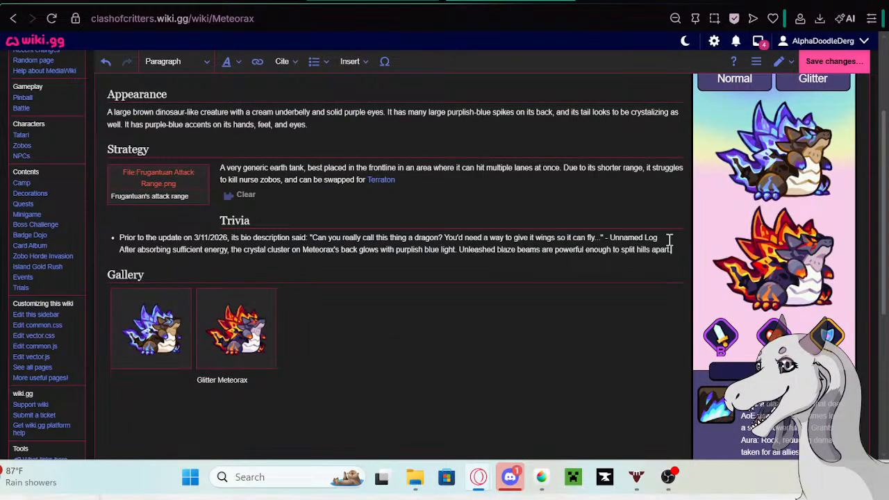
# - Copy the phrase "Prior to the update on 5/13/26 its bio description said:" from the Google search tab and return to the Meteorax page
pyautogui.click(372, 1)
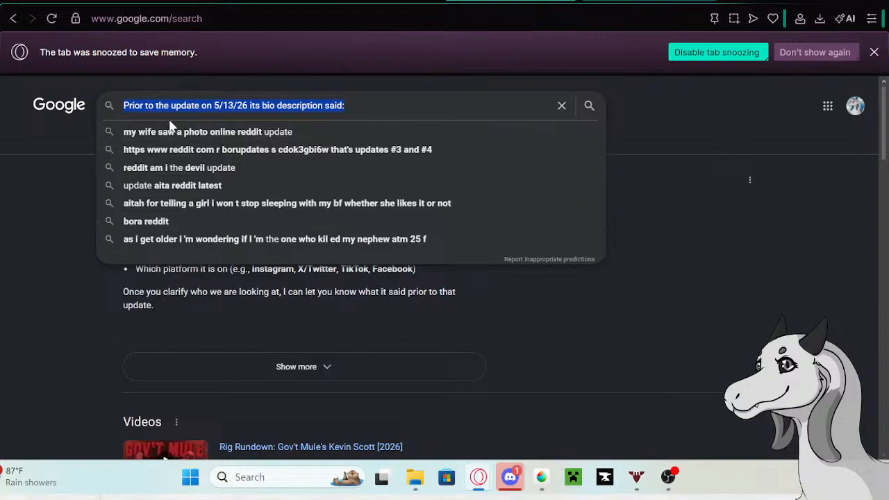
pyautogui.rightClick(172, 112)
pyautogui.click(195, 139)
pyautogui.click(209, 2)
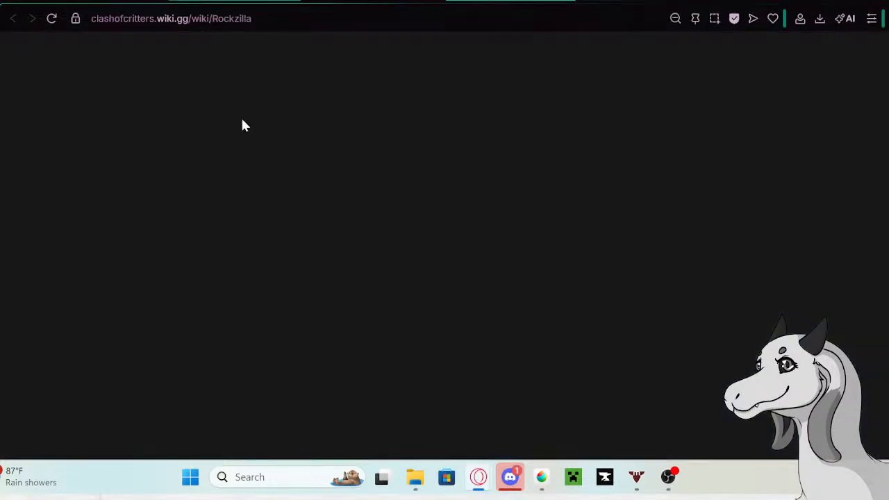
pyautogui.click(347, 2)
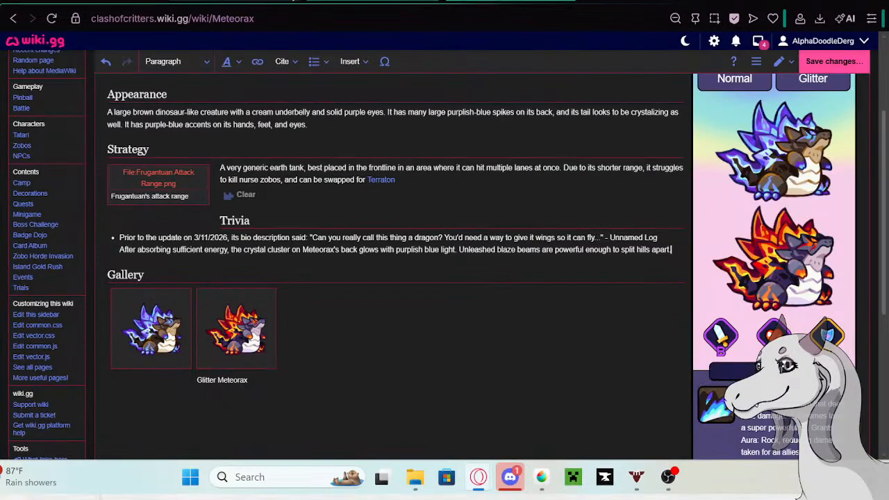
# - Insert the copied phrase before the pasted description, make that line its own Trivia bullet, and save the page
pyautogui.click(120, 250)
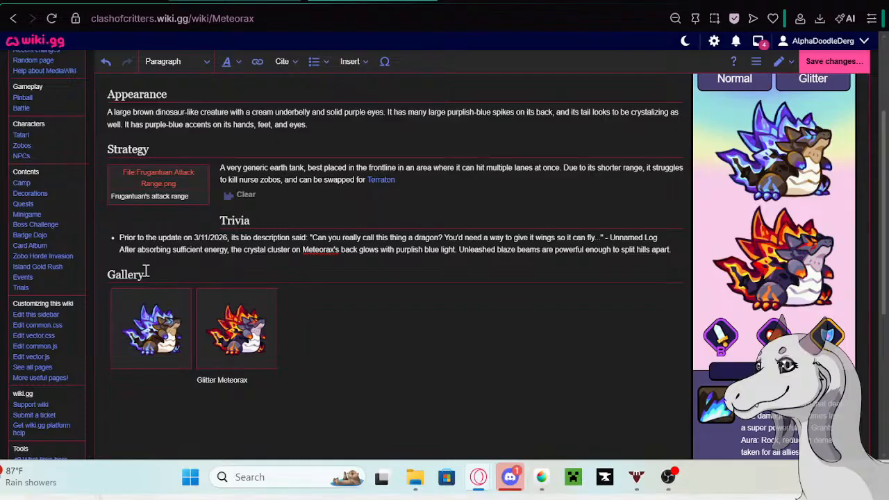
pyautogui.hotkey('ctrl', 'v')
pyautogui.click(120, 250)
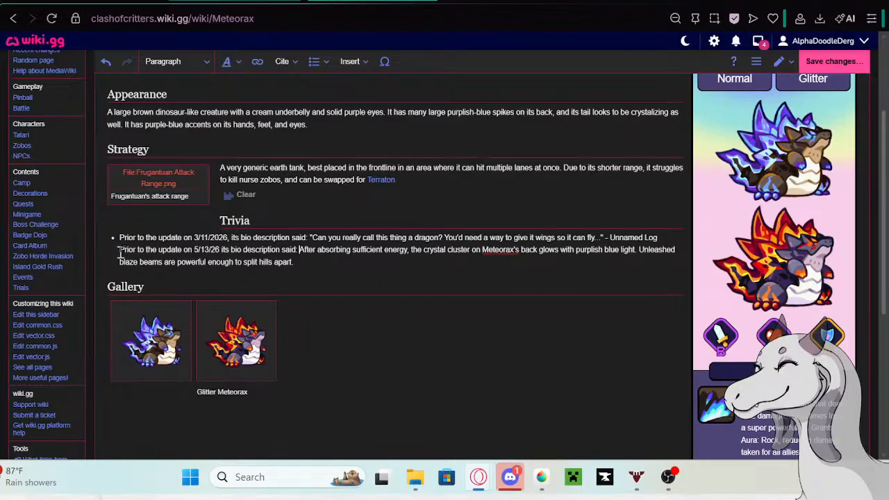
pyautogui.press('BackSpace')
pyautogui.press('Return')
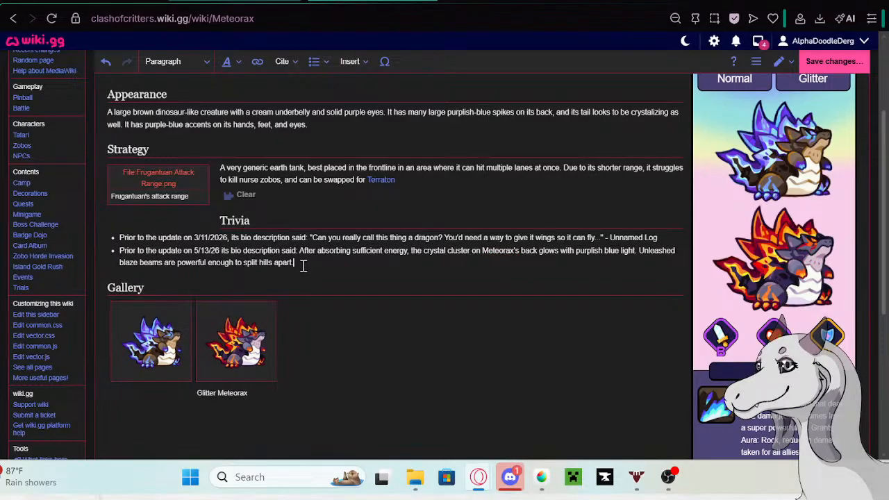
pyautogui.click(830, 61)
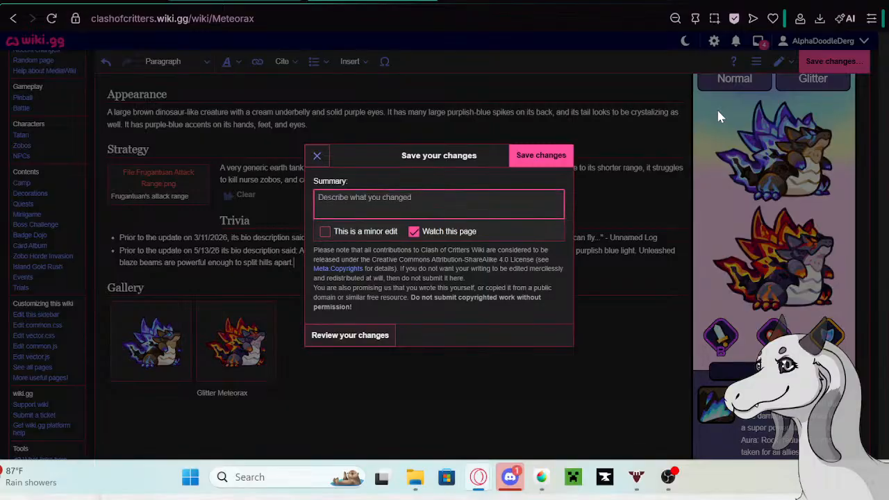
pyautogui.click(531, 155)
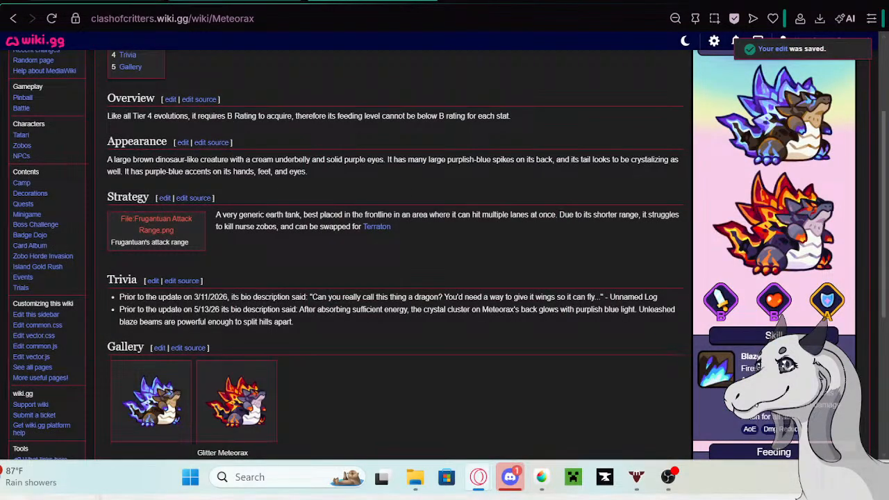
# - Return to the Tatari table and clear the old description from Meteorax's row
pyautogui.click(104, 0)
pyautogui.click(799, 315)
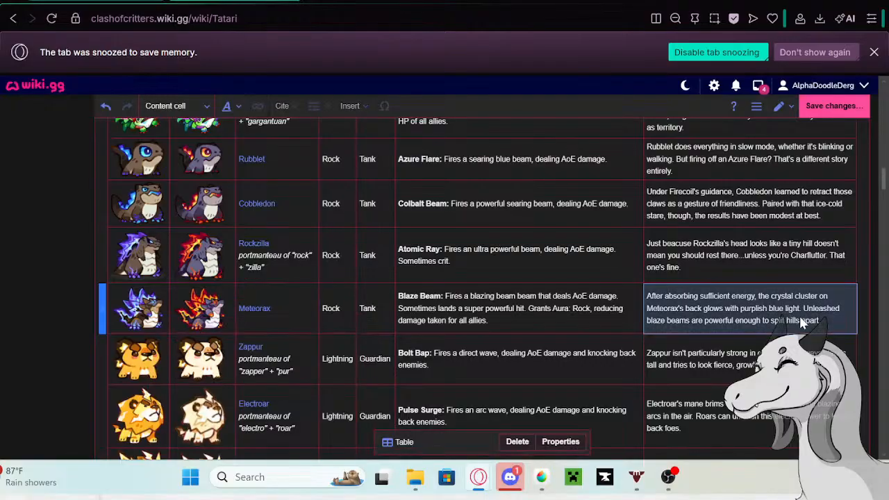
pyautogui.click(800, 316)
pyautogui.moveTo(822, 320); pyautogui.dragTo(647, 292)
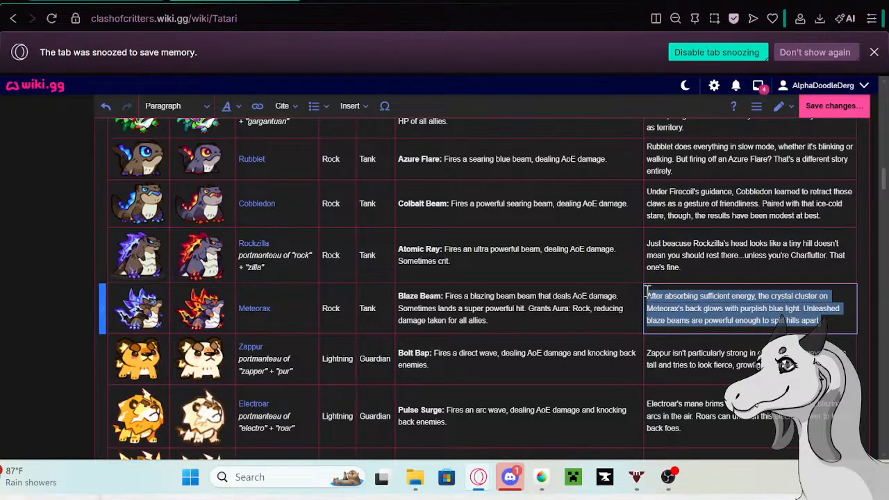
pyautogui.press('BackSpace')
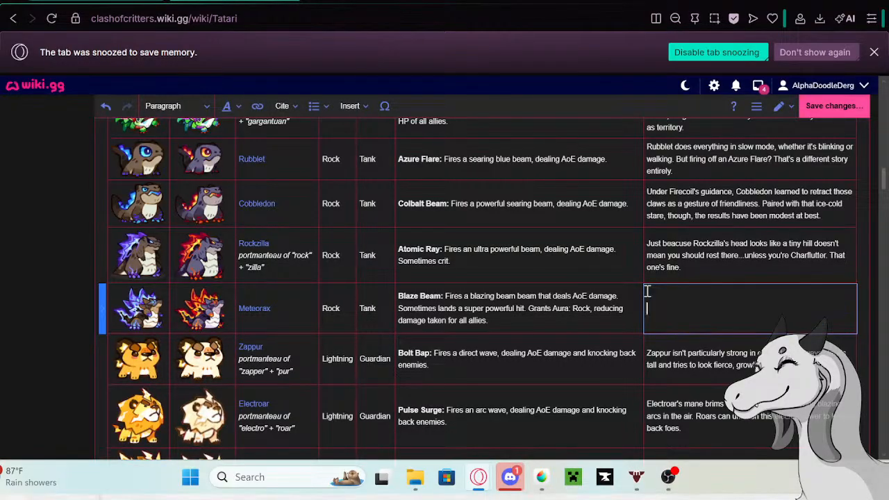
# - Write Meteorax's new description: "A Tatari once dared to challenge Meteorax. But before the duel even began, Meteorax wanted a back scratch to get rid of an itch."
pyautogui.write('A Tata')
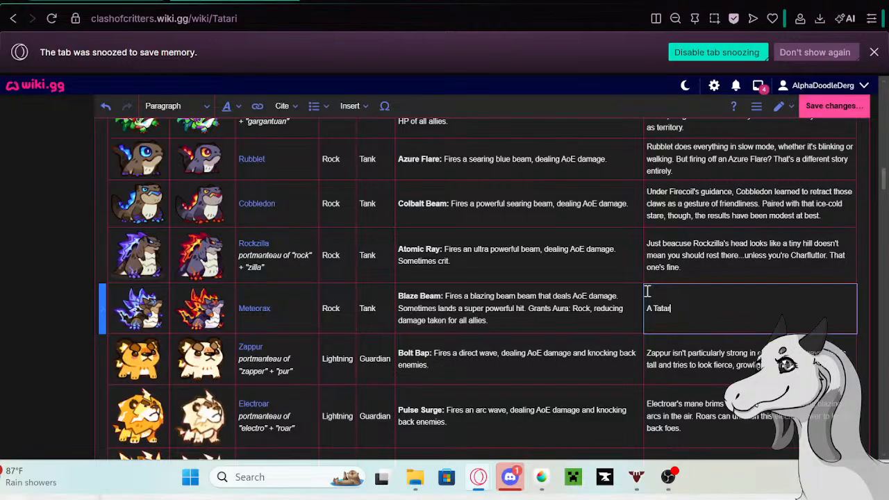
pyautogui.write('ri once dared to challe')
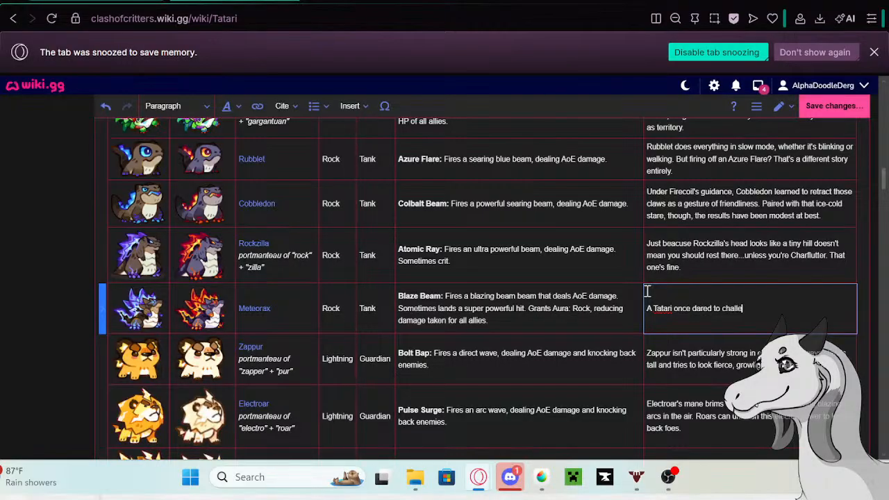
pyautogui.write('nge Meteorax. ')
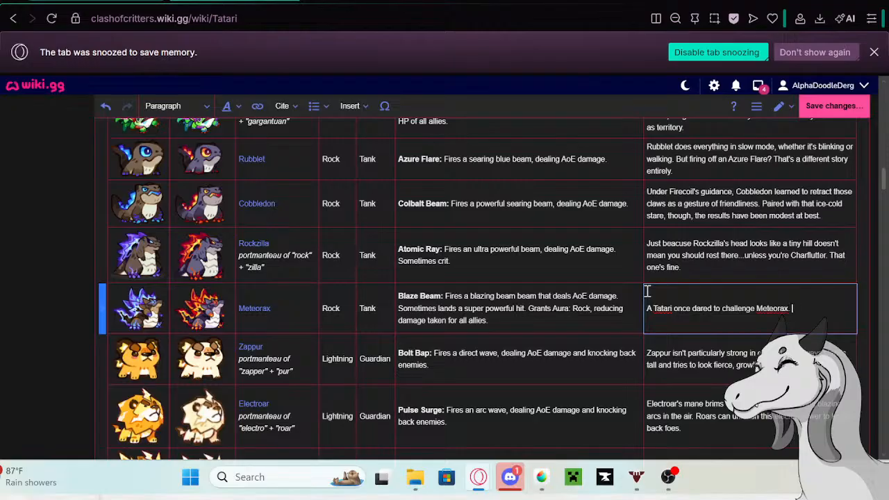
pyautogui.write('But before th')
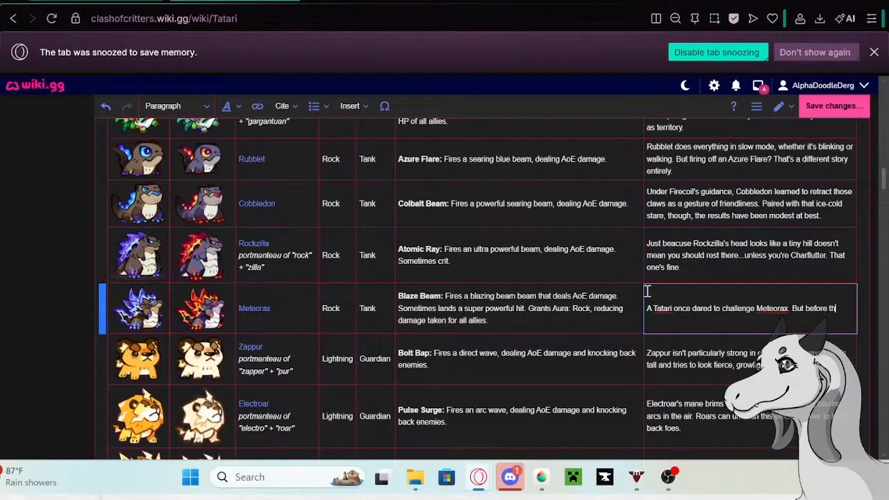
pyautogui.write('e duel eve')
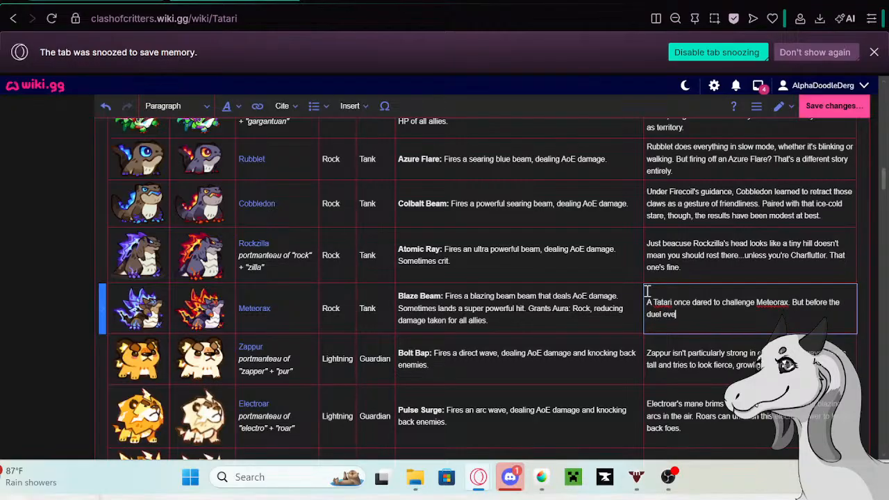
pyautogui.write('n began, Meteorax wanted')
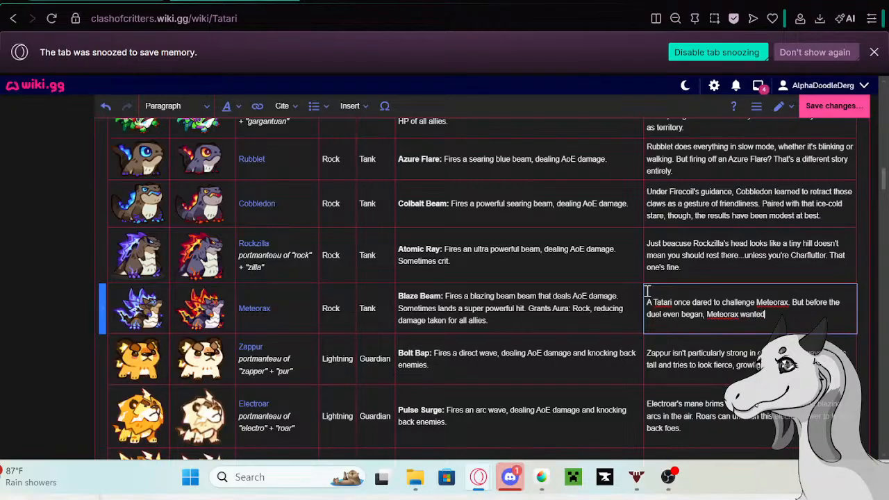
pyautogui.write(' a back scratch to get')
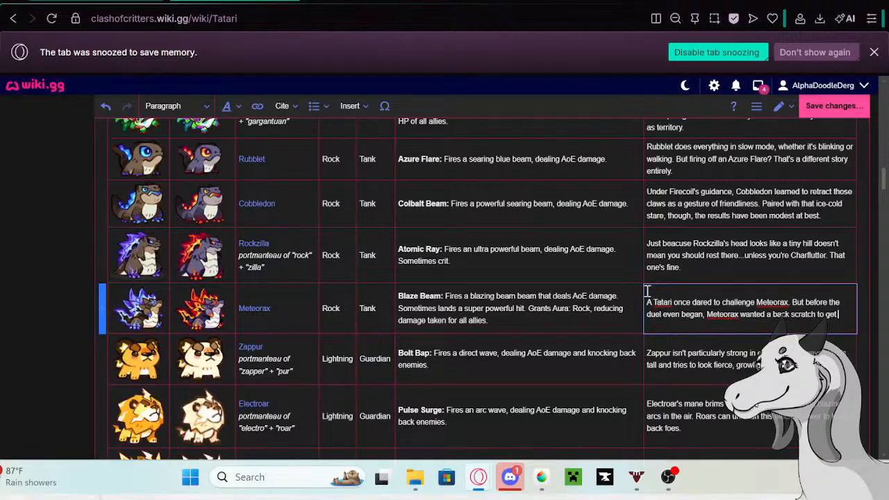
pyautogui.write(' rid of an')
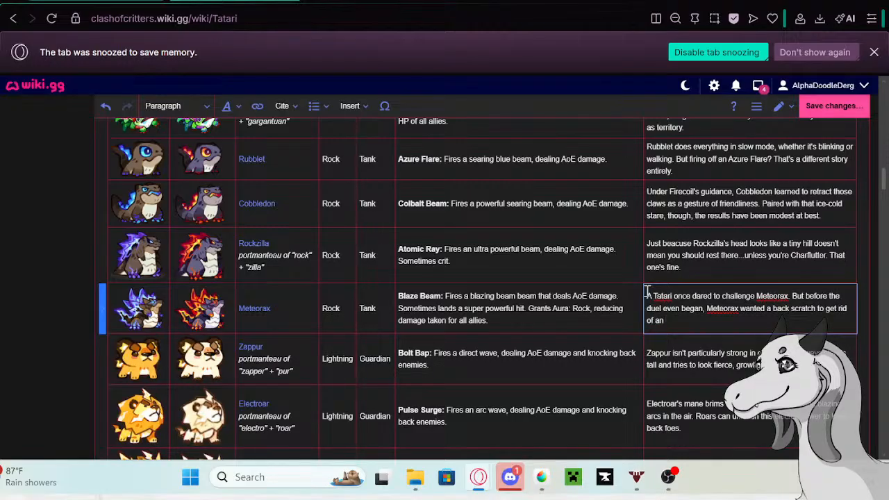
pyautogui.write(' i')
pyautogui.press('BackSpace')
pyautogui.write('itch. One smudge against the c')
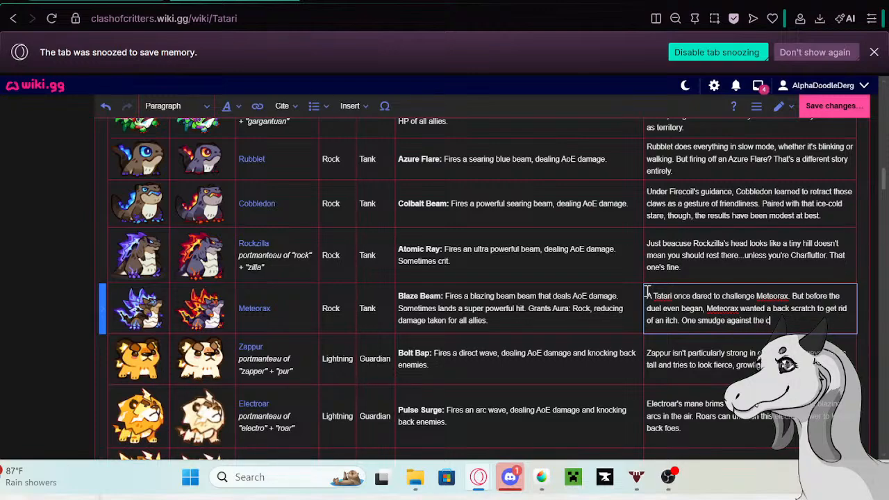
pyautogui.write('liff--just like that')
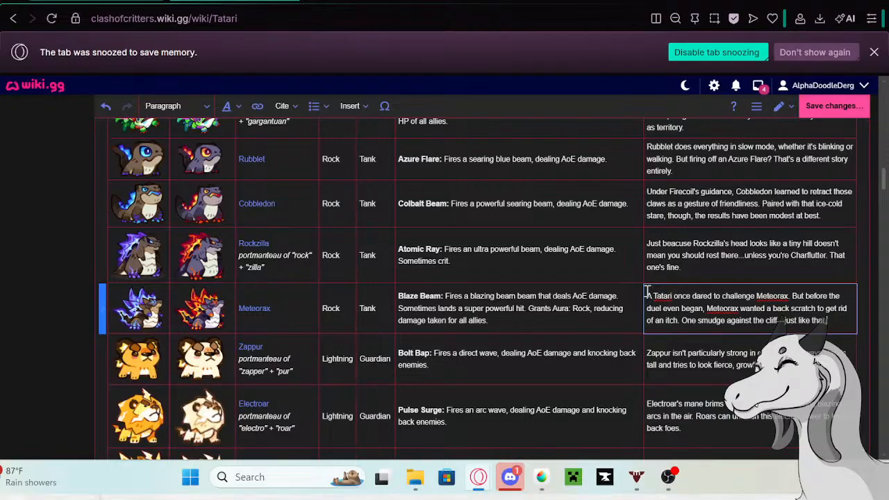
pyautogui.write(', it was over.')
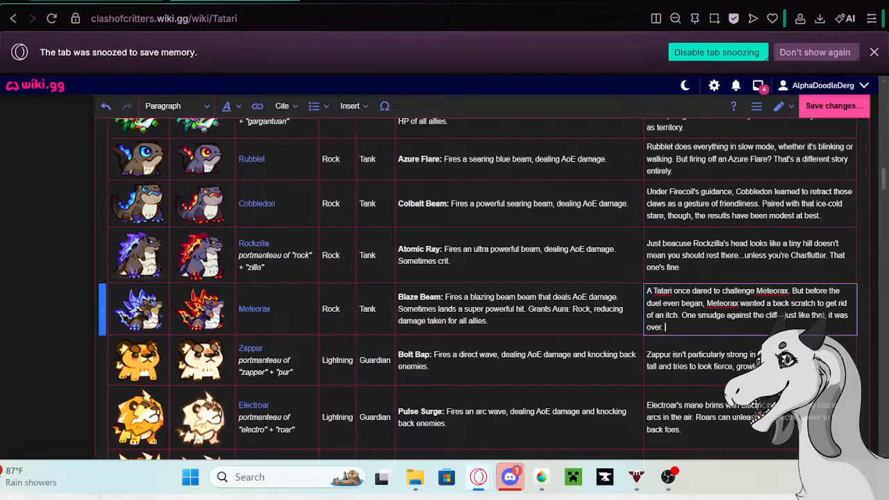
# - Complete Meteorax's description with "One smudge against the cliff--just like that, it was over."
pyautogui.press('Escape')
# - Open Zappur's description cell in the Tatari table for editing
pyautogui.doubleClick(791, 361)
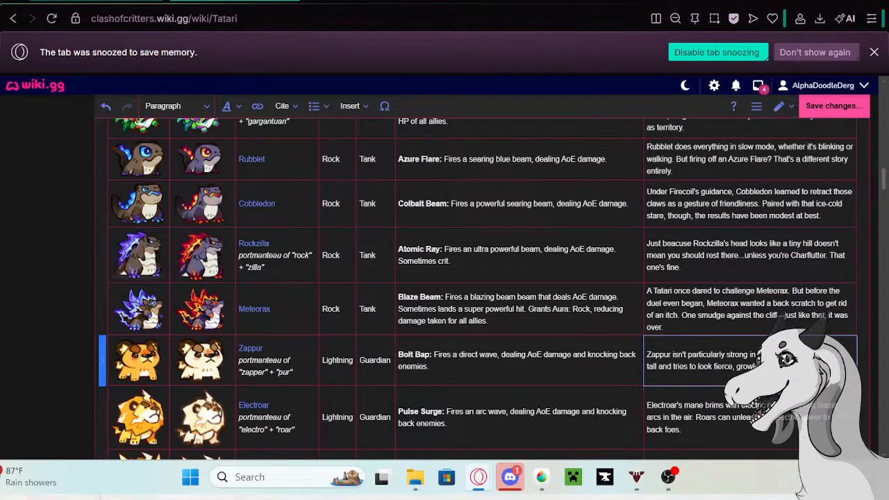
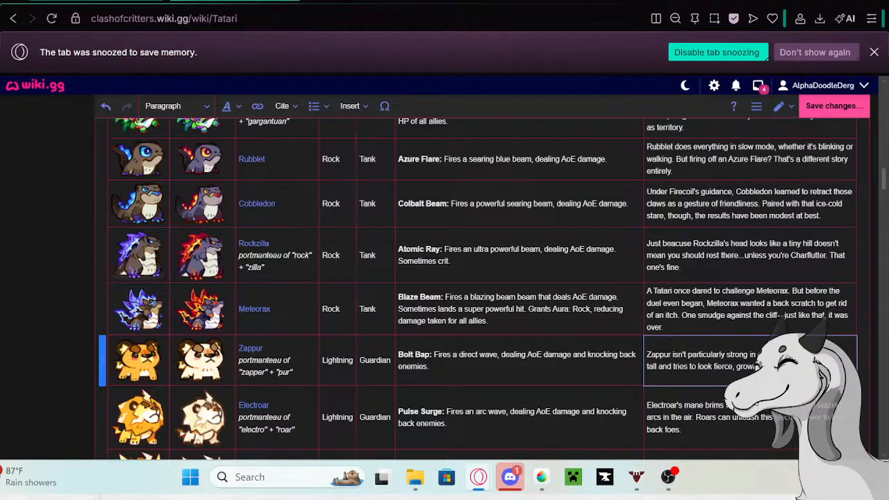
# - Copy Zappur's bio description from the Tatari table and open the linked Zappur page in a new tab
pyautogui.moveTo(814, 368); pyautogui.dragTo(650, 347)
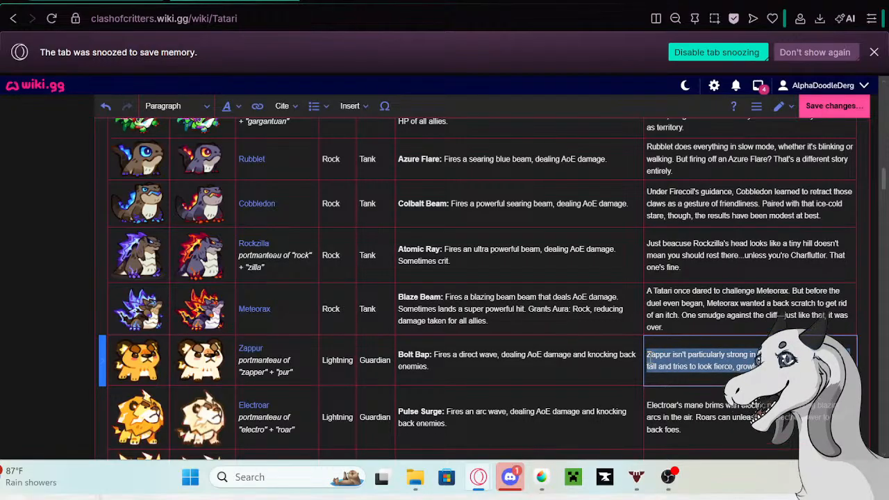
pyautogui.press('Right')
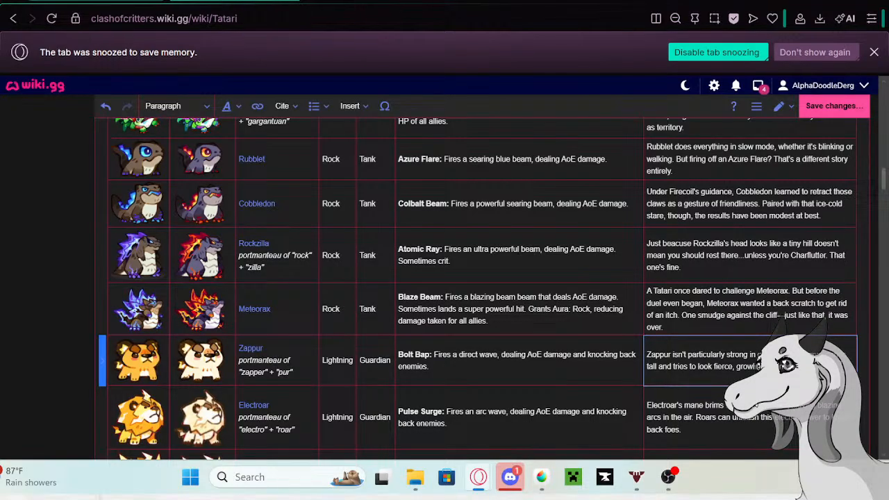
pyautogui.moveTo(800, 367); pyautogui.dragTo(647, 351)
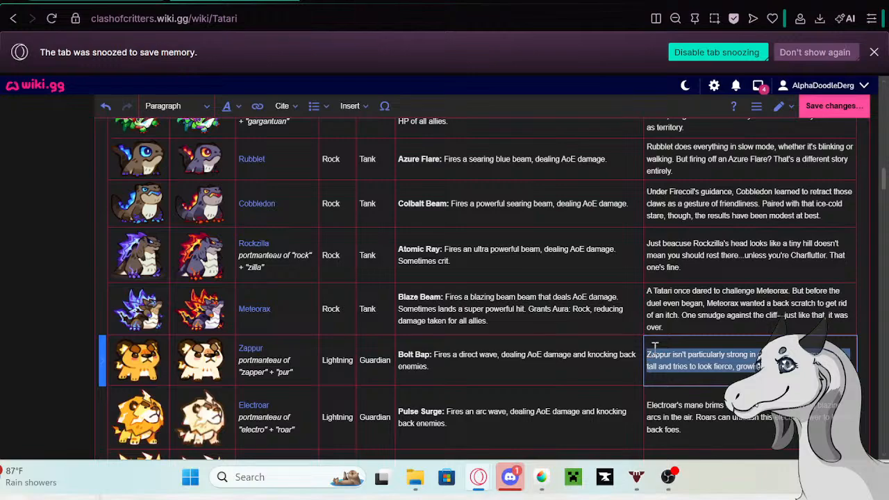
pyautogui.click(252, 350)
pyautogui.click(253, 349)
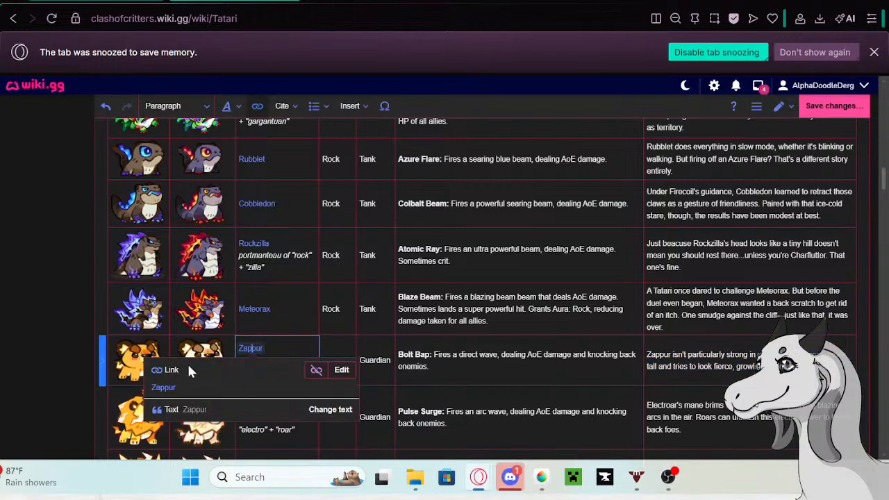
pyautogui.rightClick(167, 394)
pyautogui.click(222, 174)
pyautogui.click(333, 2)
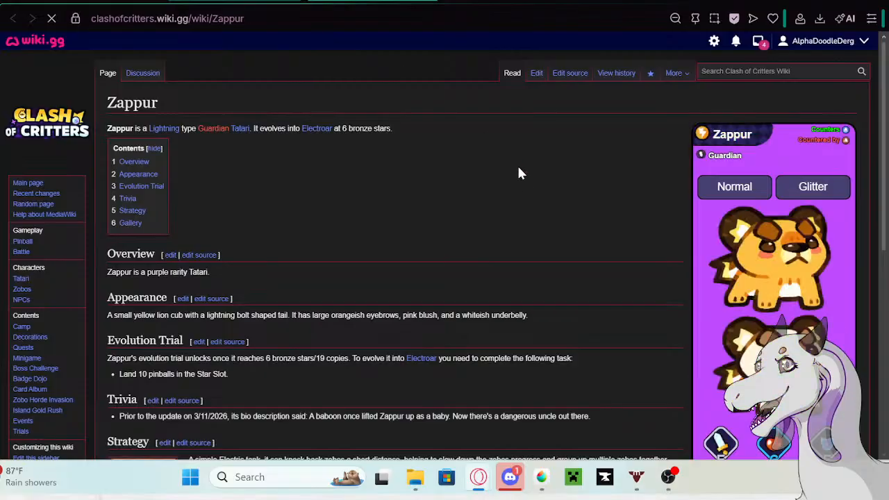
# - Edit the Zappur page and add the copied bio description as a new bullet at the end of Trivia
pyautogui.click(538, 73)
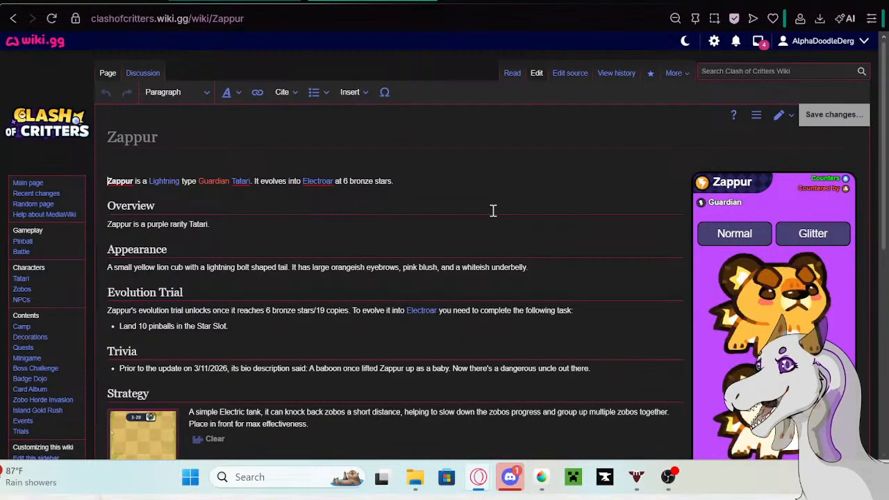
pyautogui.click(607, 365)
pyautogui.press('Return')
pyautogui.write("Zappur isn't particularly strong in combat, yet always stands tall and tries to look fierce, growling at enemies adorably!")
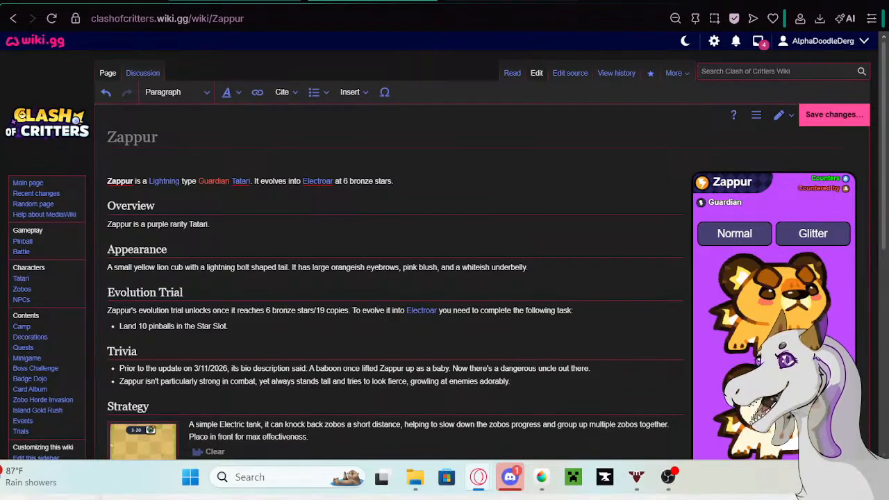
# - Copy "Prior to the update on 5/13/26 its bio description said:" from the Google search tab and insert it before Zappur's new Trivia bullet
pyautogui.click(260, 2)
pyautogui.rightClick(180, 105)
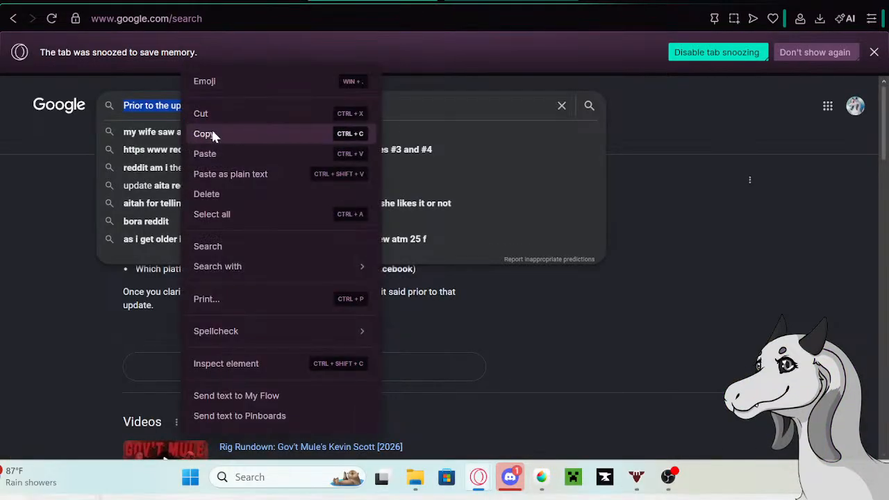
pyautogui.click(211, 129)
pyautogui.click(224, 2)
pyautogui.click(122, 383)
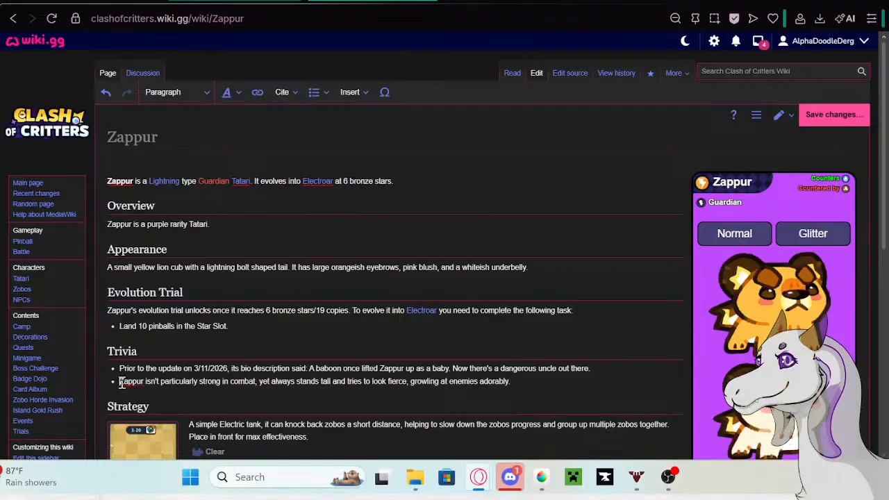
pyautogui.hotkey('ctrl', 'v')
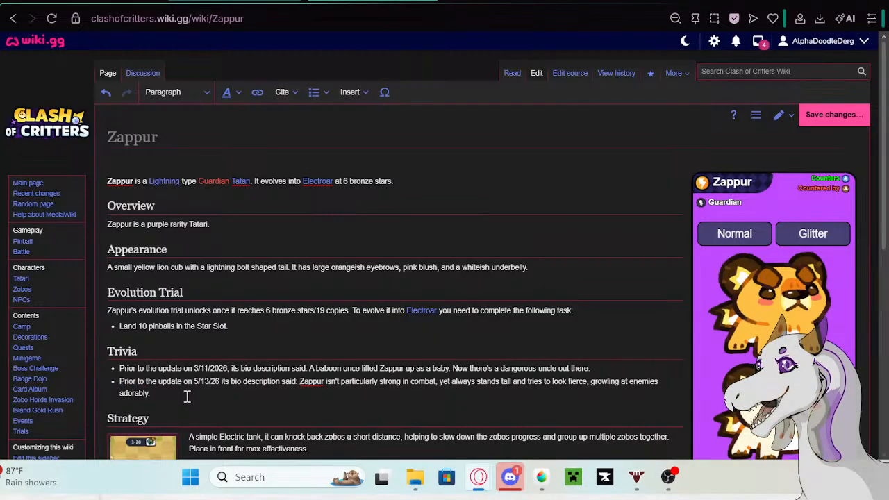
# - Save the changes to the Zappur page without an edit summary
pyautogui.click(187, 393)
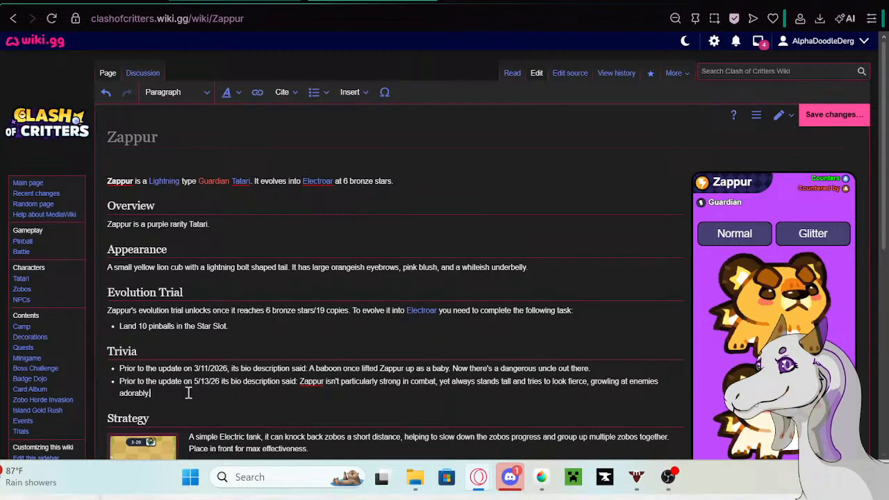
pyautogui.click(833, 118)
pyautogui.click(532, 159)
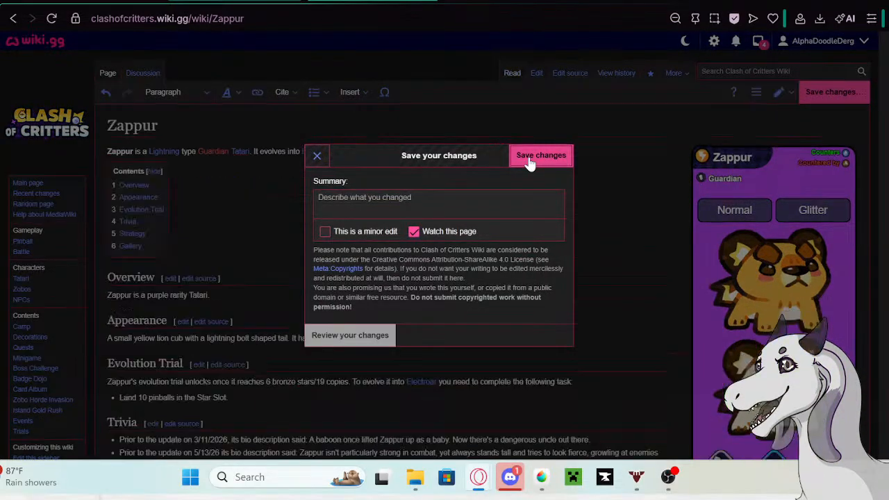
# - Replace Zappur's bio description in the Tatari table with "Zappur always tries to look tough"
pyautogui.click(62, 0)
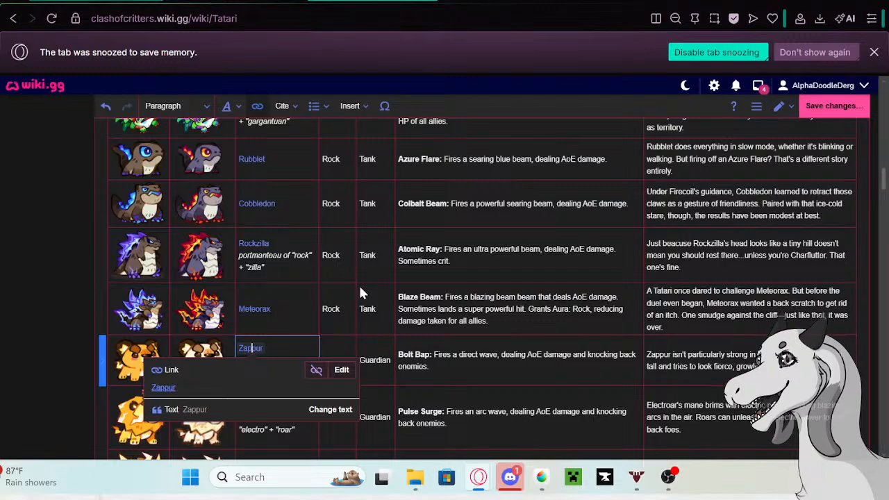
pyautogui.doubleClick(742, 370)
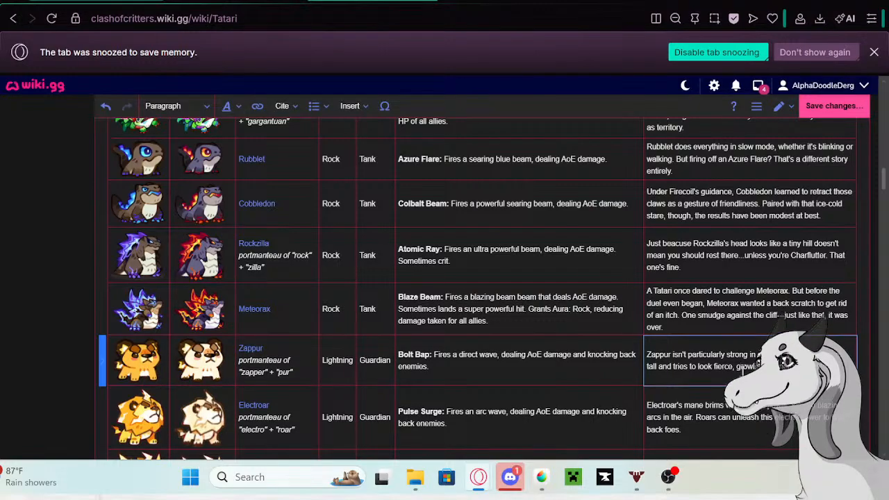
pyautogui.moveTo(757, 367); pyautogui.dragTo(640, 364)
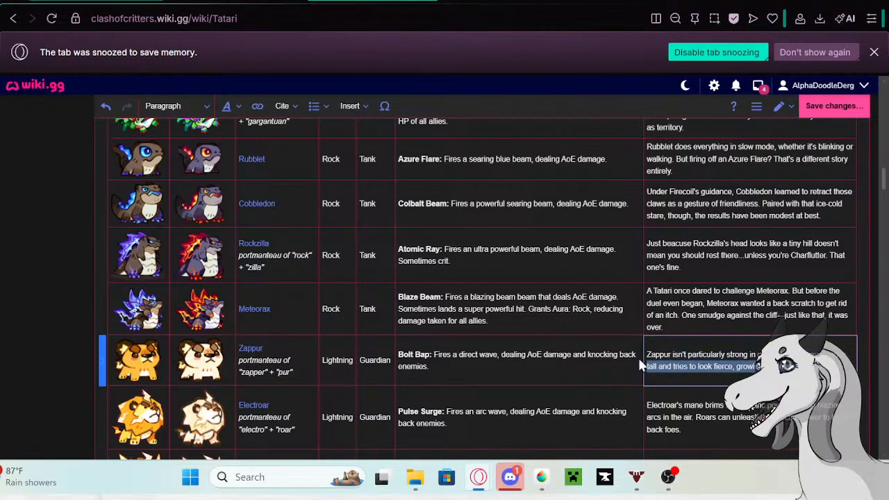
pyautogui.hotkey('ctrl', 'a')
pyautogui.press('BackSpace')
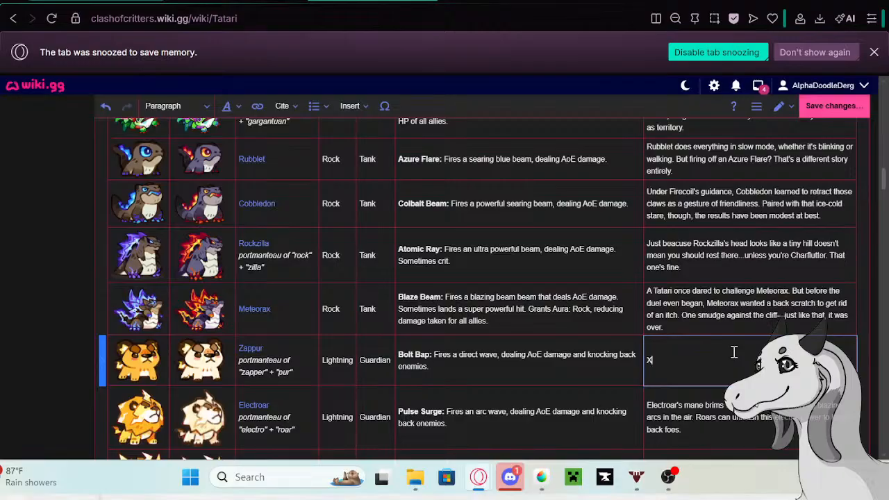
pyautogui.press('BackSpace')
pyautogui.write('Zappur always')
pyautogui.write('tries to look tough')
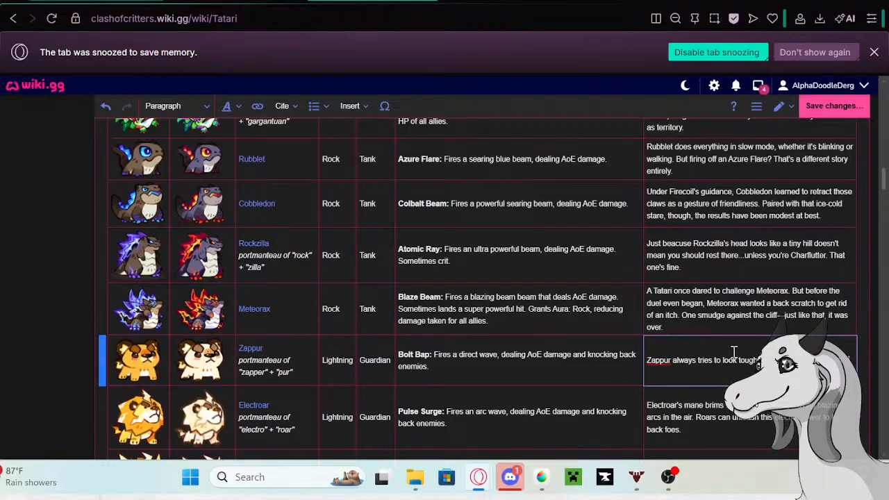
# - Continue Zappur's bio in the table with "Once spent an entire afternoon practicing the most ferocious roar"
pyautogui.write('ternoon prac')
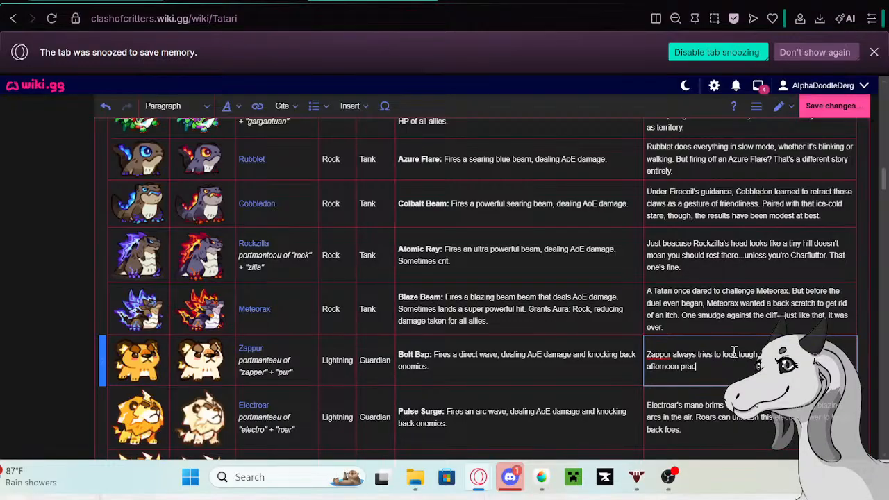
pyautogui.write('ticing the most ferocious roar')
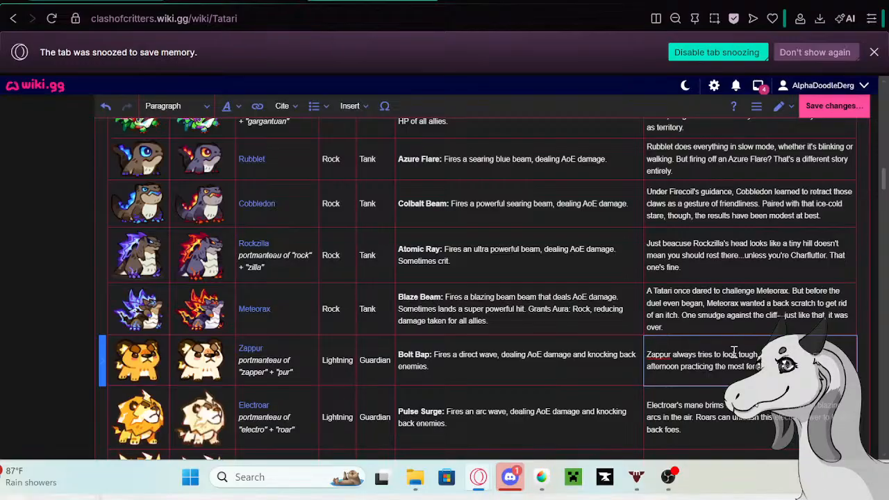
# - Finish Zappur's bio in the table with "possible, only to get handed a piece of candy with a passing "Awwww.""
pyautogui.write('get handed')
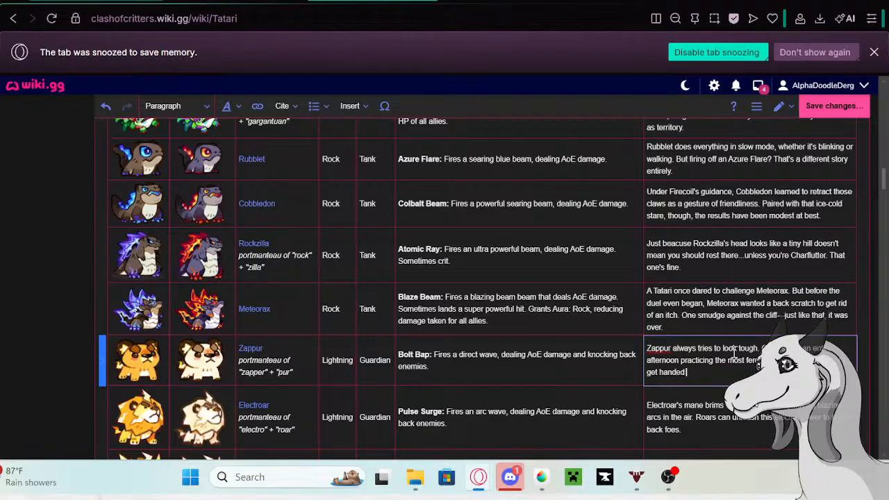
pyautogui.write(' a p')
pyautogui.write('iece of c')
pyautogui.write('andy wit')
pyautogui.write('h')
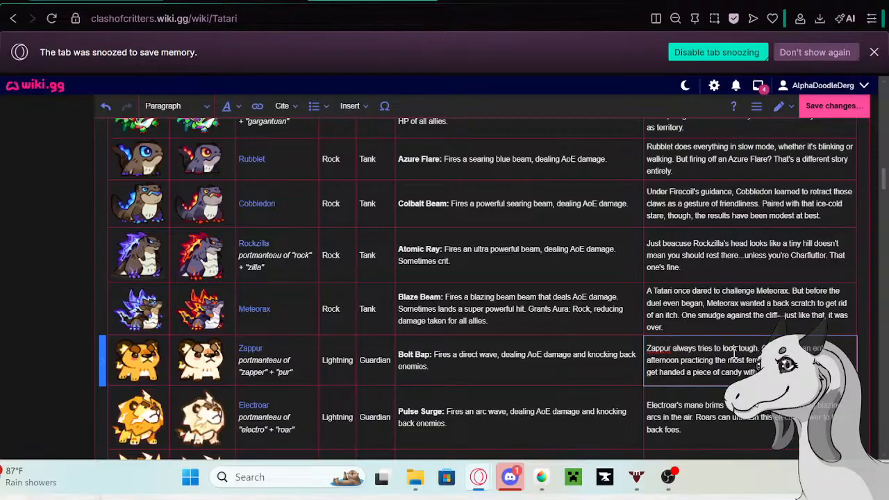
# - Copy Electroar's bio description from the Tatari table and open the linked Electroar page in a new tab
pyautogui.scroll(-1, 735, 352)
pyautogui.click(668, 353)
pyautogui.doubleClick(671, 356)
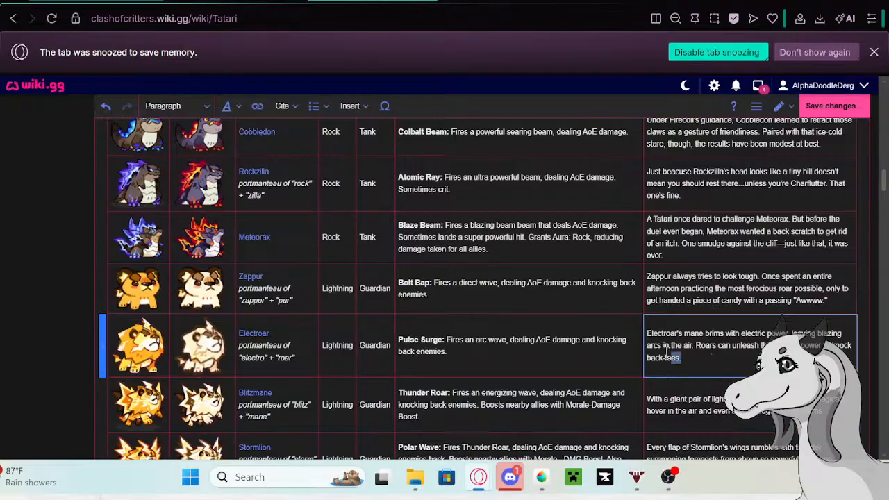
pyautogui.tripleClick(668, 353)
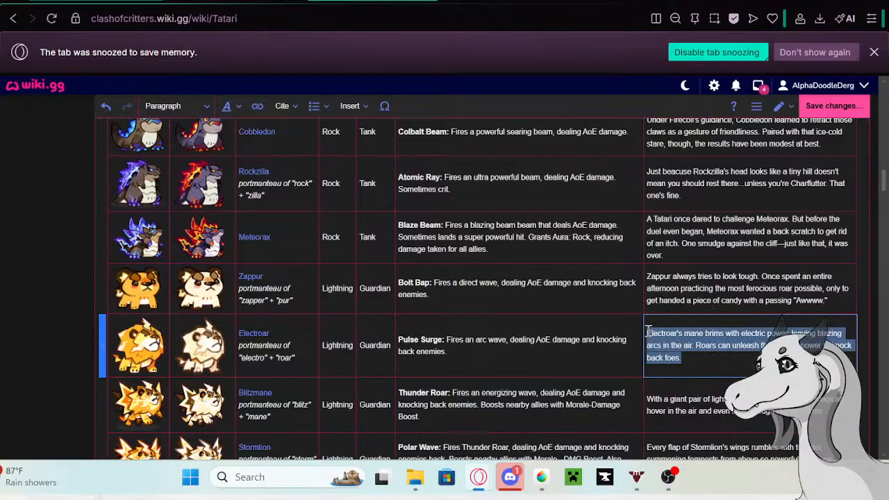
pyautogui.click(260, 336)
pyautogui.rightClick(180, 366)
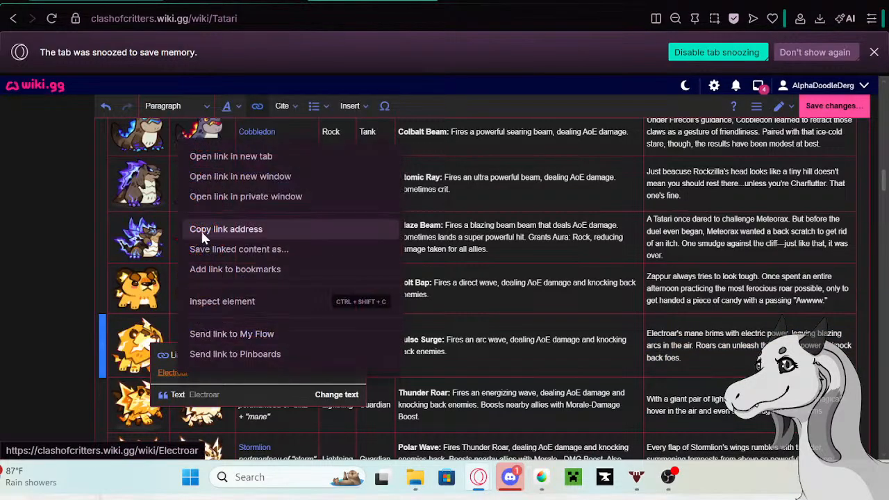
pyautogui.click(204, 158)
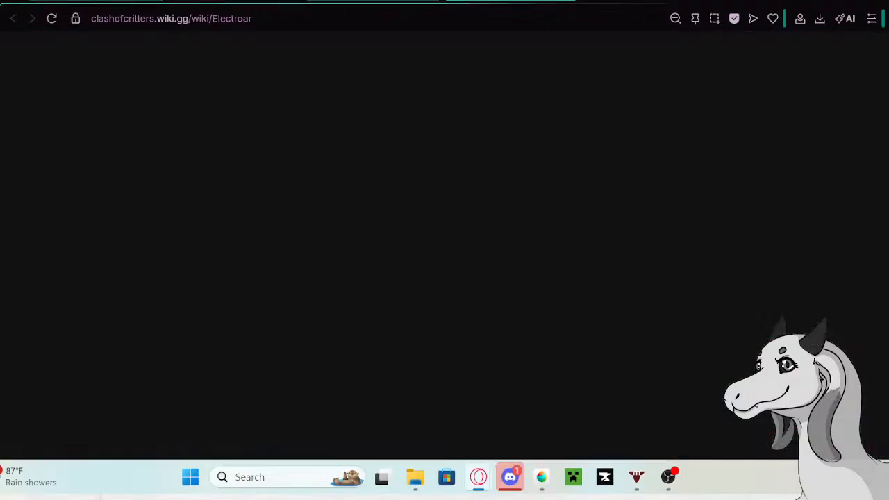
# - Edit the Electroar page and add the copied bio description as a new bullet at the end of Trivia
pyautogui.scroll(-2, 417, 284)
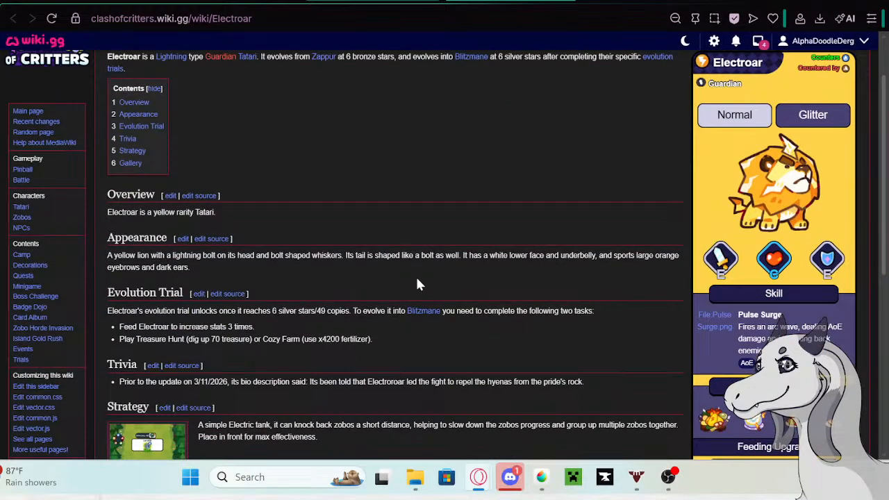
pyautogui.scroll(-2, 417, 284)
pyautogui.scroll(3, 569, 144)
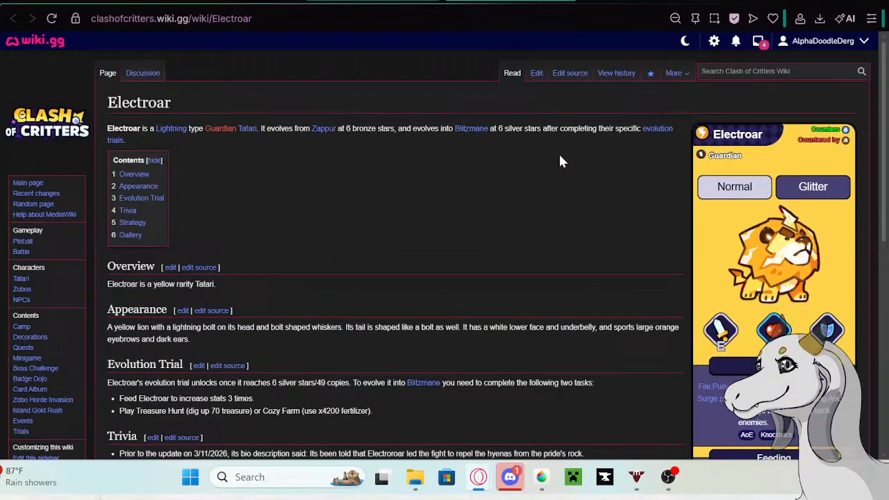
pyautogui.click(535, 75)
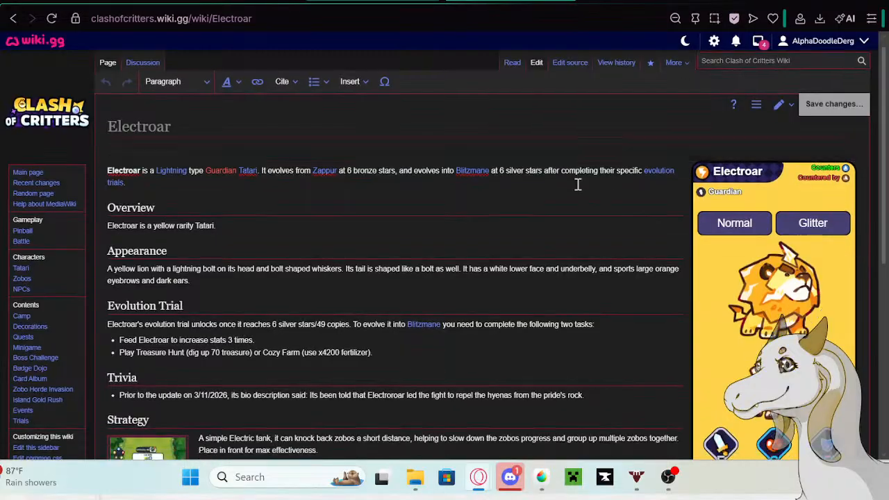
pyautogui.scroll(-4, 574, 281)
pyautogui.click(607, 250)
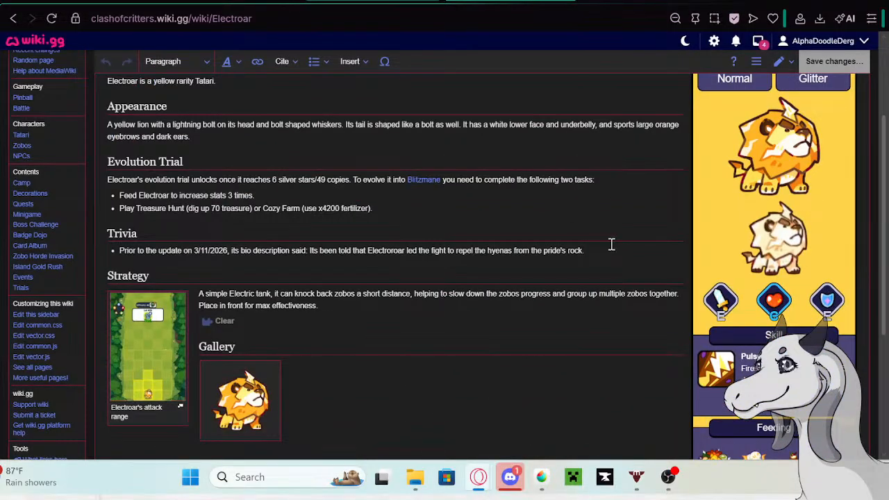
pyautogui.press('Return')
pyautogui.write("Electroar's mane brims with electric power, leaving blazing arcs in the air. Roars can unleash this electric power to knock back foes.")
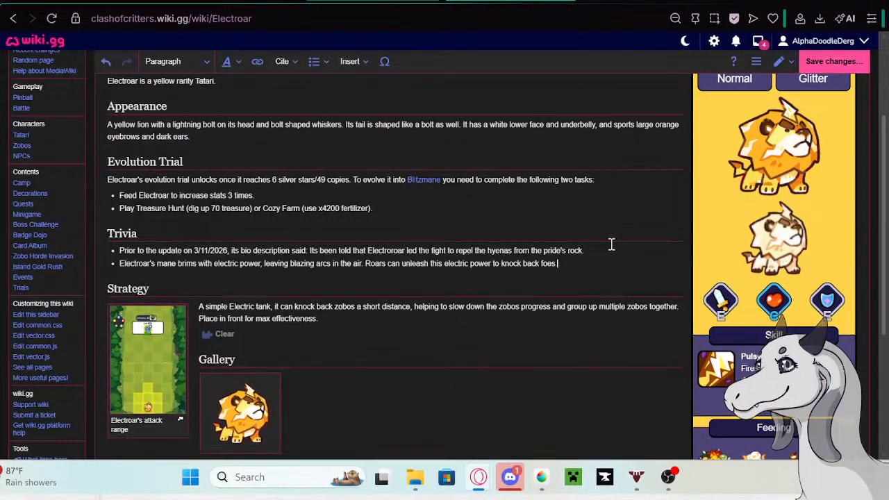
# - Copy "Prior to the update on 5/13/26 its bio description said:" from the Google search tab and insert it before Electroar's new Trivia bullet
pyautogui.click(639, 2)
pyautogui.rightClick(214, 103)
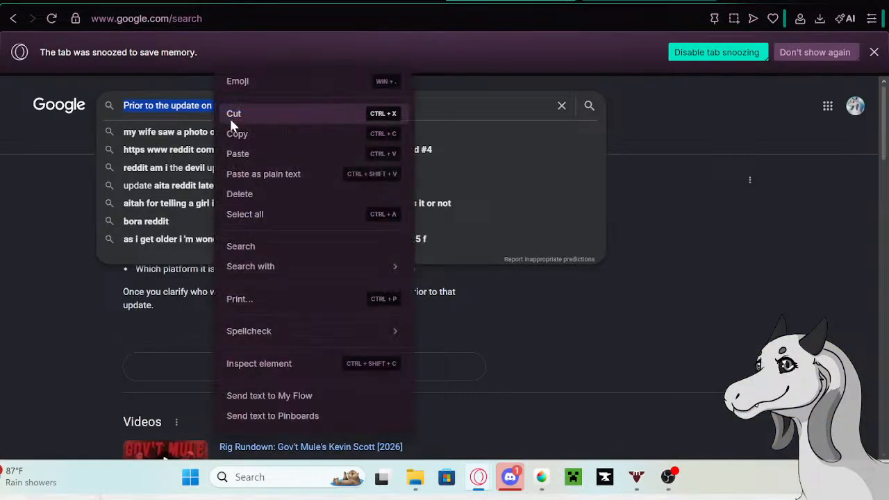
pyautogui.click(237, 133)
pyautogui.click(250, 2)
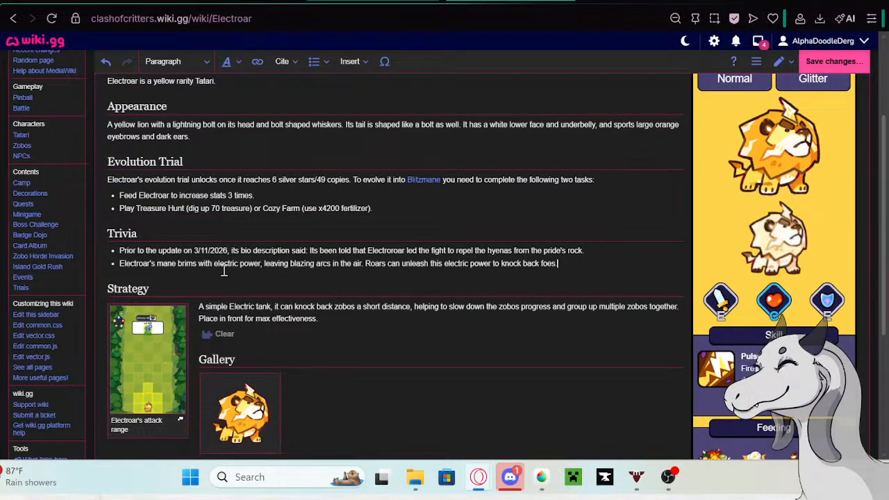
pyautogui.click(120, 264)
pyautogui.write('Prior to the update on 5/13/26 its bio description said')
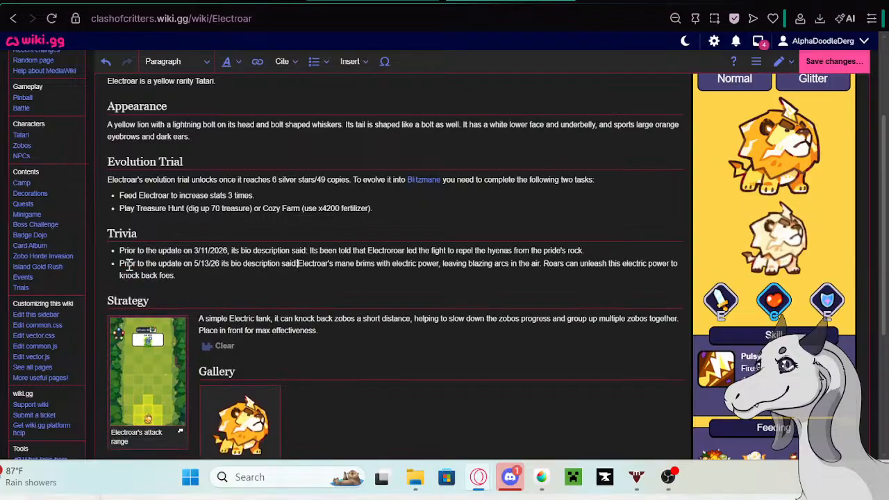
pyautogui.write(':')
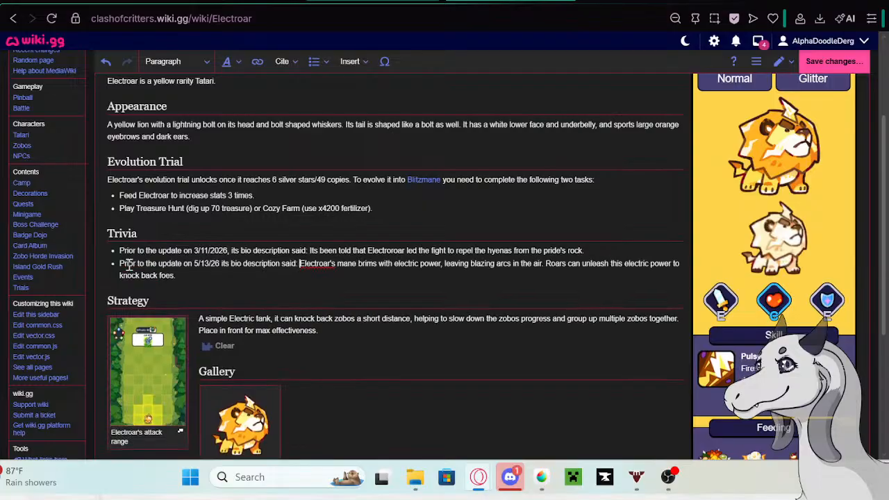
# - Save the edited Electroar page without an edit summary and return to the Tatari page that is open for editing
pyautogui.click(858, 63)
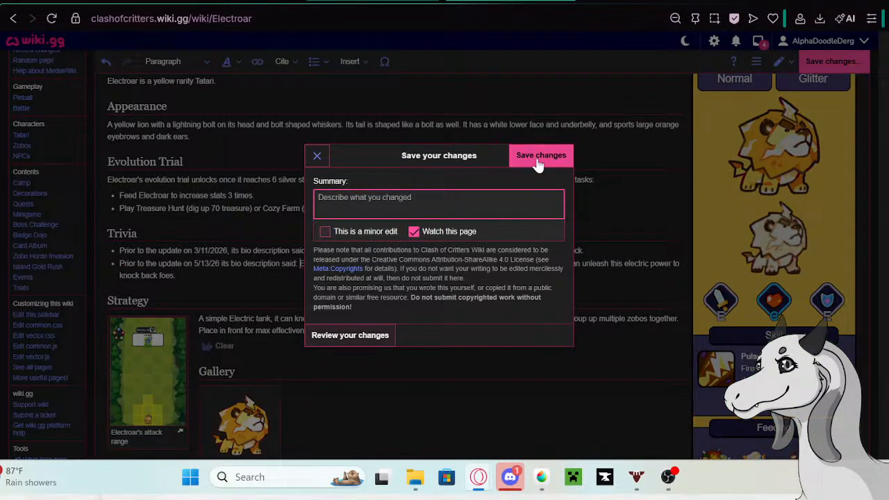
pyautogui.click(537, 159)
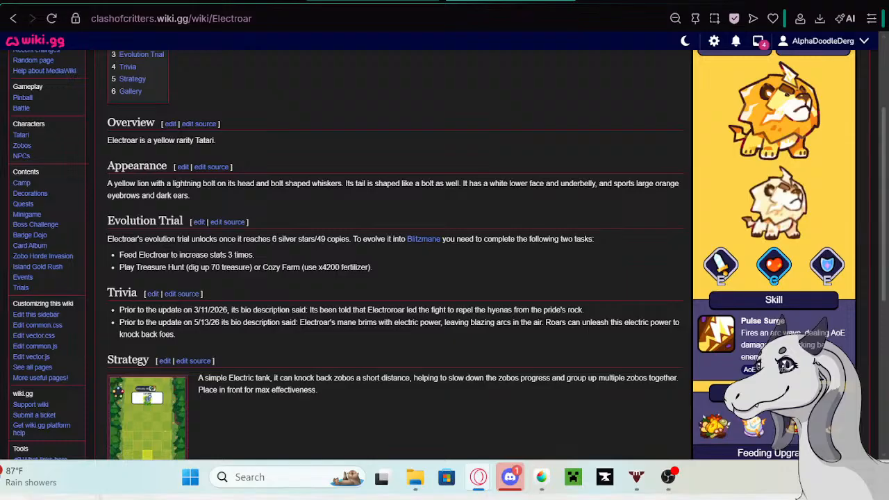
pyautogui.click(243, 0)
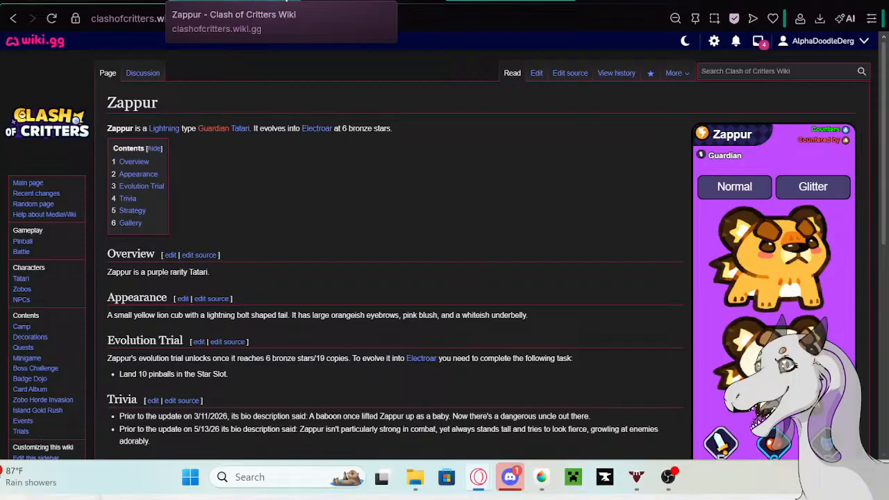
pyautogui.click(326, 0)
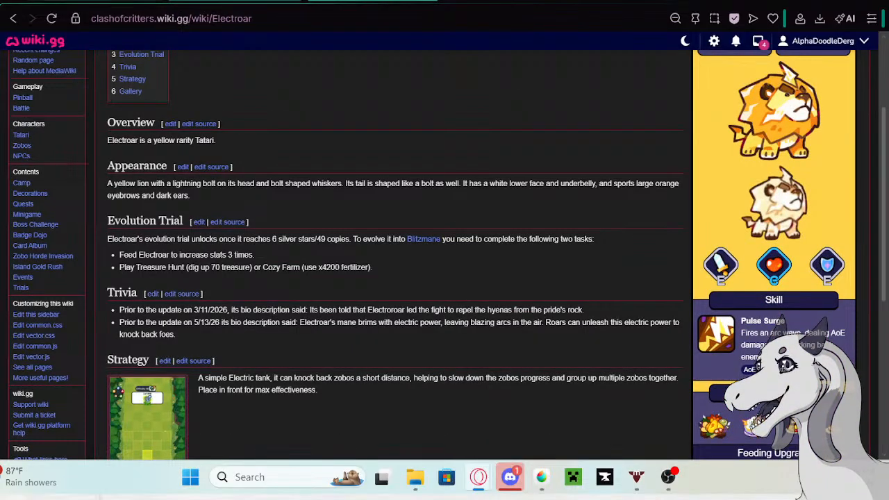
pyautogui.click(97, 2)
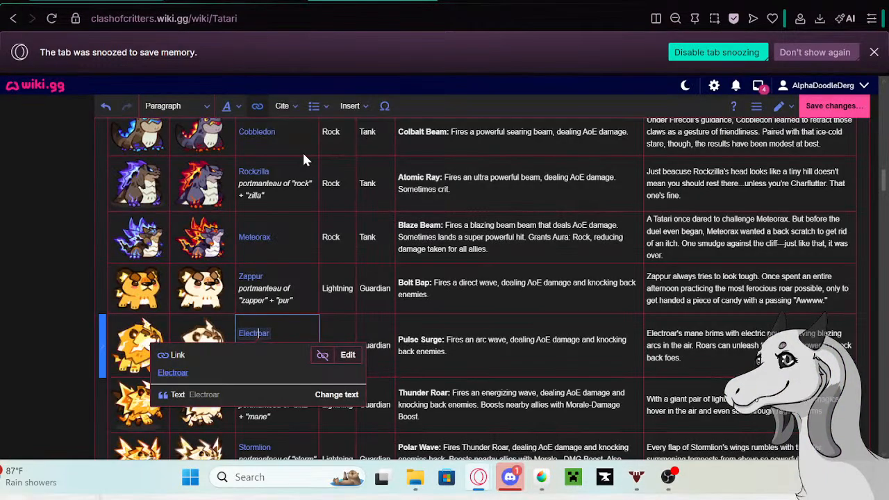
# - Replace Electroar's old bio in the Tatari table with "Electroroar simply cannot understand why Zapooch struggles to control electricity"
pyautogui.click(689, 358)
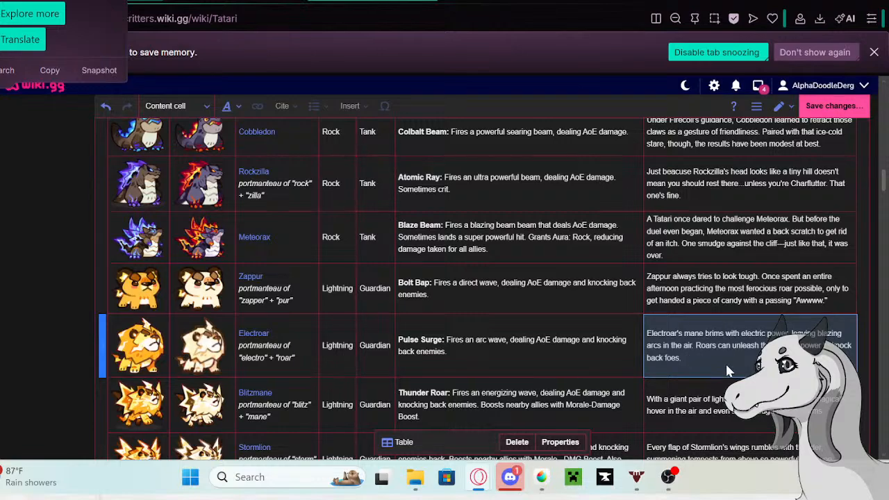
pyautogui.click(706, 353)
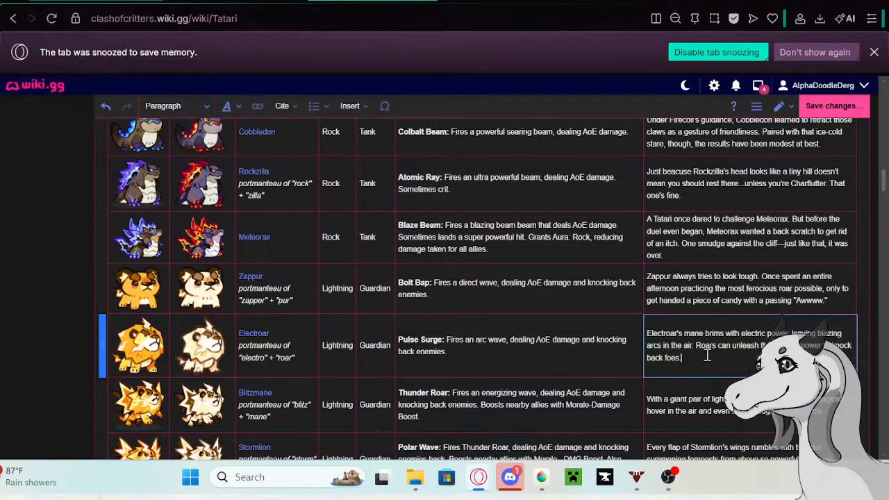
pyautogui.moveTo(682, 354); pyautogui.dragTo(649, 332)
pyautogui.press('BackSpace')
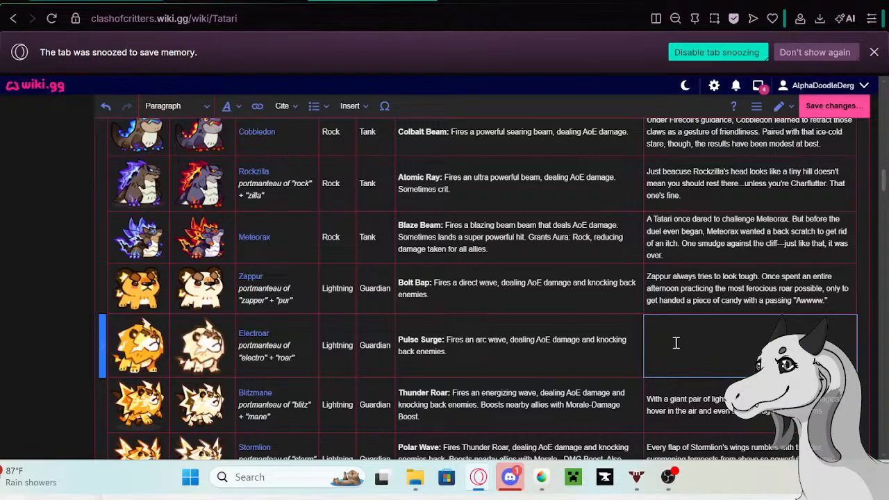
pyautogui.write('Electrorar simply cannot understa')
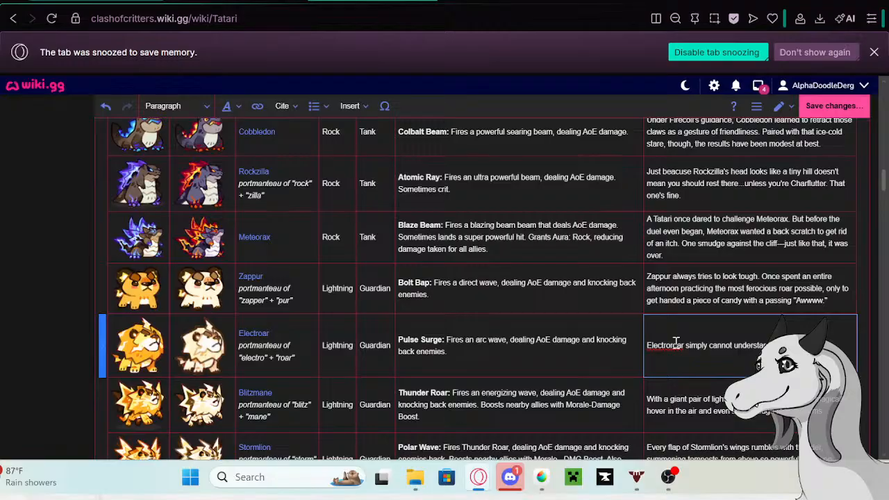
pyautogui.write('pooch')
pyautogui.write(' strang')
pyautogui.write(' t')
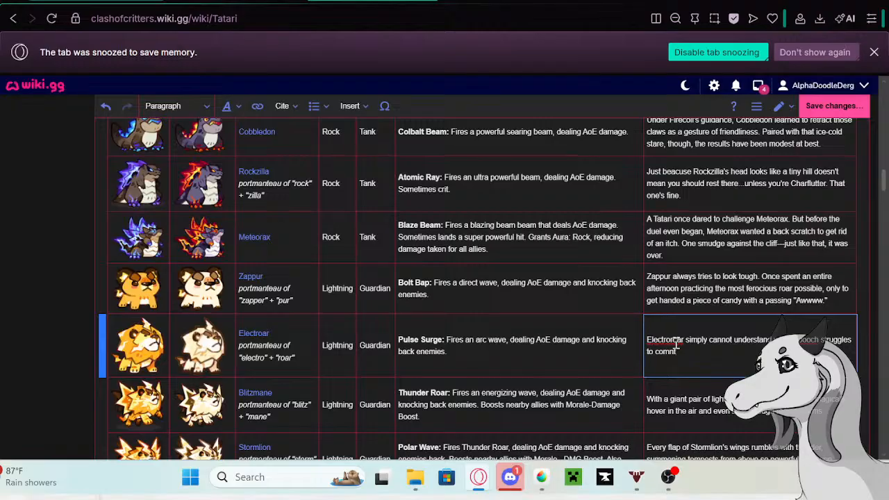
pyautogui.press('BackSpace')
pyautogui.press('BackSpace')
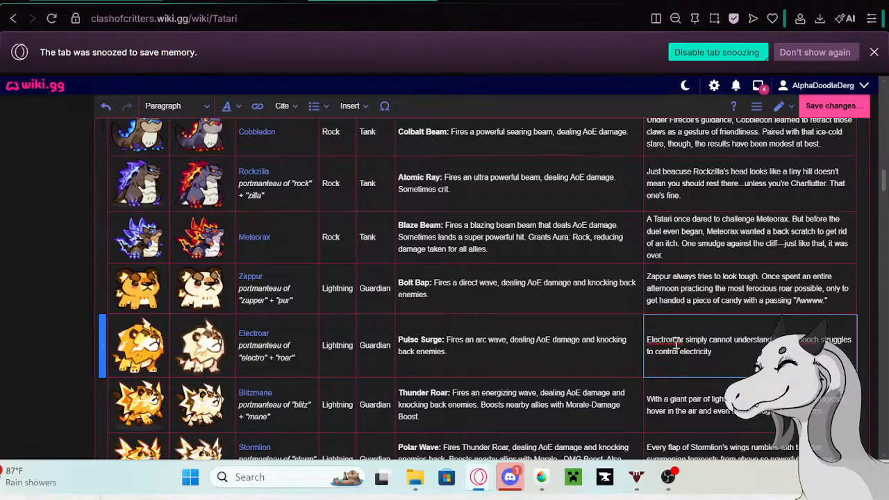
# - Finish Electroar's bio with ". One roar, a casual flick of the mane, and those pesky Zobos are sent flying. Easy."
pyautogui.write('. One ro')
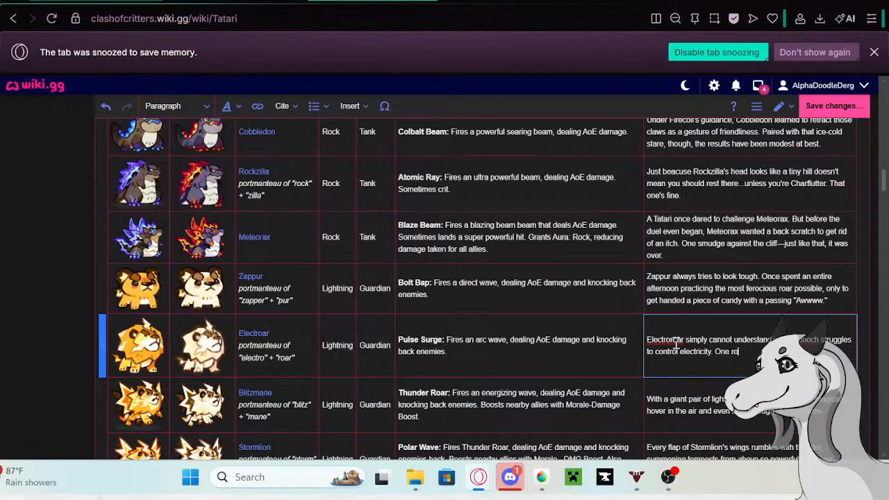
pyautogui.write('ar')
pyautogui.write('d those pesky Zobo')
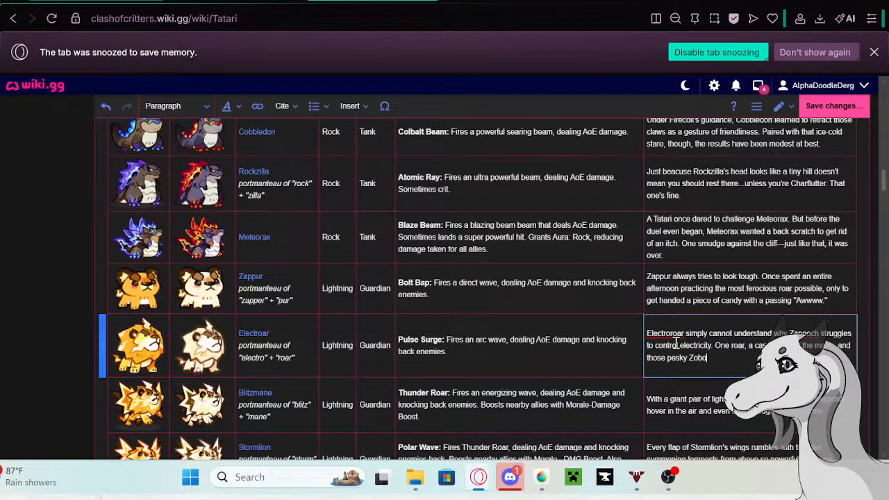
pyautogui.write('s are sent flying')
# - Look through the Tatari table, examining the names, pictures and bio descriptions of the other critters
pyautogui.scroll(3, 378, 304)
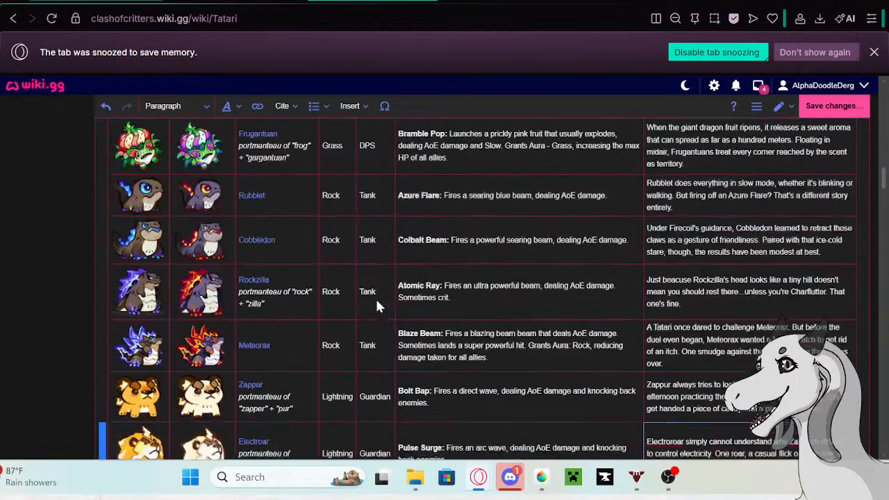
pyautogui.scroll(-20, 262, 288)
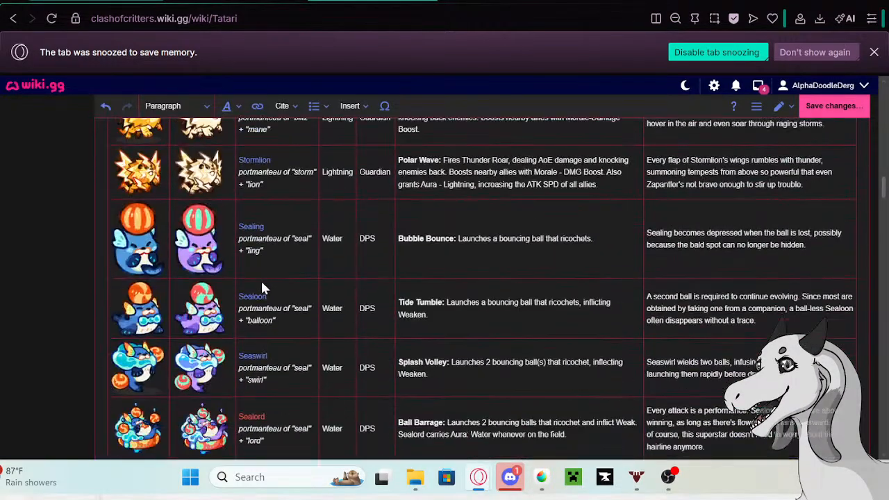
pyautogui.scroll(18, 262, 283)
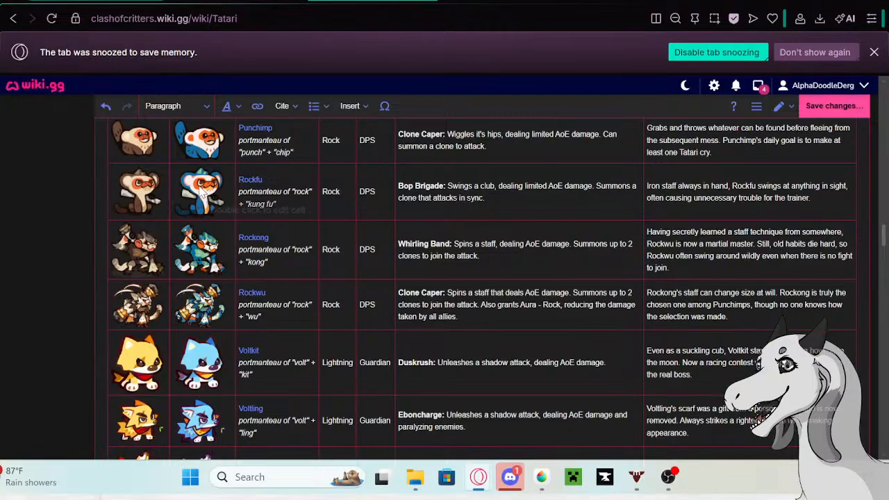
pyautogui.scroll(-10, 246, 212)
pyautogui.scroll(4, 270, 229)
pyautogui.scroll(16, 278, 247)
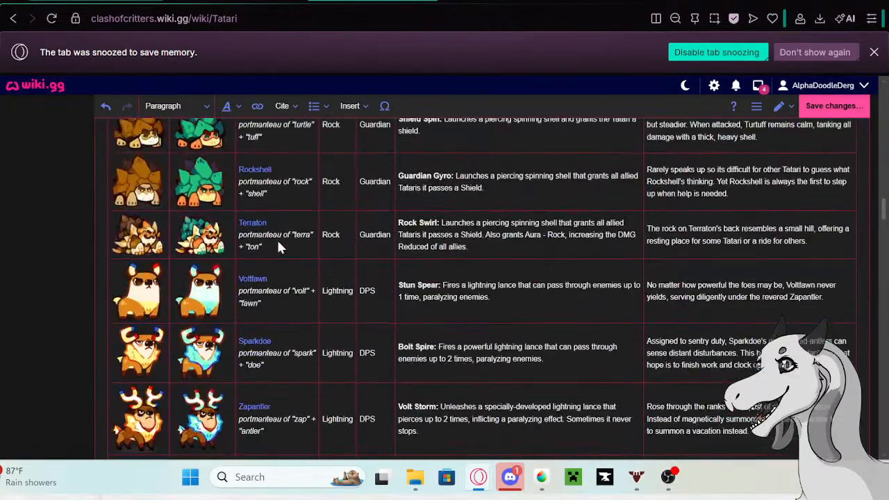
pyautogui.scroll(5, 285, 250)
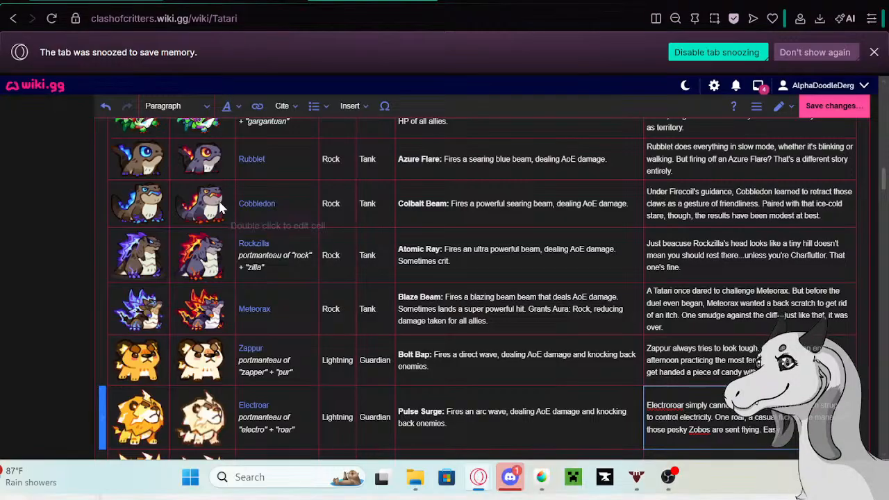
pyautogui.scroll(-3, 253, 257)
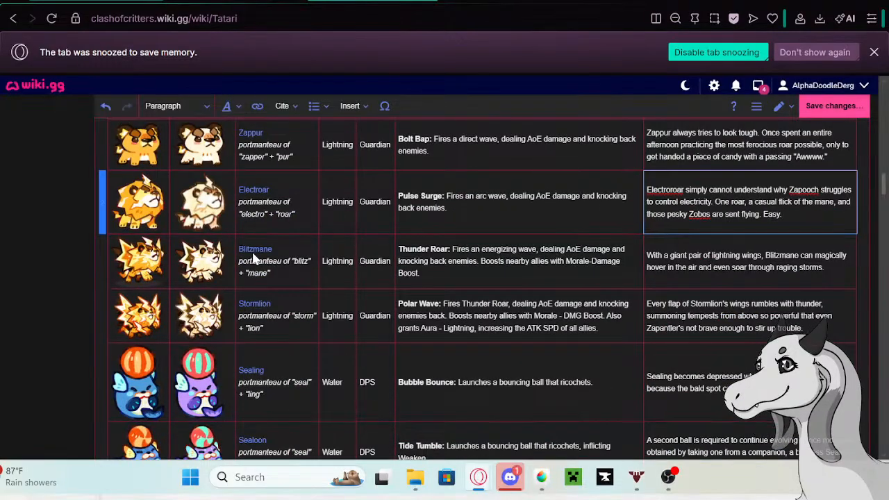
pyautogui.scroll(-8, 268, 269)
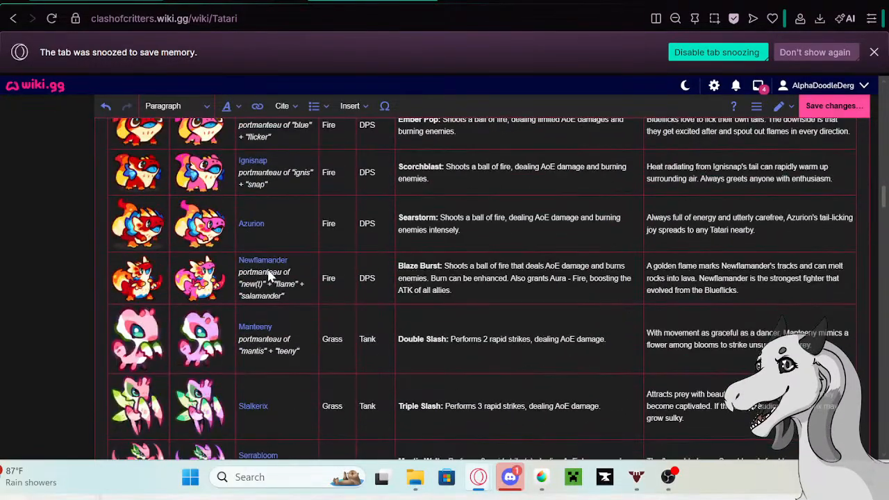
pyautogui.scroll(-8, 268, 271)
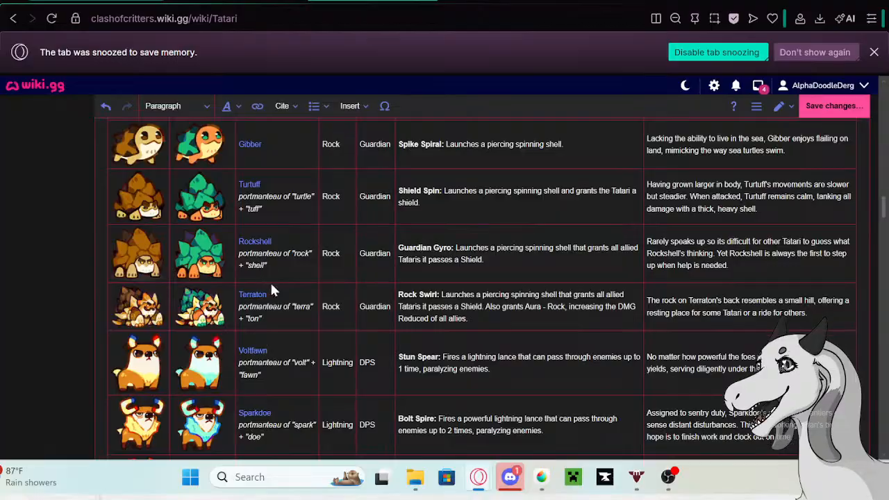
pyautogui.scroll(-8, 318, 215)
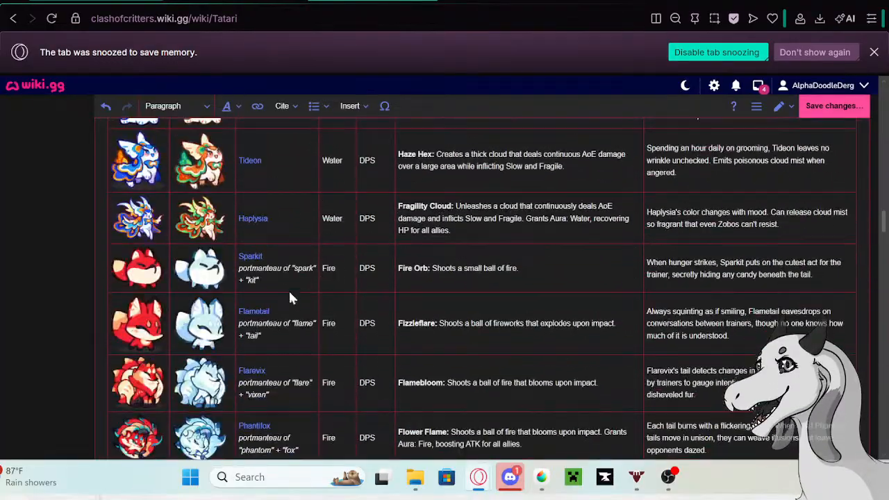
pyautogui.scroll(-7, 290, 296)
pyautogui.scroll(-10, 291, 303)
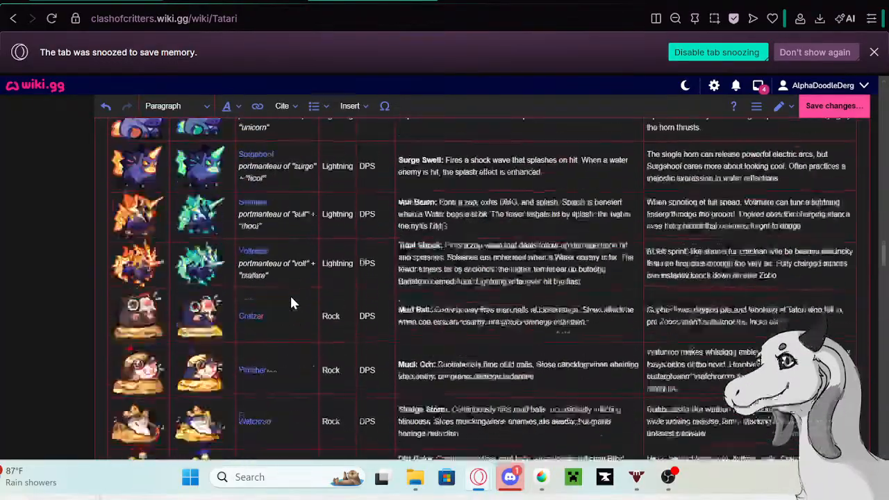
pyautogui.scroll(-12, 291, 302)
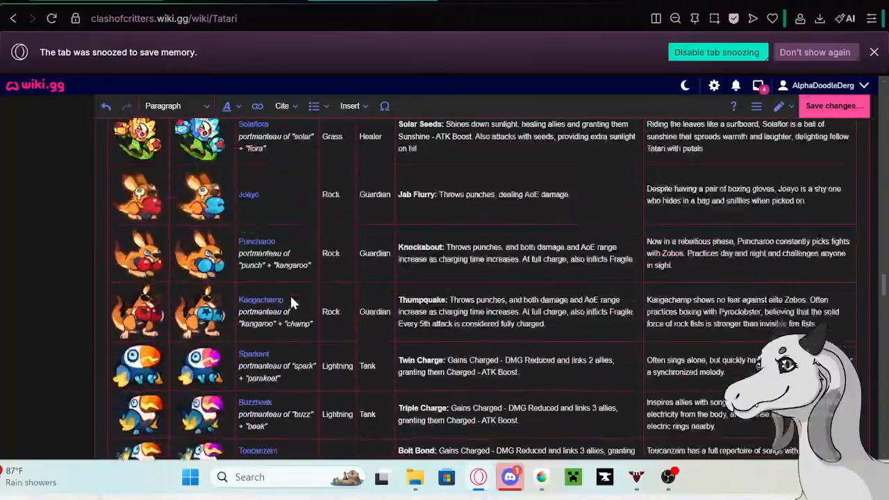
pyautogui.scroll(-12, 291, 303)
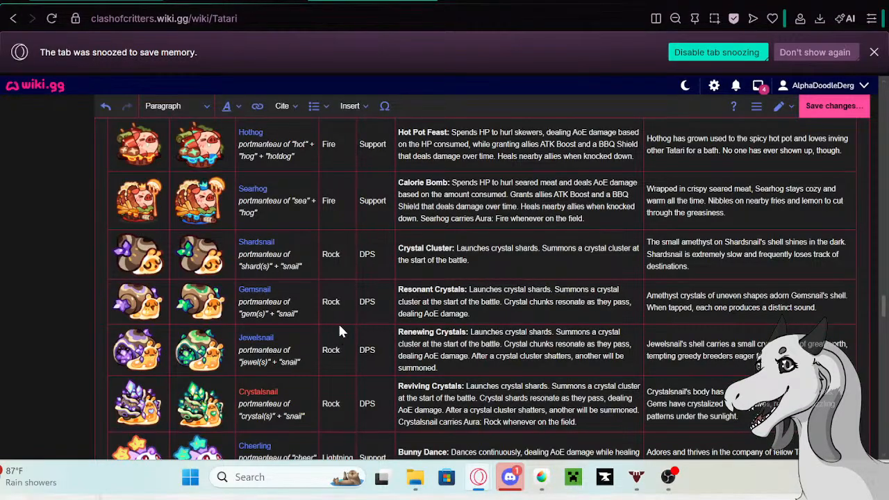
pyautogui.scroll(3, 306, 311)
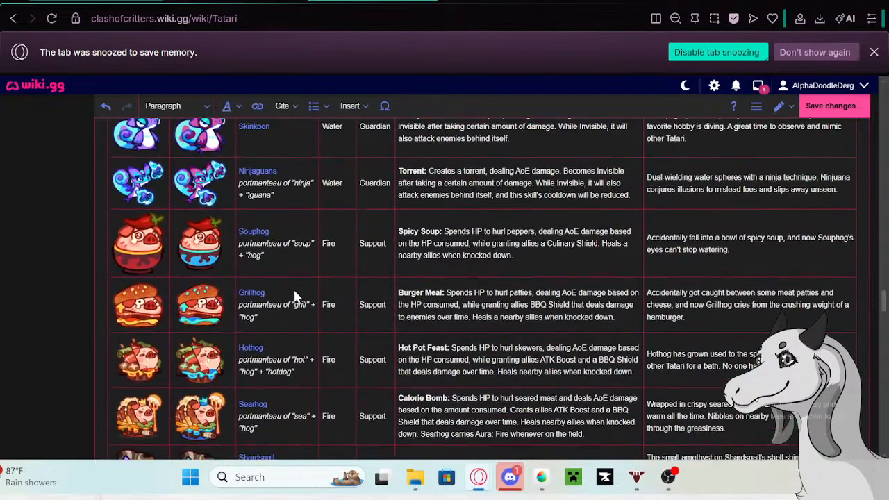
pyautogui.scroll(3, 294, 296)
pyautogui.scroll(-12, 295, 296)
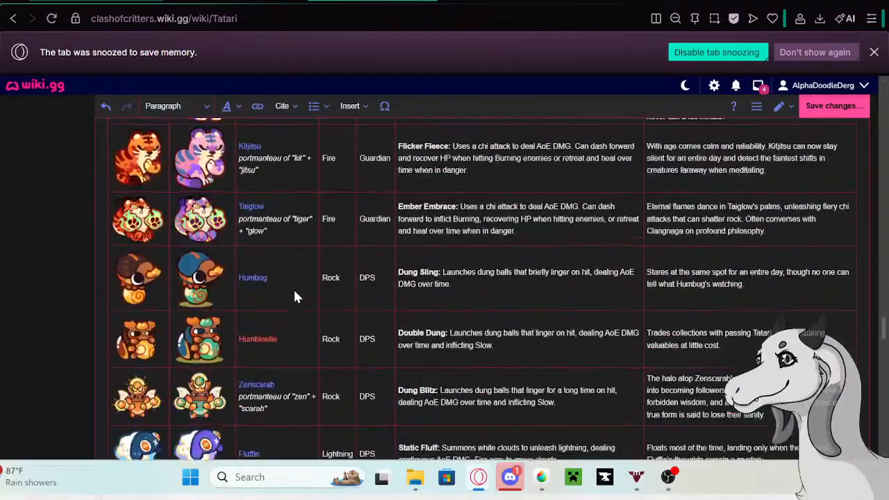
pyautogui.scroll(-15, 294, 296)
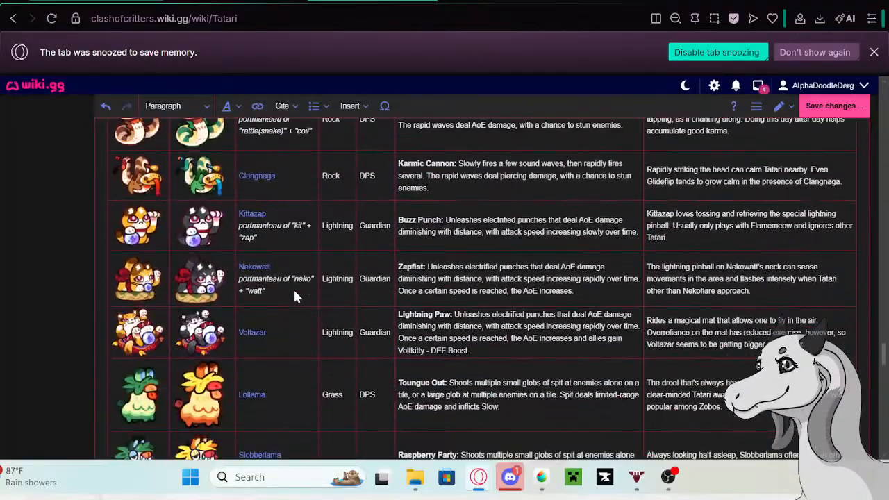
pyautogui.scroll(1, 294, 297)
pyautogui.scroll(2, 276, 283)
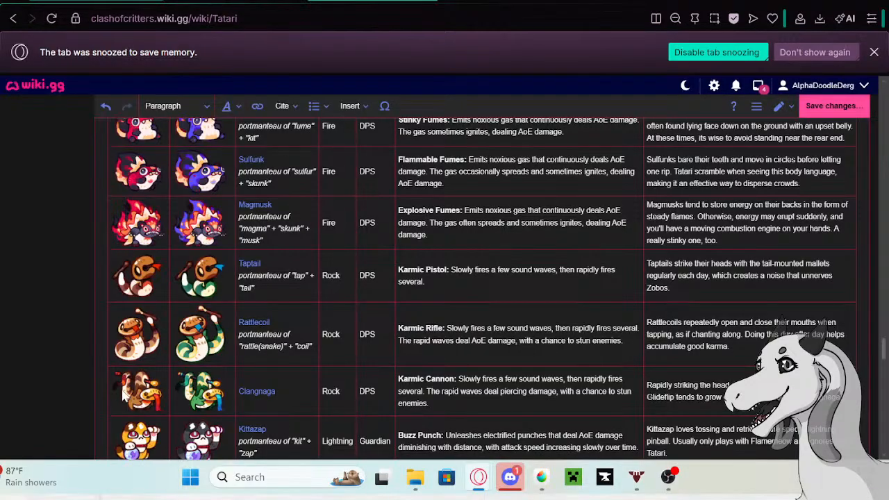
pyautogui.scroll(-15, 144, 401)
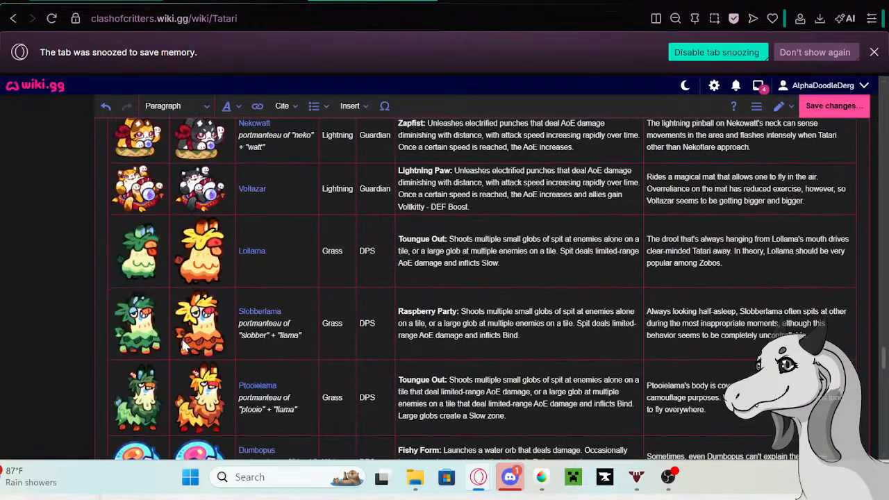
pyautogui.scroll(-8, 207, 334)
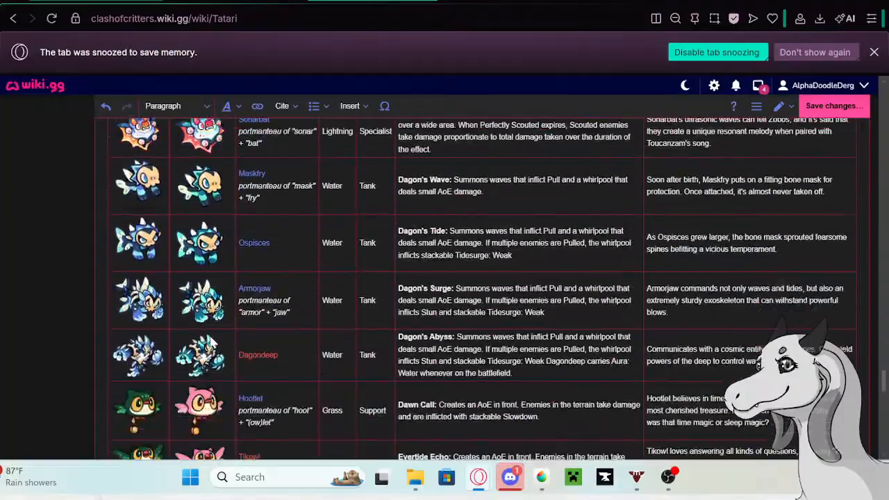
pyautogui.scroll(12, 211, 342)
pyautogui.scroll(-10, 211, 341)
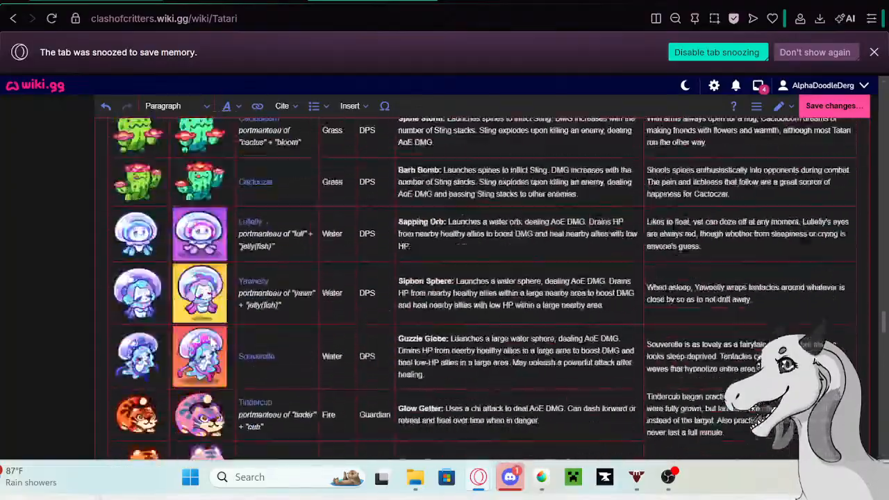
pyautogui.scroll(2, 211, 341)
pyautogui.scroll(15, 211, 341)
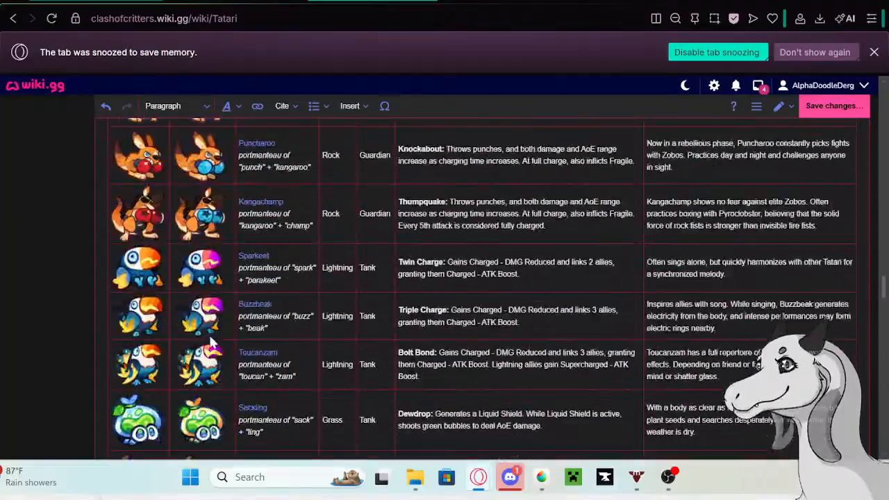
pyautogui.scroll(15, 208, 332)
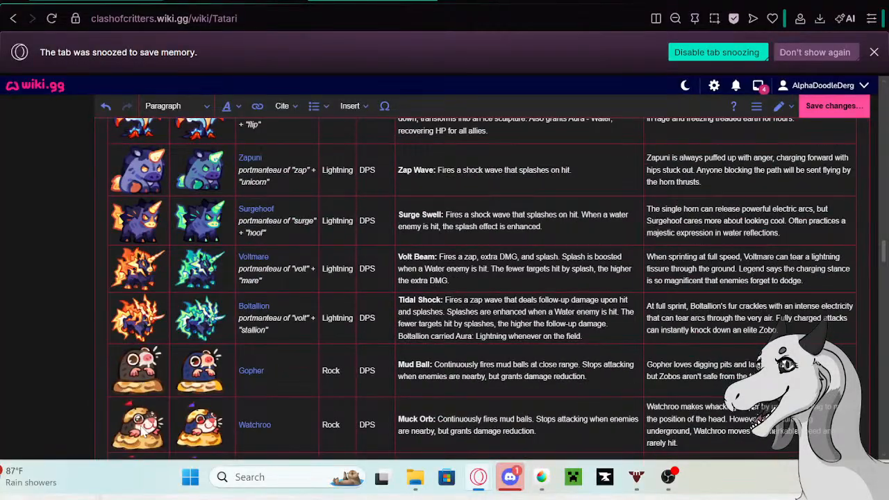
pyautogui.scroll(15, 125, 410)
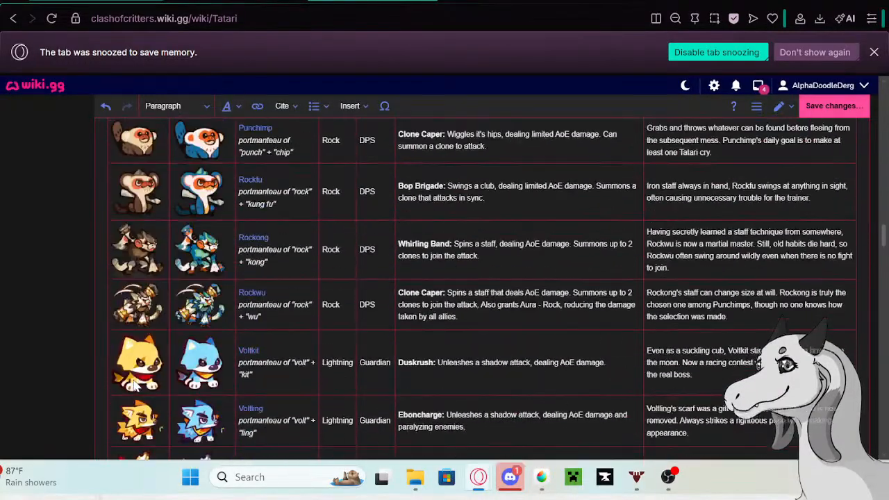
# - Browse the Tatari table down to the Momopo and Gemmapo entries and back, comparing the critters' normal and alternate-coloured pictures
pyautogui.scroll(20, 136, 385)
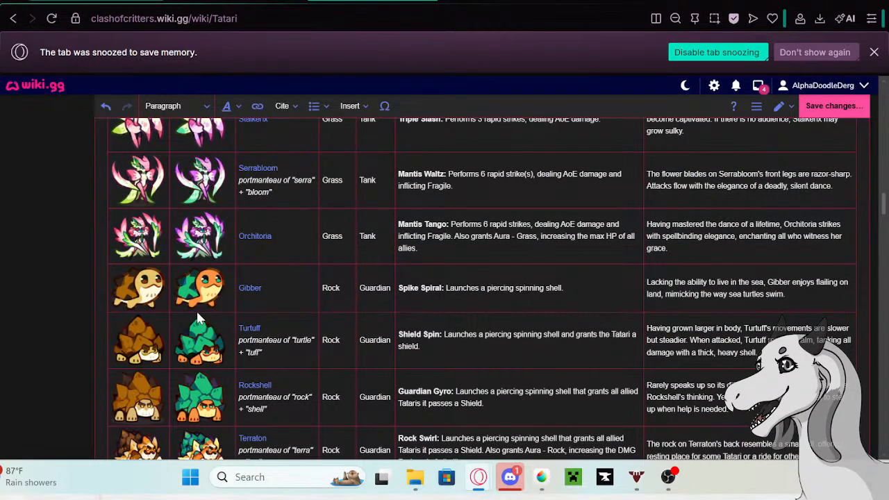
pyautogui.scroll(-4, 195, 321)
pyautogui.scroll(-4, 324, 303)
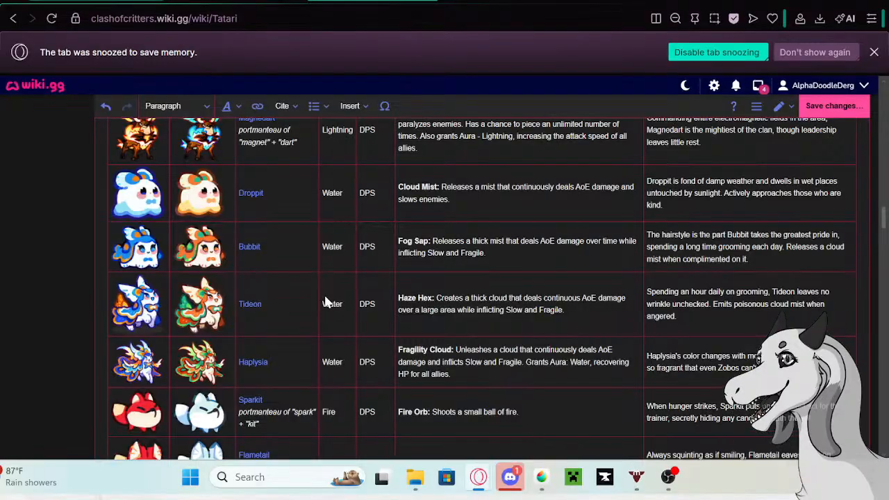
pyautogui.scroll(-3, 326, 302)
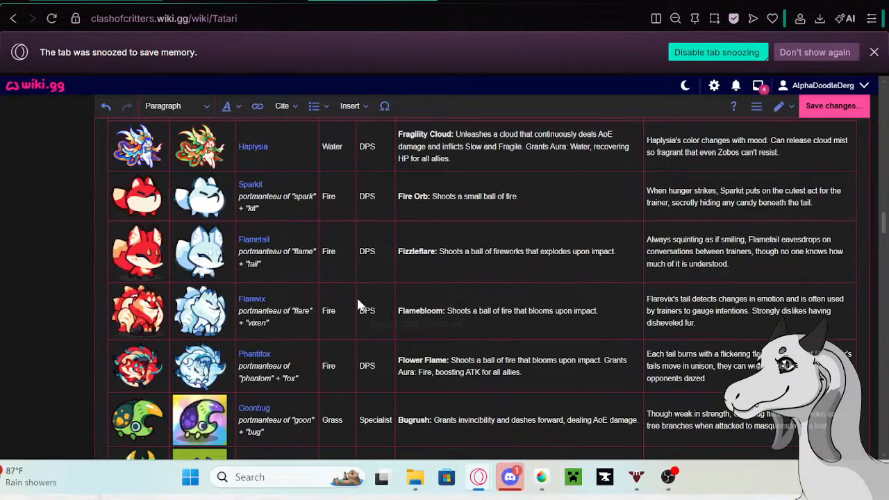
pyautogui.scroll(3, 357, 303)
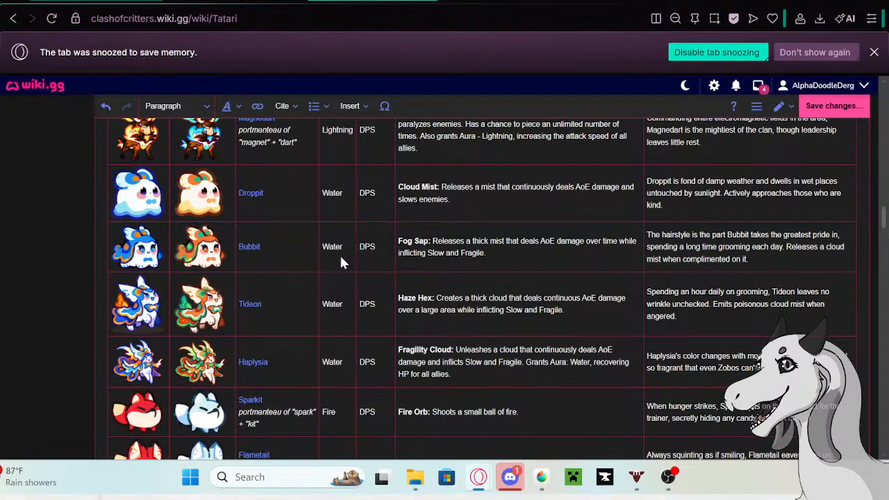
pyautogui.scroll(3, 291, 293)
pyautogui.scroll(3, 291, 293)
pyautogui.scroll(3, 290, 293)
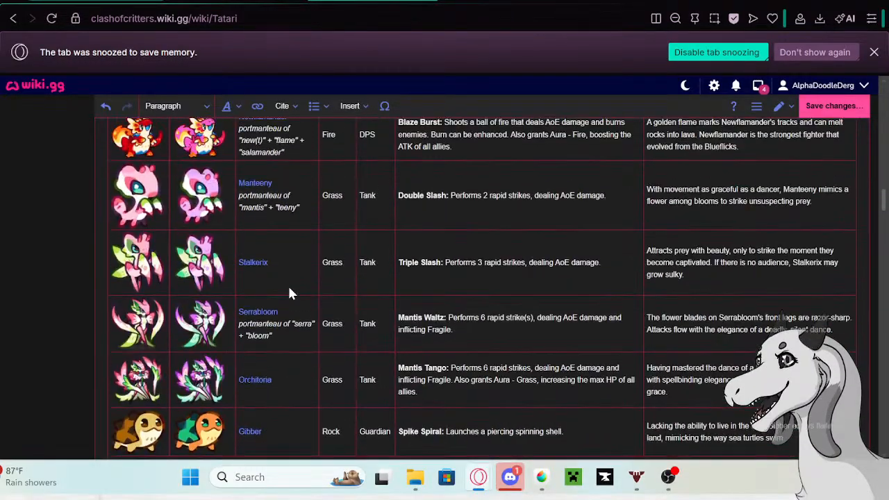
pyautogui.scroll(-2, 290, 293)
pyautogui.scroll(-15, 290, 293)
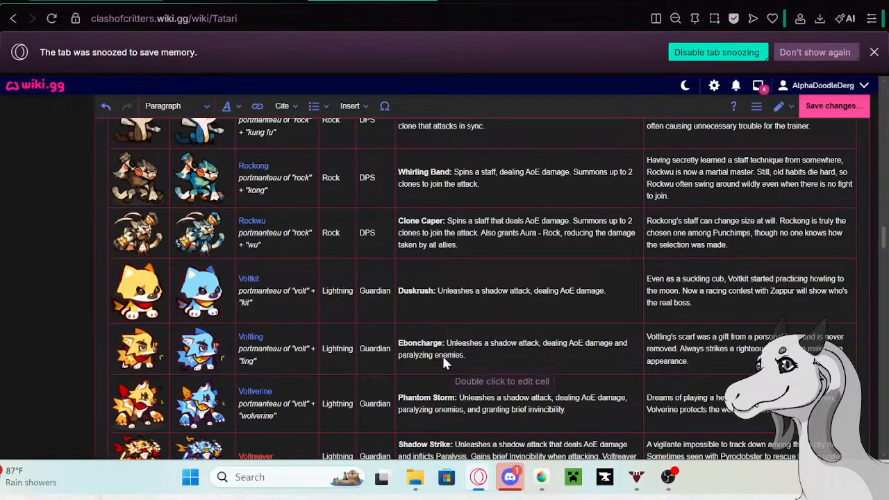
pyautogui.scroll(-10, 415, 319)
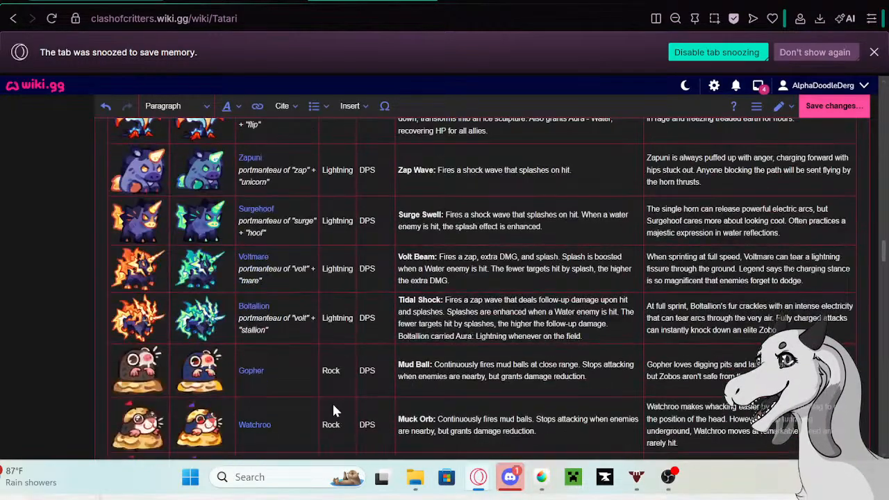
pyautogui.scroll(-5, 337, 399)
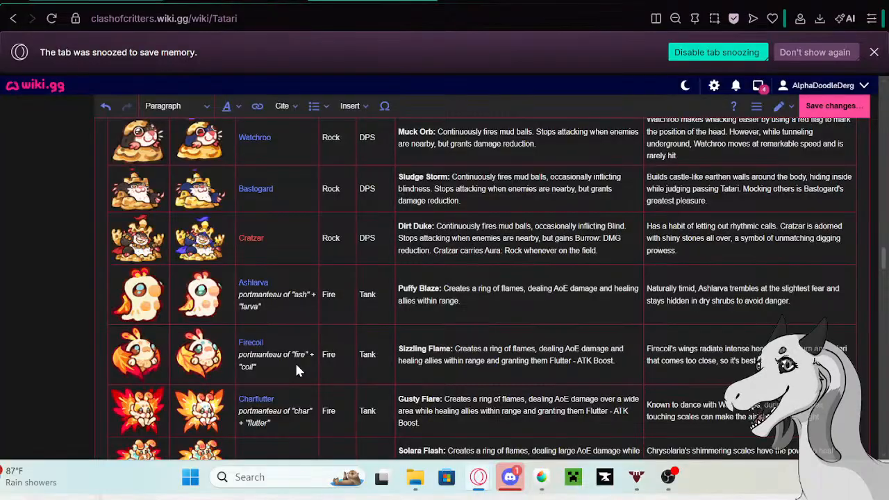
pyautogui.scroll(-10, 300, 365)
pyautogui.scroll(-15, 302, 370)
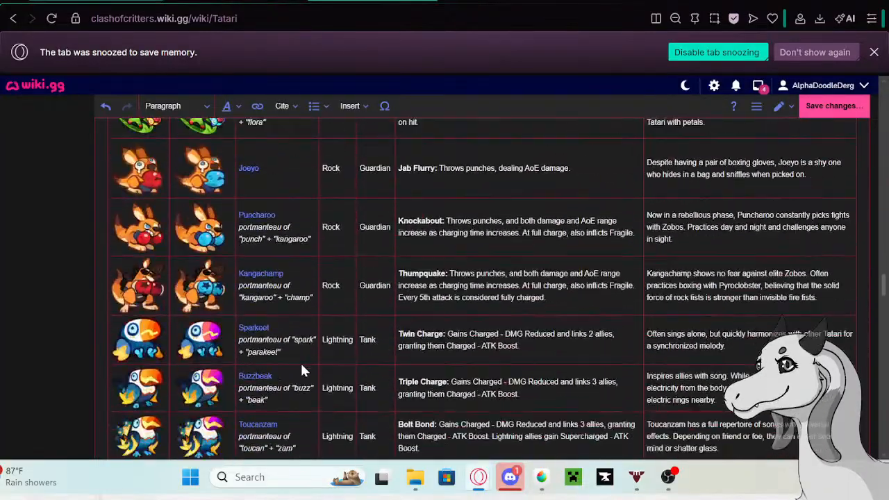
pyautogui.scroll(-9, 301, 370)
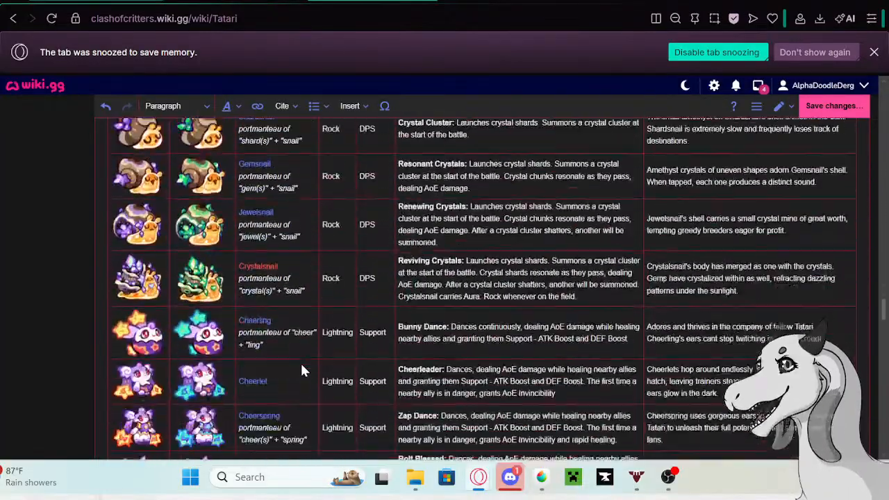
pyautogui.scroll(3, 301, 370)
pyautogui.scroll(-1, 301, 370)
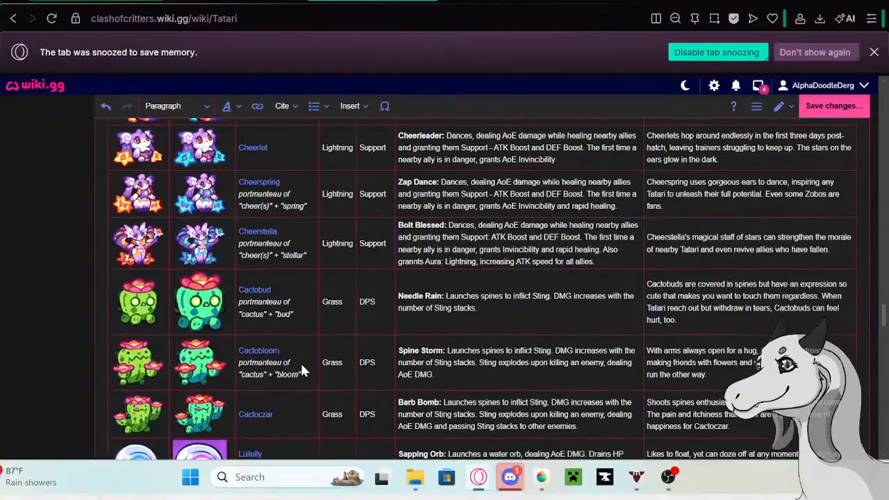
pyautogui.scroll(-2, 301, 366)
pyautogui.scroll(2, 292, 292)
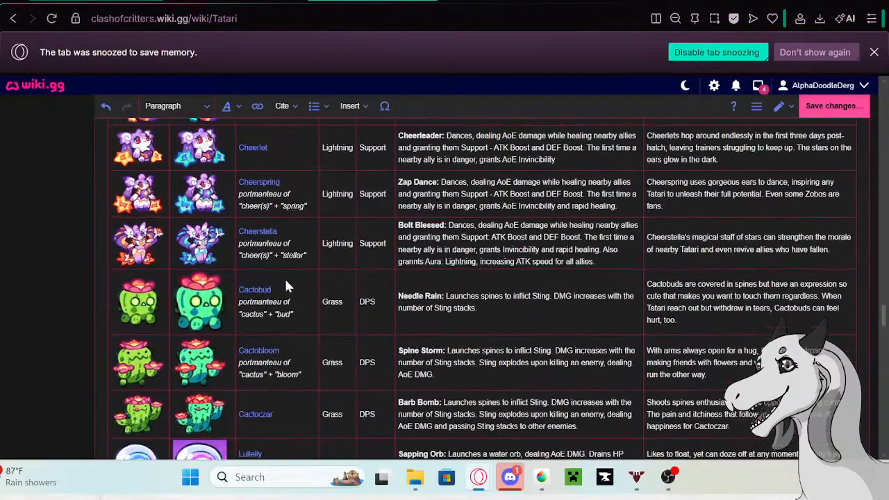
pyautogui.scroll(-10, 320, 288)
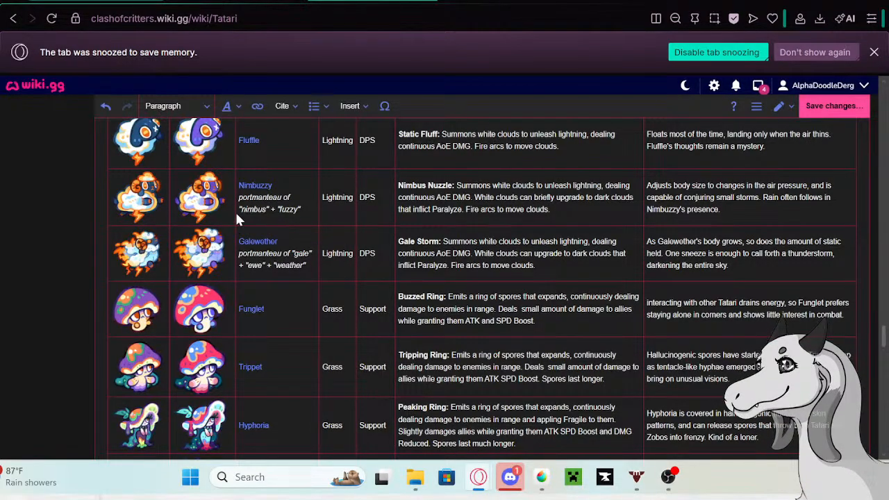
pyautogui.scroll(-7, 292, 248)
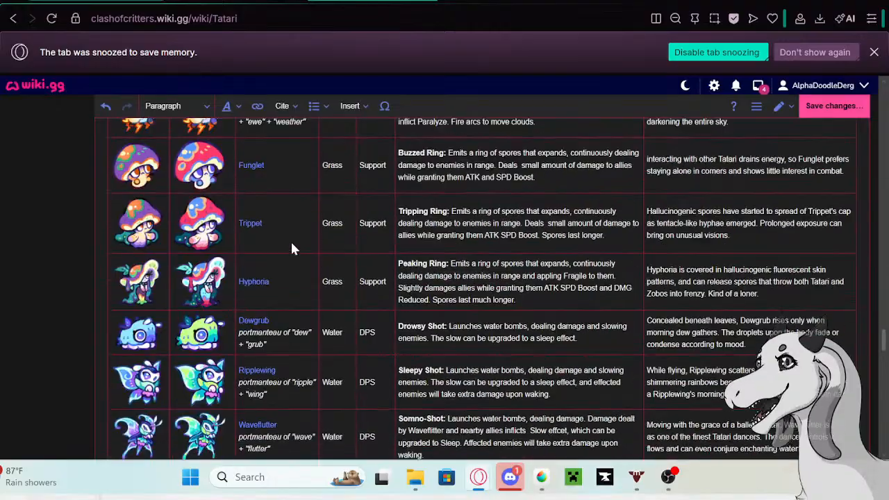
pyautogui.scroll(-10, 292, 248)
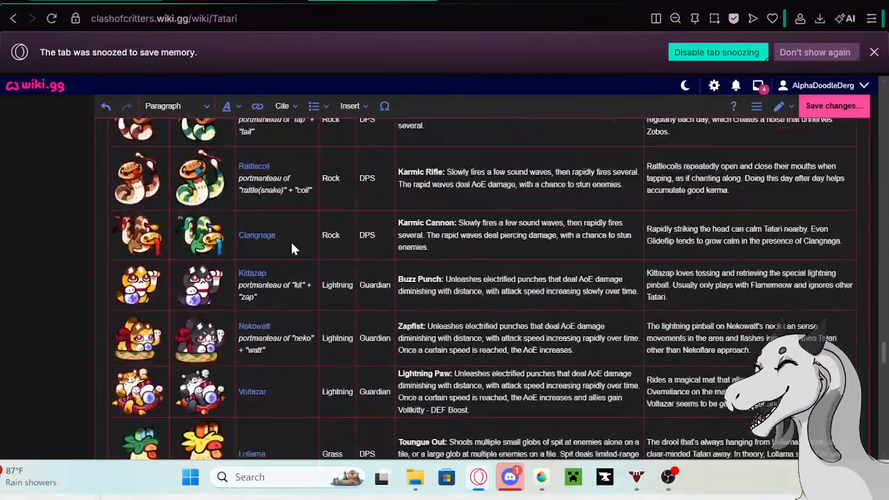
pyautogui.scroll(-10, 324, 254)
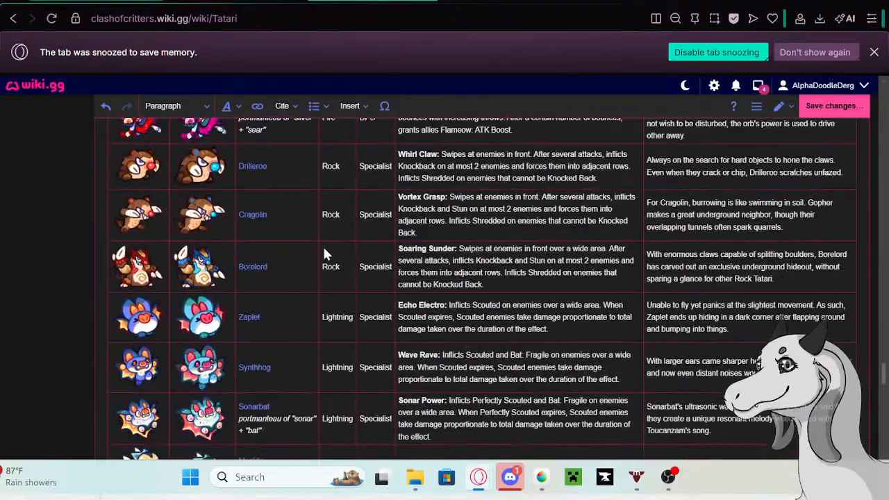
pyautogui.scroll(-10, 324, 254)
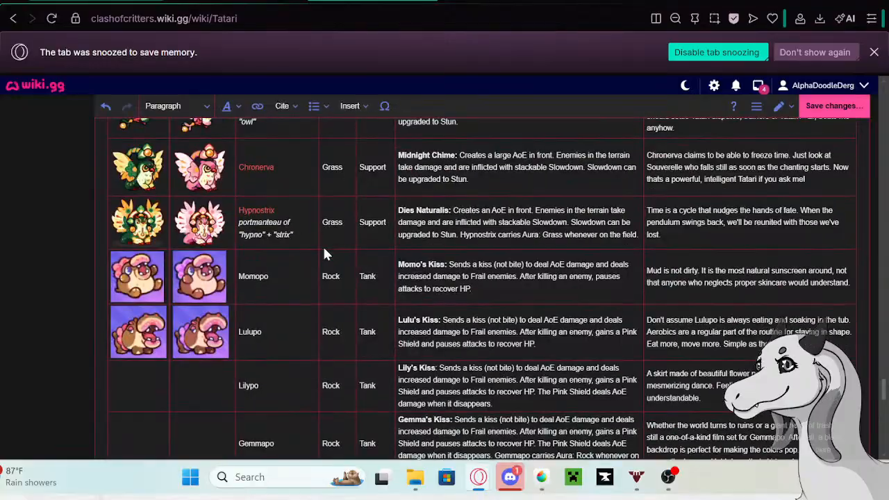
pyautogui.scroll(-10, 320, 251)
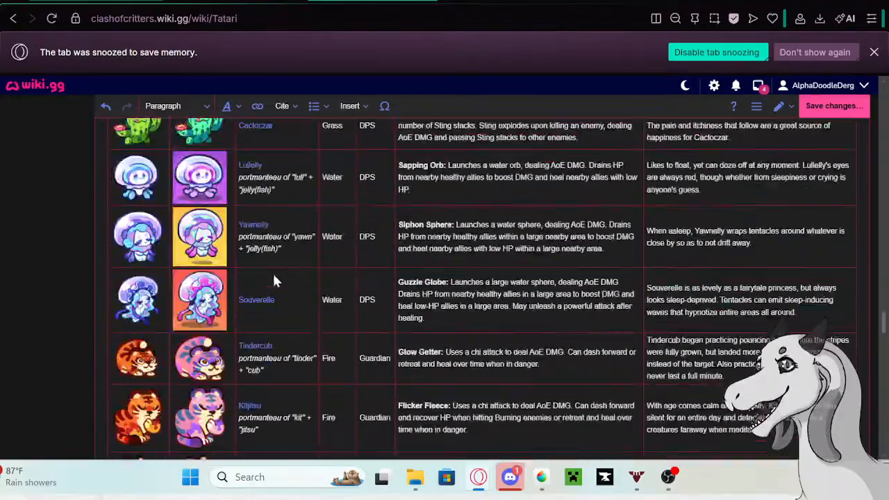
pyautogui.scroll(-10, 222, 266)
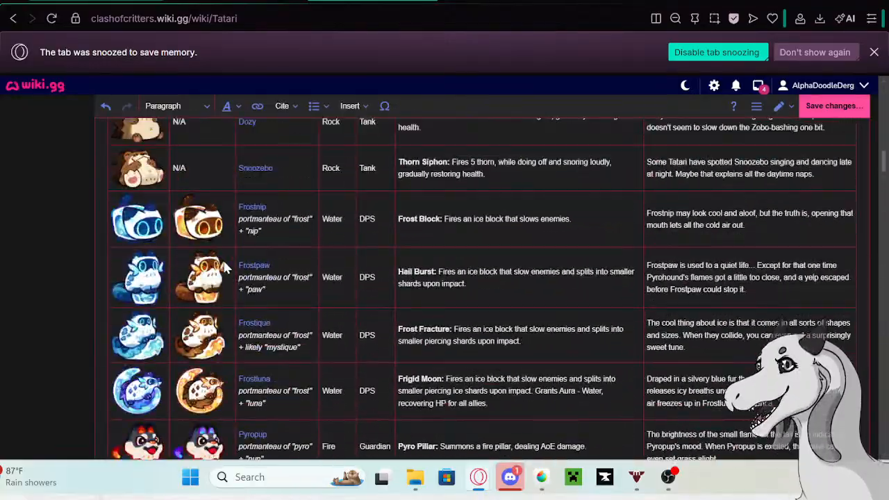
pyautogui.scroll(5, 223, 266)
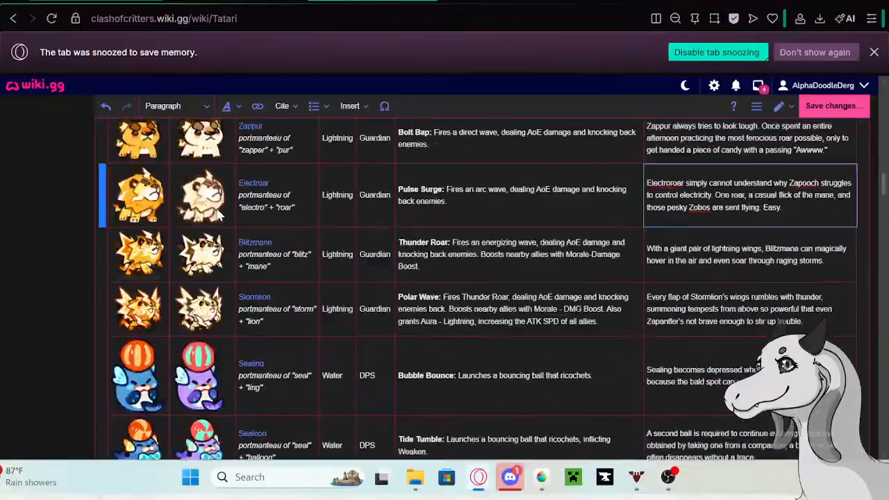
pyautogui.scroll(-12, 201, 261)
pyautogui.scroll(-8, 188, 251)
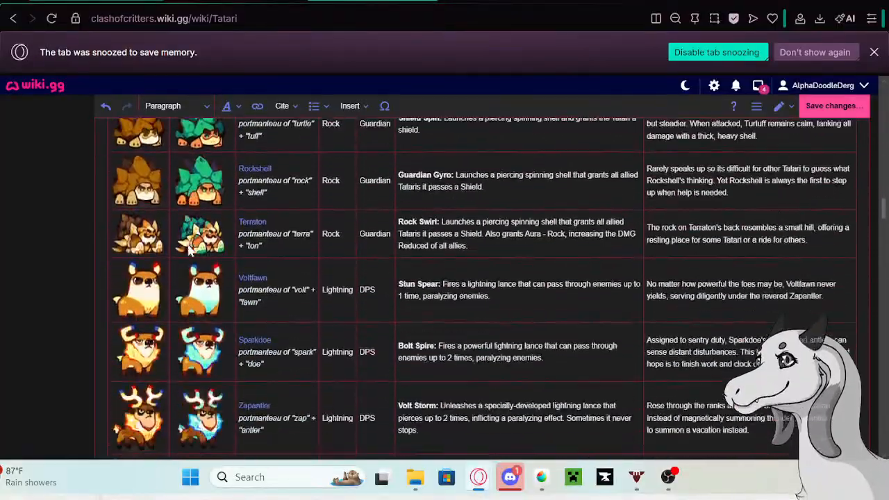
pyautogui.scroll(-15, 187, 244)
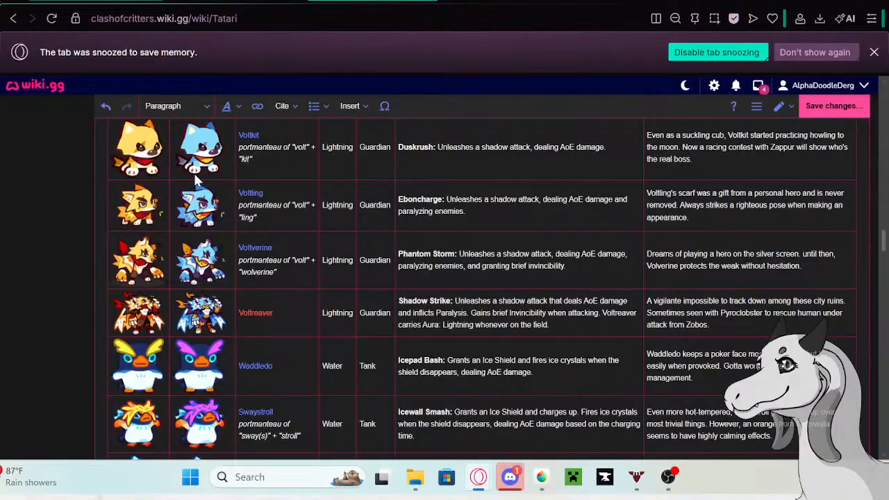
pyautogui.scroll(-5, 195, 216)
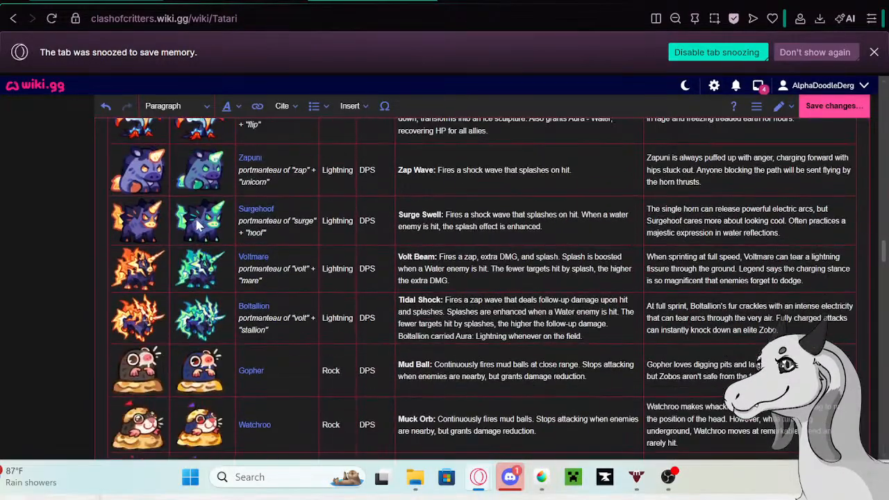
pyautogui.scroll(-10, 196, 223)
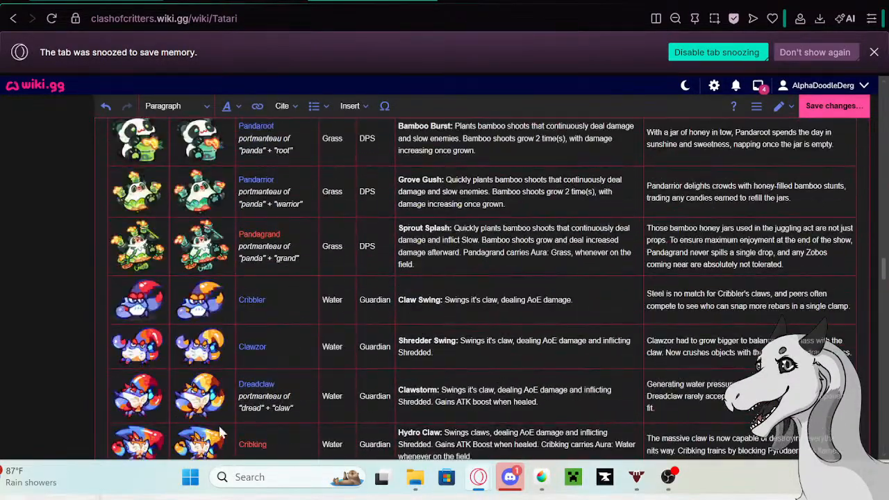
pyautogui.scroll(15, 283, 310)
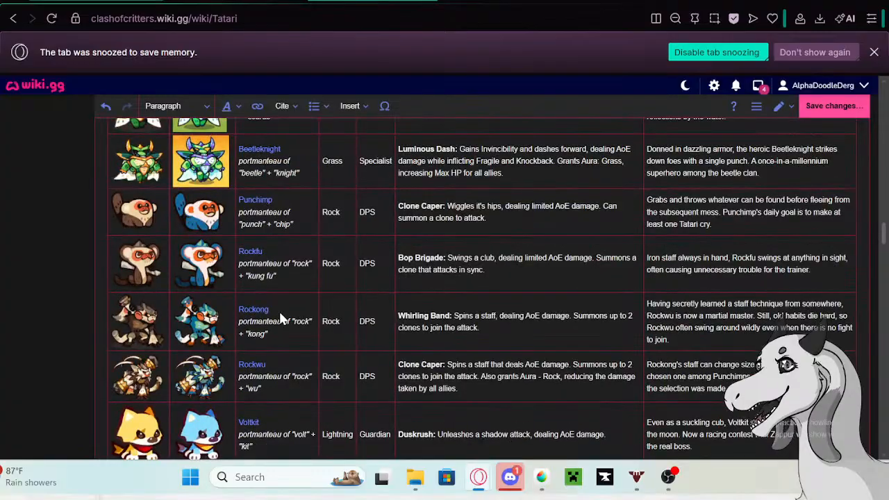
pyautogui.scroll(15, 390, 335)
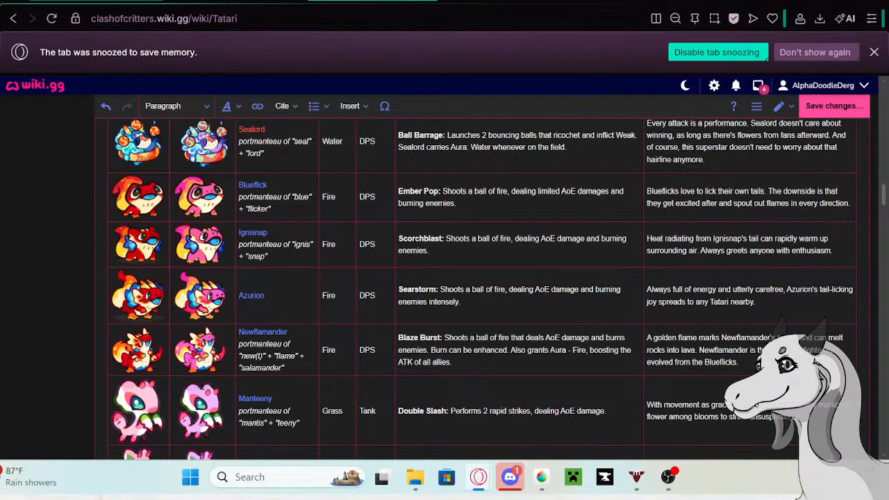
pyautogui.scroll(-1, 668, 351)
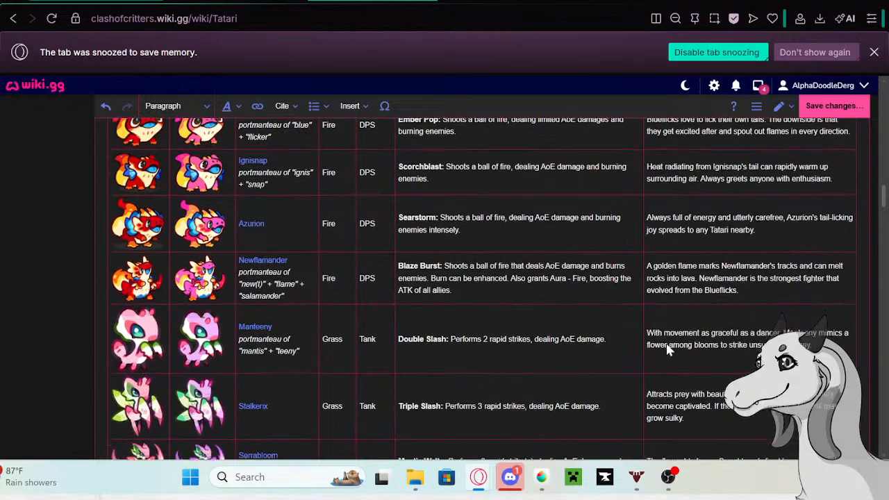
pyautogui.scroll(-10, 668, 351)
pyautogui.scroll(3, 658, 333)
# - Copy Blitzmane's complete old bio, "With a giant pair of lightning wings, Blitzmane can magically hover in the air and even soar through raging storms."
pyautogui.click(668, 317)
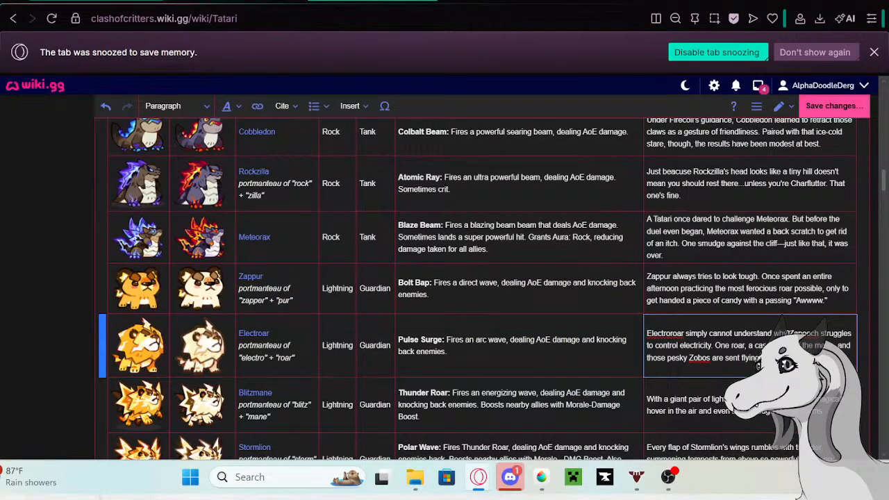
pyautogui.scroll(-2, 668, 317)
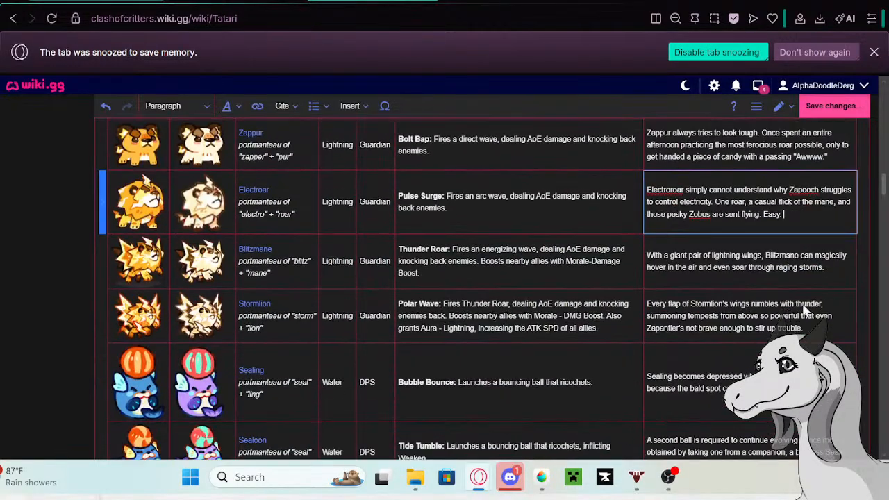
pyautogui.click(835, 268)
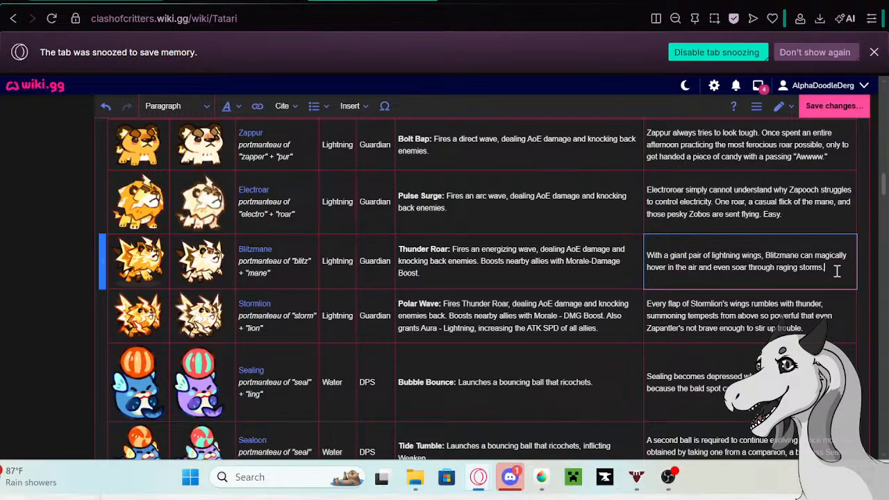
pyautogui.moveTo(837, 271); pyautogui.dragTo(648, 256)
pyautogui.hotkey('ctrl', 'c')
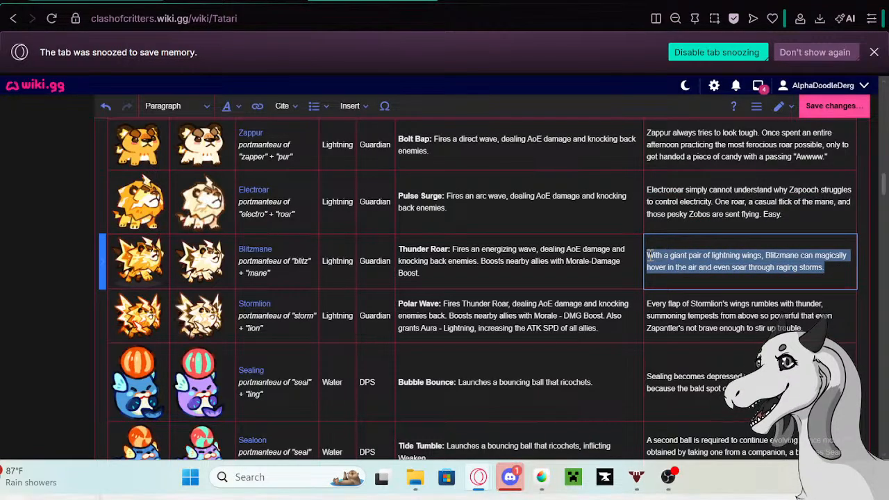
pyautogui.rightClick(781, 262)
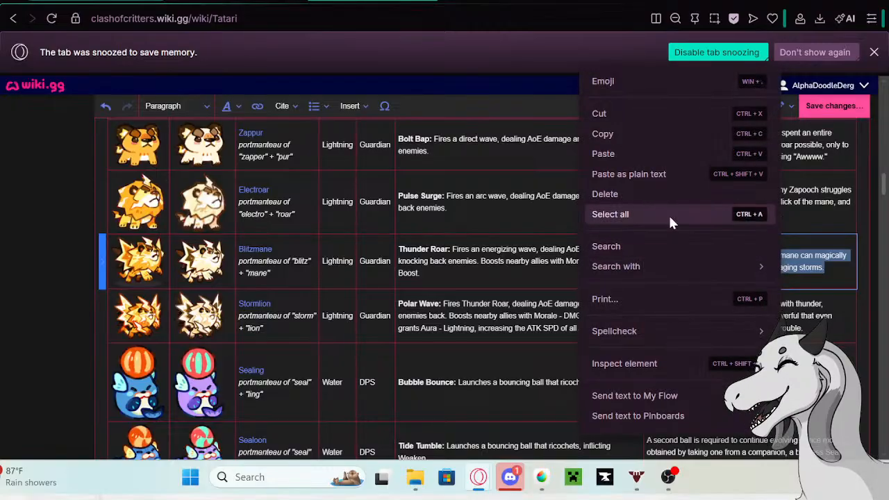
pyautogui.click(610, 135)
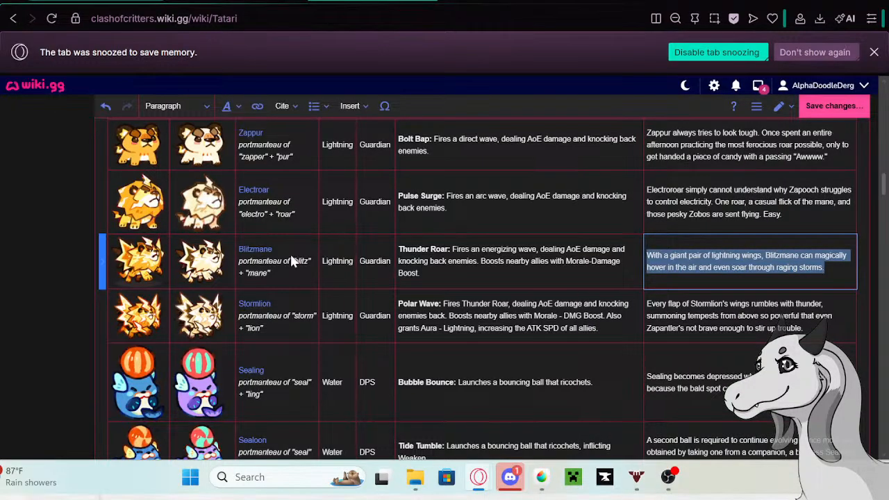
# - Open Blitzmane's linked wiki page in a new browser tab from its name in the Tatari table
pyautogui.click(255, 251)
pyautogui.click(257, 251)
pyautogui.rightClick(188, 288)
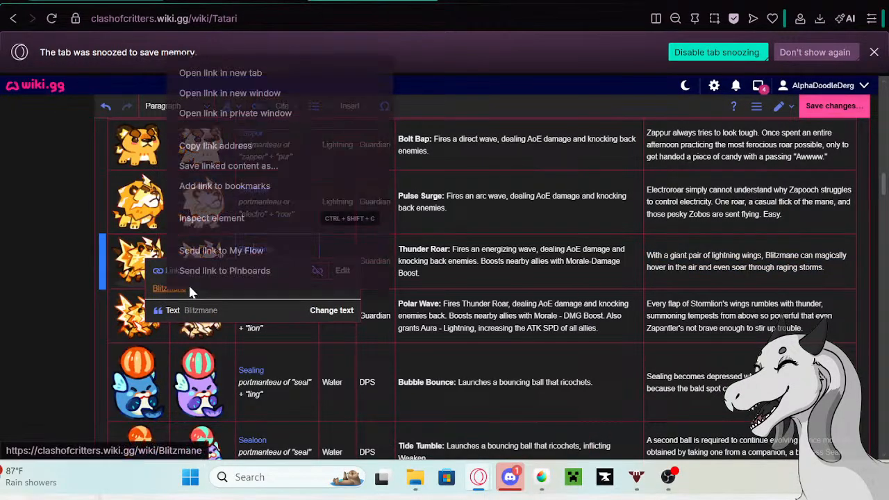
pyautogui.click(226, 73)
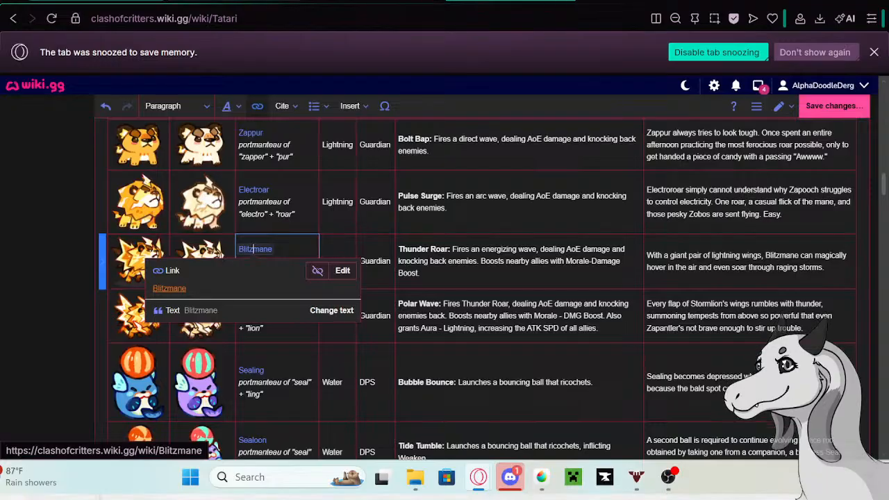
# - Go to the Blitzmane page tab, open the page in the visual editor and find its Trivia section
pyautogui.click(291, 4)
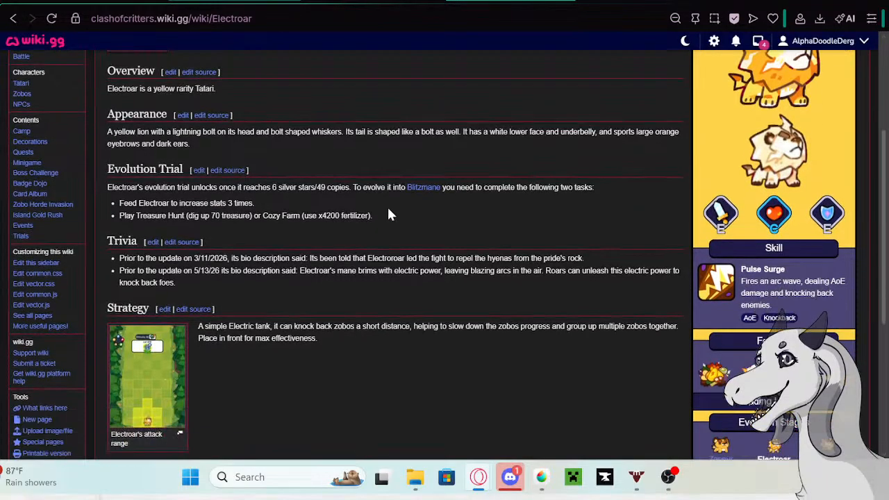
pyautogui.scroll(3, 379, 191)
pyautogui.scroll(1, 373, 186)
pyautogui.click(291, 3)
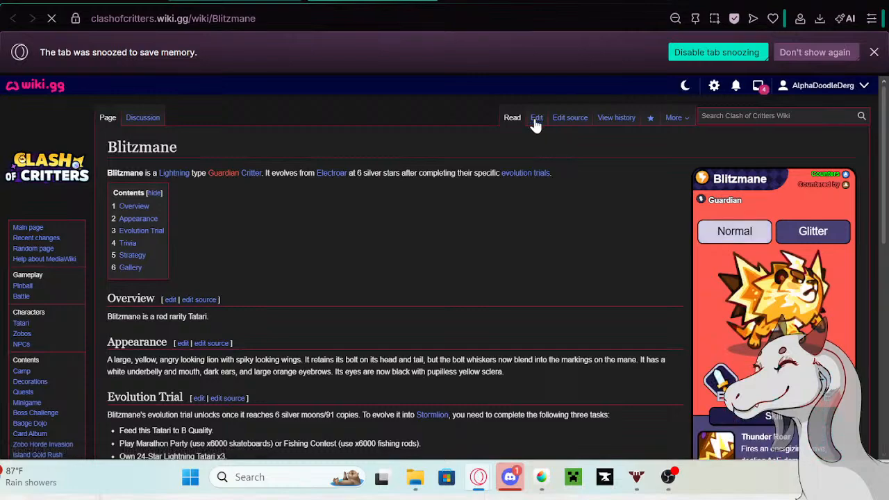
pyautogui.click(536, 120)
pyautogui.scroll(-3, 333, 275)
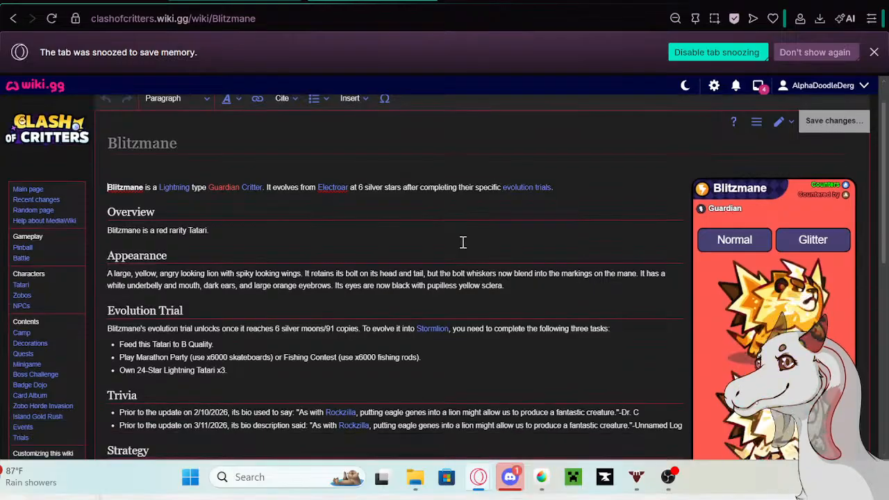
pyautogui.scroll(-5, 462, 242)
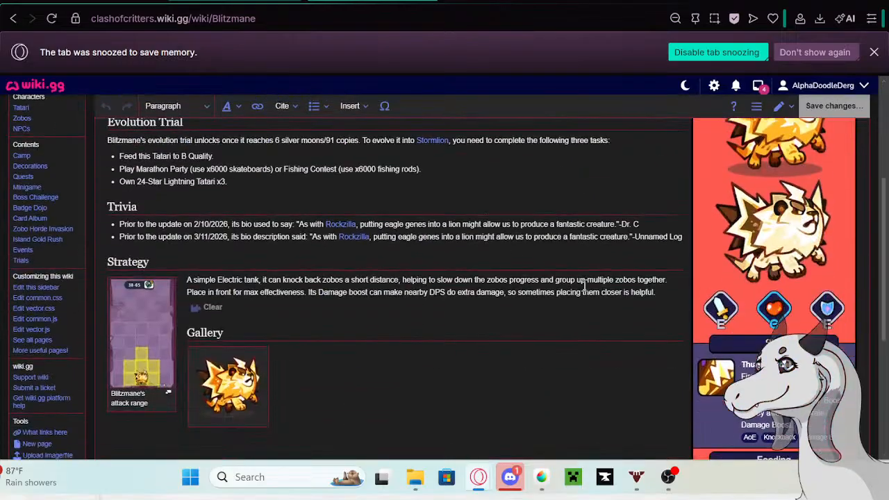
# - Add a new bullet at the end of Blitzmane's Trivia list containing the copied old bio
pyautogui.click(684, 238)
pyautogui.press('Return')
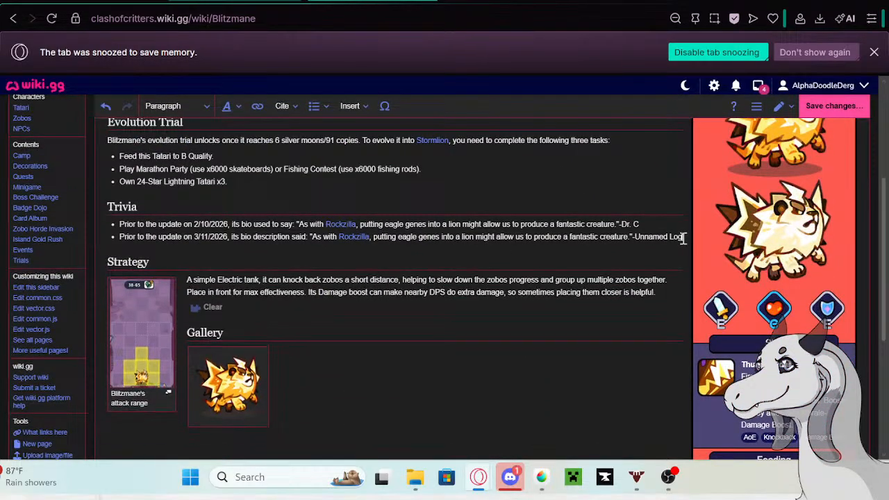
pyautogui.hotkey('ctrl', 'v')
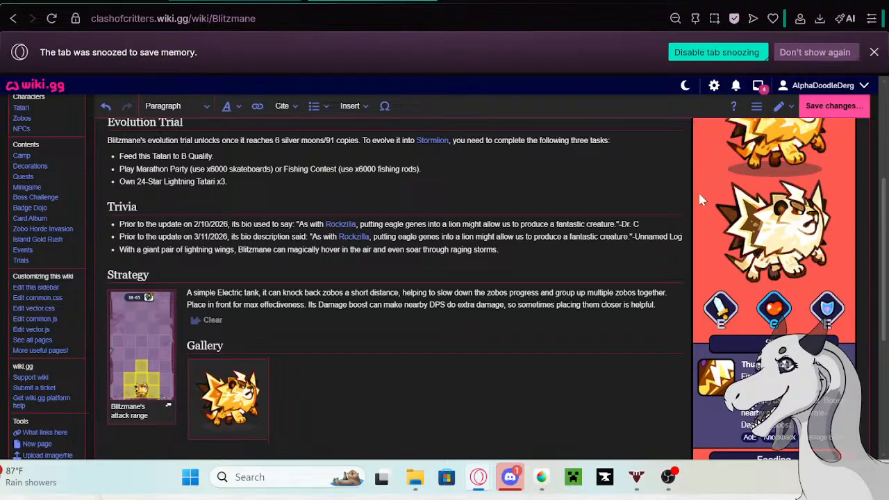
# - Prefix the new Trivia bullet with "Prior to the update on 5/13/26 its bio description said:", copied from the Google search tab, and save the page
pyautogui.click(511, 0)
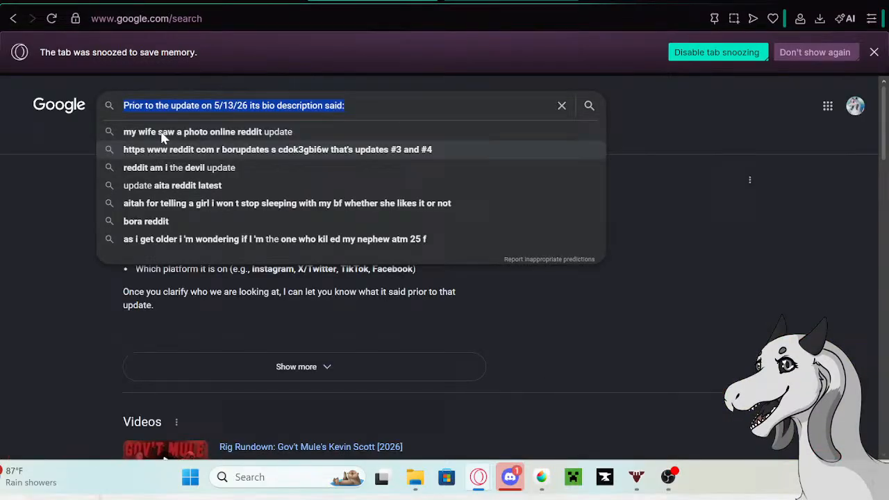
pyautogui.rightClick(188, 106)
pyautogui.click(215, 131)
pyautogui.click(347, 1)
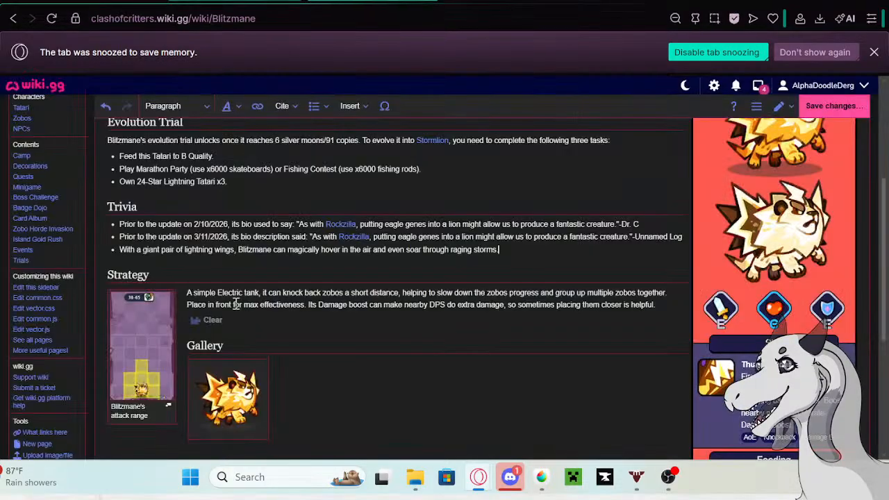
pyautogui.click(121, 250)
pyautogui.hotkey('ctrl', 'v')
pyautogui.write(':')
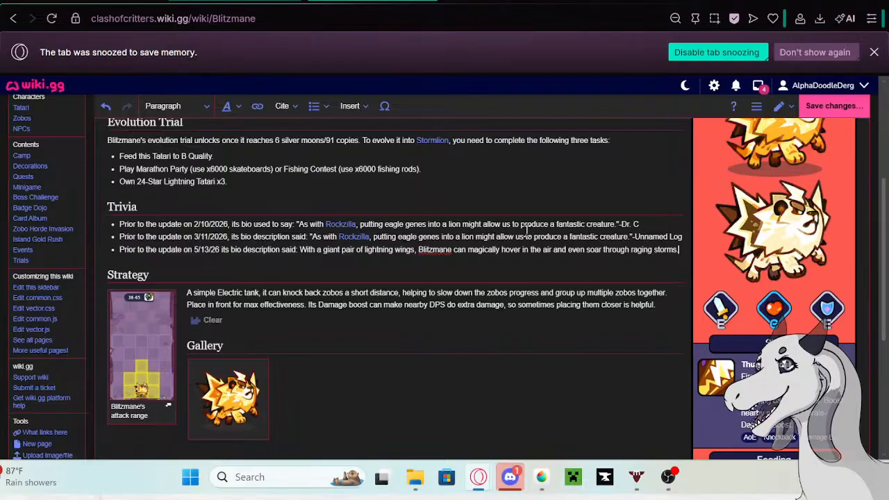
pyautogui.click(831, 107)
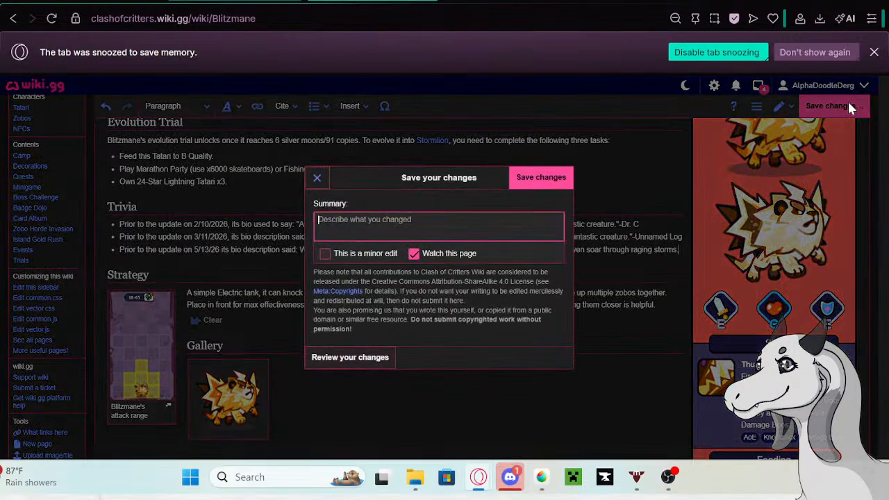
pyautogui.click(572, 170)
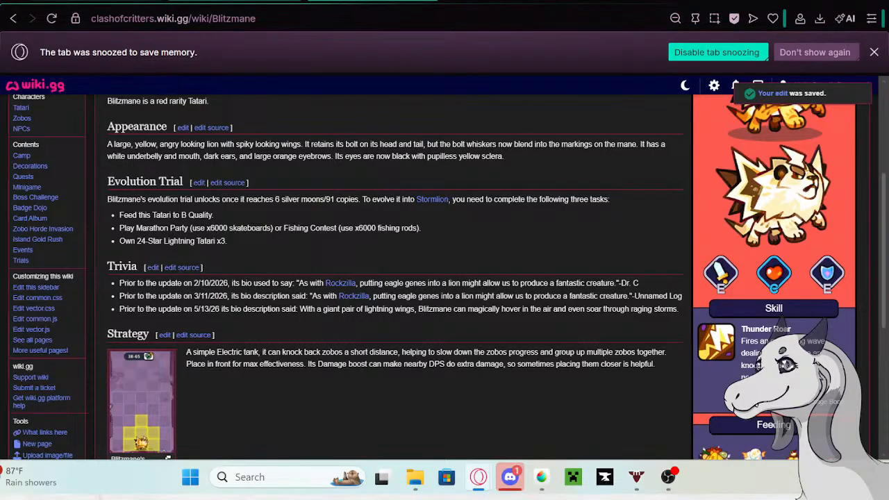
# - Back in the Tatari table, replace Blitzmane's bio description with "No need to put on a tough act anymore."
pyautogui.click(104, 1)
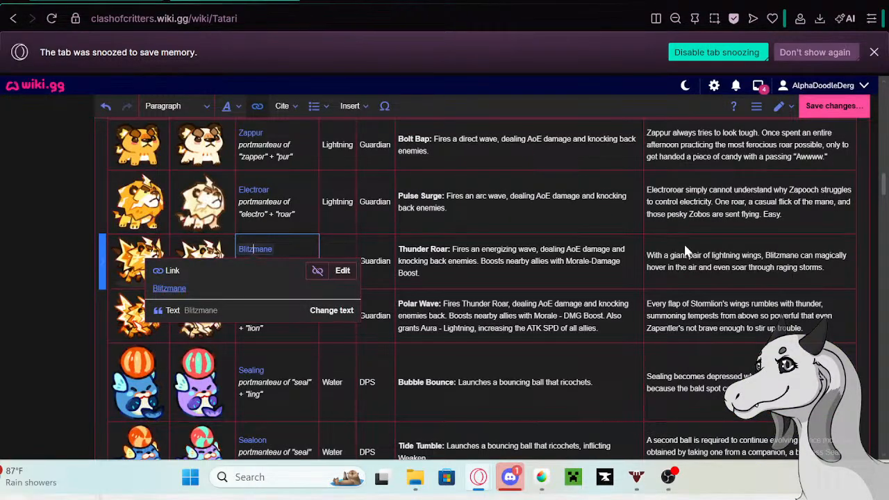
pyautogui.doubleClick(738, 277)
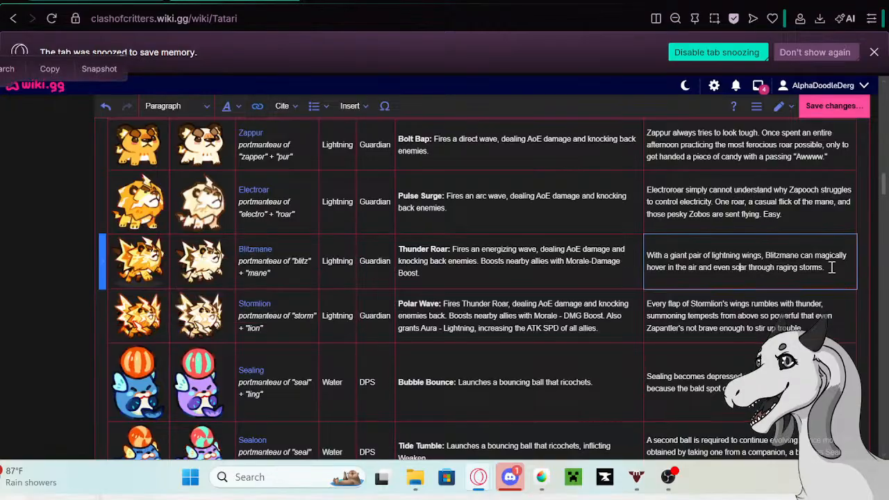
pyautogui.moveTo(832, 266); pyautogui.dragTo(650, 254)
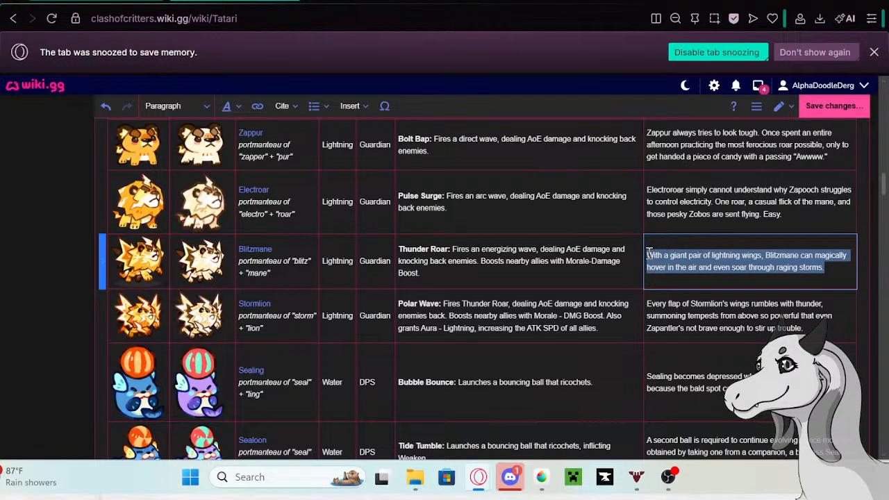
pyautogui.press('BackSpace')
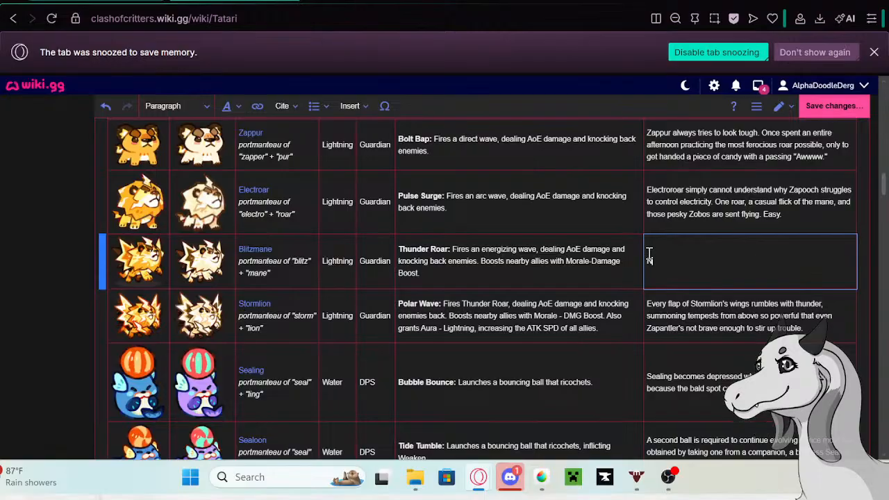
pyautogui.write('No need to put on a tough act')
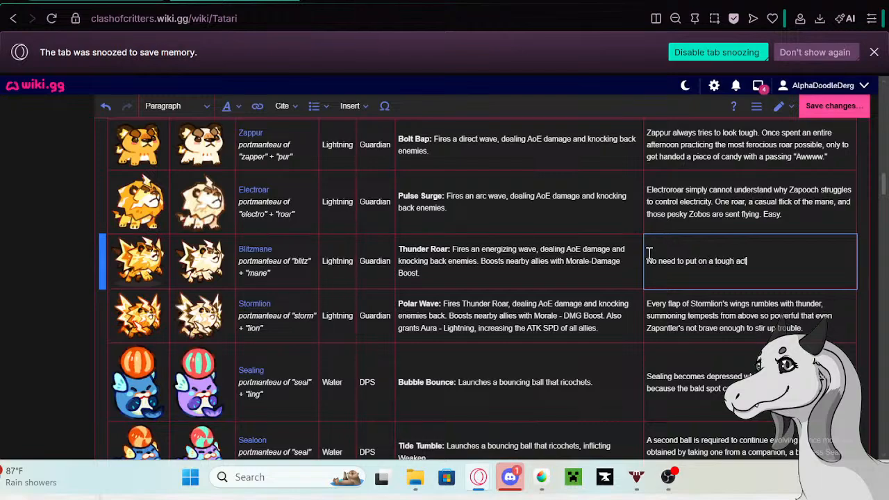
pyautogui.write(' anymore.')
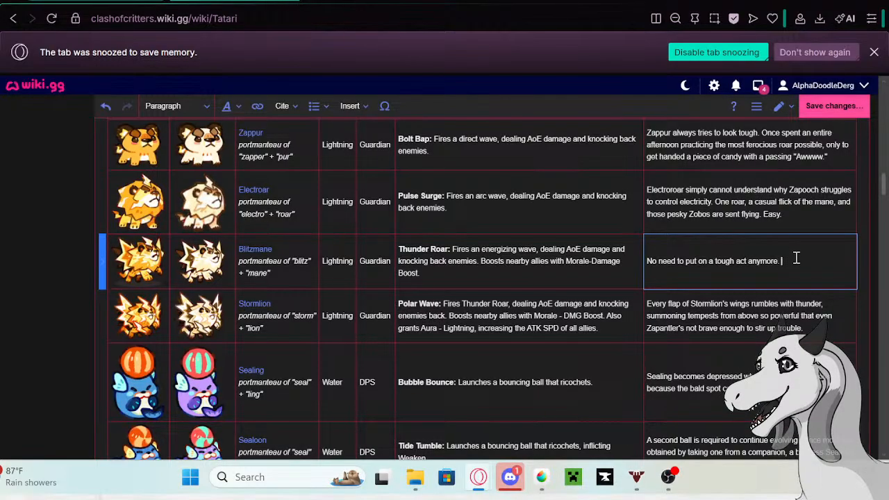
pyautogui.press('BackSpace')
# - Browse down the Tatari table to the Momopo and Lulupo entries, examining the critters' names, pictures, skills and bios
pyautogui.scroll(-10, 243, 313)
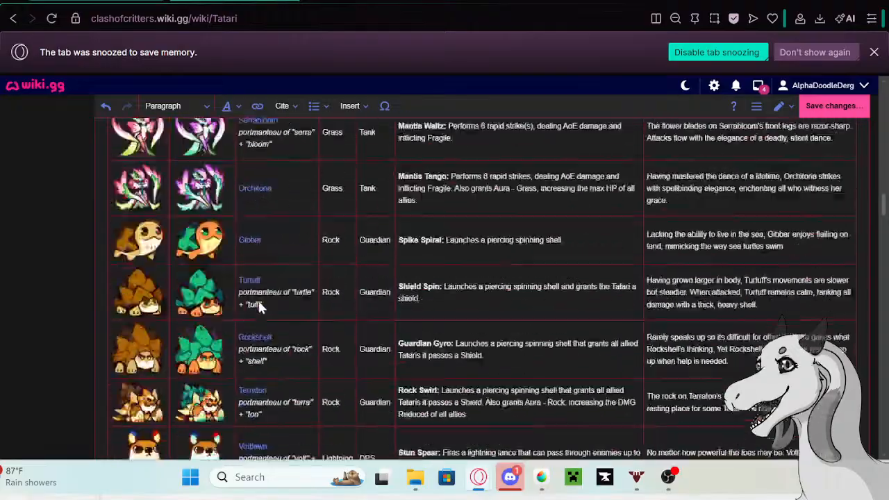
pyautogui.scroll(-15, 258, 298)
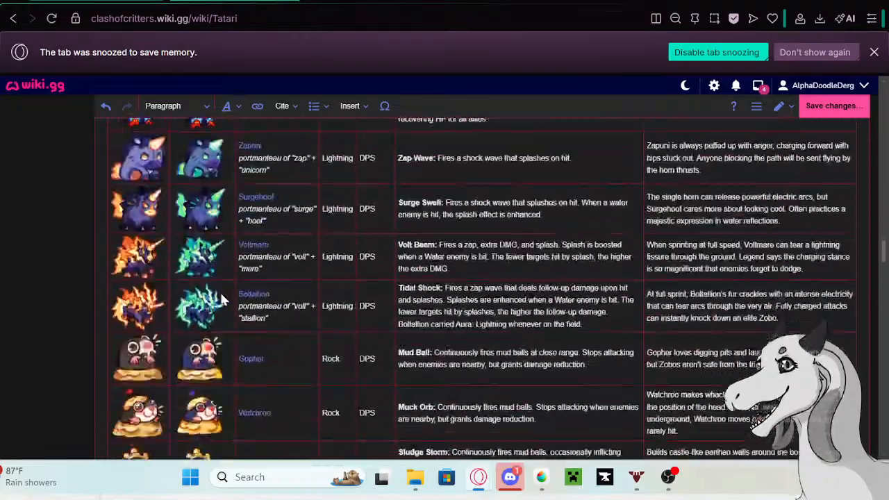
pyautogui.scroll(-15, 221, 299)
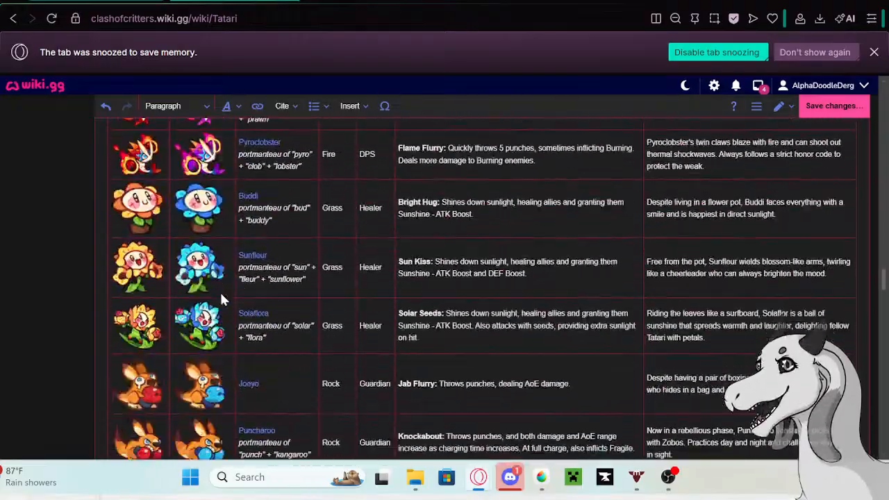
pyautogui.scroll(-15, 221, 299)
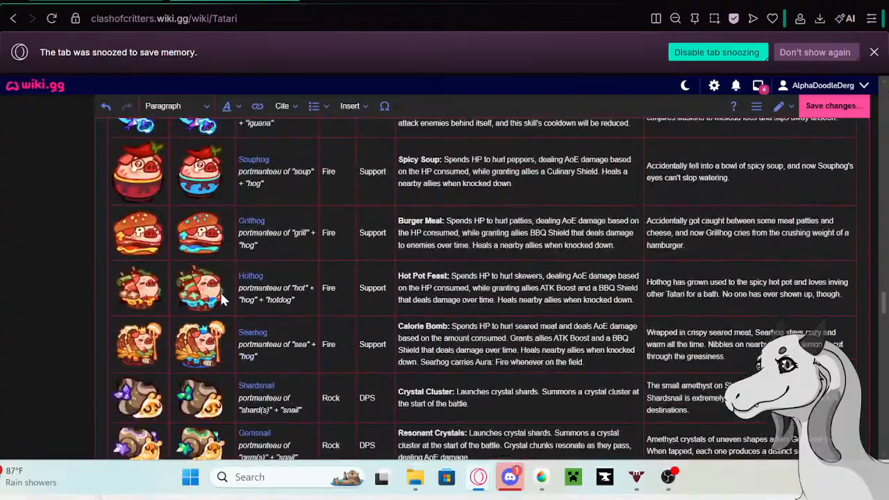
pyautogui.scroll(-15, 221, 299)
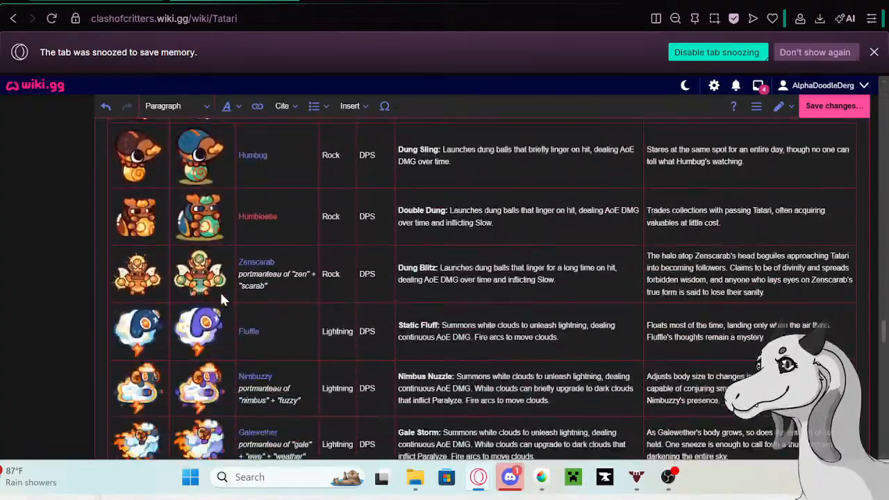
pyautogui.scroll(-6, 221, 298)
pyautogui.scroll(1, 223, 287)
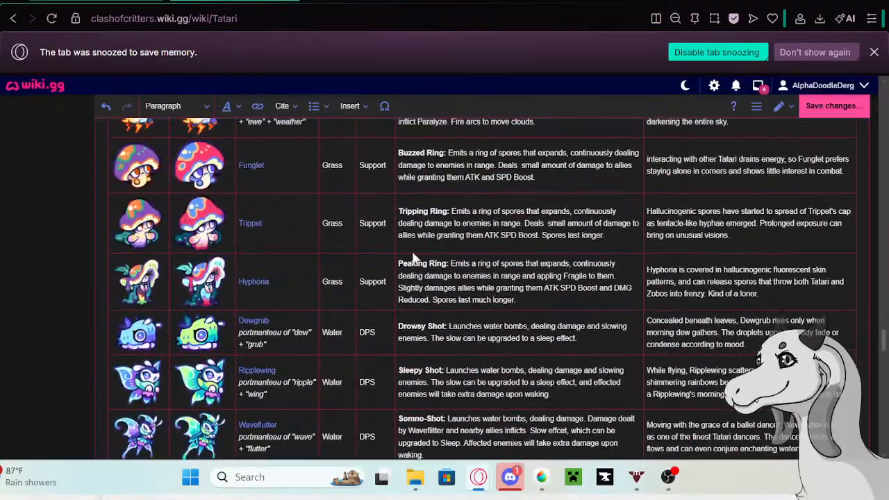
pyautogui.click(553, 174)
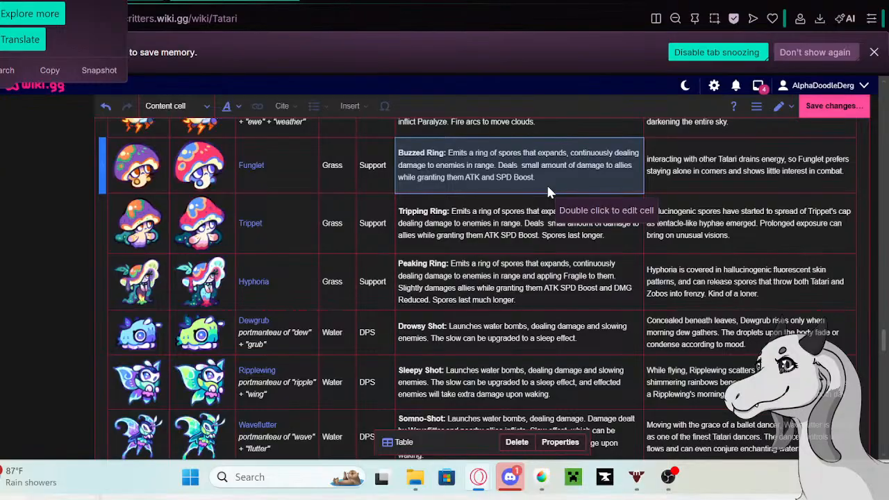
pyautogui.scroll(-10, 514, 201)
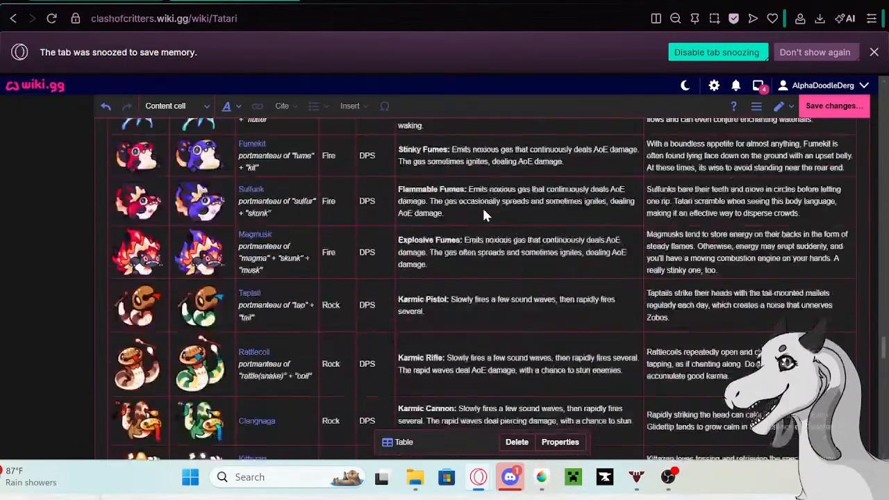
pyautogui.scroll(-10, 484, 215)
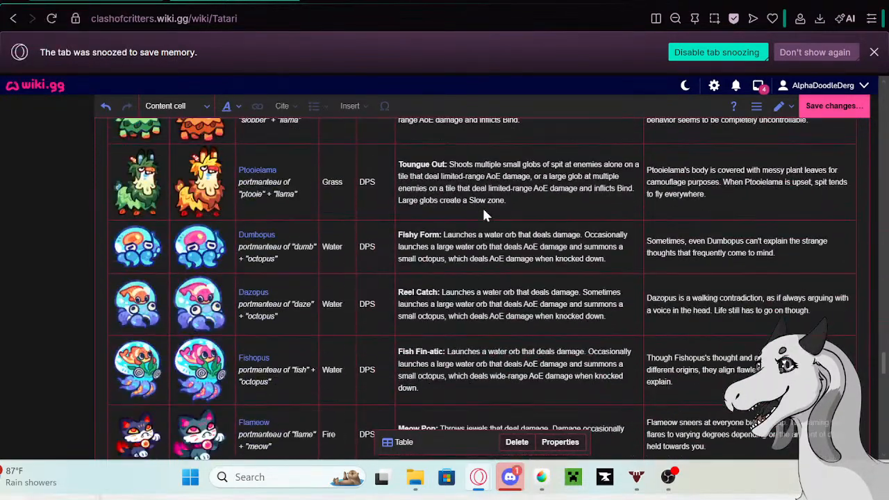
pyautogui.scroll(-15, 486, 222)
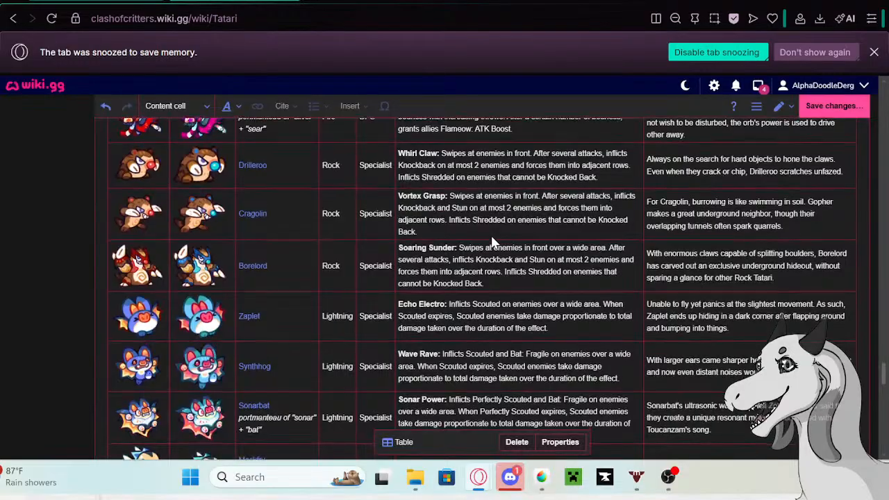
pyautogui.scroll(-4, 491, 238)
pyautogui.scroll(1, 490, 238)
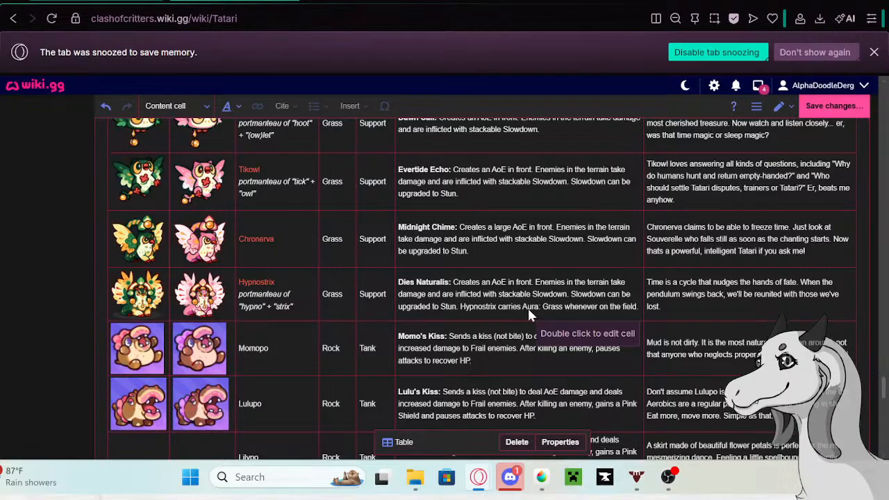
# - Look back up through the Tatari table to the Sealing entries, reviewing the critters along the way
pyautogui.scroll(-15, 527, 307)
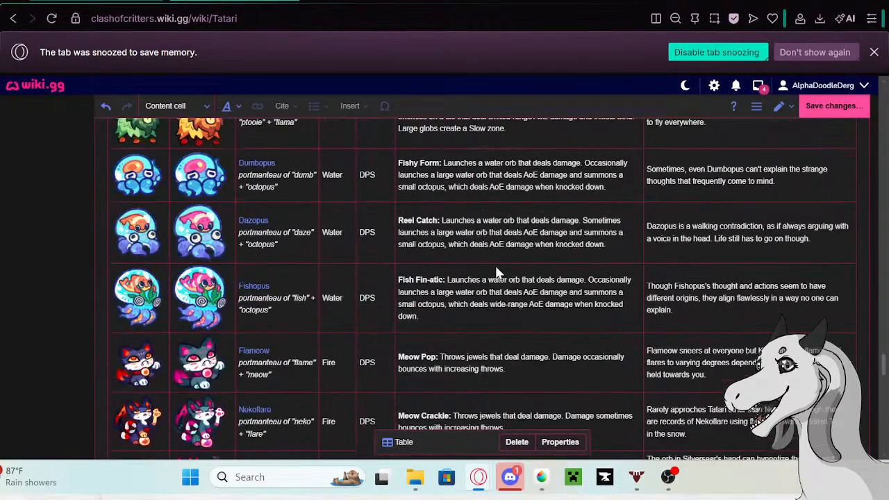
pyautogui.scroll(-5, 474, 283)
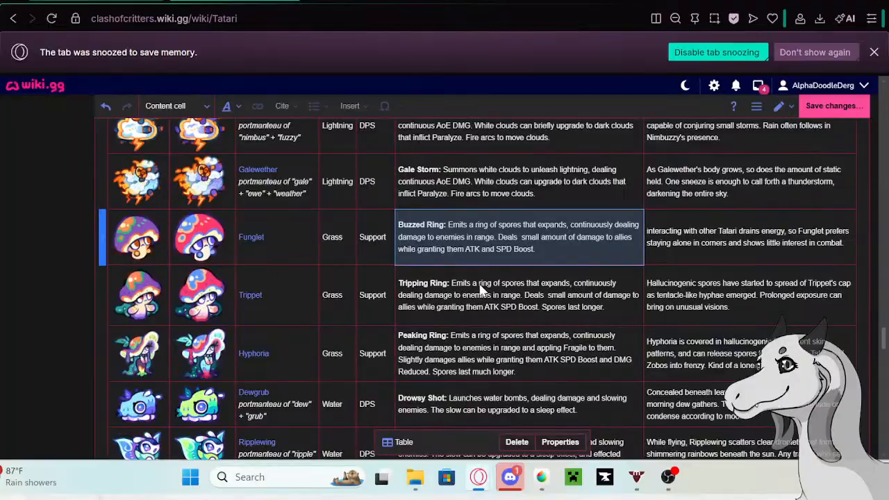
pyautogui.scroll(10, 485, 290)
pyautogui.scroll(-5, 485, 290)
pyautogui.scroll(8, 476, 285)
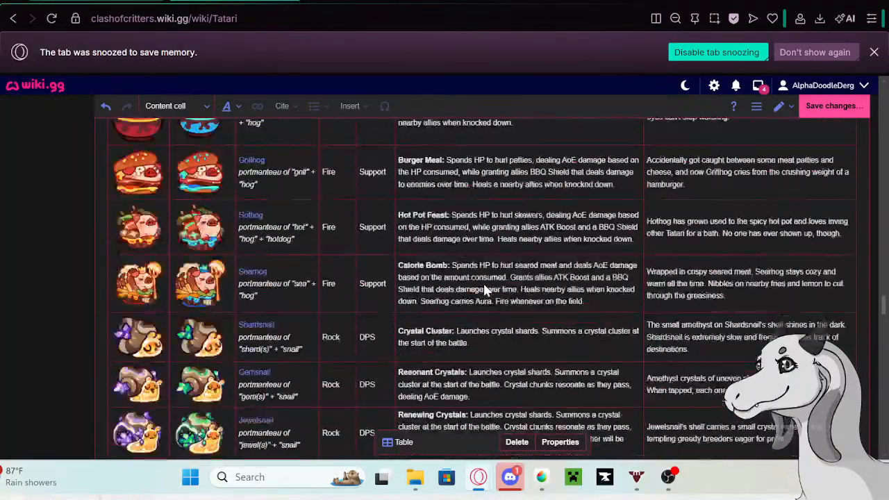
pyautogui.scroll(8, 466, 283)
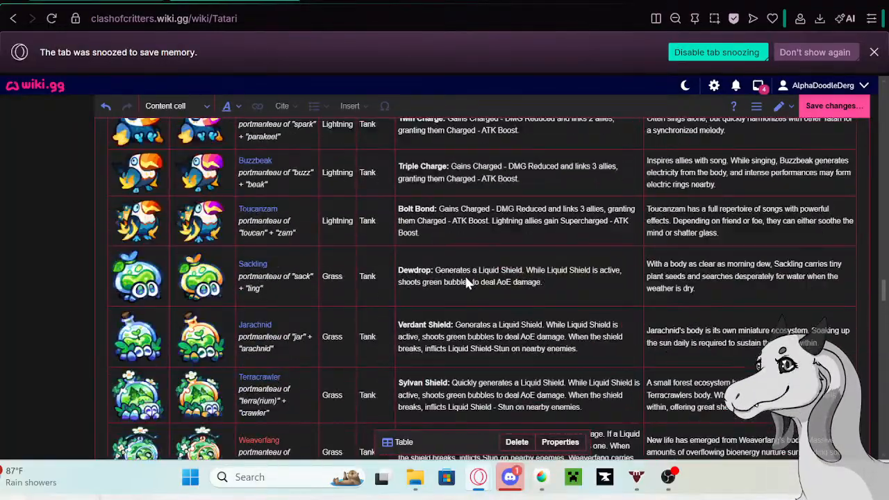
pyautogui.scroll(14, 470, 281)
pyautogui.scroll(15, 472, 280)
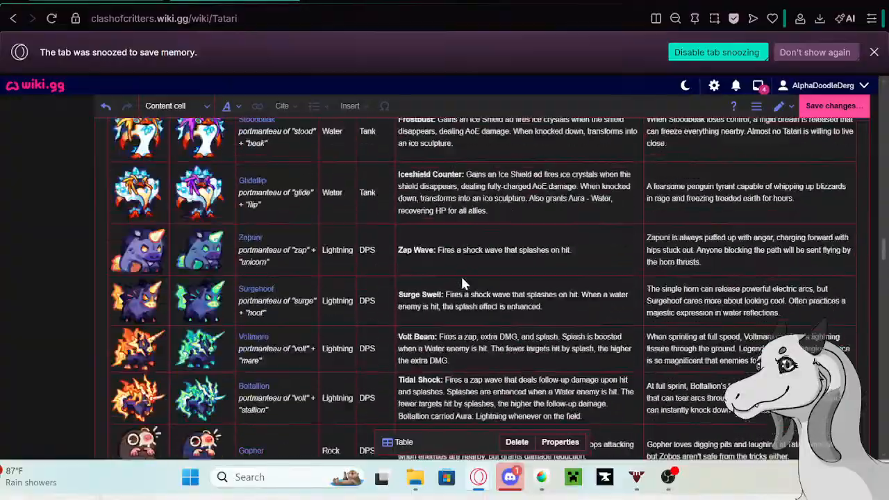
pyautogui.scroll(15, 462, 283)
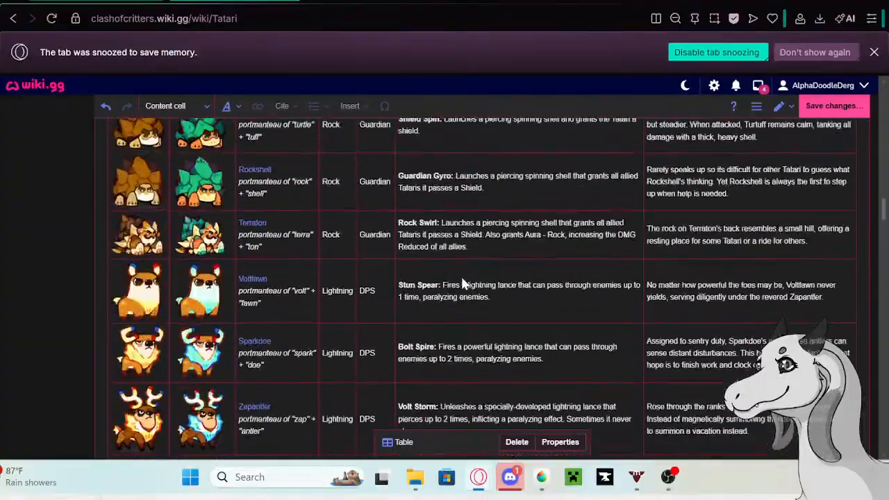
pyautogui.scroll(15, 464, 283)
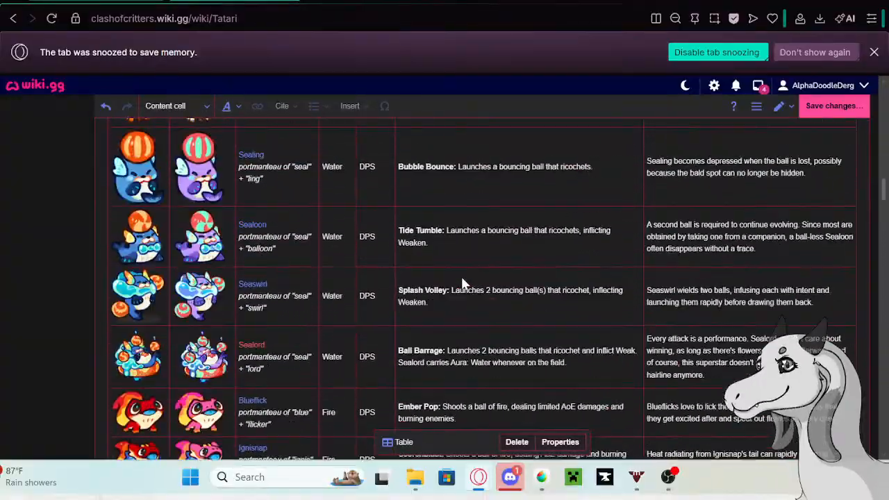
# - Continue Blitzmane's bio description in the Tatari table with "Up high, every wingbeat radiates the presence of a true ruler."
pyautogui.doubleClick(781, 406)
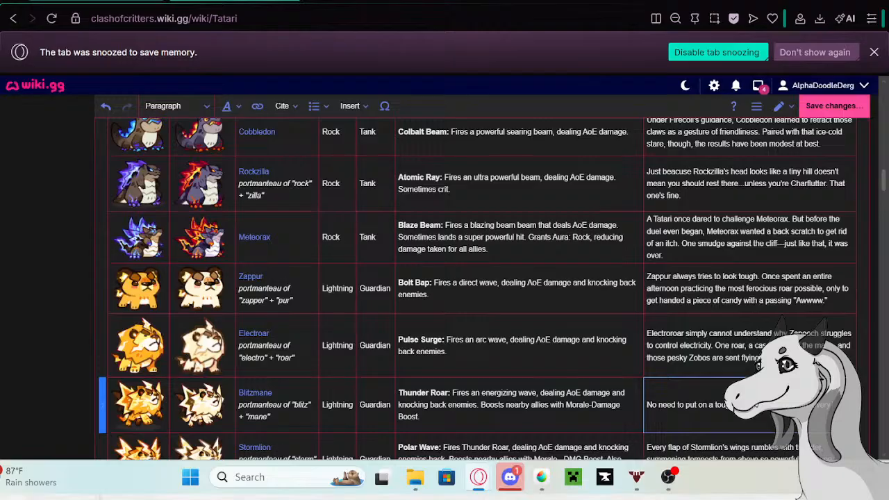
pyautogui.write('ingbeat')
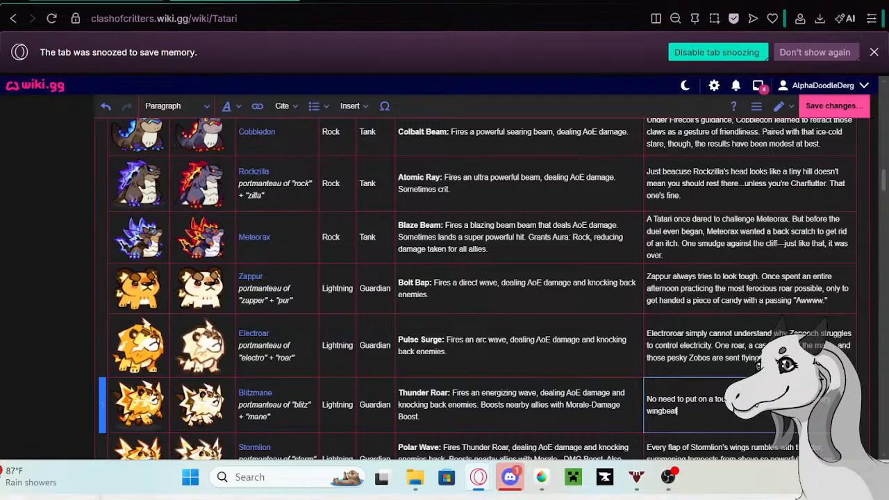
pyautogui.write(' radiates the pre')
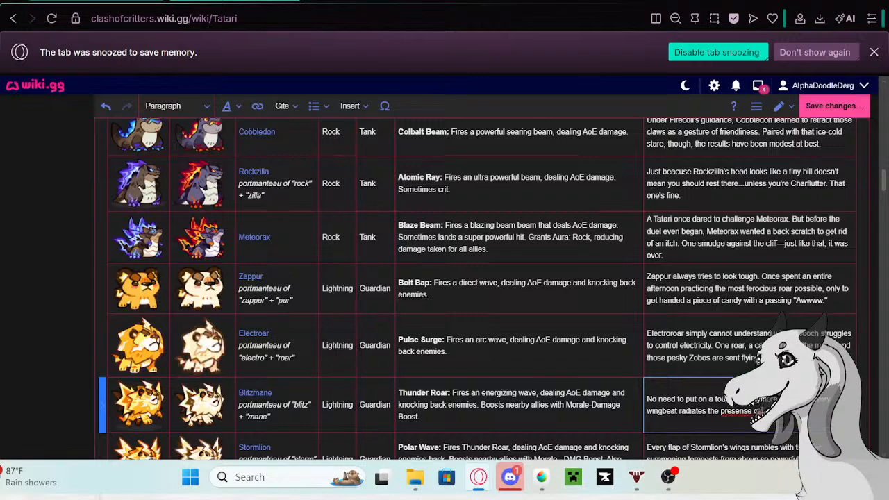
pyautogui.write('sence of')
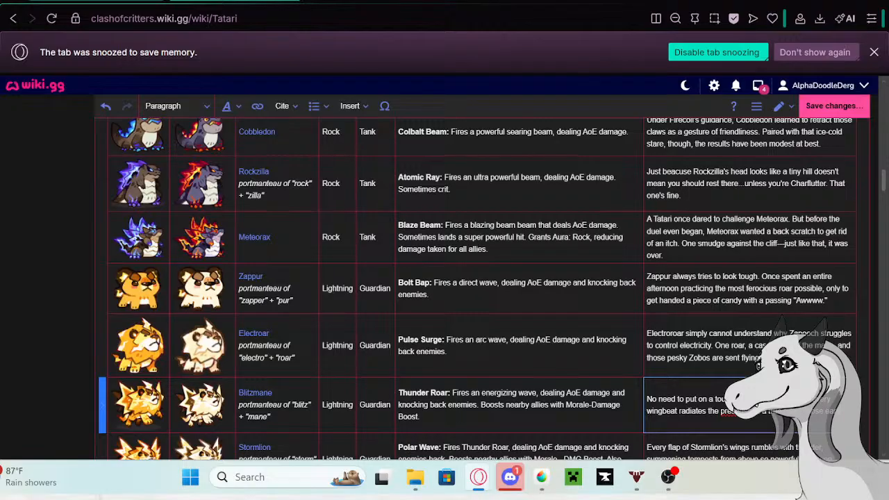
# - Finish Blitzmane's bio with "Those ears do still perk up when someone's talking behind Blitzmane's back, though." and correct the spelling of "presence"
pyautogui.write('still p')
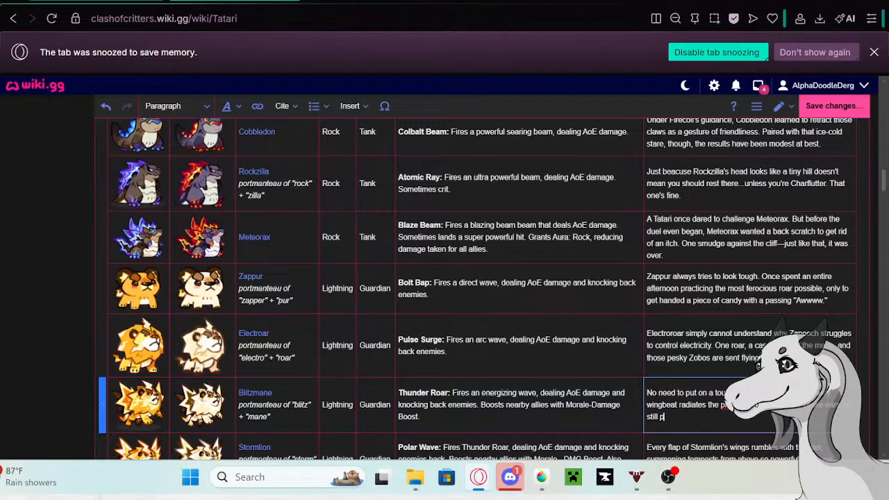
pyautogui.write('erk up when someone')
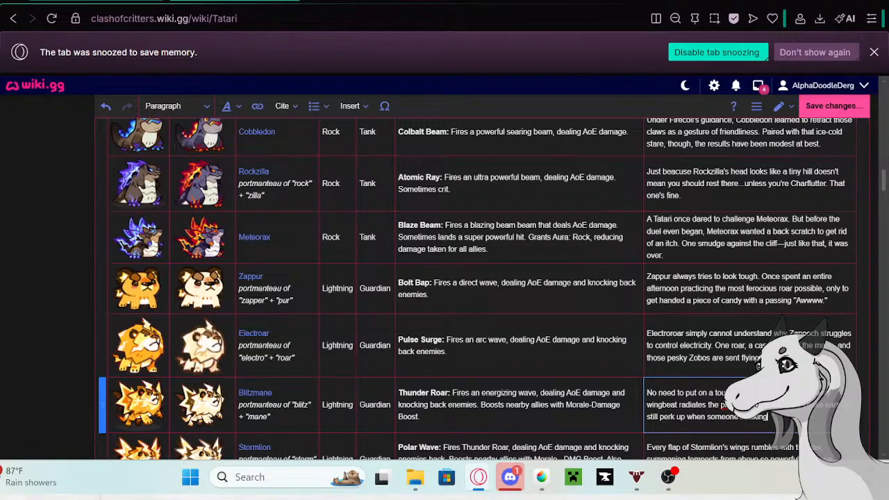
pyautogui.write(' berr')
pyautogui.write('though.')
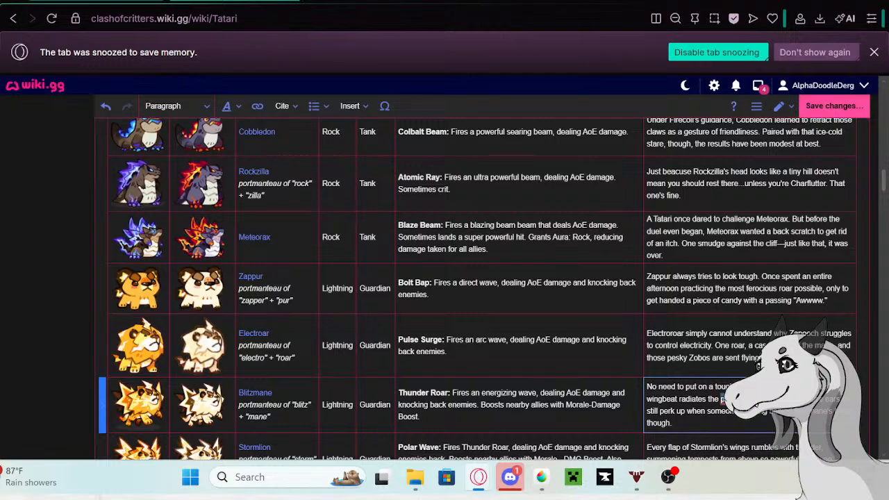
pyautogui.rightClick(726, 399)
pyautogui.click(586, 97)
# - Copy Stormlion's current bio description from the Tatari table and open the Stormlion page in a new tab
pyautogui.scroll(-1, 728, 354)
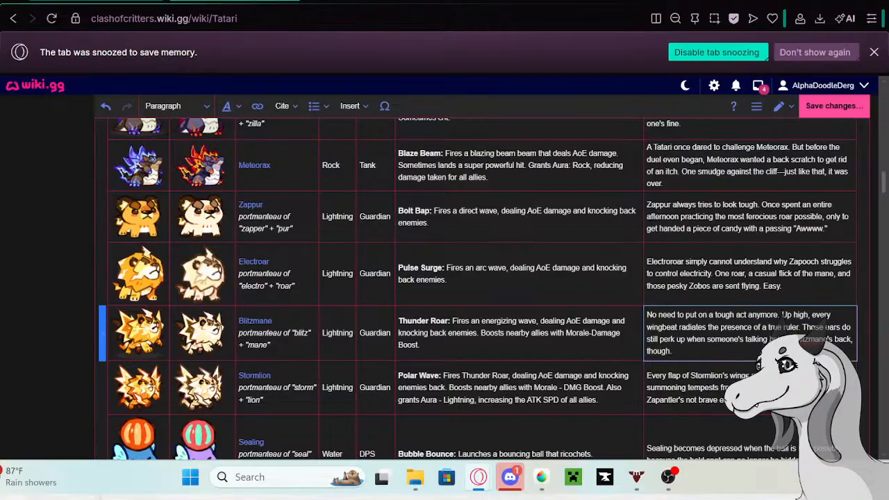
pyautogui.doubleClick(772, 399)
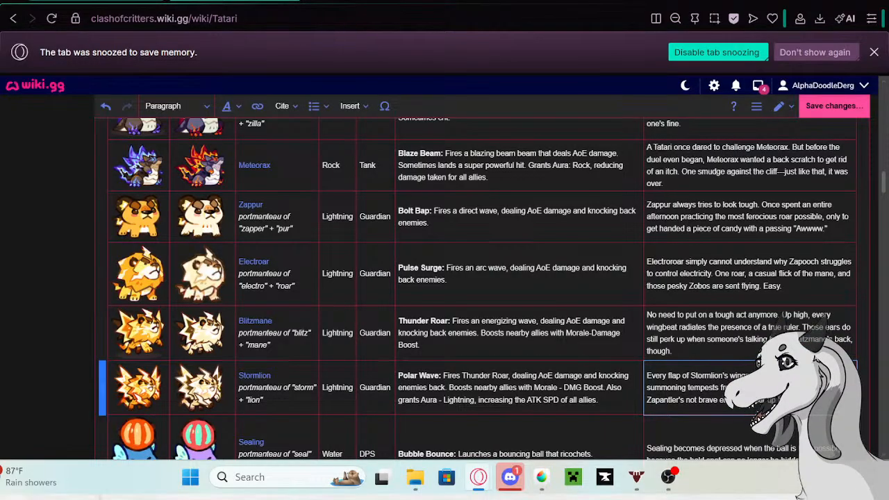
pyautogui.moveTo(772, 400); pyautogui.dragTo(647, 375)
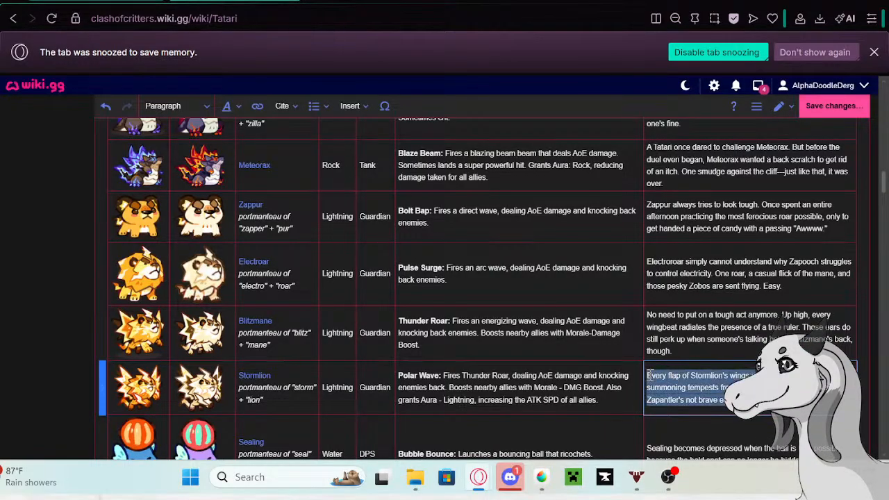
pyautogui.click(246, 378)
pyautogui.rightClick(171, 415)
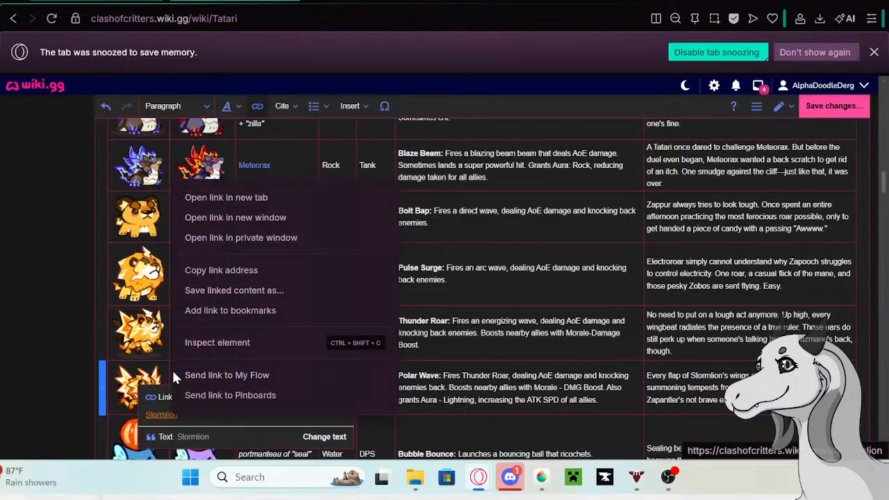
pyautogui.click(193, 198)
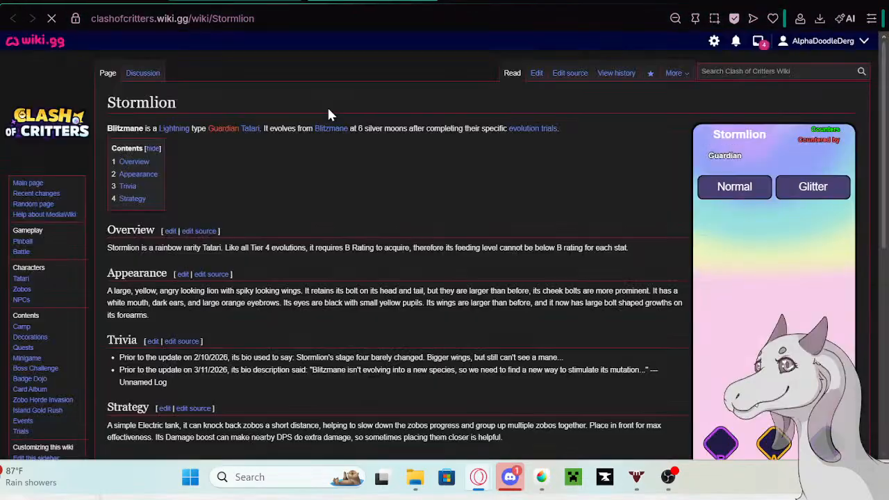
# - Edit the Stormlion page and paste the copied bio as a new bullet at the end of Trivia
pyautogui.click(542, 77)
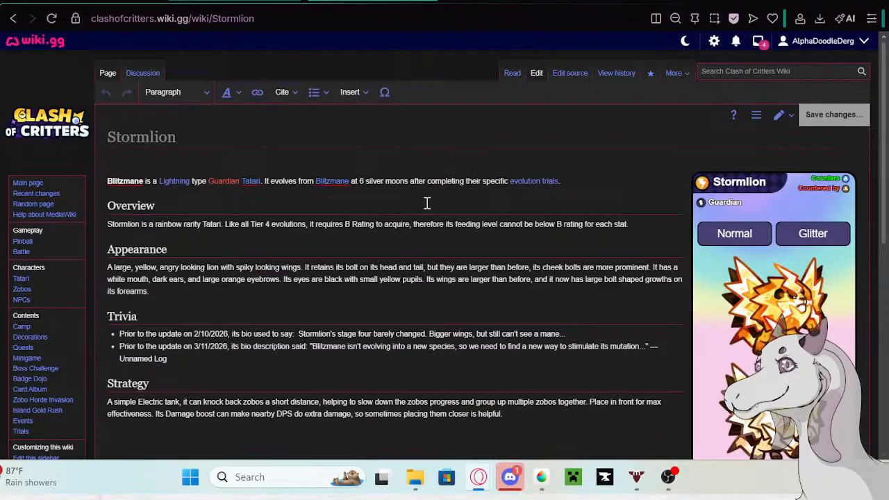
pyautogui.click(196, 359)
pyautogui.press('Return')
pyautogui.write("Every flap of Stormlion's wings rumbles with thunder, summoning tempests from above so powerful that even Zapantler's not brave enough to stir up trouble.")
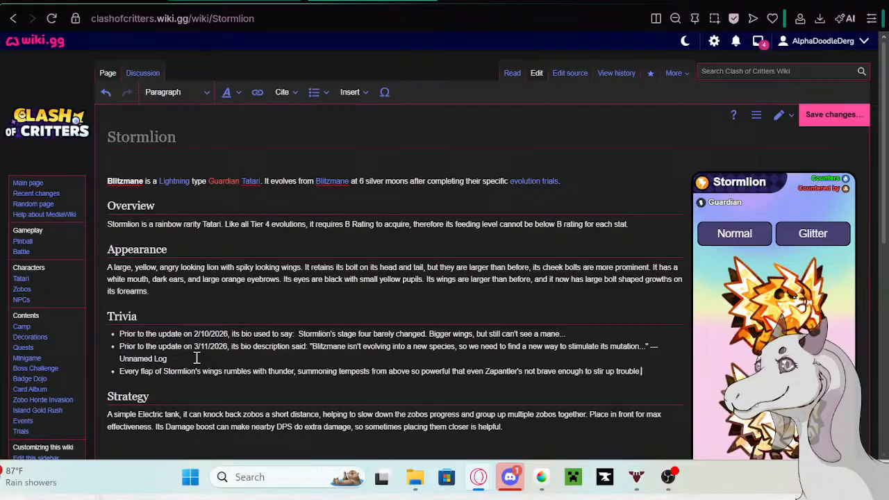
# - Prefix the new Stormlion bullet with "Prior to the update on 5/13/26 its bio description said:", copied from the Google search tab, and save the page
pyautogui.click(268, 1)
pyautogui.rightClick(219, 109)
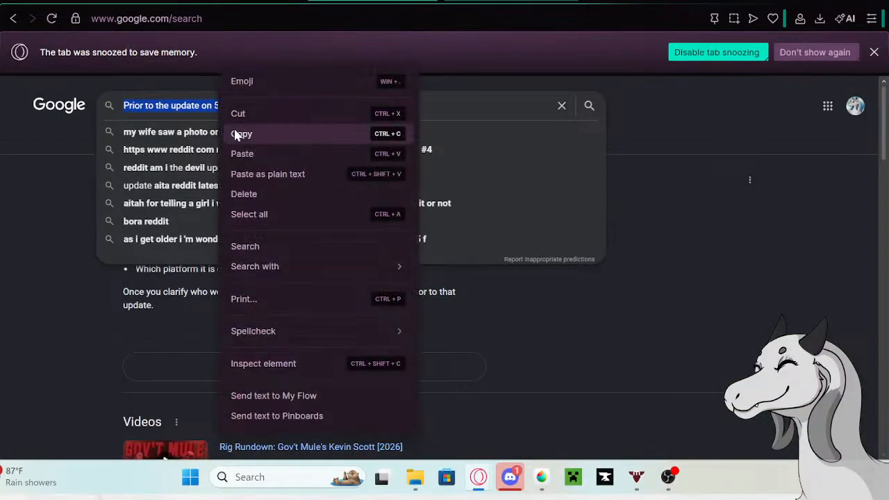
pyautogui.click(236, 135)
pyautogui.click(316, 2)
pyautogui.click(120, 370)
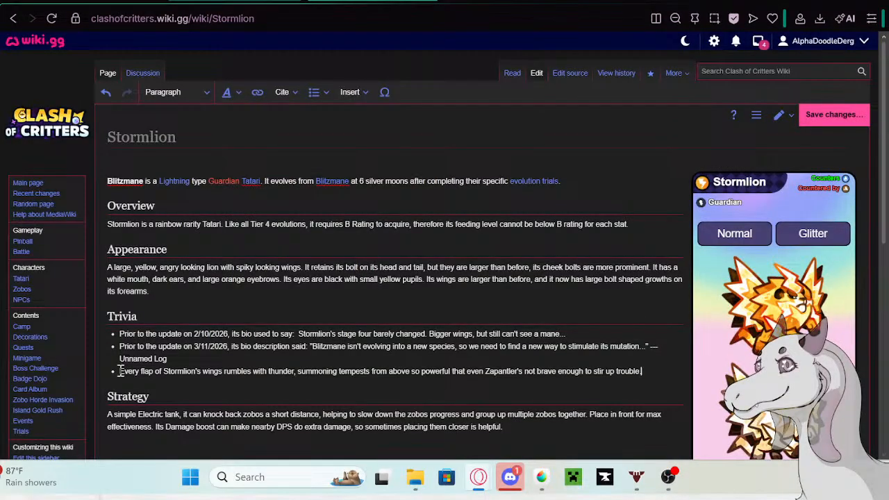
pyautogui.hotkey('ctrl', 'v')
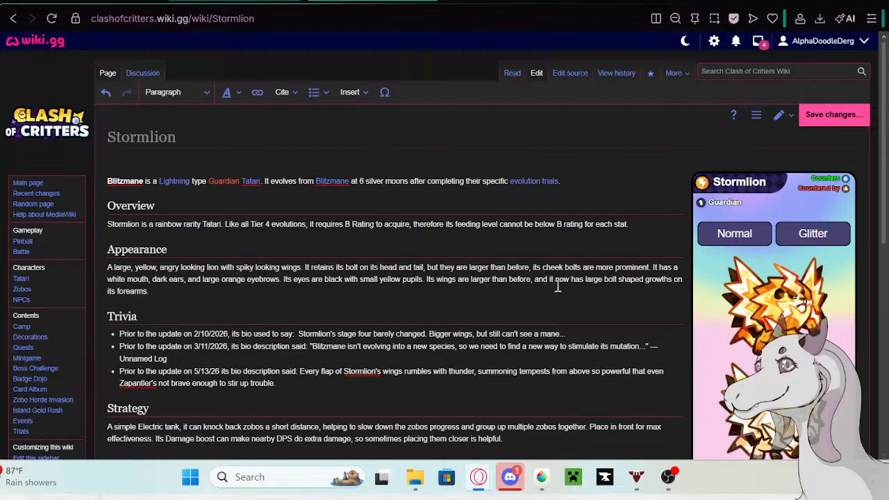
pyautogui.click(834, 115)
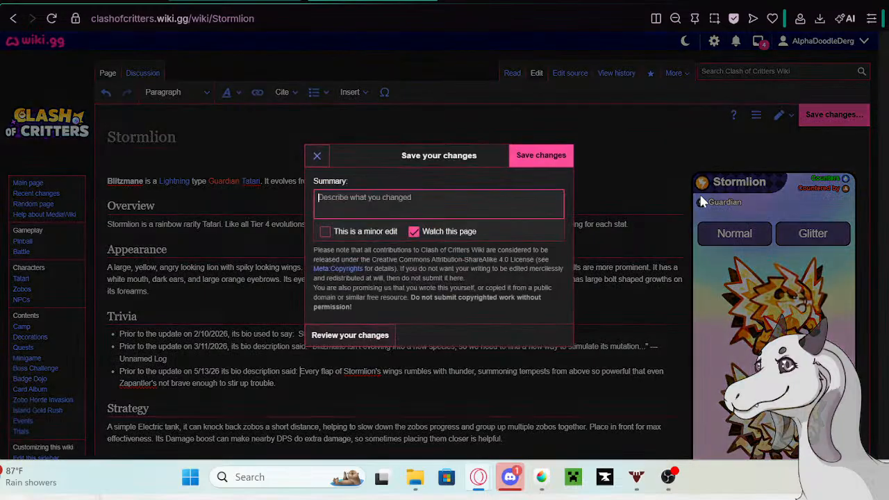
pyautogui.click(540, 164)
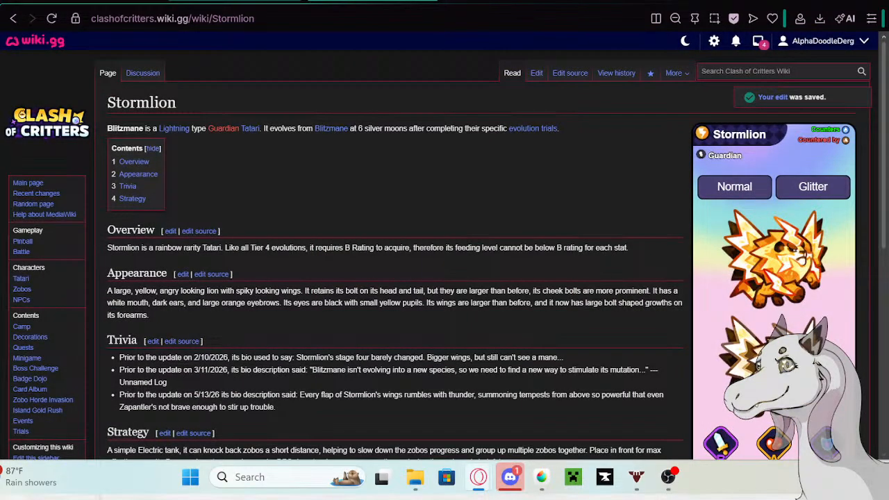
# - Back in the Tatari table, replace Stormlion's bio description with "Those giant thunder wings are the mark of a true king."
pyautogui.click(235, 1)
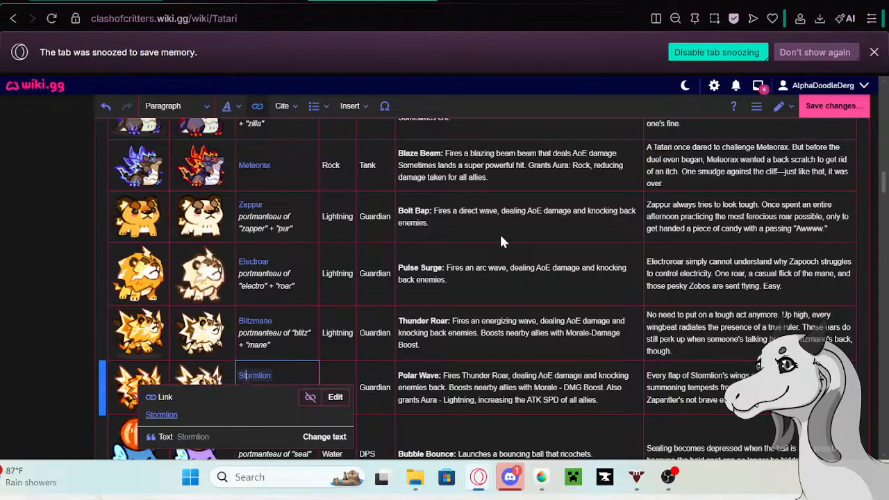
pyautogui.doubleClick(709, 405)
pyautogui.moveTo(798, 401); pyautogui.dragTo(648, 376)
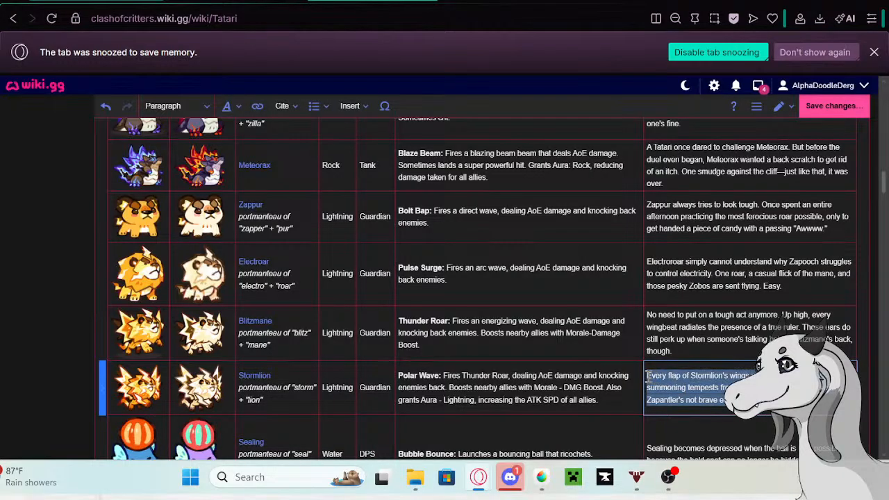
pyautogui.write('E')
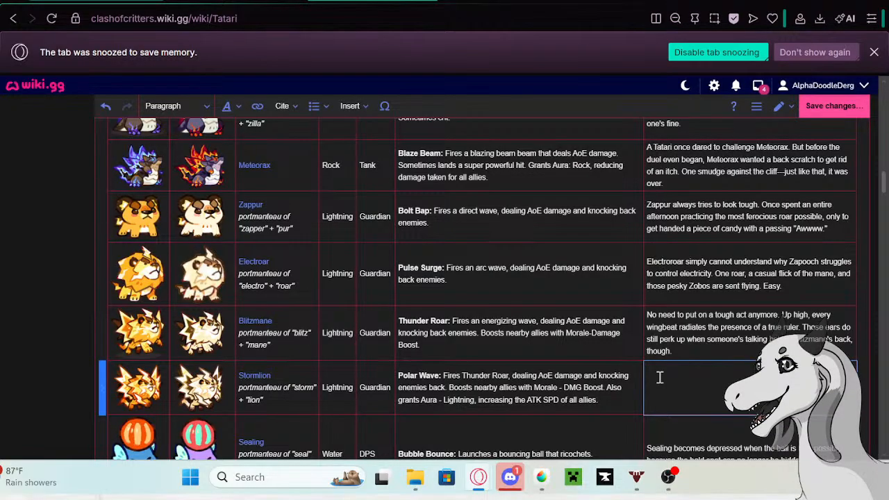
pyautogui.write('St')
pyautogui.press('BackSpace')
pyautogui.press('BackSpace')
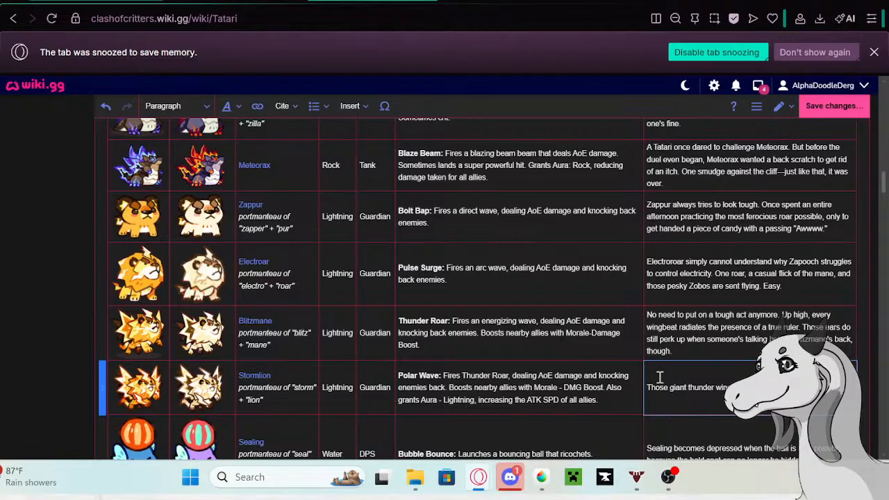
# - Add to Stormlion's bio "Stormlion is no lion cub, but an undisputed Tatari powerhouse. Any Zobo that dares come near is easily turned to dust."
pyautogui.write('Stormlion i')
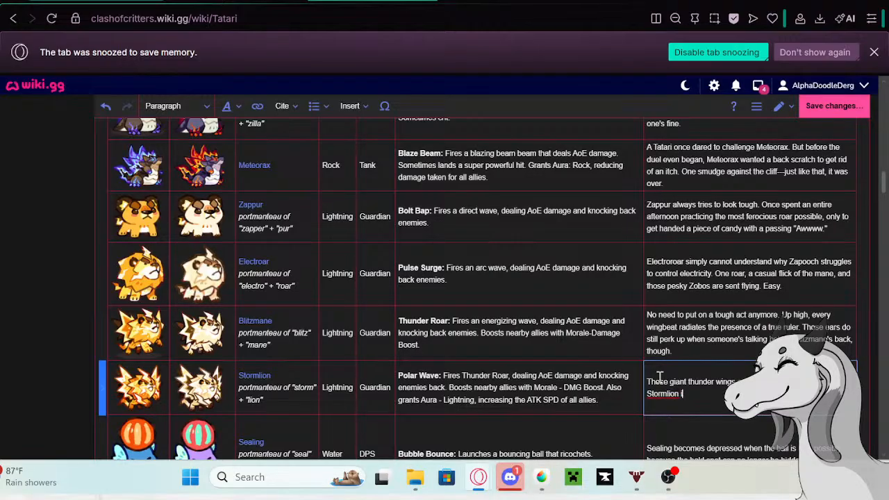
pyautogui.write('s no lion ')
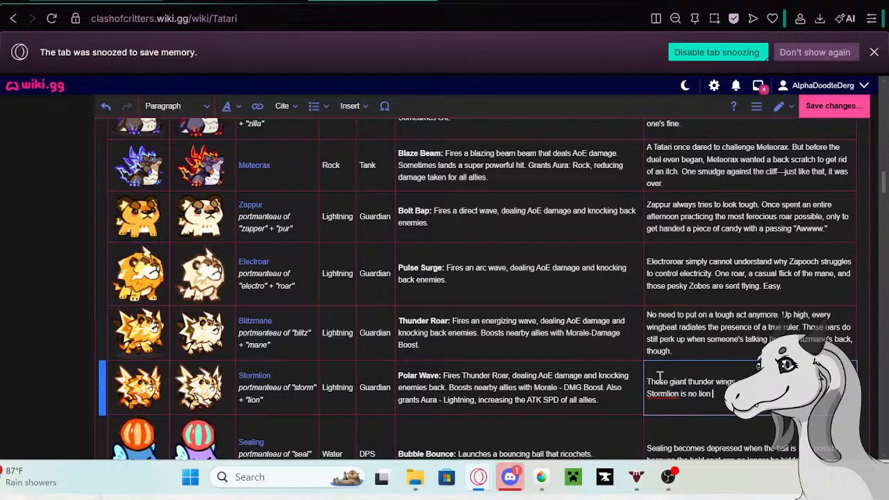
pyautogui.write('cub')
pyautogui.write('use. Any Zobo')
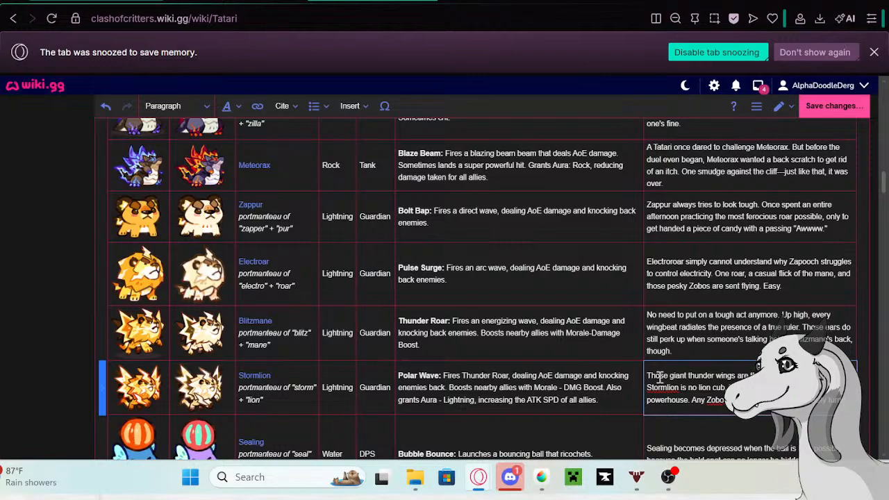
pyautogui.write('ty')
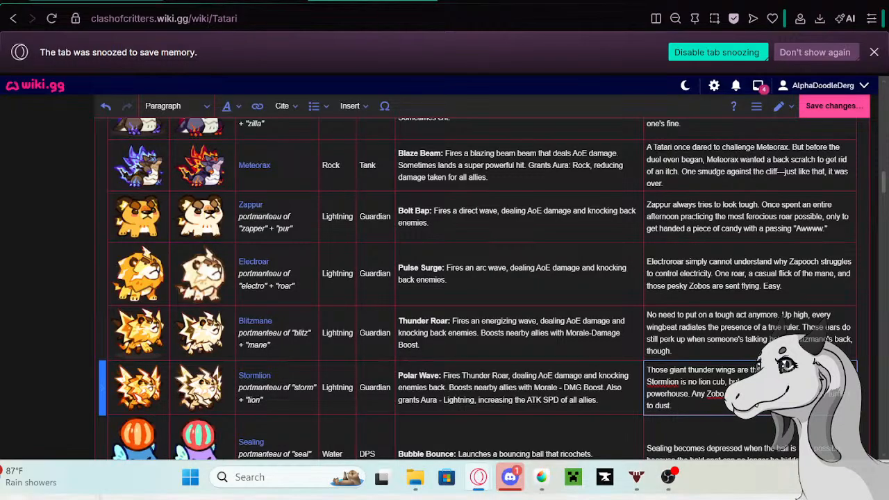
# - Copy Sealing's current bio description from the Tatari table and open the Sealing page in a new tab
pyautogui.scroll(-2, 816, 336)
pyautogui.click(819, 324)
pyautogui.moveTo(807, 317); pyautogui.dragTo(636, 308)
pyautogui.hotkey('ctrl', 'c')
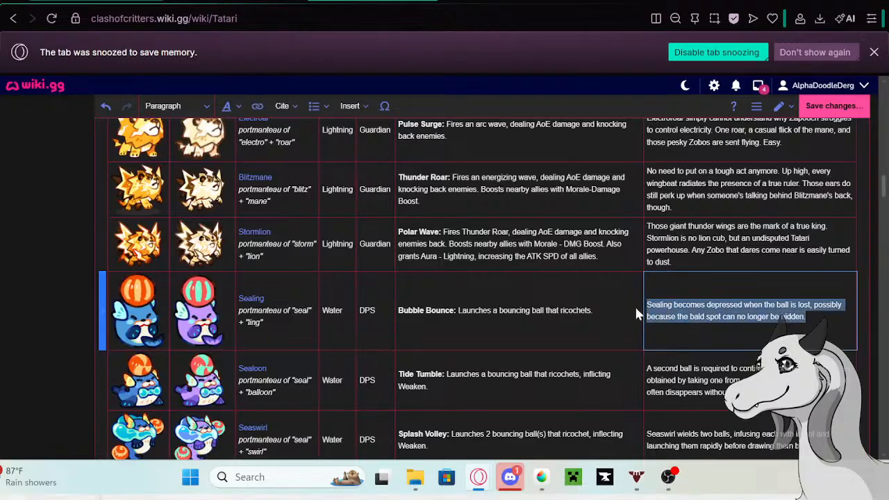
pyautogui.click(252, 300)
pyautogui.click(252, 300)
pyautogui.rightClick(170, 339)
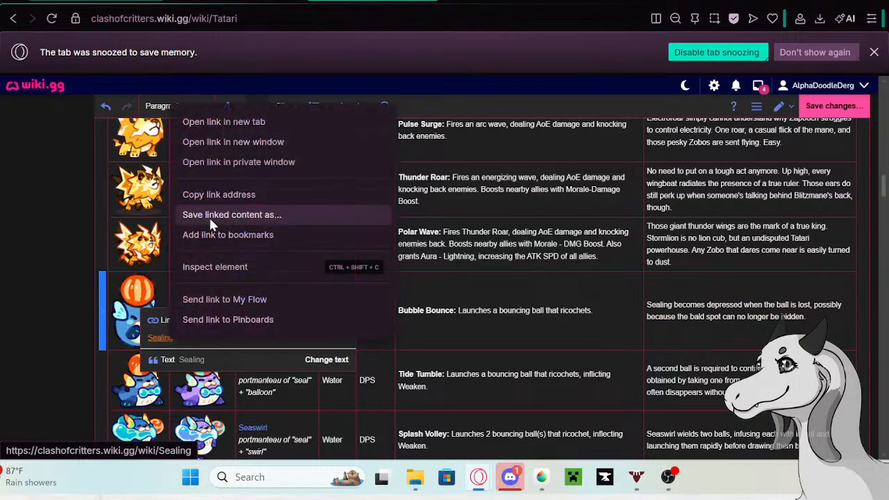
pyautogui.click(225, 122)
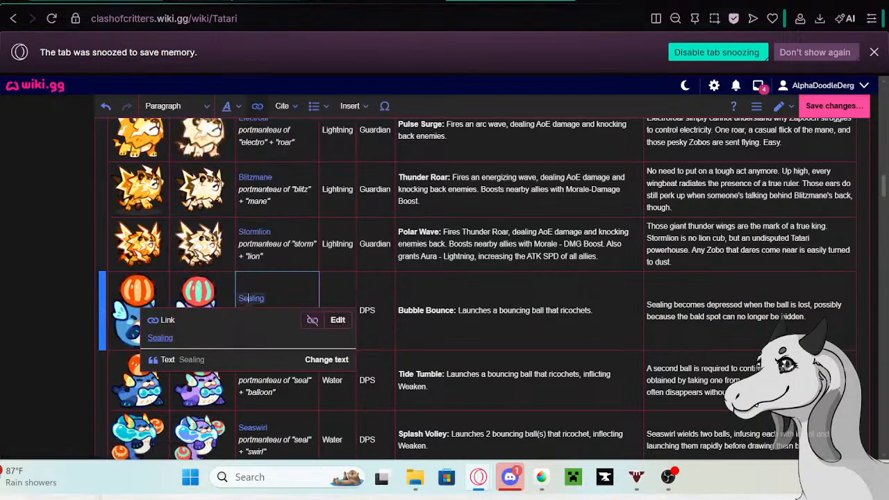
pyautogui.click(272, 2)
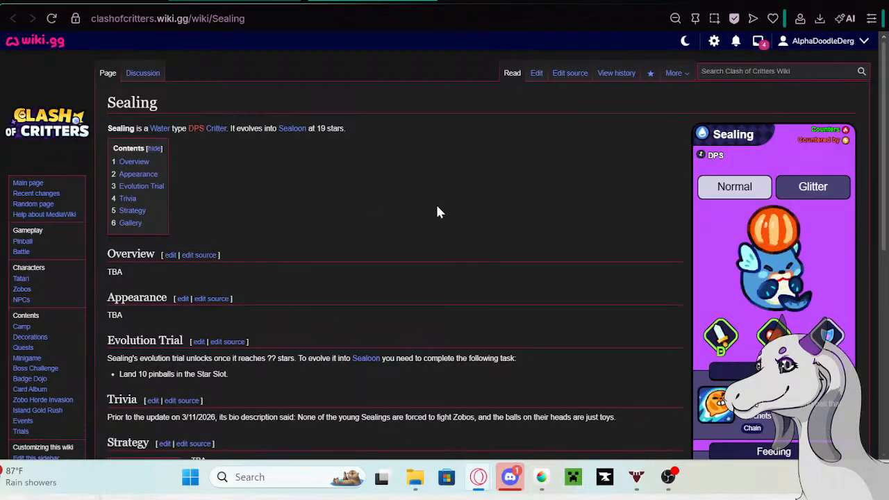
# - Edit the Sealing page and paste the copied bio on a new line below the existing Trivia entry
pyautogui.click(536, 73)
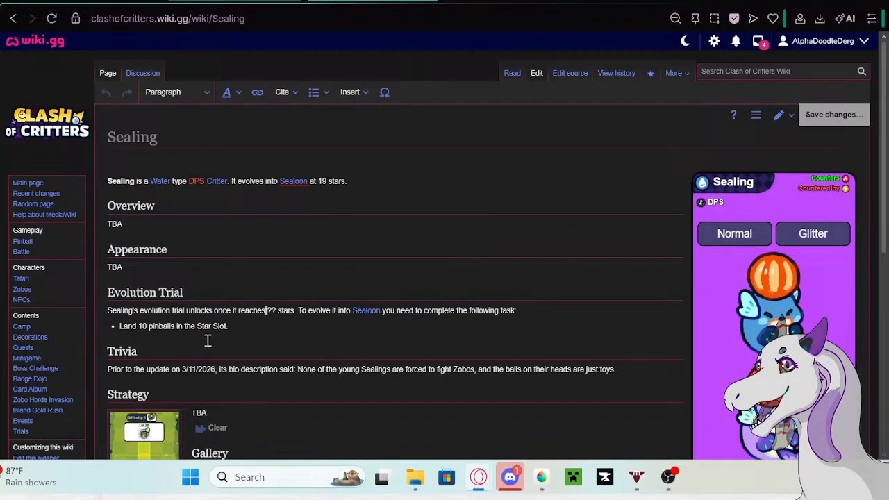
pyautogui.scroll(-2, 585, 327)
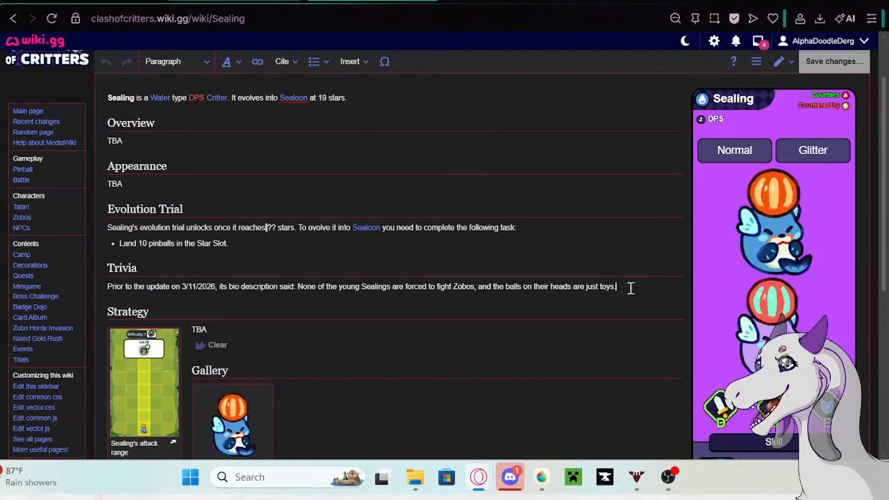
pyautogui.click(630, 287)
pyautogui.press('Return')
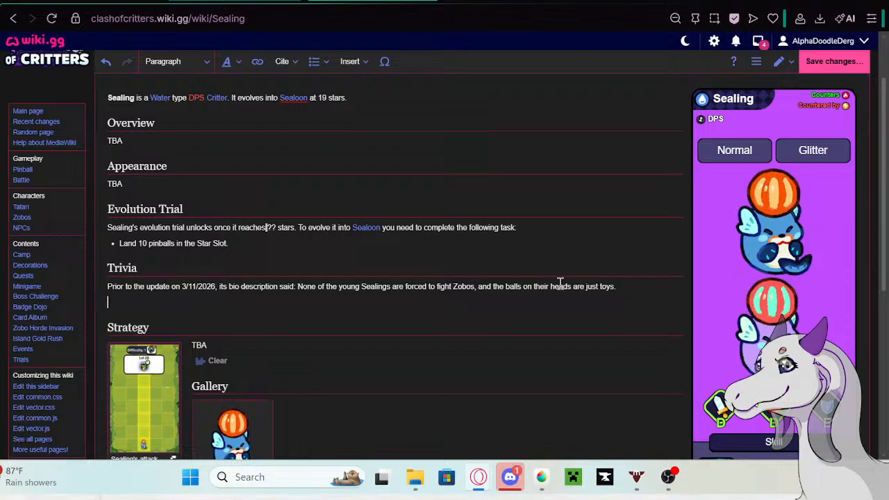
pyautogui.hotkey('ctrl', 'v')
# - Copy "Prior to the update on 5/13/26 its bio description said:" from the Google search box and insert it before Sealing's pasted bio in Trivia
pyautogui.click(479, 1)
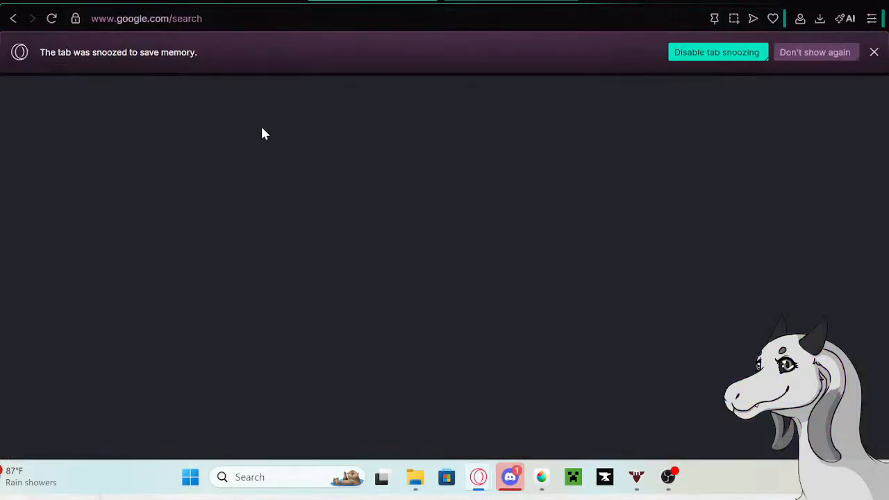
pyautogui.tripleClick(202, 107)
pyautogui.rightClick(185, 107)
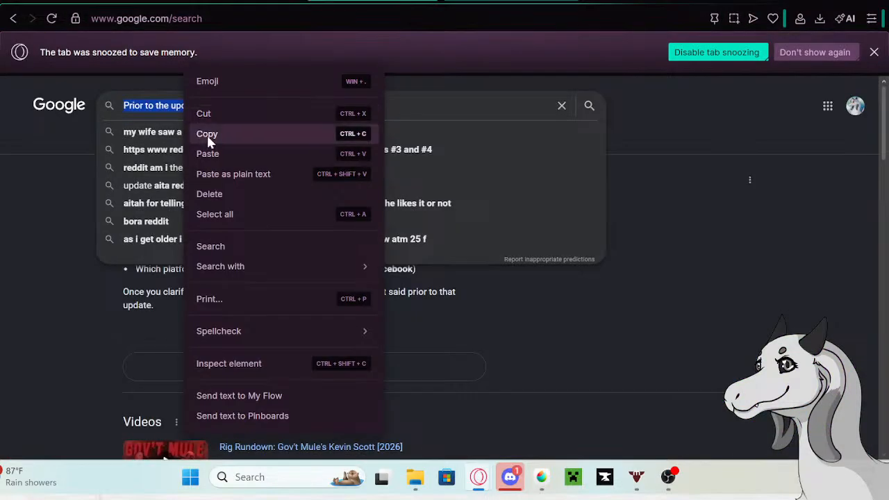
pyautogui.click(207, 134)
pyautogui.click(213, 3)
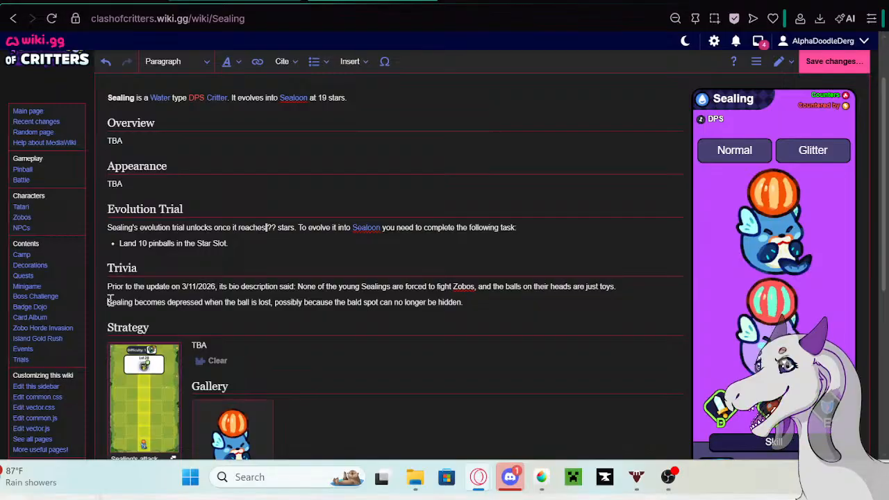
pyautogui.click(109, 302)
pyautogui.hotkey('ctrl', 'v')
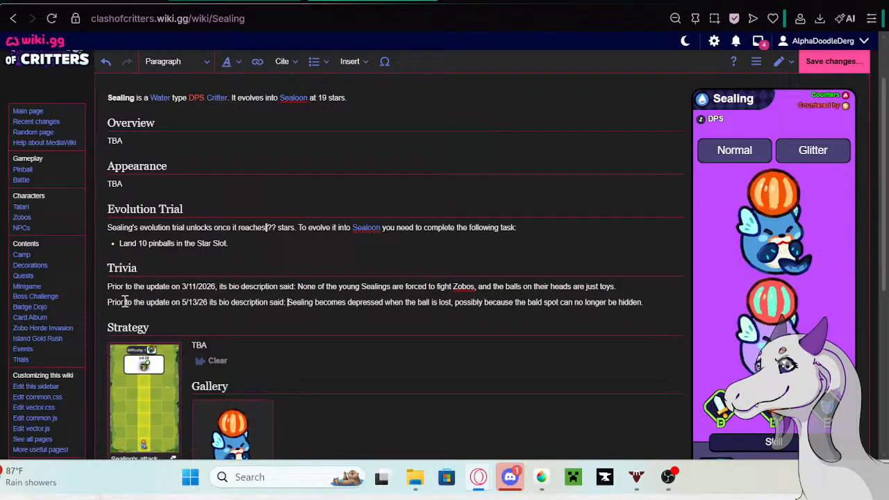
# - Format both of Sealing's Trivia entries as a bullet list and save the page changes
pyautogui.moveTo(108, 286); pyautogui.dragTo(660, 303)
pyautogui.click(314, 61)
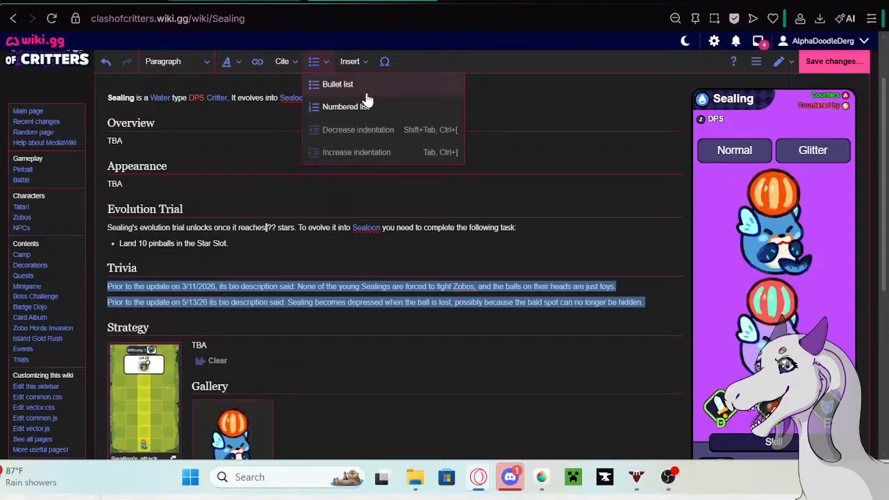
pyautogui.click(347, 84)
pyautogui.click(667, 299)
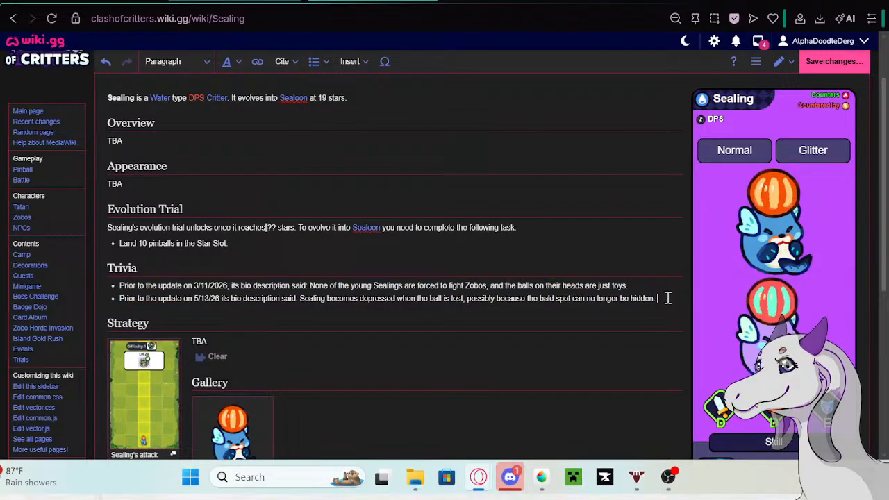
pyautogui.click(819, 59)
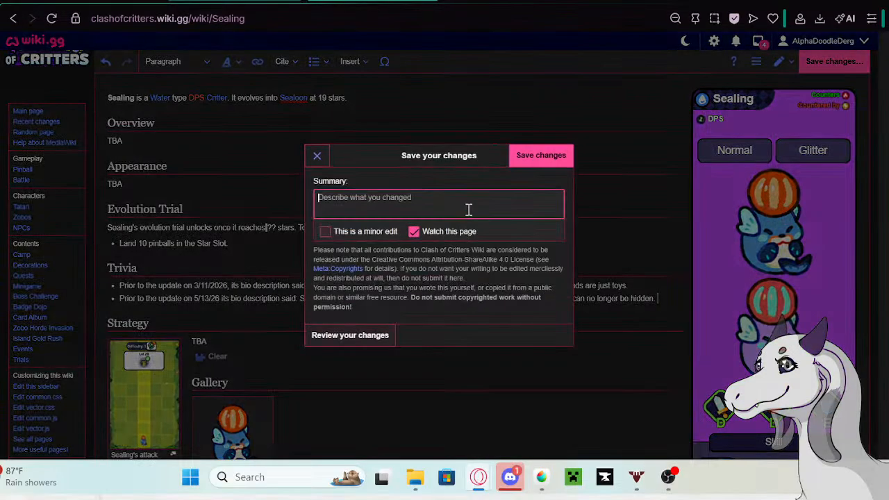
pyautogui.click(538, 155)
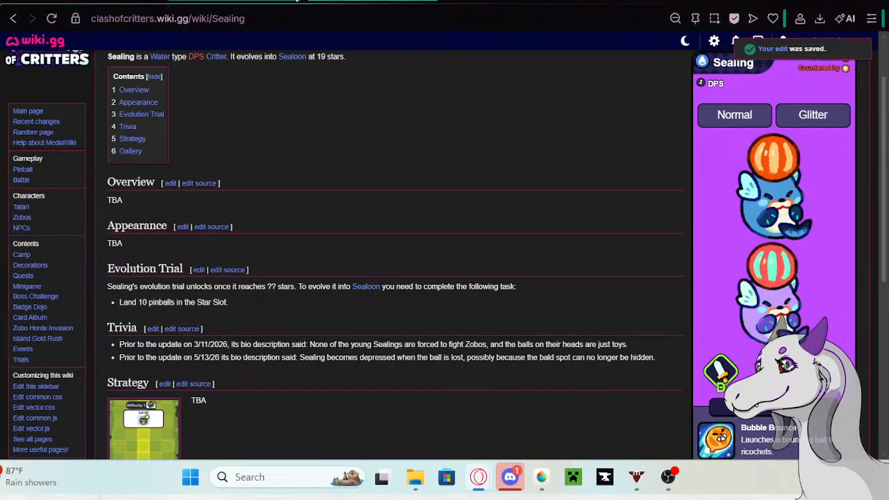
# - Go back to Sealing's row in the Tatari table and open the Sealing page again in a new tab
pyautogui.click(283, 2)
pyautogui.click(786, 328)
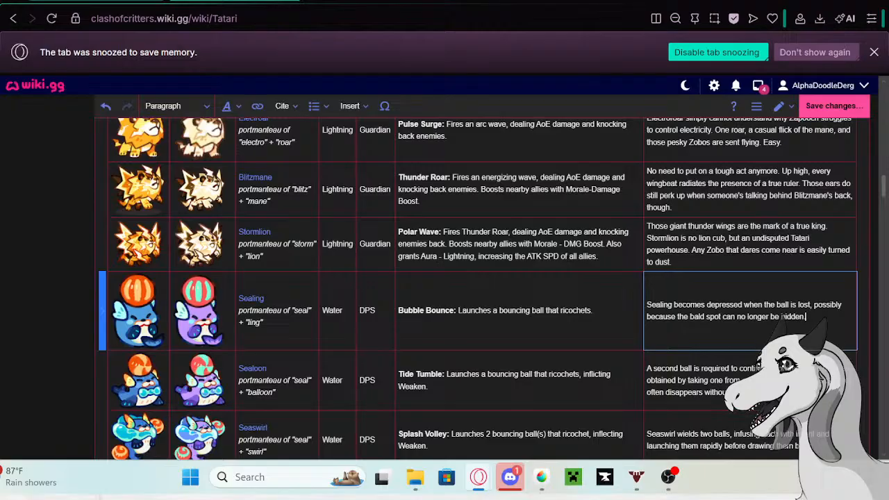
pyautogui.scroll(-1, 783, 316)
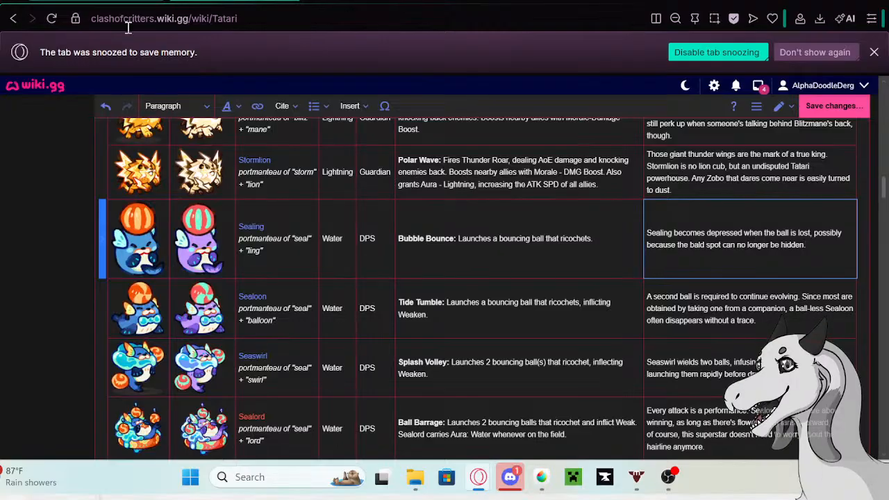
pyautogui.click(250, 232)
pyautogui.click(251, 229)
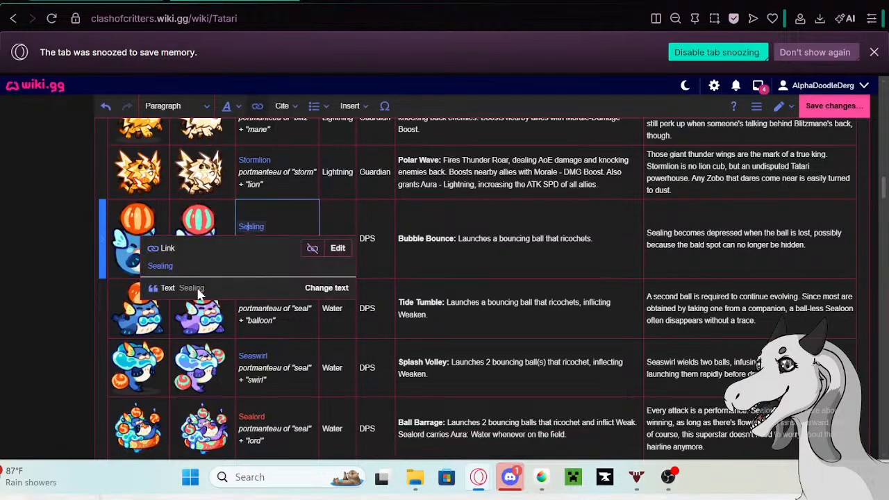
pyautogui.rightClick(165, 262)
pyautogui.click(221, 52)
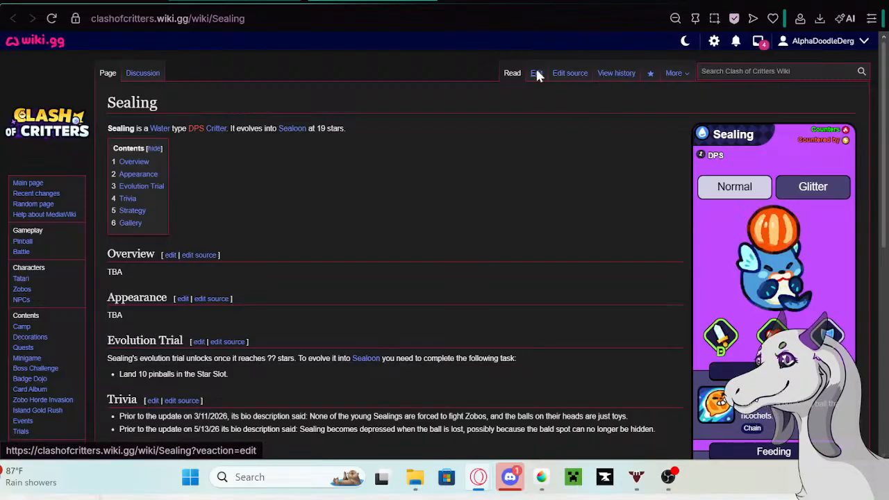
# - Edit the Sealing page to delete the 5/13/26 bullet from Trivia, and save the changes
pyautogui.click(537, 73)
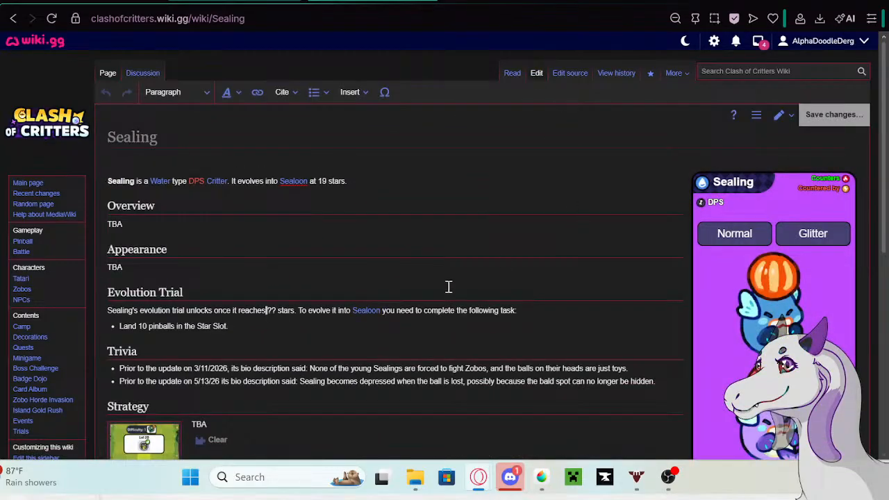
pyautogui.scroll(-5, 461, 224)
pyautogui.moveTo(653, 230); pyautogui.dragTo(112, 227)
pyautogui.press('BackSpace')
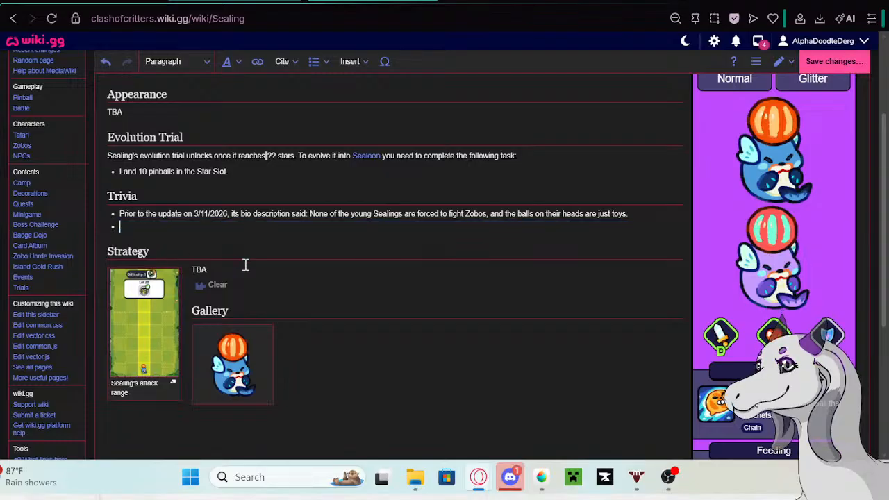
pyautogui.press('BackSpace')
pyautogui.click(811, 67)
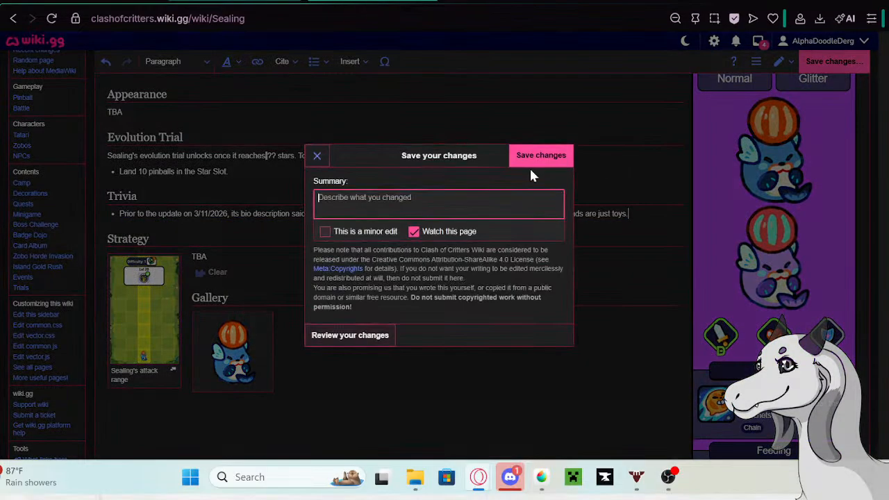
pyautogui.click(530, 155)
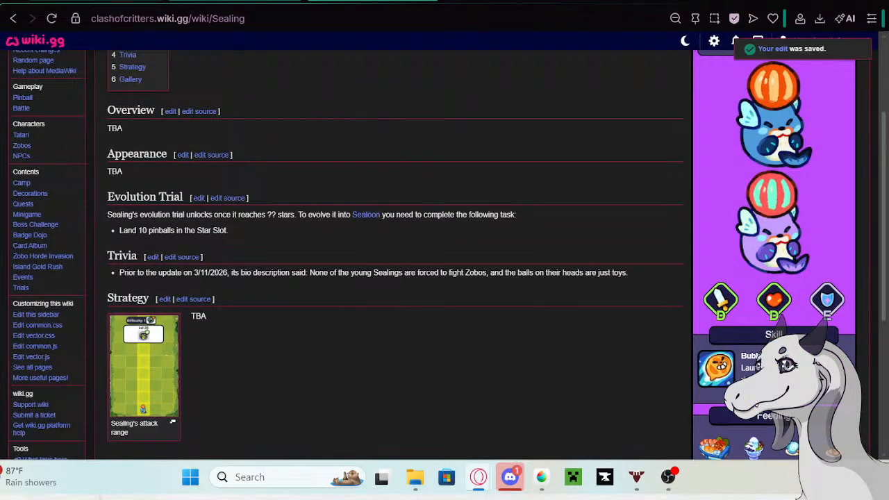
# - Copy Sealoon's current bio description from the Tatari table and open the Sealoon page in a new tab
pyautogui.click(132, 0)
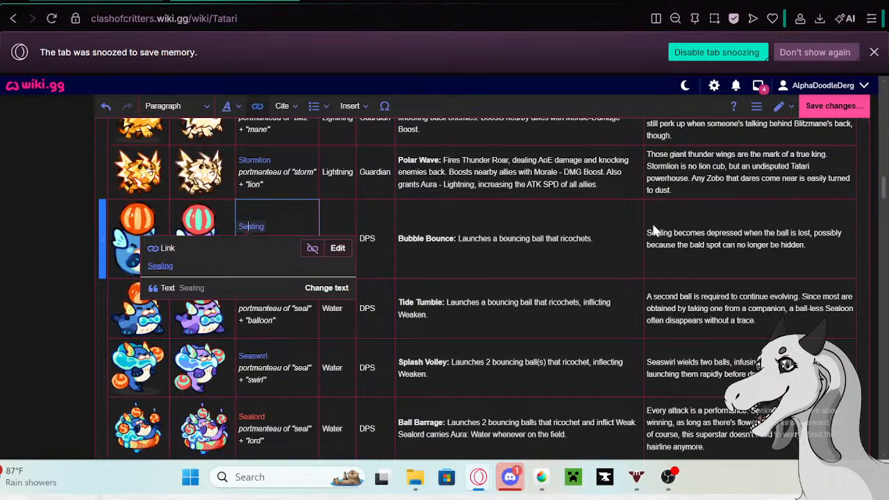
pyautogui.click(735, 260)
pyautogui.click(764, 326)
pyautogui.click(764, 326)
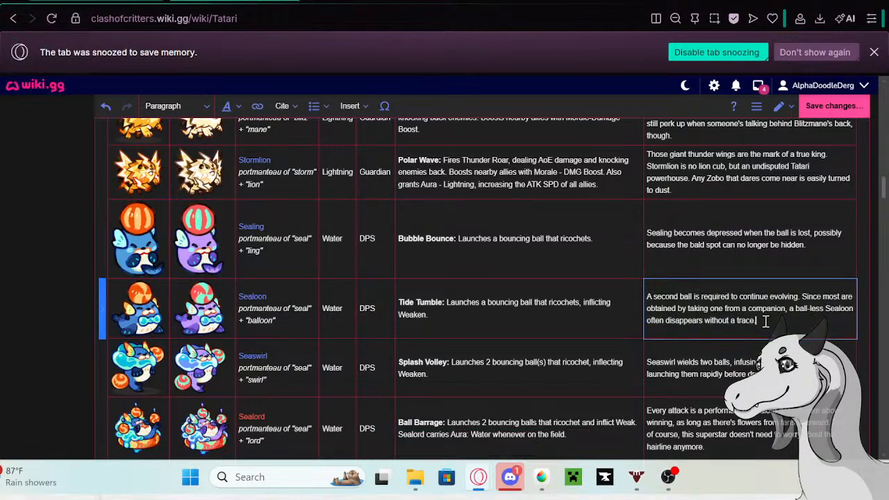
pyautogui.moveTo(757, 321); pyautogui.dragTo(646, 288)
pyautogui.hotkey('ctrl', 'c')
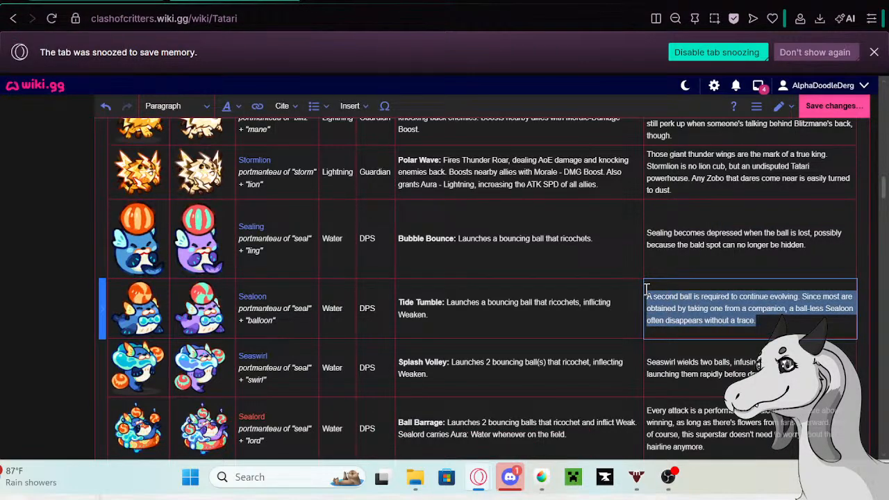
pyautogui.click(251, 296)
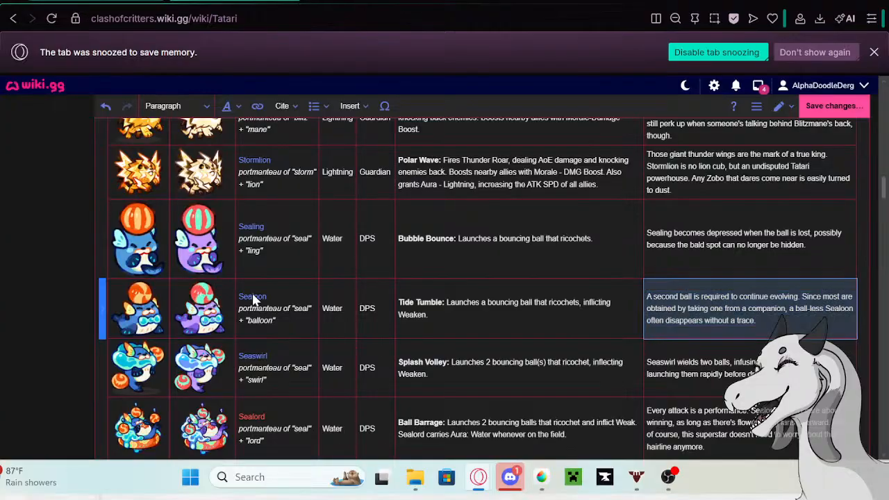
pyautogui.rightClick(172, 336)
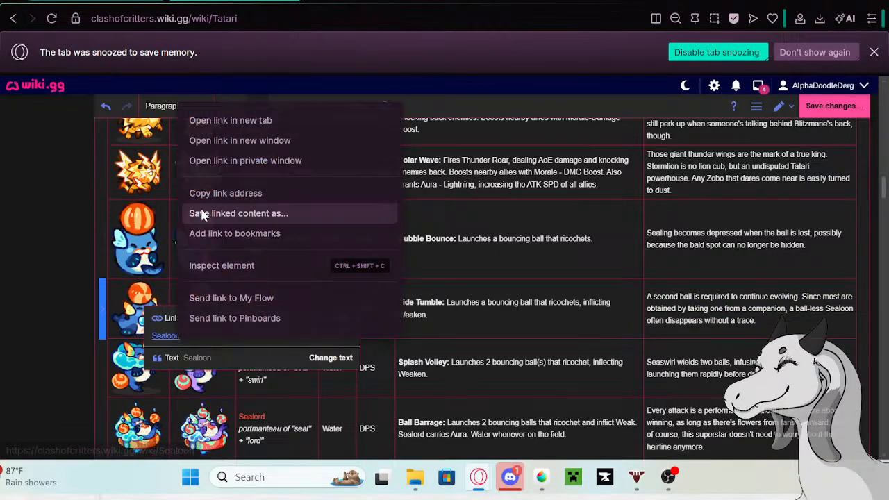
pyautogui.click(205, 121)
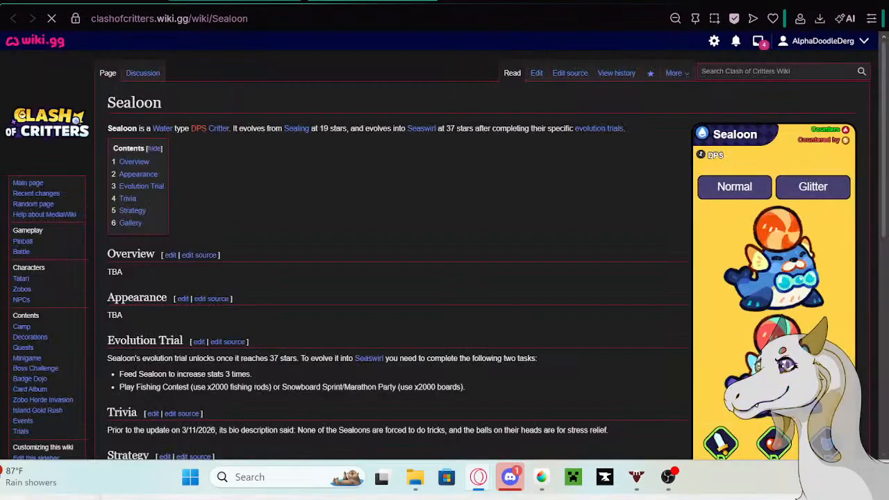
# - Edit the Sealoon page and paste the copied bio on a new line below the existing Trivia entry
pyautogui.click(536, 74)
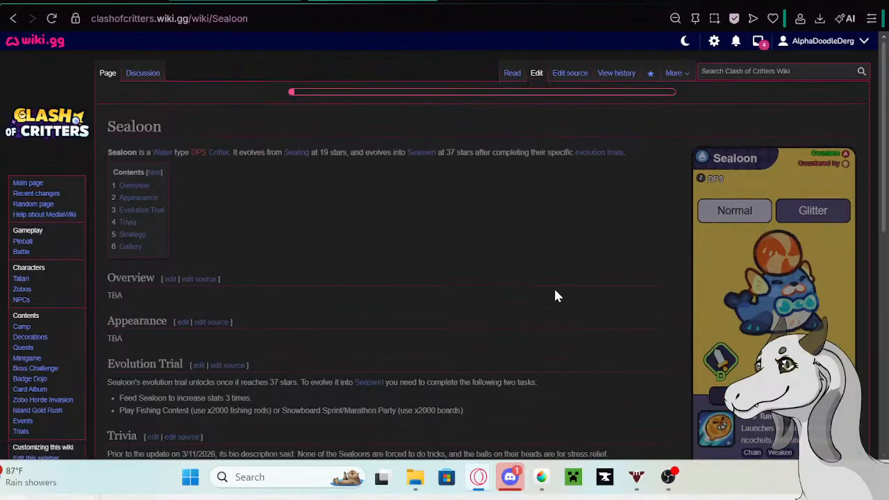
pyautogui.scroll(-1, 512, 277)
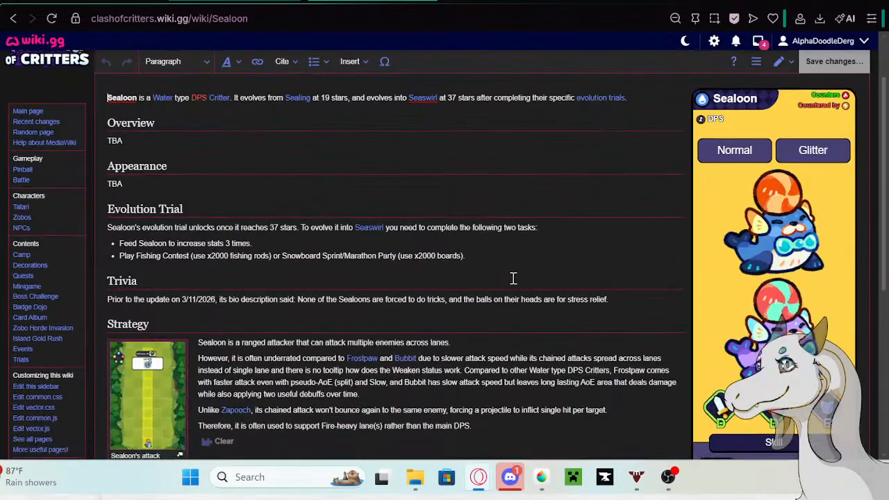
pyautogui.click(632, 301)
pyautogui.press('Return')
pyautogui.hotkey('ctrl', 'v')
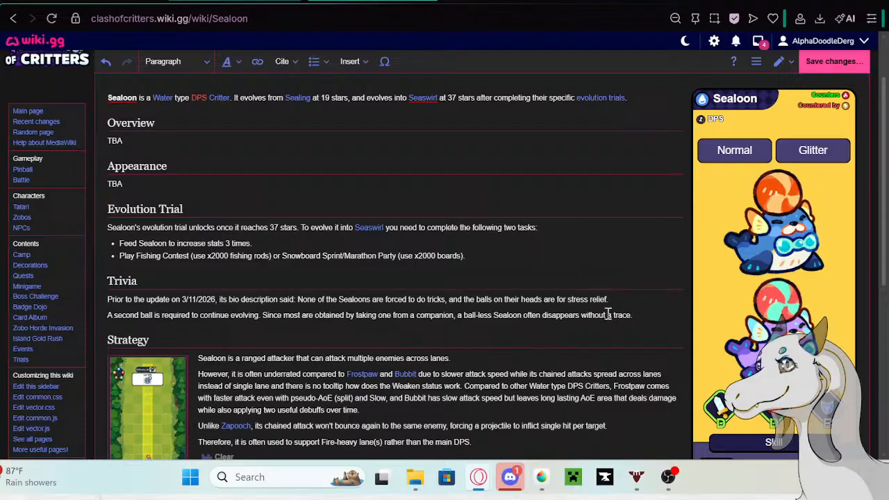
# - Format both of Sealoon's Trivia entries as a bullet list
pyautogui.moveTo(643, 315); pyautogui.dragTo(107, 297)
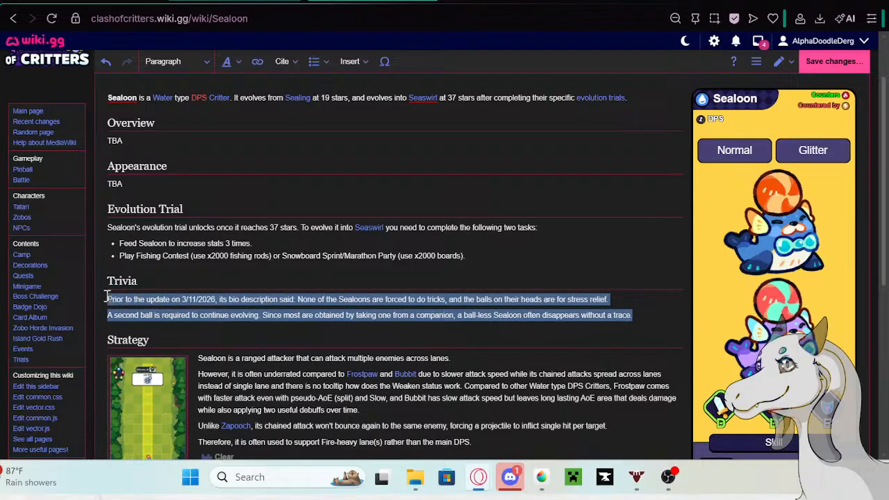
pyautogui.click(313, 61)
pyautogui.click(326, 83)
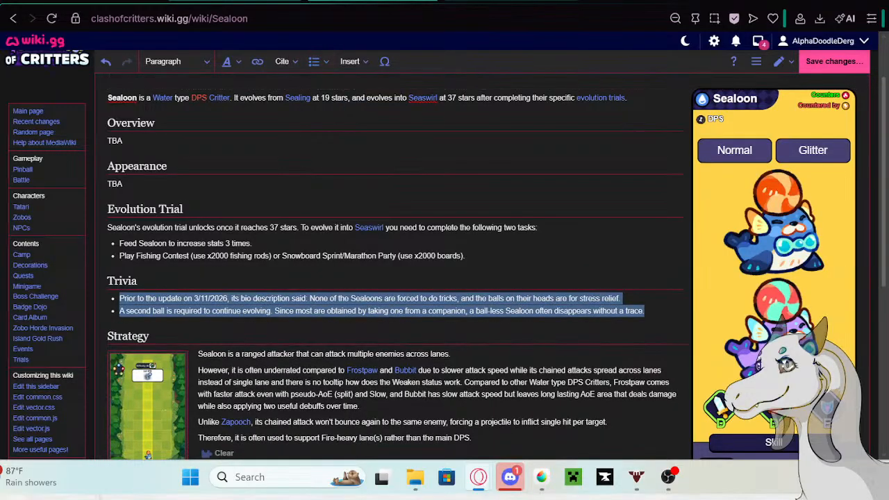
# - Copy "Prior to the update on 5/13/26 its bio description said:" from the Google tab, insert it before Sealoon's second Trivia bullet, and save
pyautogui.click(236, 1)
pyautogui.rightClick(206, 105)
pyautogui.click(235, 131)
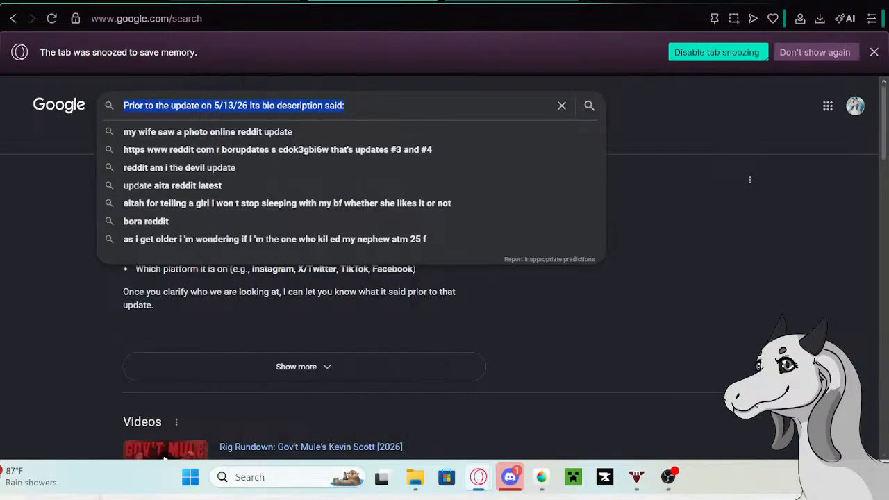
pyautogui.click(511, 2)
pyautogui.click(121, 312)
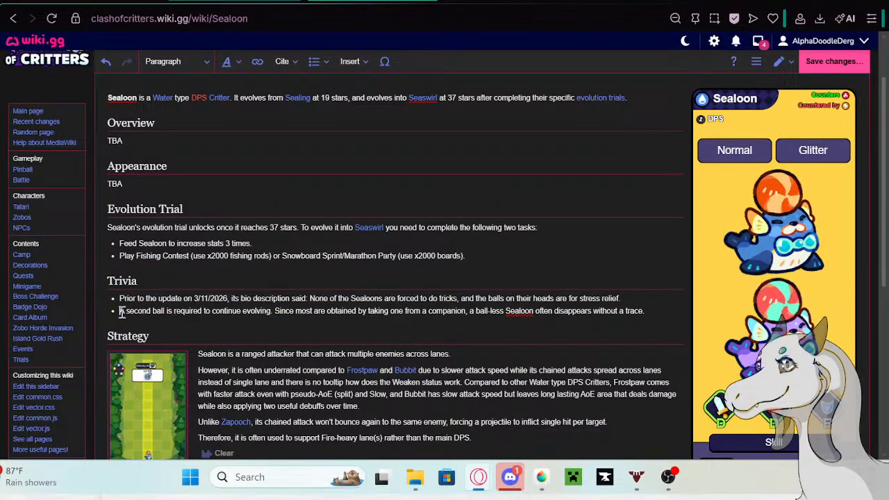
pyautogui.hotkey('ctrl', 'v')
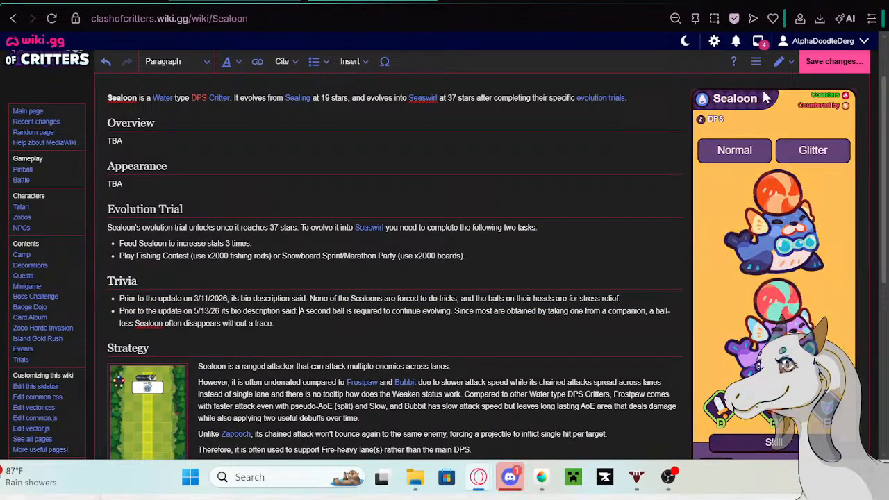
pyautogui.click(814, 65)
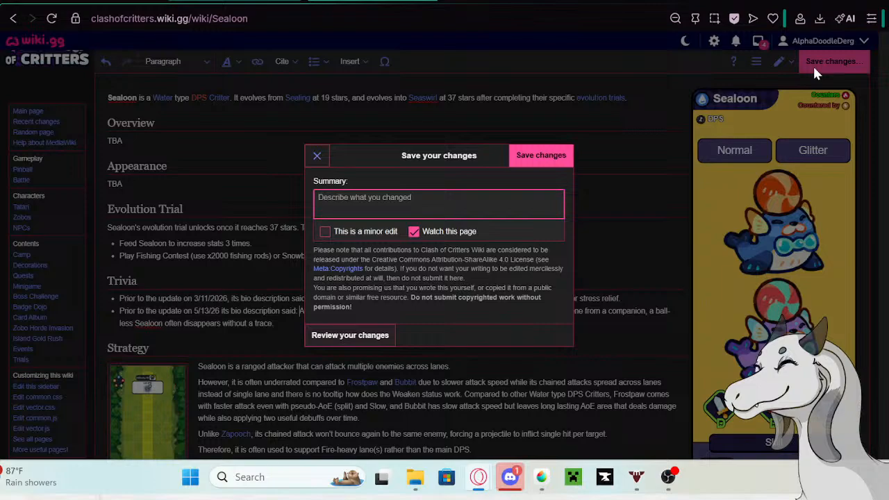
pyautogui.click(555, 161)
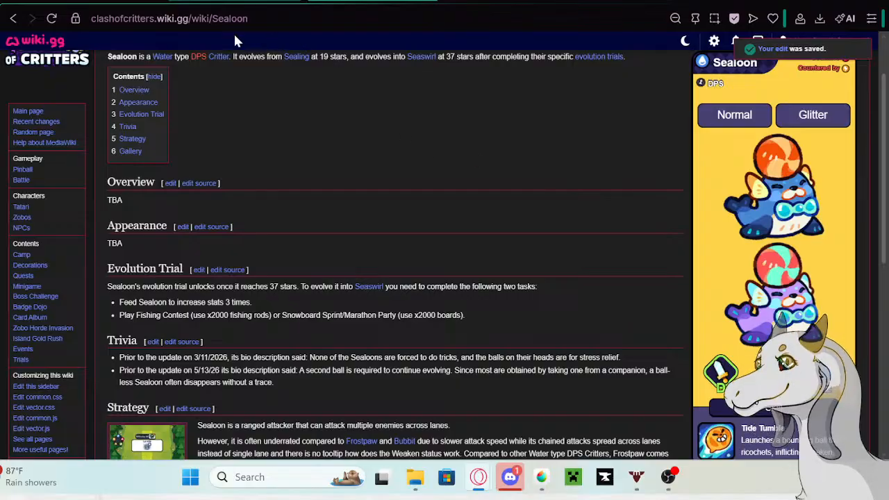
# - Replace Sealoon's bio in the Tatari table with "People always assume Sealoon used to work at an aquarium."
pyautogui.click(286, 3)
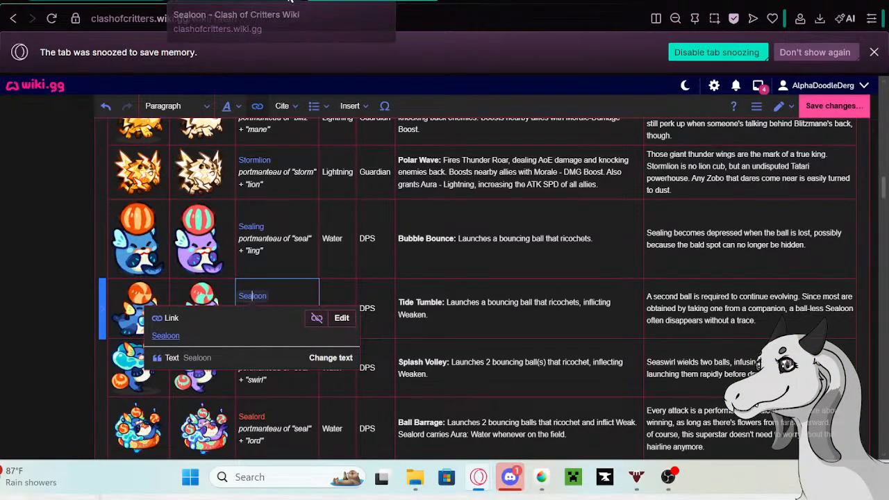
pyautogui.click(768, 327)
pyautogui.click(768, 328)
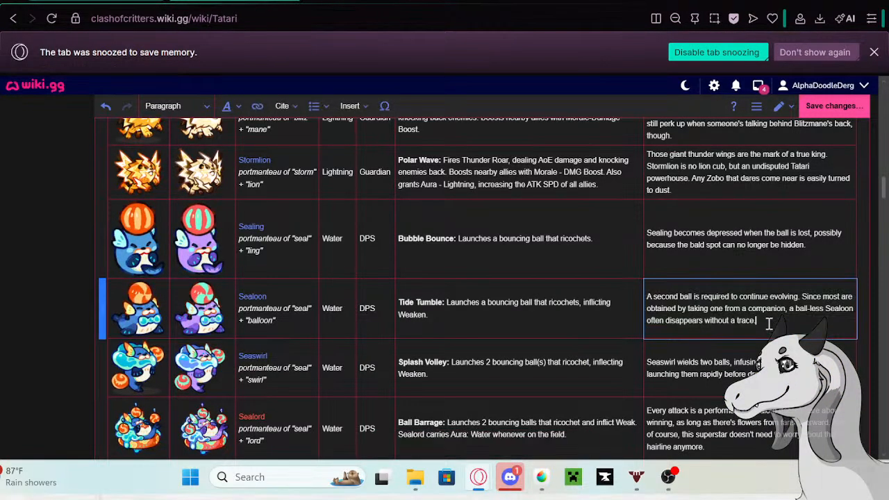
pyautogui.moveTo(768, 328); pyautogui.dragTo(633, 300)
pyautogui.press('BackSpace')
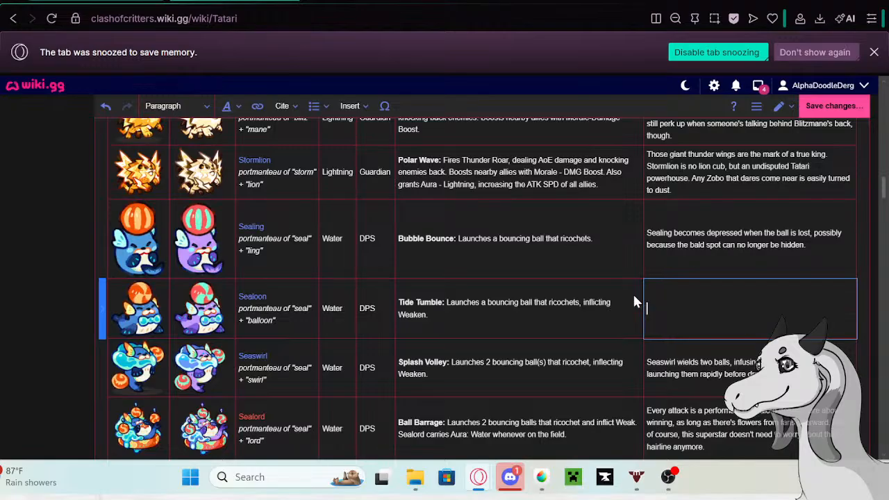
pyautogui.write('People always assume Sealo')
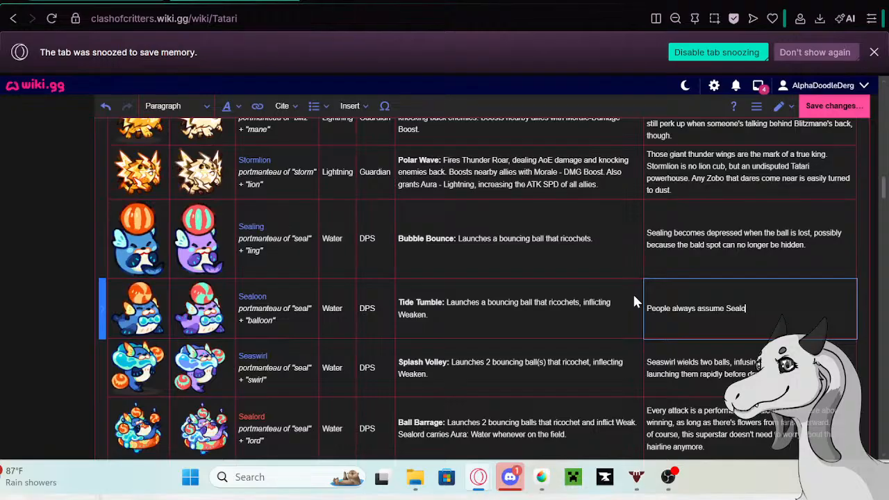
pyautogui.write('on used to work')
pyautogui.write('at an aquarium.')
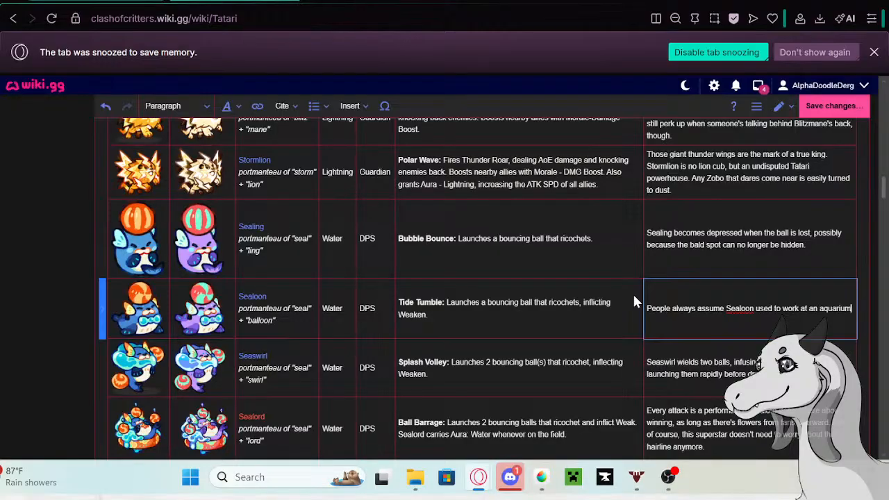
# - Add the sentence "For the record, ball-balancing is simply a passion project." to Sealoon's bio
pyautogui.press('Return')
pyautogui.write('For')
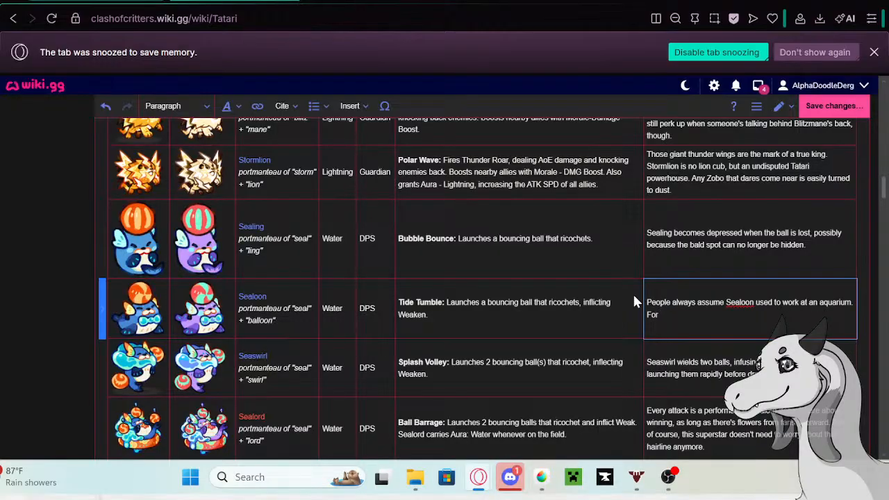
pyautogui.write(' the record, ball-balancing is simply a passion project.')
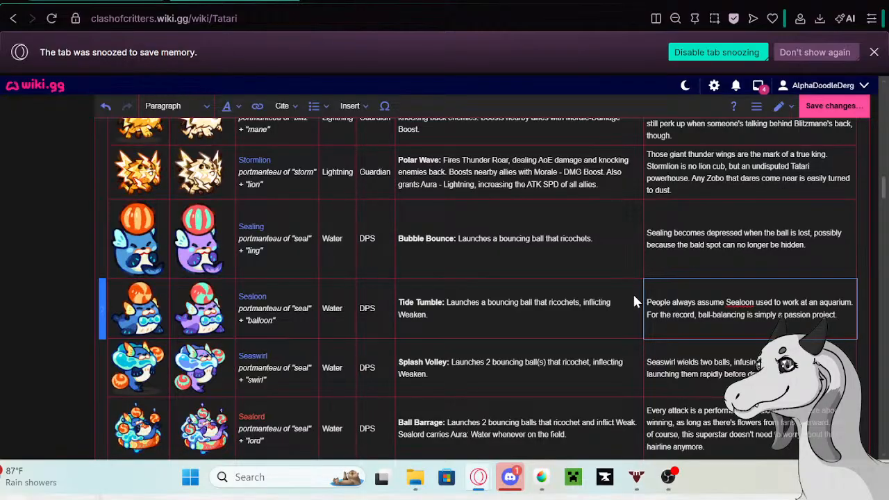
# - Copy Seaswirl's current bio description from the Tatari table and open the Seaswirl page in a new tab
pyautogui.doubleClick(792, 375)
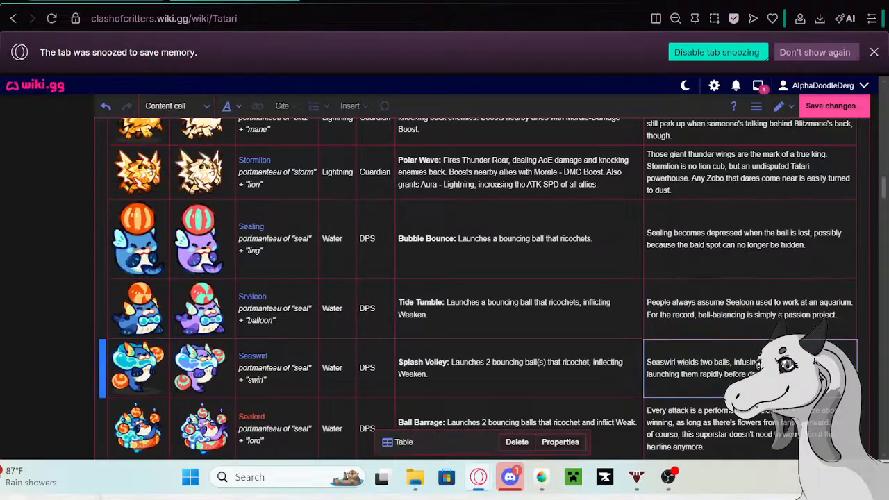
pyautogui.moveTo(791, 375); pyautogui.dragTo(644, 361)
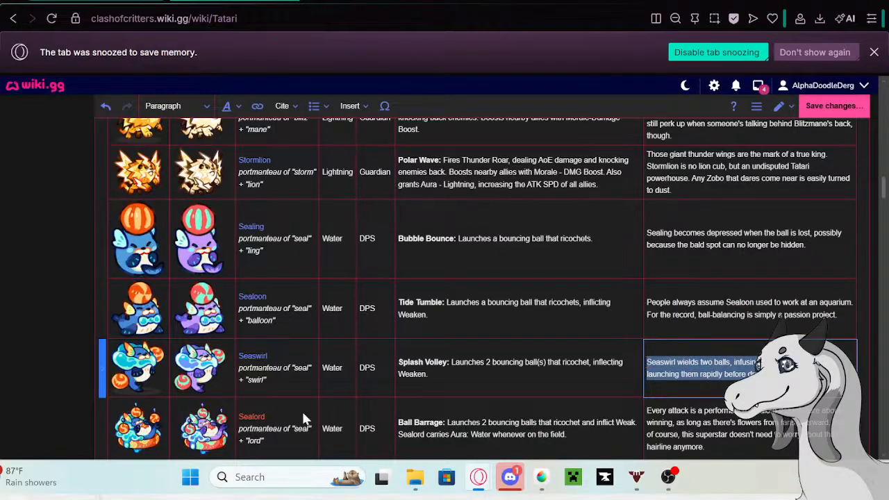
pyautogui.click(255, 361)
pyautogui.click(252, 355)
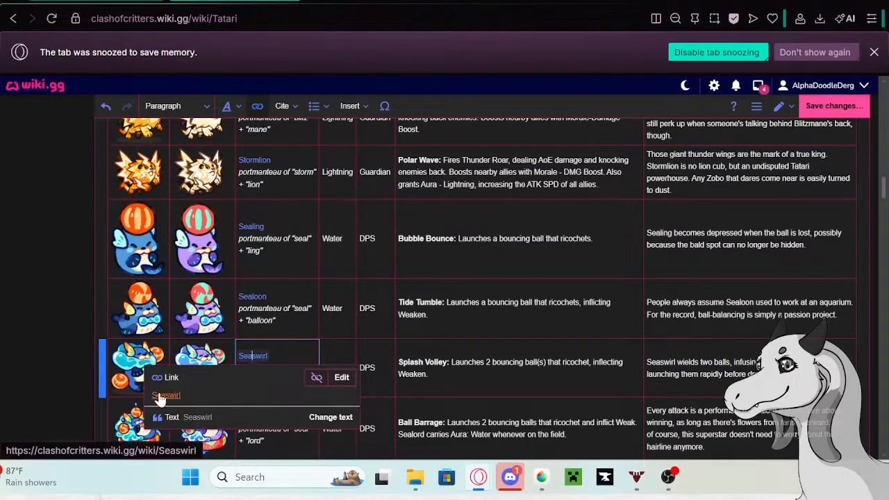
pyautogui.rightClick(160, 397)
pyautogui.click(227, 178)
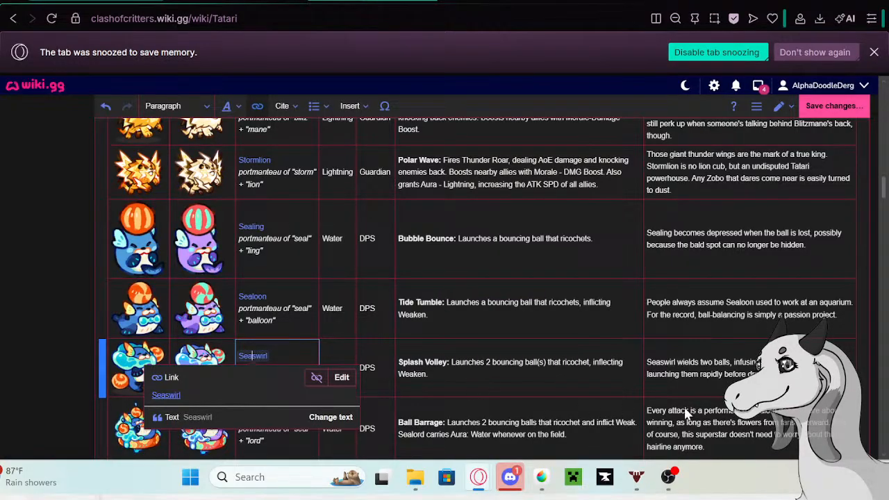
pyautogui.middleClick(171, 395)
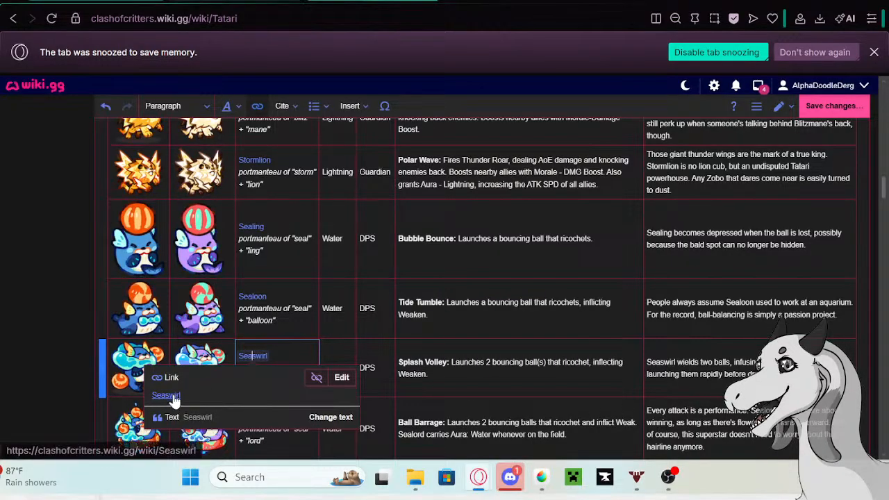
pyautogui.click(241, 2)
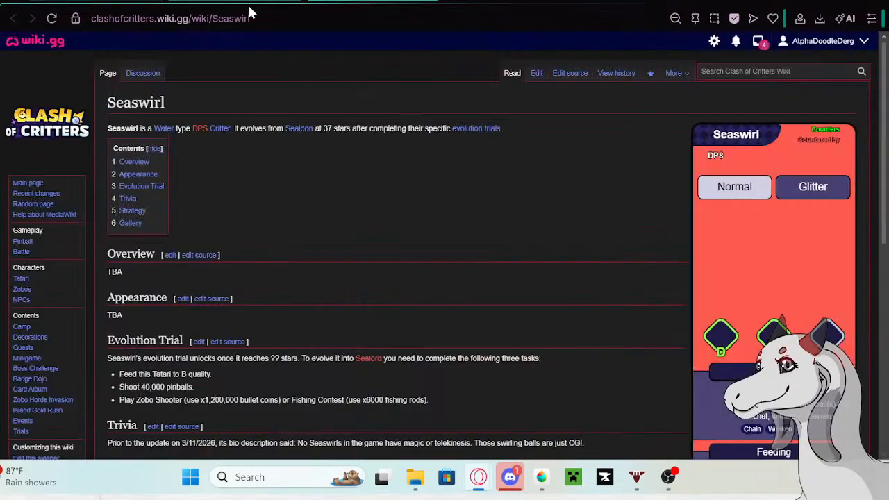
# - Edit the Seaswirl page and paste the copied bio on a new line below the existing Trivia entry
pyautogui.click(535, 75)
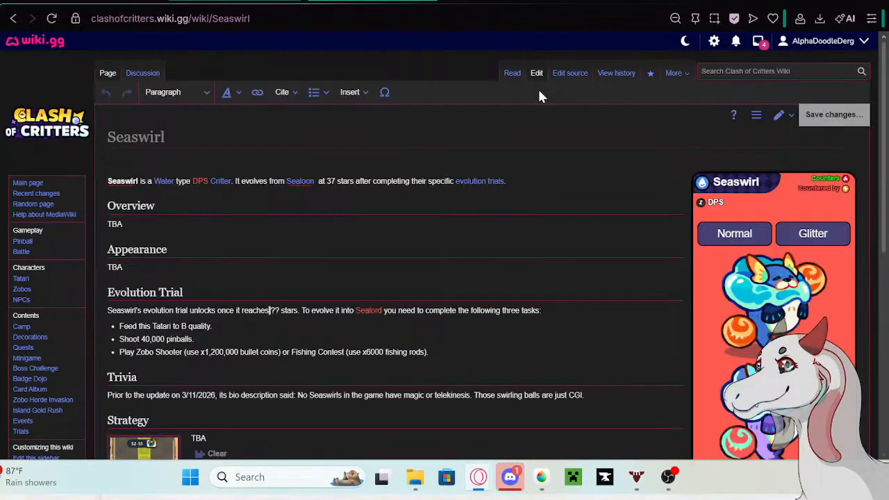
pyautogui.click(596, 397)
pyautogui.press('Return')
pyautogui.write('Seaswirl wields two balls, infusing each with intent and launching them rapidly before drawing them back.')
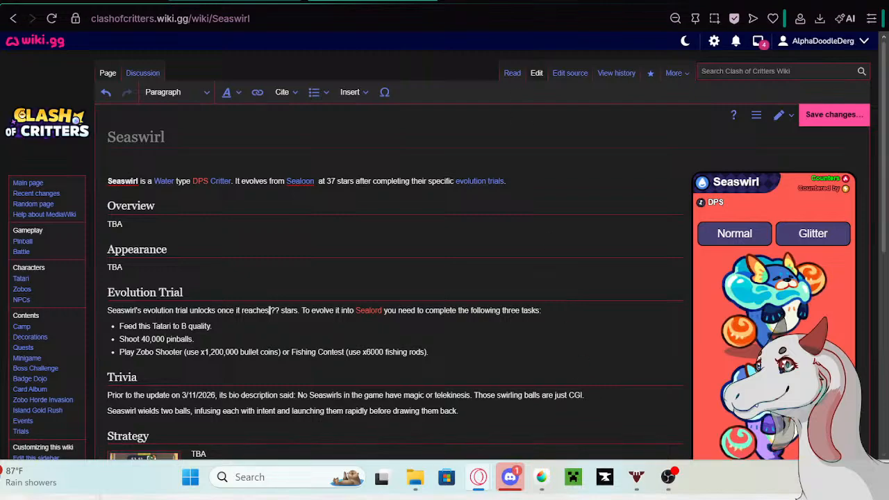
# - Copy "Prior to the update on 5/13/26 its bio description said:" from the Google tab and insert it before Seaswirl's pasted bio
pyautogui.click(234, 1)
pyautogui.rightClick(166, 113)
pyautogui.click(183, 133)
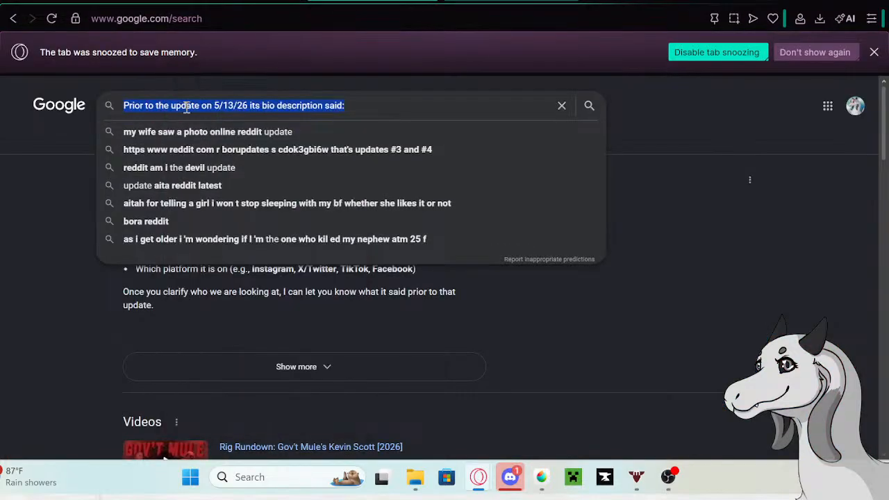
pyautogui.click(223, 0)
pyautogui.click(109, 413)
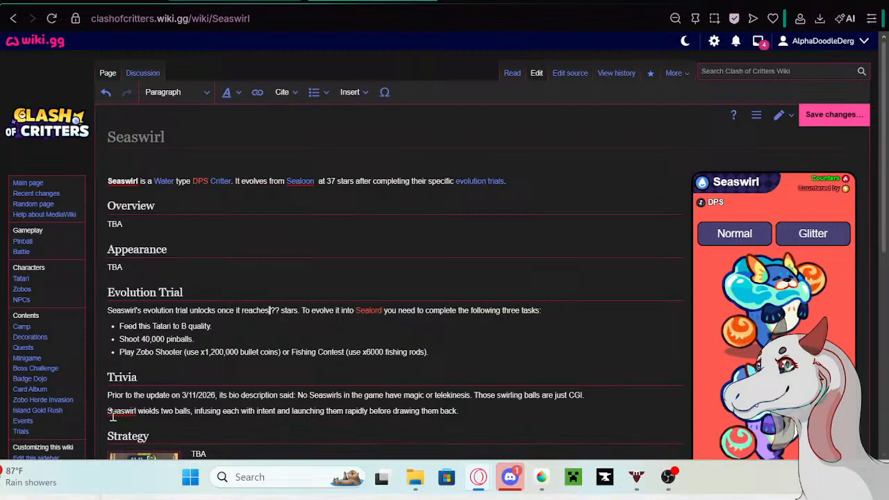
pyautogui.write('Prior to the update on 5/13/26 its bio description said:')
# - Format both of Seaswirl's Trivia entries as a bullet list and save the page
pyautogui.moveTo(107, 395); pyautogui.dragTo(663, 413)
pyautogui.click(313, 92)
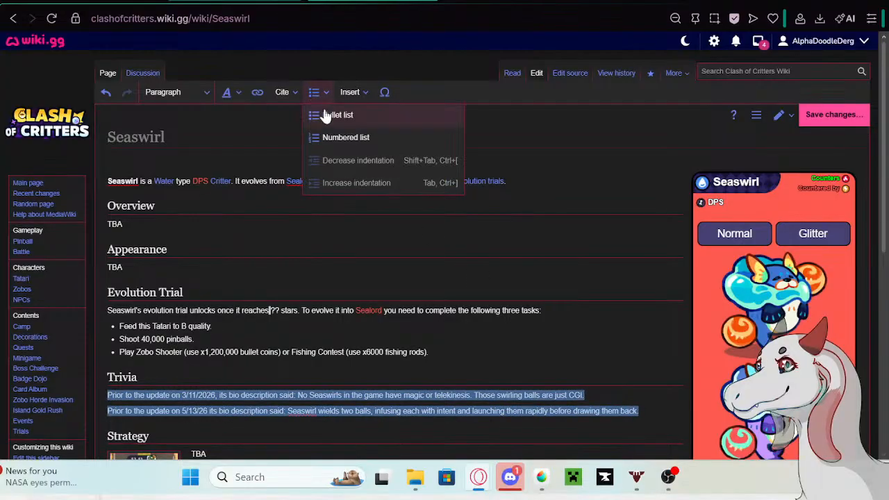
pyautogui.click(325, 116)
pyautogui.click(617, 376)
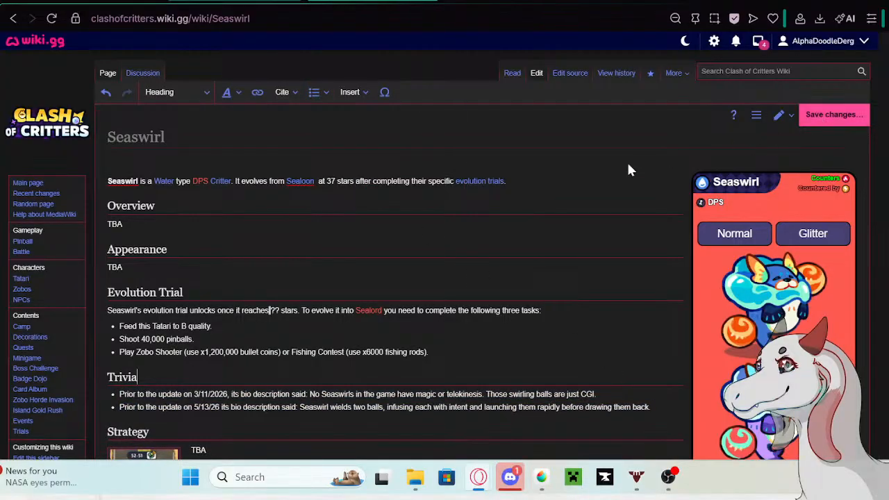
pyautogui.hotkey('alt', 'shift', 's')
pyautogui.click(529, 161)
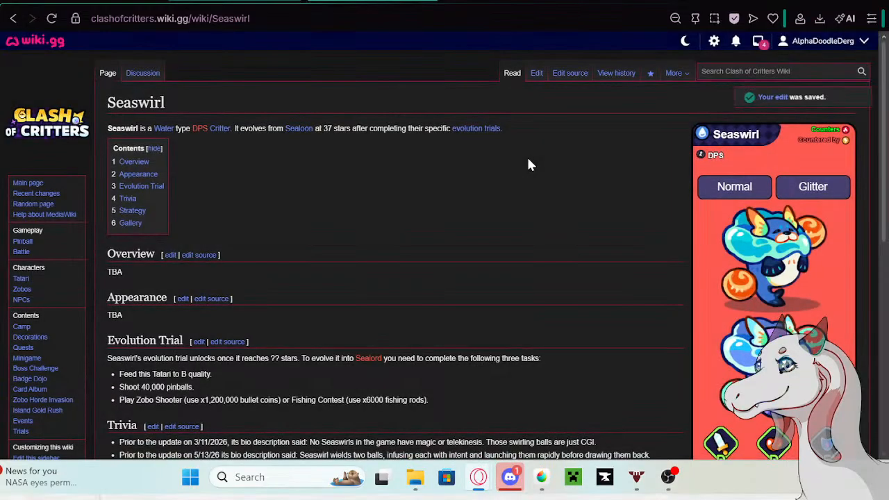
# - Replace Seaswirl's bio in the Tatari table with the new description beginning "Two balls mean double the"
pyautogui.click(97, 0)
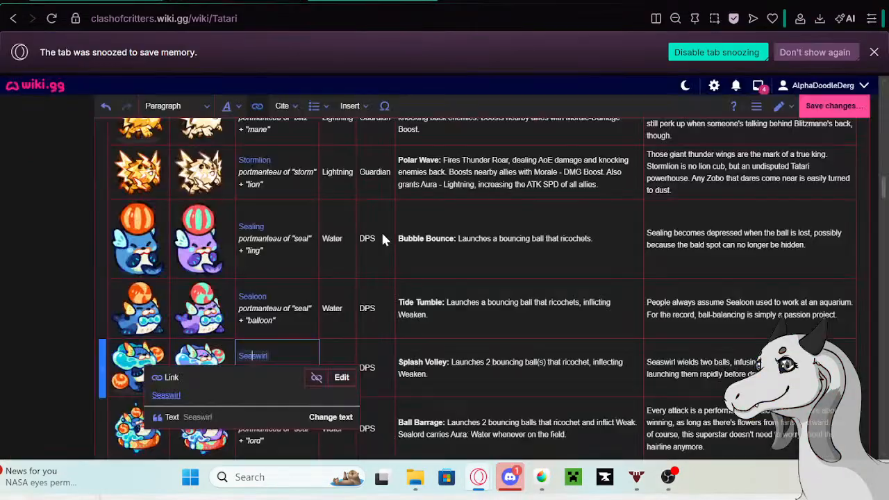
pyautogui.click(708, 368)
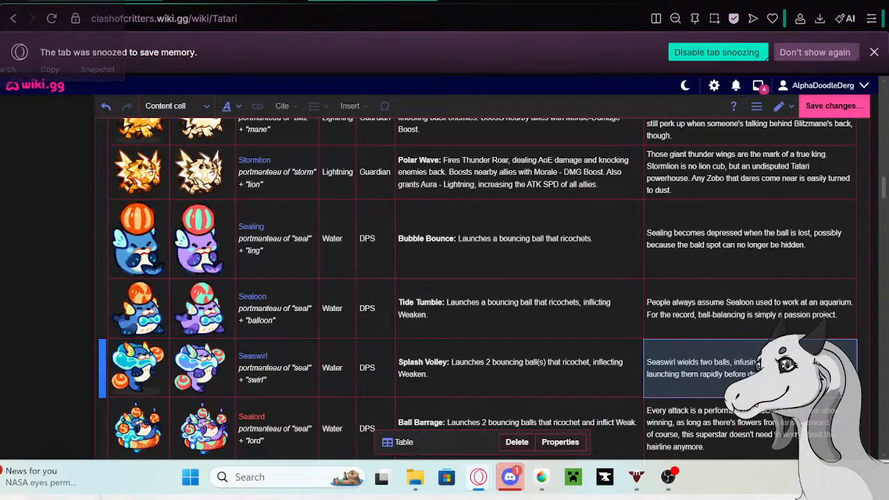
pyautogui.doubleClick(708, 368)
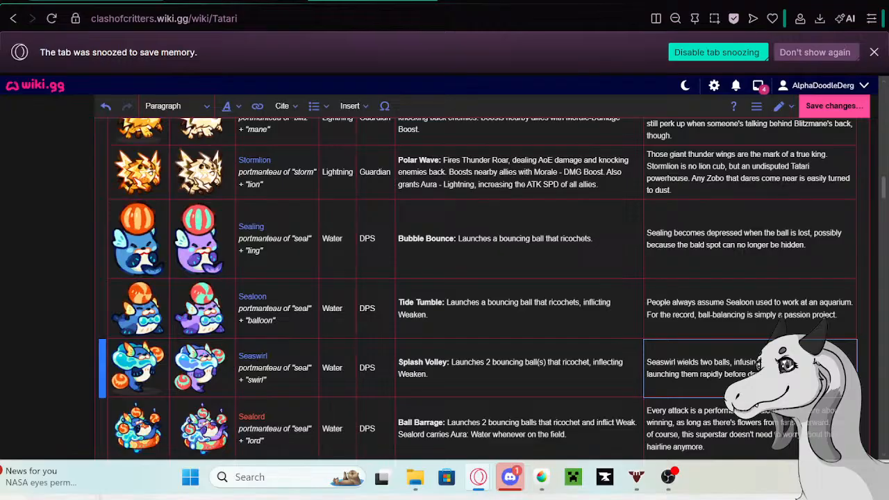
pyautogui.moveTo(792, 375); pyautogui.dragTo(650, 366)
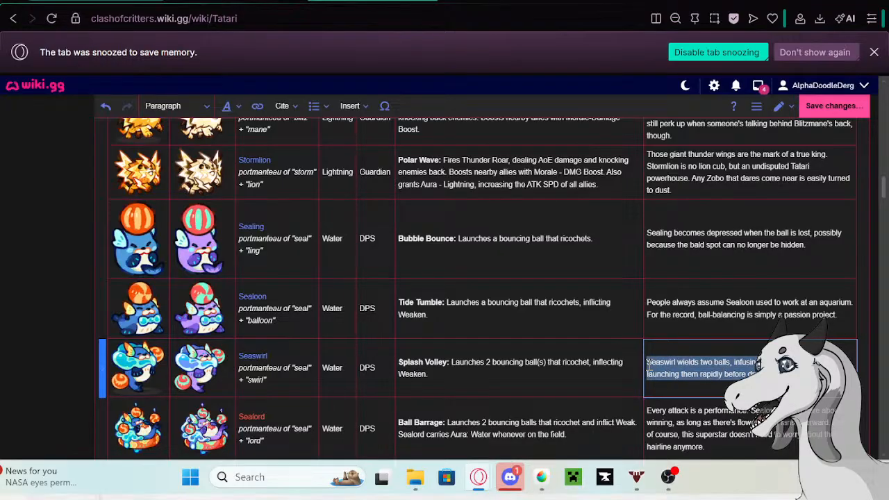
pyautogui.press('BackSpace')
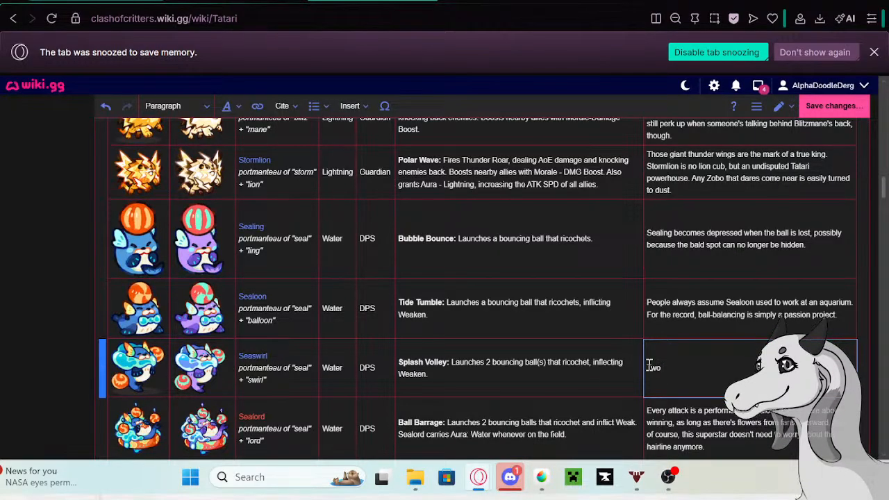
pyautogui.write('balls mean double the diffic')
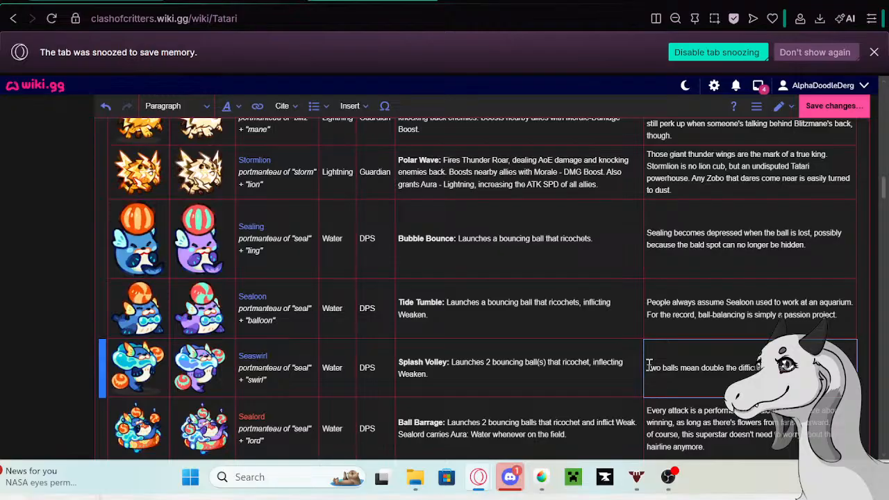
pyautogui.write('absorbed in an extravagant self- theater... and yes, Seaswirl')
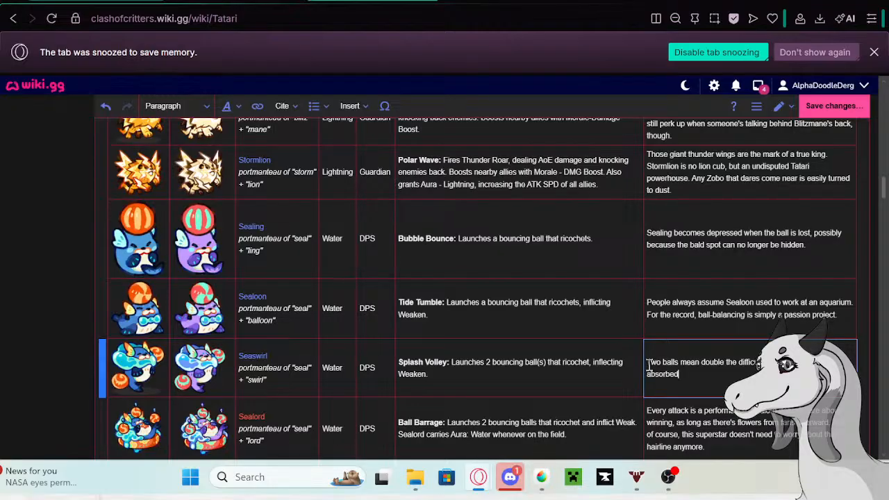
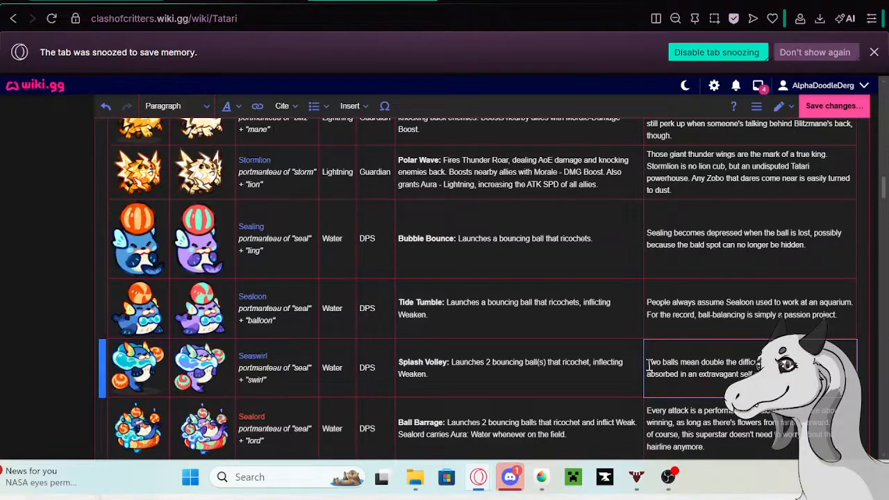
# - Finish Seaswirl's new bio with "theater... and yes, Seaswirl will get upset if nobody claps." and save the Tatari page
pyautogui.write('ter...')
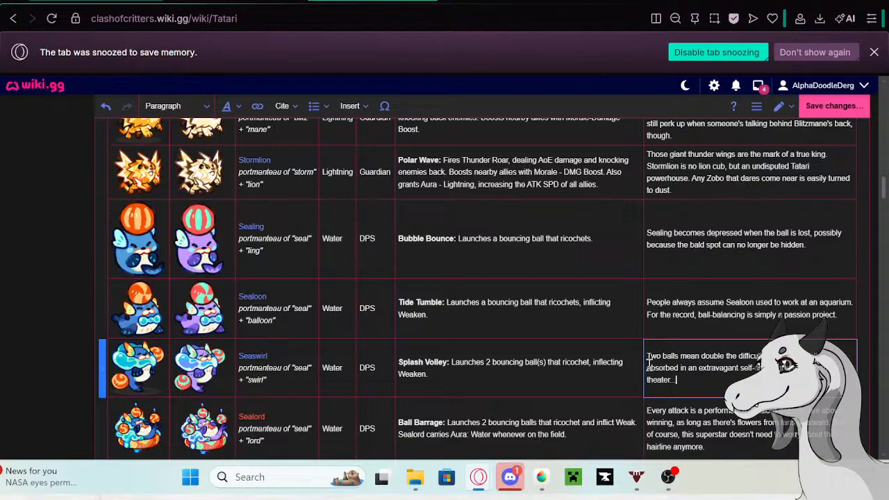
pyautogui.write(' and yes, Seaswirl')
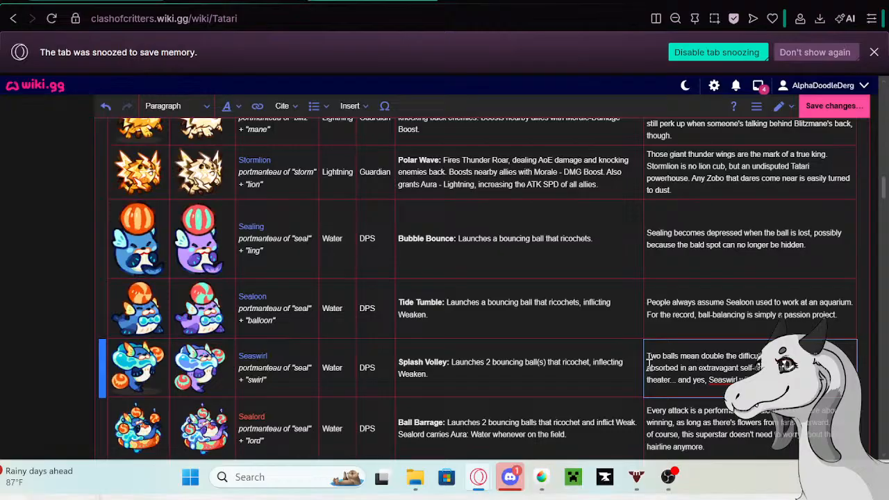
pyautogui.scroll(-3, 700, 337)
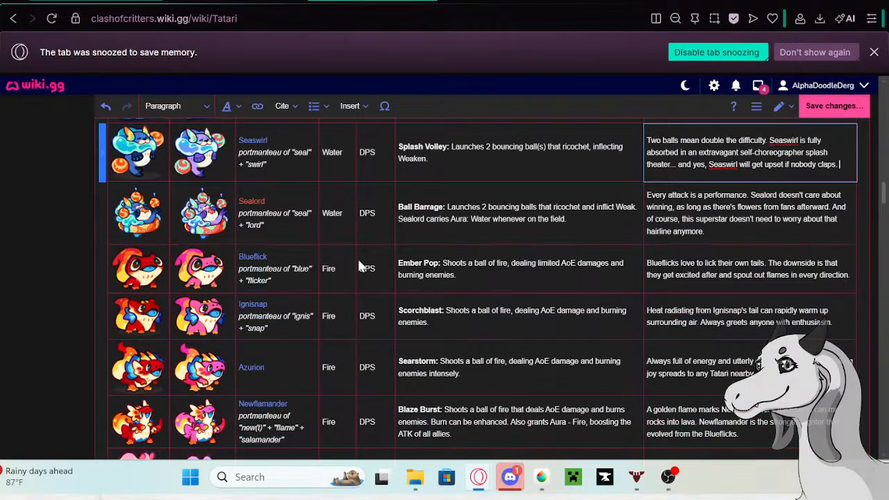
pyautogui.scroll(9, 357, 257)
pyautogui.scroll(12, 276, 277)
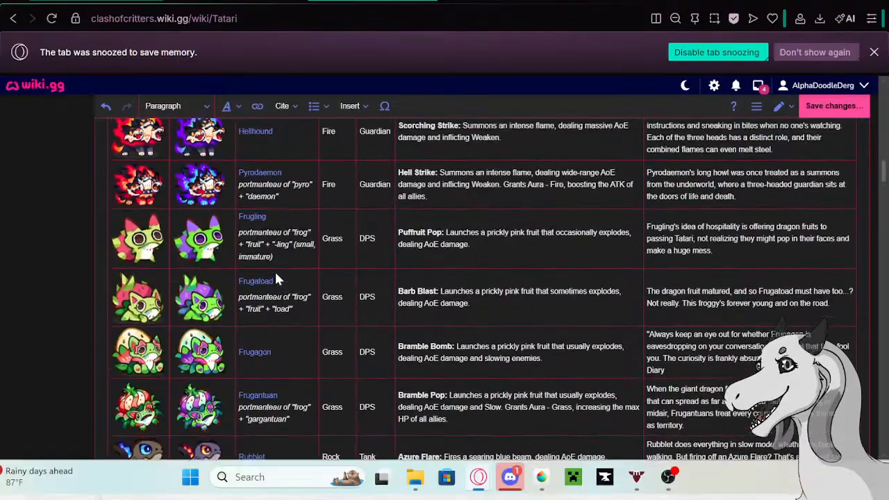
pyautogui.scroll(-12, 275, 272)
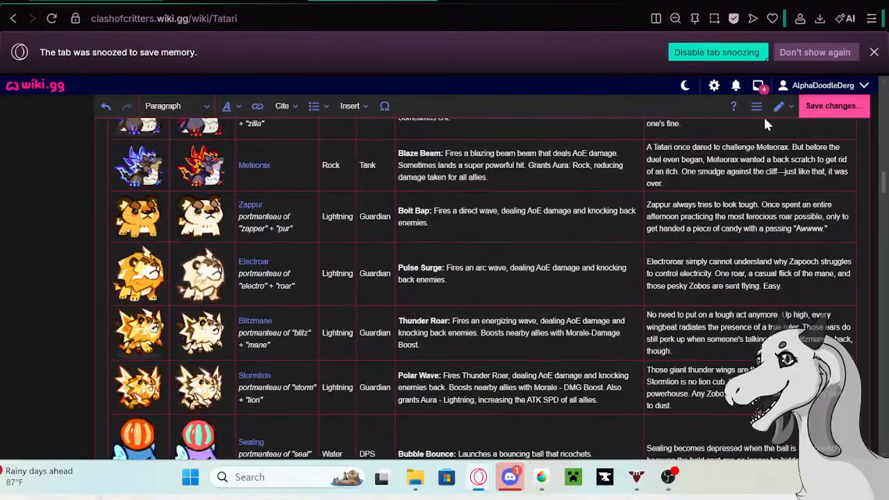
pyautogui.hotkey('ctrl', 'alt', 's')
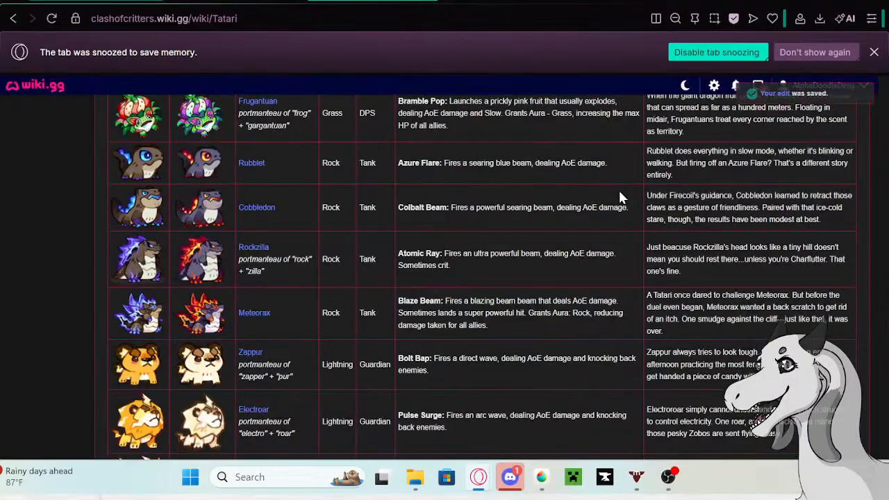
# - Reopen the Tatari page for editing and copy Blueflick's existing bio from the table
pyautogui.scroll(20, 561, 198)
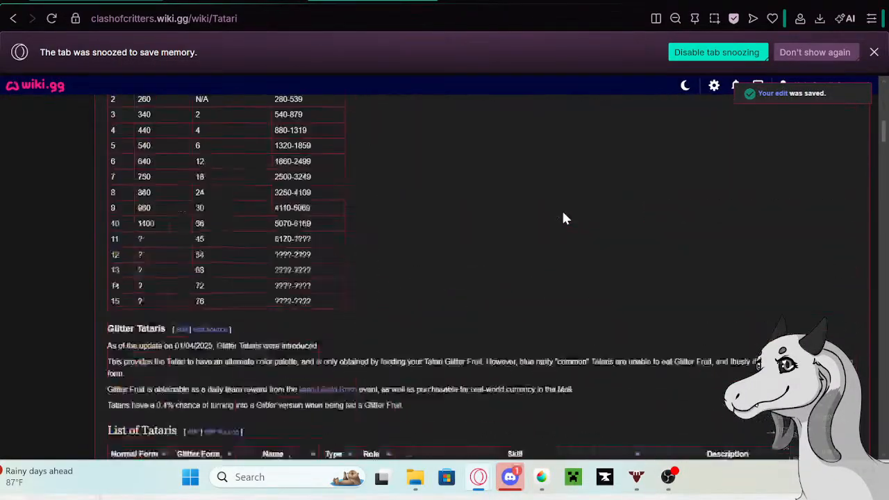
pyautogui.scroll(15, 559, 209)
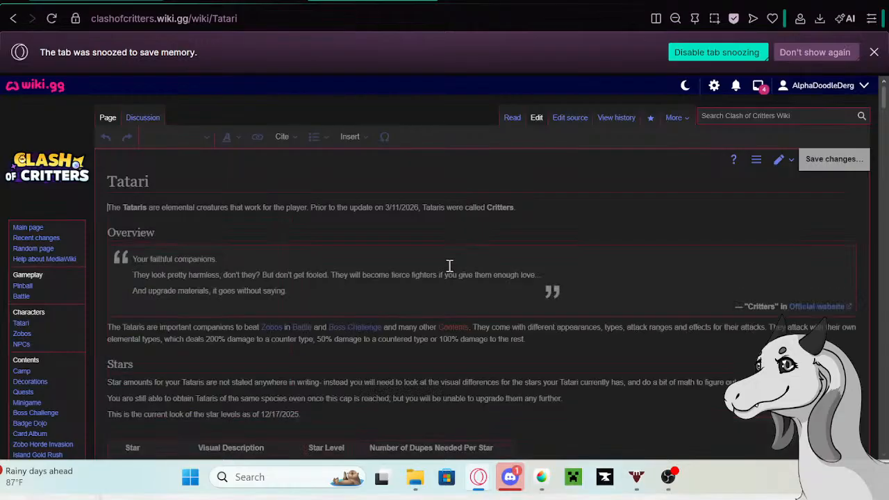
pyautogui.scroll(-20, 411, 216)
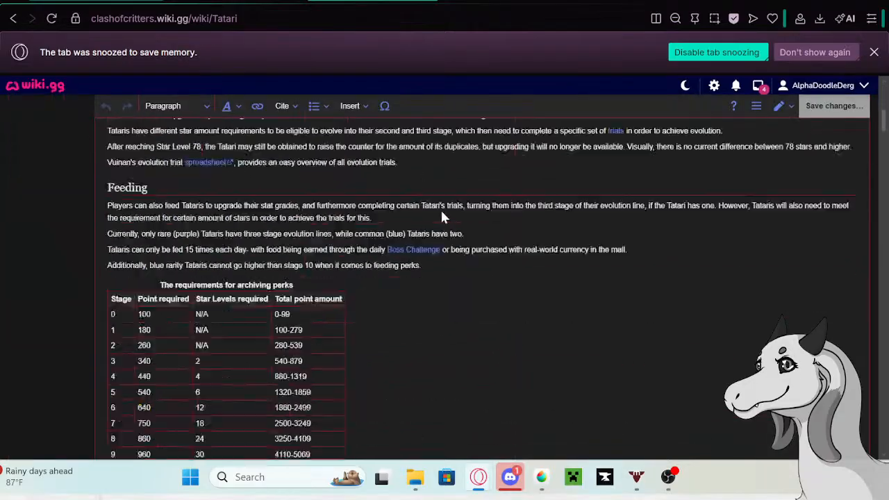
pyautogui.scroll(-20, 442, 211)
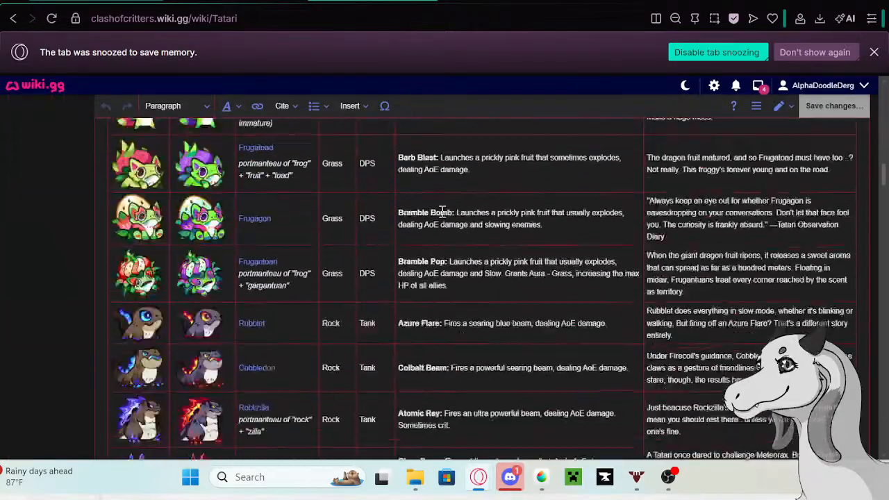
pyautogui.scroll(-1, 442, 212)
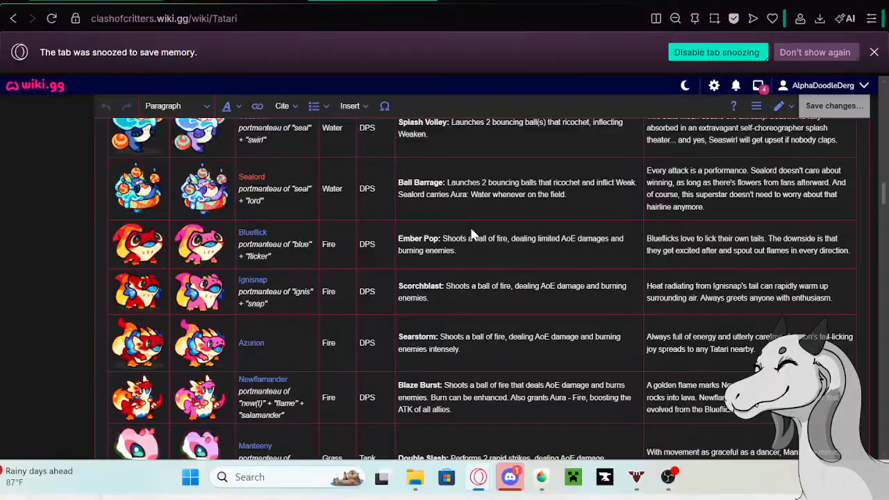
pyautogui.click(680, 252)
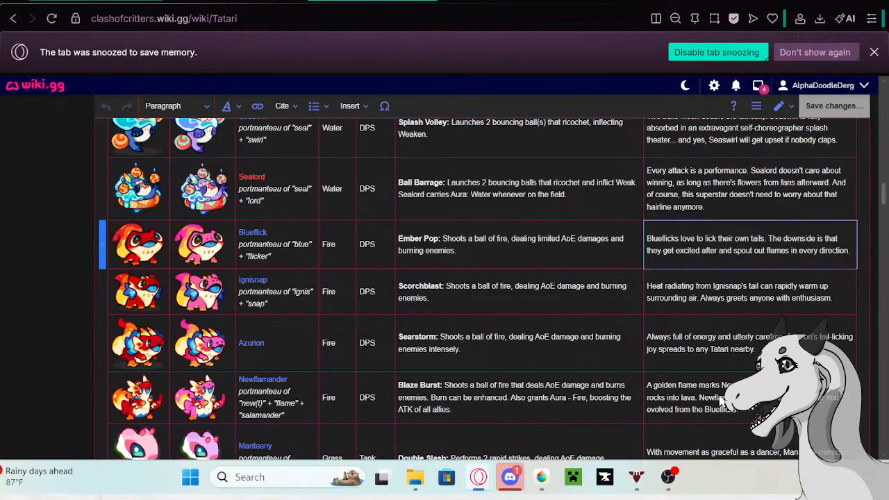
pyautogui.moveTo(853, 250); pyautogui.dragTo(645, 237)
pyautogui.hotkey('ctrl', 'c')
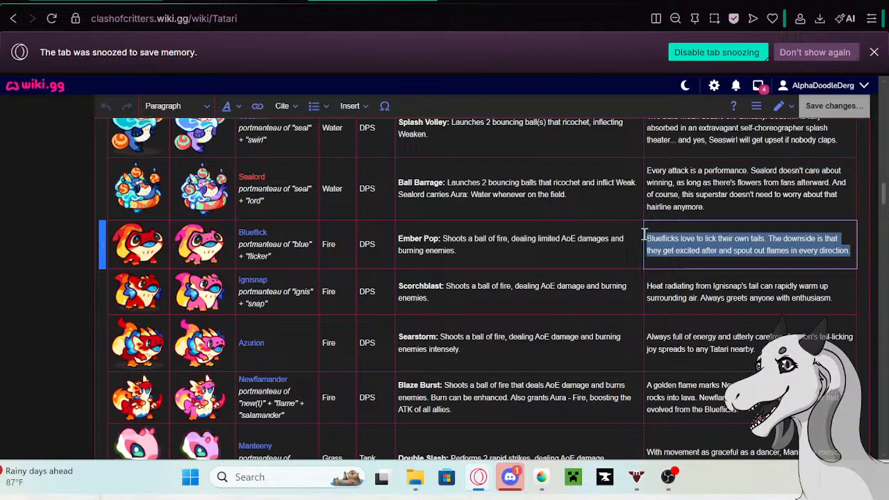
# - Open Blueflick's linked wiki page in a new tab and switch to it
pyautogui.click(250, 239)
pyautogui.click(250, 239)
pyautogui.rightClick(165, 276)
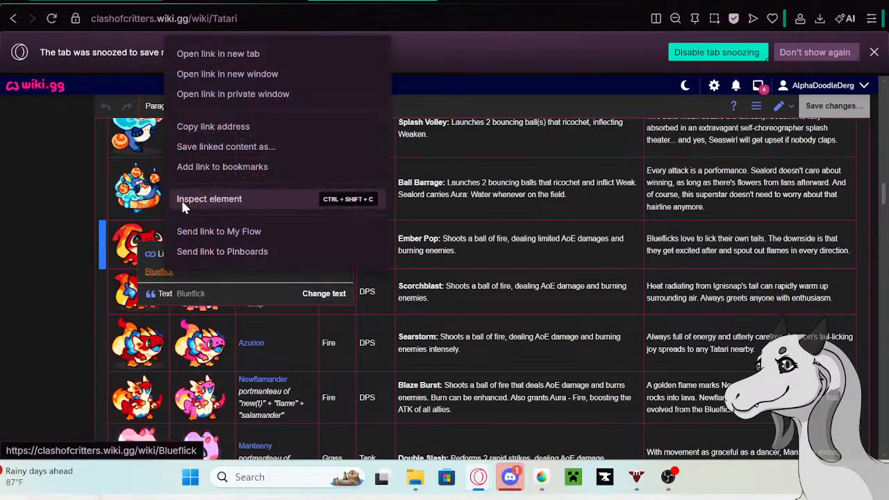
pyautogui.click(196, 53)
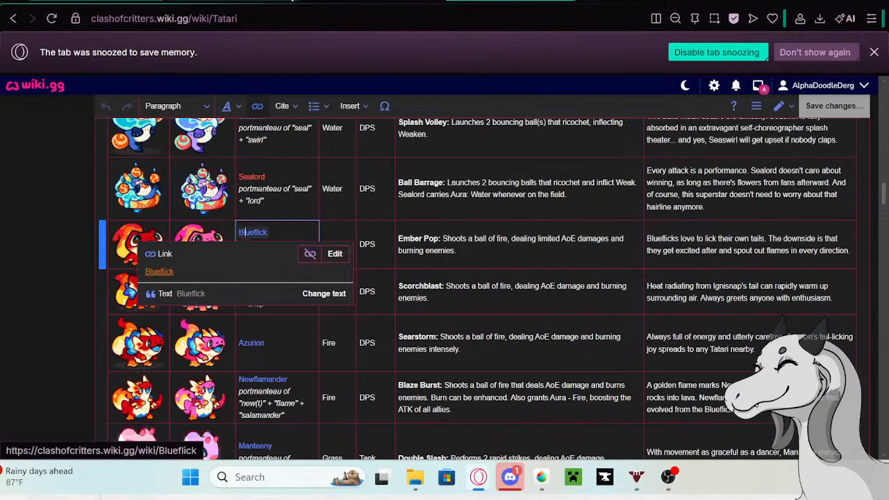
pyautogui.click(333, 2)
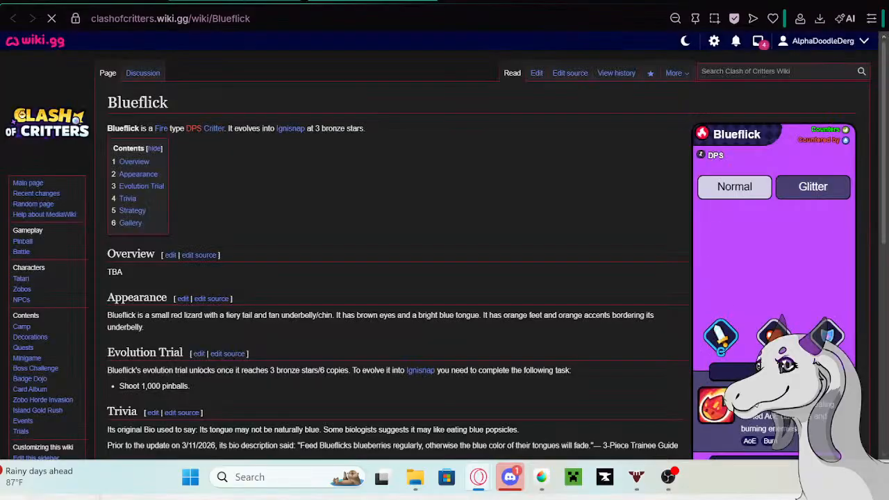
# - Edit the Blueflick page and paste the copied bio on a new line below the existing Trivia entries
pyautogui.click(536, 73)
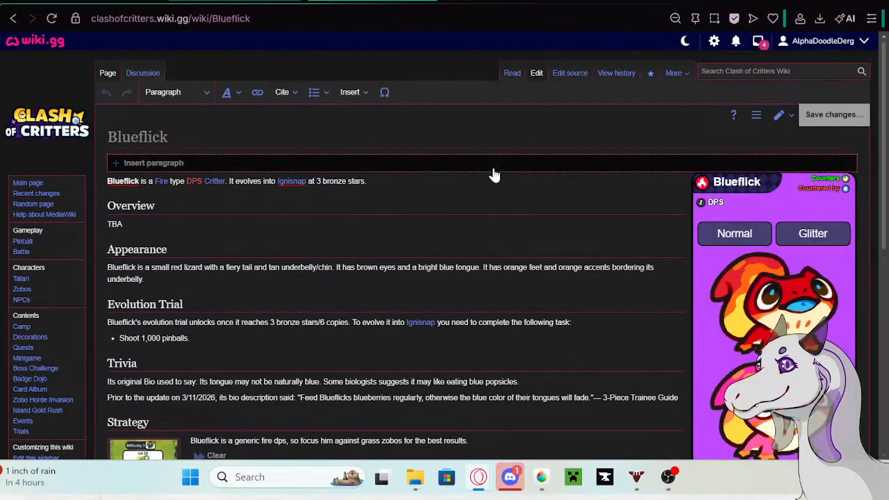
pyautogui.scroll(-3, 479, 222)
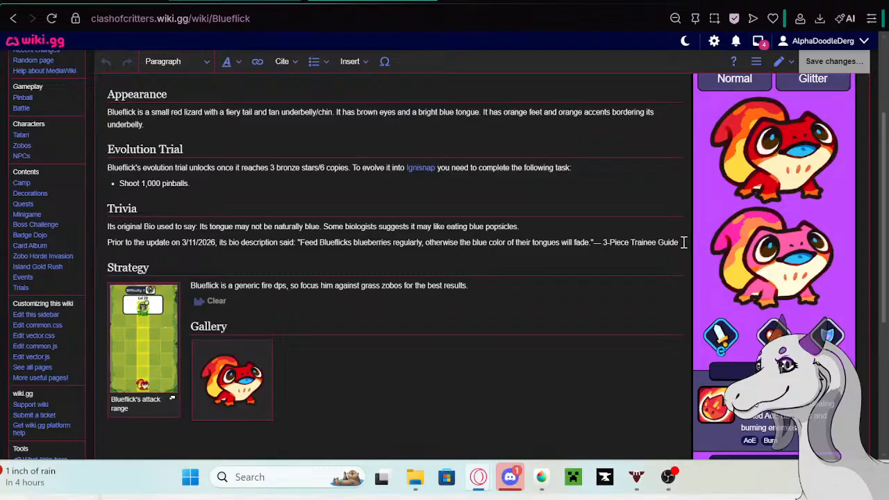
pyautogui.press('Return')
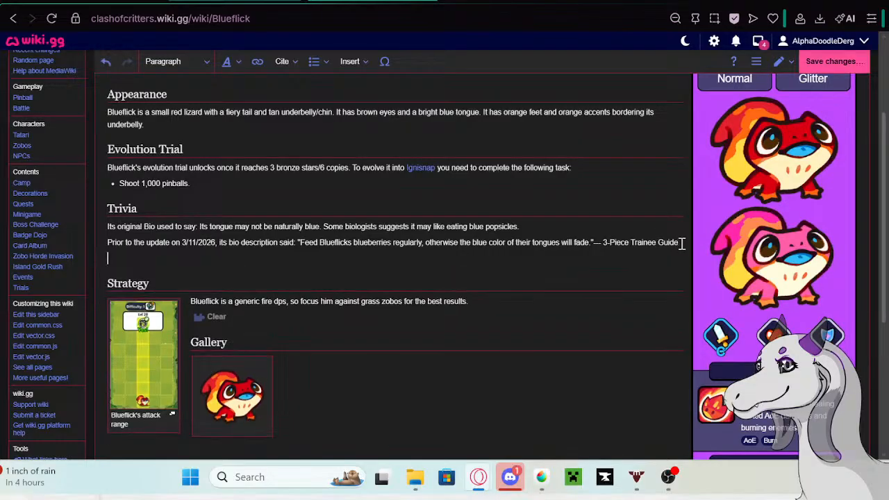
pyautogui.hotkey('ctrl', 'v')
# - Copy "Prior to the update on 5/13/26 its bio description said:" from the Google tab and insert it before Blueflick's pasted bio
pyautogui.click(503, 2)
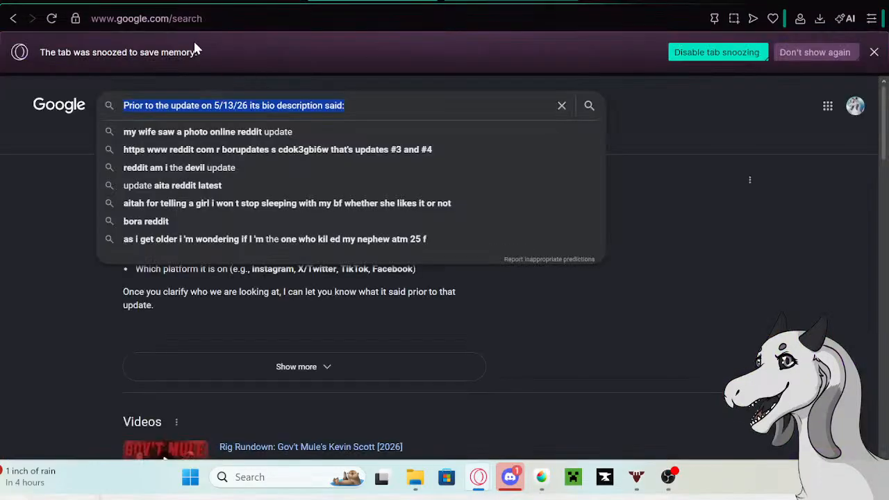
pyautogui.rightClick(205, 111)
pyautogui.click(258, 132)
pyautogui.click(372, 3)
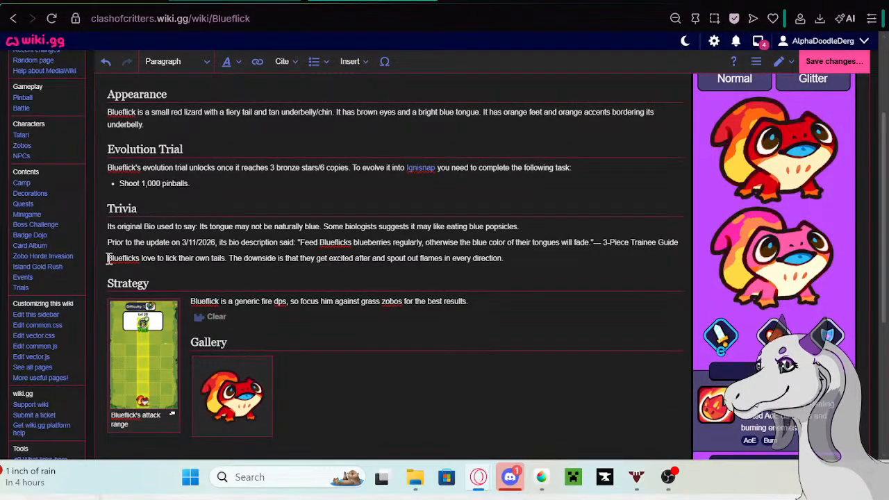
pyautogui.click(109, 257)
pyautogui.hotkey('ctrl', 'v')
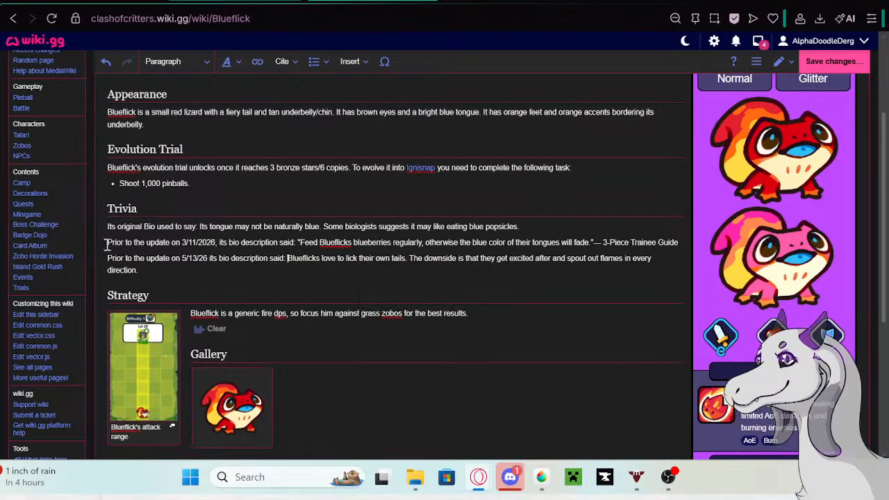
# - Format all three of Blueflick's Trivia entries as a bullet list and save the page
pyautogui.moveTo(107, 242); pyautogui.dragTo(427, 273)
pyautogui.click(149, 295)
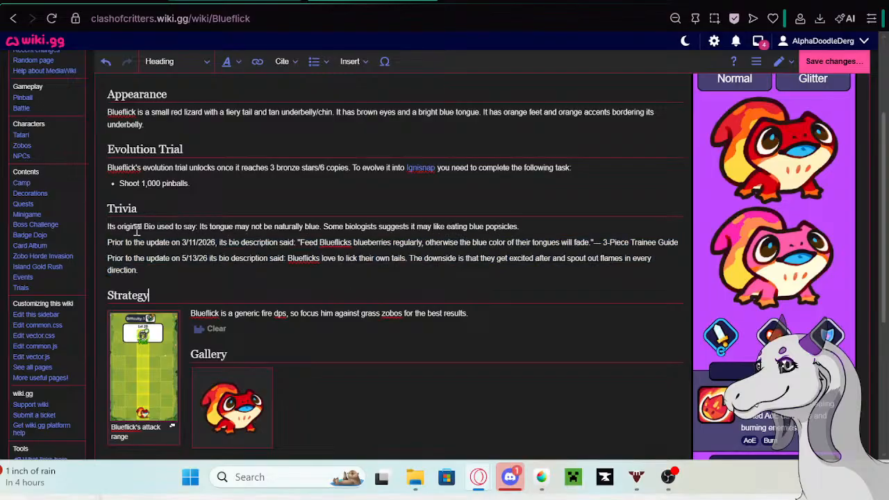
pyautogui.moveTo(107, 227)
pyautogui.mouseDown()
pyautogui.moveTo(179, 280)
pyautogui.moveTo(109, 244)
pyautogui.moveTo(106, 227)
pyautogui.mouseUp()
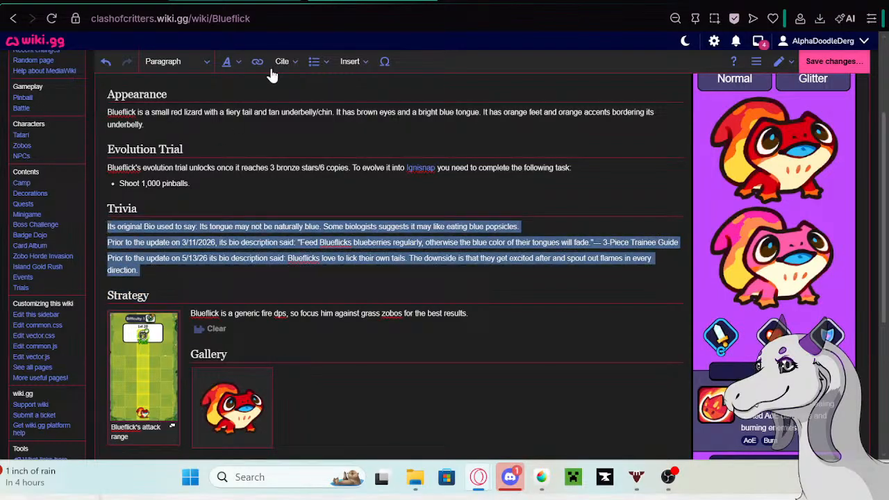
pyautogui.click(314, 61)
pyautogui.click(326, 82)
pyautogui.click(207, 280)
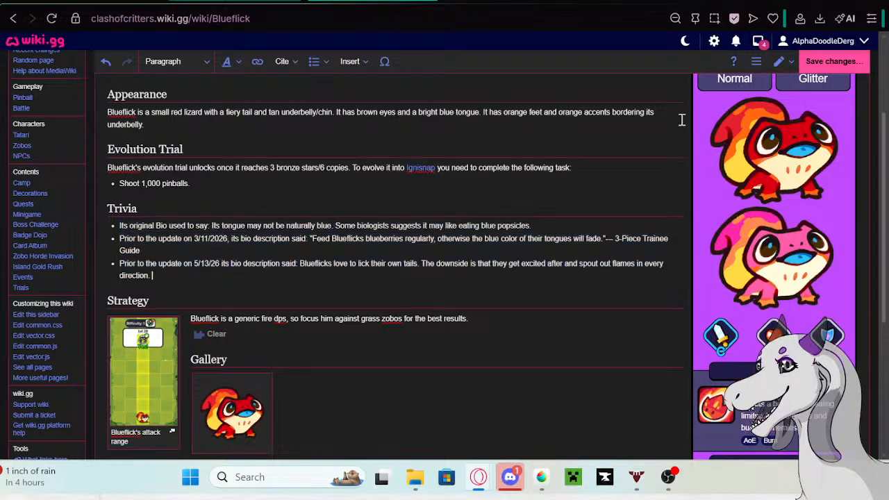
pyautogui.click(829, 60)
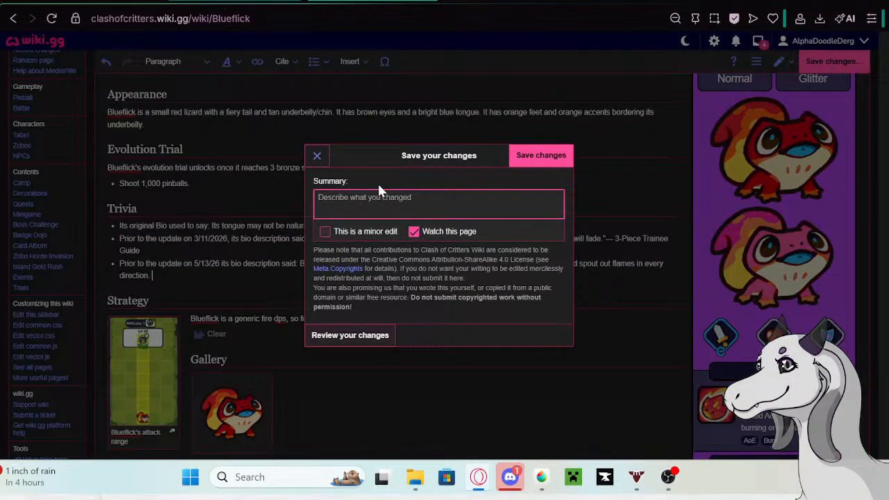
pyautogui.click(522, 157)
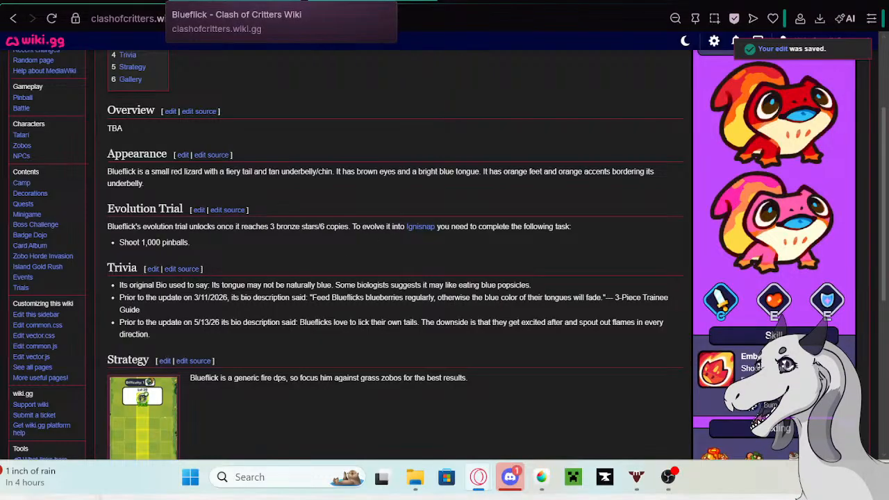
# - Return to the Tatari editing tab and replace Blueflick's bio with "Blueflick is always eager to lick the trainer's fingers."
pyautogui.click(281, 3)
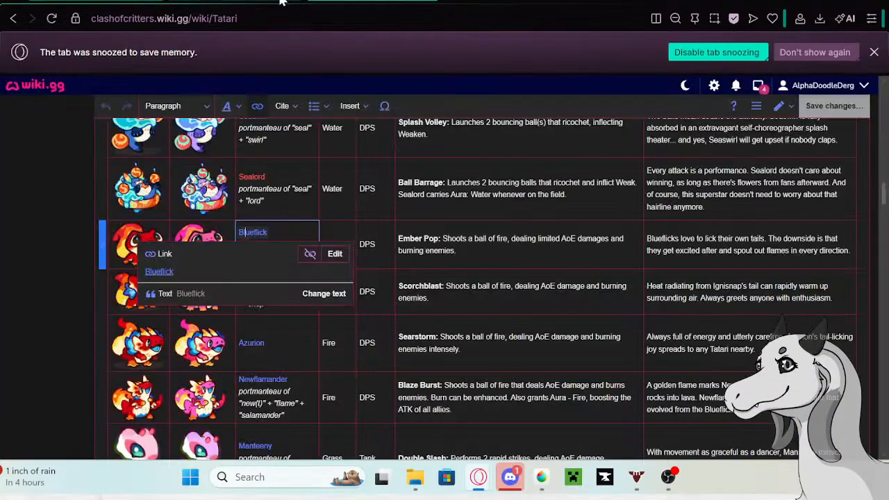
pyautogui.click(691, 258)
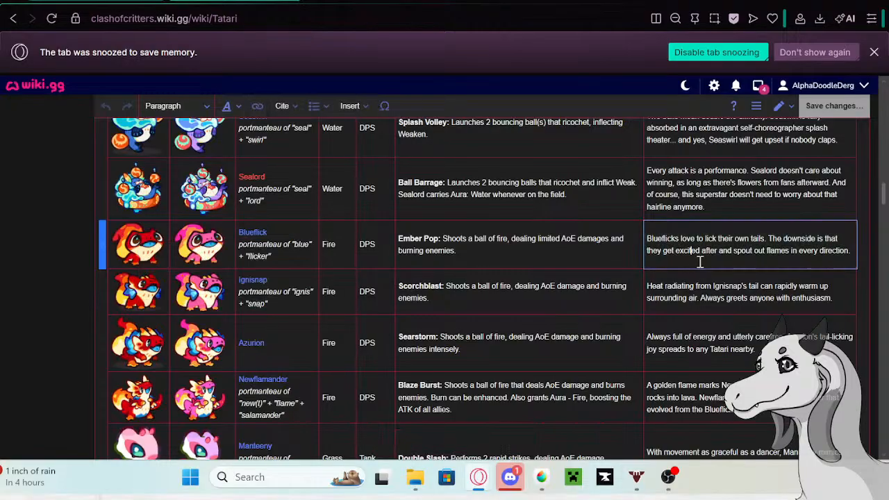
pyautogui.moveTo(851, 252); pyautogui.dragTo(657, 235)
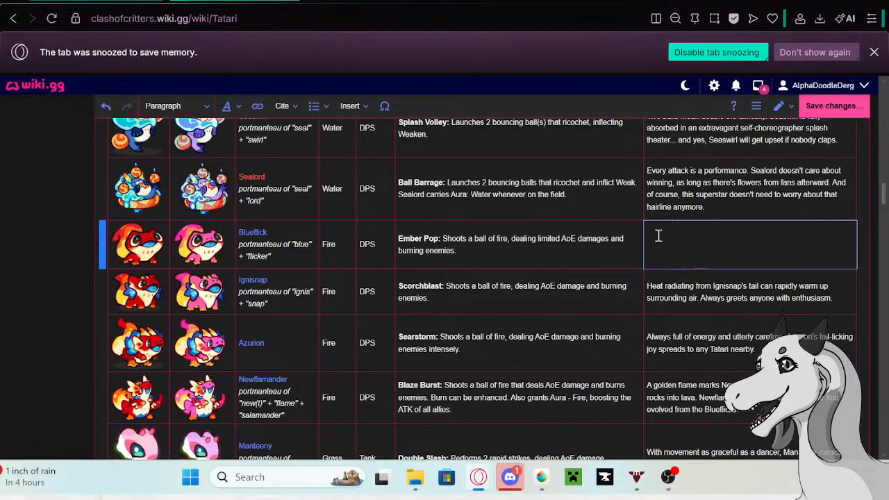
pyautogui.write('B')
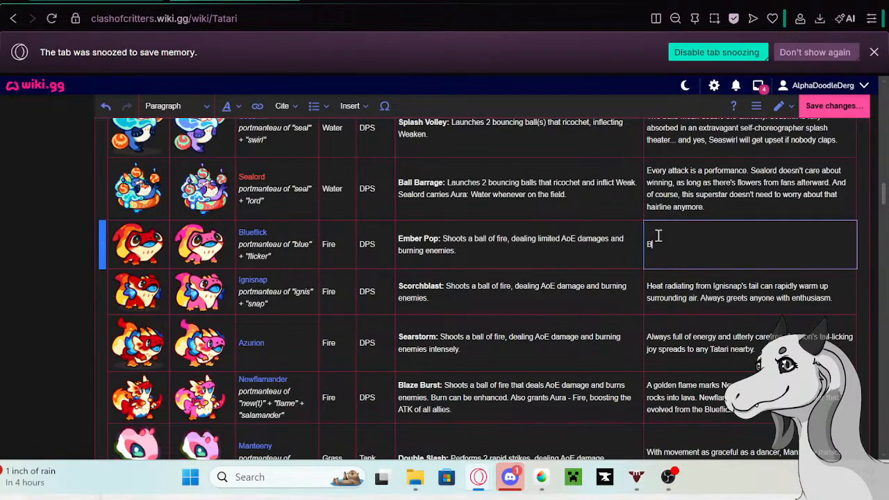
pyautogui.write('lueflick is always eager')
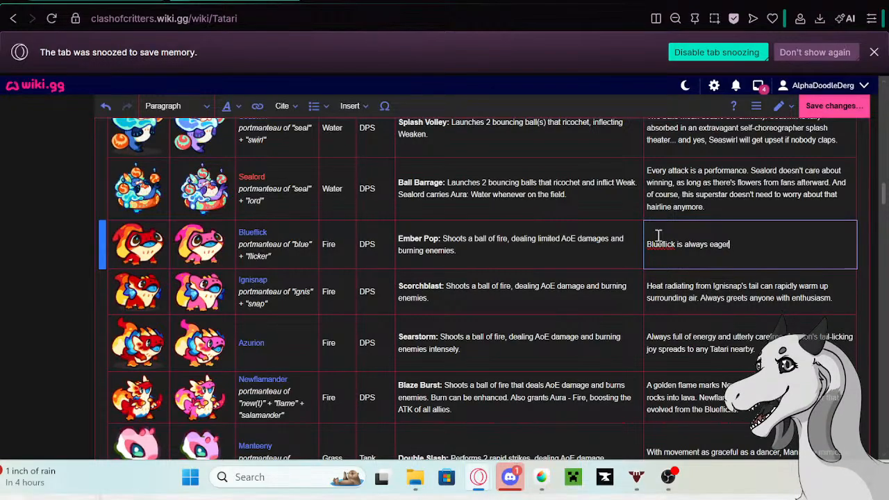
pyautogui.write(' to lick ')
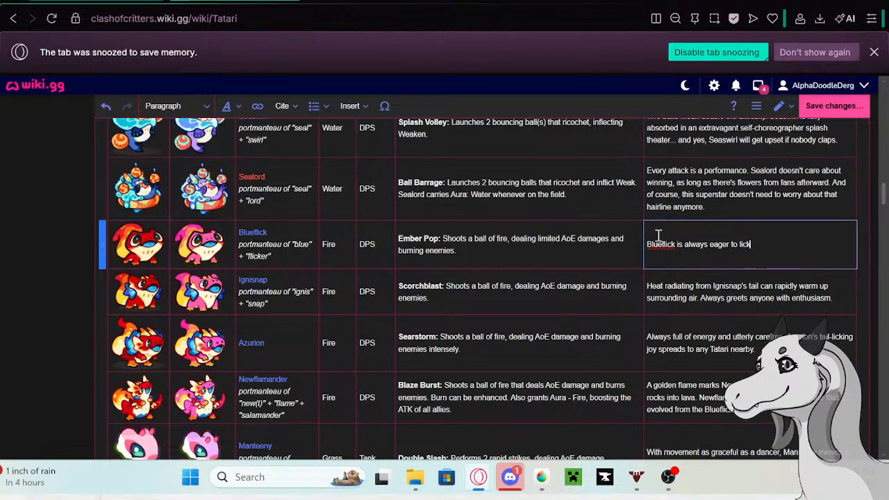
pyautogui.write("the trainer's finger")
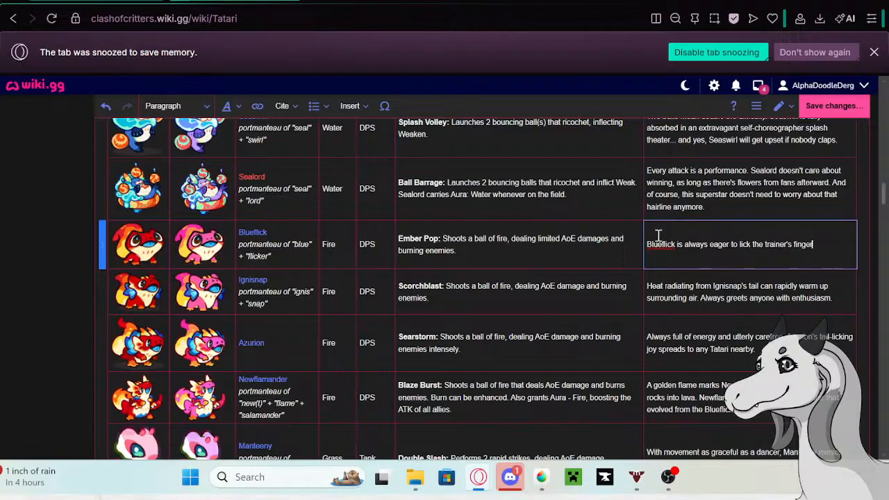
pyautogui.write("s. It's dute but don")
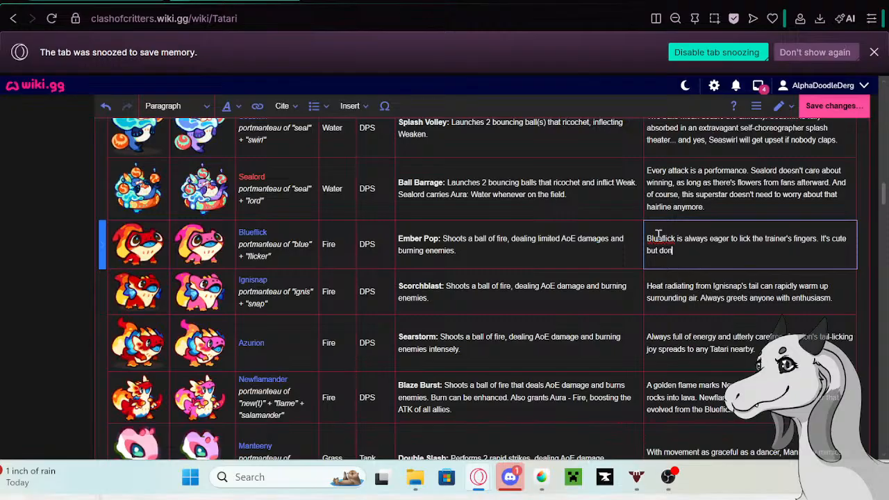
pyautogui.write('t forget the t')
pyautogui.write('iery f')
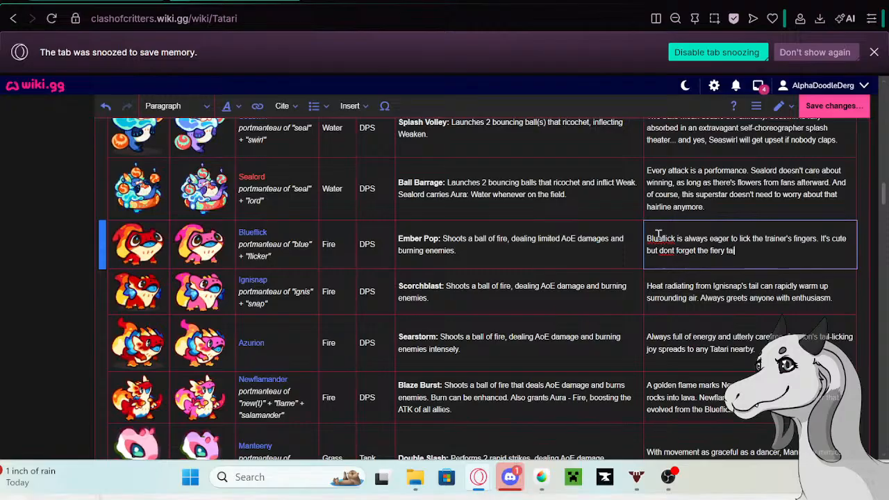
pyautogui.write('ail could burn a hole right')
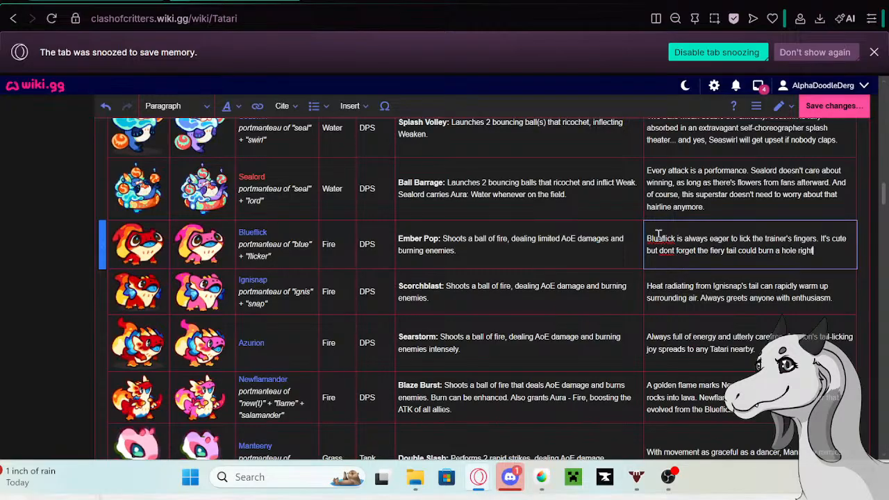
pyautogui.write(' through your sle')
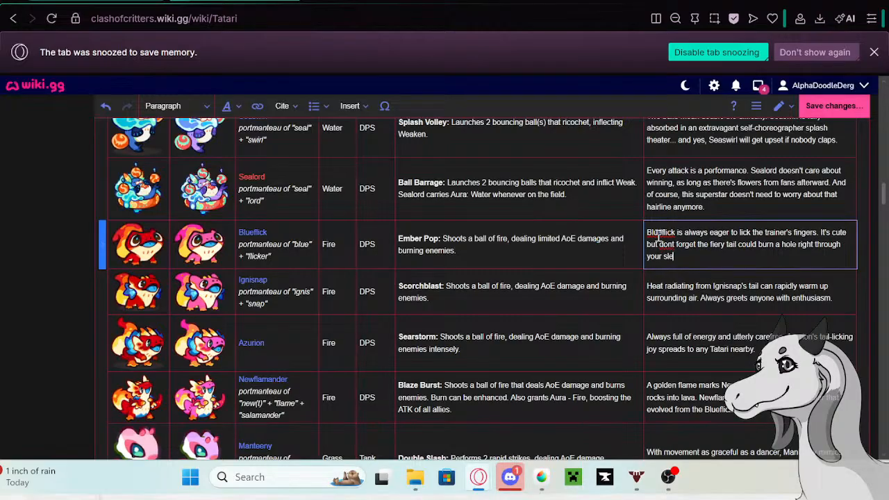
pyautogui.write('v')
# - Finish Blueflick's bio with "sleeve." and correct "dont" to "don't"
pyautogui.click(670, 245)
pyautogui.write("'")
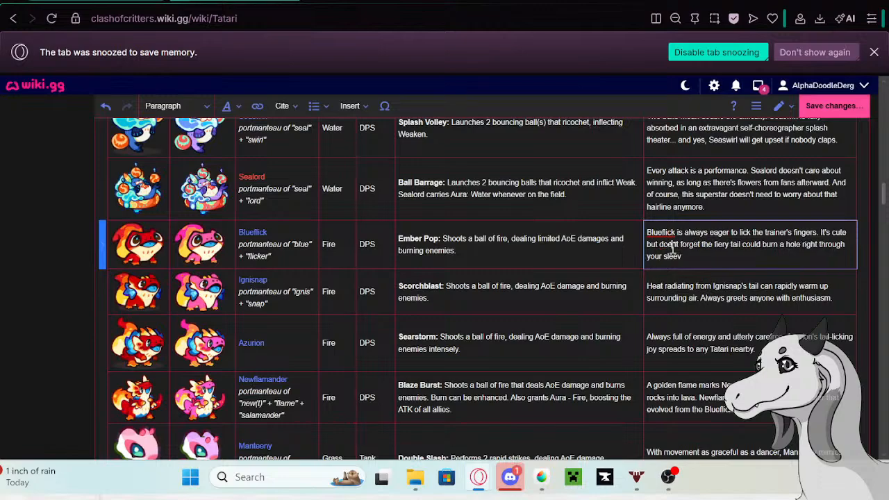
pyautogui.write('.')
pyautogui.click(708, 259)
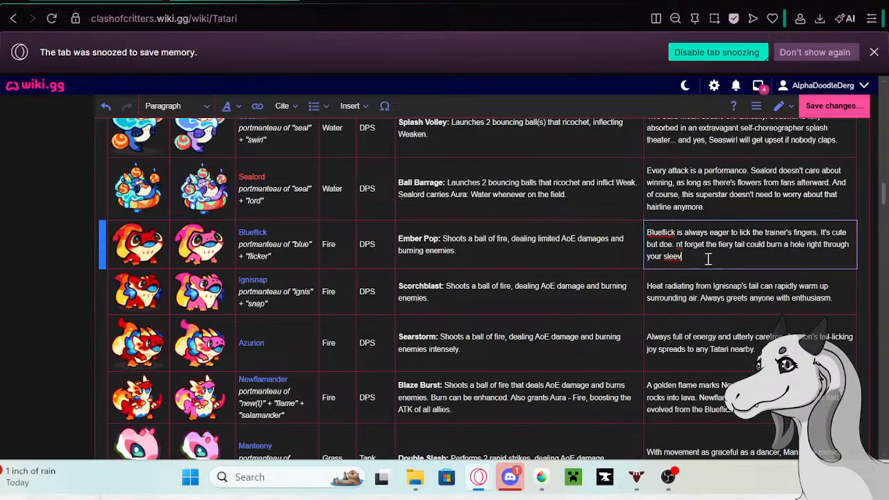
pyautogui.write('e')
pyautogui.click(677, 245)
pyautogui.press('BackSpace')
pyautogui.press('BackSpace')
pyautogui.press('BackSpace')
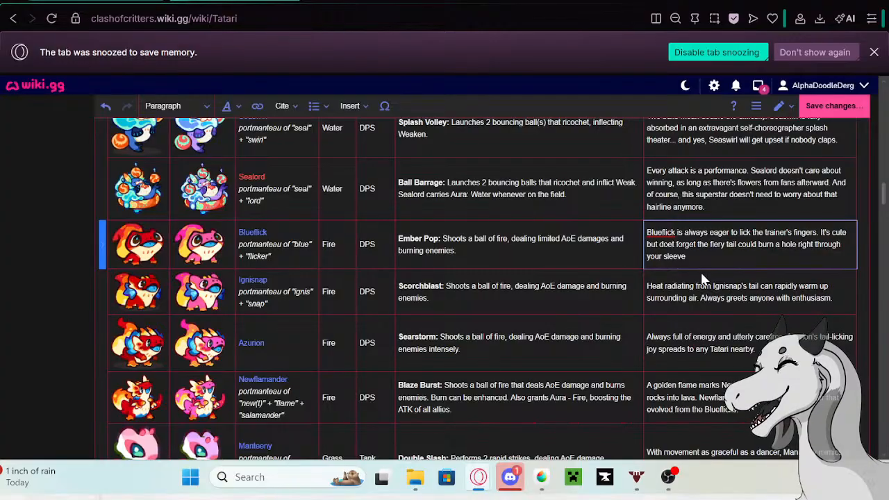
pyautogui.press('BackSpace')
pyautogui.write("n'")
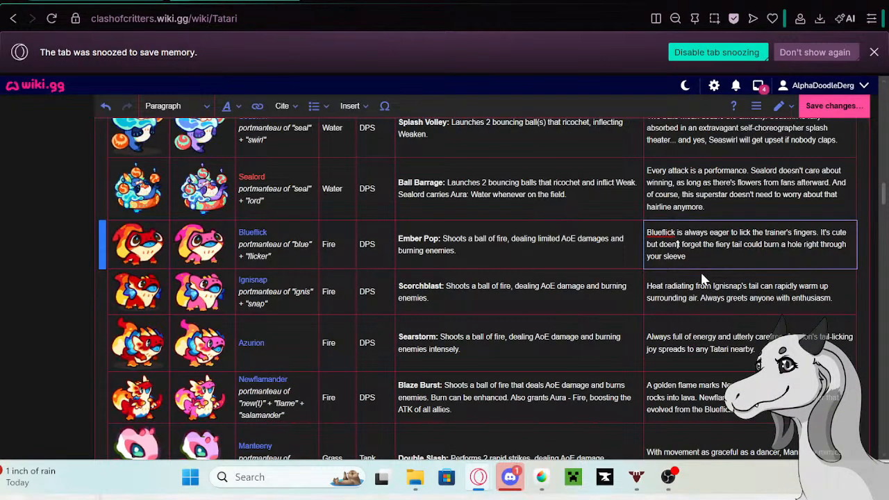
pyautogui.press('BackSpace')
pyautogui.press('BackSpace')
pyautogui.press('BackSpace')
pyautogui.write("n'")
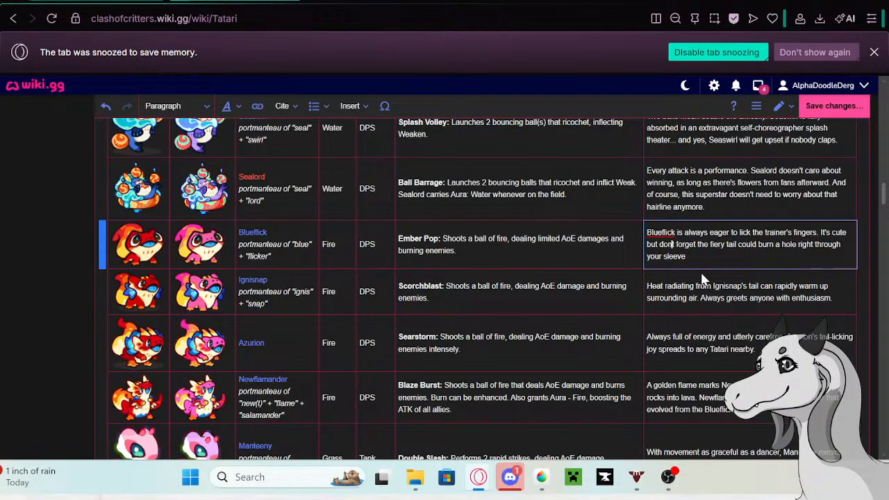
pyautogui.click(705, 254)
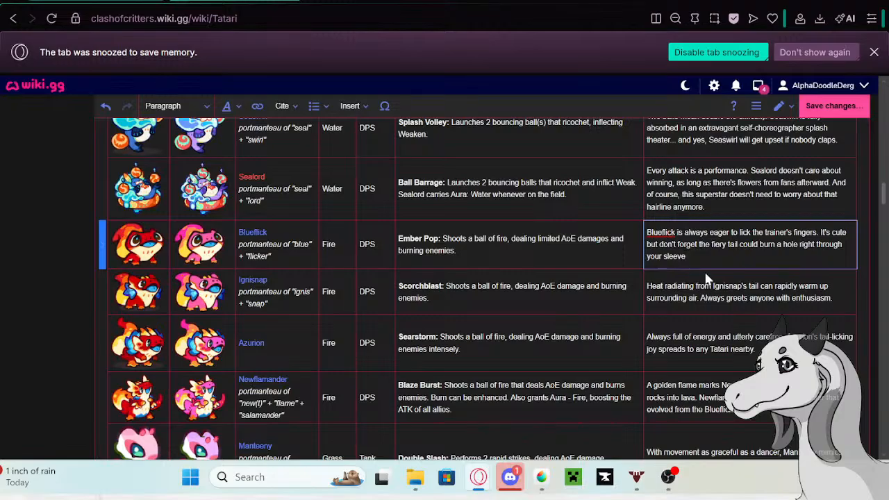
# - Copy Ignisnap's full bio text from its row in the Tatari table
pyautogui.click(824, 290)
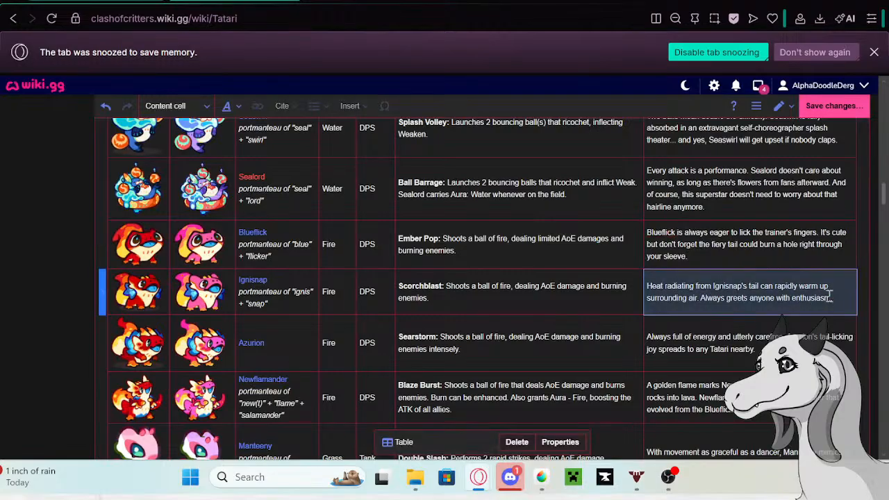
pyautogui.click(832, 297)
pyautogui.moveTo(833, 297); pyautogui.dragTo(647, 282)
pyautogui.hotkey('ctrl', 'c')
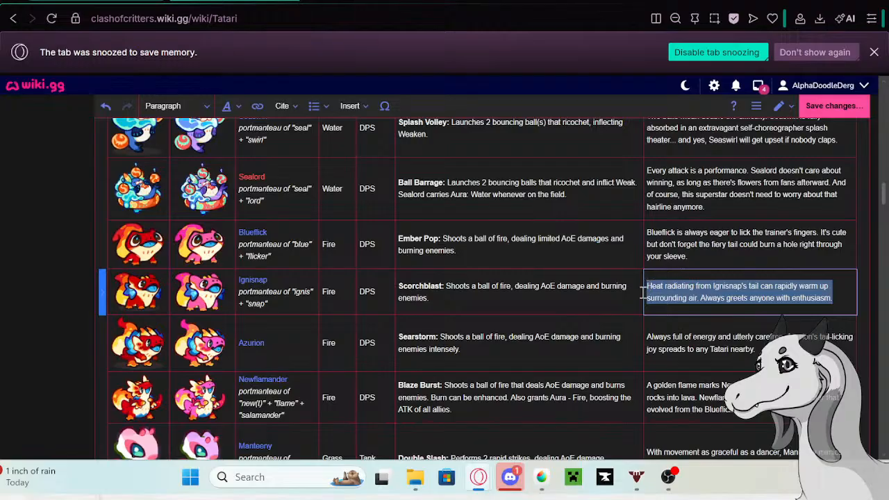
# - Open Ignisnap's linked wiki page in a new tab and switch to it
pyautogui.click(253, 281)
pyautogui.click(253, 280)
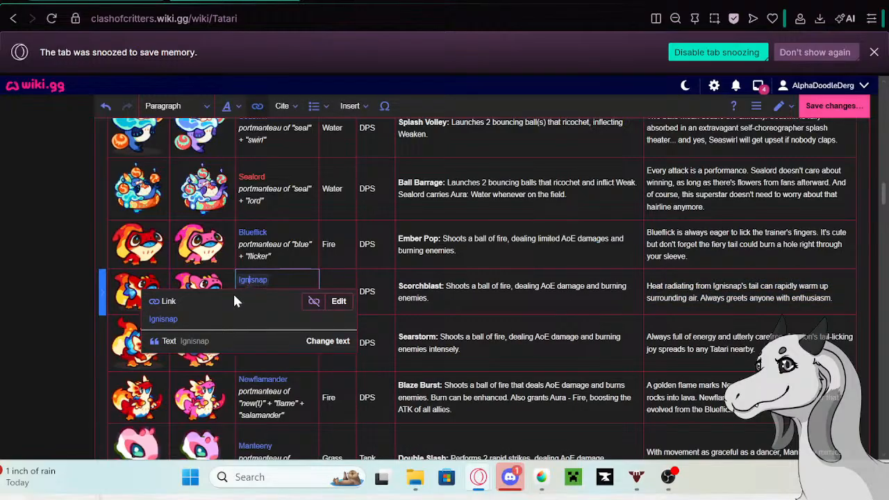
pyautogui.rightClick(170, 320)
pyautogui.click(211, 102)
pyautogui.click(335, 2)
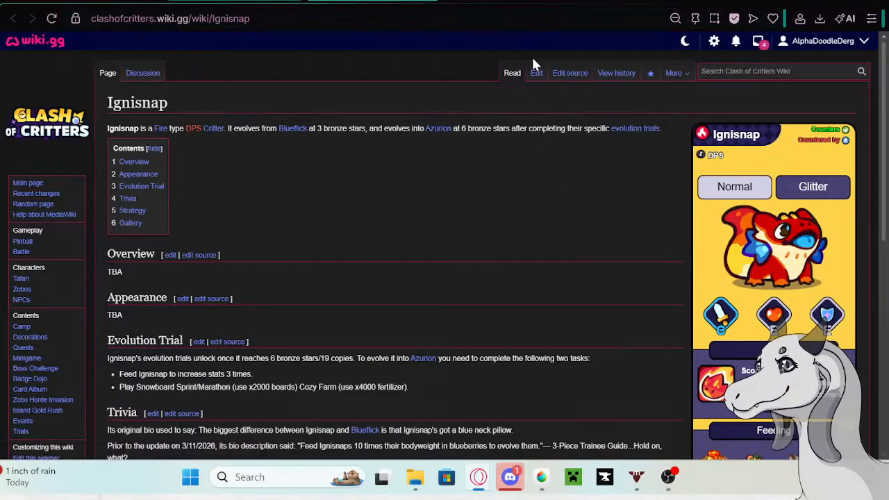
# - Edit the Ignisnap page and paste the copied bio on a new line below the existing Trivia entries
pyautogui.click(537, 74)
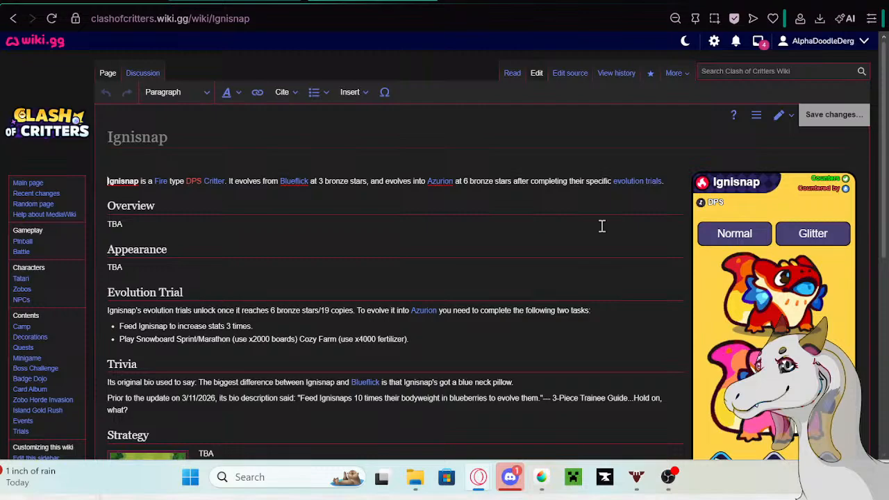
pyautogui.scroll(-2, 535, 236)
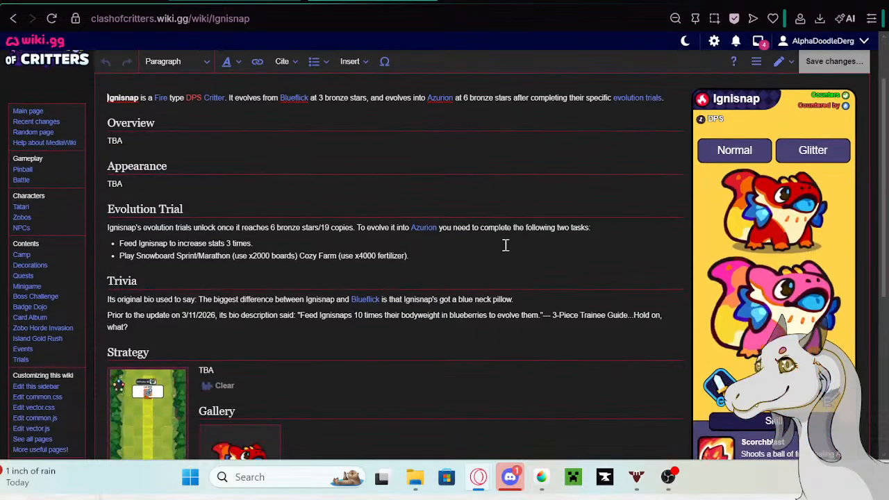
pyautogui.click(371, 323)
pyautogui.press('Return')
pyautogui.hotkey('ctrl', 'v')
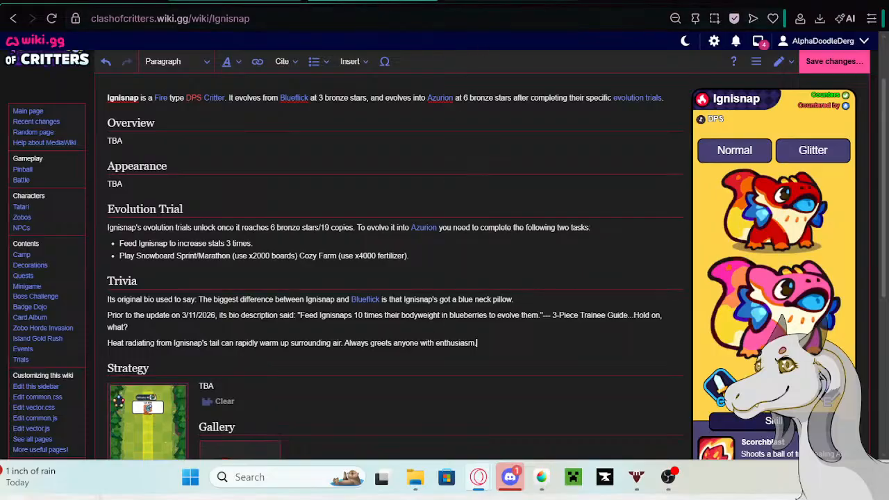
# - Copy "Prior to the update on 5/13/26 its bio description said:" from the Google tab and insert it before Ignisnap's pasted bio
pyautogui.click(233, 2)
pyautogui.rightClick(157, 102)
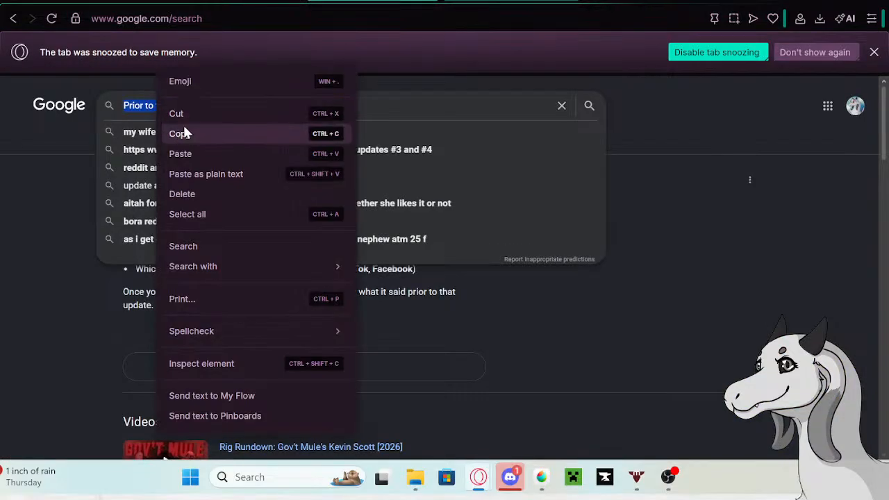
pyautogui.click(184, 132)
pyautogui.click(496, 2)
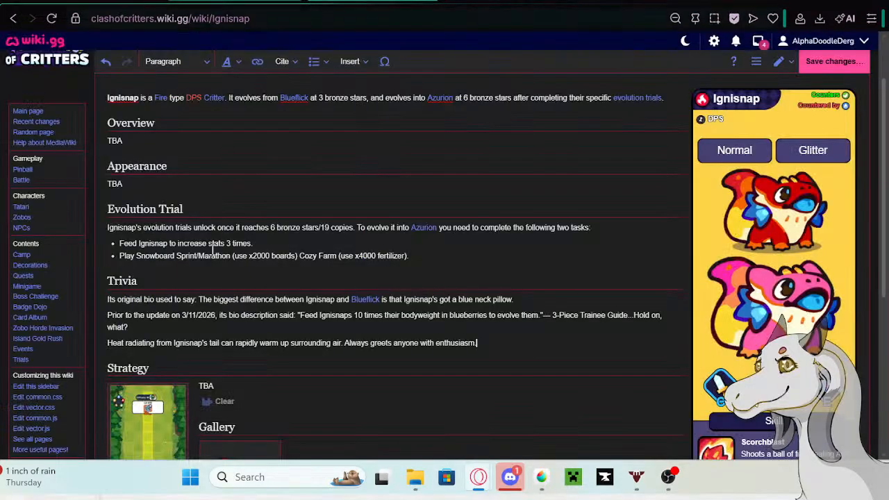
pyautogui.click(107, 343)
pyautogui.hotkey('ctrl', 'v')
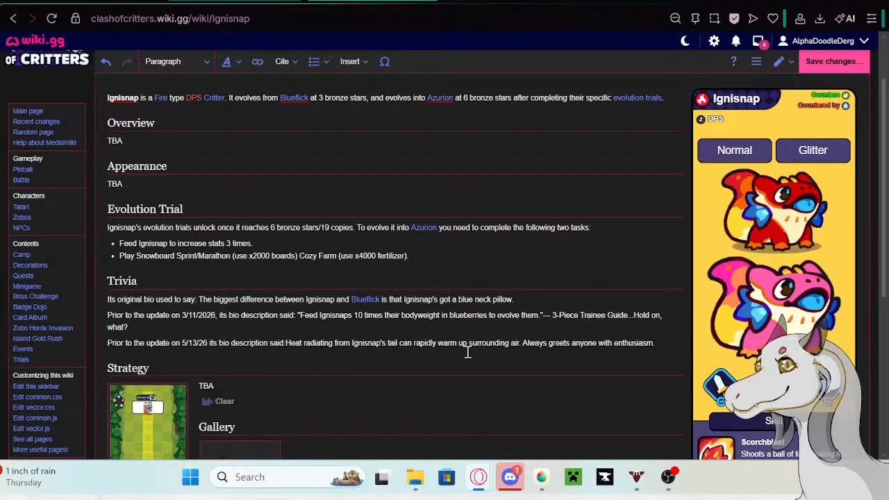
# - Format all three of Ignisnap's Trivia entries as a bullet list and save the page
pyautogui.moveTo(664, 346); pyautogui.dragTo(134, 266)
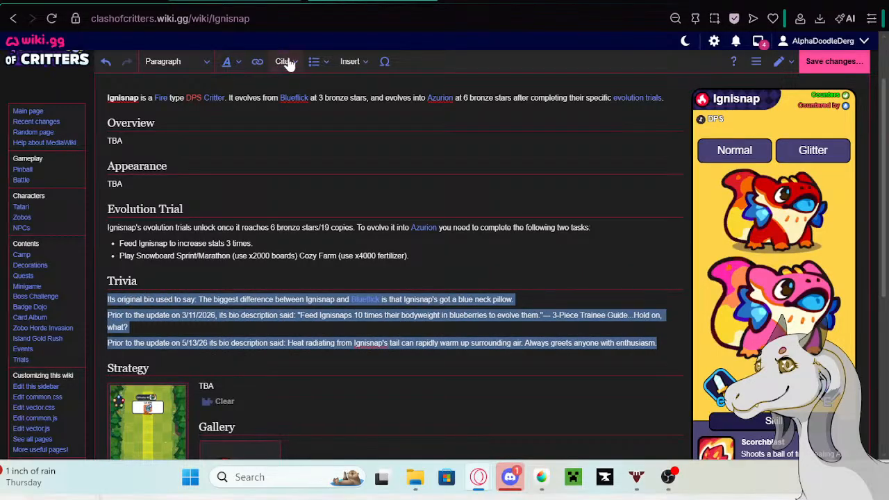
pyautogui.click(311, 61)
pyautogui.click(338, 84)
pyautogui.click(549, 354)
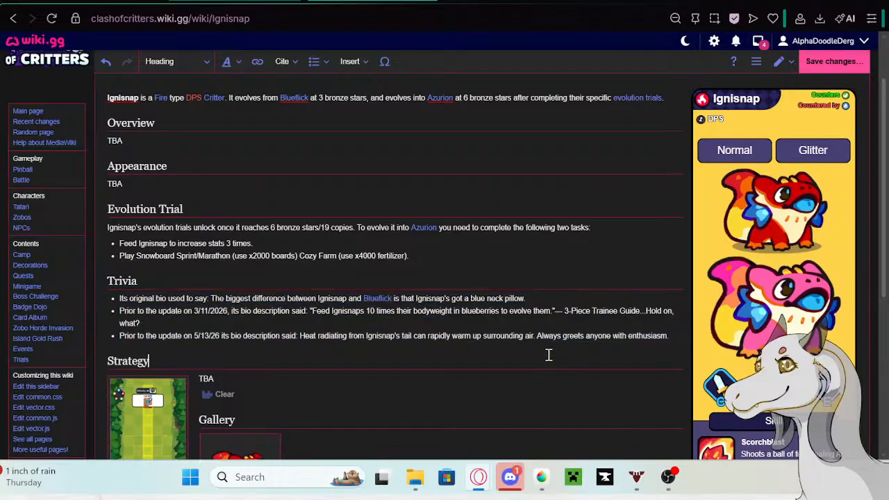
pyautogui.click(859, 62)
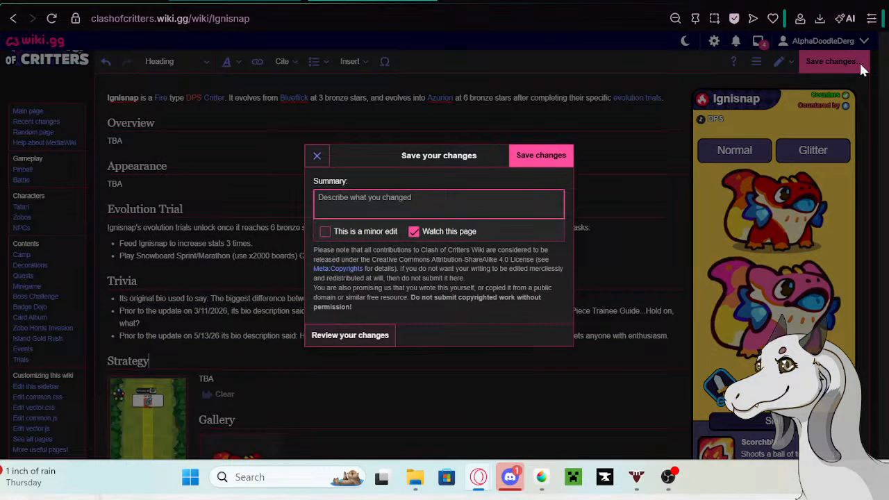
pyautogui.click(529, 156)
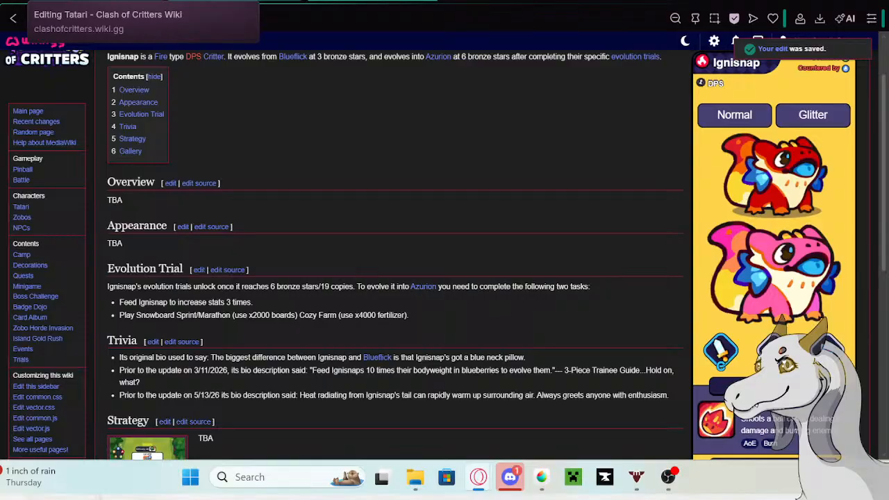
# - Return to the Tatari table and copy Azurion's full bio description
pyautogui.click(97, 0)
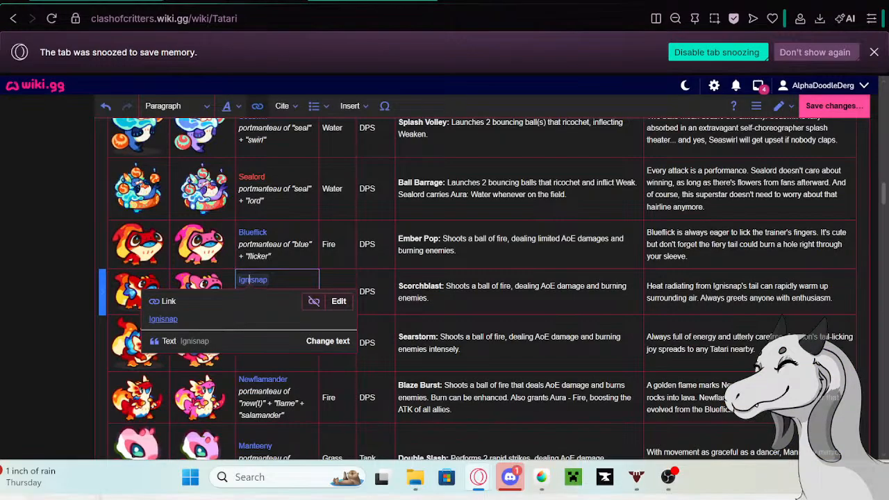
pyautogui.click(743, 351)
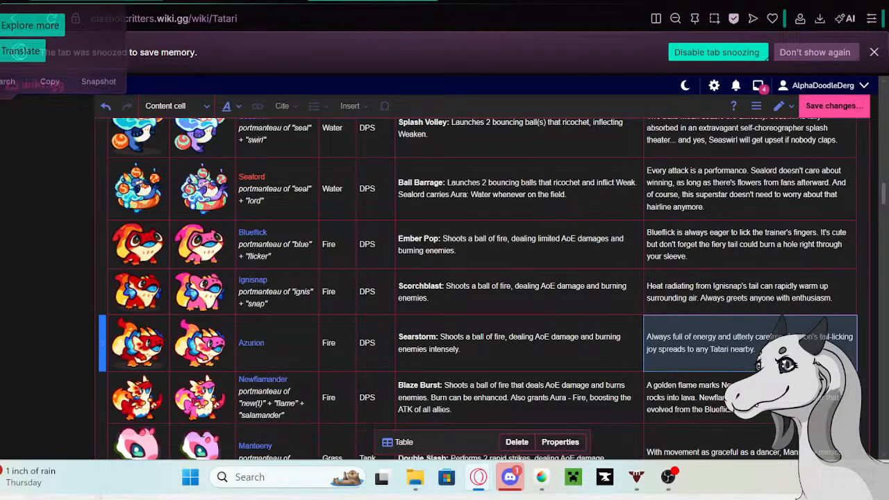
pyautogui.moveTo(753, 350); pyautogui.dragTo(638, 332)
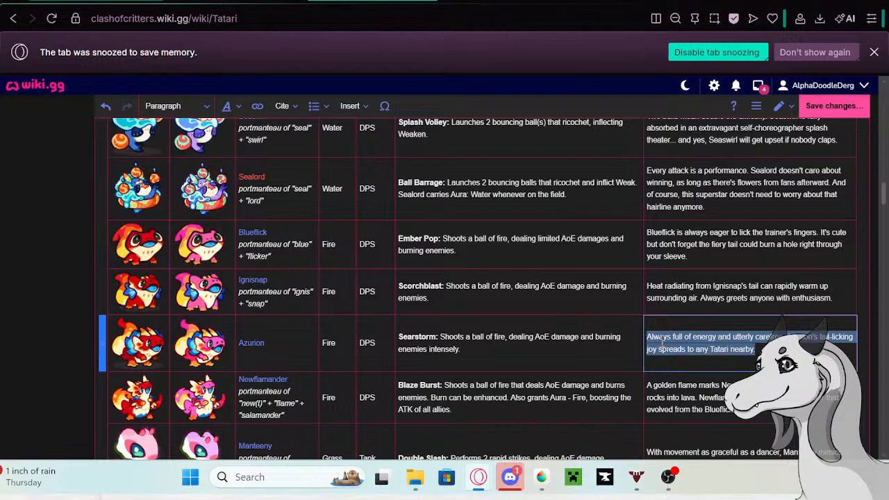
# - Open Azurion's linked wiki page from the Tatari table in a new tab and switch to it
pyautogui.click(256, 336)
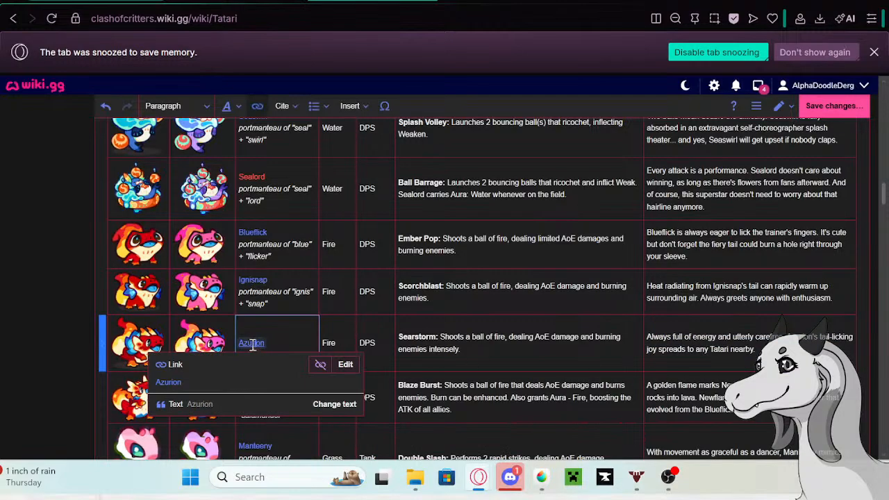
pyautogui.rightClick(168, 384)
pyautogui.click(220, 164)
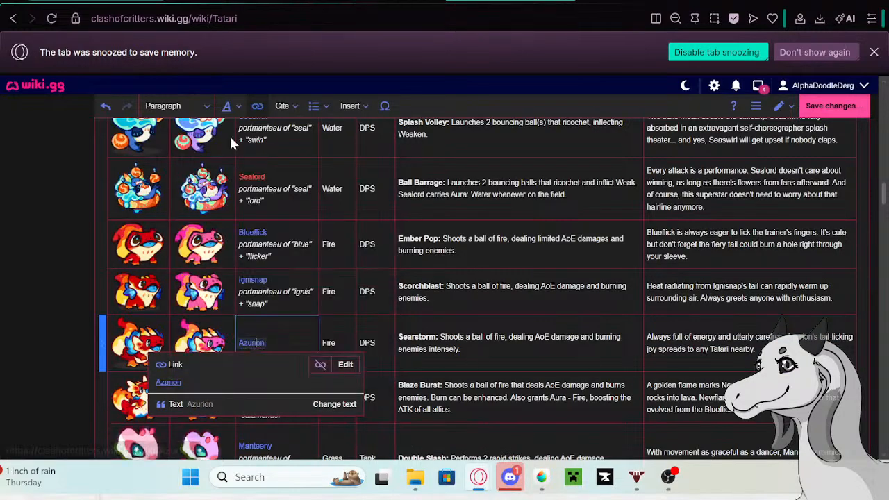
pyautogui.click(288, 0)
pyautogui.click(256, 0)
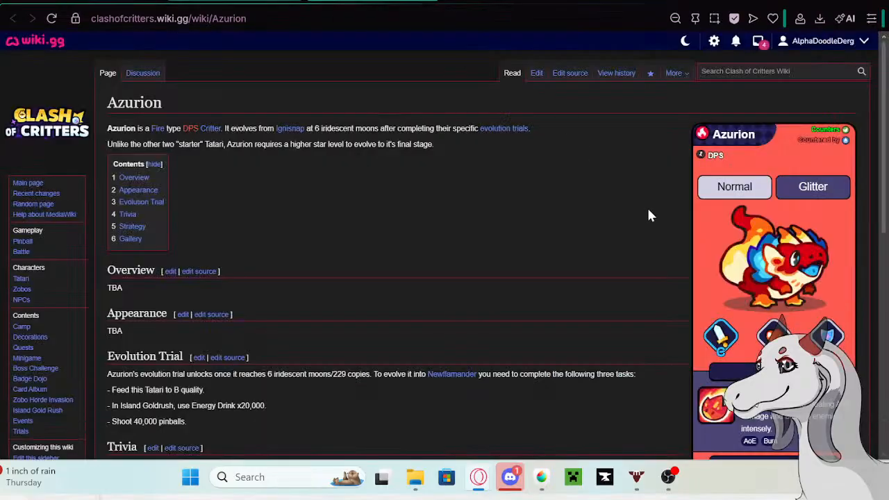
# - Edit the Azurion page and paste the copied bio on a new line below the existing Trivia entries
pyautogui.click(536, 72)
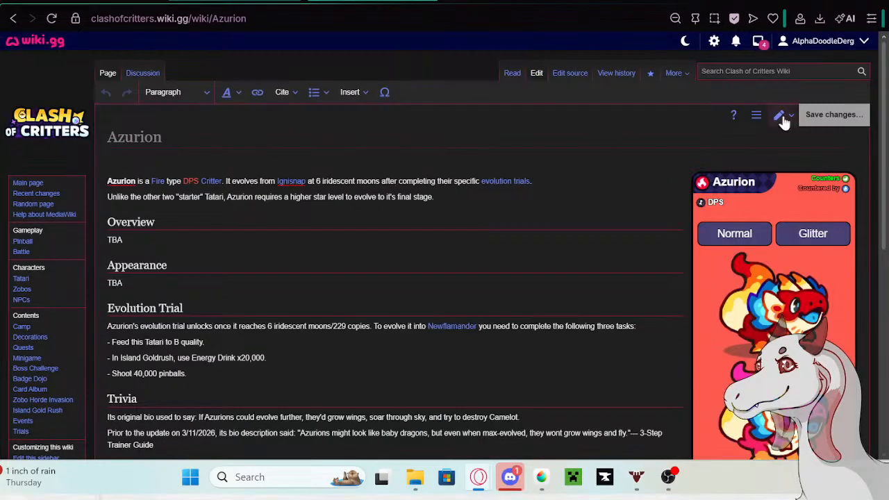
pyautogui.scroll(-3, 268, 231)
pyautogui.click(231, 217)
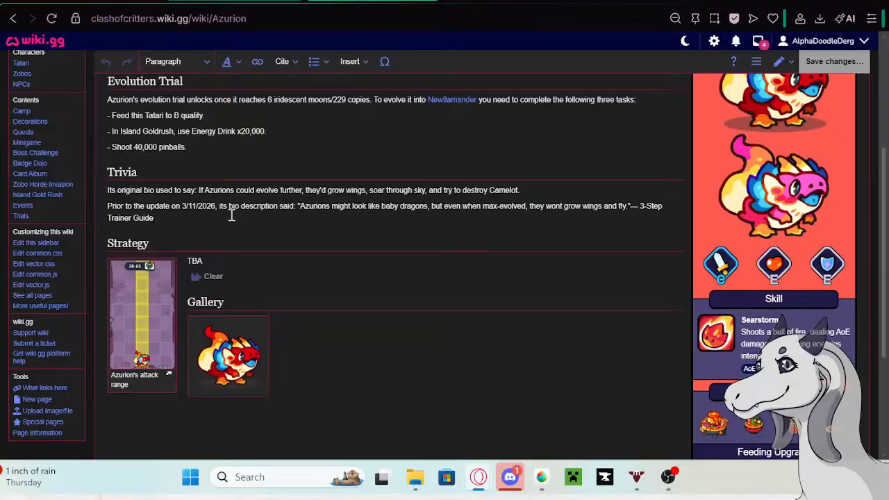
pyautogui.press('Return')
pyautogui.hotkey('ctrl', 'v')
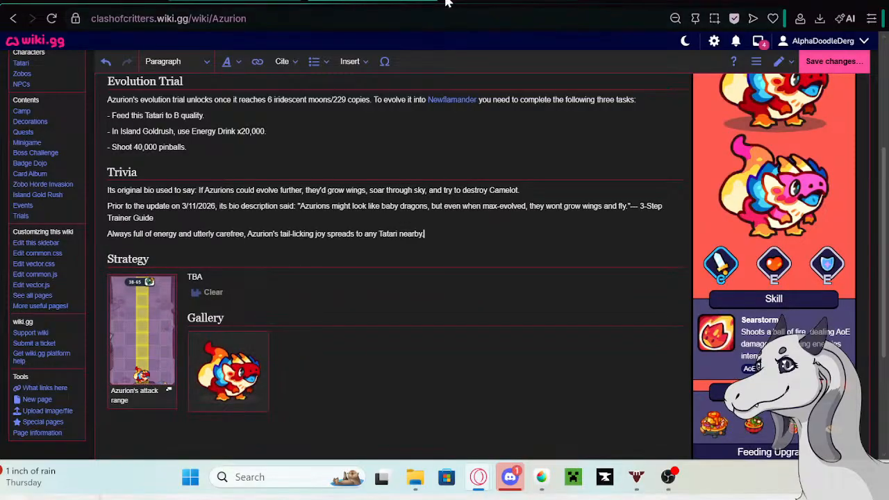
# - Copy "Prior to the update on 5/13/26 its bio description said:" from the Google tab and insert it before Azurion's pasted bio
pyautogui.click(499, 1)
pyautogui.rightClick(293, 107)
pyautogui.click(301, 131)
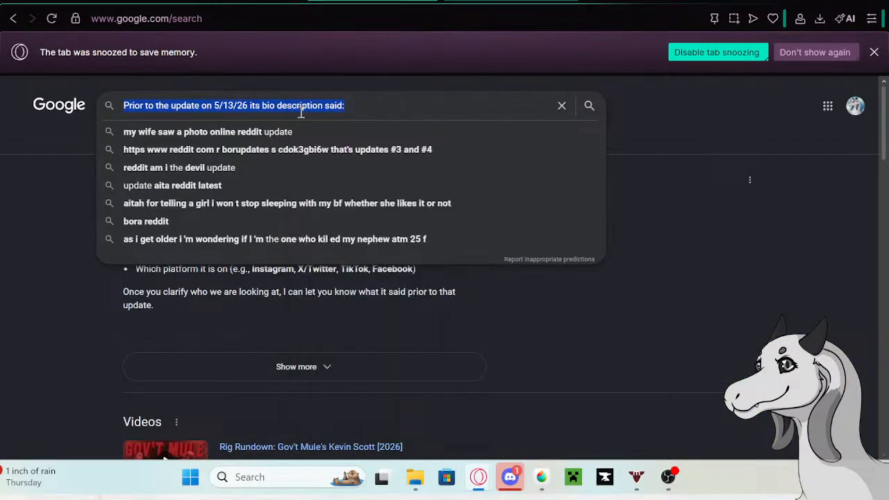
pyautogui.click(282, 2)
pyautogui.click(106, 233)
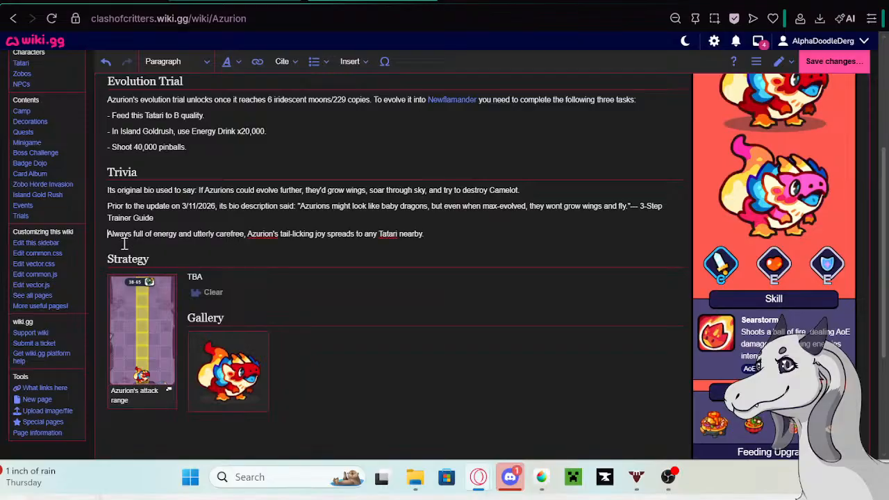
pyautogui.hotkey('ctrl', 'v')
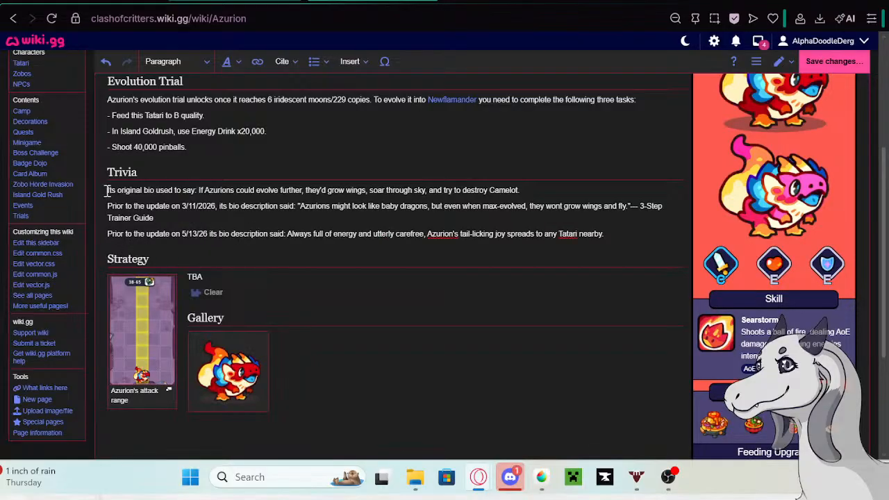
# - Format Azurion's three Trivia entries and the Strategy heading below them as a bullet list, and save the page
pyautogui.moveTo(107, 189); pyautogui.dragTo(584, 246)
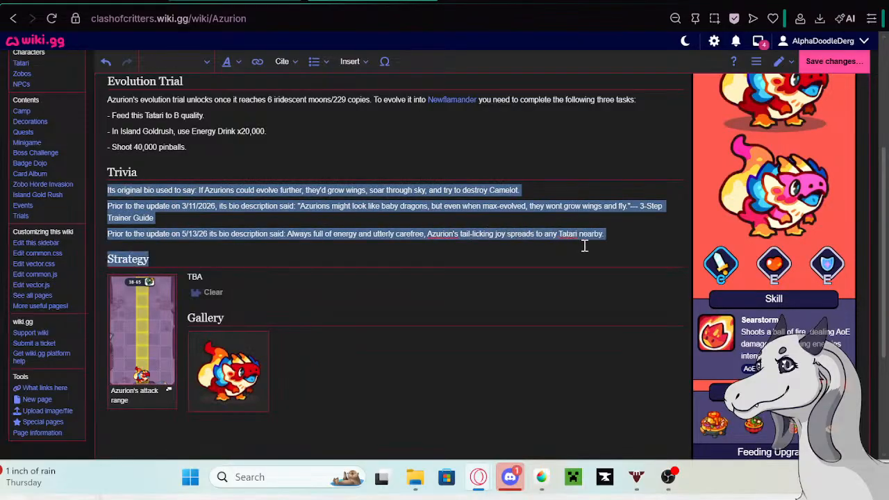
pyautogui.click(314, 61)
pyautogui.click(334, 79)
pyautogui.click(576, 180)
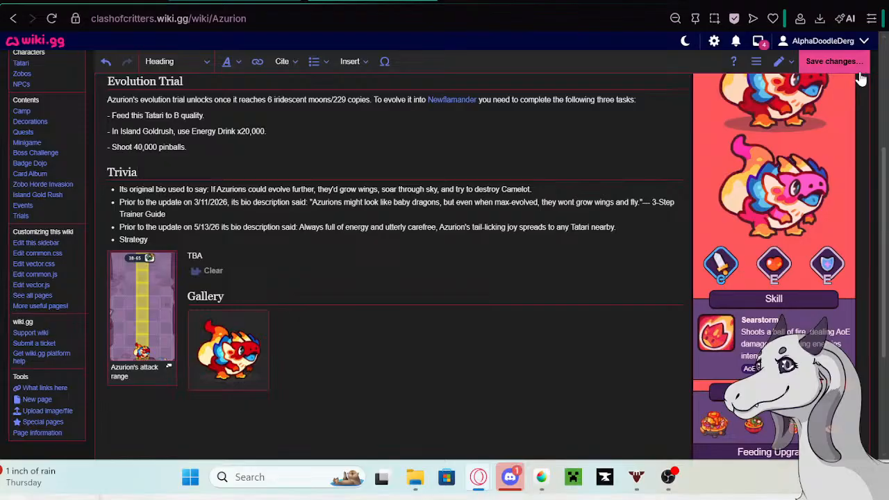
pyautogui.click(837, 63)
pyautogui.click(538, 157)
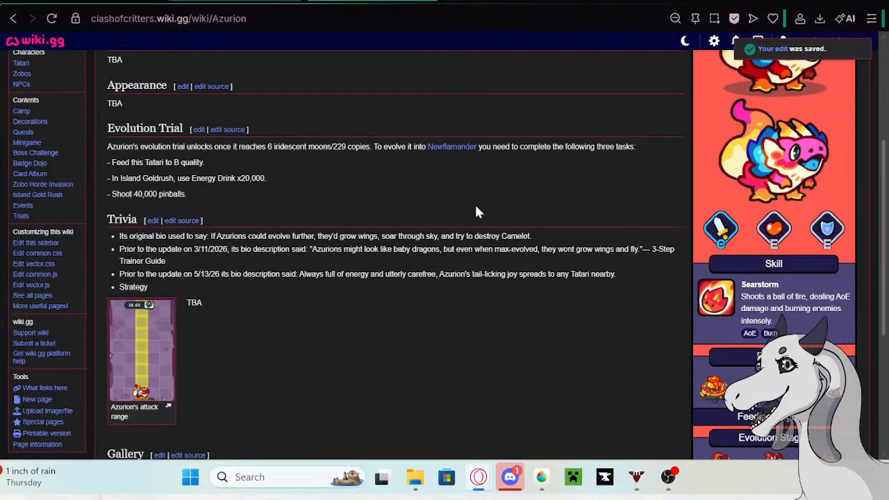
# - Return to the Tatari table and clear the old bio text from Azurion's cell
pyautogui.click(97, 0)
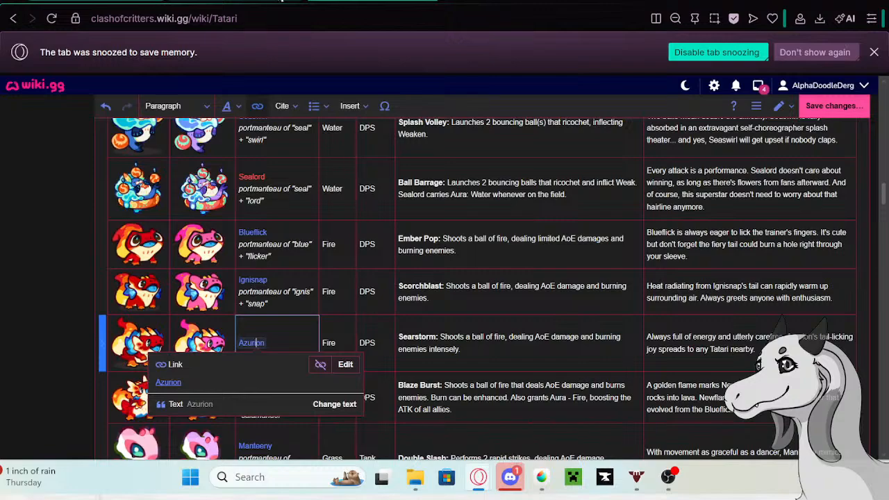
pyautogui.scroll(-2, 764, 295)
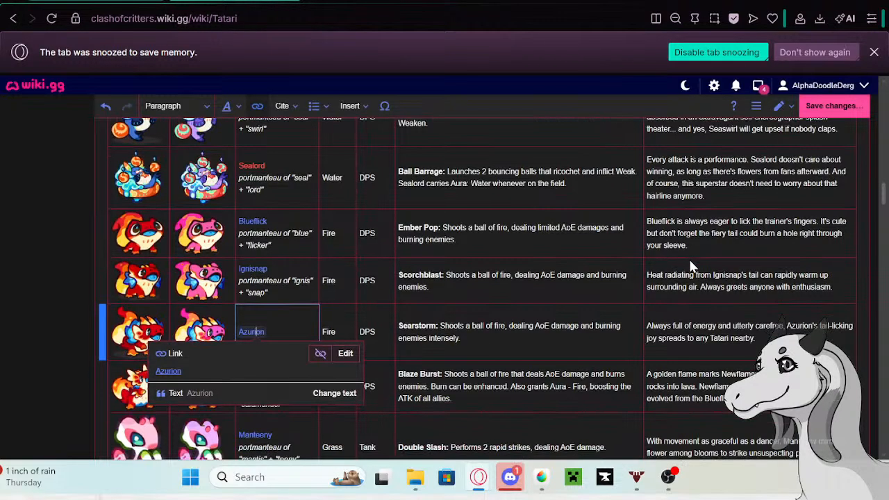
pyautogui.click(753, 283)
pyautogui.moveTo(761, 282); pyautogui.dragTo(647, 264)
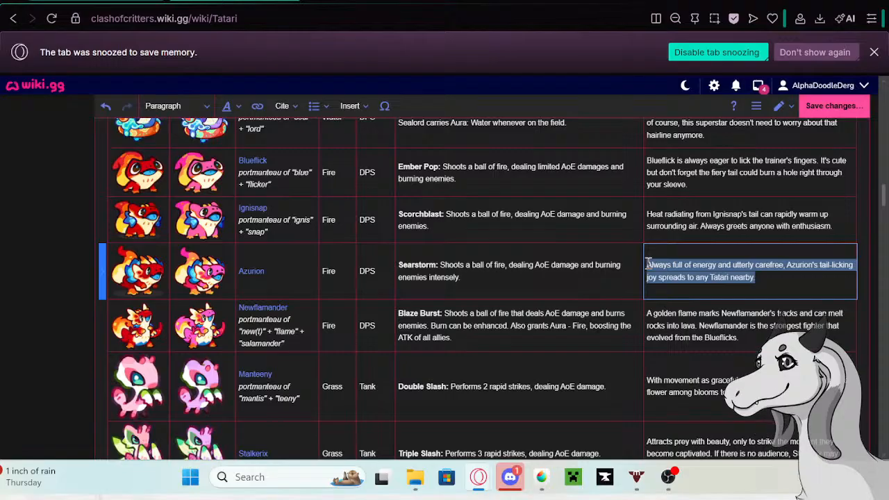
pyautogui.press('BackSpace')
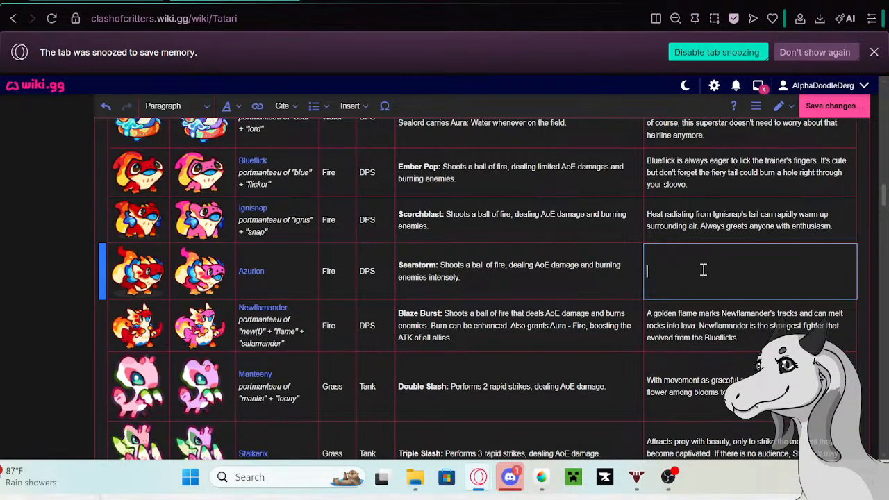
# - Replace Ignisnap's old bio in the Tatari table with "Ignisnap evolved blue horns to better sense humans"
pyautogui.click(840, 223)
pyautogui.click(840, 222)
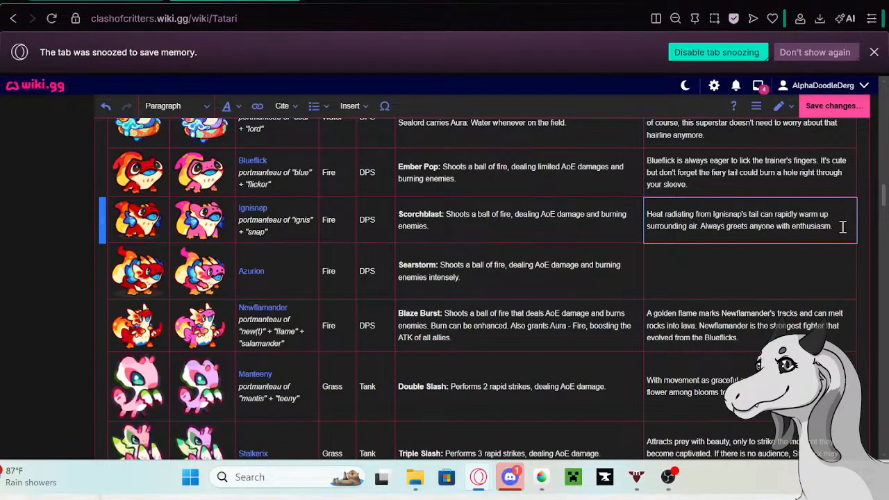
pyautogui.moveTo(836, 226); pyautogui.dragTo(649, 215)
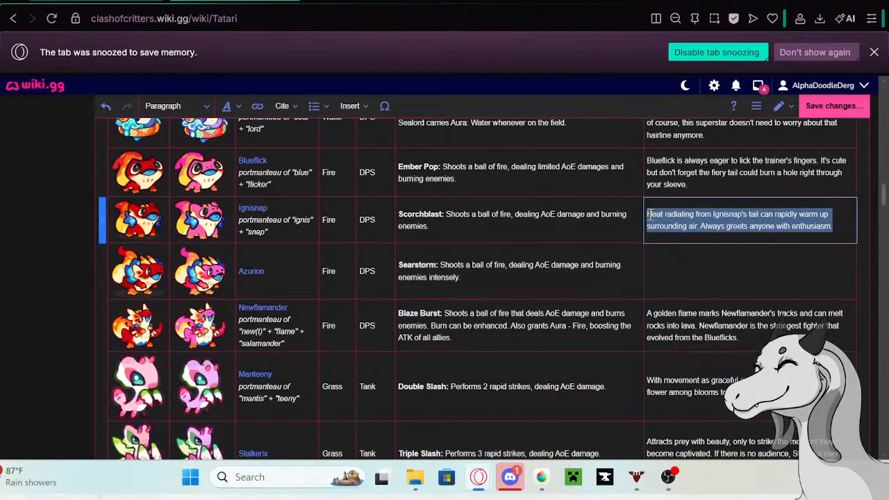
pyautogui.press('BackSpace')
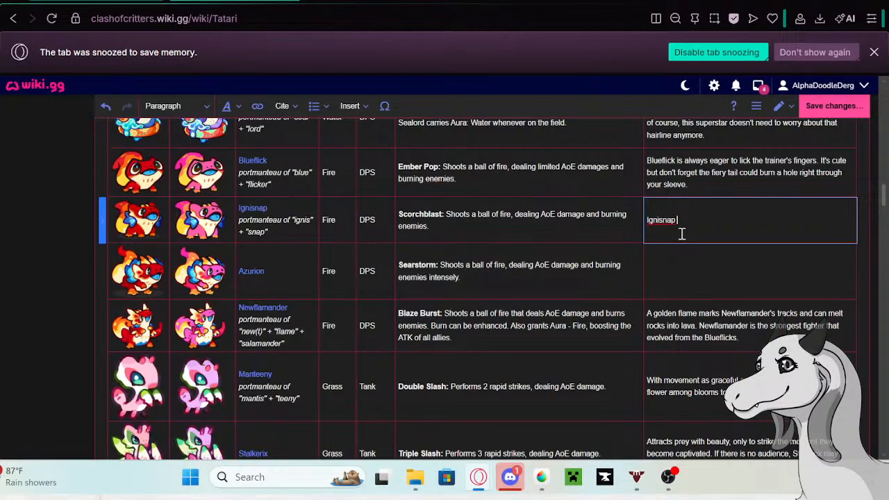
pyautogui.write('Ignisnap evolved blue horns to better sense humans')
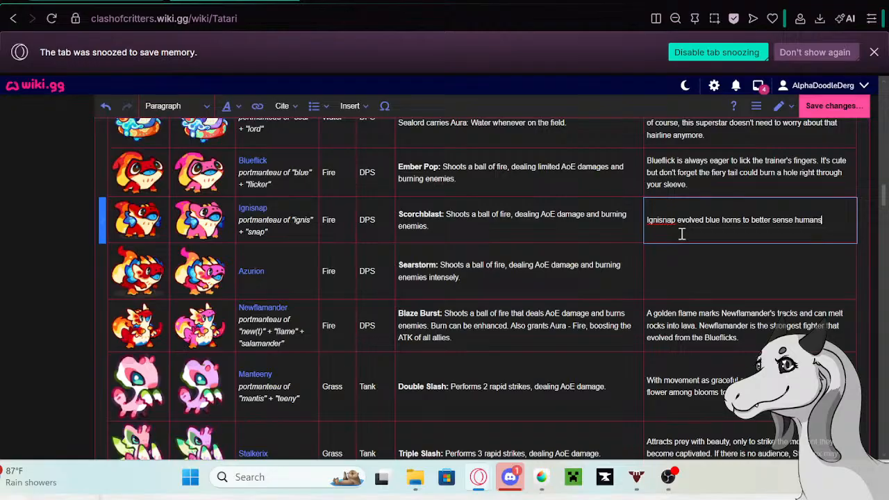
pyautogui.write('. Scorch Blast')
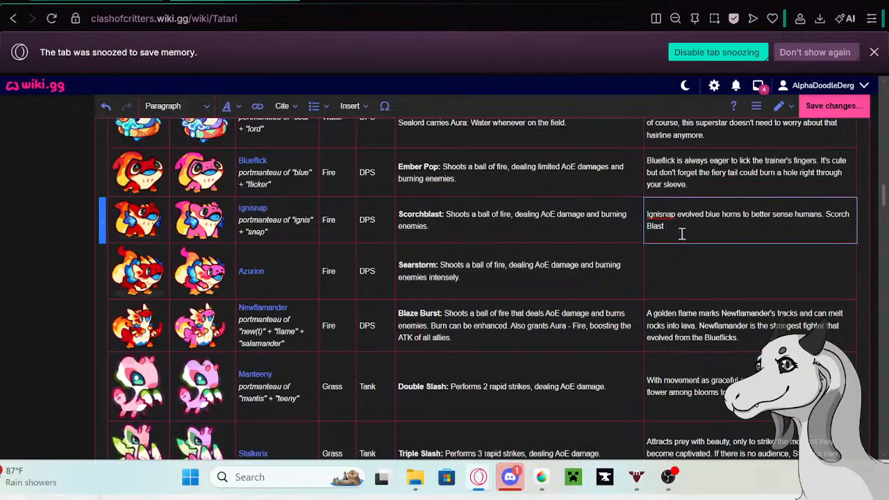
pyautogui.write(' is ju')
pyautogui.write('st a better')
# - Continue Ignisnap's new bio with ". Scorch Blast is just a way to get your attention"
pyautogui.press('BackSpace')
pyautogui.press('BackSpace')
pyautogui.press('BackSpace')
pyautogui.press('BackSpace')
pyautogui.write('way to get your attention')
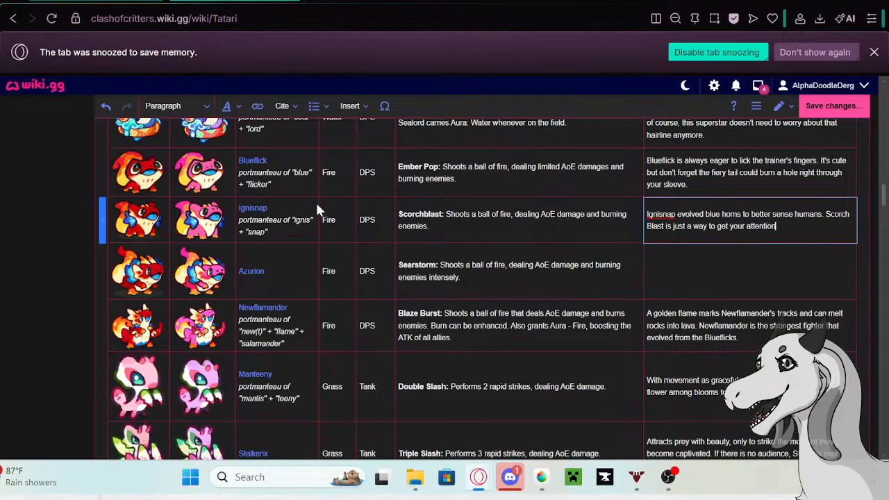
pyautogui.scroll(-20, 231, 257)
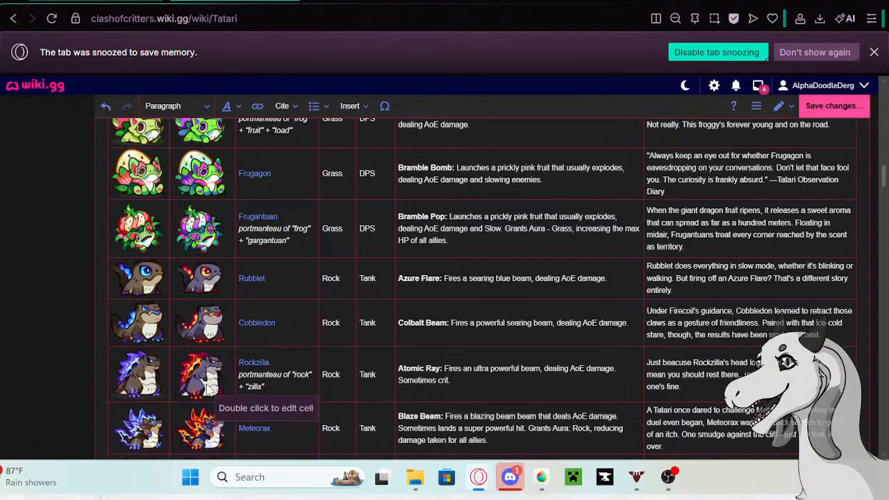
pyautogui.scroll(-1, 243, 403)
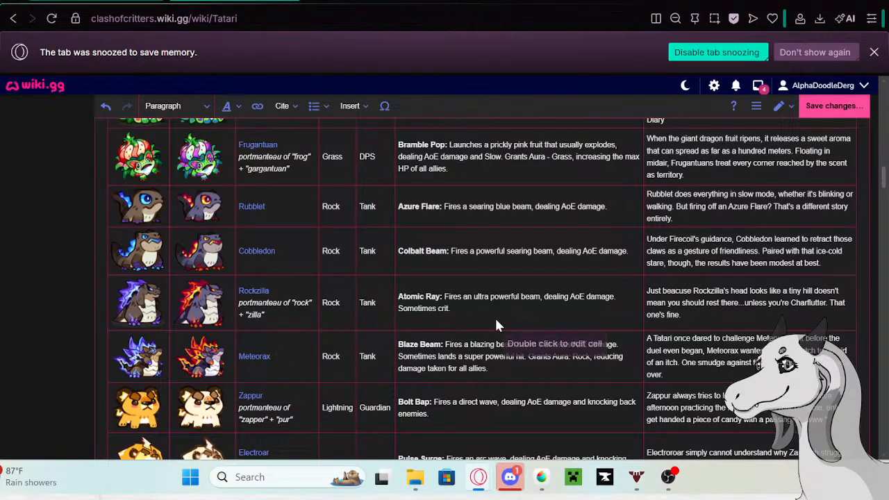
pyautogui.scroll(-1, 500, 320)
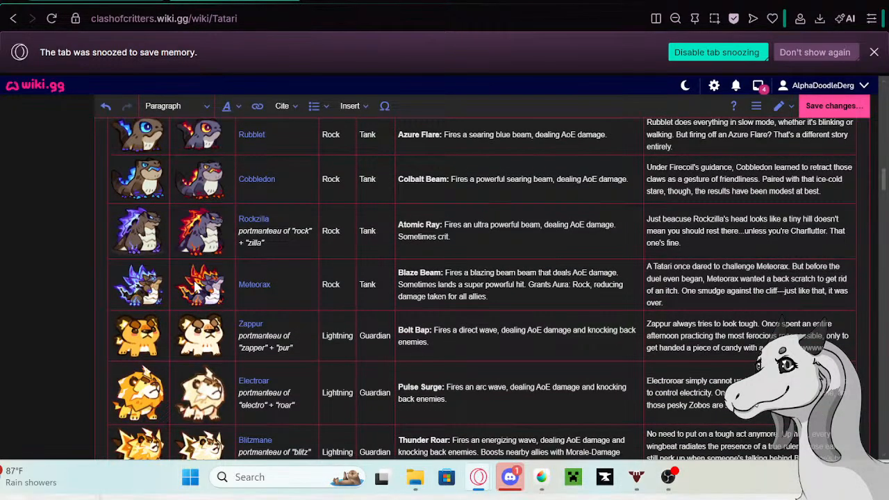
pyautogui.scroll(-4, 639, 259)
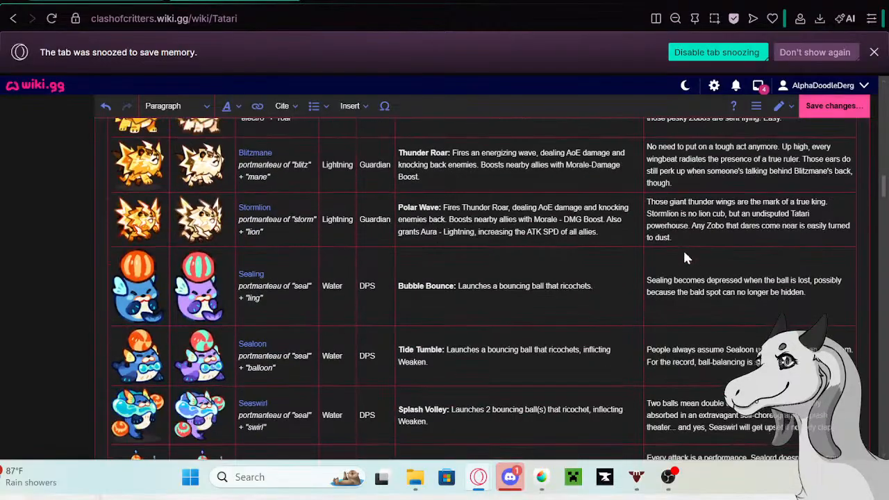
pyautogui.scroll(-5, 684, 252)
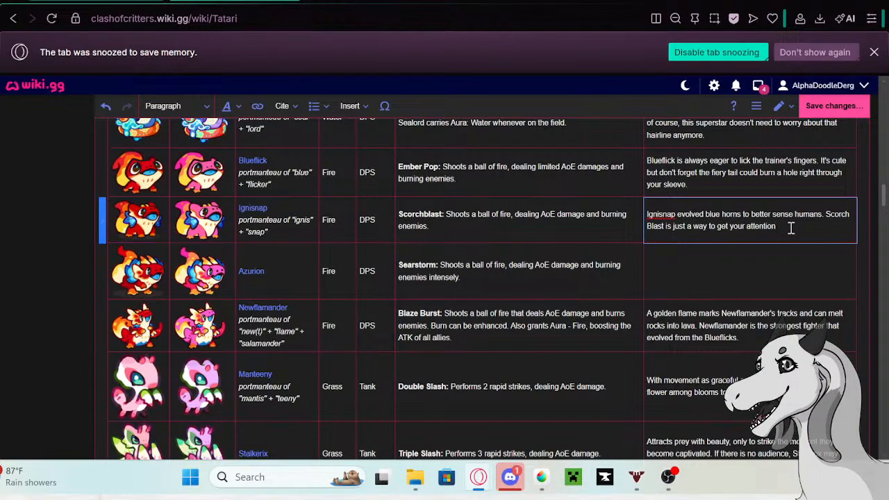
# - Search the web in a new tab for images of "king of monsters burning godzilla"
pyautogui.click(457, 1)
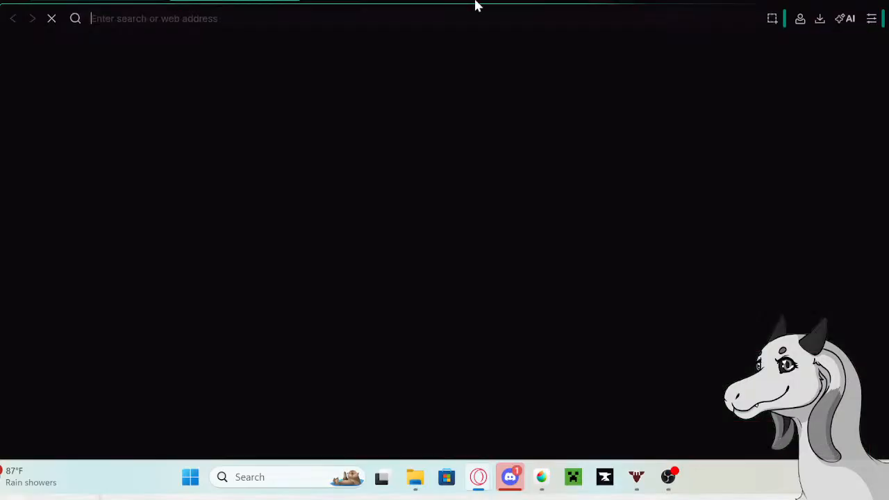
pyautogui.write('k')
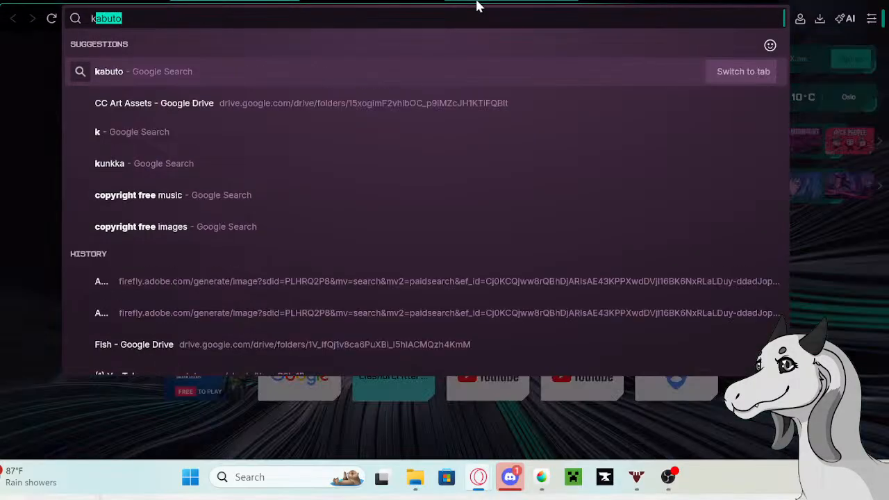
pyautogui.write('ing of monsters')
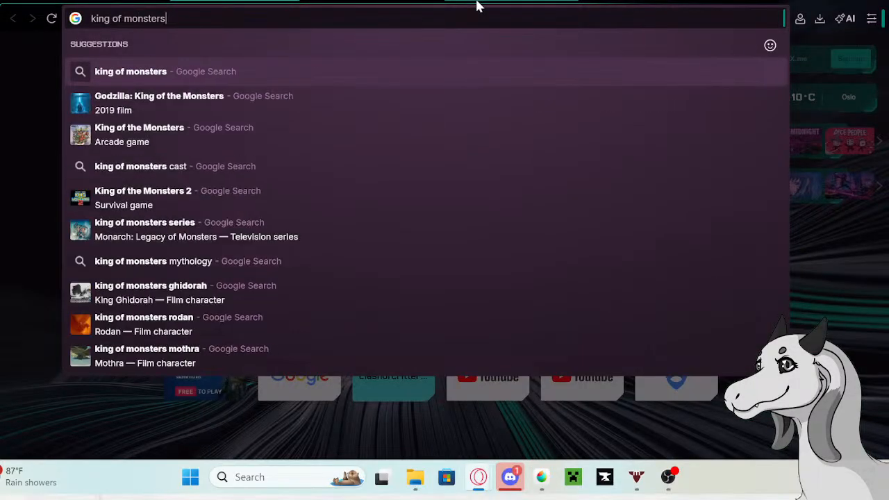
pyautogui.write(' burning')
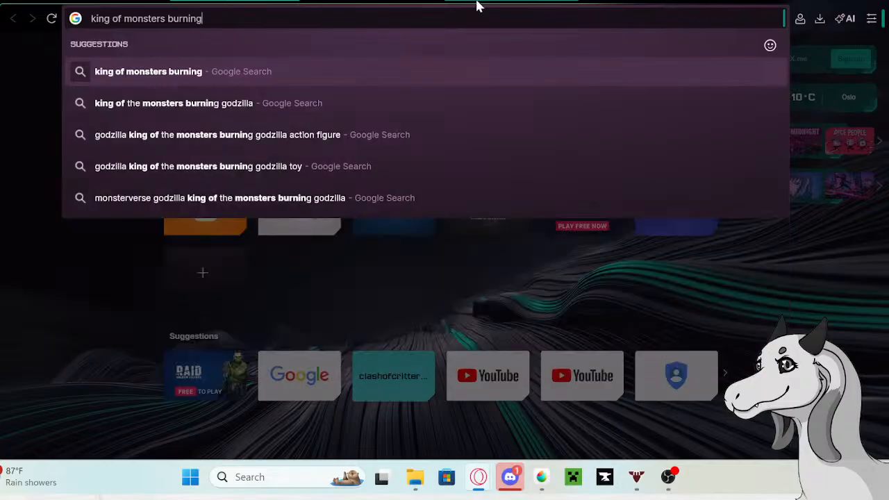
pyautogui.write(' godzilla')
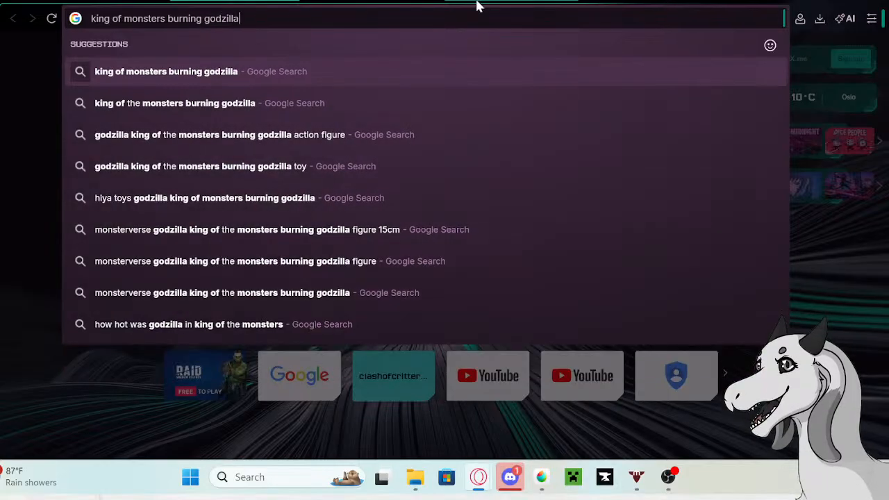
pyautogui.press('Return')
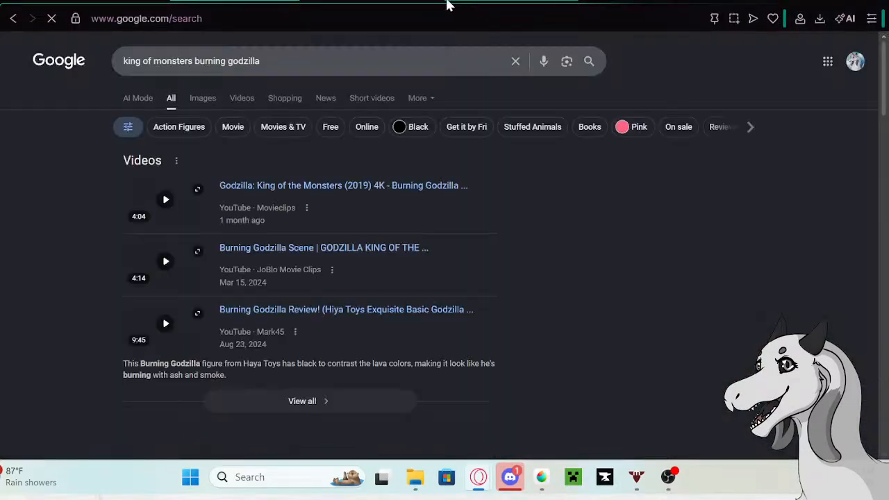
pyautogui.click(193, 98)
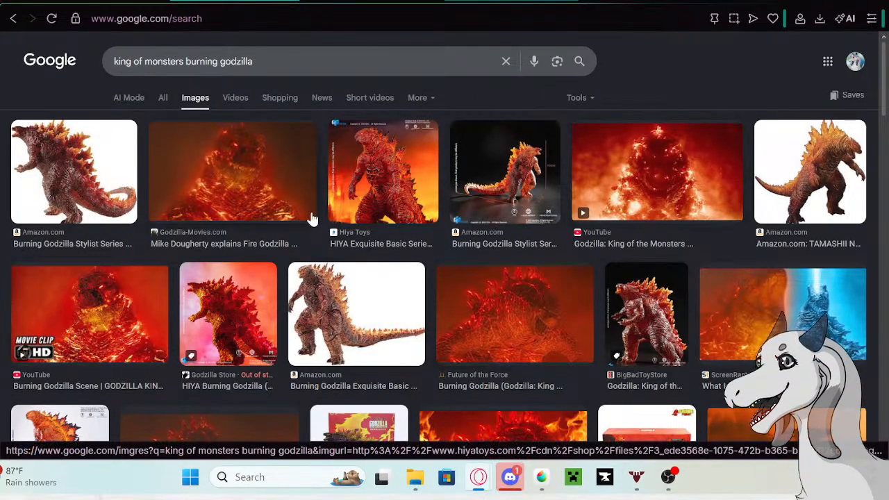
# - Preview the Godzilla-Movies.com and Amazon pictures of Burning Godzilla and look through the other image results
pyautogui.click(201, 174)
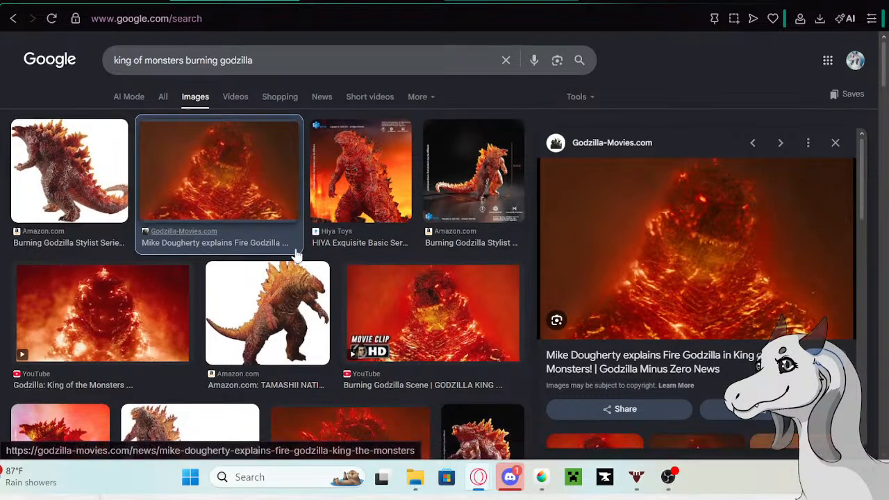
pyautogui.scroll(-1, 295, 252)
pyautogui.scroll(1, 311, 259)
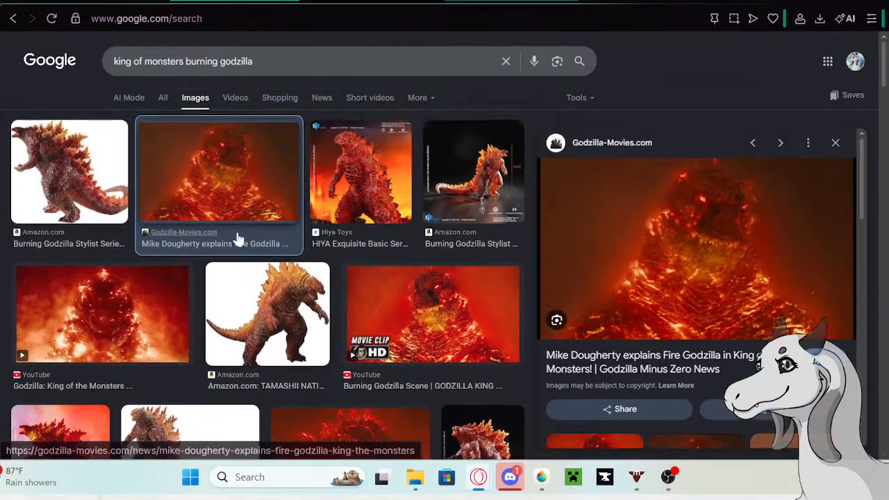
pyautogui.click(78, 172)
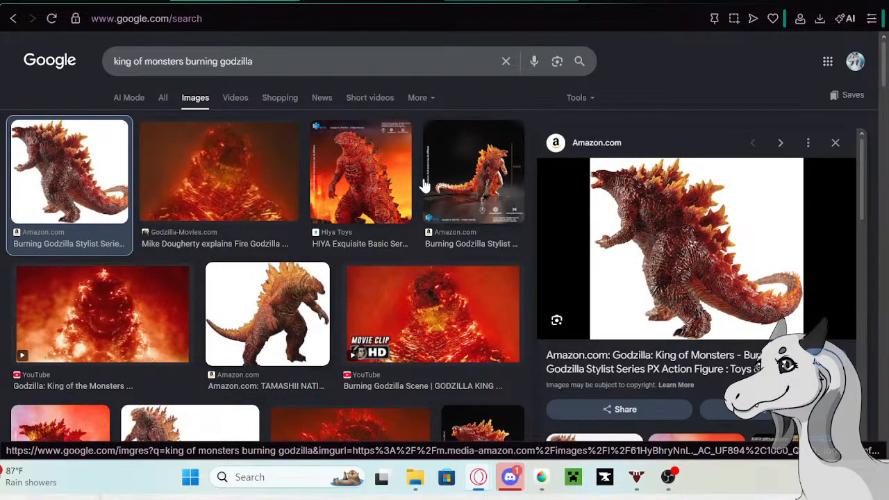
pyautogui.scroll(-2, 312, 234)
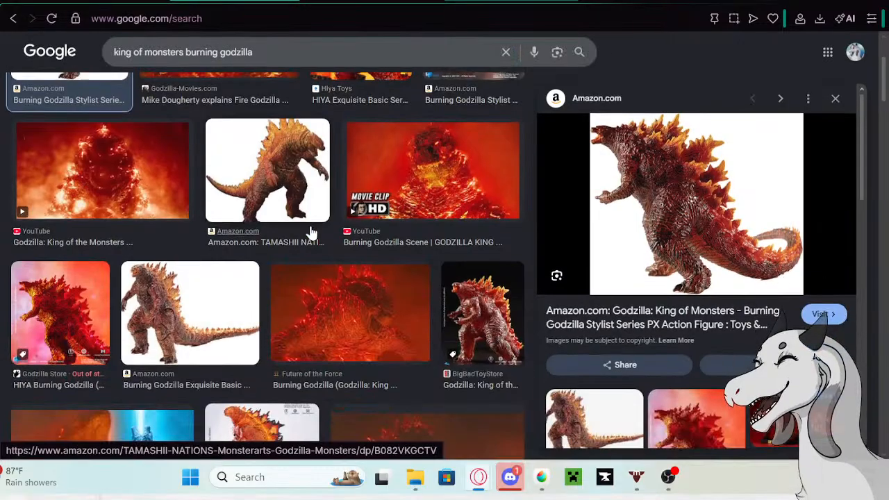
pyautogui.scroll(-4, 312, 233)
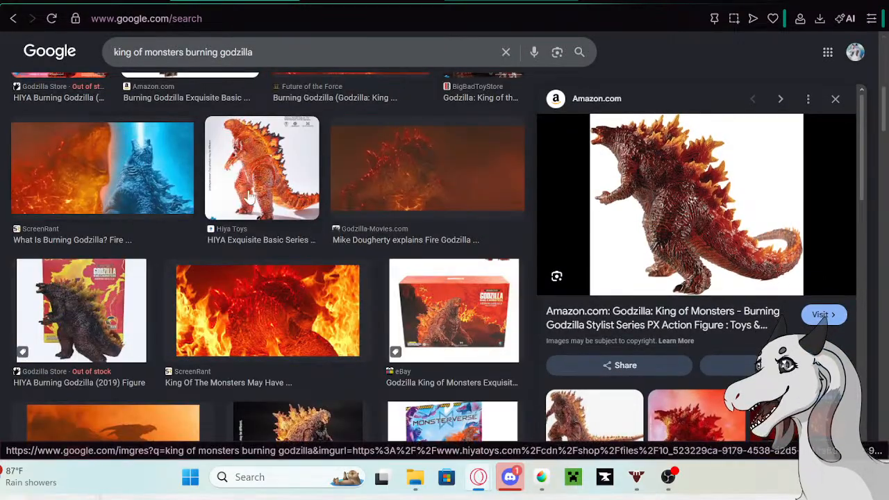
pyautogui.scroll(-3, 335, 311)
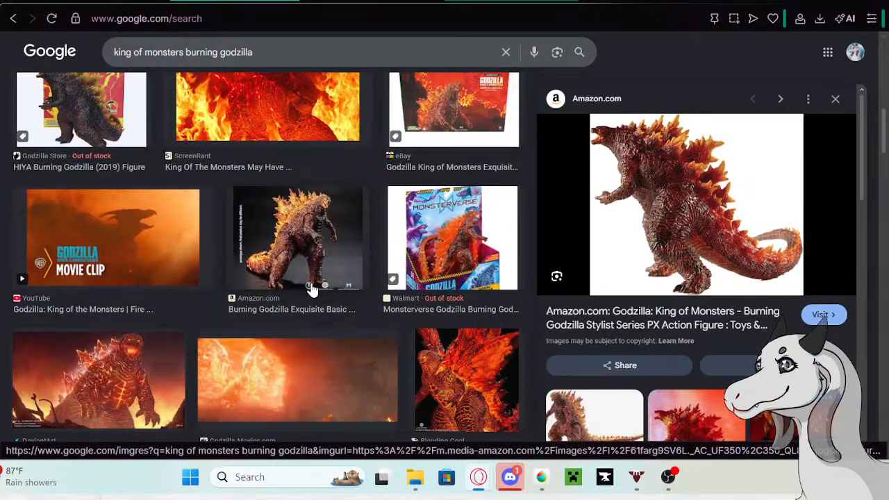
pyautogui.scroll(-1, 312, 289)
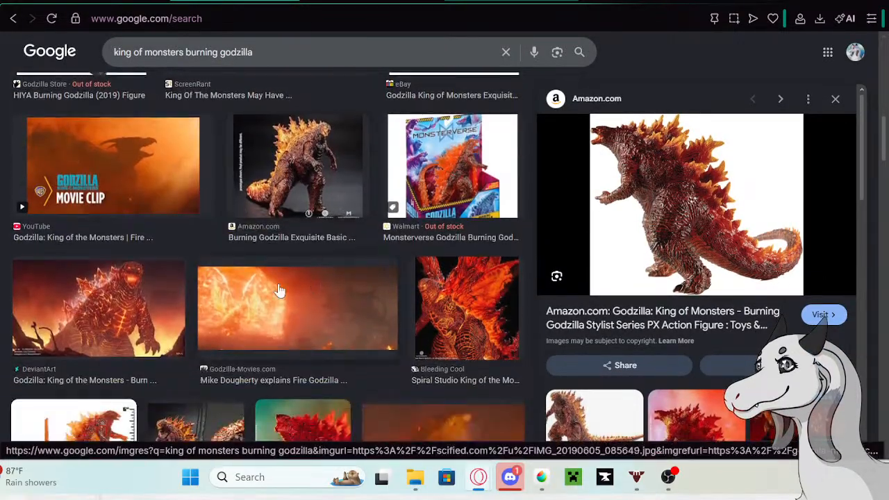
# - Return to the Tatari table and finish Ignisnap's bio with "to come play."
pyautogui.click(569, 2)
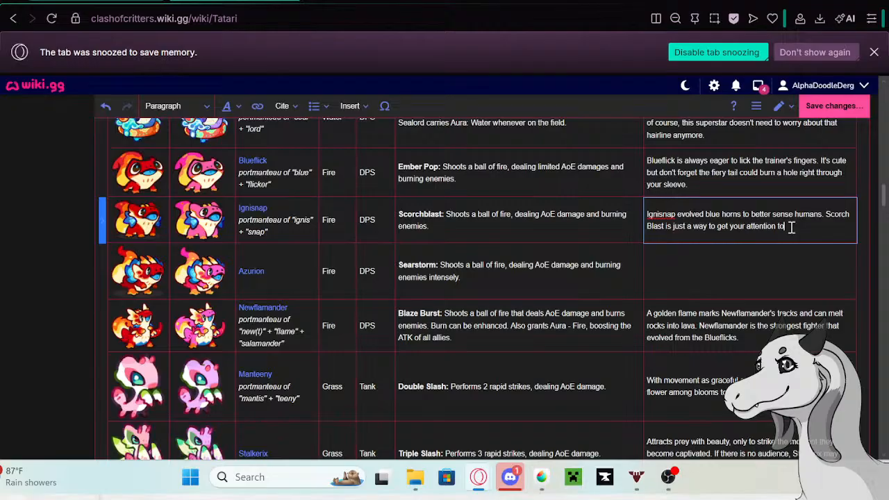
pyautogui.write('.')
# - Start Azurion's new bio with "The flame on Azurion's tail grew alongside boundless curiosity", correcting the misspelled last word
pyautogui.click(769, 271)
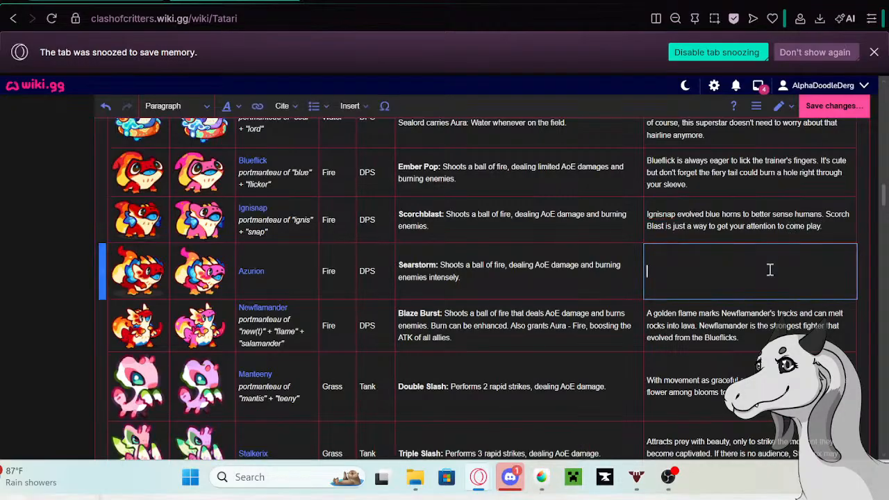
pyautogui.write("The flame on Azurion's")
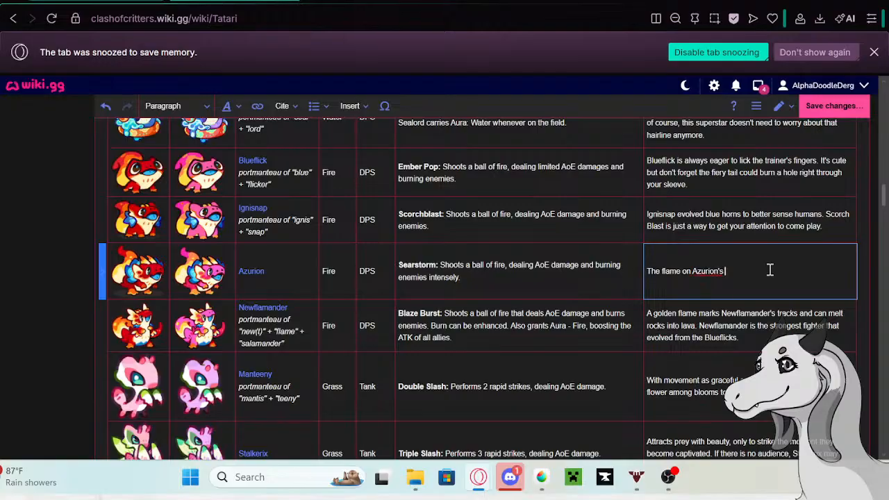
pyautogui.write('tail grew alongside boundless cu')
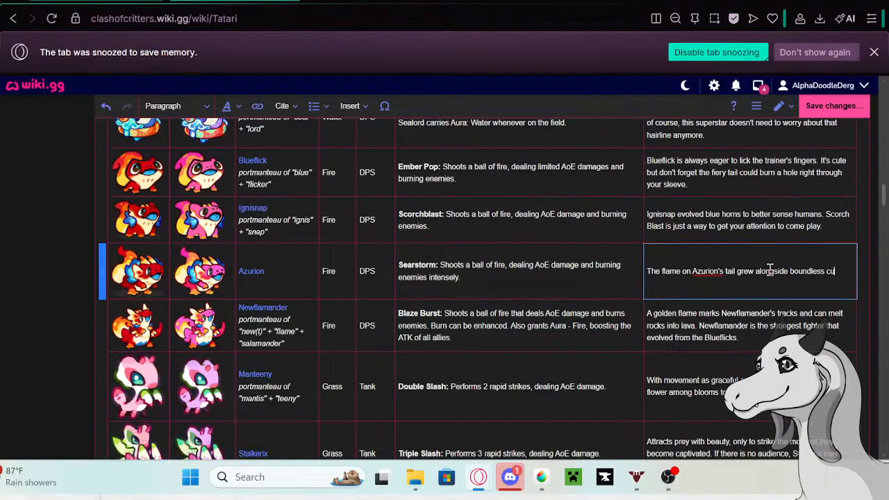
pyautogui.write('riousity.')
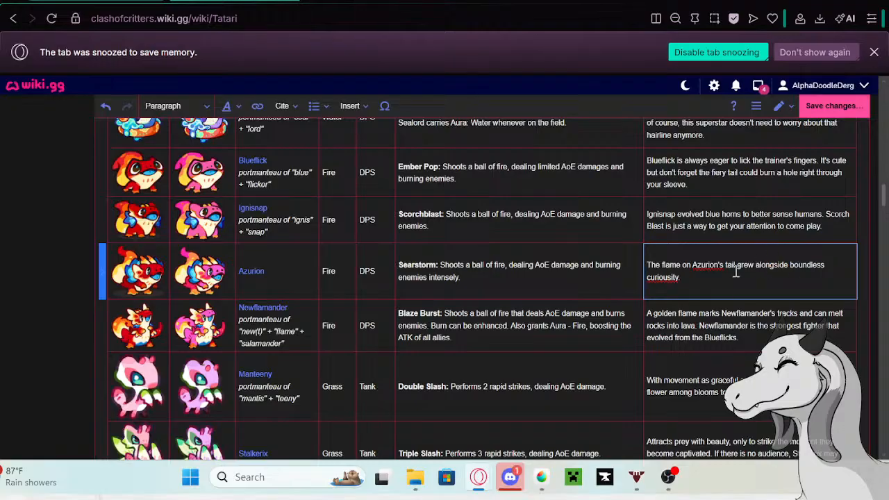
pyautogui.rightClick(656, 277)
pyautogui.click(684, 21)
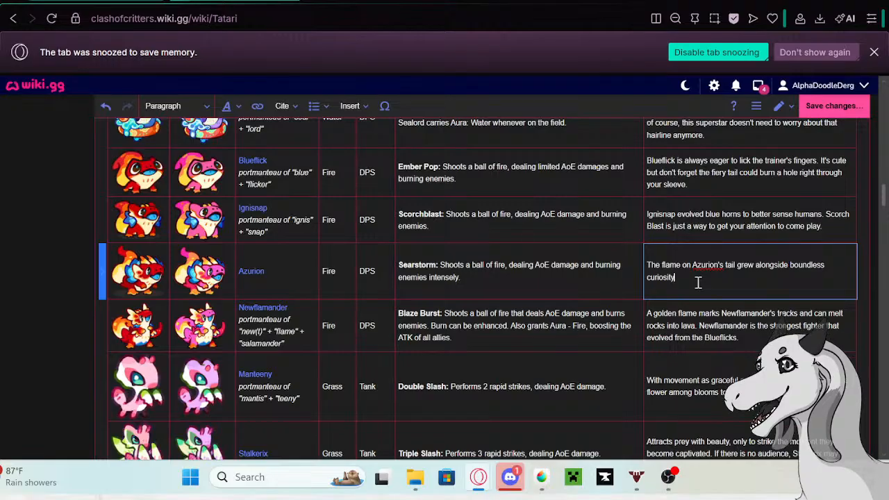
# - Continue Azurion's bio with ", and you can always spot one circling around camp in barely contained"
pyautogui.write(', and')
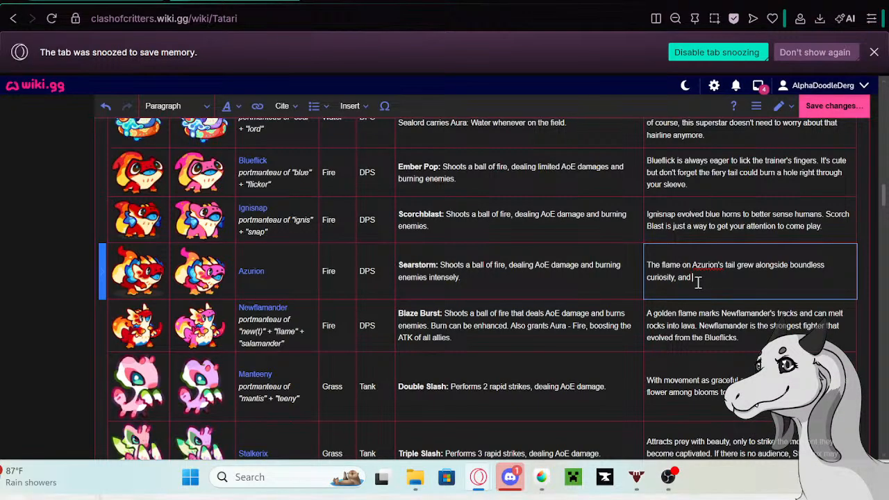
pyautogui.write(' you can always spot one circling ')
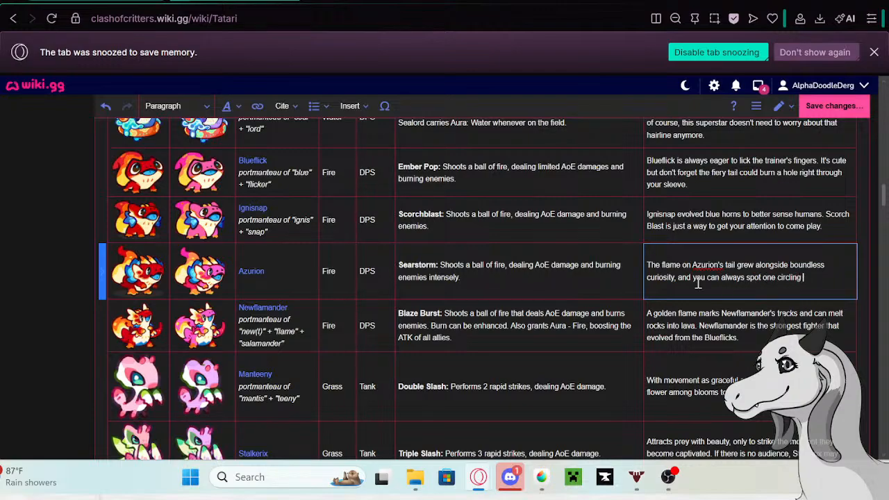
pyautogui.write('around camp in b')
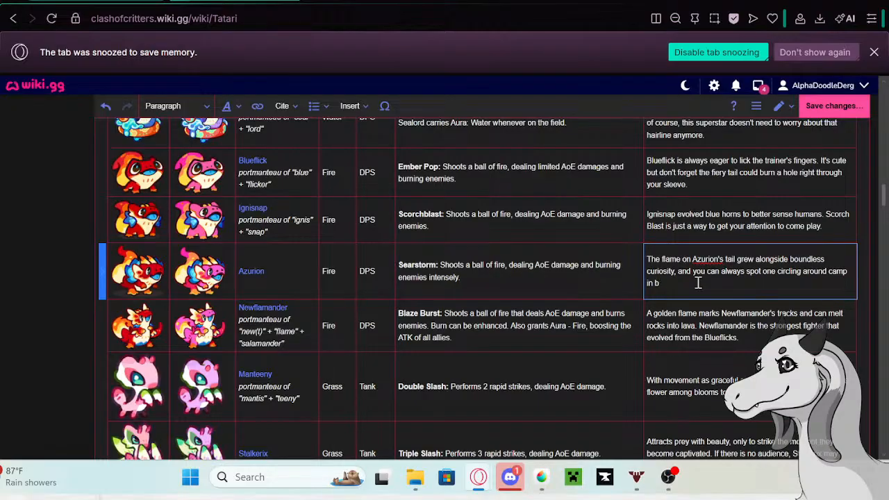
pyautogui.write('arely contained')
# - Look through the names, artwork, skills and bios across the Tatari table, returning to Azurion's row
pyautogui.scroll(10, 340, 293)
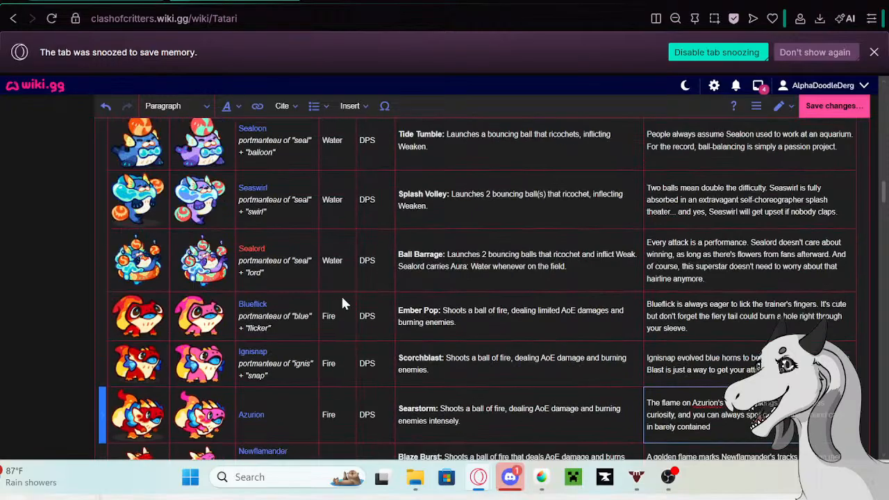
pyautogui.scroll(-10, 251, 201)
pyautogui.scroll(-3, 223, 371)
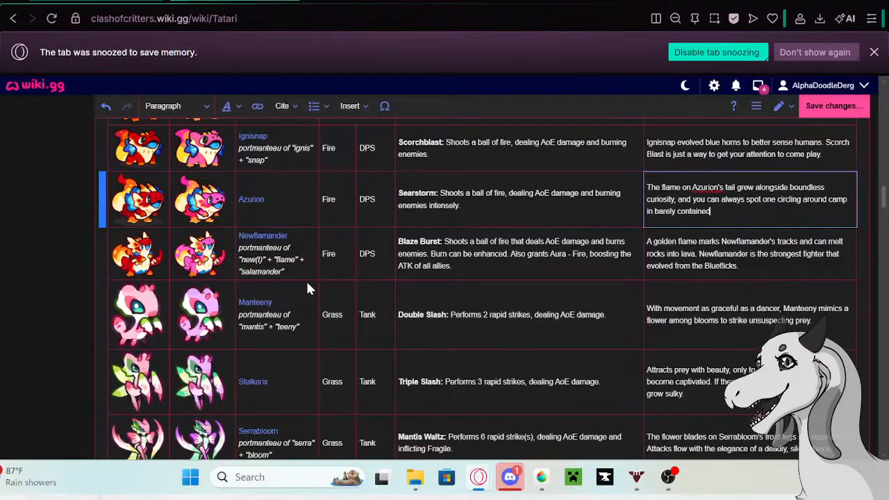
pyautogui.scroll(-3, 305, 292)
pyautogui.scroll(-3, 303, 309)
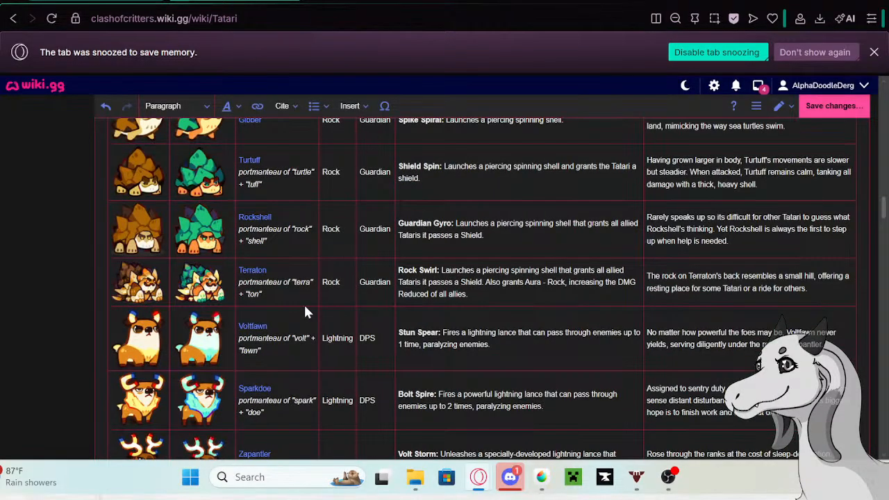
pyautogui.scroll(-5, 325, 278)
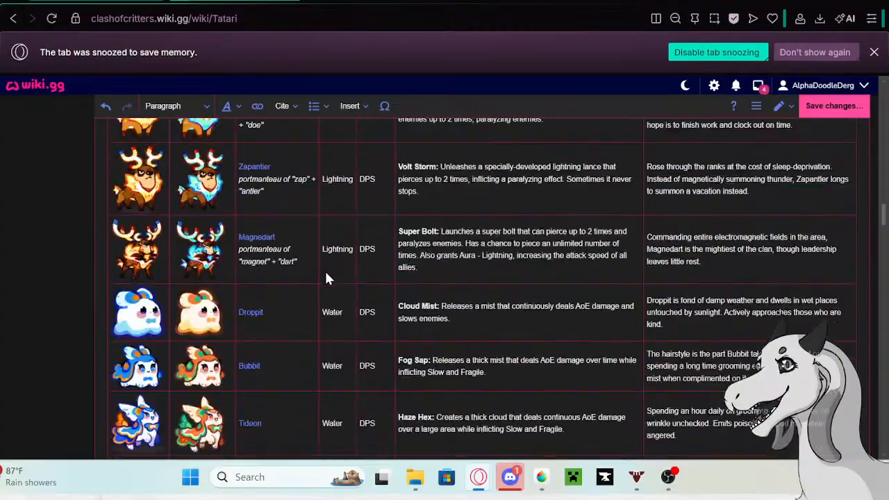
pyautogui.scroll(-3, 290, 292)
pyautogui.scroll(-4, 290, 291)
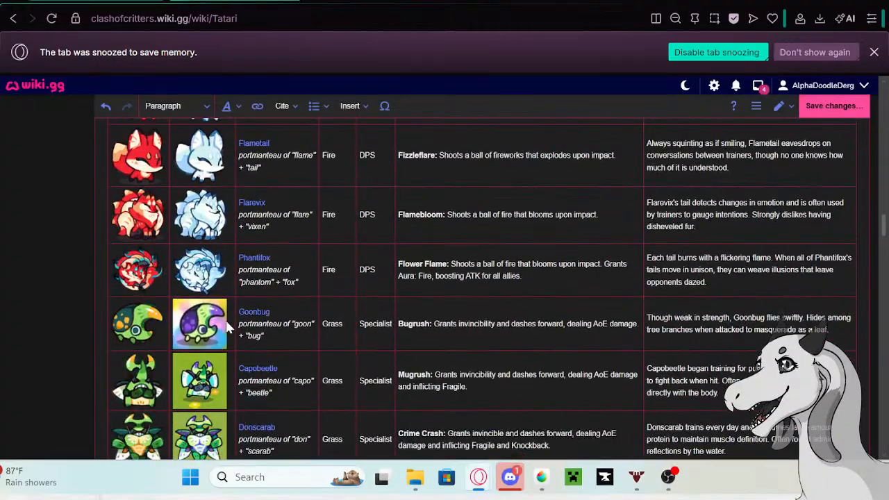
pyautogui.scroll(-10, 198, 270)
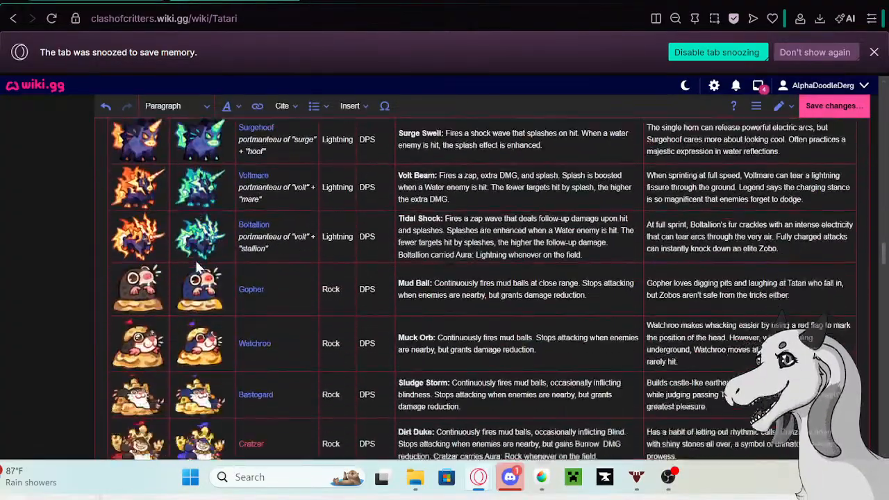
pyautogui.scroll(-15, 197, 270)
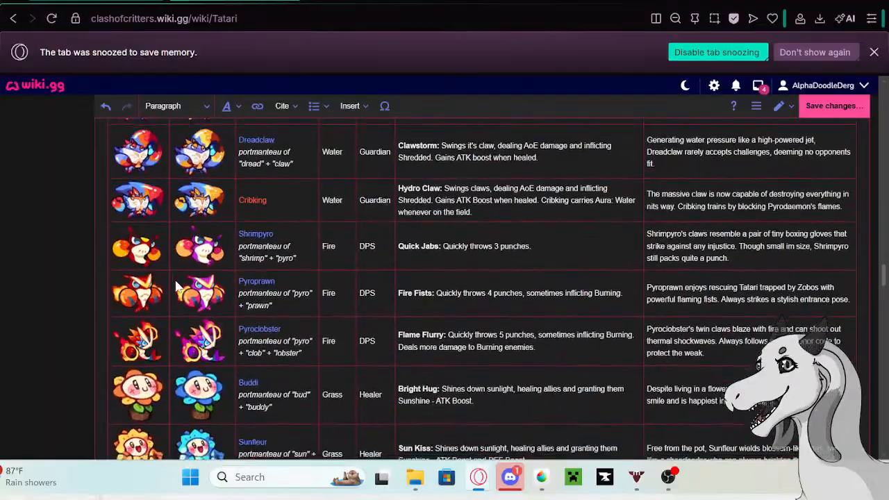
pyautogui.scroll(-1, 175, 286)
pyautogui.scroll(5, 157, 270)
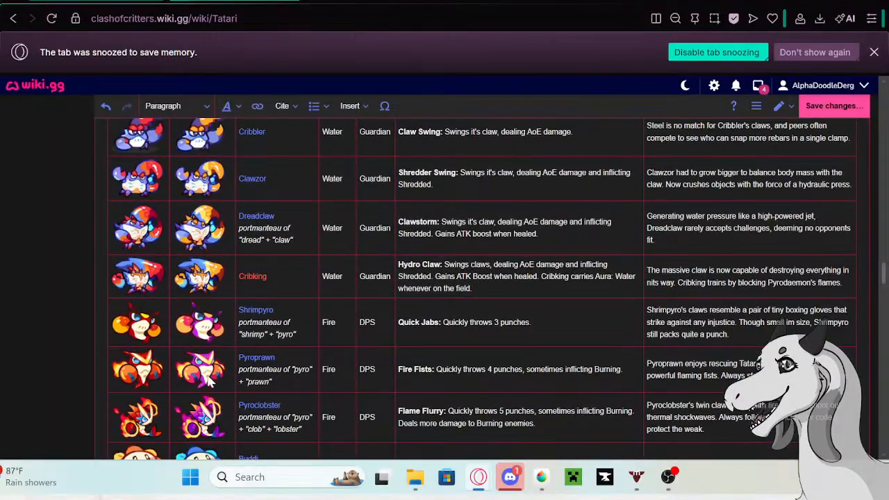
pyautogui.scroll(-15, 208, 378)
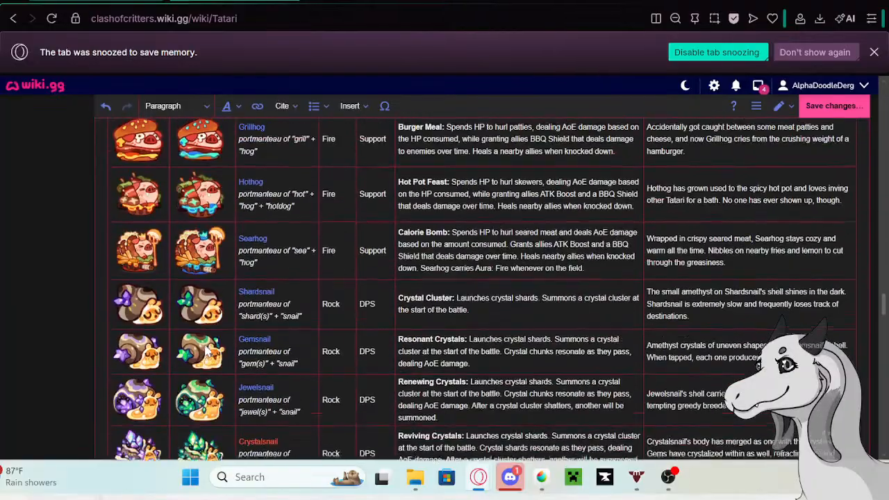
pyautogui.scroll(-3, 206, 353)
pyautogui.scroll(5, 177, 295)
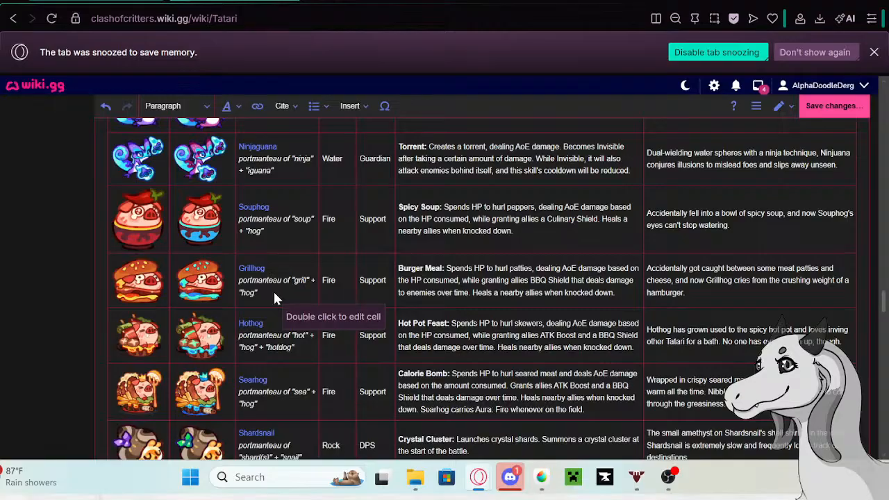
pyautogui.scroll(-12, 274, 297)
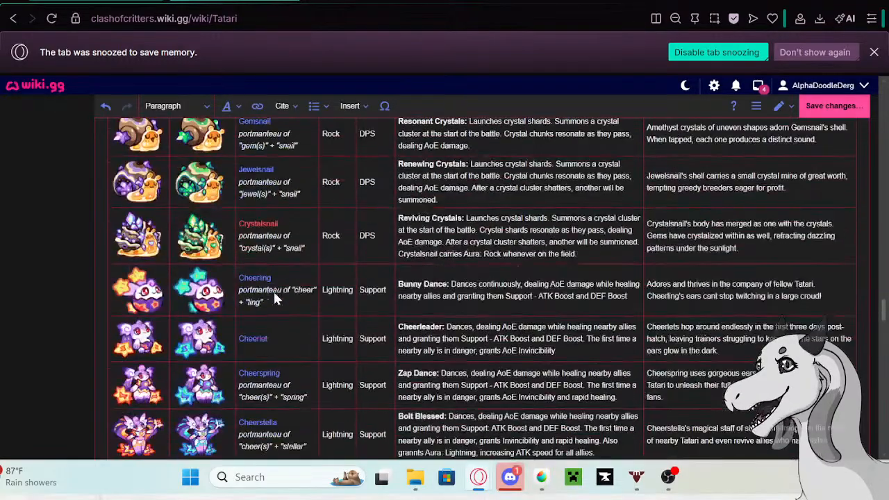
pyautogui.scroll(-3, 274, 297)
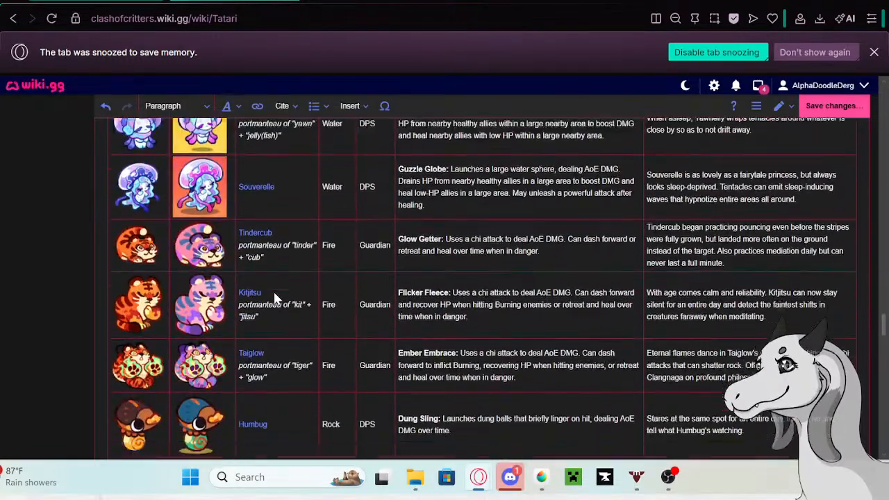
pyautogui.scroll(2, 275, 297)
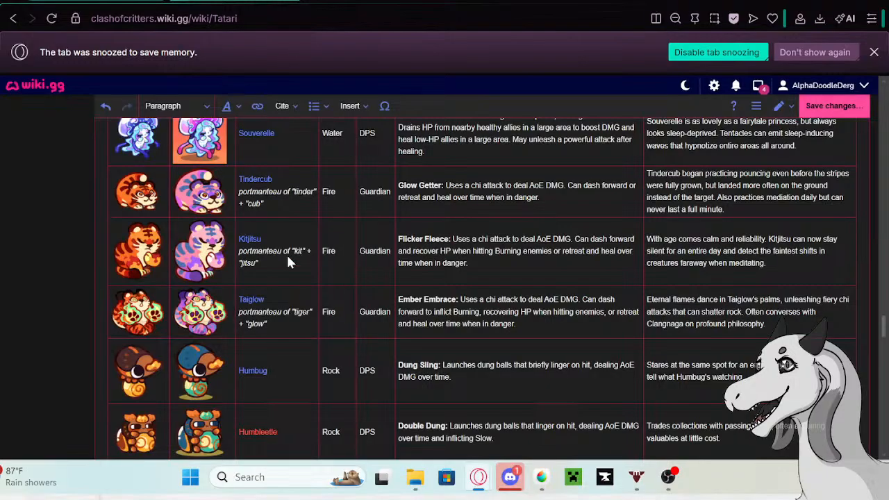
pyautogui.scroll(-15, 288, 260)
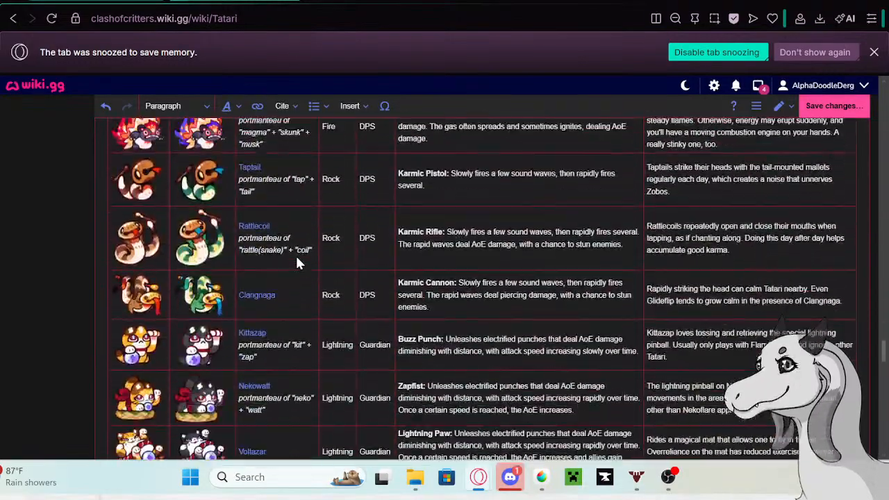
pyautogui.scroll(2, 295, 254)
pyautogui.scroll(-6, 283, 278)
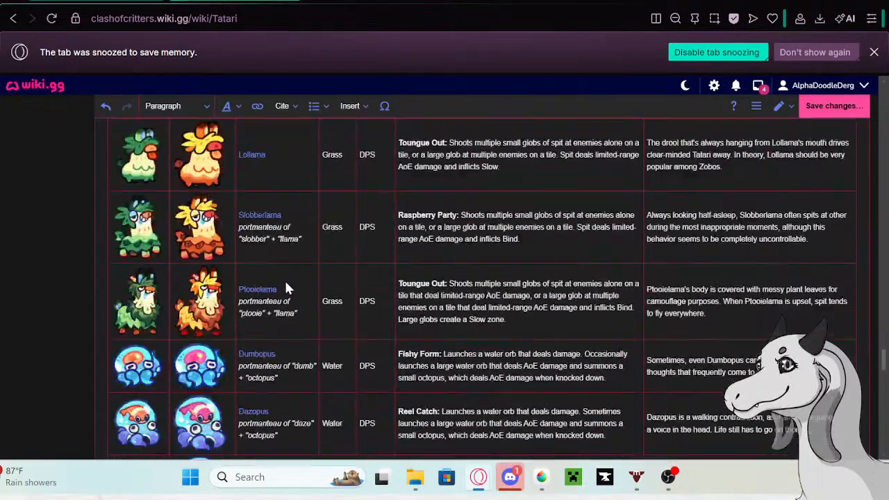
pyautogui.scroll(-7, 286, 284)
pyautogui.scroll(2, 286, 285)
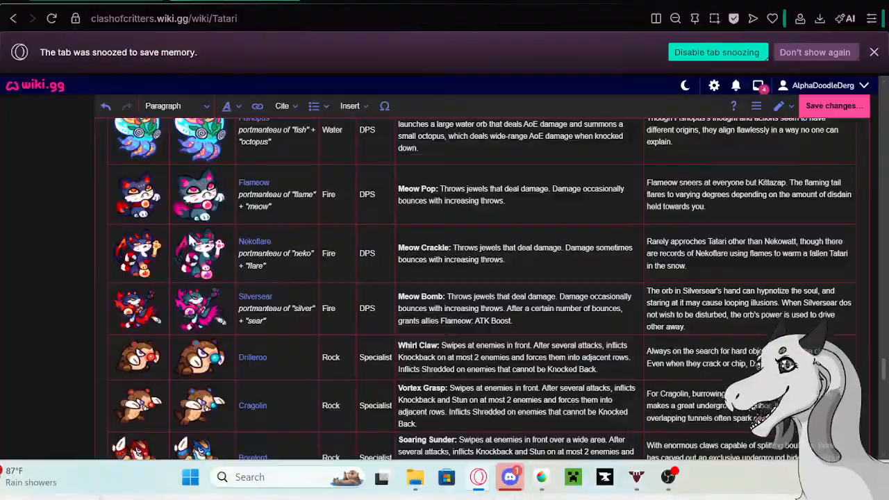
pyautogui.scroll(-10, 299, 255)
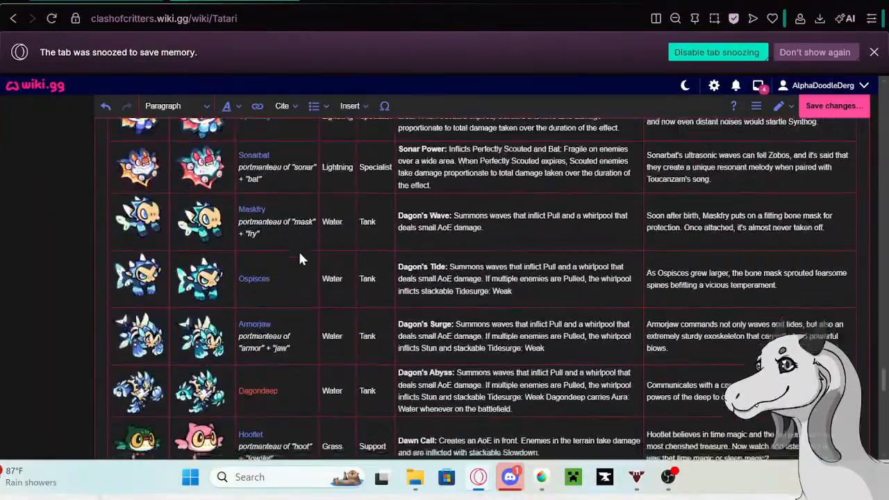
pyautogui.scroll(-5, 300, 258)
pyautogui.scroll(-8, 300, 259)
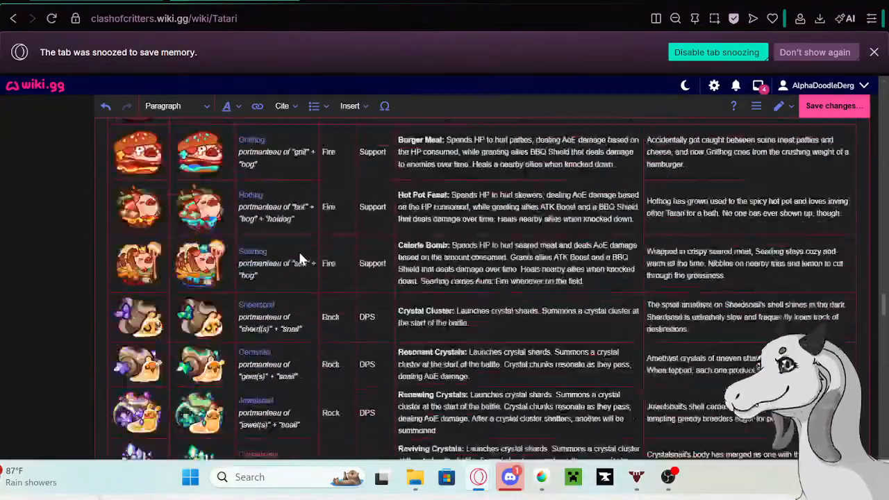
pyautogui.scroll(12, 300, 258)
pyautogui.scroll(-3, 300, 259)
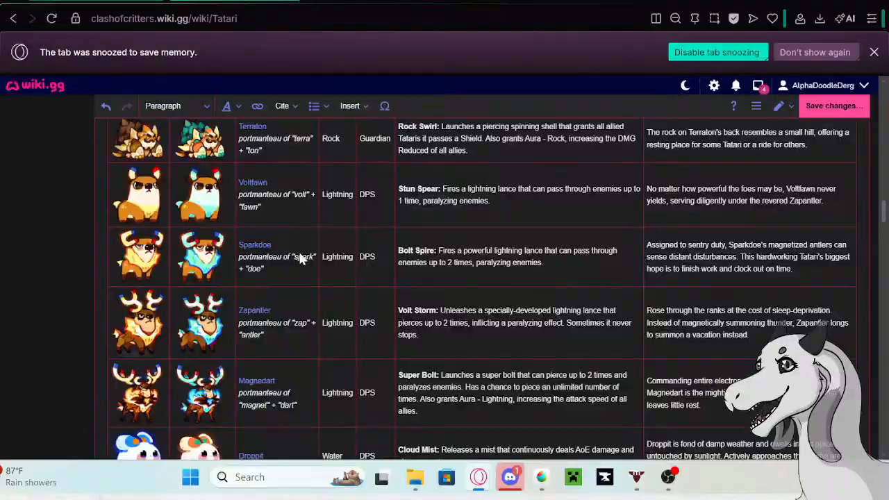
pyautogui.scroll(-1, 281, 332)
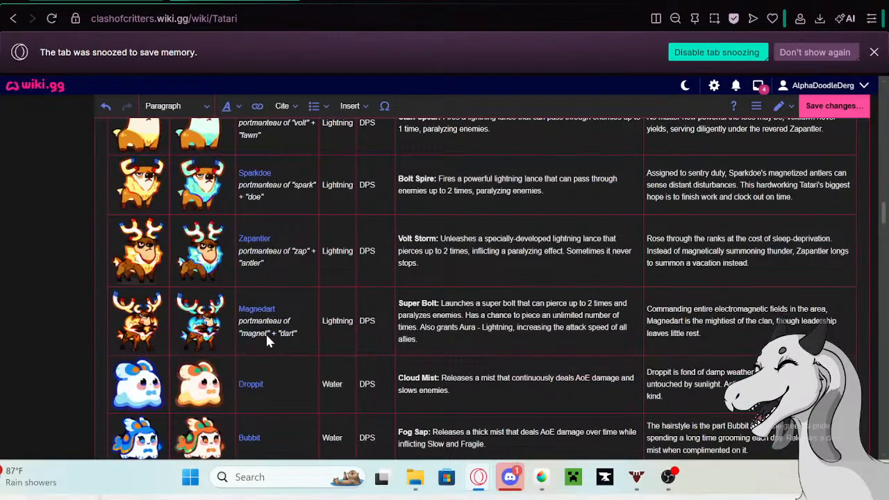
pyautogui.scroll(8, 493, 305)
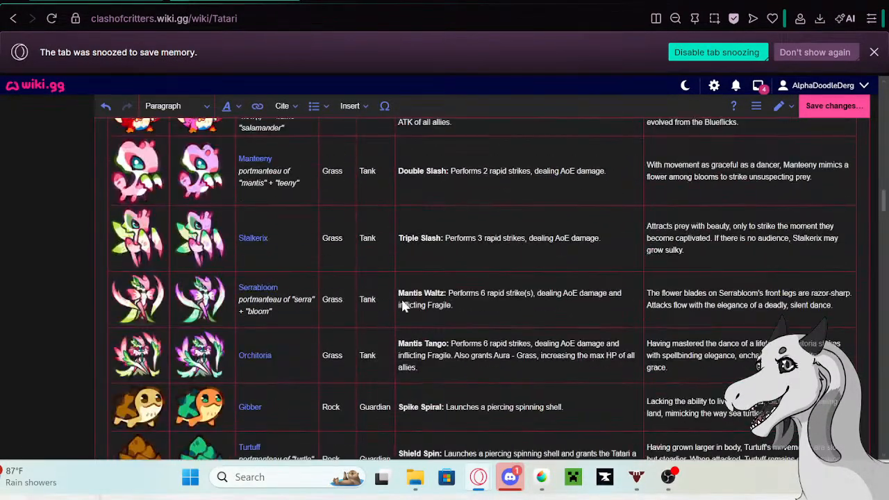
pyautogui.scroll(5, 406, 297)
pyautogui.scroll(-3, 695, 272)
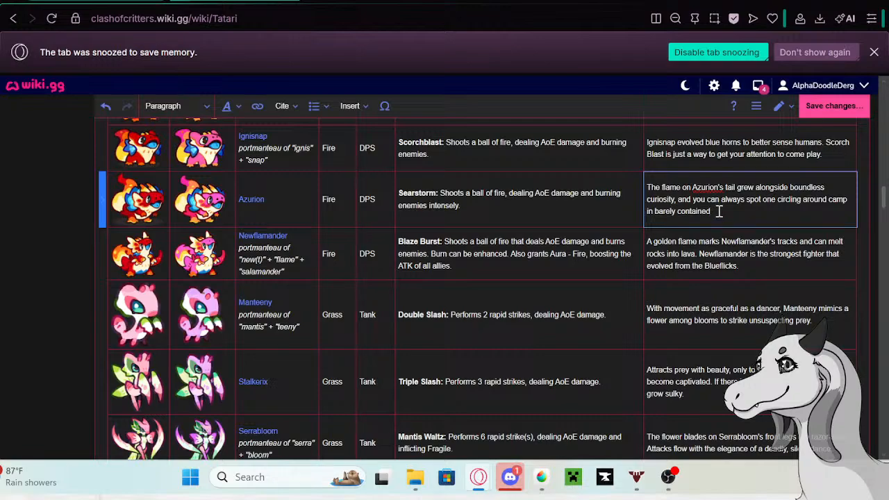
# - Finish Azurion's new bio in the Tatari table with "excitement."
pyautogui.write('excitement.')
pyautogui.click(752, 263)
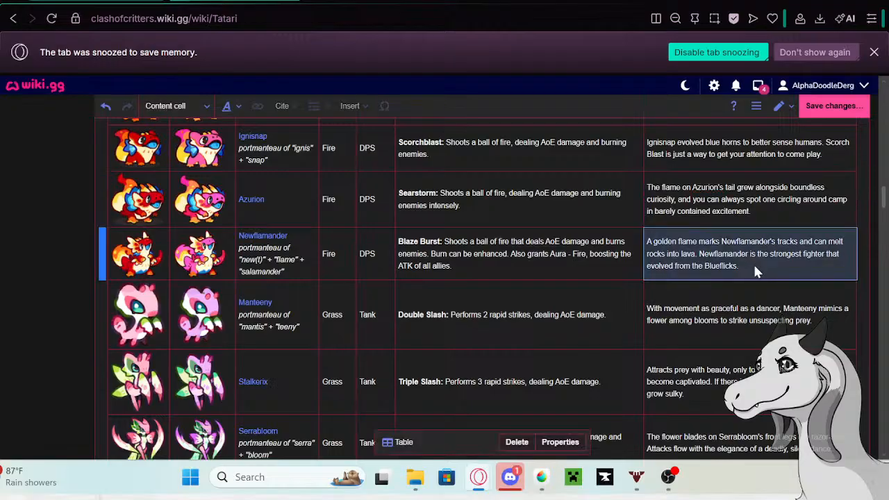
# - Copy Newflamander's existing bio from the Tatari table and open Newflamander's wiki page in a separate tab
pyautogui.doubleClick(753, 263)
pyautogui.moveTo(741, 267); pyautogui.dragTo(647, 243)
pyautogui.hotkey('ctrl', 'c')
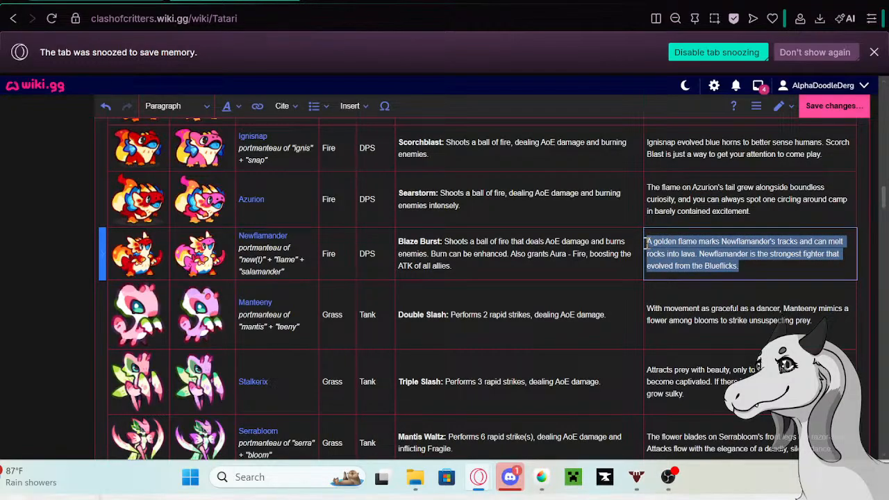
pyautogui.doubleClick(259, 236)
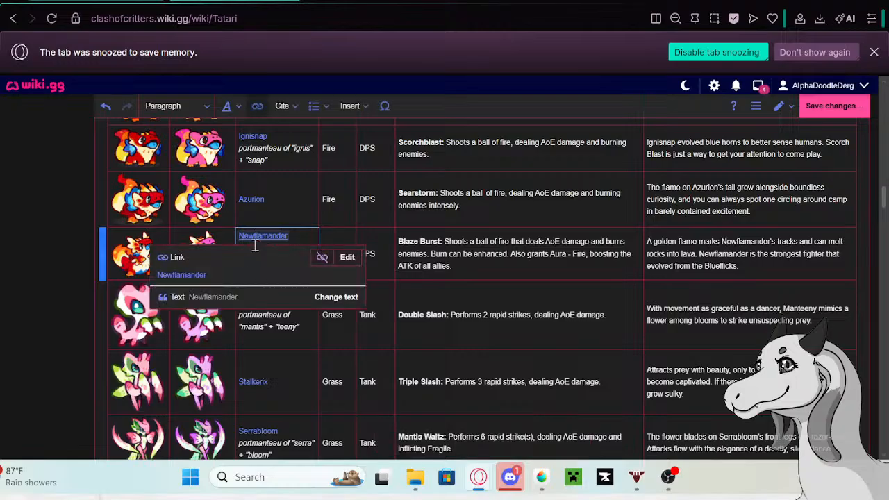
pyautogui.rightClick(197, 275)
pyautogui.click(197, 276)
pyautogui.rightClick(197, 276)
pyautogui.click(267, 61)
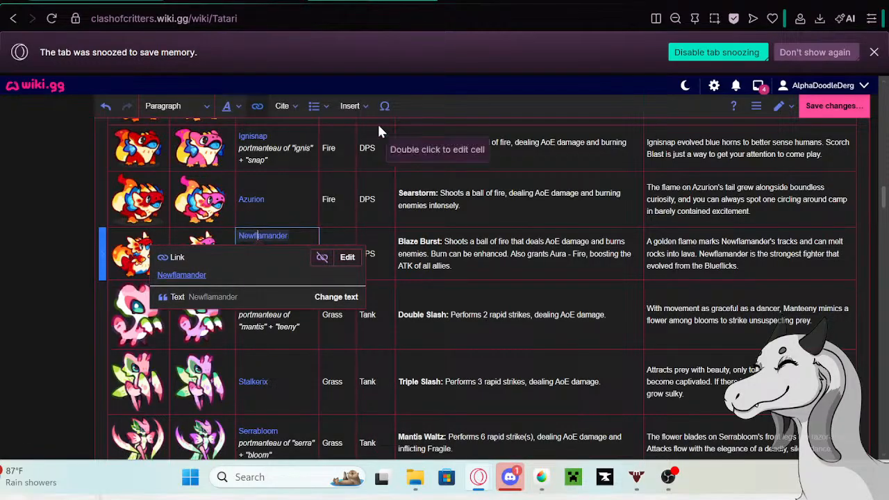
pyautogui.click(236, 1)
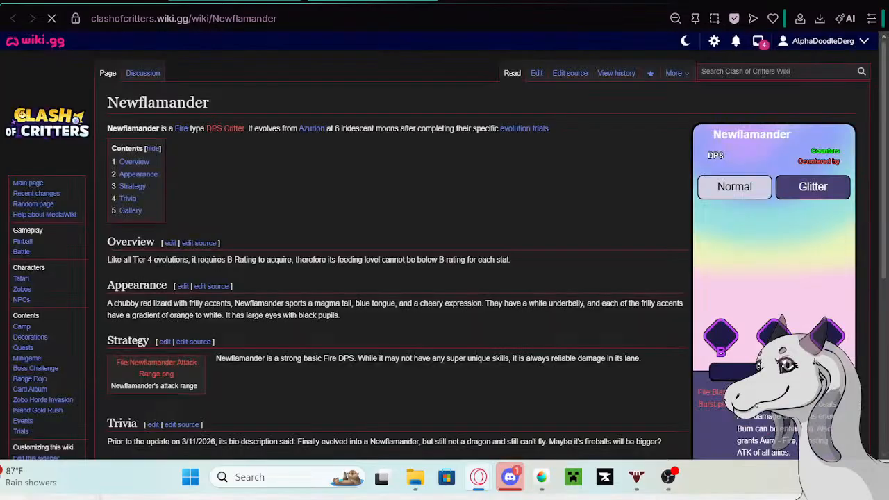
# - Edit the Newflamander page and paste the copied bio as a new paragraph at the end of the Trivia section
pyautogui.click(537, 77)
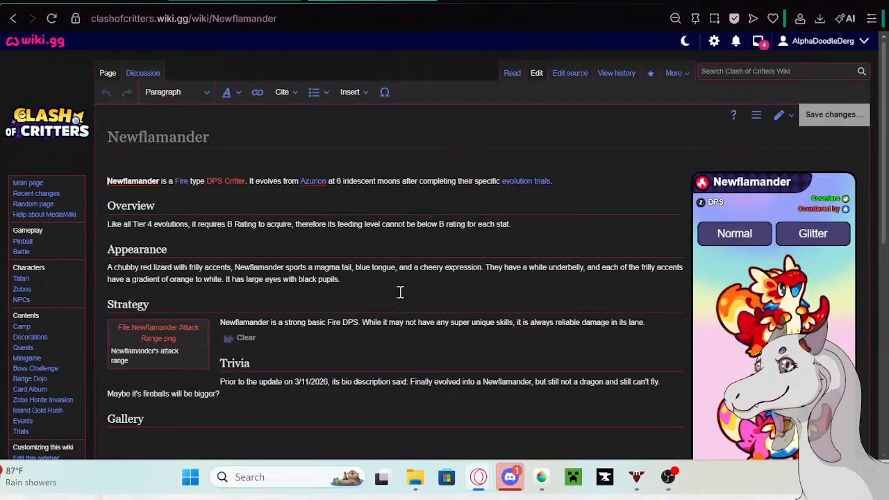
pyautogui.scroll(-2, 422, 316)
pyautogui.click(323, 314)
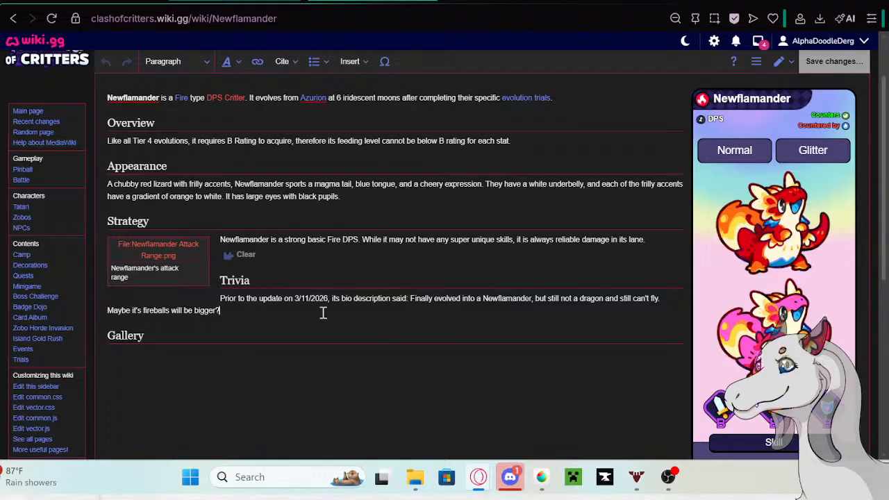
pyautogui.press('Return')
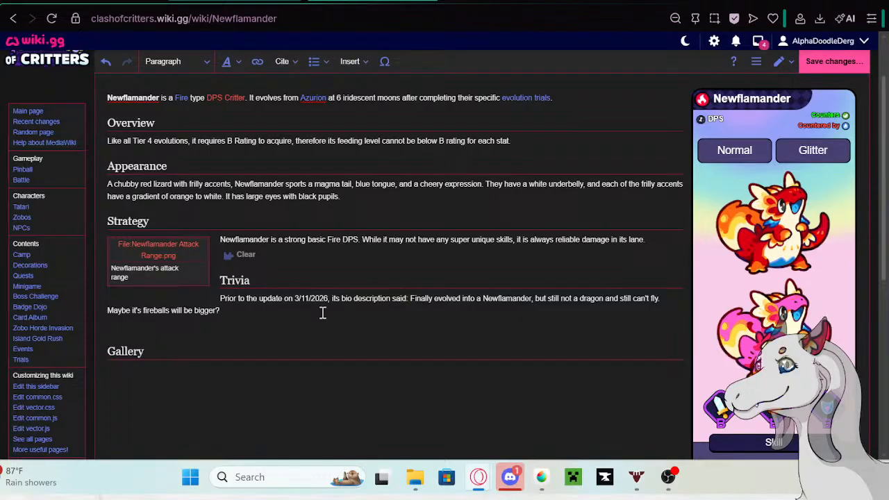
pyautogui.hotkey('ctrl', 'v')
# - Copy "Prior to the update on 5/13/26 its bio description said:" from the Google search tab and paste it before the archived Newflamander bio
pyautogui.click(515, 1)
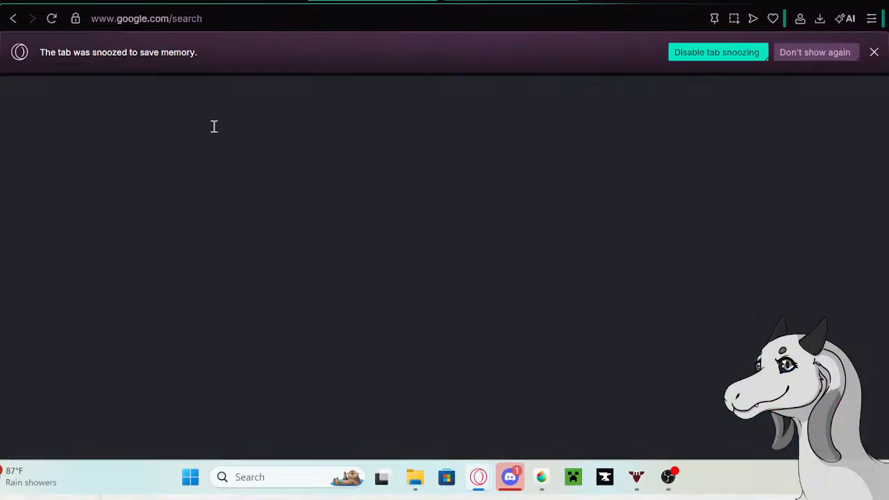
pyautogui.tripleClick(171, 99)
pyautogui.rightClick(181, 105)
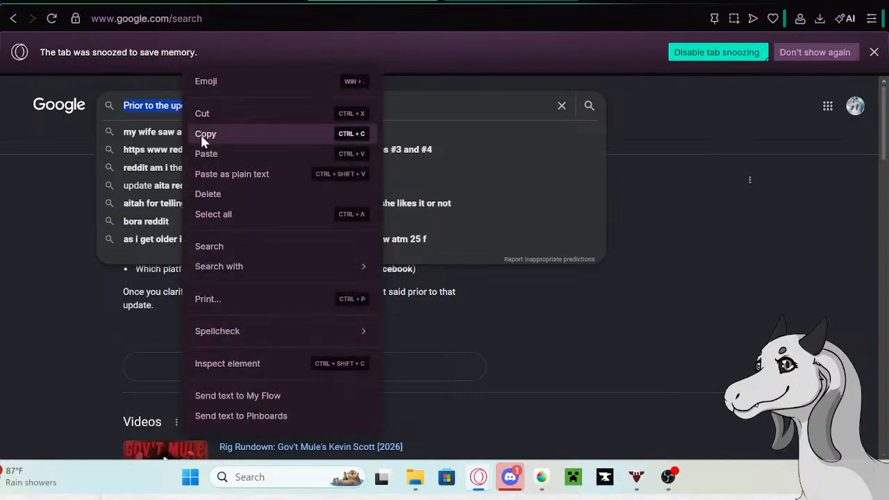
pyautogui.click(202, 135)
pyautogui.click(243, 1)
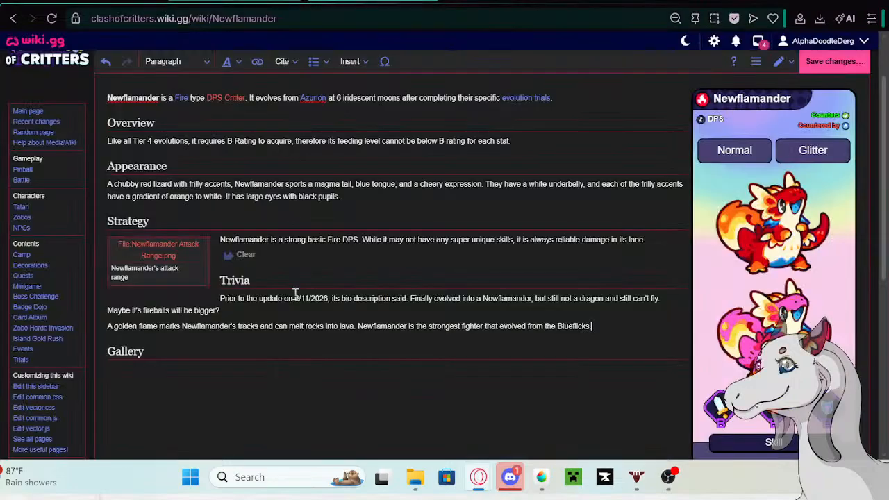
pyautogui.click(106, 327)
pyautogui.hotkey('ctrl', 'v')
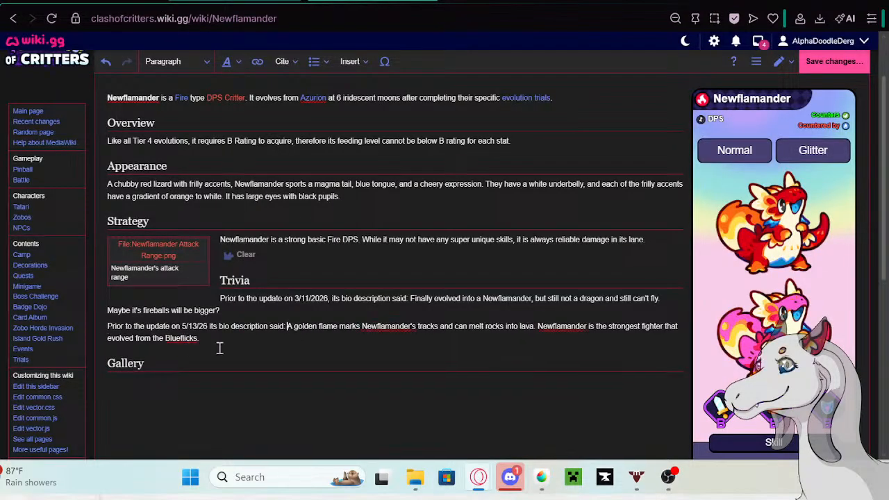
# - Format both archived bios in Newflamander's Trivia section as a bulleted list and save the page
pyautogui.moveTo(218, 341); pyautogui.dragTo(215, 297)
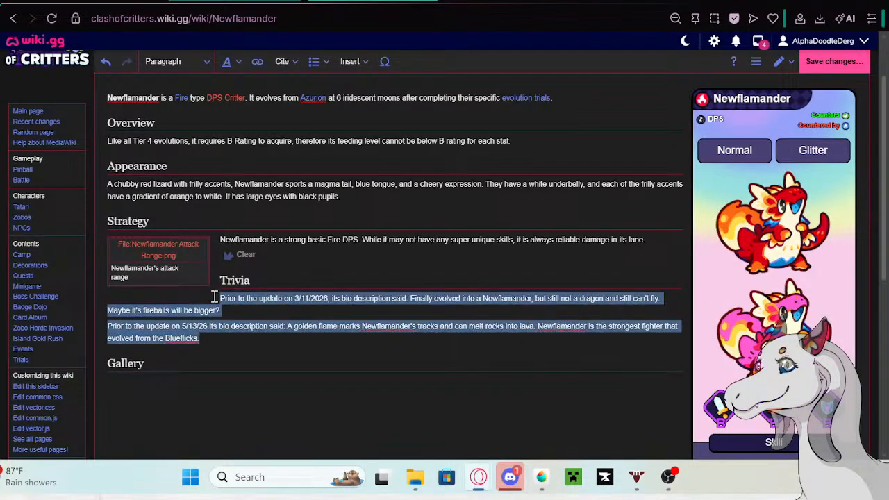
pyautogui.click(314, 61)
pyautogui.click(329, 93)
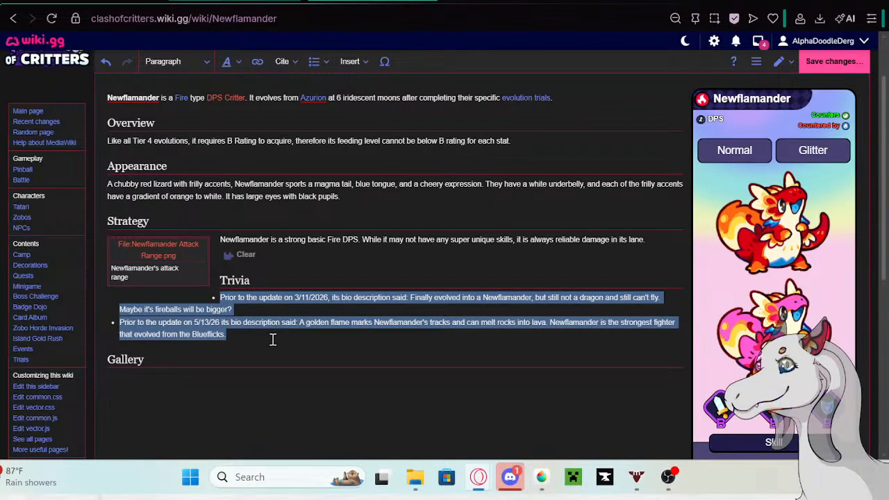
pyautogui.click(832, 63)
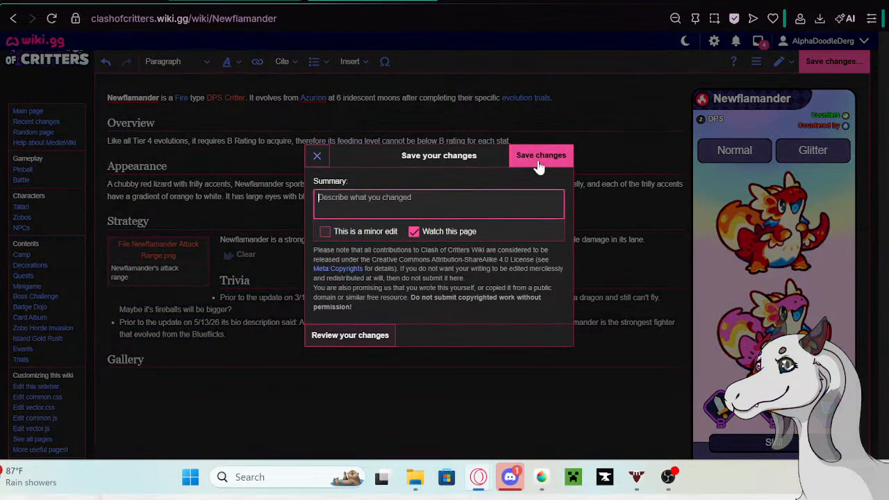
pyautogui.click(540, 157)
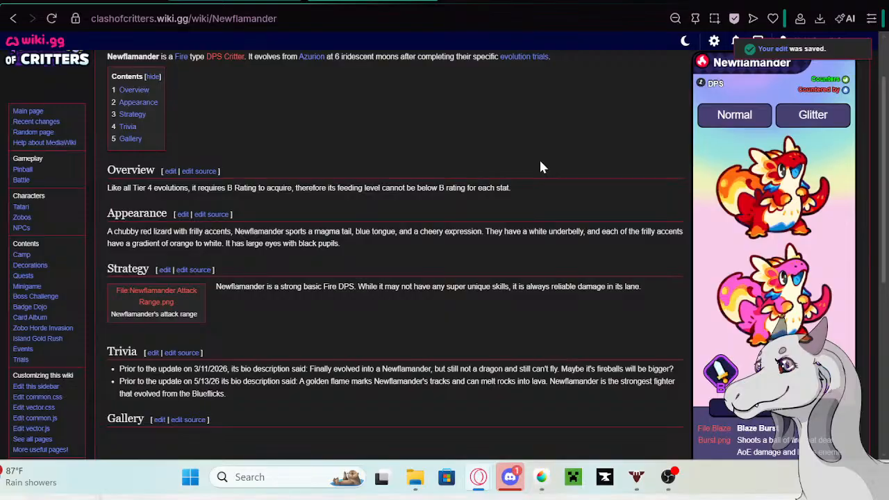
# - Replace Newflamander's bio in the Tatari table with "Clad in scales as radiant as a blazing sun, Newflamander's every step is a fiery imprint upon the world."
pyautogui.click(264, 2)
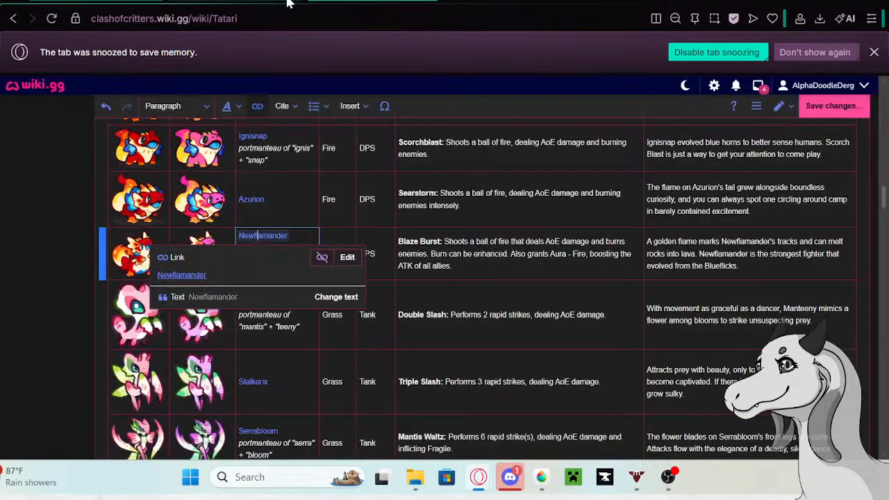
pyautogui.click(756, 260)
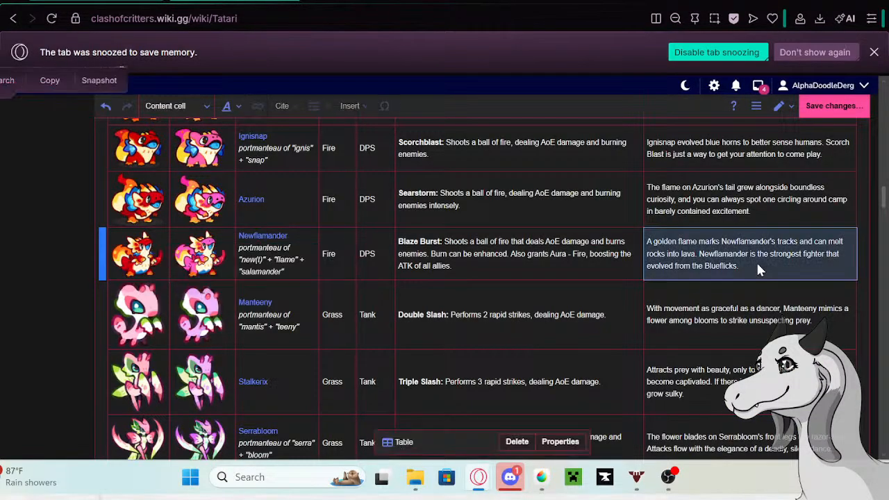
pyautogui.click(756, 271)
pyautogui.moveTo(756, 273); pyautogui.dragTo(647, 242)
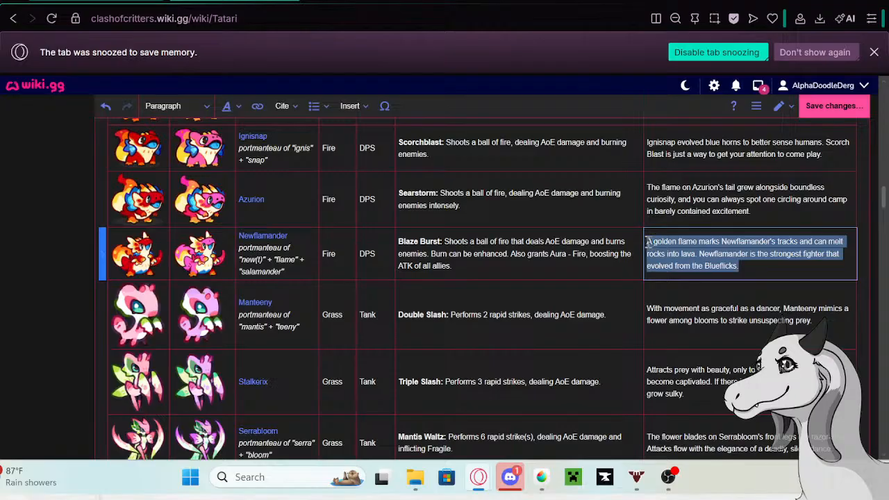
pyautogui.press('BackSpace')
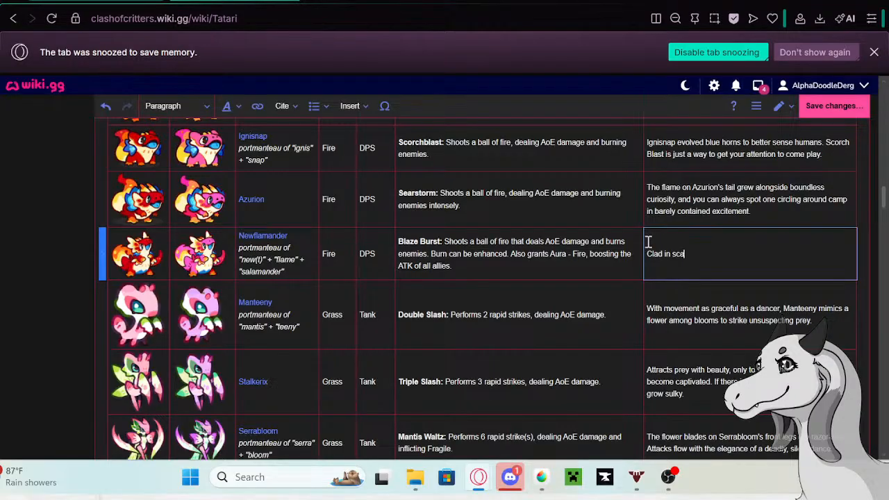
pyautogui.write('Clad in scales as radiant as a bla')
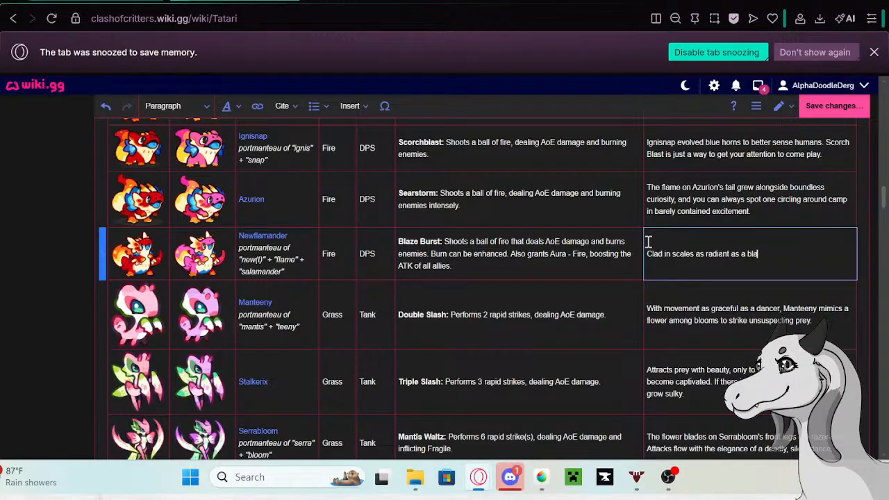
pyautogui.write('zing sun, Newflamander')
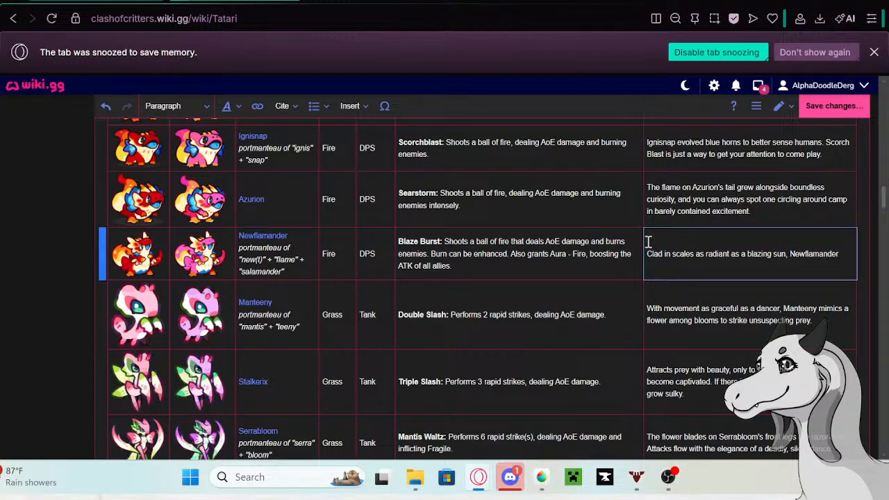
pyautogui.write("'s ev")
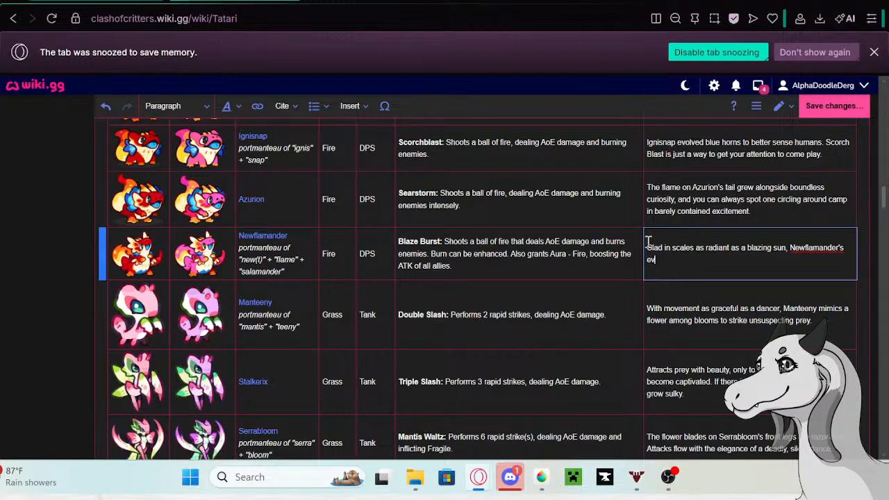
pyautogui.write('ery step is a fiery imprint!')
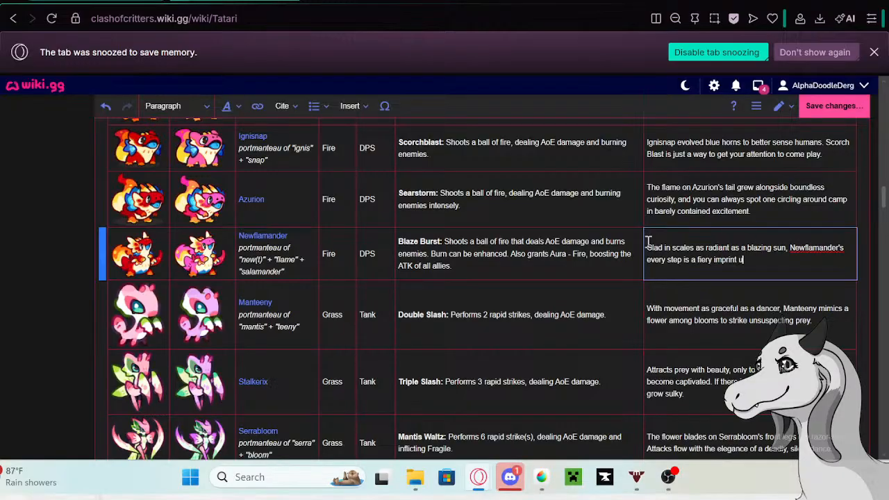
pyautogui.write(' upon the world.')
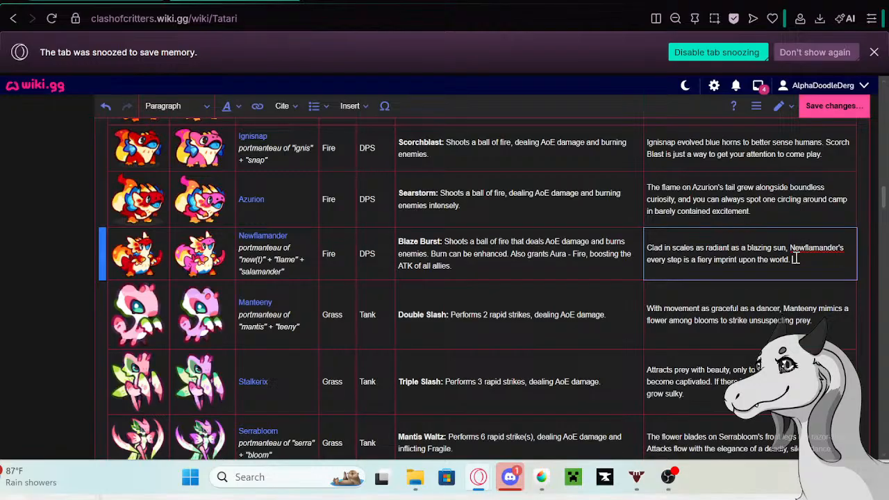
# - Copy Manteeny's existing bio from the Tatari table and open Manteeny's wiki page in a separate tab
pyautogui.click(830, 326)
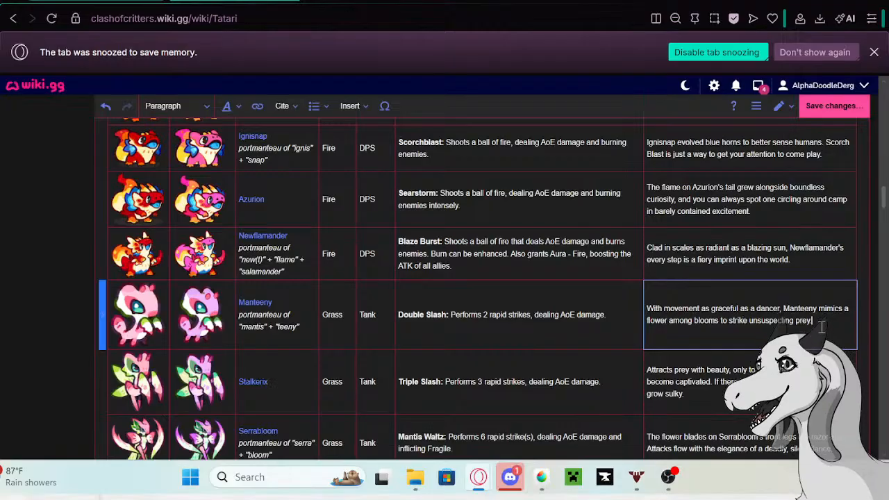
pyautogui.moveTo(812, 320); pyautogui.dragTo(650, 313)
pyautogui.hotkey('ctrl', 'c')
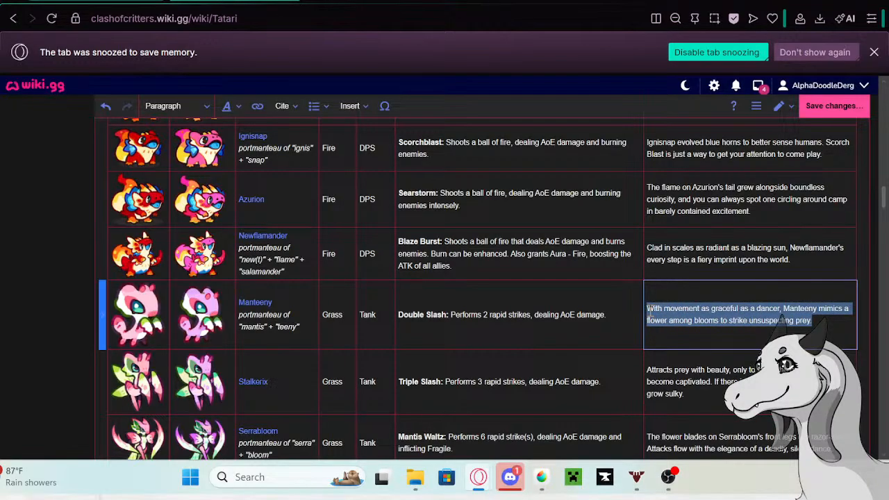
pyautogui.click(256, 304)
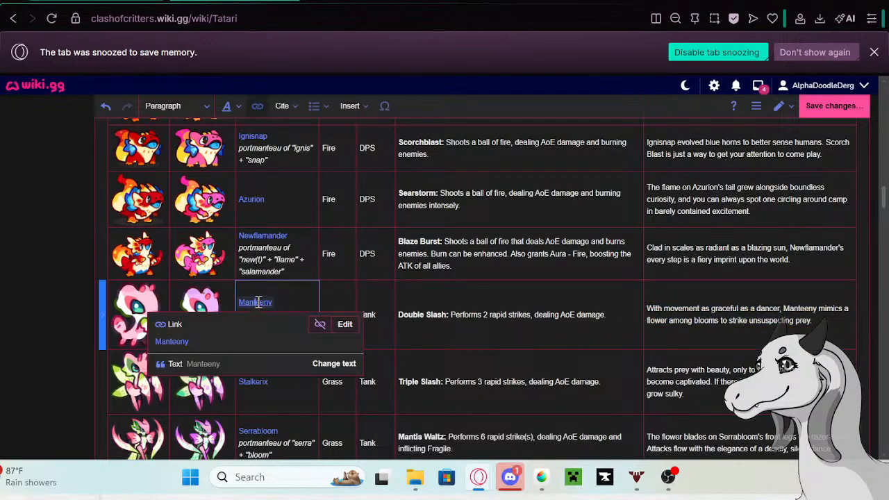
pyautogui.rightClick(185, 349)
pyautogui.click(225, 119)
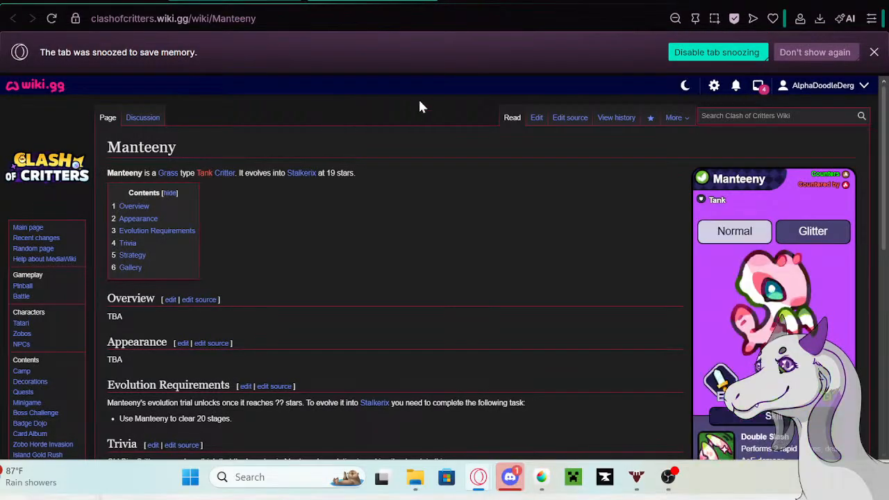
# - Edit the Manteeny page and paste the copied bio as a new paragraph at the end of the Trivia section
pyautogui.click(536, 118)
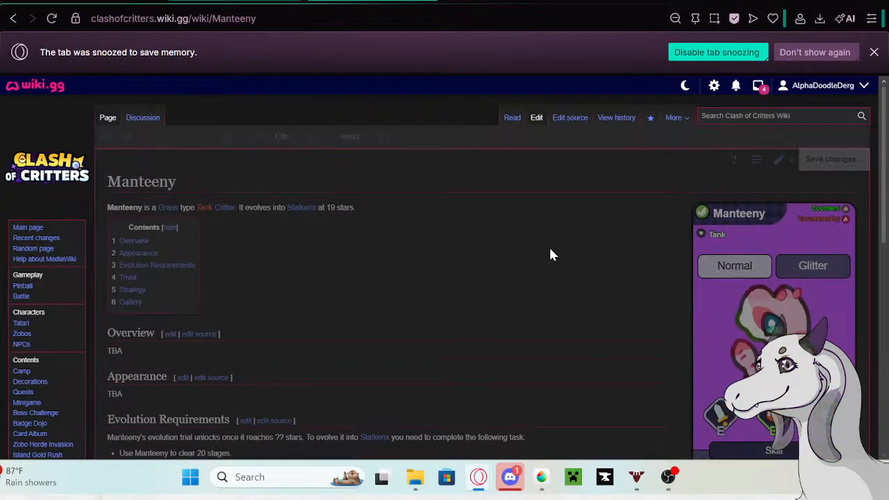
pyautogui.scroll(-3, 463, 247)
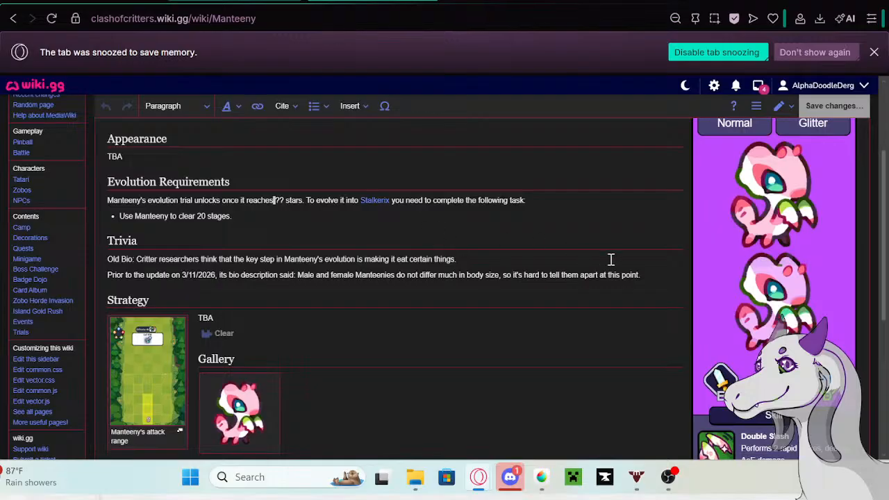
pyautogui.click(644, 274)
pyautogui.press('Return')
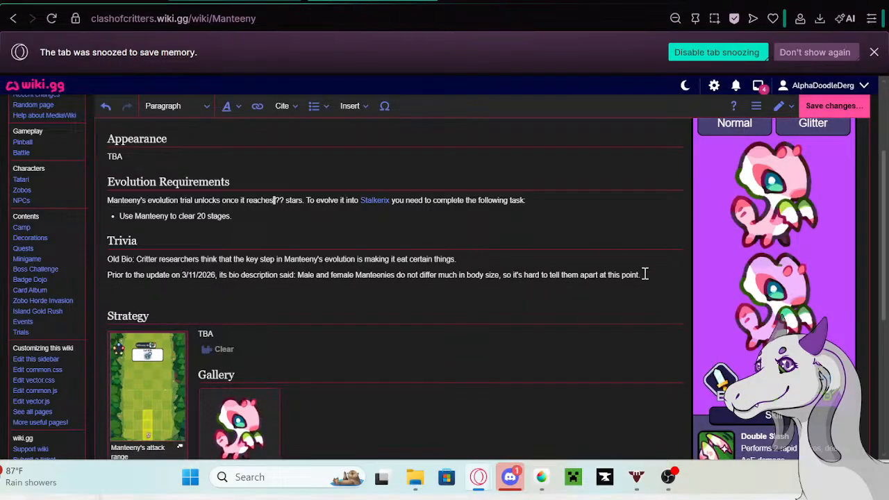
pyautogui.hotkey('ctrl', 'v')
# - Copy "Prior to the update on 5/13/26 its bio description said:" from the Google search tab and paste it before Manteeny's archived bio
pyautogui.click(536, 2)
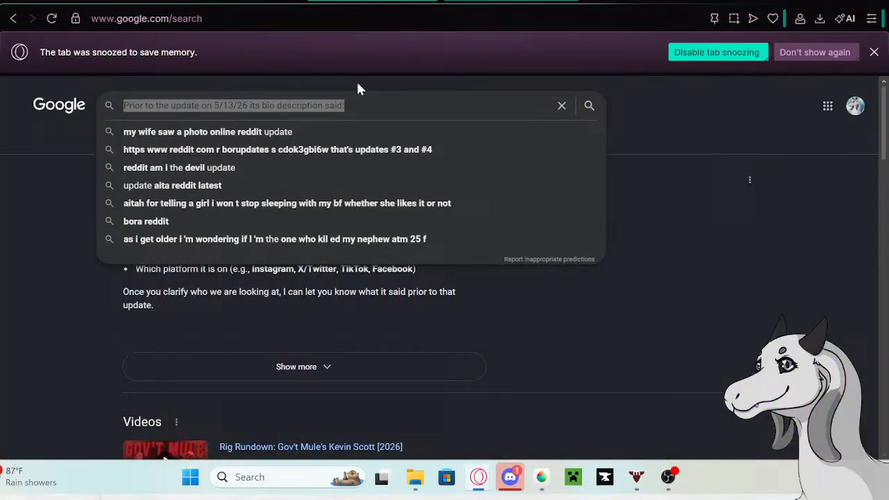
pyautogui.rightClick(254, 101)
pyautogui.click(279, 132)
pyautogui.click(240, 2)
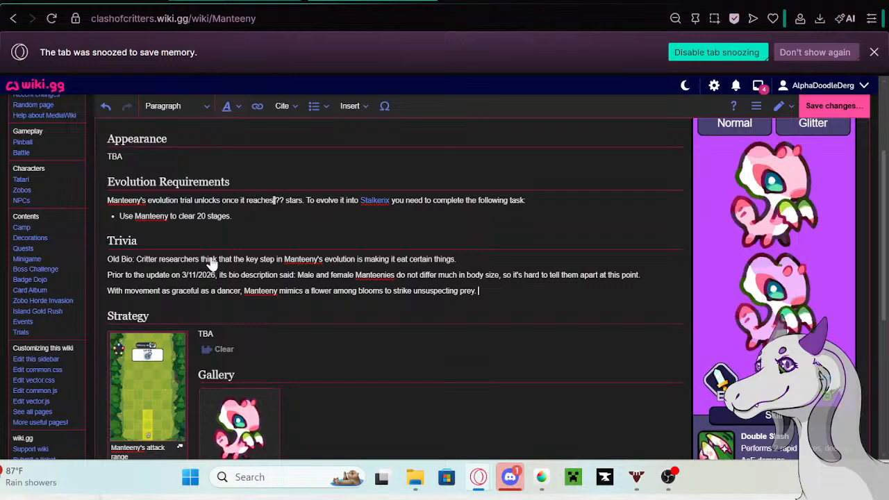
pyautogui.click(106, 291)
pyautogui.hotkey('ctrl', 'v')
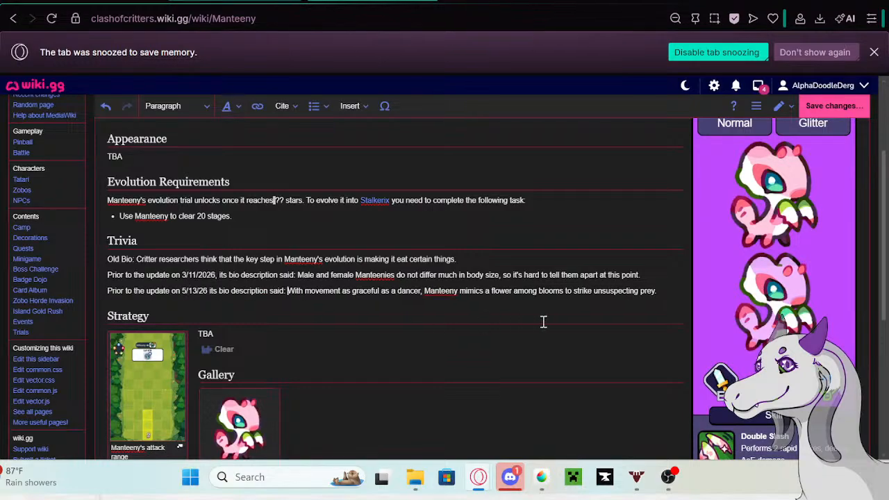
# - Turn the three Trivia paragraphs on the Manteeny page into a bulleted list and save the page
pyautogui.moveTo(660, 292); pyautogui.dragTo(104, 250)
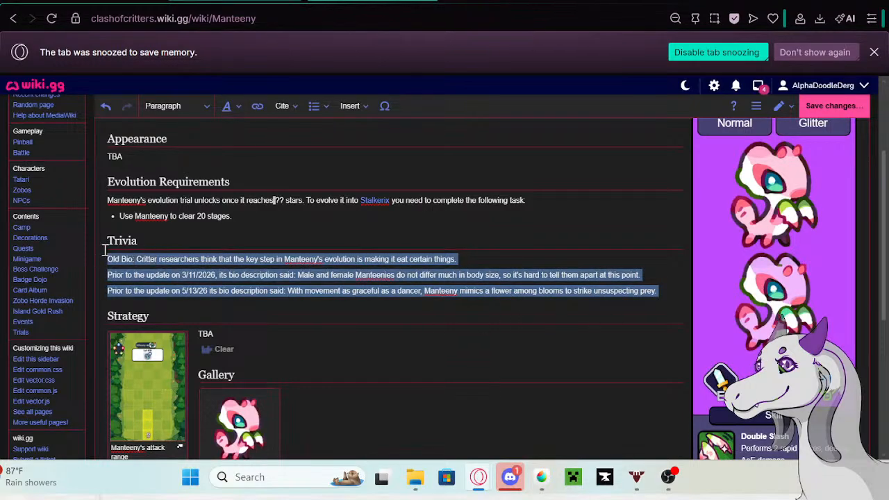
pyautogui.click(314, 106)
pyautogui.click(323, 126)
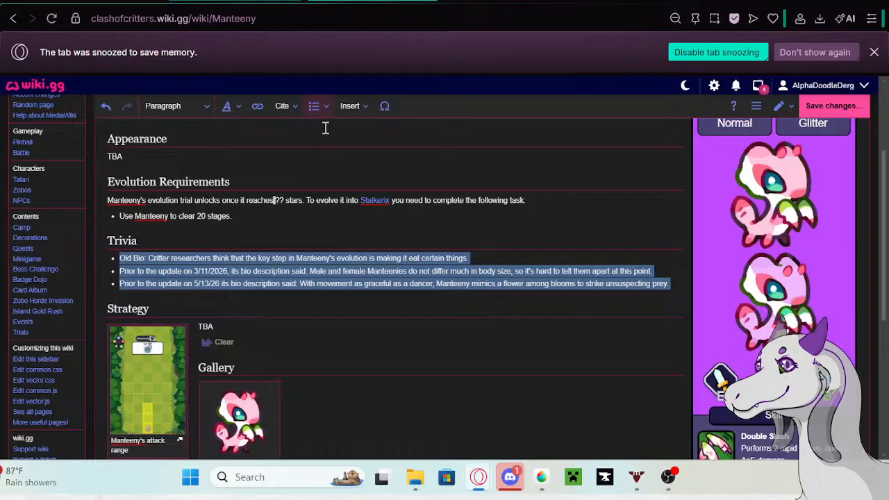
pyautogui.click(584, 294)
pyautogui.click(823, 108)
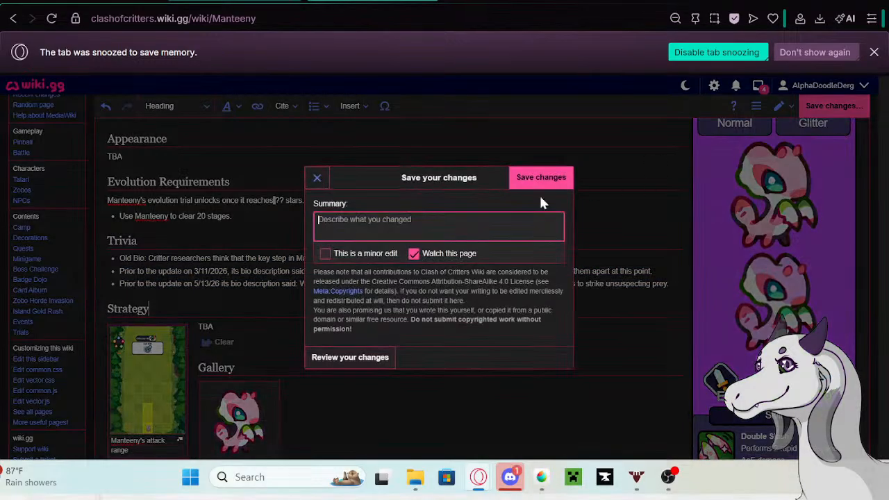
pyautogui.click(522, 181)
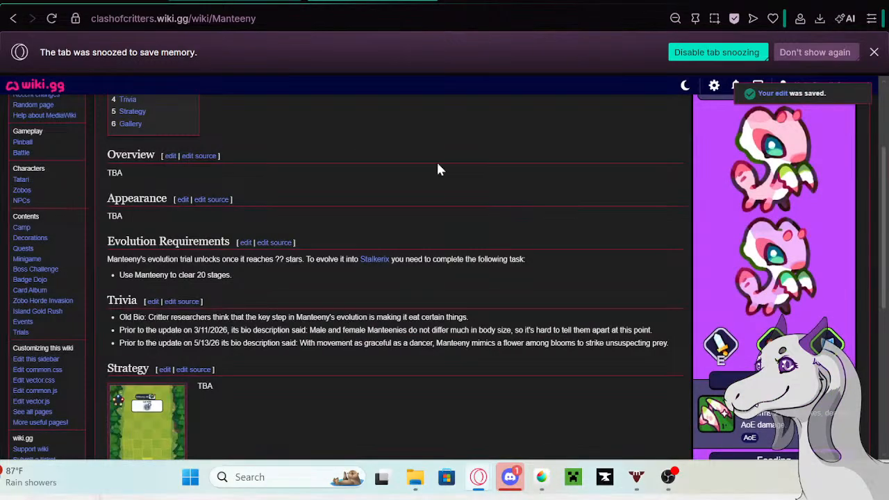
# - Replace Manteeny's bio in the Tatari table with "Manteeny seems convinced that waving those little pink scythes around is some kind of elegant etiquette"
pyautogui.click(303, 6)
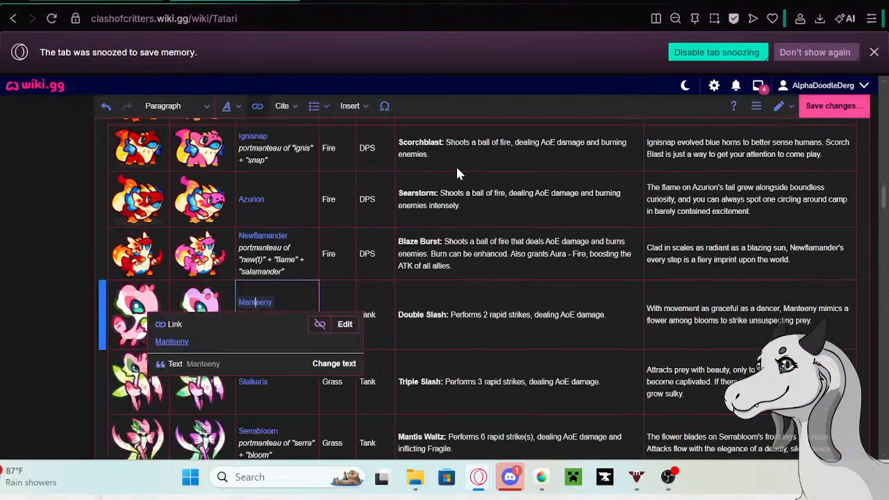
pyautogui.click(811, 320)
pyautogui.moveTo(811, 321); pyautogui.dragTo(646, 307)
pyautogui.press('BackSpace')
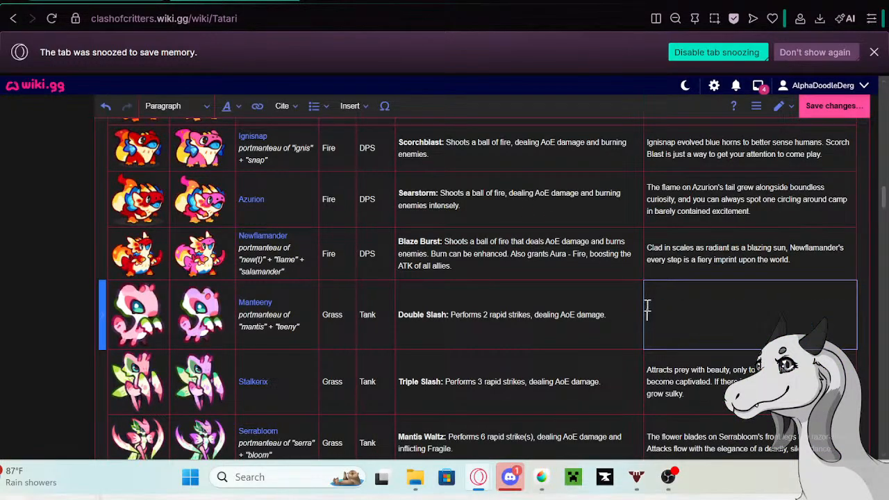
pyautogui.write('Manteeny seems conv')
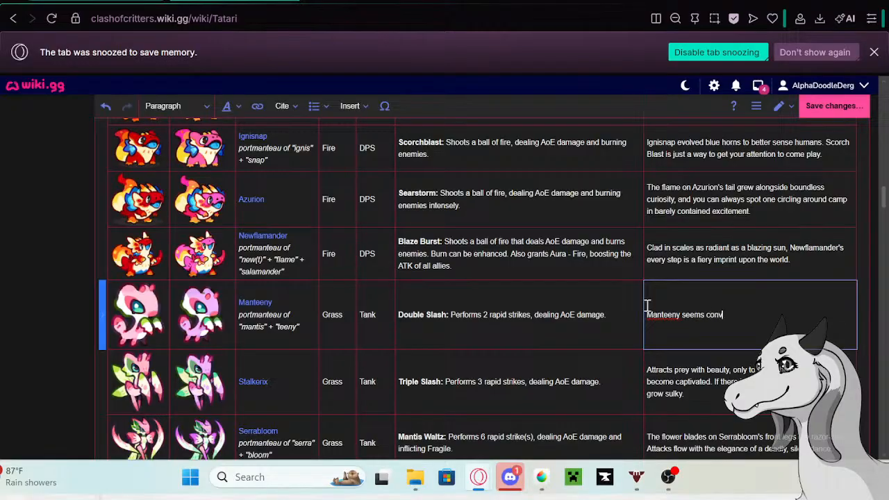
pyautogui.write('inced that waving those little pink')
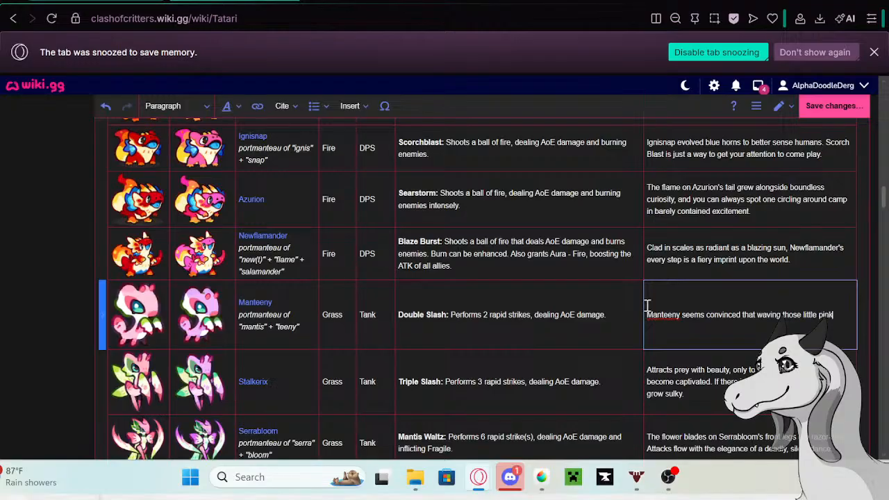
pyautogui.write(' scythes a')
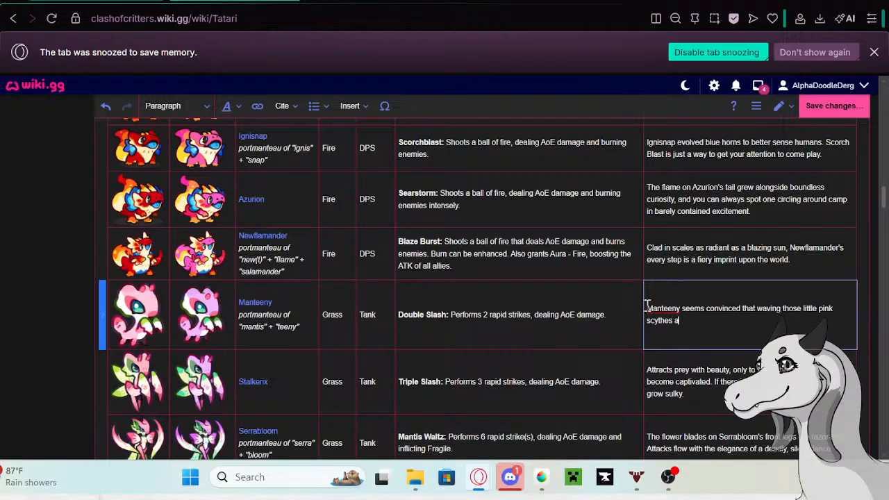
pyautogui.write('round is some kind of elegant etiquet')
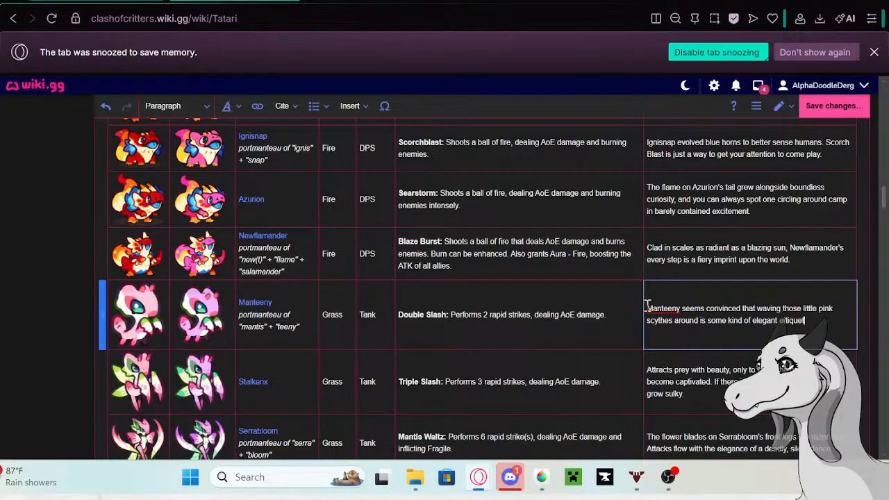
pyautogui.write('te')
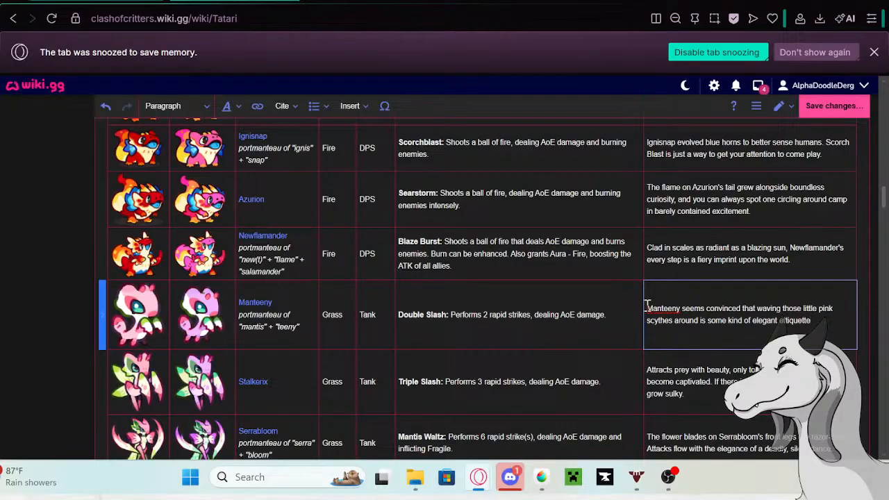
pyautogui.write(', ard ')
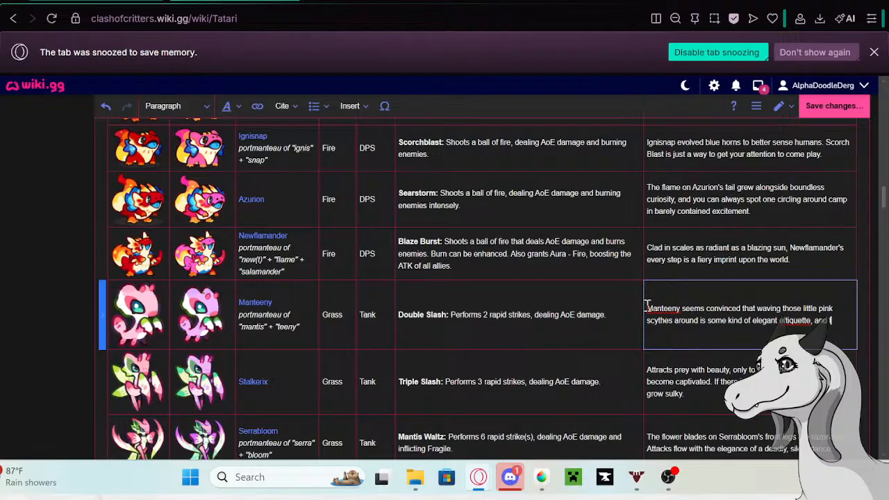
pyautogui.write("there's been")
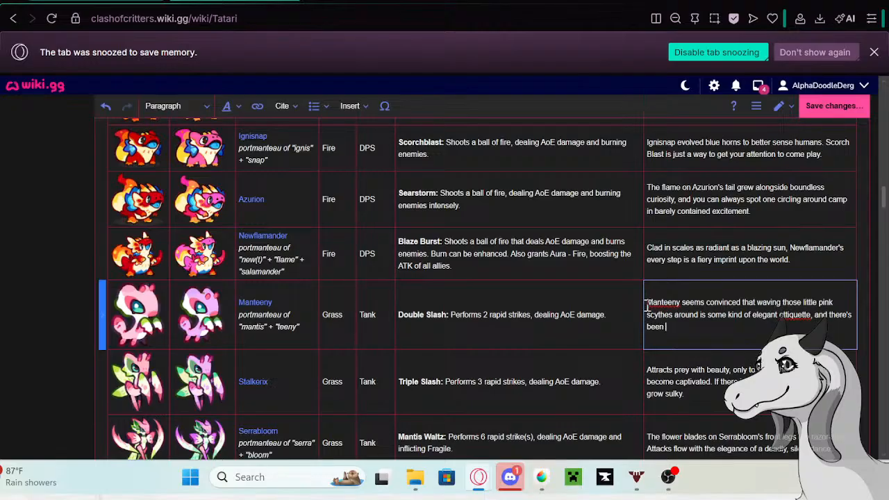
pyautogui.write(' more than a few accide')
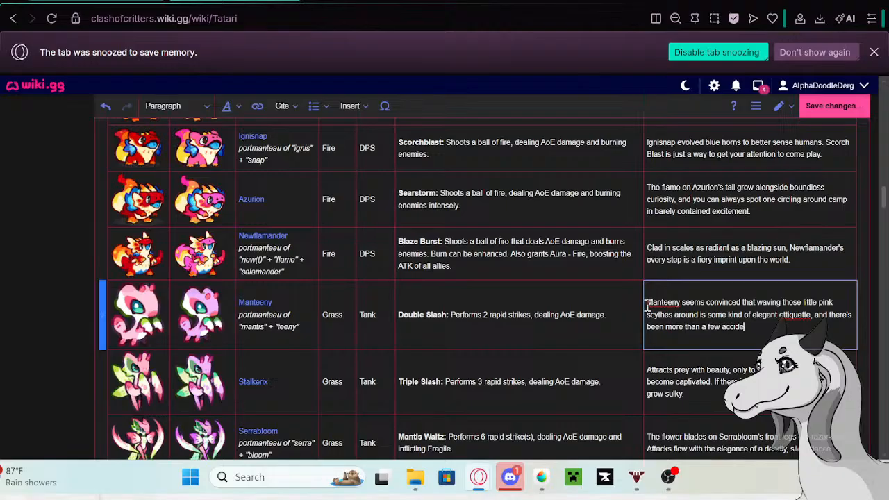
pyautogui.write('ntal nick')
pyautogui.write('s around')
pyautogui.write(' d')
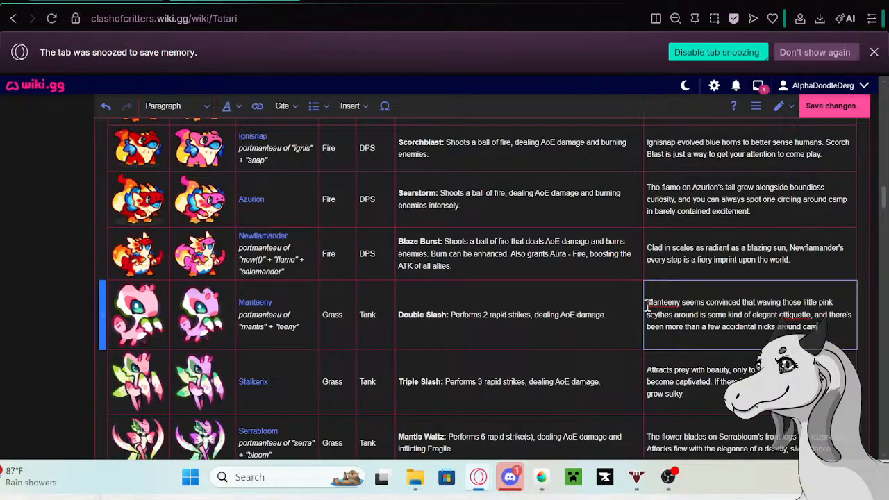
pyautogui.write('p.')
# - Finish Manteeny's bio with ", and there's been more than a few accidental nicks around camp." and correct the spelling of "etiquette"
pyautogui.rightClick(793, 316)
pyautogui.click(641, 54)
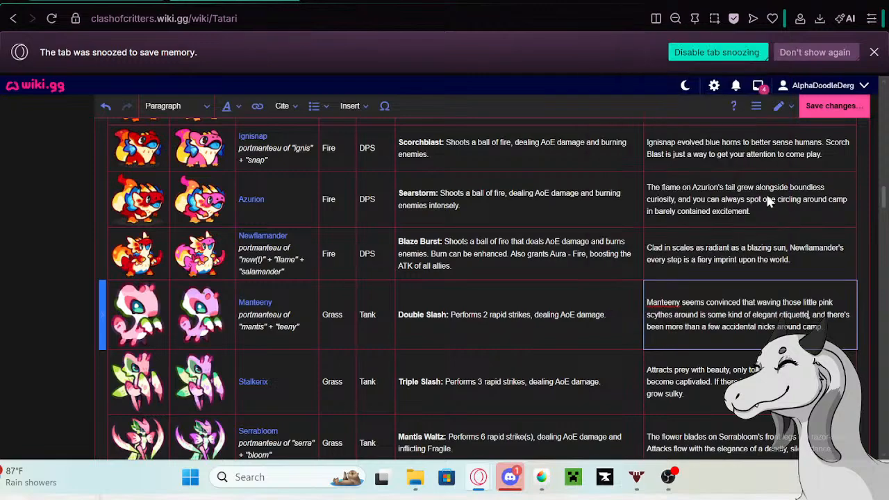
# - Copy Stalkerix's existing bio from the Tatari table and open Stalkerix's wiki page in a separate tab
pyautogui.scroll(-2, 812, 272)
pyautogui.click(727, 250)
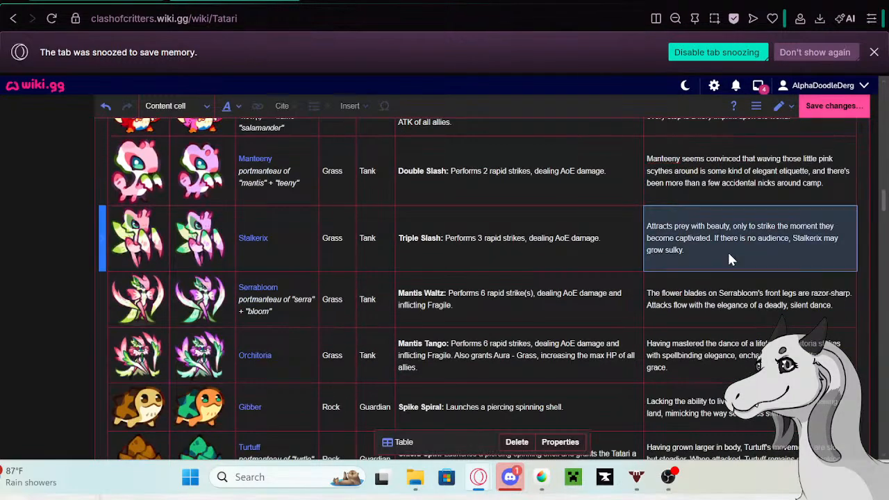
pyautogui.click(692, 249)
pyautogui.moveTo(693, 250); pyautogui.dragTo(646, 227)
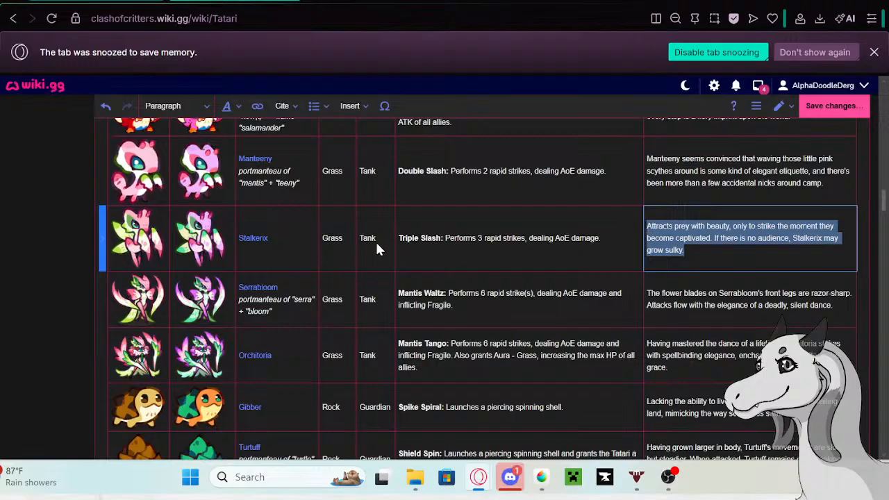
pyautogui.click(254, 239)
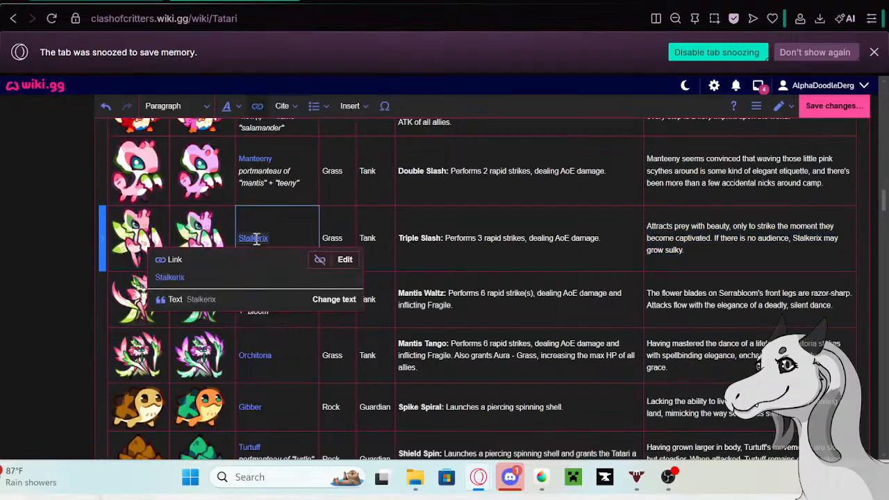
pyautogui.rightClick(171, 277)
pyautogui.click(232, 61)
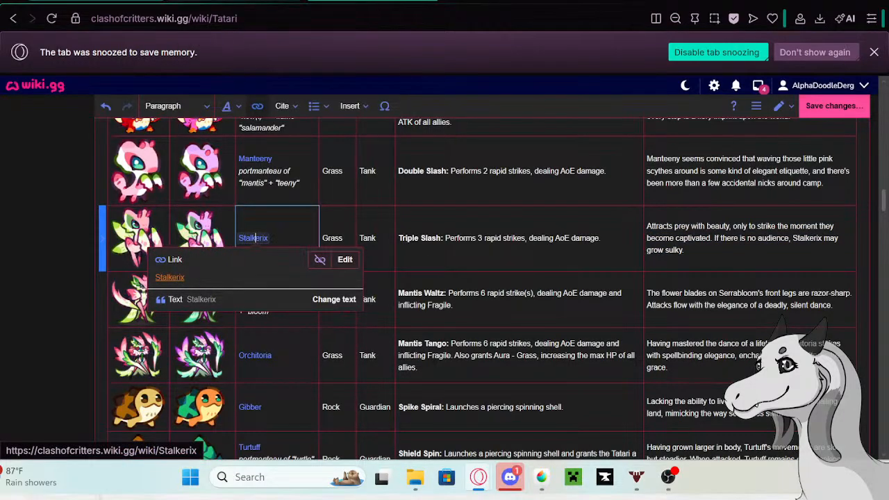
pyautogui.hotkey('ctrl', 'Tab')
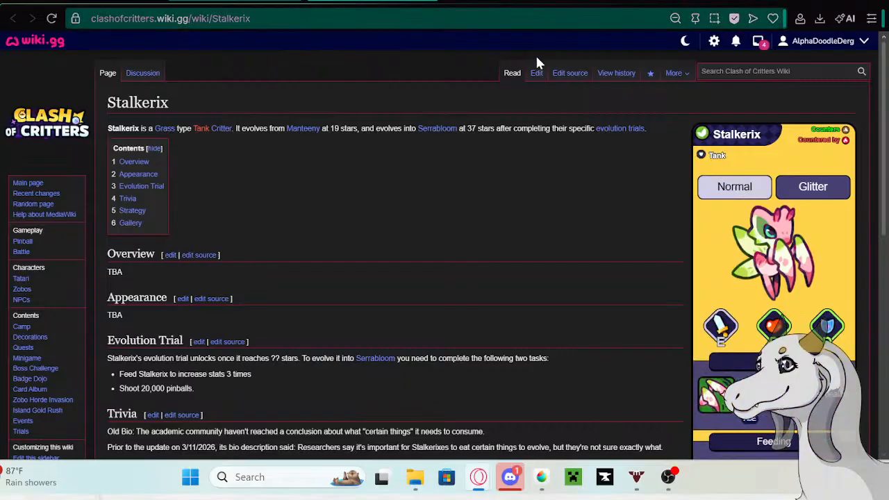
# - Edit the Stalkerix page and paste the copied bio as a new paragraph at the end of the Trivia section
pyautogui.click(537, 72)
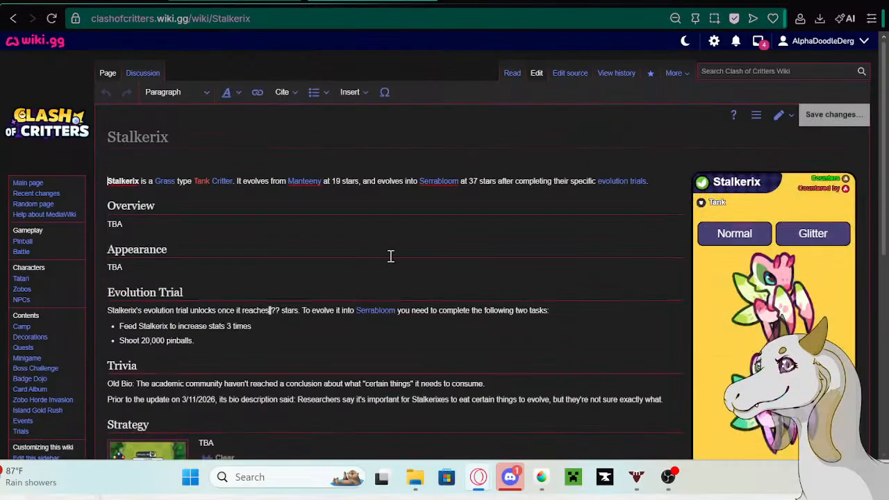
pyautogui.scroll(-1, 404, 260)
pyautogui.click(672, 316)
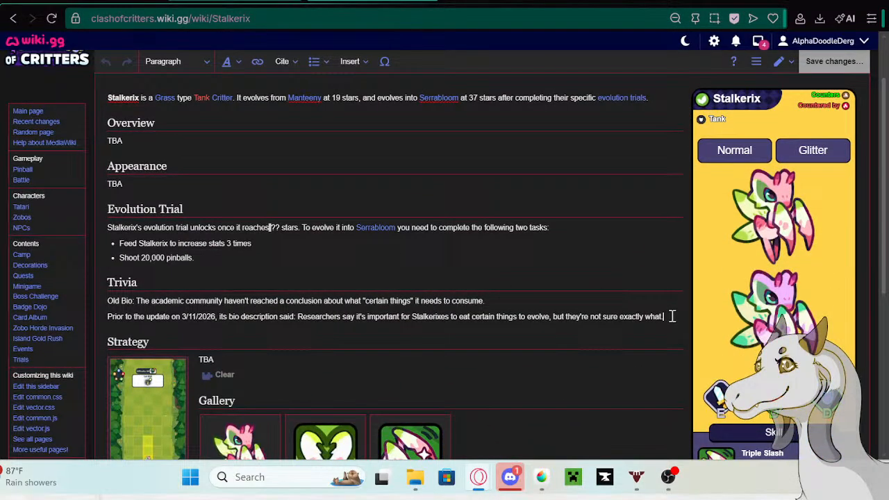
pyautogui.press('Return')
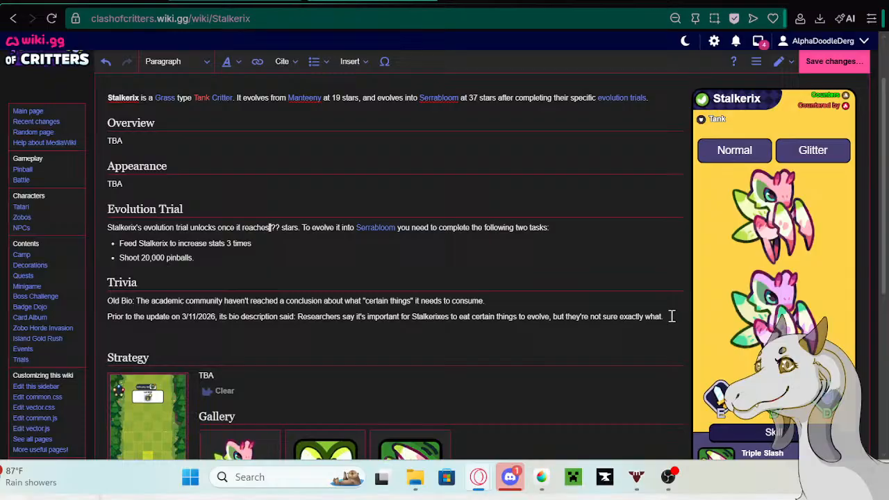
pyautogui.write('Attacks prey with beauty, only to strike the second they become captivated. If there is no audience, Stalkerix may grow sulky.')
# - Copy "Prior to the update on 5/13/26 its bio description said:" from the Google search tab and paste it before Stalkerix's archived bio
pyautogui.hotkey('ctrl', 'Tab')
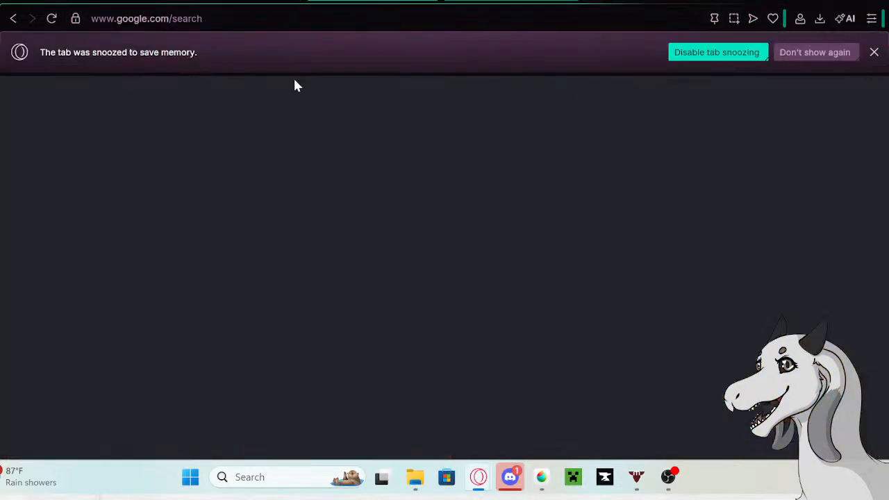
pyautogui.rightClick(214, 104)
pyautogui.click(237, 135)
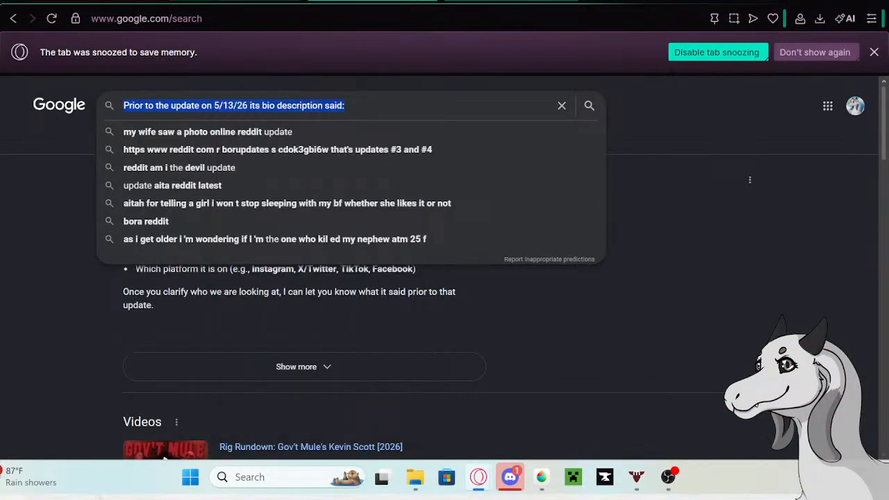
pyautogui.hotkey('ctrl', 'shift', 'Tab')
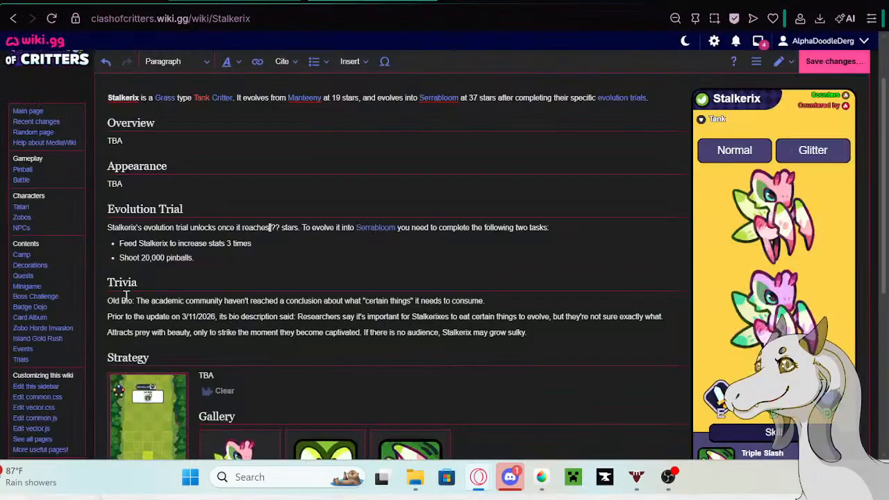
pyautogui.click(108, 334)
pyautogui.hotkey('ctrl', 'v')
# - Turn the three Trivia paragraphs on the Stalkerix page into a bulleted list and save the page
pyautogui.moveTo(243, 341); pyautogui.dragTo(109, 295)
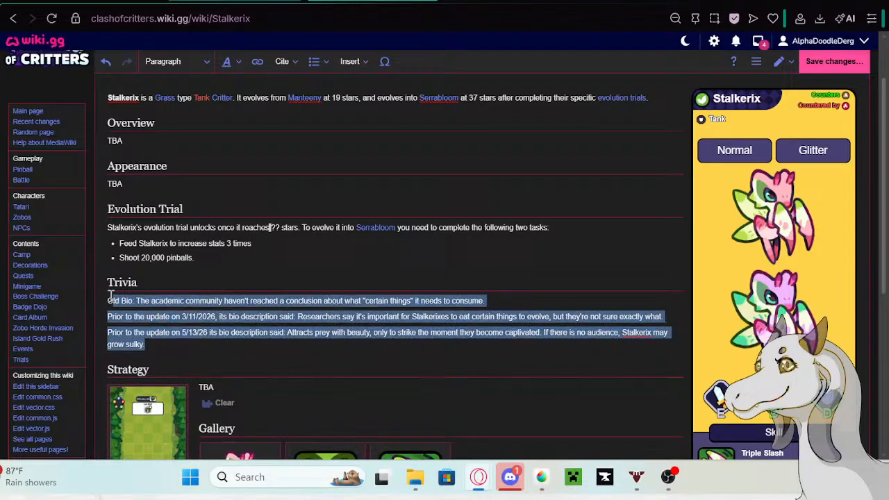
pyautogui.click(314, 61)
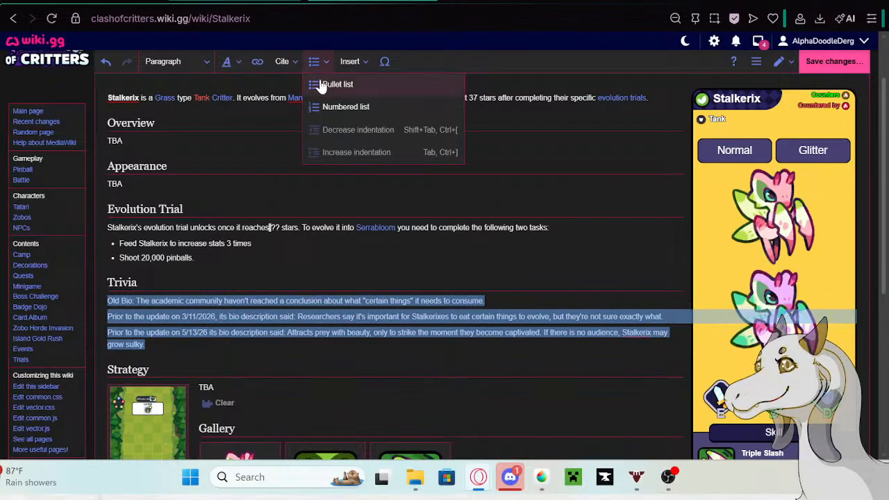
pyautogui.click(322, 85)
pyautogui.click(845, 62)
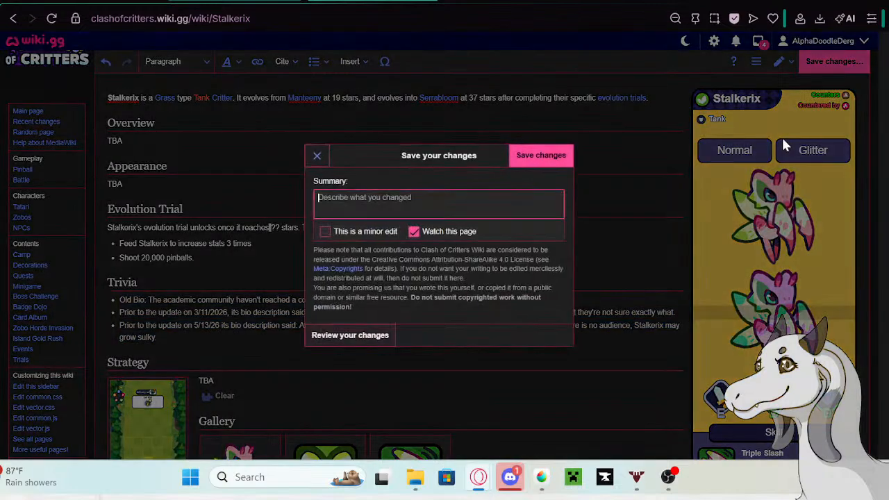
pyautogui.click(541, 155)
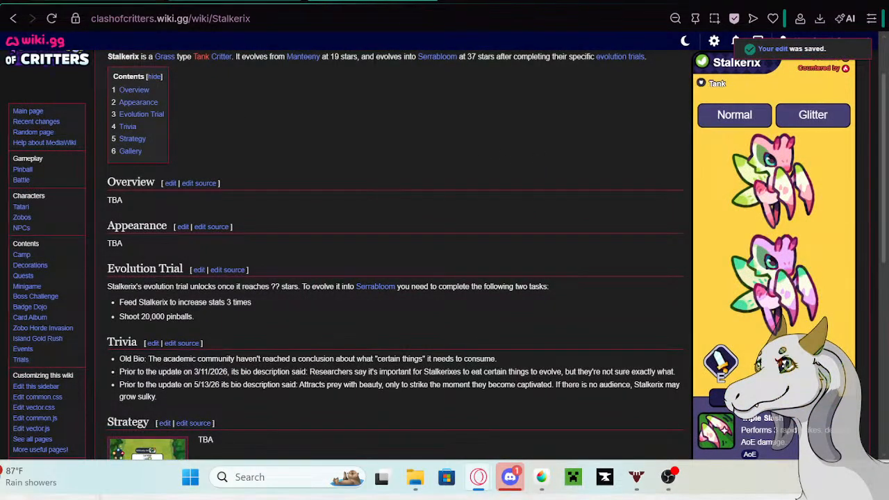
# - Replace Stalkerix's bio in the Tatari table with "Less a fighter, more an artist. Stalkerix aims to make every defeated opponent fall with grace."
pyautogui.click(139, 1)
pyautogui.click(707, 250)
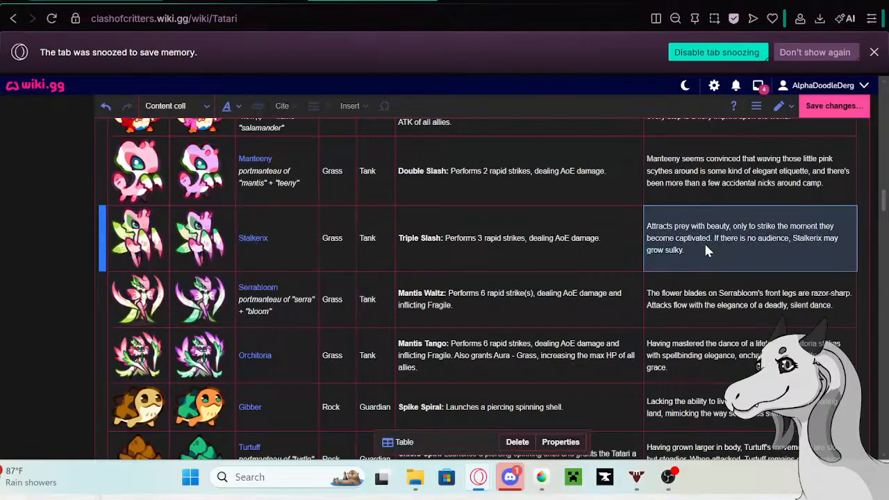
pyautogui.click(699, 254)
pyautogui.moveTo(699, 254); pyautogui.dragTo(646, 229)
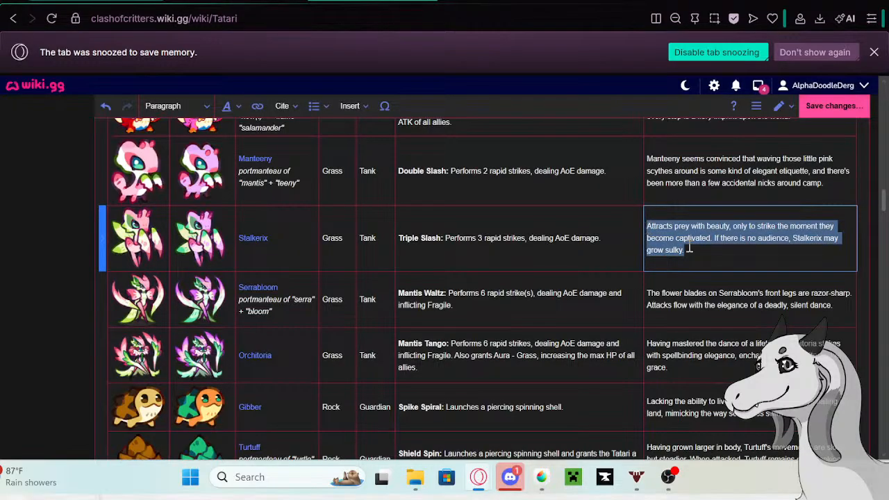
pyautogui.press('BackSpace')
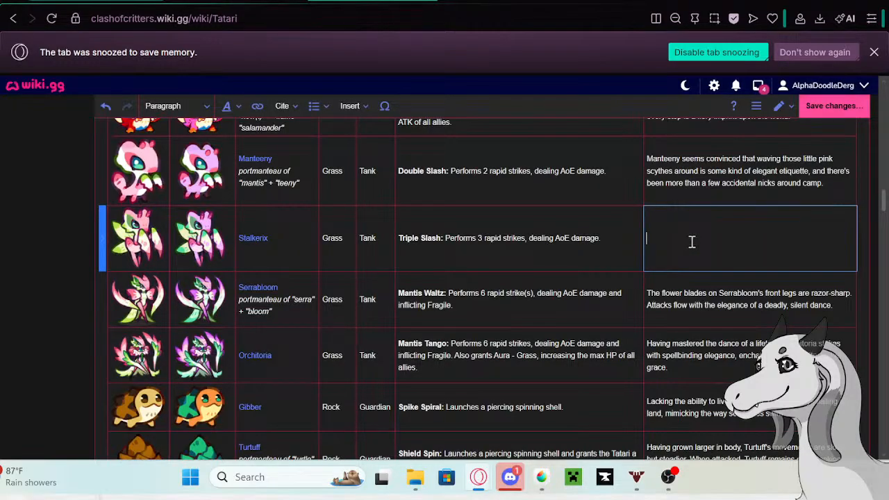
pyautogui.write('Le')
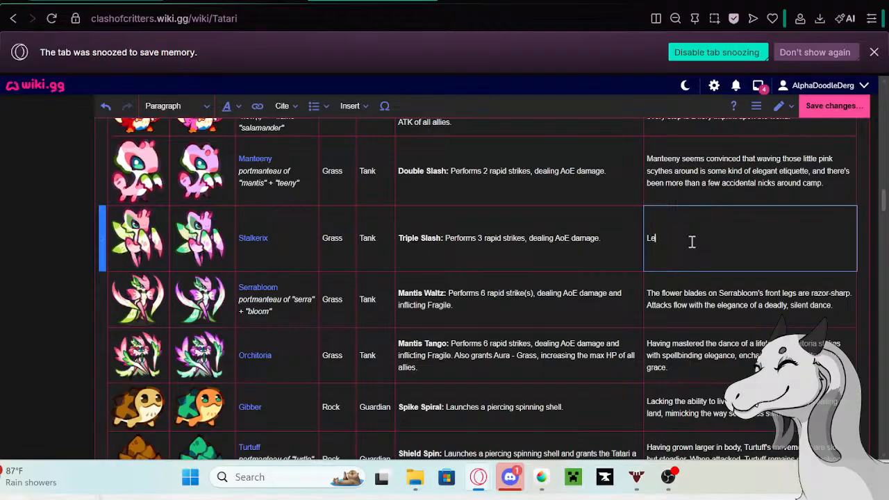
pyautogui.write('ss a fighter,')
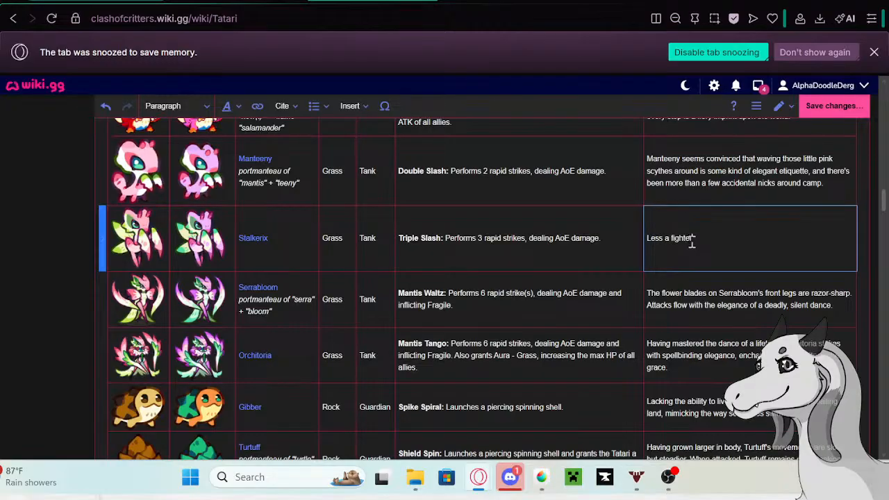
pyautogui.write(' more an ')
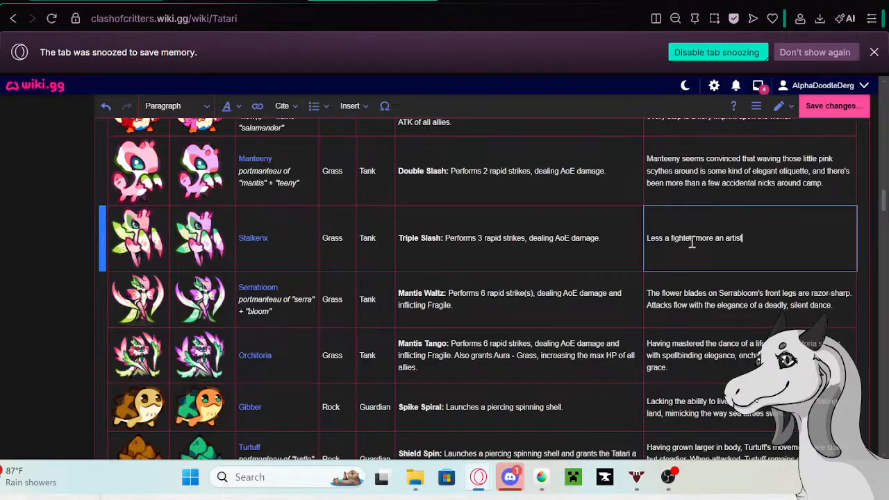
pyautogui.write('artist. Sta')
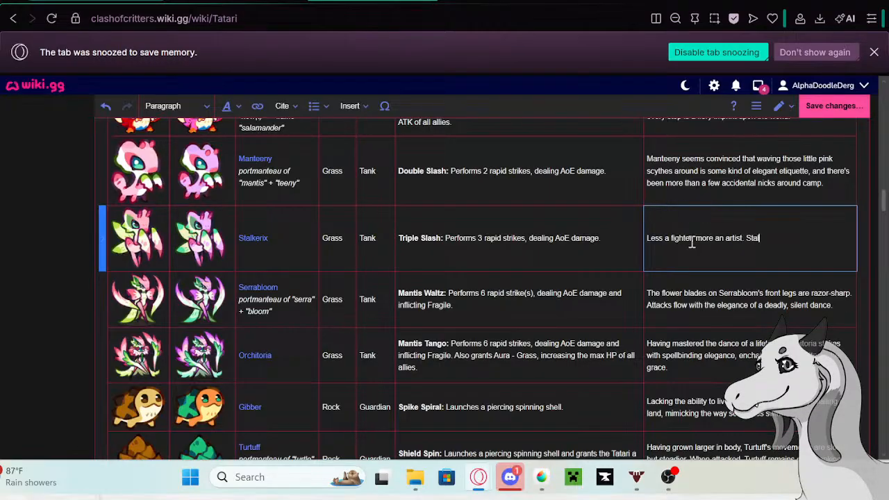
pyautogui.write('lkerix aims to make ')
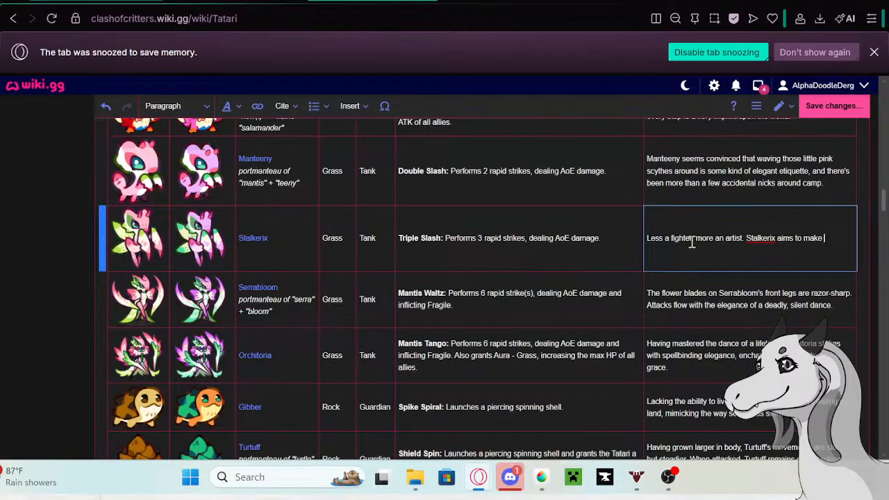
pyautogui.write('every defeated')
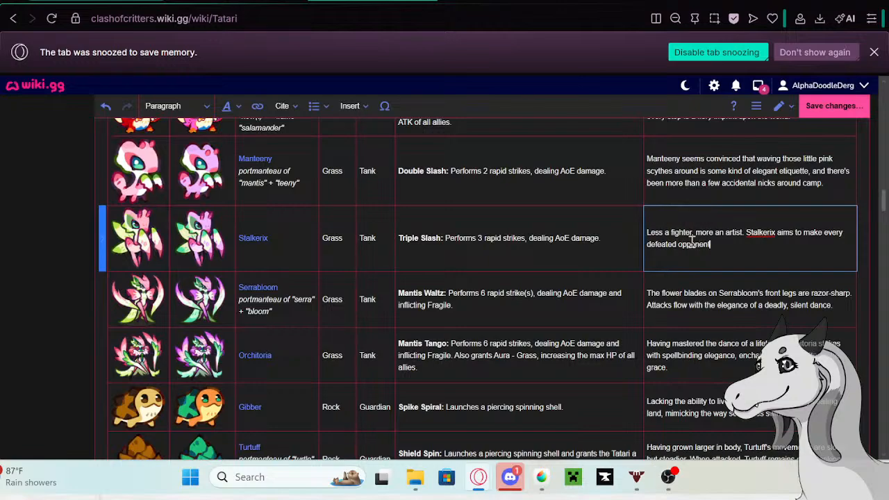
pyautogui.write('opponent fall with grace.')
# - Copy Serrabloom's existing bio from the Tatari table, open Serrabloom's wiki page in a separate tab and switch to it
pyautogui.click(837, 307)
pyautogui.moveTo(835, 307); pyautogui.dragTo(622, 297)
pyautogui.hotkey('ctrl', 'c')
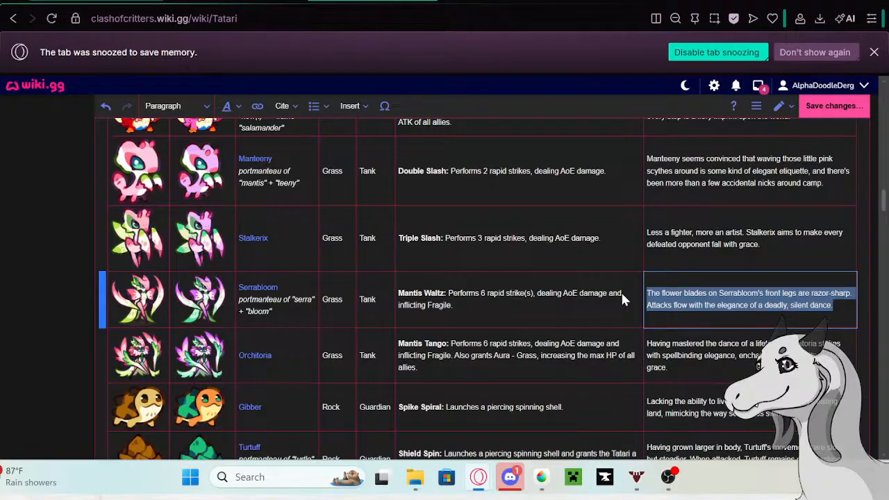
pyautogui.click(257, 288)
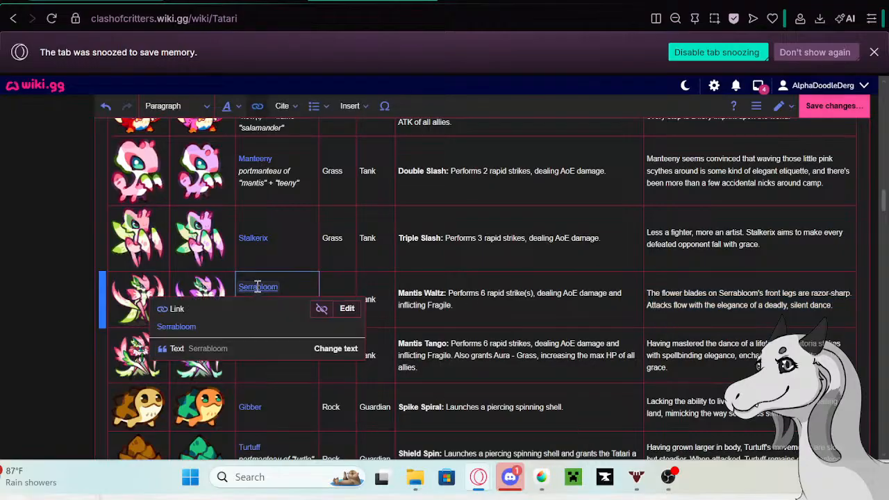
pyautogui.rightClick(179, 328)
pyautogui.click(220, 111)
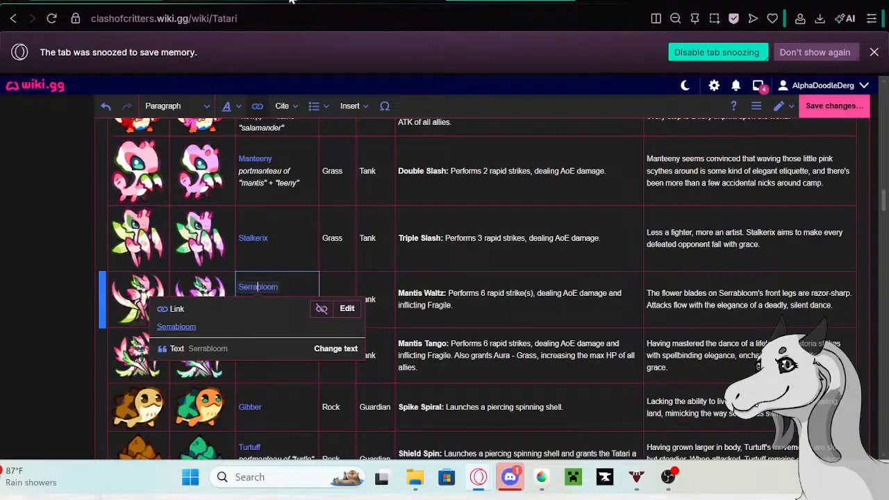
pyautogui.middleClick(259, 1)
pyautogui.click(260, 1)
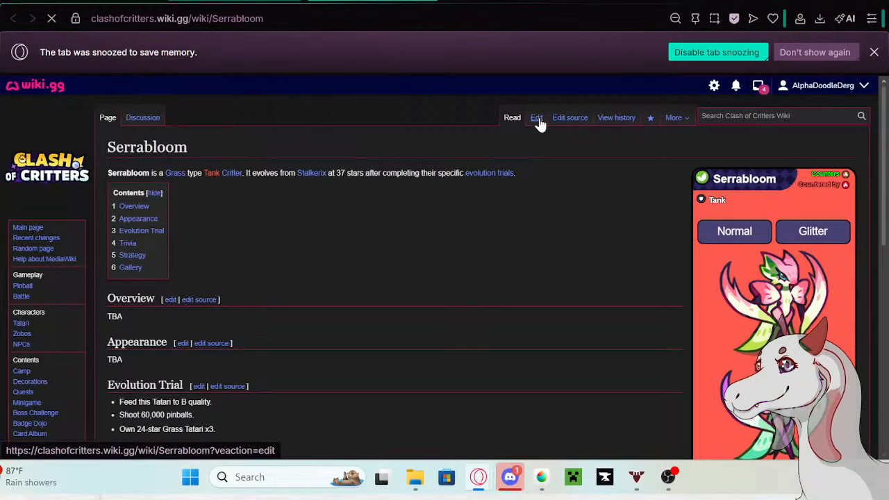
# - Edit the Serrabloom page and paste the copied bio as a new paragraph at the end of the Trivia section
pyautogui.click(540, 115)
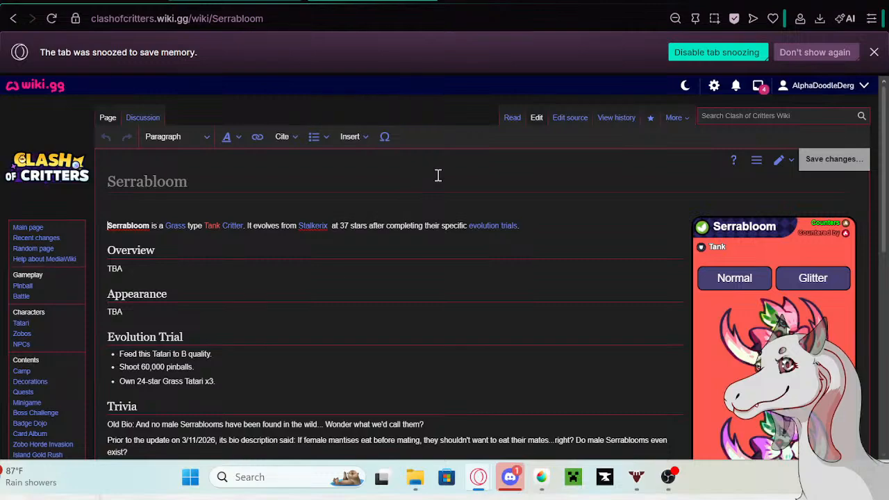
pyautogui.scroll(-5, 438, 175)
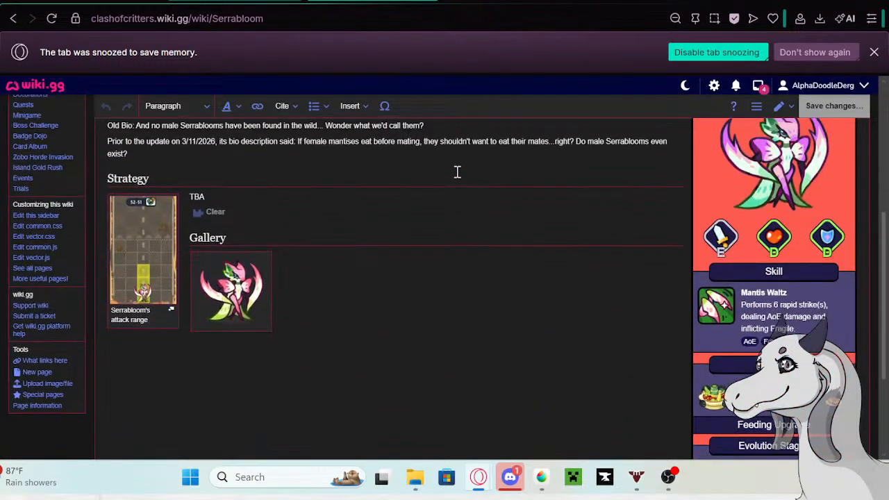
pyautogui.scroll(1, 347, 194)
pyautogui.click(175, 229)
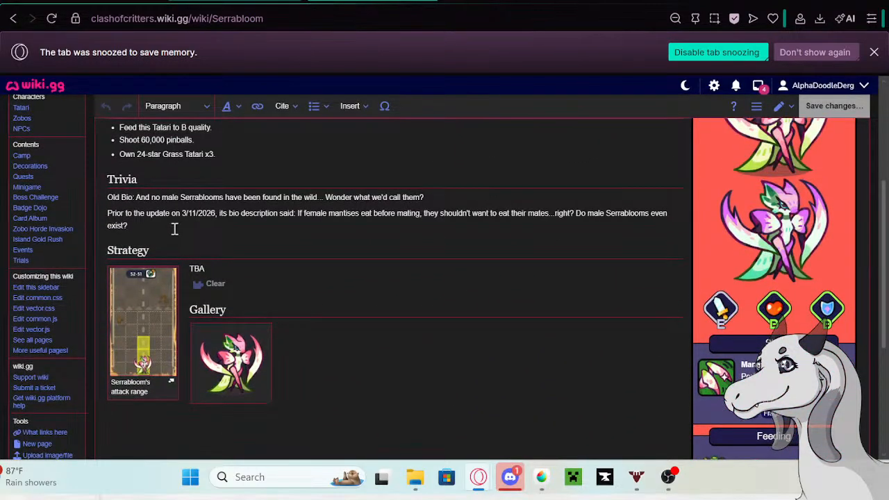
pyautogui.press('Return')
pyautogui.hotkey('ctrl', 'v')
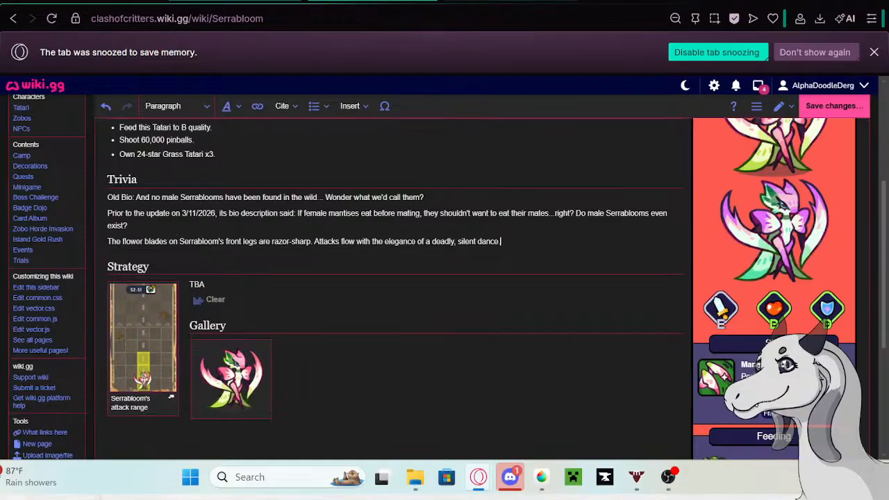
# - Copy "Prior to the update on 5/13/26 its bio description said:" from the Google search tab and paste it before Serrabloom's archived bio
pyautogui.click(512, 1)
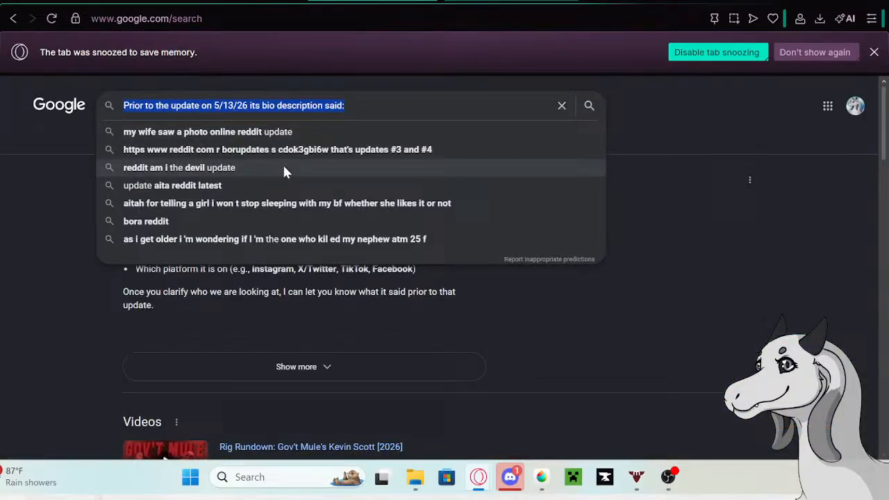
pyautogui.rightClick(272, 105)
pyautogui.click(313, 133)
pyautogui.click(264, 0)
pyautogui.click(109, 241)
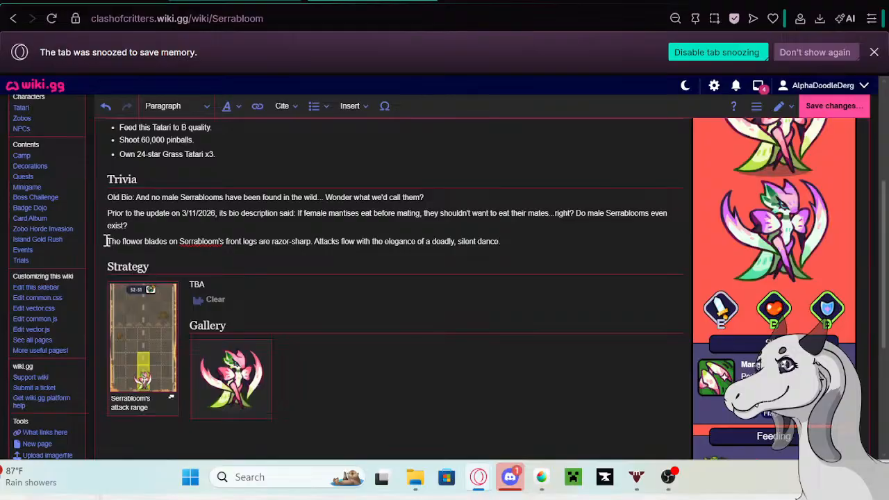
pyautogui.write('Prior to the update on 5/13/26 its bio description said:')
# - Turn the three Trivia paragraphs on the Serrabloom page into a bulleted list and save the page
pyautogui.moveTo(105, 197); pyautogui.dragTo(687, 243)
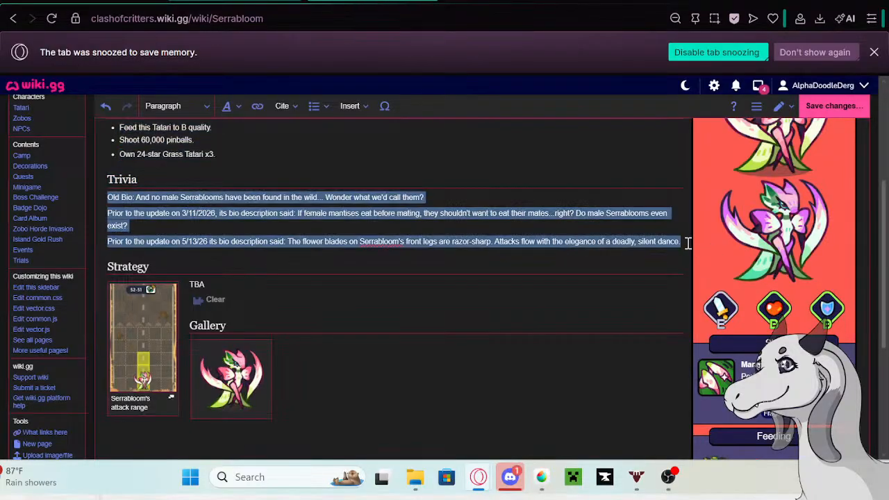
pyautogui.click(313, 115)
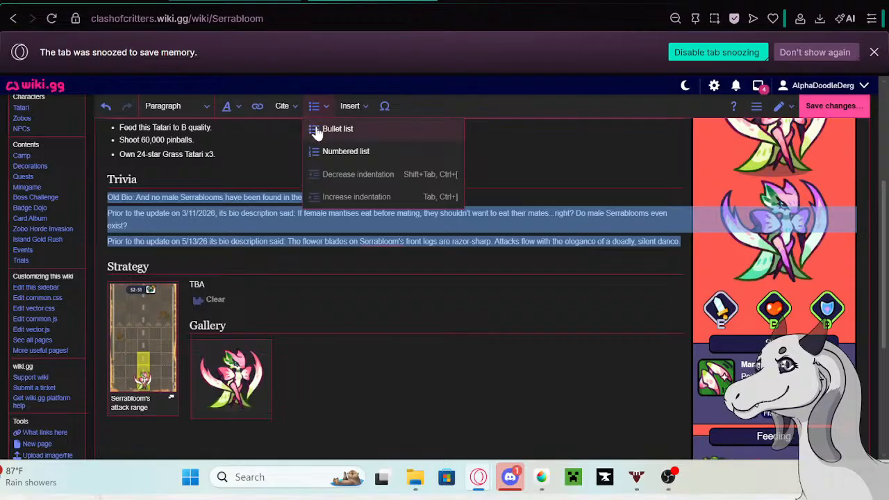
pyautogui.click(317, 128)
pyautogui.click(486, 261)
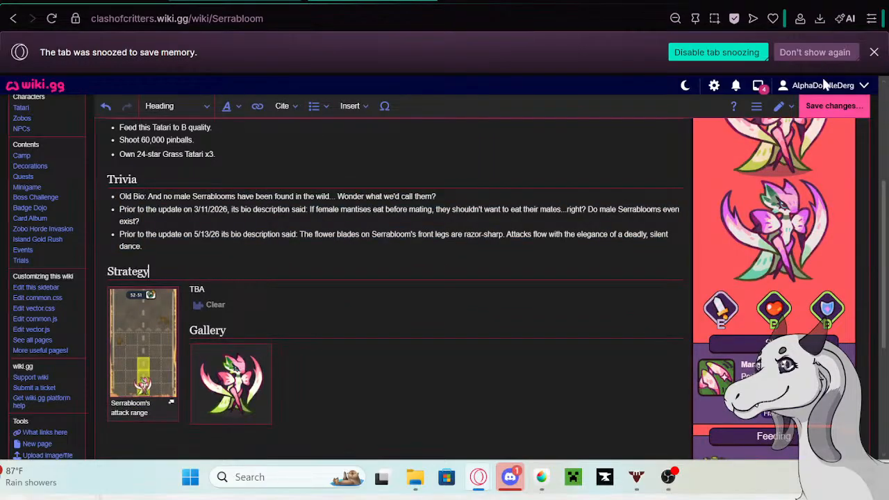
pyautogui.click(830, 105)
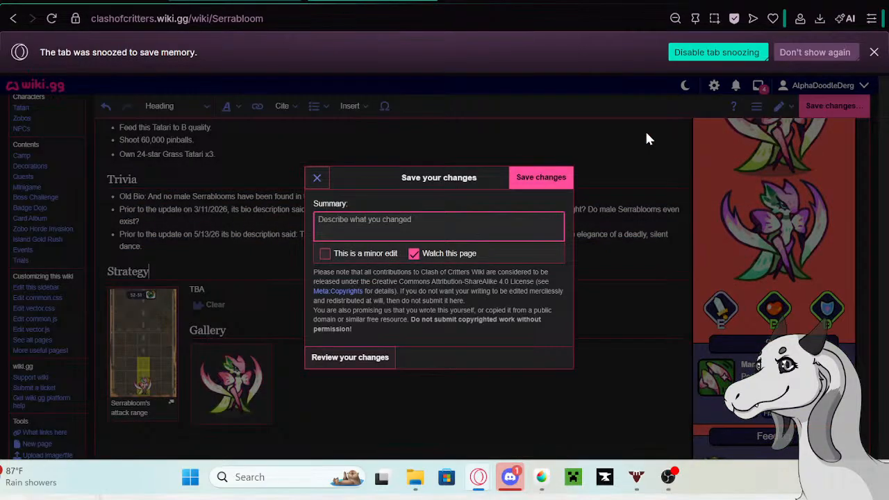
pyautogui.click(564, 178)
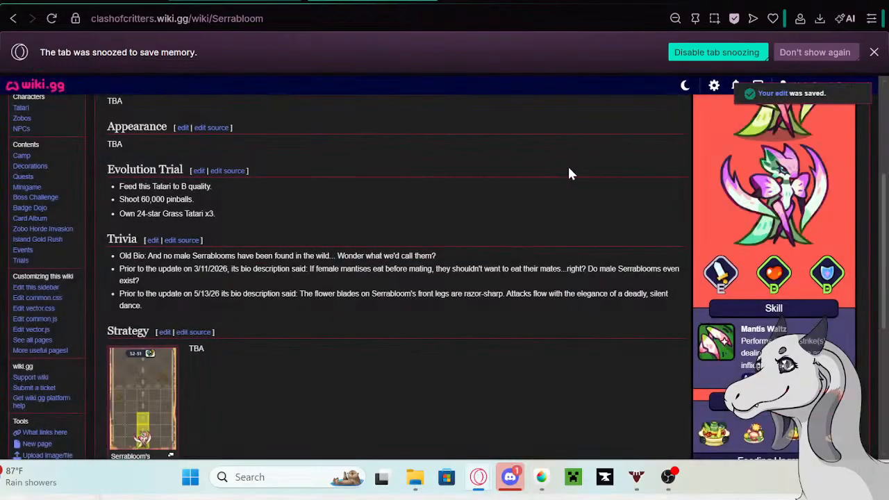
# - Replace Serrabloom's bio in the Tatari table with "Every slash land like a pair of pruning shears trimming flower branches."
pyautogui.click(291, 0)
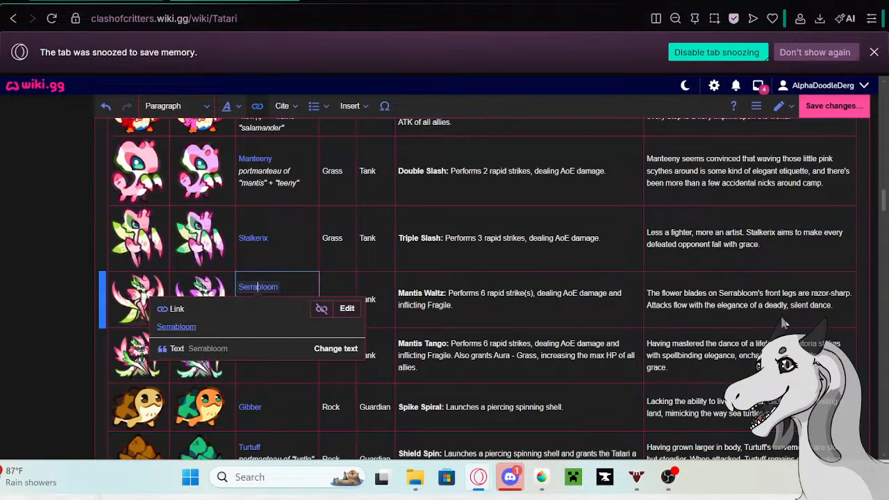
pyautogui.moveTo(849, 309); pyautogui.dragTo(646, 293)
pyautogui.press('BackSpace')
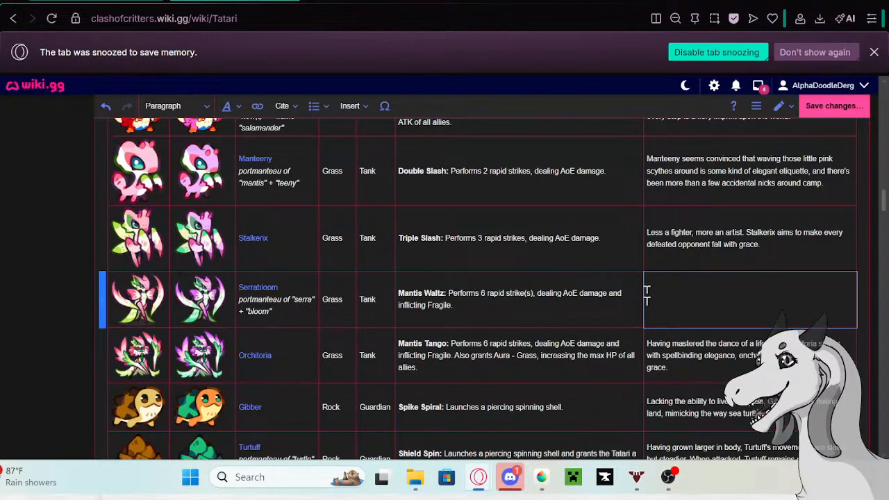
pyautogui.write('Every')
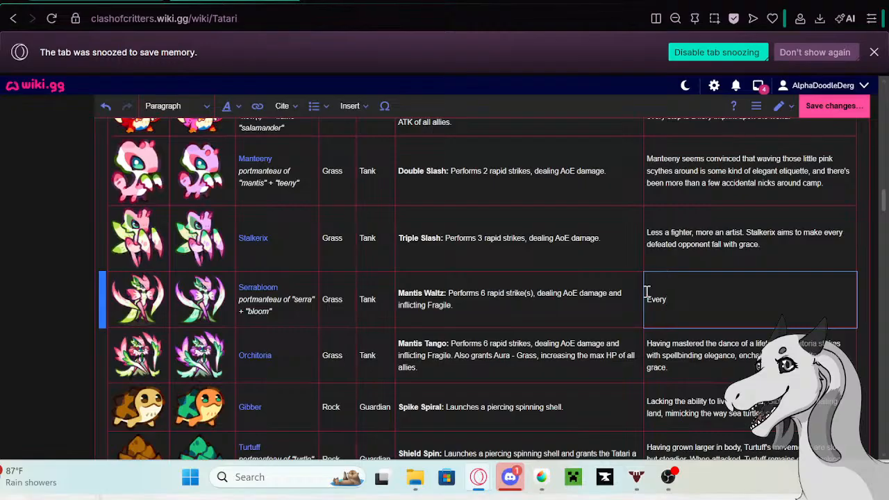
pyautogui.write(' slas')
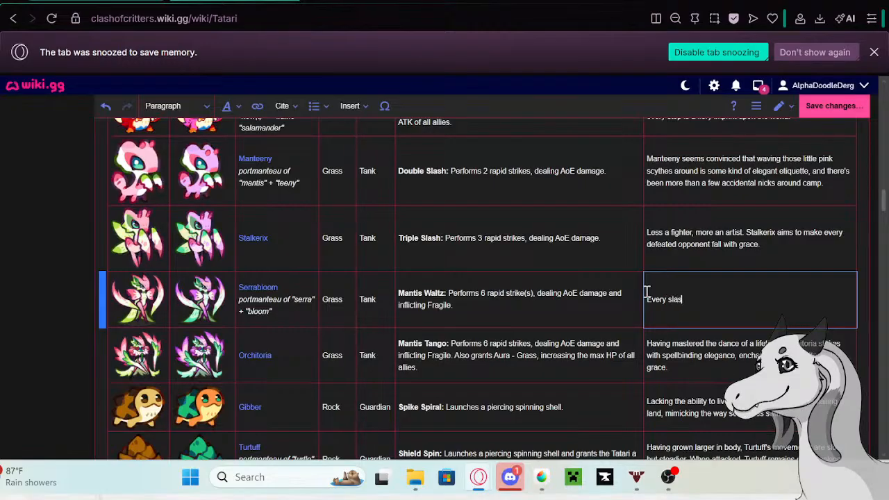
pyautogui.write('h land like a pair of pi')
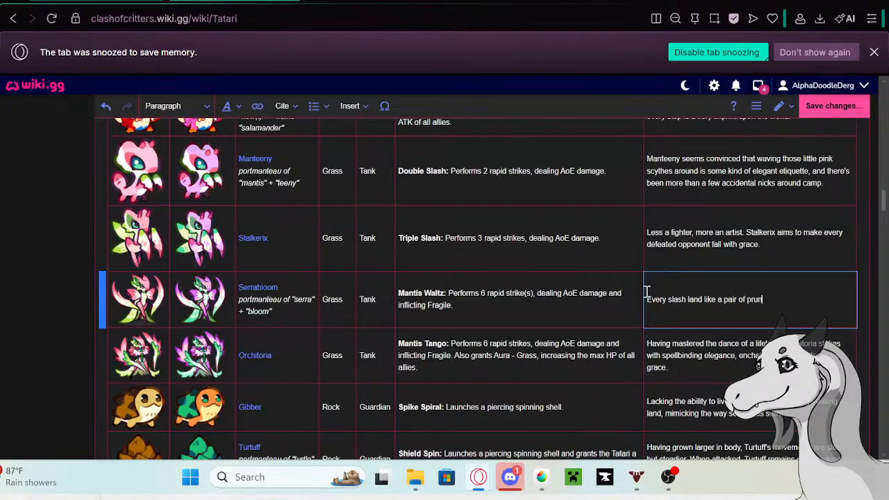
pyautogui.write('uning shears t')
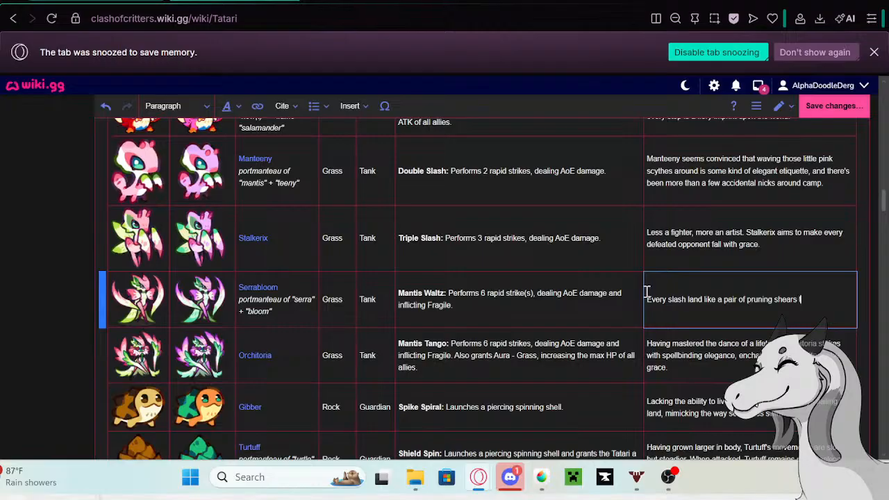
pyautogui.write('rimming fl')
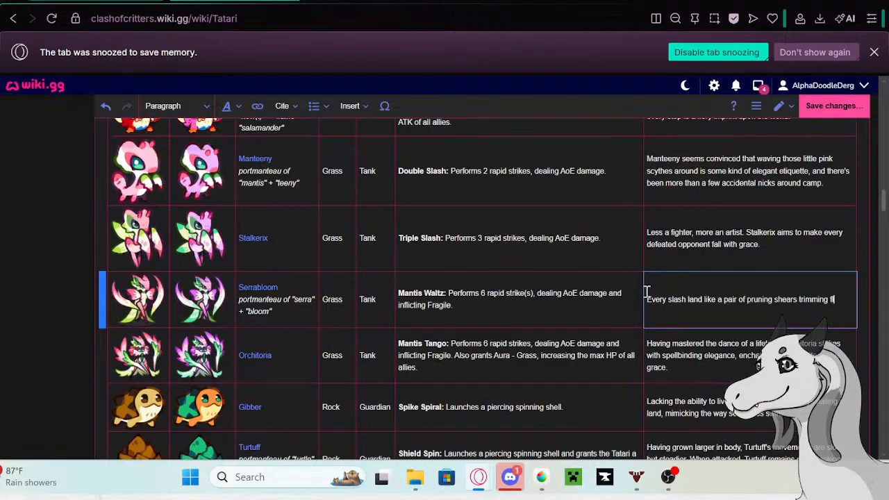
pyautogui.write('ower branc')
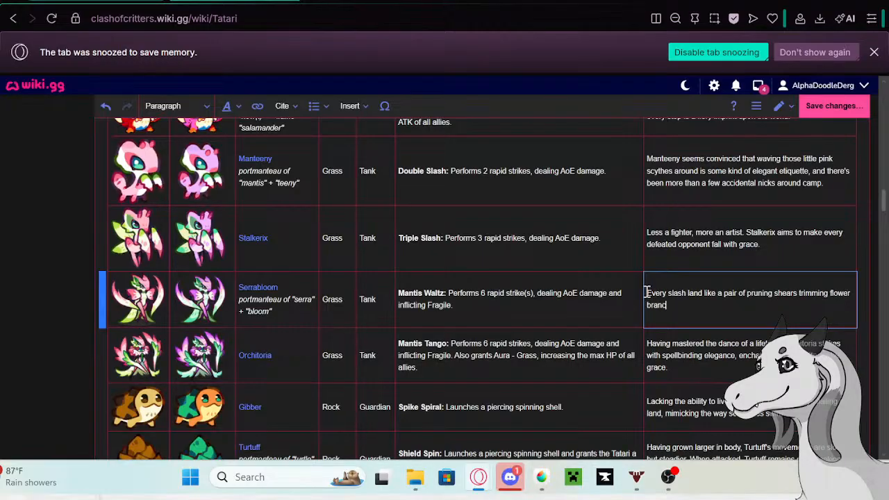
pyautogui.write('hes. By the time those blades p')
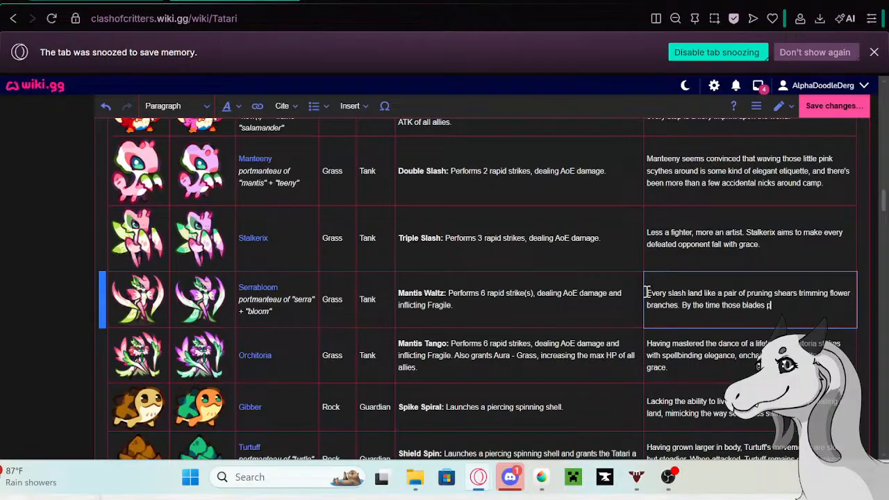
pyautogui.write('ull back, the unruly tw')
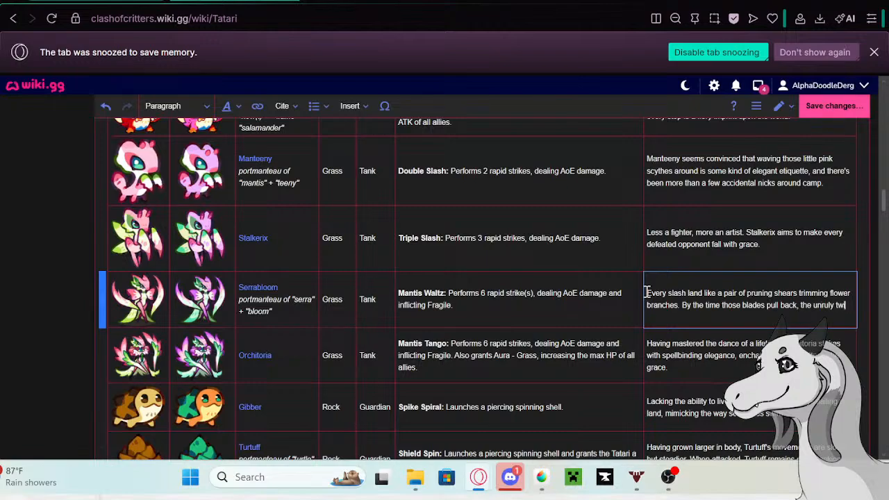
pyautogui.write('igs are al')
# - Continue Serrabloom's bio with "By the time those blades pull back, the unruly twigs are already gone"
pyautogui.write('read')
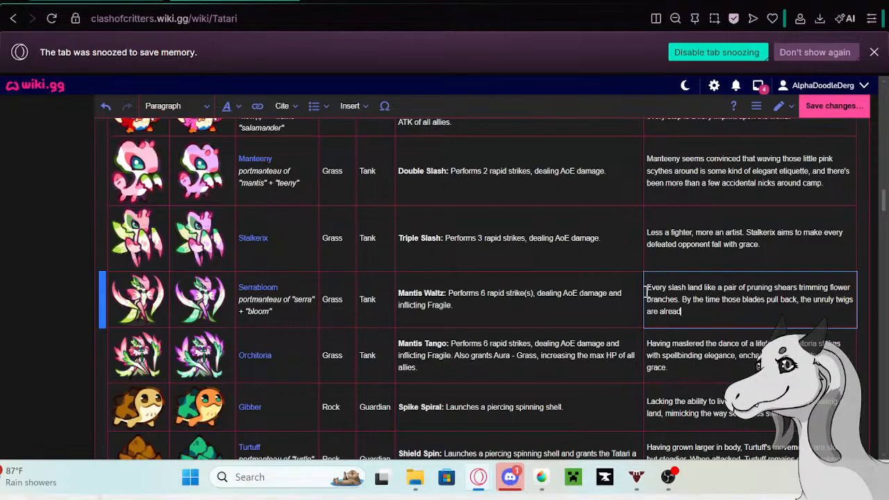
pyautogui.write('y gone... Why has nobody')
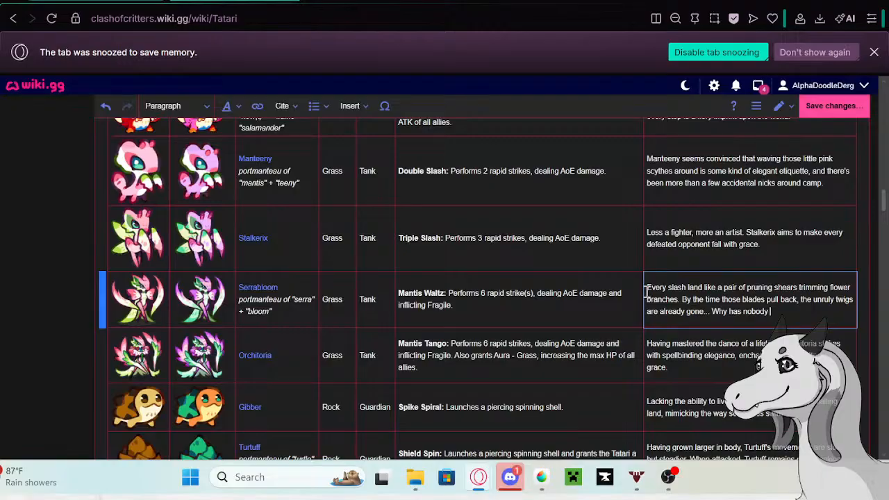
pyautogui.write(' filmed the f')
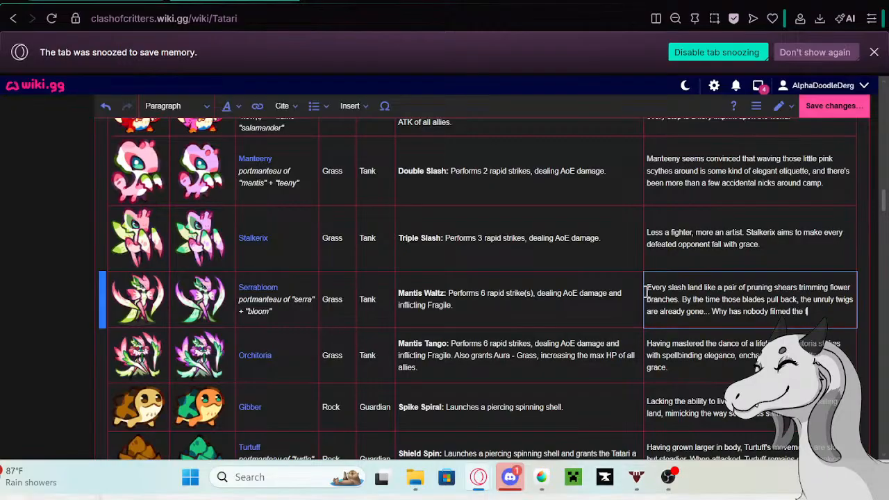
pyautogui.write('amous Mantis Waltz yet?')
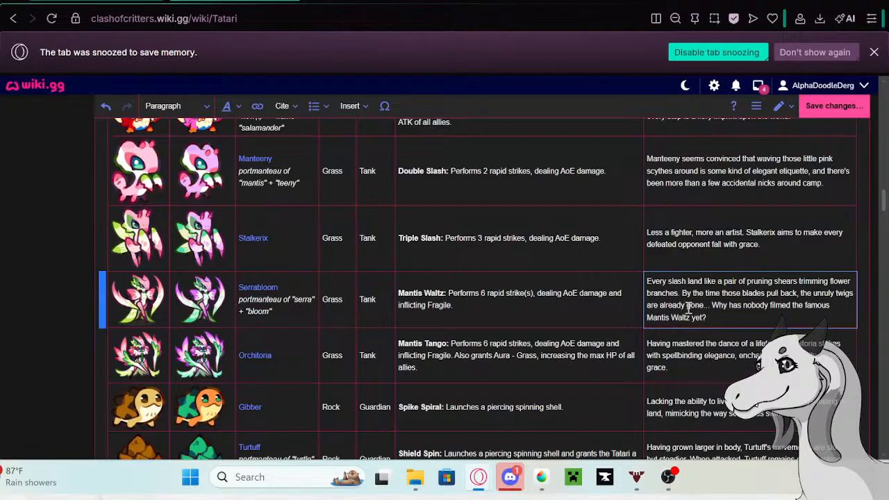
# - Correct "land" to "lands" in Serrabloom's bio in the Tatari table
pyautogui.click(702, 282)
pyautogui.write('s')
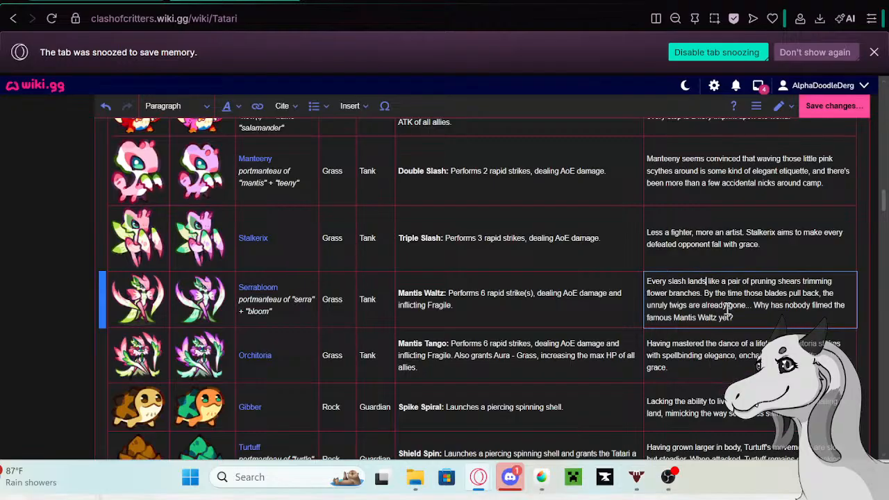
# - Copy Orchitoria's bio from the Tatari table and paste it as a new paragraph in the Trivia section of the Orchitoria page
pyautogui.click(694, 367)
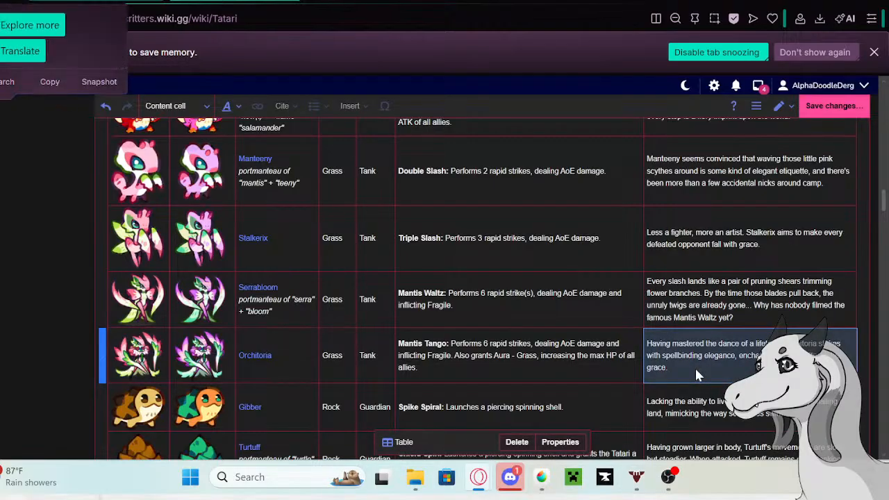
pyautogui.moveTo(694, 366); pyautogui.dragTo(637, 347)
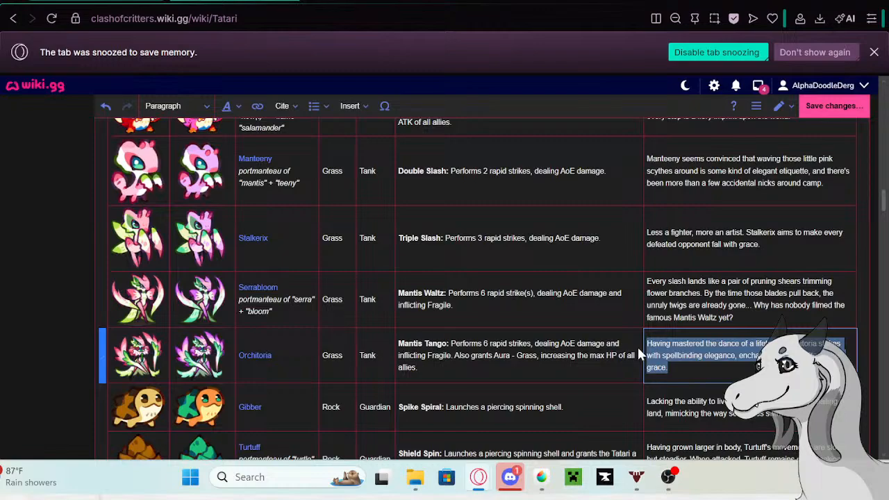
pyautogui.click(255, 355)
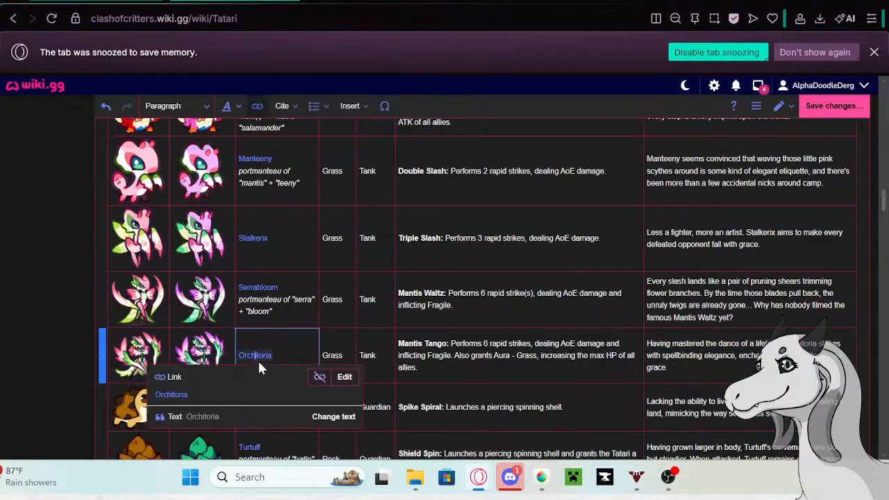
pyautogui.rightClick(172, 394)
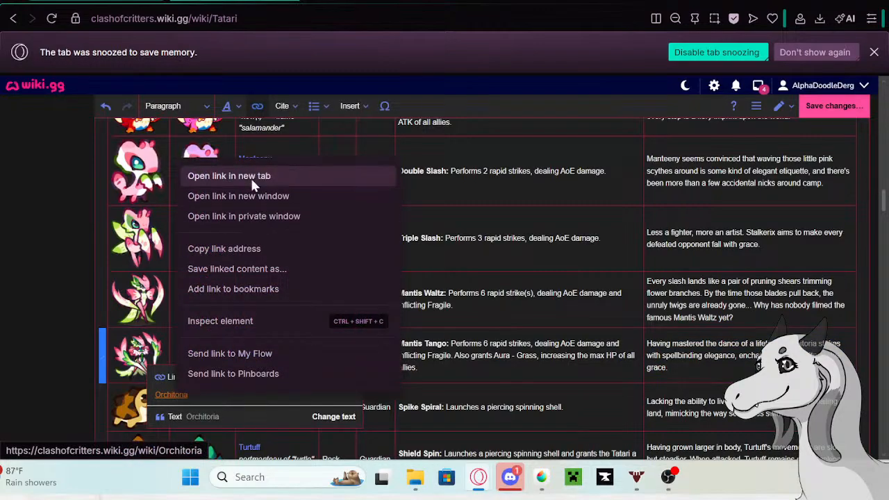
pyautogui.click(251, 179)
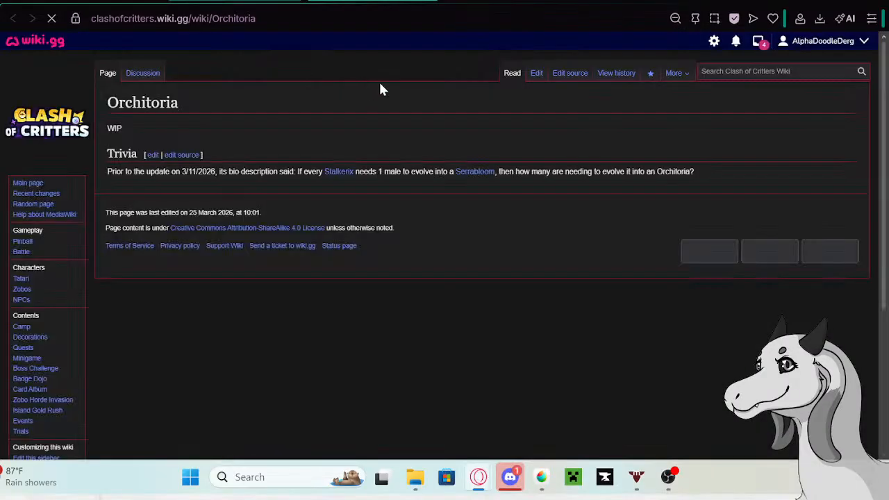
pyautogui.click(535, 74)
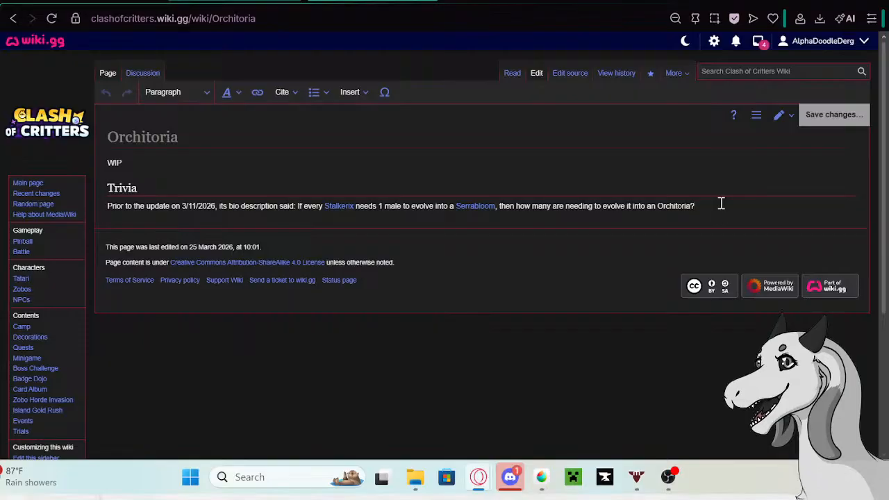
pyautogui.press('Return')
pyautogui.write('Having mastered the dance of a lifetime, Orchitoria strikes with spellbinding elegance, enchanting all who witness her grace.')
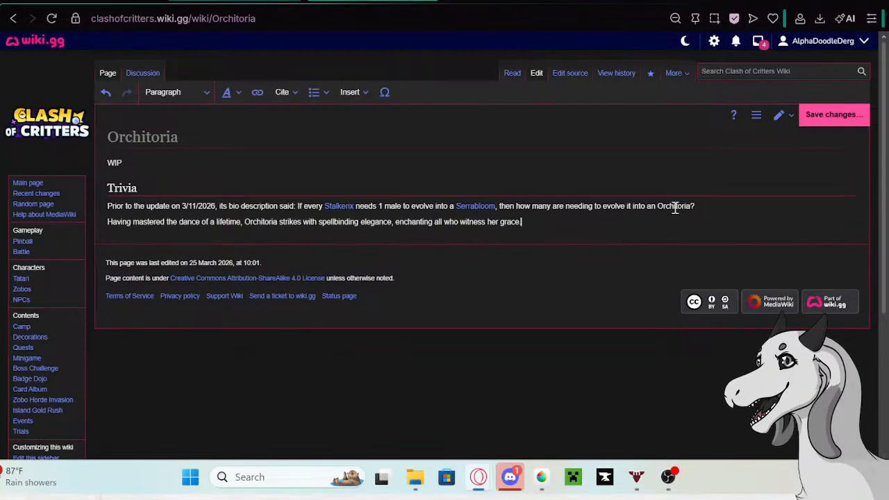
# - Copy "Prior to the update on 5/13/26 its bio description said:" from the Google search tab and paste it before Orchitoria's archived bio
pyautogui.click(263, 0)
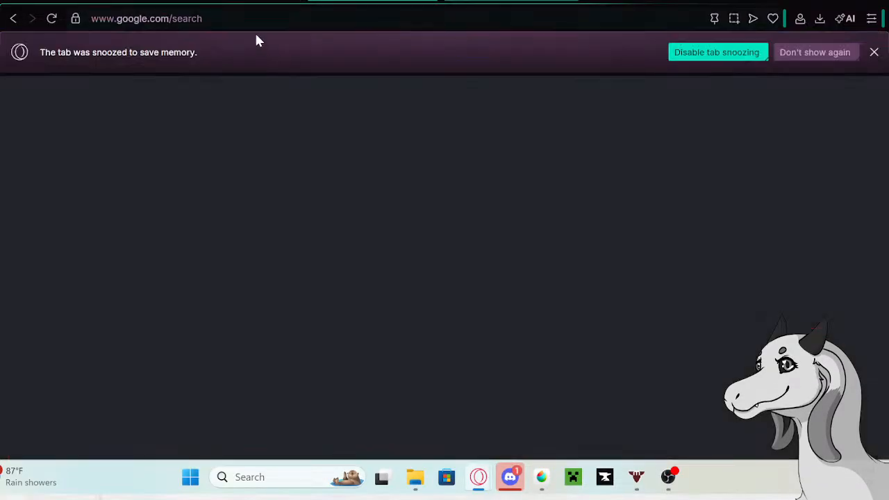
pyautogui.rightClick(184, 104)
pyautogui.click(234, 131)
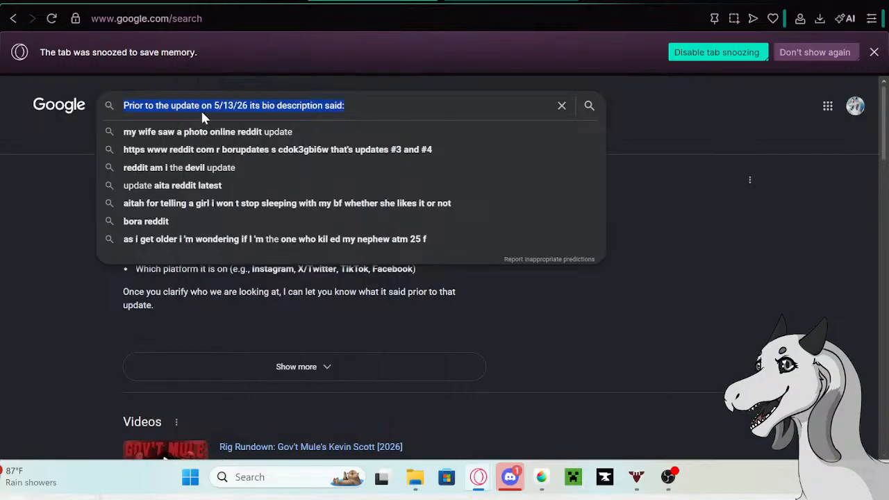
pyautogui.click(264, 1)
pyautogui.click(109, 222)
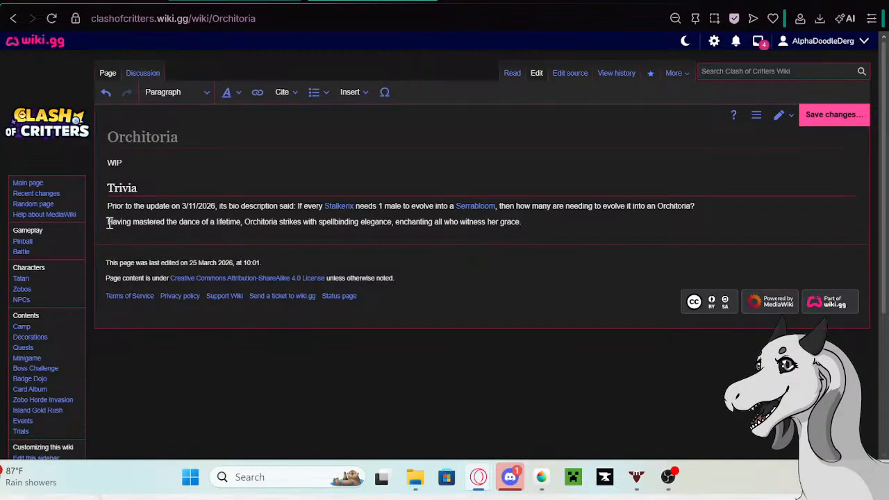
pyautogui.hotkey('ctrl', 'v')
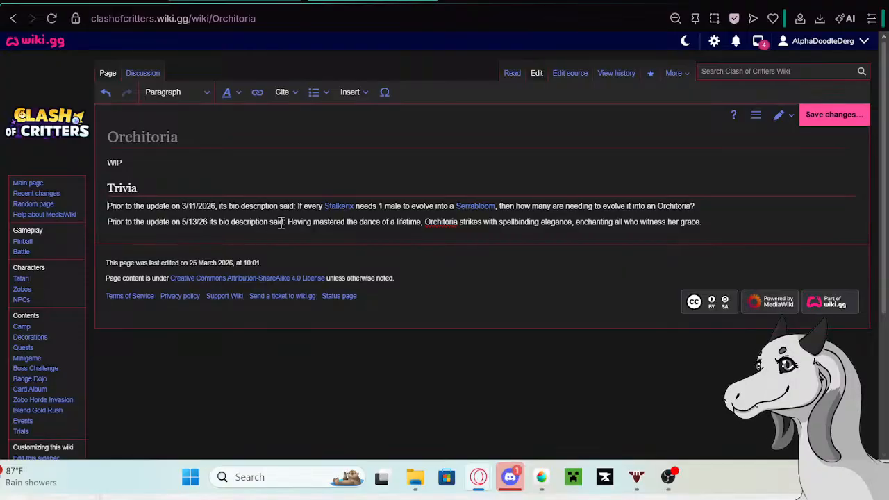
# - Turn the two Trivia paragraphs on the Orchitoria page into a bulleted list and save the page
pyautogui.moveTo(718, 223); pyautogui.dragTo(106, 207)
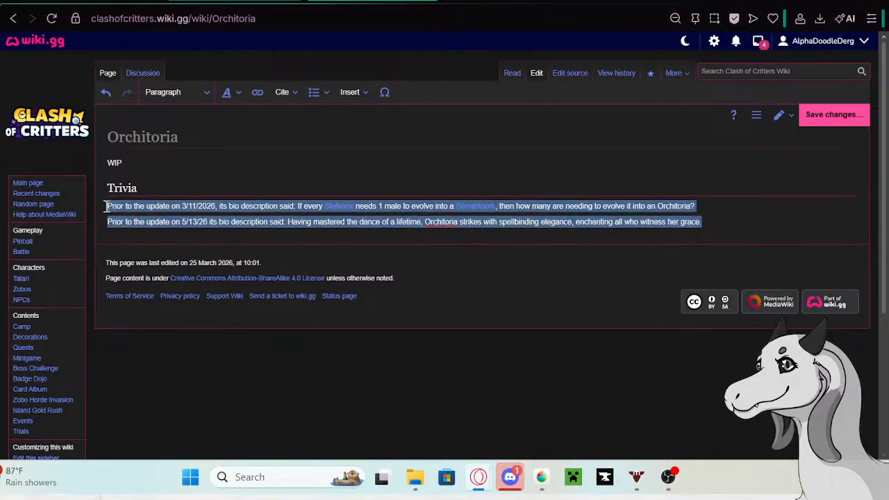
pyautogui.click(323, 101)
pyautogui.click(333, 116)
pyautogui.click(742, 220)
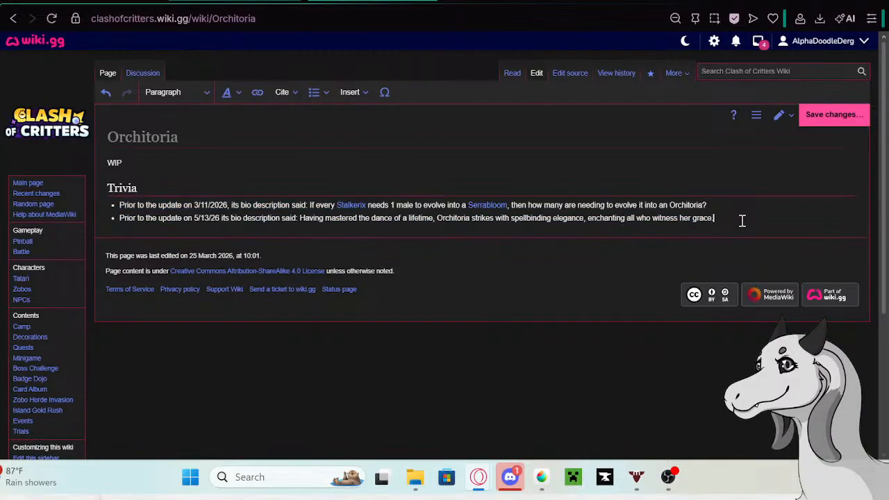
pyautogui.click(833, 115)
pyautogui.click(525, 169)
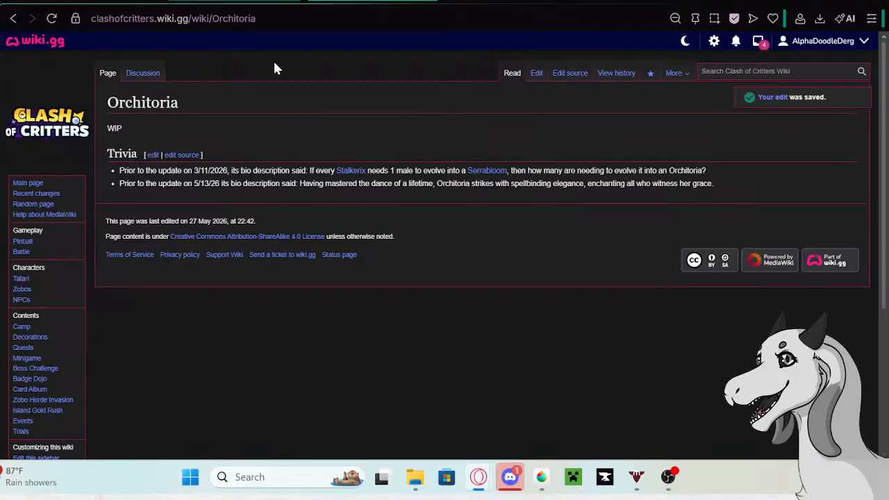
# - Replace Orchitoria's bio in the Tatari table with "Orchitoria never waits. On the battlefield, there is only one role worth playing"
pyautogui.click(291, 1)
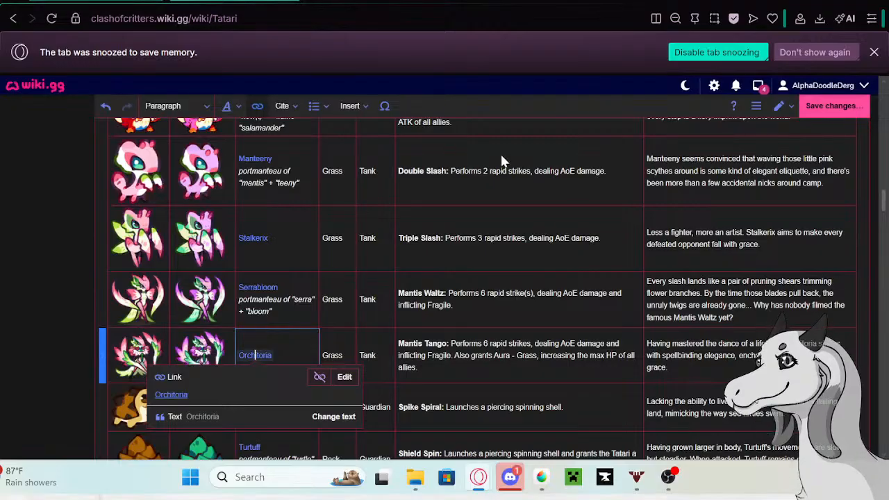
pyautogui.click(734, 357)
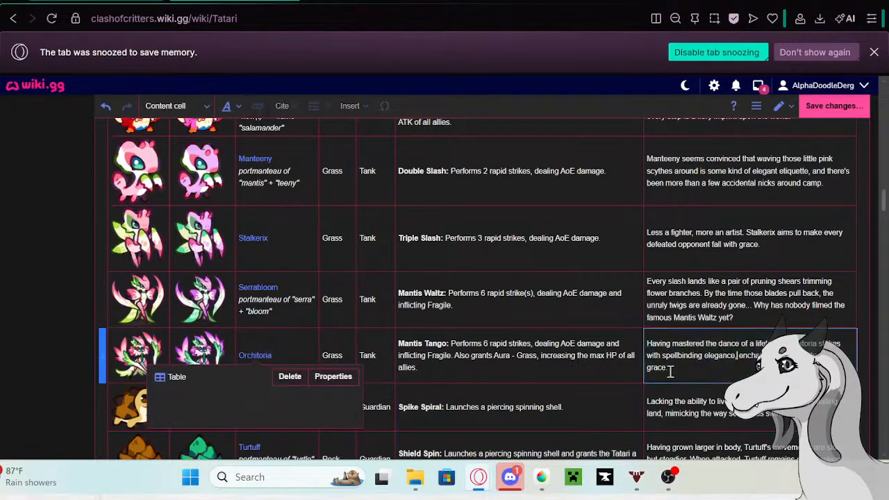
pyautogui.click(670, 368)
pyautogui.moveTo(674, 370); pyautogui.dragTo(647, 343)
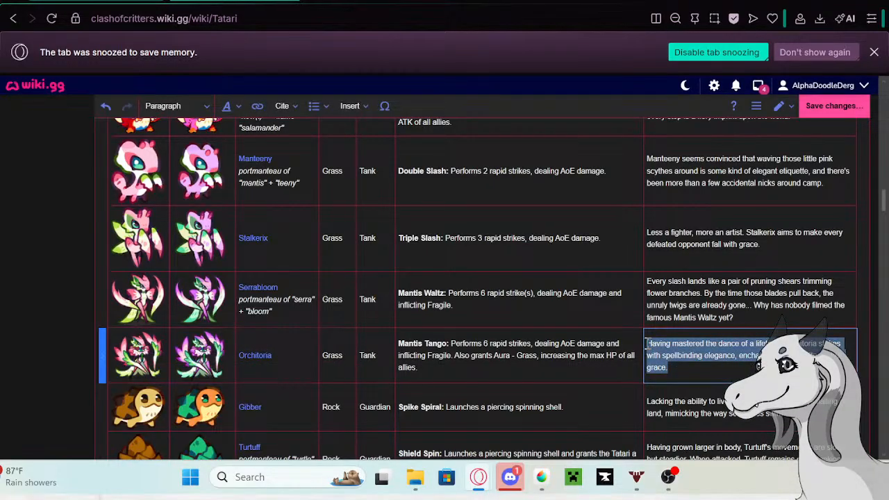
pyautogui.press('BackSpace')
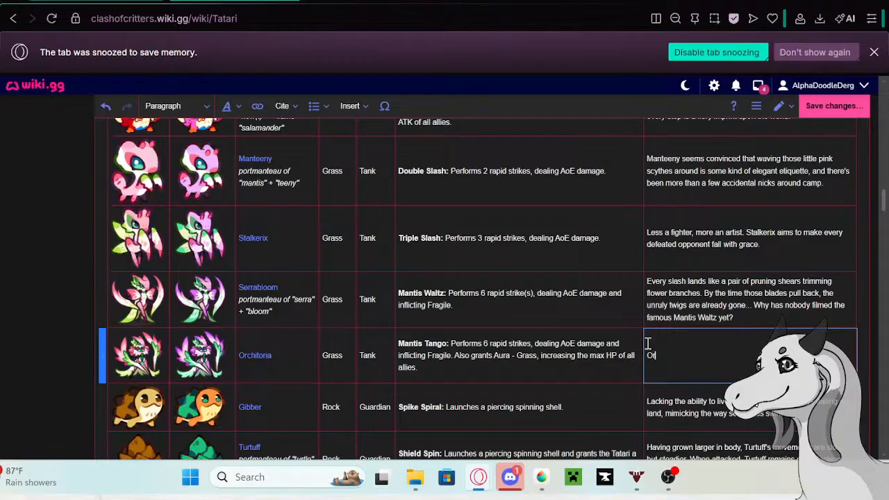
pyautogui.write('Orchitopria never waits. On ')
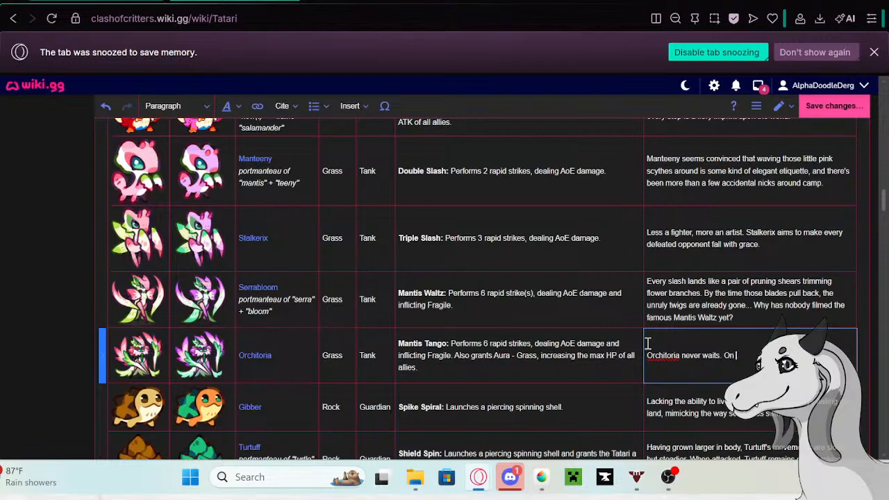
pyautogui.write('the ba')
pyautogui.write('le worth pl')
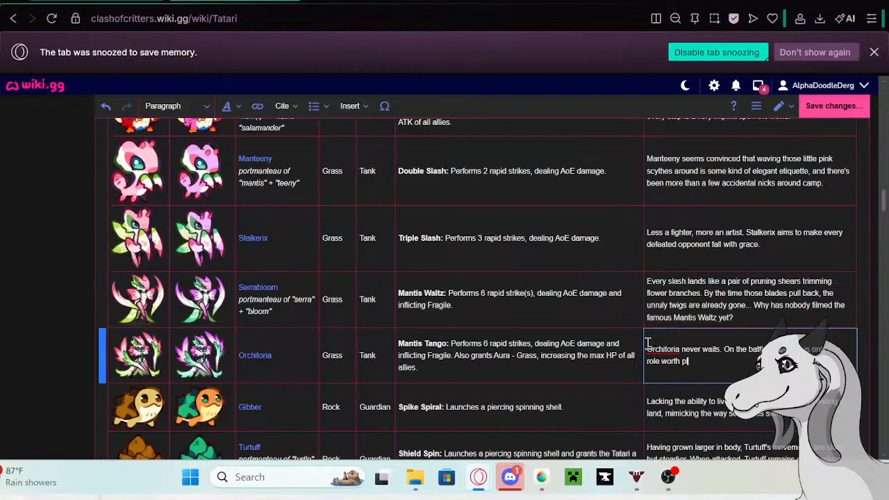
pyautogui.write('ayinmg')
pyautogui.write('I')
# - Finish Orchitoria's bio with ": the proud queen who strikes first. Anyone bold enough to covet the crown gets dealt with."
pyautogui.press('BackSpace')
pyautogui.write('the proud que')
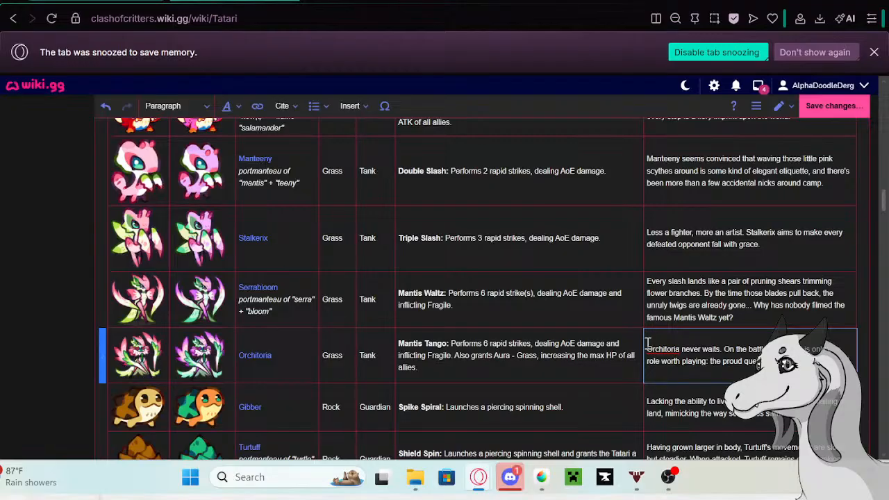
pyautogui.write('bold enou')
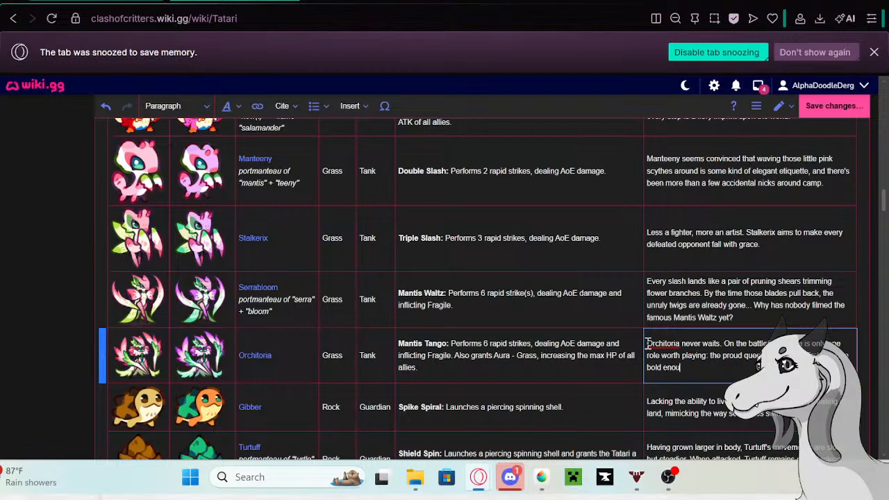
pyautogui.write('gh to covet the crown')
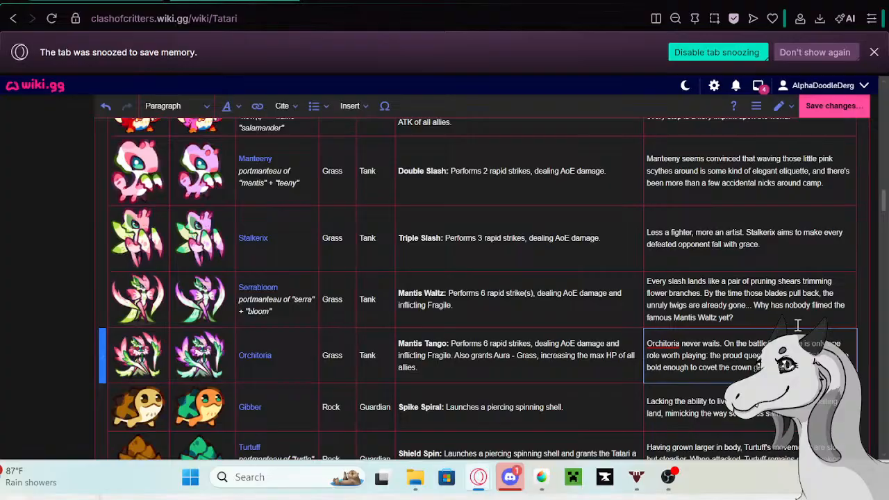
pyautogui.scroll(10, 580, 319)
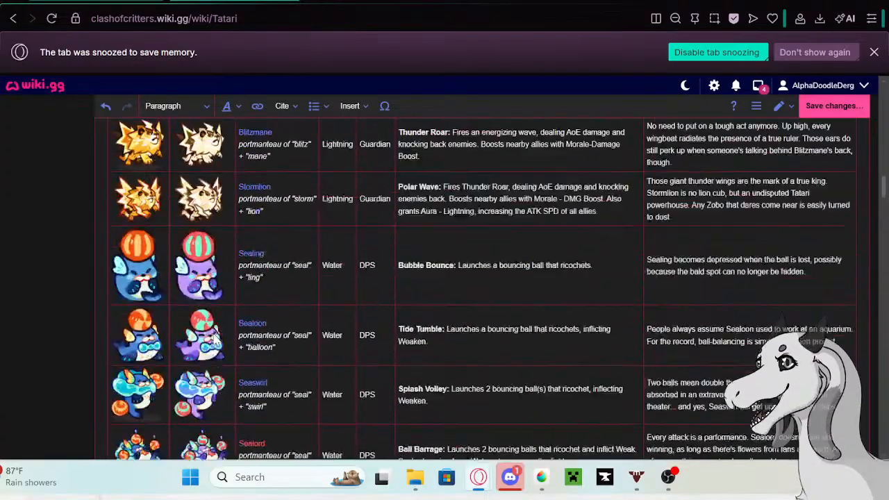
pyautogui.scroll(1, 215, 337)
pyautogui.scroll(4, 216, 338)
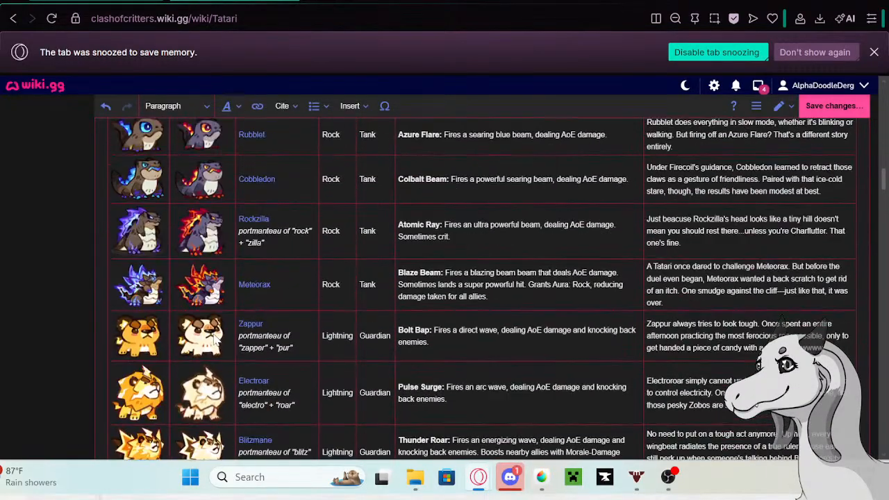
pyautogui.scroll(3, 216, 338)
pyautogui.scroll(-8, 214, 339)
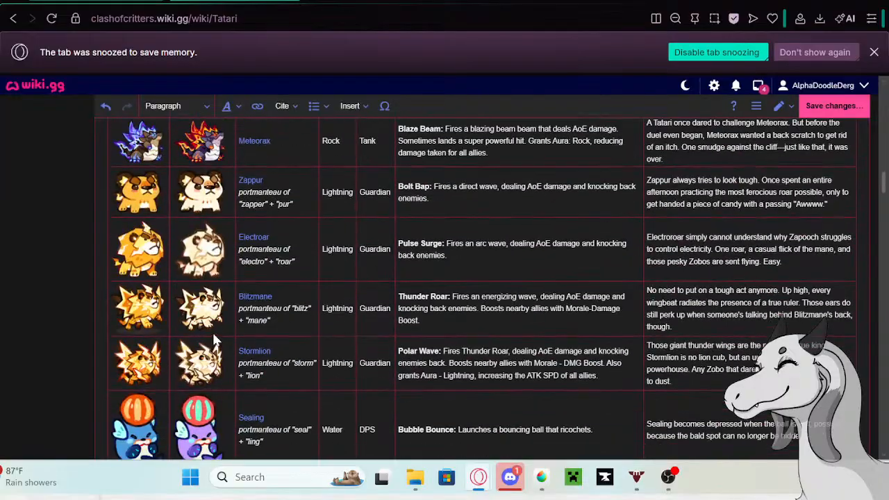
pyautogui.scroll(-4, 195, 321)
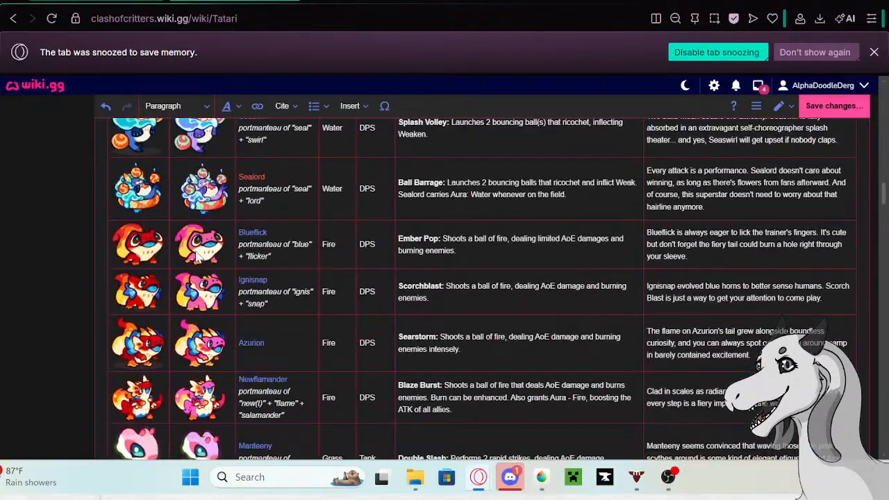
# - Copy Gibber's bio from the Tatari table and open the Gibber page in a new tab
pyautogui.scroll(-5, 200, 257)
pyautogui.click(722, 272)
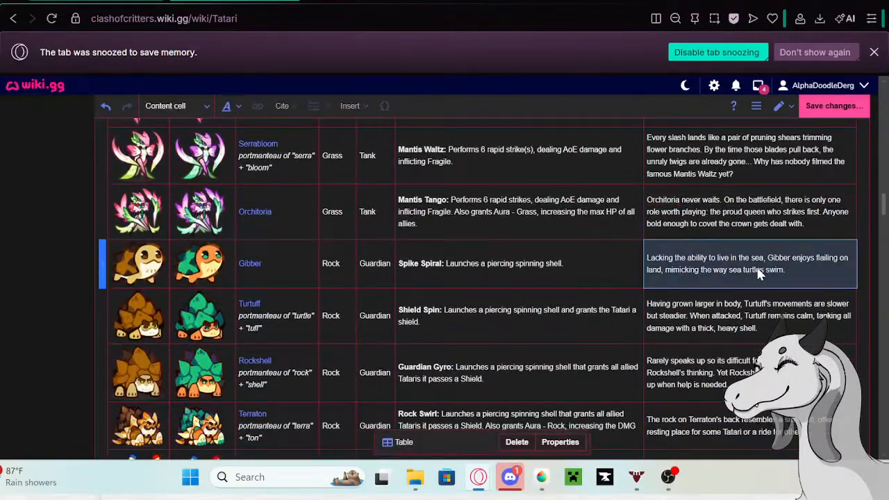
pyautogui.click(795, 271)
pyautogui.moveTo(795, 271); pyautogui.dragTo(253, 270)
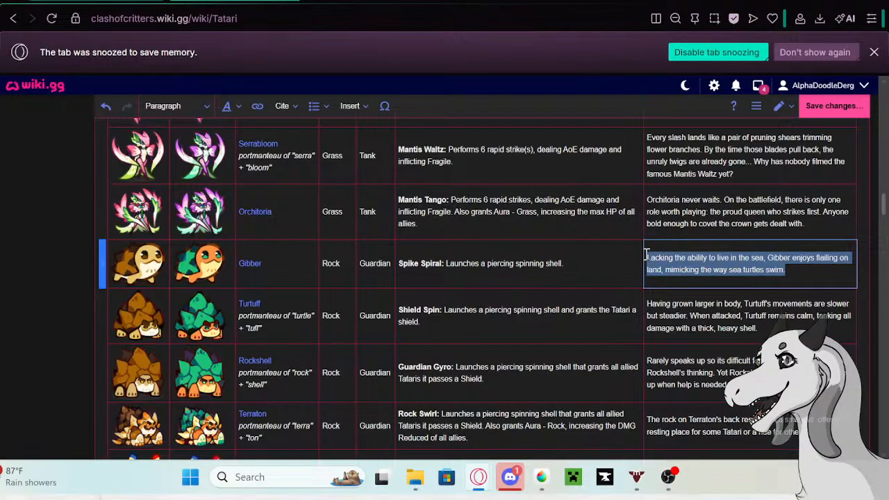
pyautogui.click(254, 271)
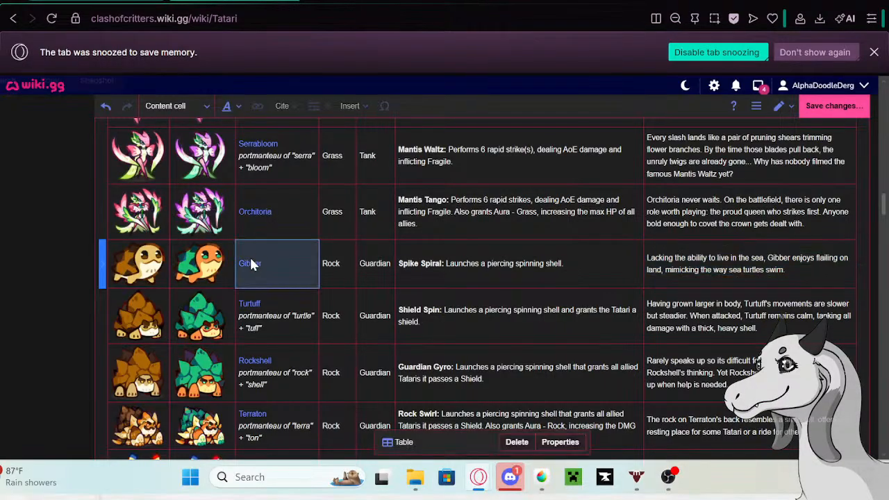
pyautogui.click(254, 271)
pyautogui.rightClick(161, 303)
pyautogui.click(219, 87)
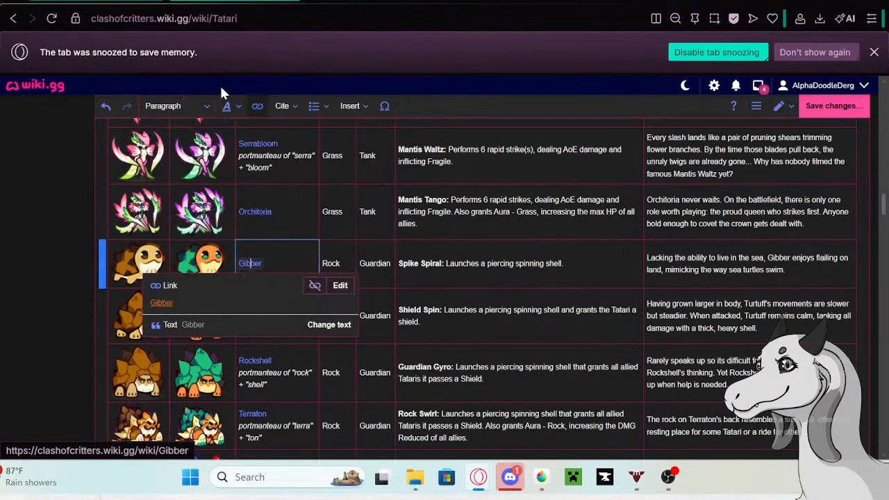
pyautogui.click(340, 1)
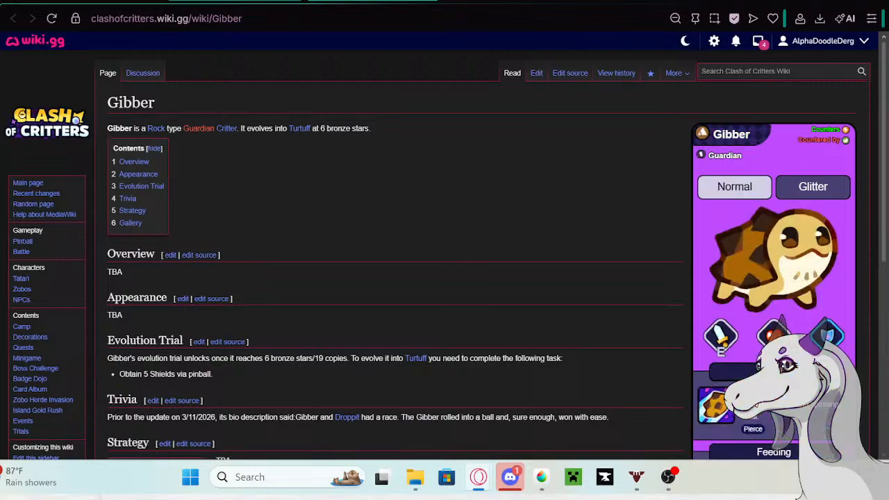
# - Open the Gibber page for editing and paste the copied old bio as a new paragraph under the Trivia entry
pyautogui.click(536, 73)
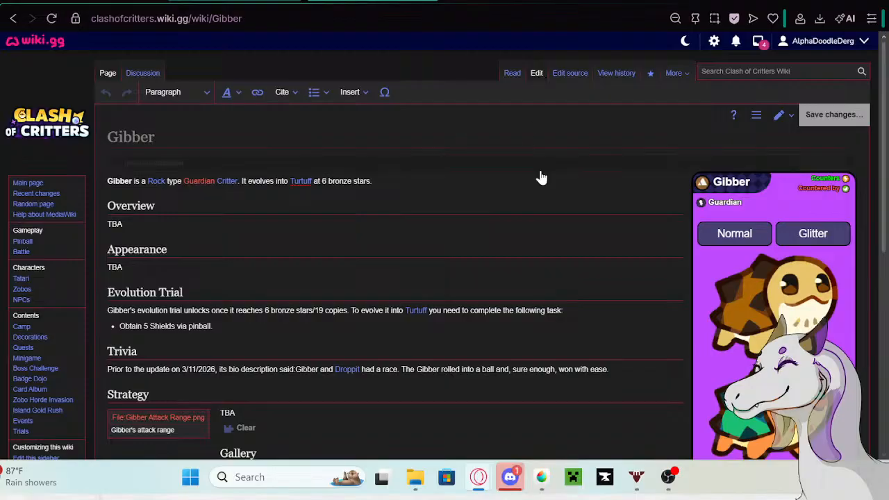
pyautogui.scroll(-3, 479, 177)
pyautogui.click(621, 218)
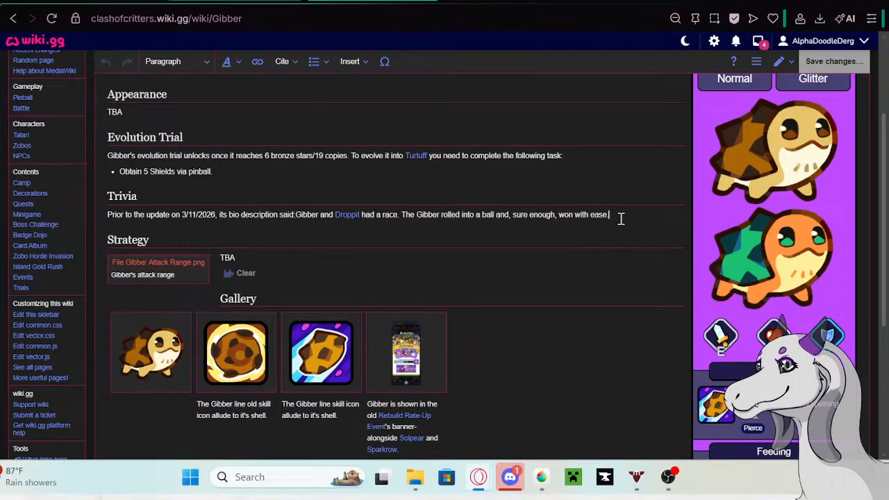
pyautogui.press('Return')
pyautogui.write('Lacking this ability to live in the sea, Gibber enjoys floating on land, mimicking the way sea turtles swim.')
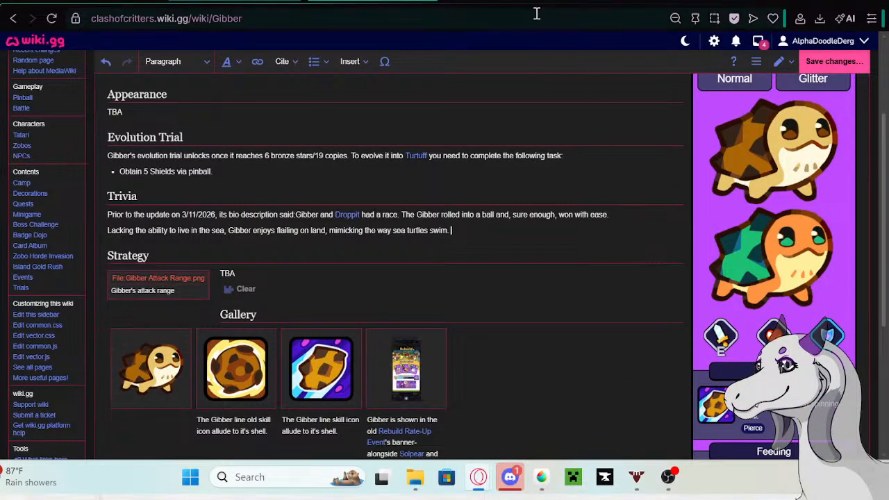
# - Copy the phrase "Prior to the update on 5/13/26 its bio description said:" from the Google search tab and insert it before Gibber's pasted bio
pyautogui.click(536, 4)
pyautogui.rightClick(260, 111)
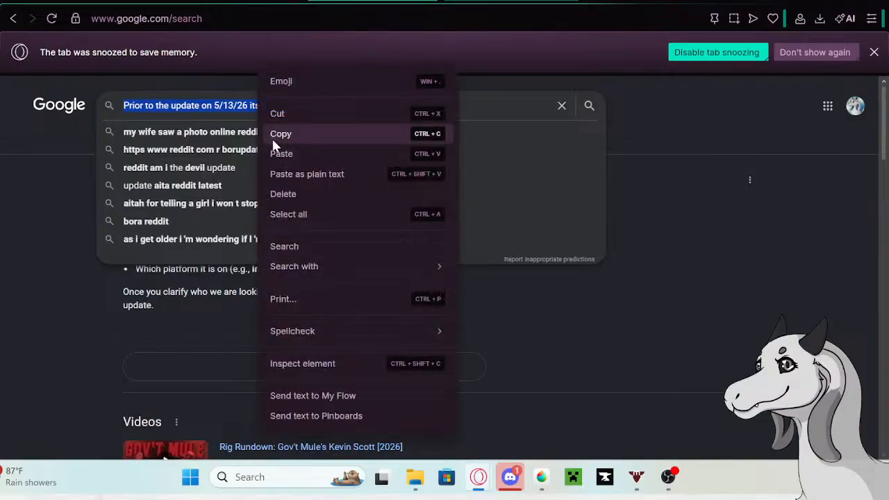
pyautogui.click(275, 140)
pyautogui.click(239, 4)
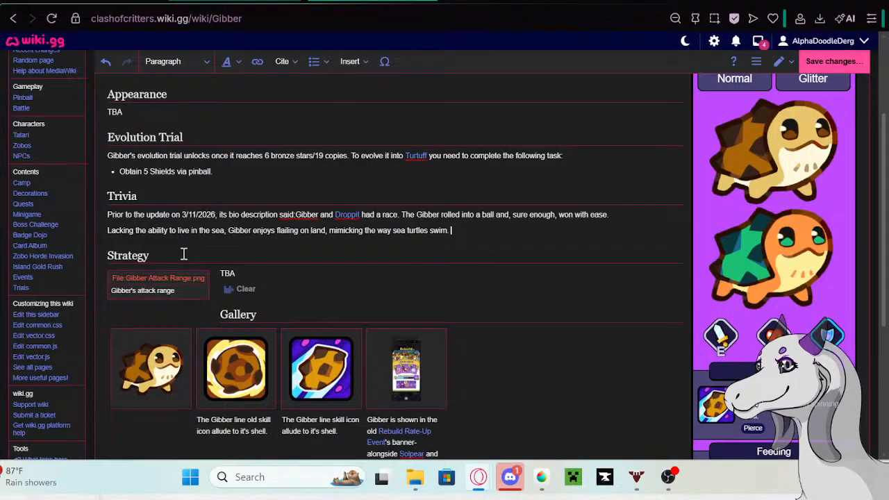
pyautogui.click(105, 229)
pyautogui.write('Prior to the update on 5/13/26 its bio description said:')
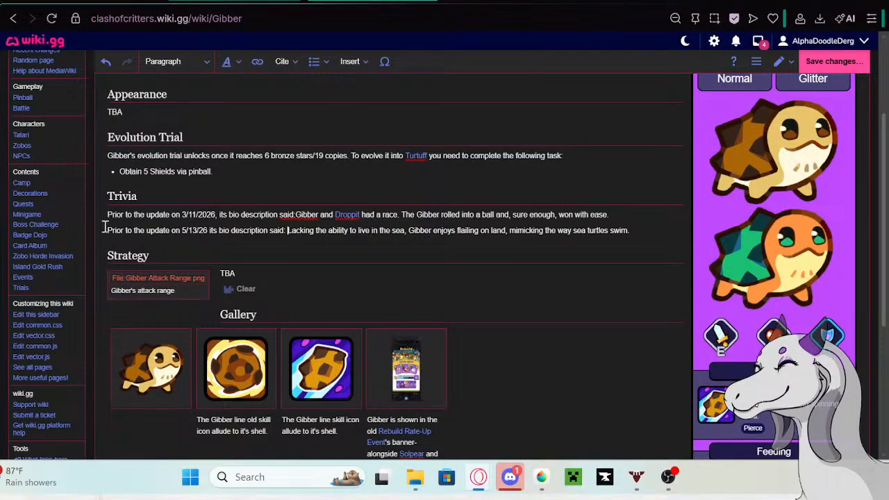
# - Turn the two Trivia paragraphs on the Gibber page into a bulleted list and save the page
pyautogui.moveTo(104, 214); pyautogui.dragTo(647, 224)
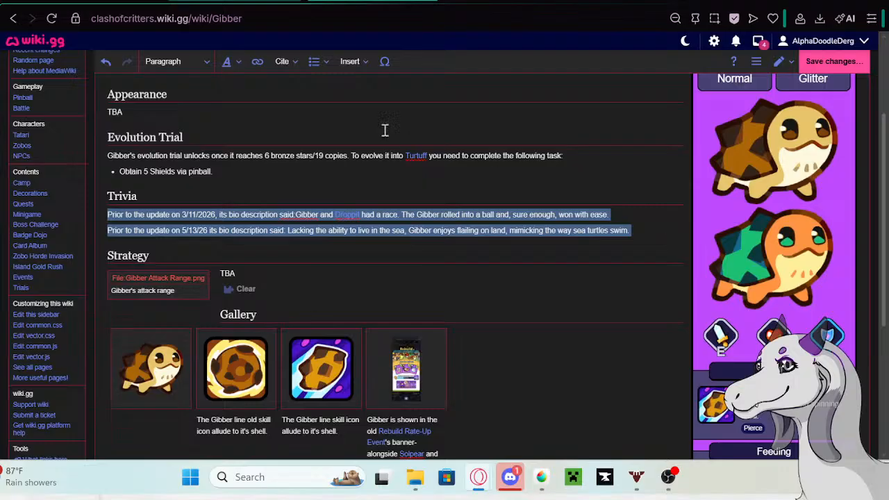
pyautogui.click(314, 61)
pyautogui.click(337, 84)
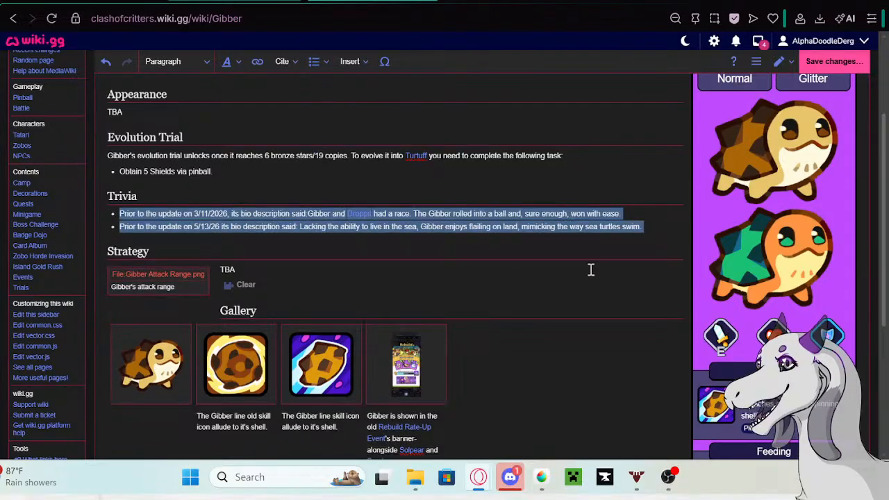
pyautogui.click(677, 214)
pyautogui.click(833, 61)
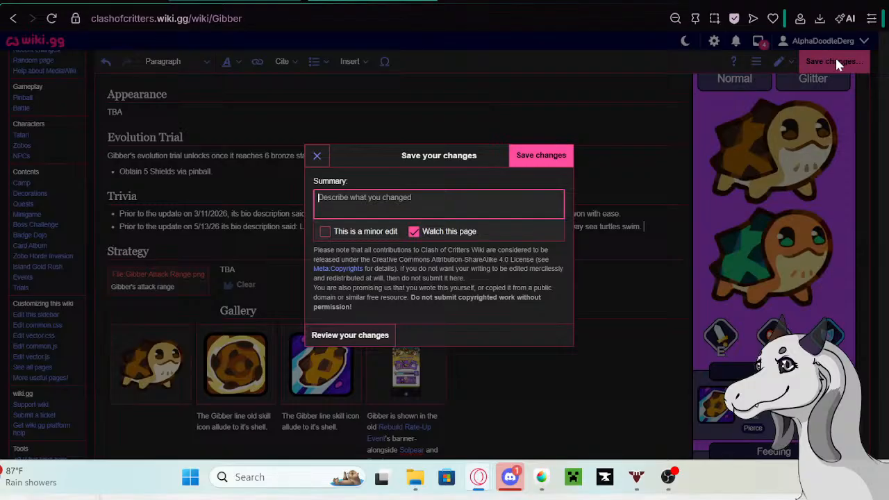
pyautogui.click(545, 158)
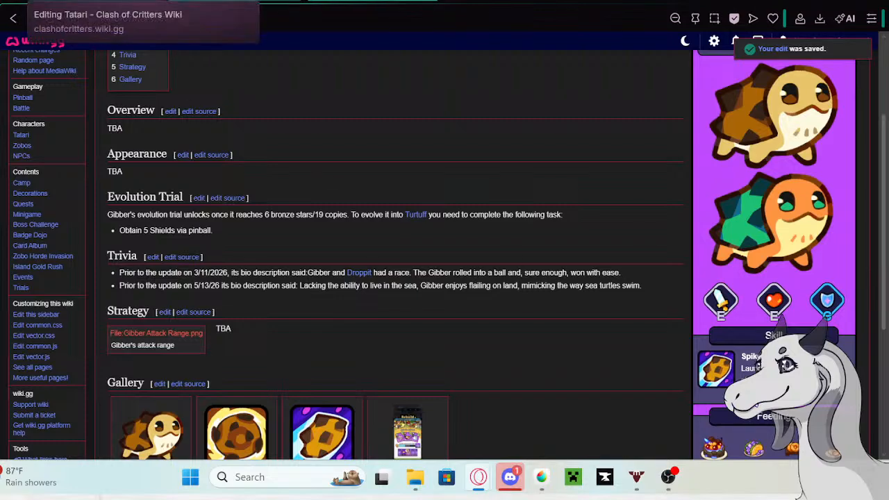
# - Return to the Tatari table being edited and delete the bio text in Gibber's row
pyautogui.click(297, 2)
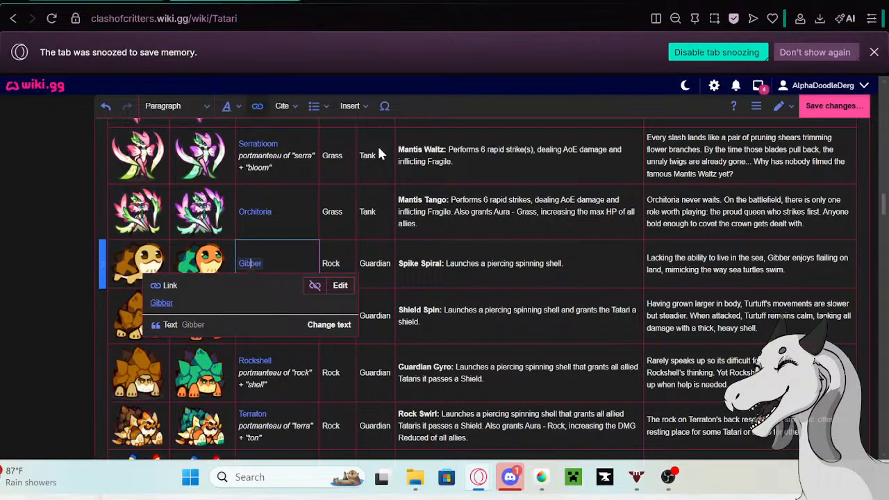
pyautogui.doubleClick(799, 268)
pyautogui.moveTo(798, 269); pyautogui.dragTo(639, 264)
pyautogui.hotkey('ctrl', 'c')
pyautogui.press('BackSpace')
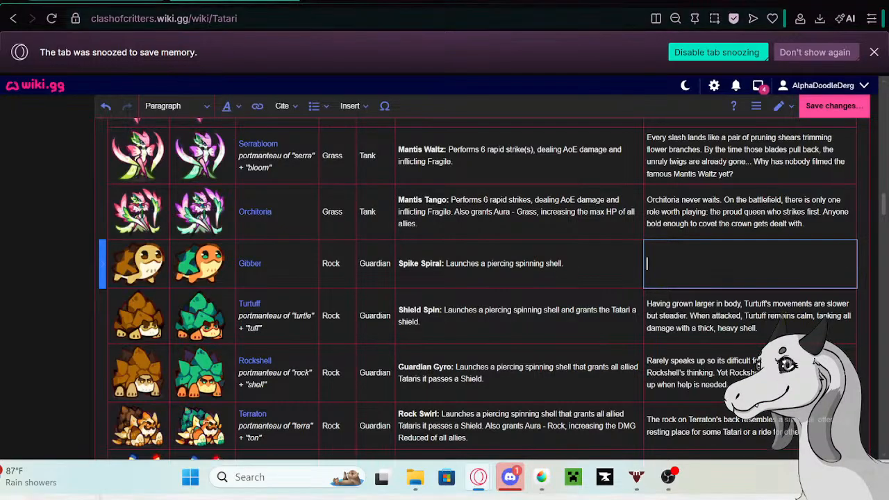
# - Open the Gibber page in a new tab from its table link and check the Trivia entries
pyautogui.click(247, 263)
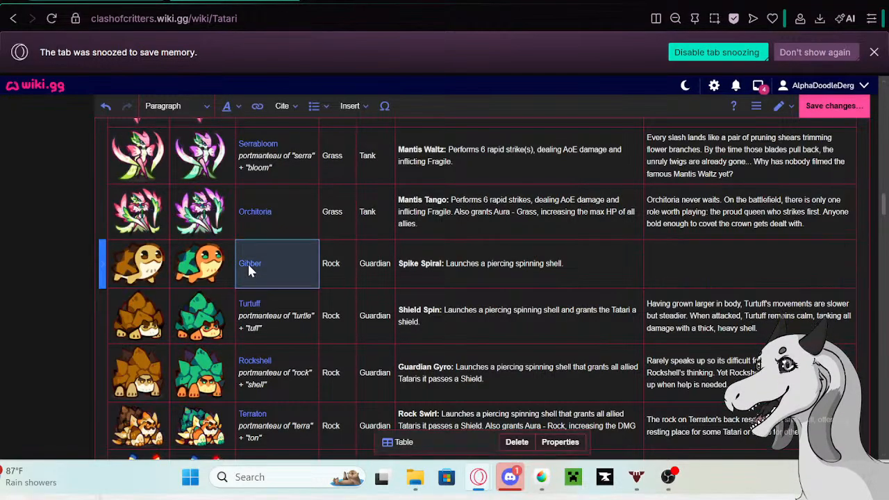
pyautogui.rightClick(154, 302)
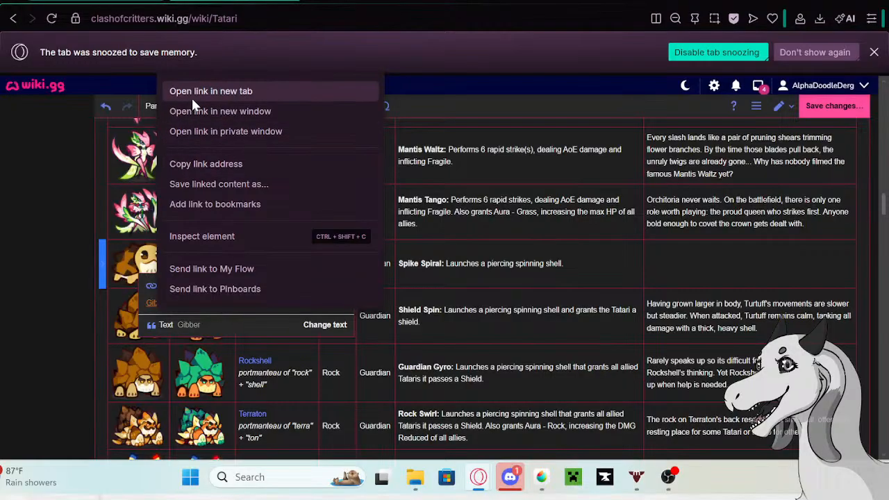
pyautogui.click(191, 98)
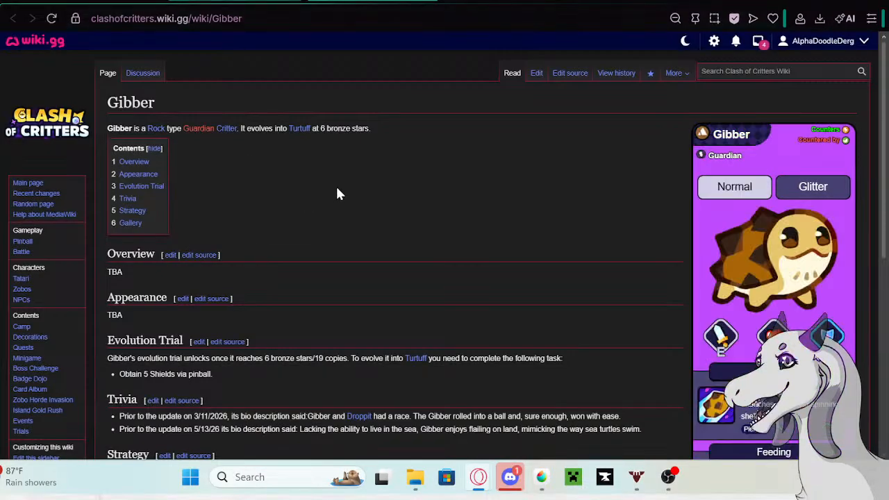
pyautogui.scroll(-2, 335, 184)
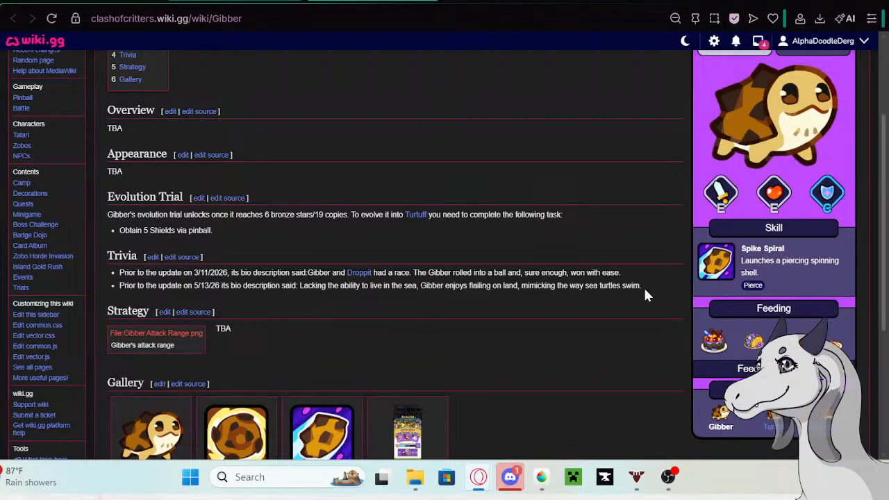
pyautogui.scroll(2, 715, 104)
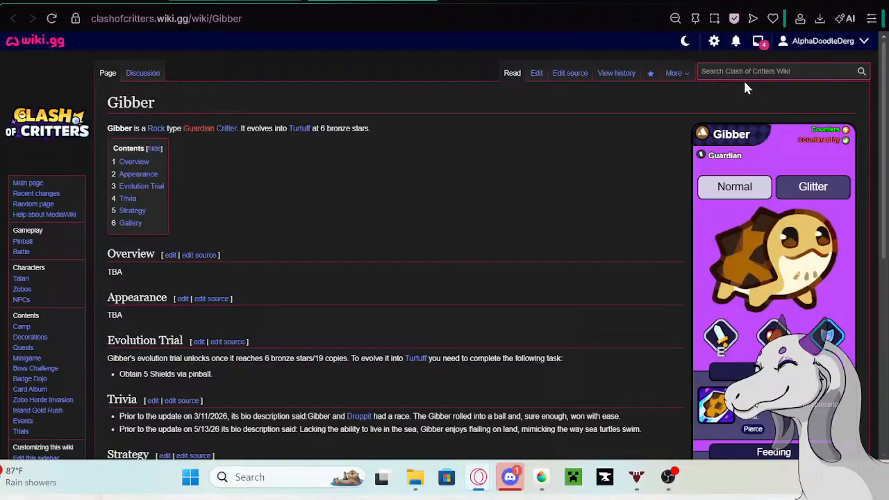
# - Edit the Gibber page to take out the 5/13/26 Trivia bullet, keeping its bio text for pasting, and save the page
pyautogui.click(537, 73)
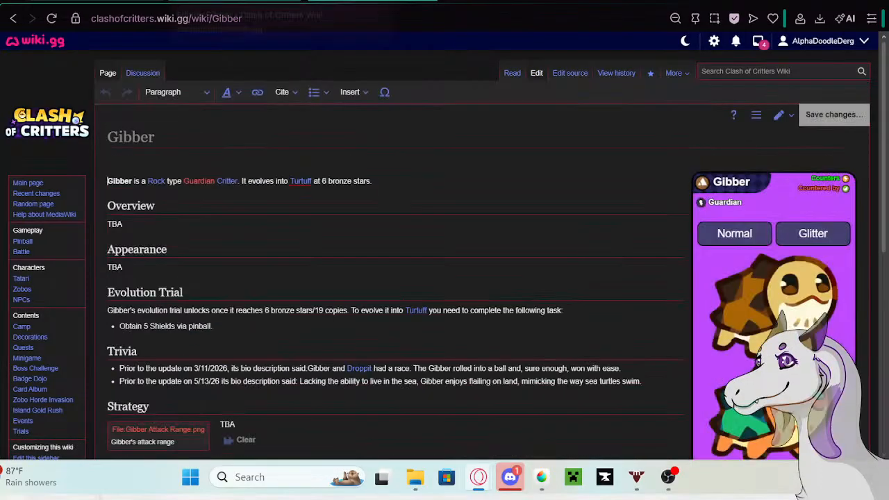
pyautogui.scroll(-6, 490, 256)
pyautogui.scroll(3, 213, 218)
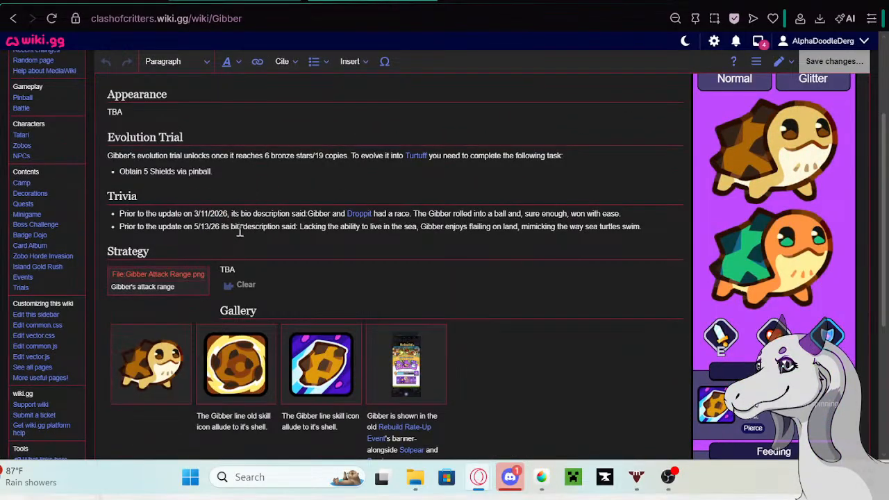
pyautogui.moveTo(299, 229); pyautogui.dragTo(97, 222)
pyautogui.press('BackSpace')
pyautogui.press('BackSpace')
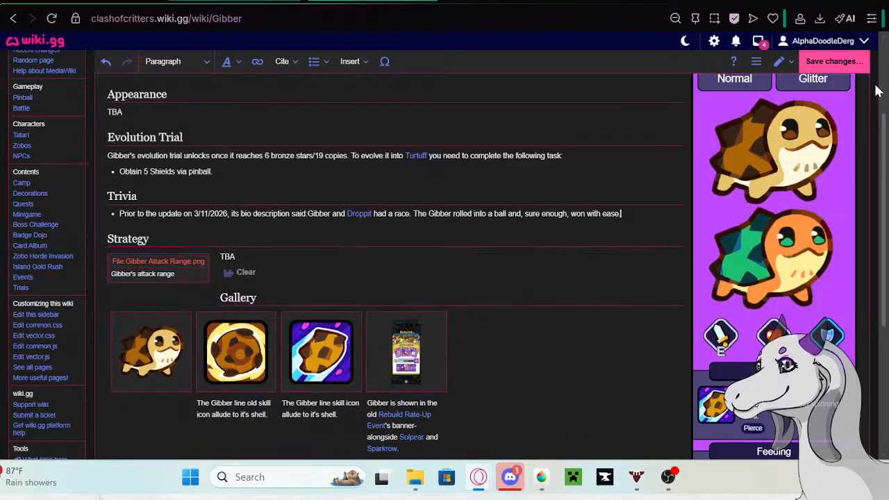
pyautogui.click(833, 61)
pyautogui.click(541, 155)
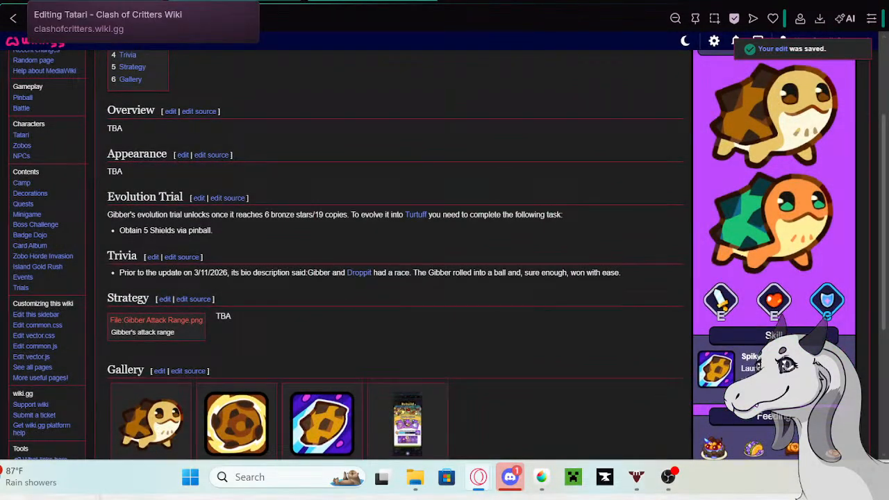
# - Restore Gibber's bio in the Tatari table: "Lacking the ability to live in the sea, Gibber enjoys flailing on land, mimicking the way sea turtles swim."
pyautogui.click(98, 1)
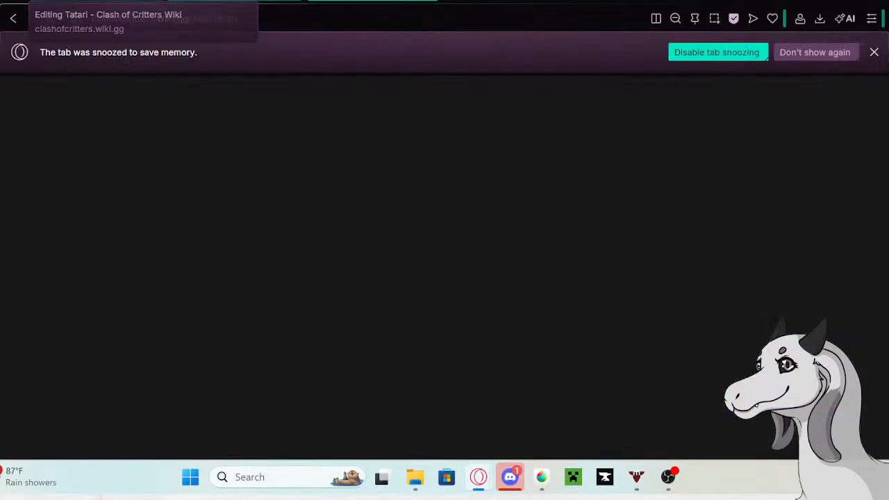
pyautogui.doubleClick(702, 258)
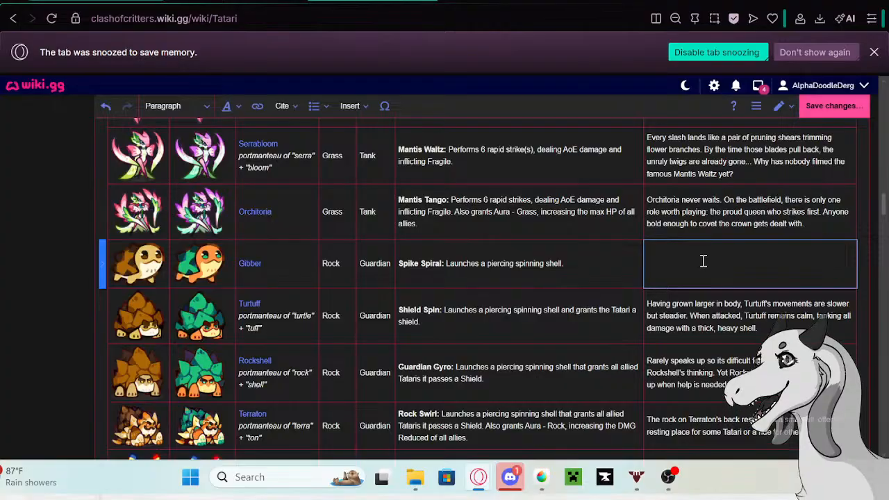
pyautogui.hotkey('ctrl', 'v')
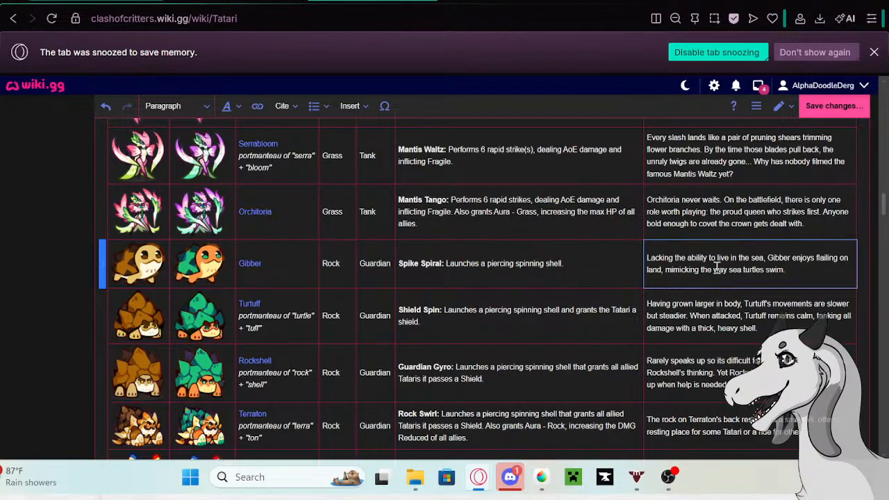
# - Check the bios of Turtuff, Rockshell and Terraton in the Tatari table
pyautogui.click(750, 330)
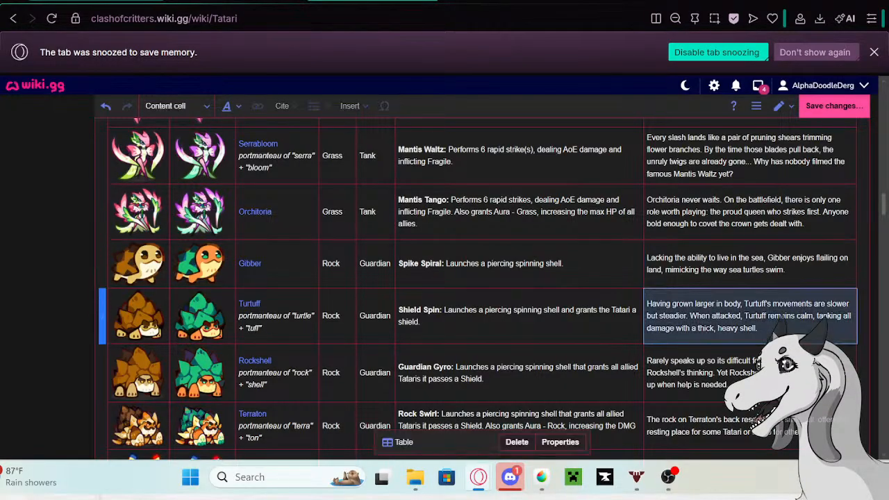
pyautogui.click(750, 373)
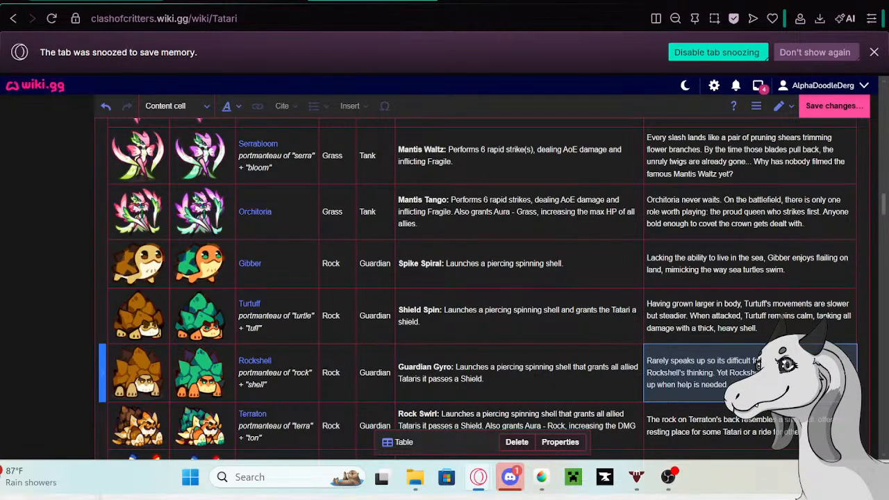
pyautogui.click(750, 426)
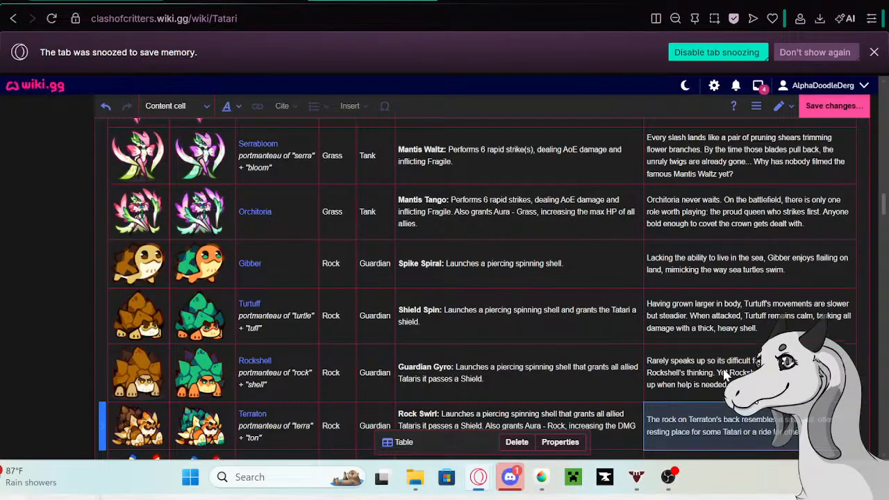
# - Copy Turtuff's bio from the Tatari table and open the Turtuff page in a new tab
pyautogui.doubleClick(687, 321)
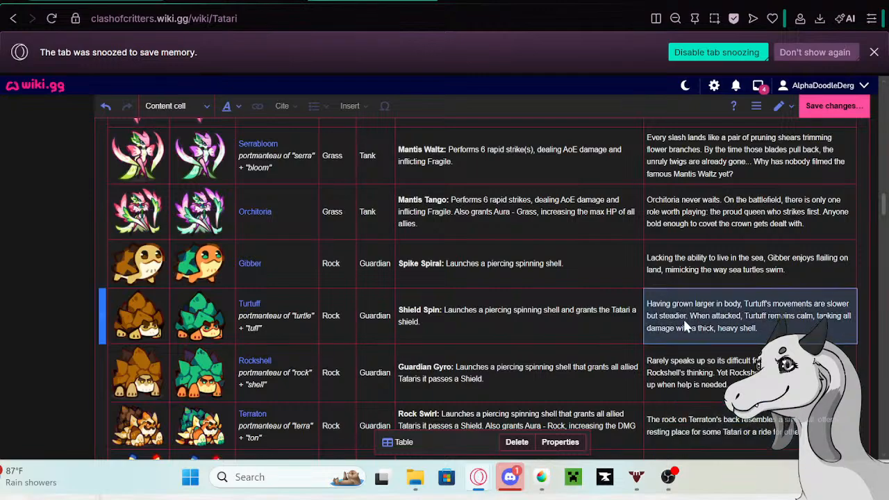
pyautogui.moveTo(773, 332); pyautogui.dragTo(638, 307)
pyautogui.hotkey('ctrl', 'c')
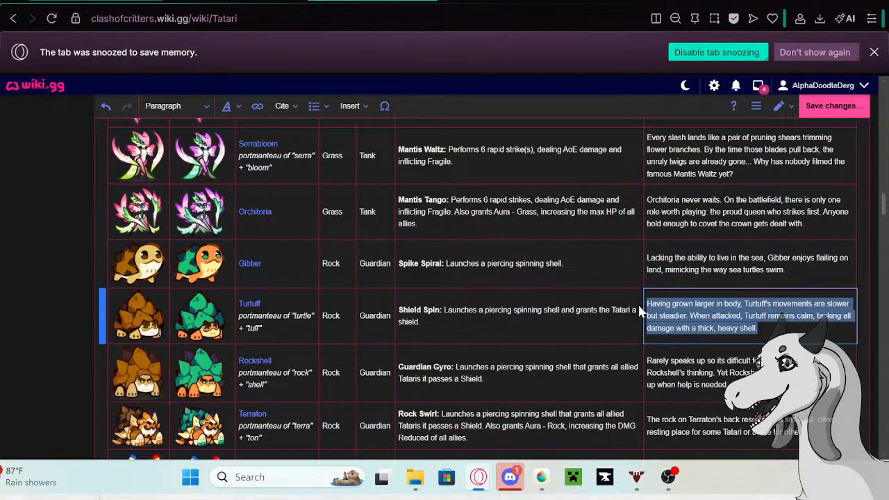
pyautogui.click(254, 304)
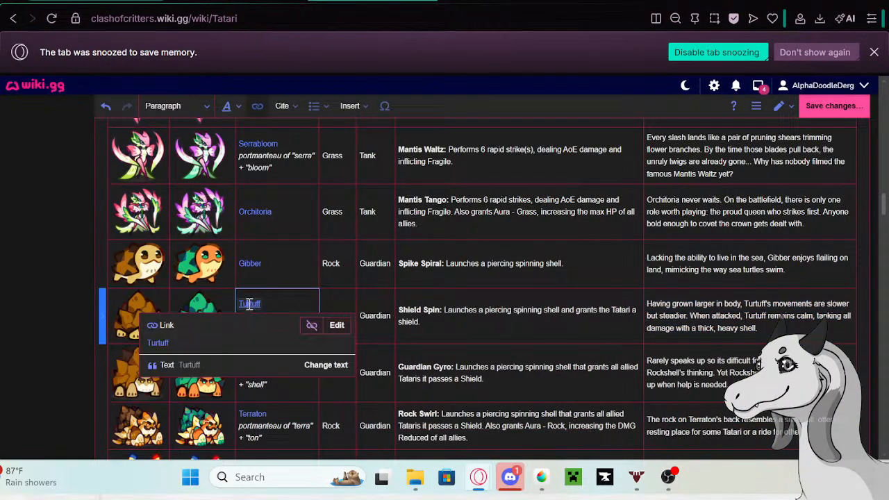
pyautogui.rightClick(157, 342)
pyautogui.click(184, 129)
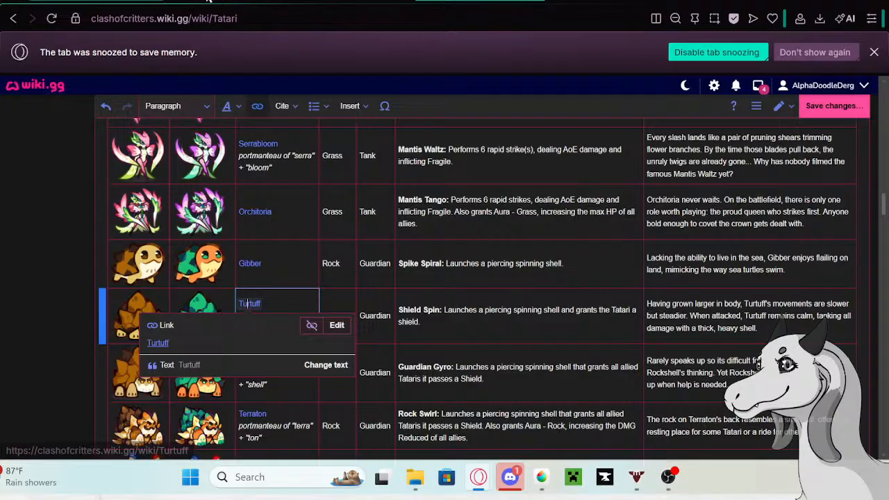
pyautogui.click(291, 0)
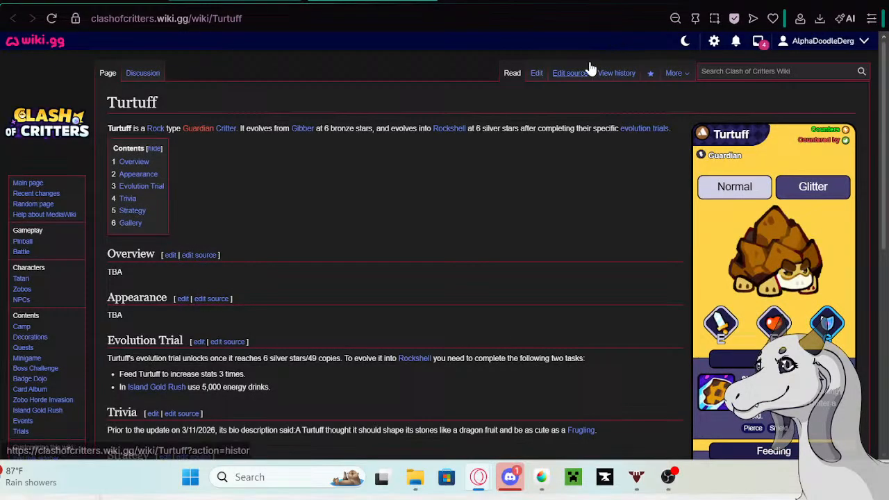
# - Edit the Turtuff page and paste the copied bio as a new line under the 3/11/2026 entry in Trivia
pyautogui.click(536, 73)
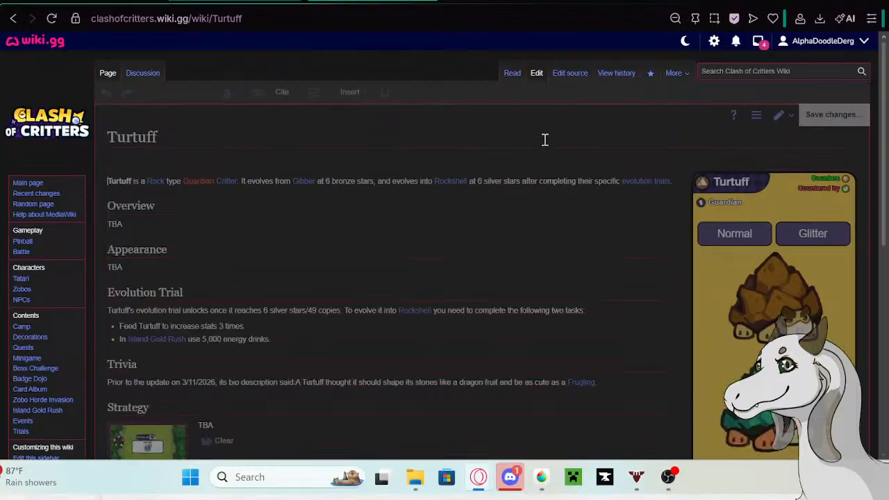
pyautogui.scroll(-1, 592, 273)
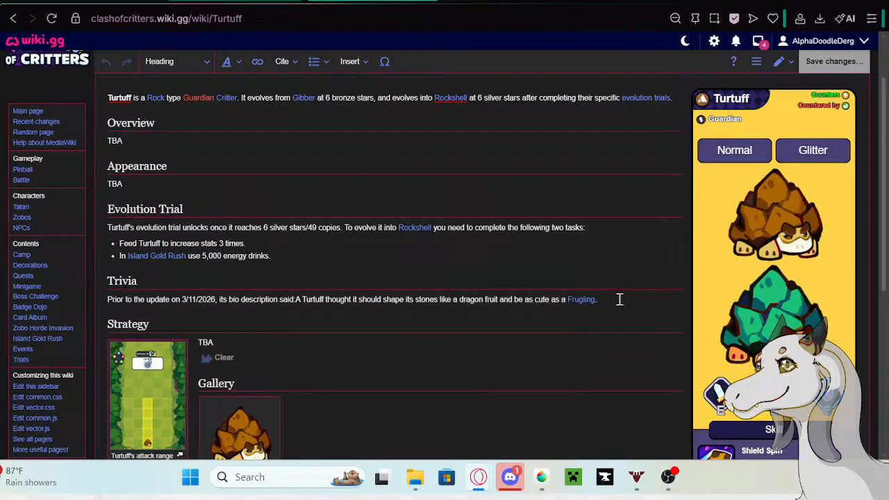
pyautogui.click(619, 299)
pyautogui.press('Return')
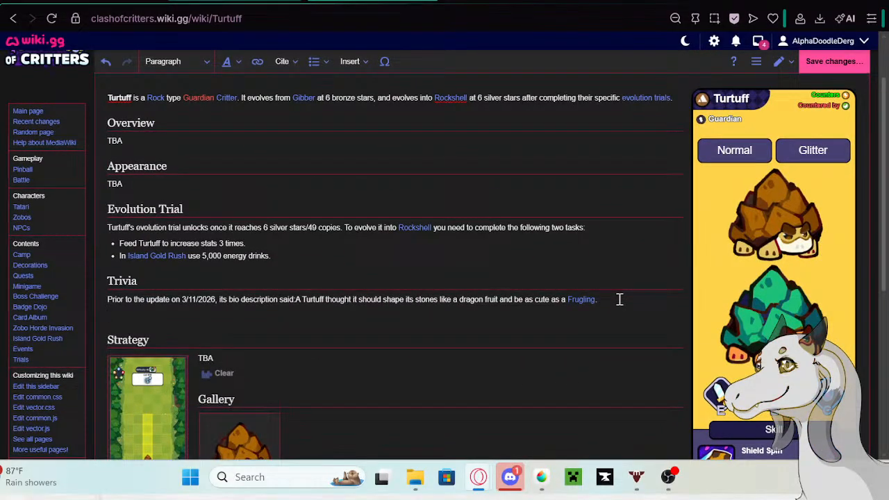
pyautogui.hotkey('ctrl', 'v')
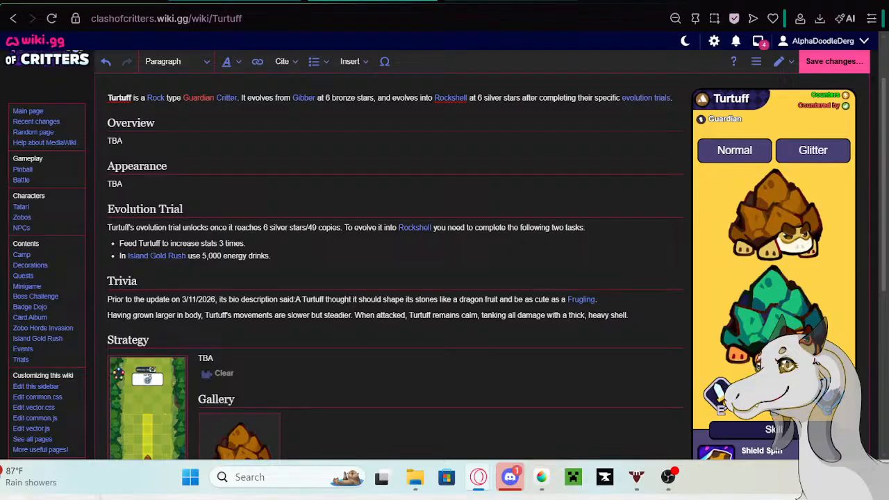
# - Copy "Prior to the update on 5/13/26 its bio description said:" from the Google search and paste it before Turtuff's pasted bio
pyautogui.click(489, 1)
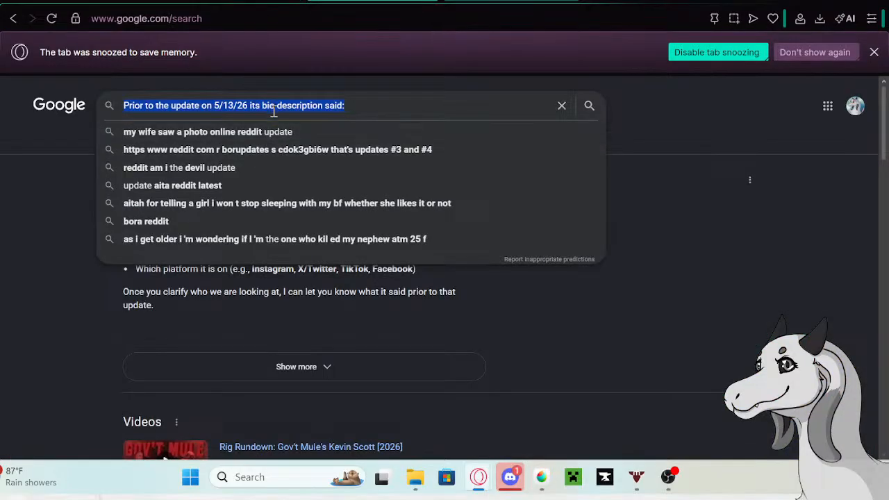
pyautogui.rightClick(271, 106)
pyautogui.click(295, 134)
pyautogui.click(199, 1)
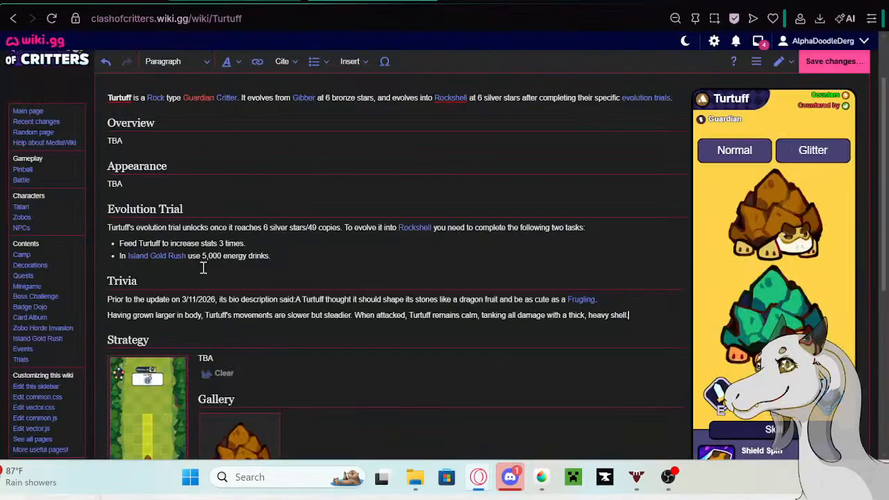
pyautogui.hotkey('ctrl', 'v')
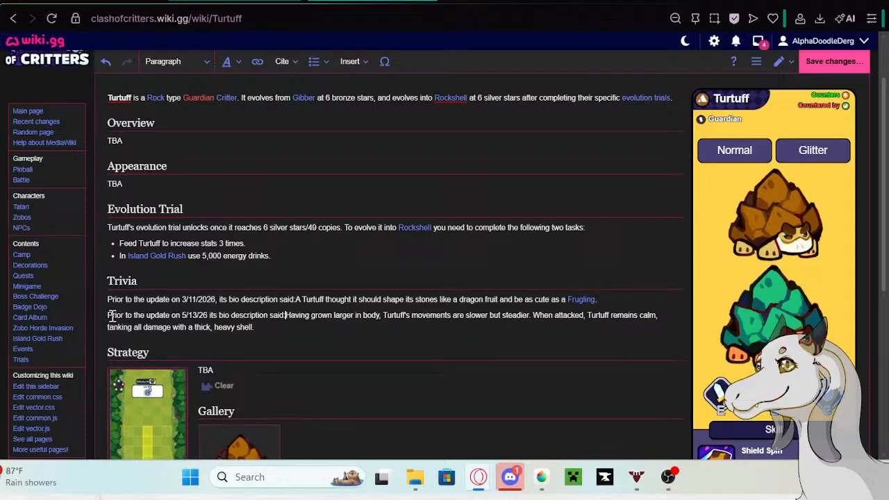
# - Format the 3/11/2026 and 5/13/26 Trivia entries on the Turtuff page as a bullet list
pyautogui.moveTo(108, 299)
pyautogui.mouseDown()
pyautogui.moveTo(266, 336)
pyautogui.moveTo(106, 298)
pyautogui.mouseUp()
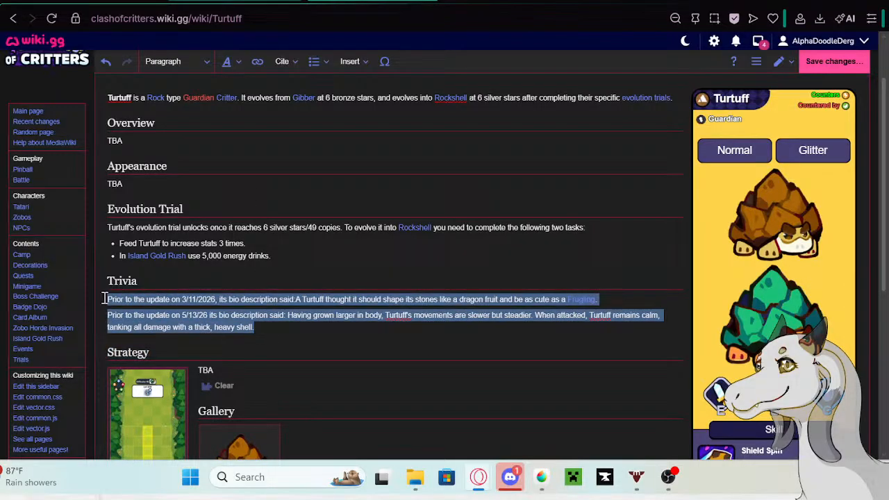
pyautogui.click(314, 61)
pyautogui.click(321, 91)
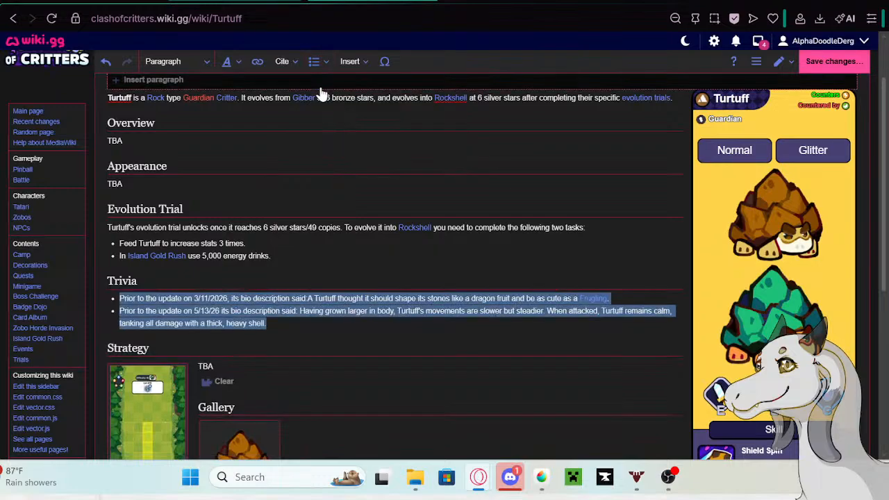
# - Replace Turtuff's bio in the Tatari table with "Rarely speaks up and has a habit of fading into the background"
pyautogui.click(371, 2)
pyautogui.click(731, 319)
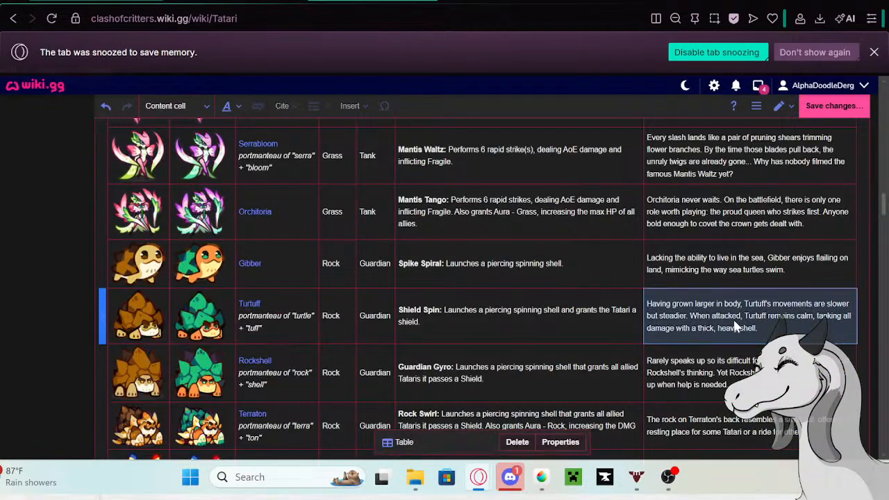
pyautogui.press('BackSpace')
pyautogui.doubleClick(741, 317)
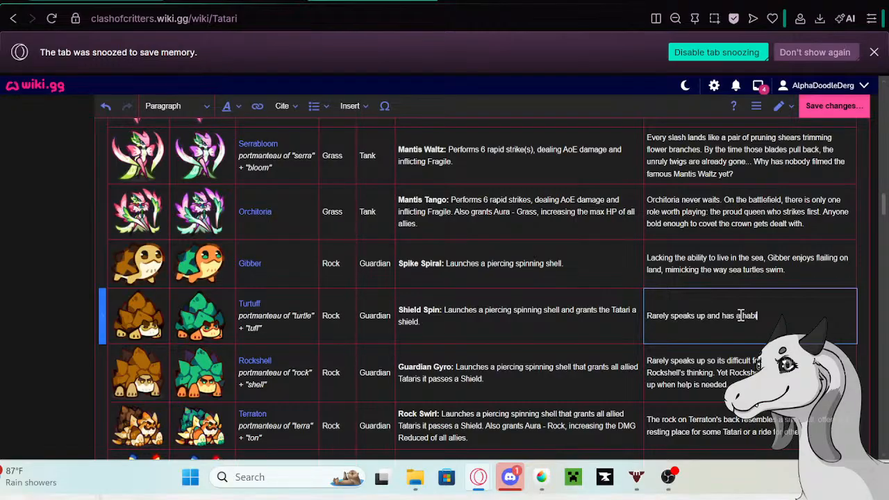
pyautogui.write('of fading into the background')
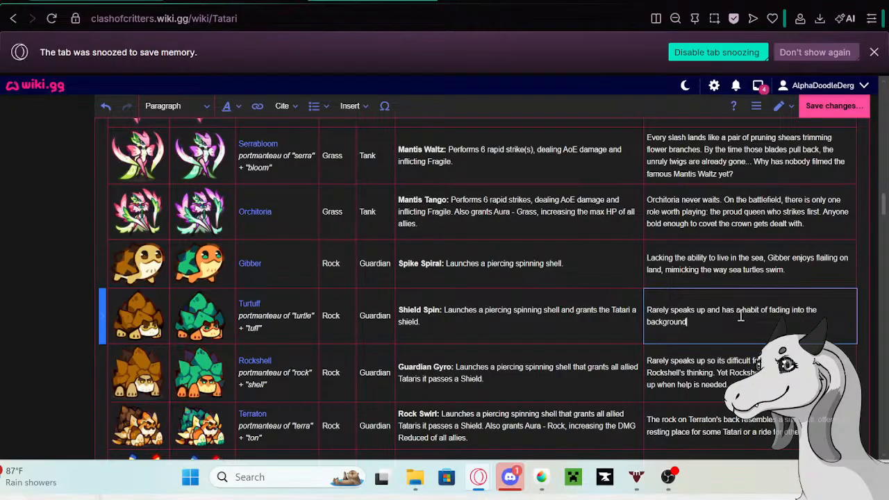
pyautogui.write('. But')
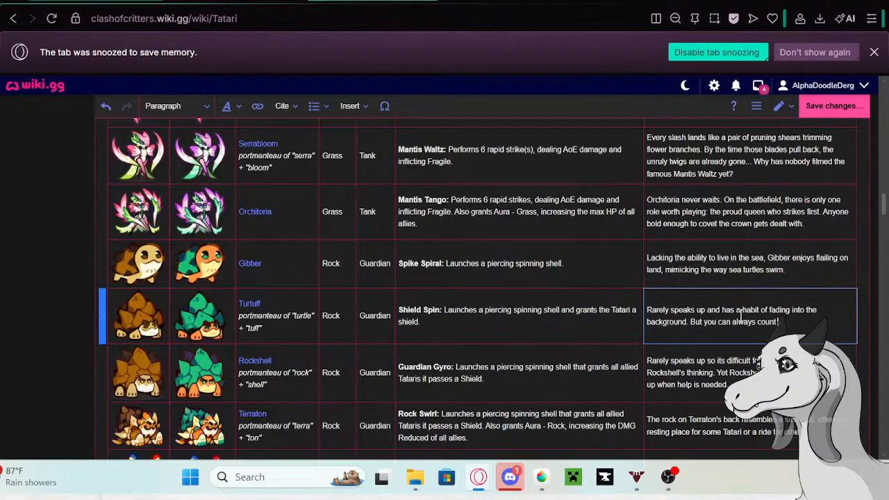
# - Complete Turtuff's table bio with a second sentence: "But you can always count on Turtuff to step up when help is needed."
pyautogui.write('you can always count on Turtuff to step up when help is needed.')
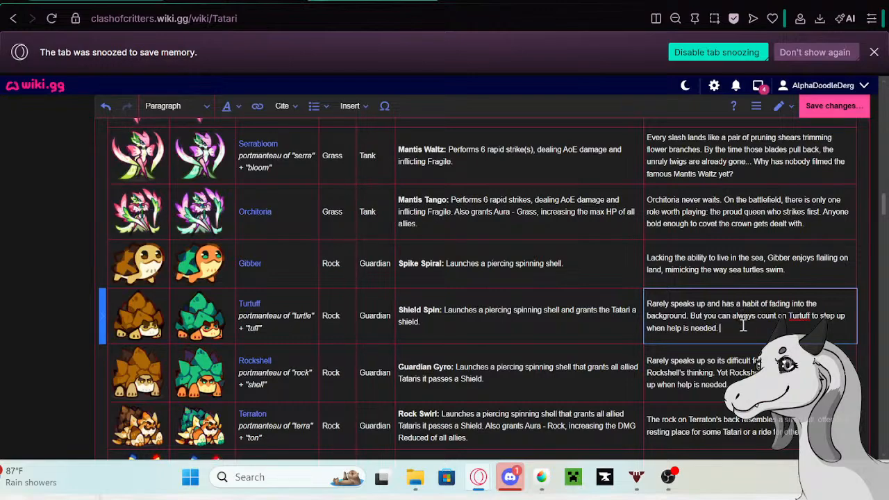
# - Copy Rockshell's bio from the Tatari table and open the Rockshell page in a new tab
pyautogui.doubleClick(731, 385)
pyautogui.moveTo(731, 386); pyautogui.dragTo(650, 360)
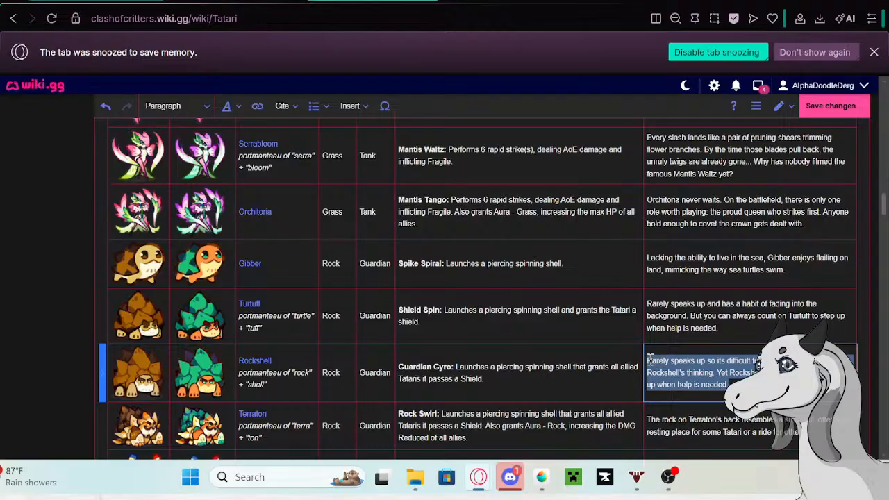
pyautogui.click(267, 366)
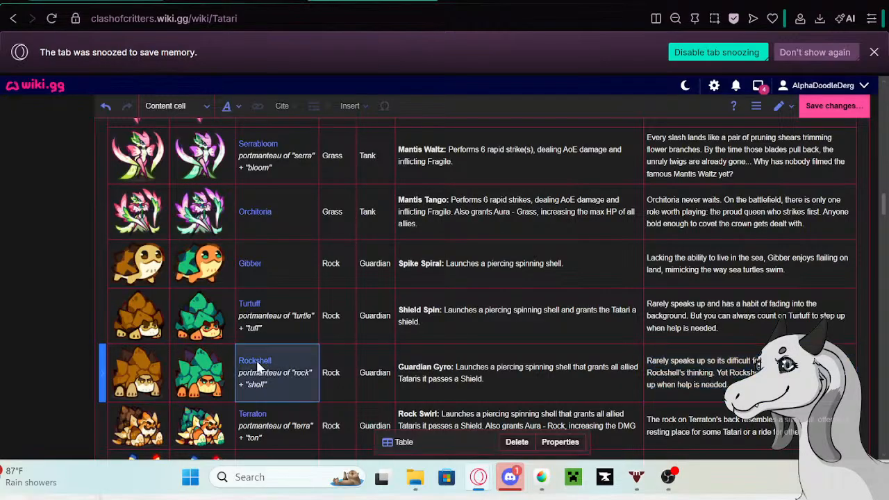
pyautogui.rightClick(173, 400)
pyautogui.click(233, 184)
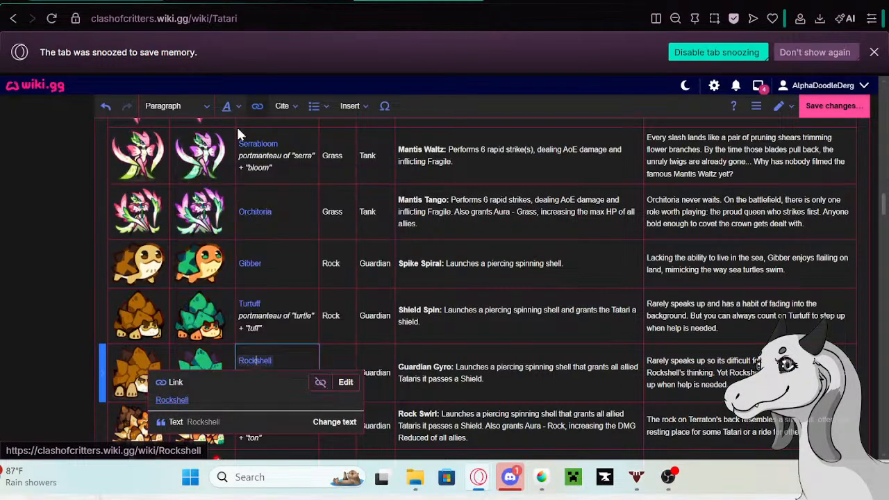
# - Save the Turtuff page edit without a summary and close its tab
pyautogui.click(259, 1)
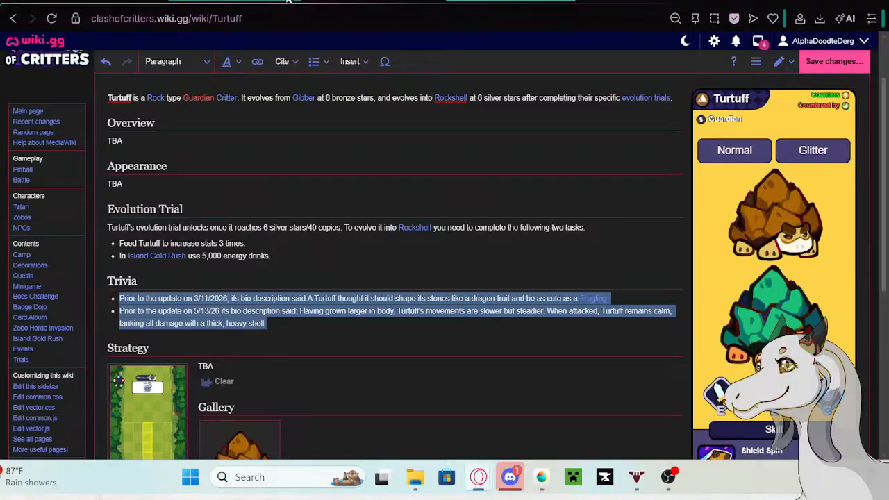
pyautogui.click(287, 2)
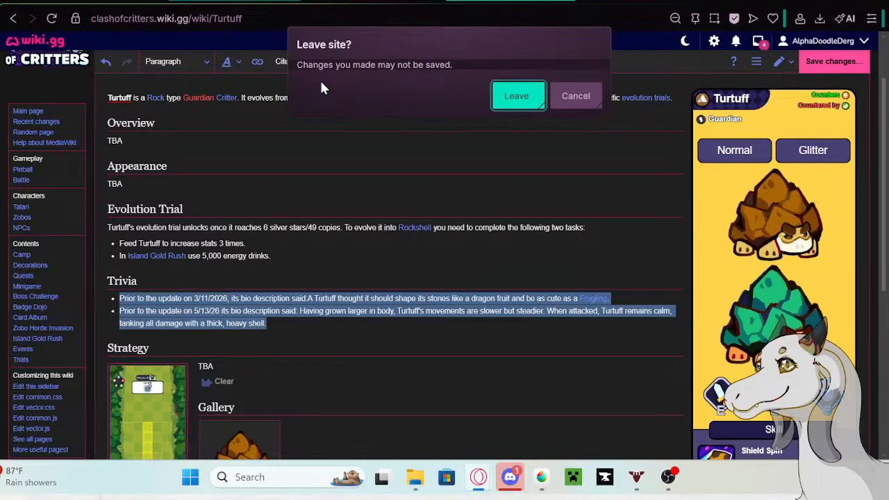
pyautogui.click(589, 104)
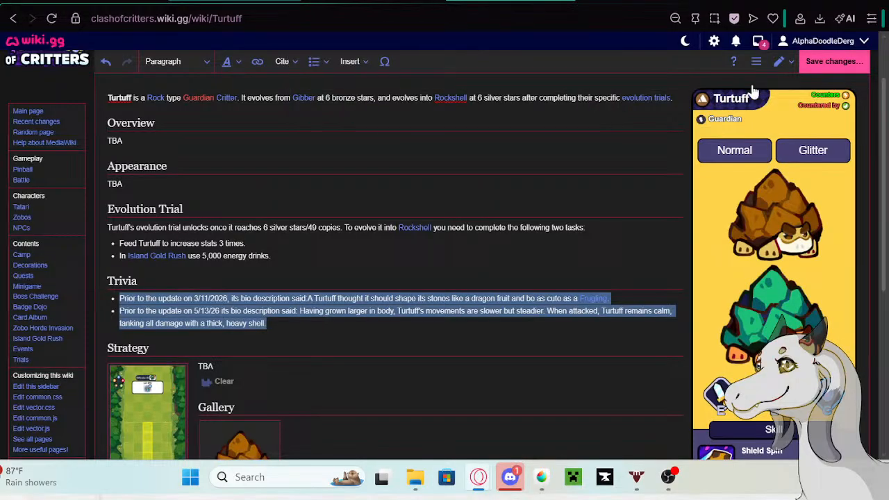
pyautogui.click(833, 61)
pyautogui.click(541, 156)
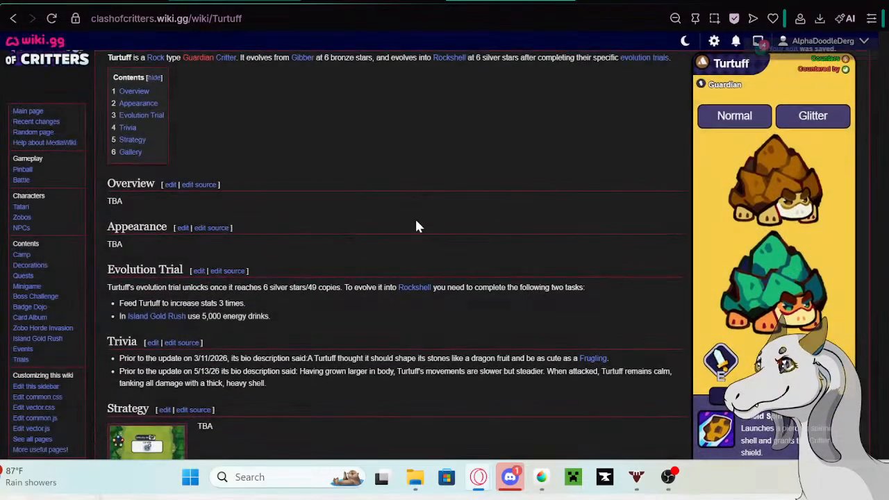
pyautogui.click(299, 3)
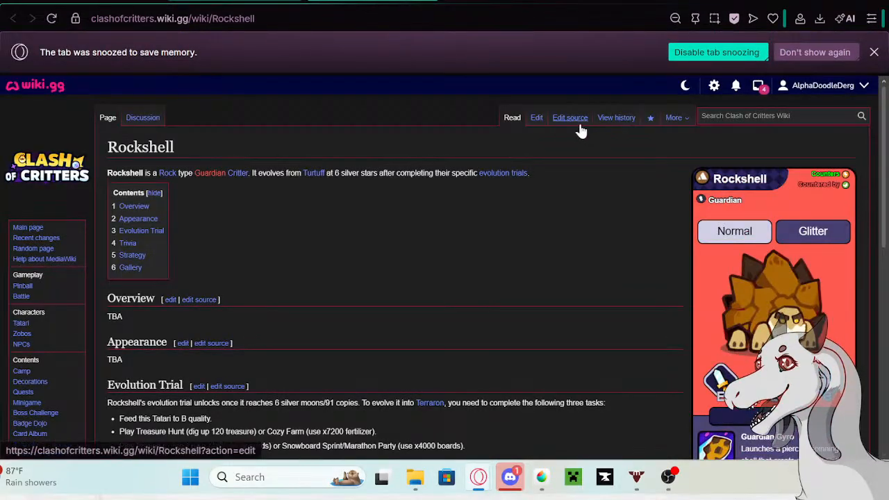
# - Edit the Rockshell page and paste the copied bio as a new line under the 3/11/2026 entry in Trivia
pyautogui.click(538, 120)
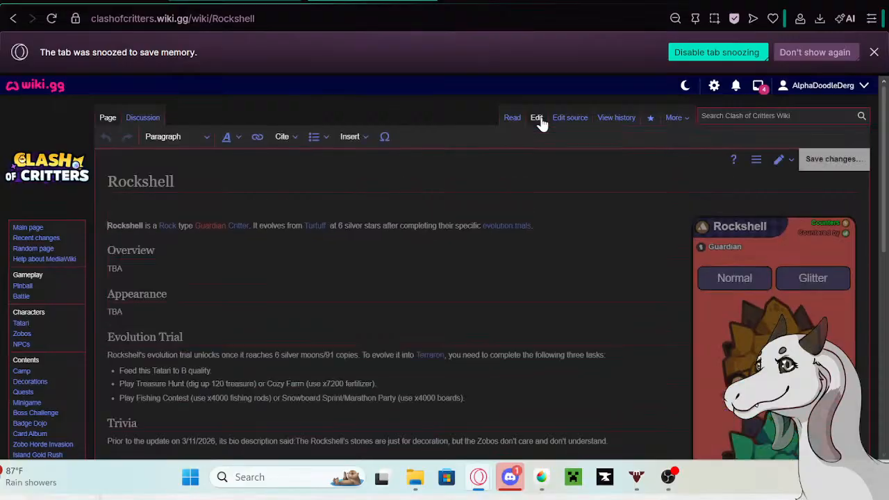
pyautogui.scroll(-3, 334, 258)
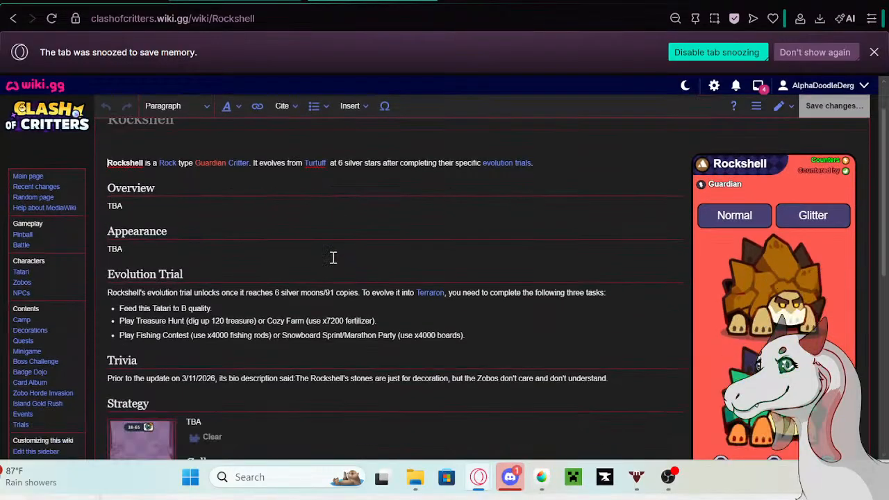
pyautogui.press('Return')
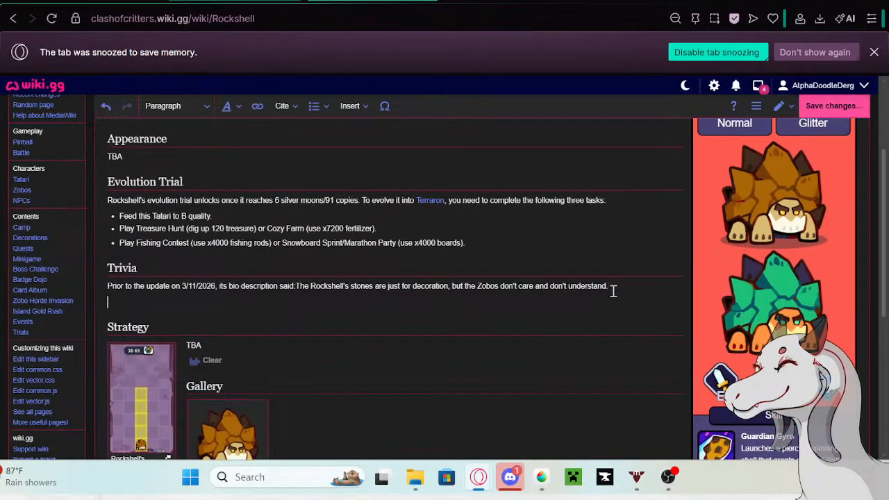
pyautogui.write("Rarely speaks up so its difficult for other Tatari to guess what Rockshell's thinking. Yet Rockshell is always the first to step up when help is needed.")
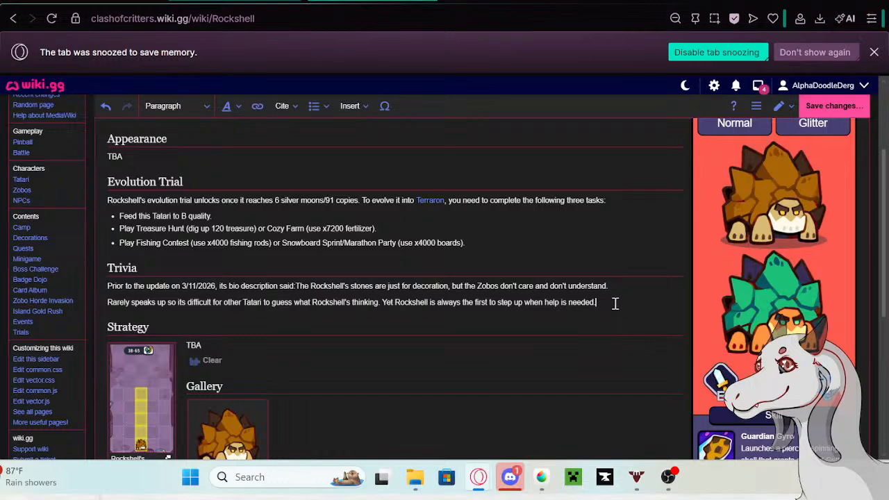
# - Copy "Prior to the update on 5/13/26 its bio description said:" from the Google search and paste it before Rockshell's pasted bio
pyautogui.click(497, 0)
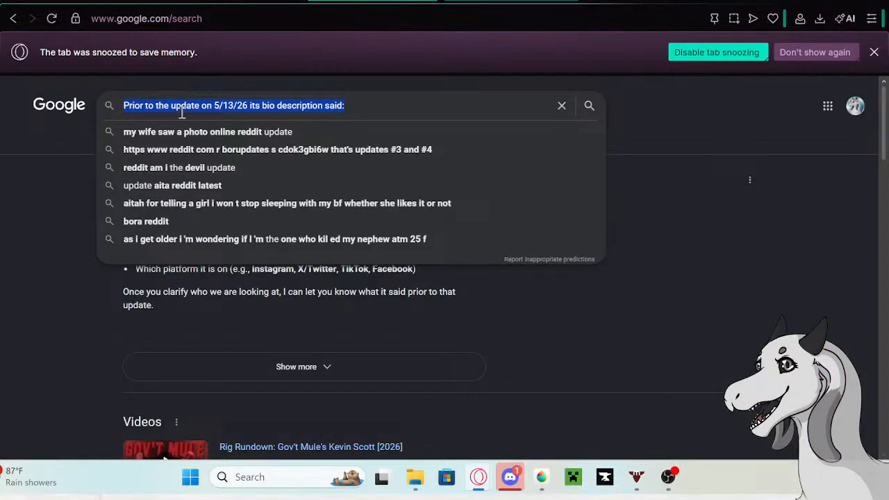
pyautogui.rightClick(178, 106)
pyautogui.click(198, 132)
pyautogui.click(211, 1)
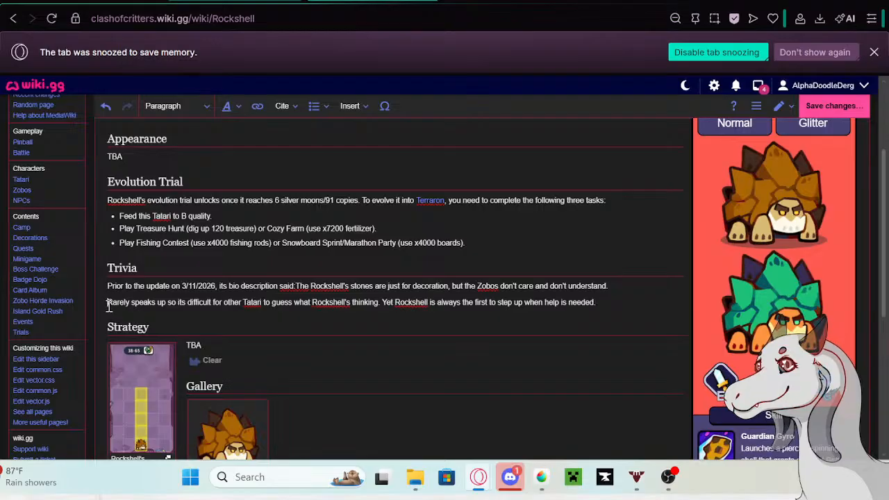
pyautogui.click(109, 306)
pyautogui.hotkey('ctrl', 'v')
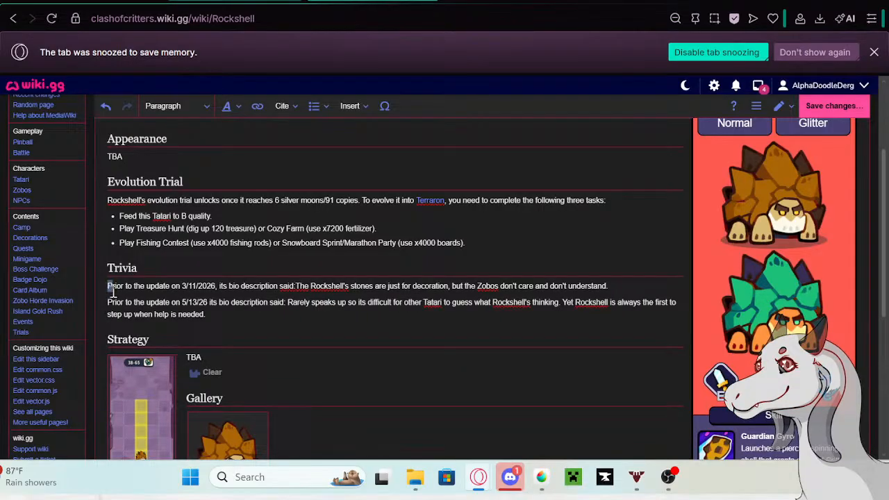
# - Format Rockshell's two Trivia entries as a bullet list and save the page without a summary
pyautogui.moveTo(108, 285); pyautogui.dragTo(215, 319)
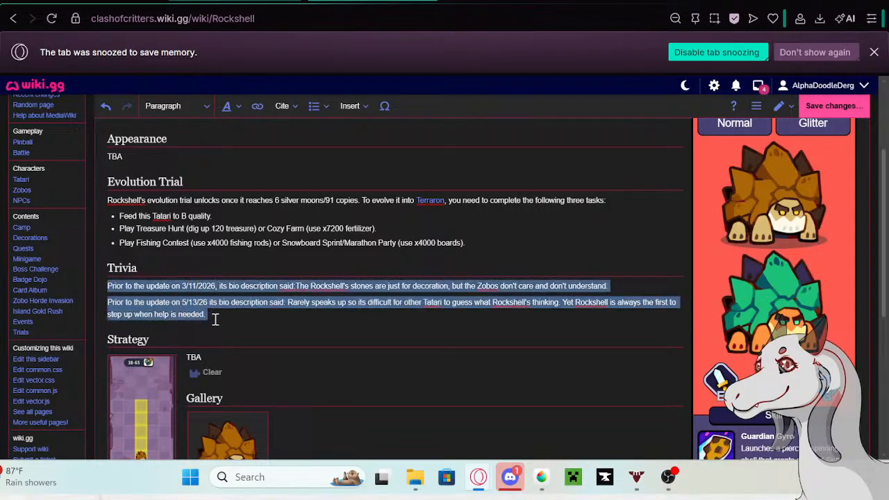
pyautogui.click(314, 107)
pyautogui.click(333, 129)
pyautogui.click(253, 314)
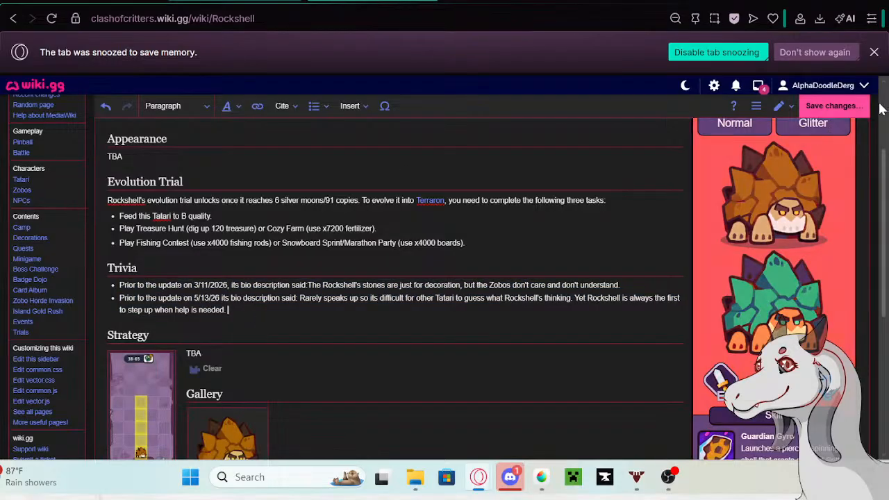
pyautogui.click(831, 106)
pyautogui.click(532, 186)
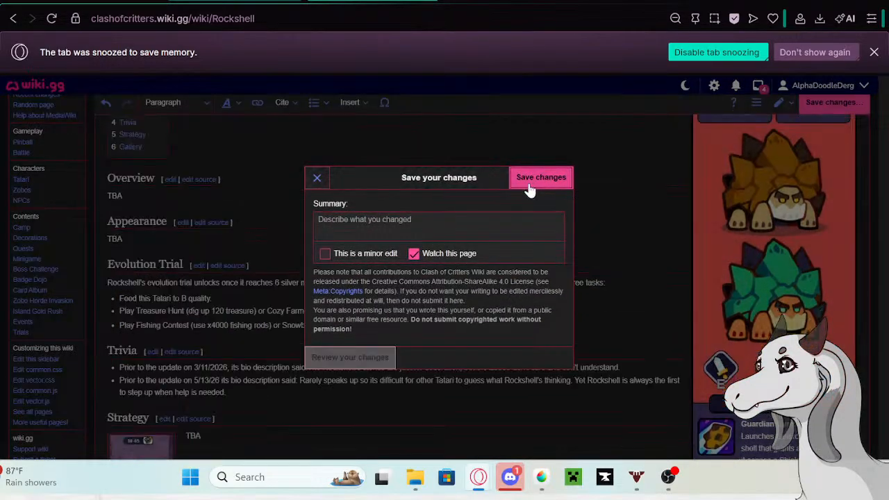
# - Replace Rockshell's bio in the Tatari table with "That thick rocky shell of Rockshell is a reliable source of comfort. When Zobos come attacking,"
pyautogui.click(154, 3)
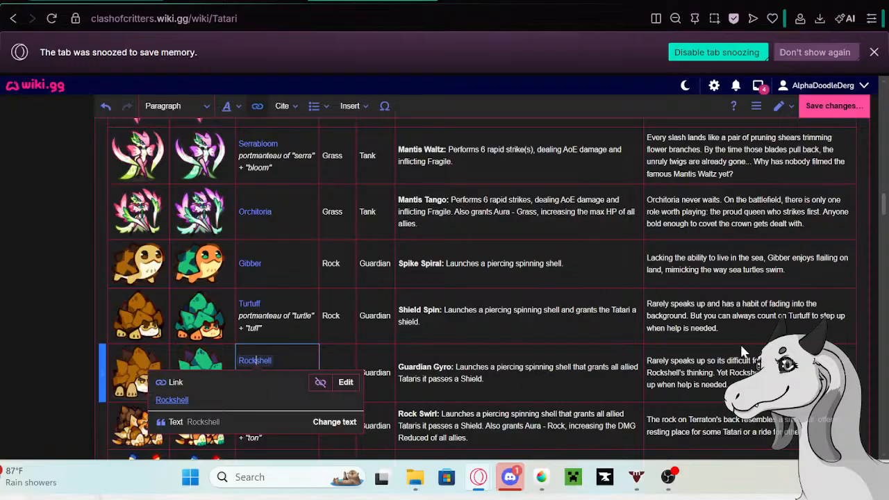
pyautogui.click(750, 372)
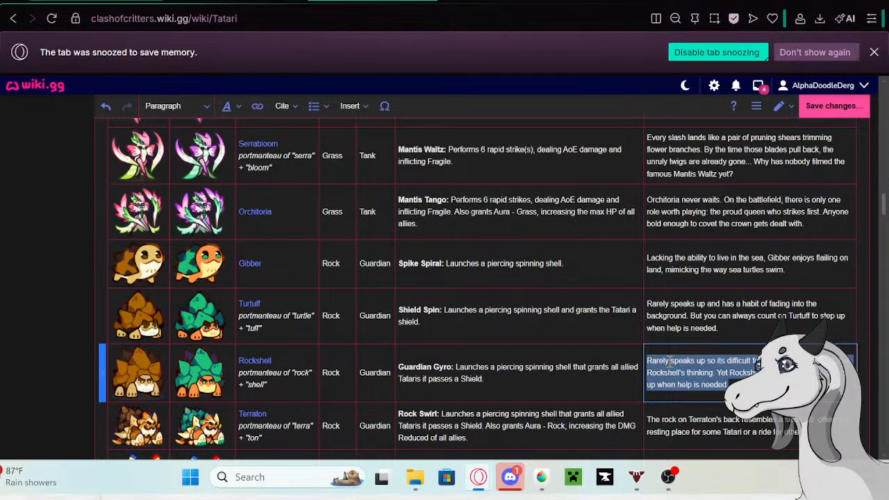
pyautogui.press('BackSpace')
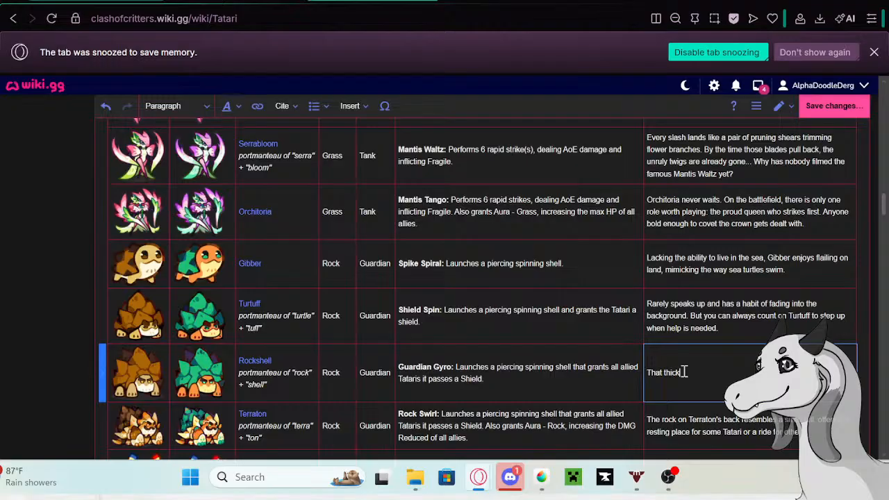
pyautogui.write('That thick rocky shell of Rockshe c')
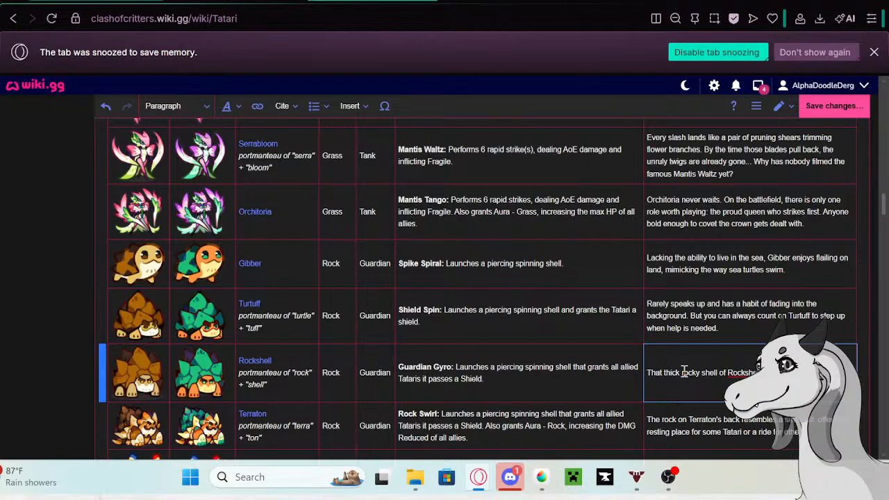
pyautogui.write('omfort. When Zobo')
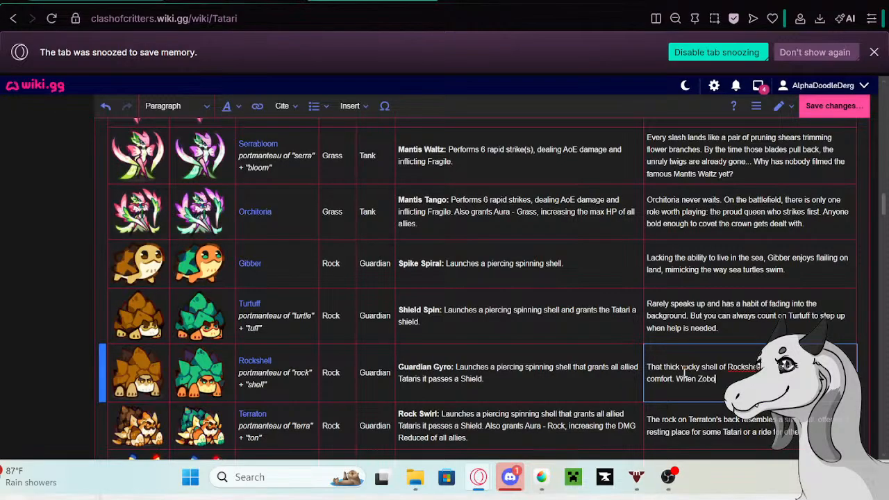
pyautogui.write('s come cl')
# - Finish Rockshell's bio with "there's no need to panic. Just standing there is enough to tank whatever comes."
pyautogui.scroll(-1, 545, 250)
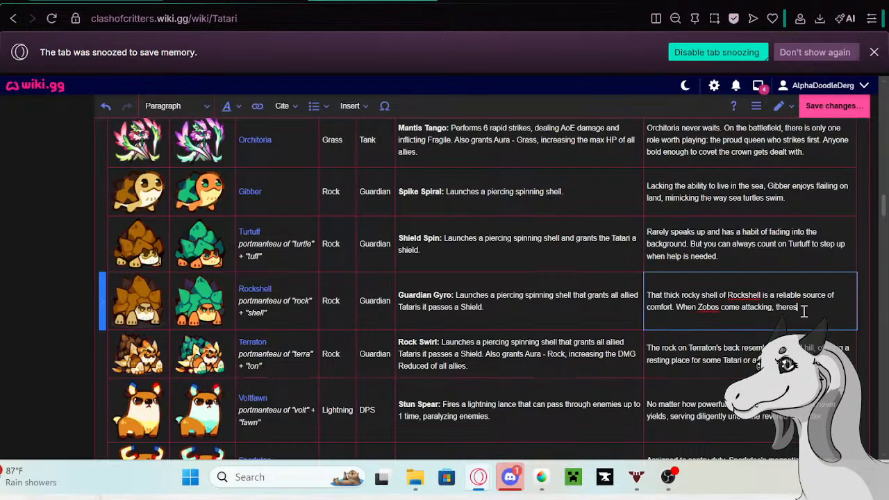
pyautogui.press('BackSpace')
pyautogui.write("'s no need to panic")
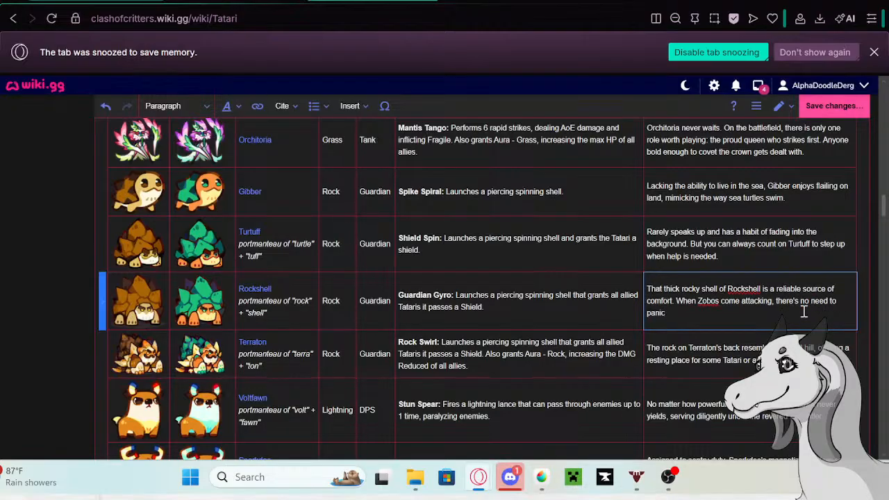
pyautogui.write('. Just standing there is enough to')
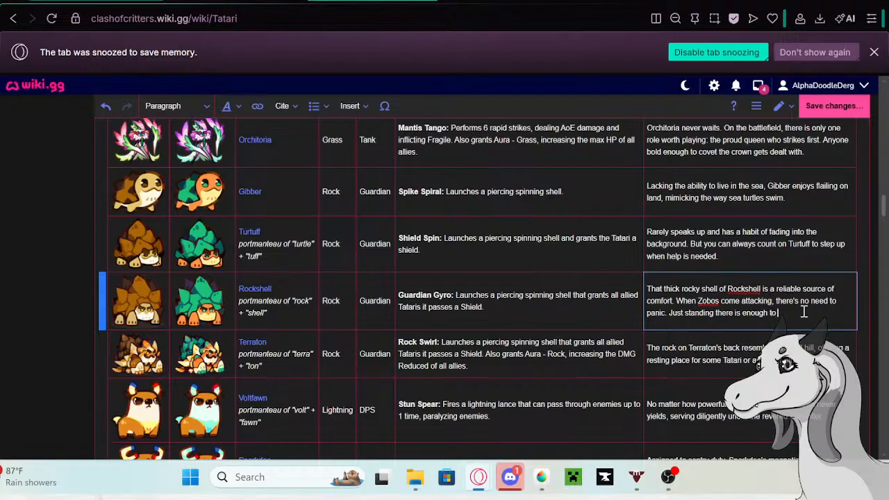
pyautogui.write(' tank whatever comes.')
# - Copy Terraton's bio from the Tatari table and open the linked Terraton page in a new tab
pyautogui.click(823, 374)
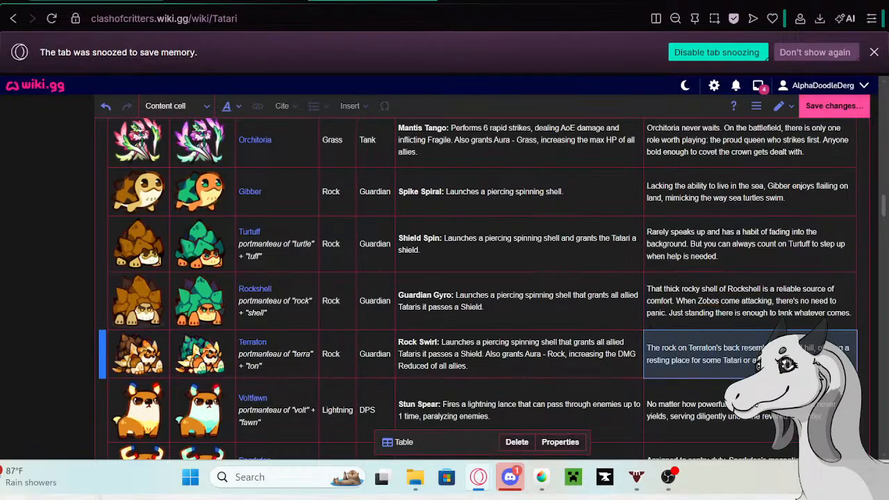
pyautogui.moveTo(821, 364); pyautogui.dragTo(645, 353)
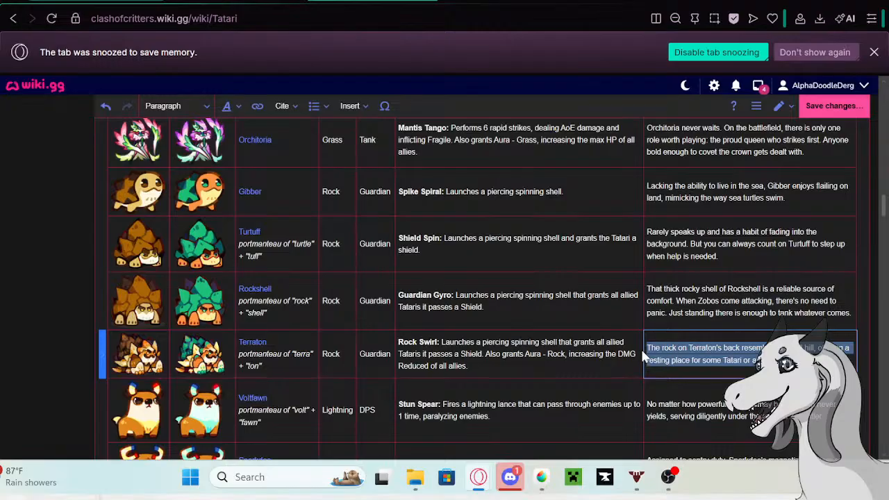
pyautogui.click(250, 347)
pyautogui.click(247, 345)
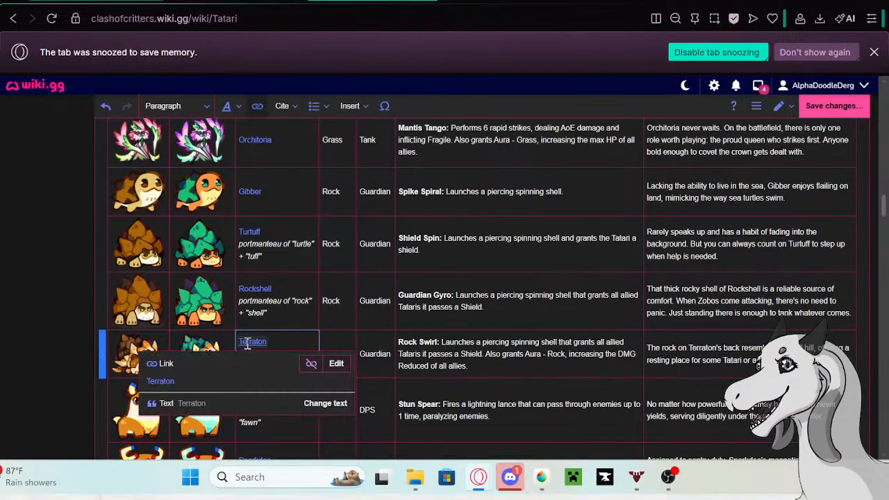
pyautogui.rightClick(162, 383)
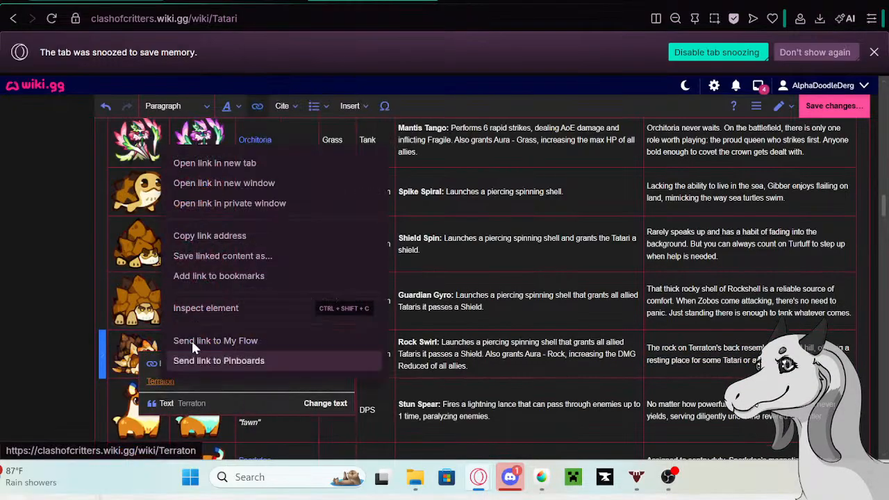
pyautogui.click(228, 164)
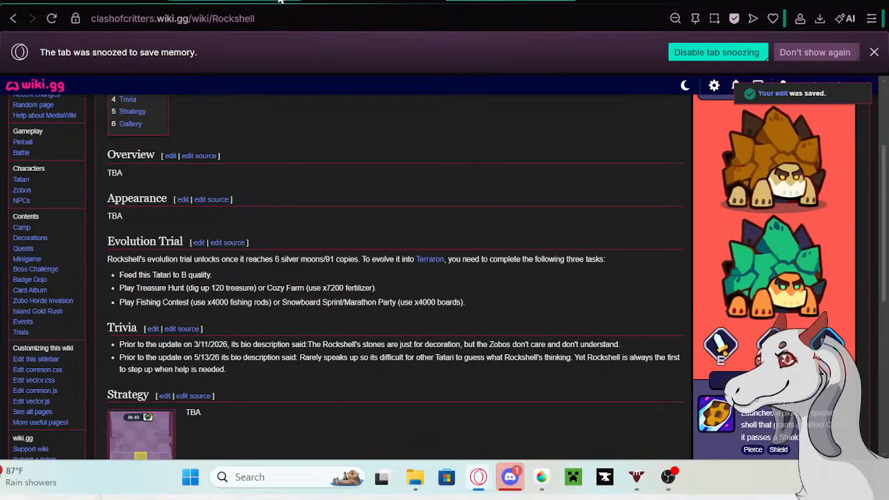
pyautogui.click(309, 1)
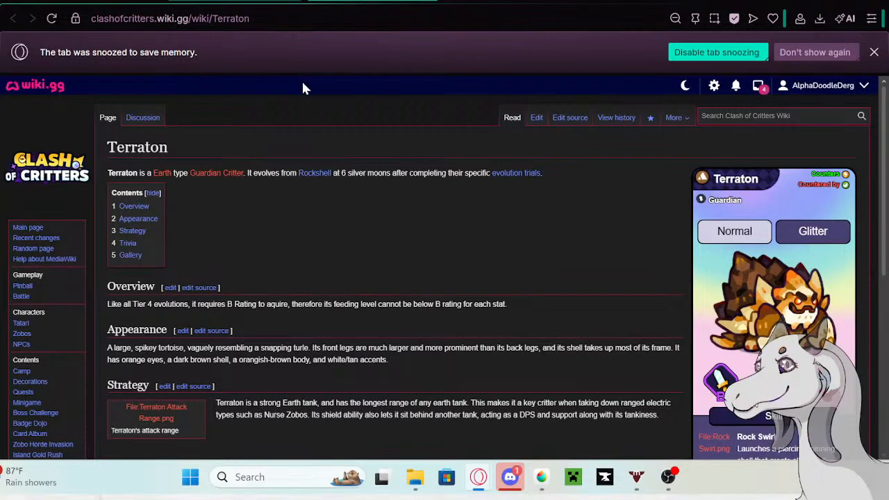
pyautogui.scroll(-2, 530, 166)
pyautogui.scroll(3, 591, 171)
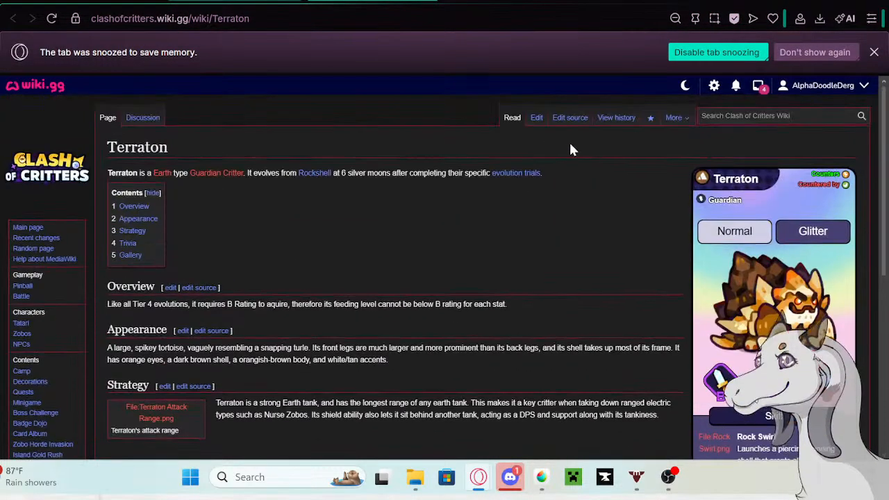
# - Edit the Terraton page and paste the copied bio as a new line under the 3/11/2026 entry in Trivia
pyautogui.click(536, 117)
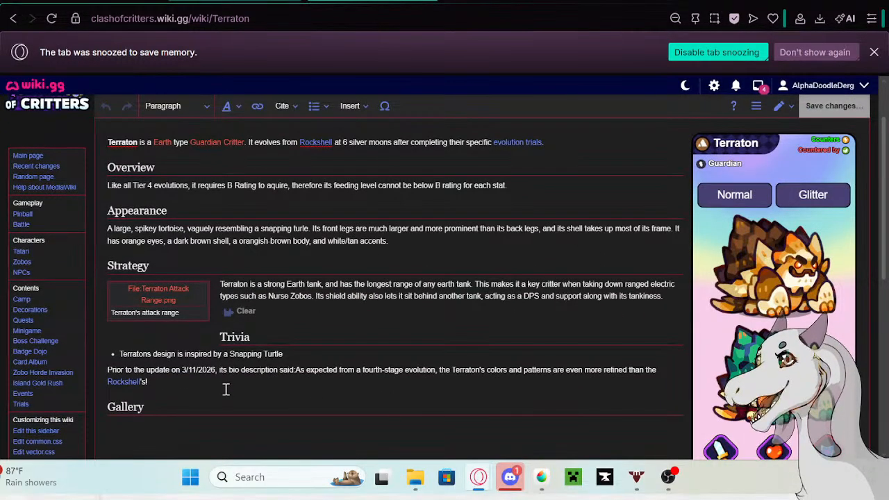
pyautogui.click(200, 385)
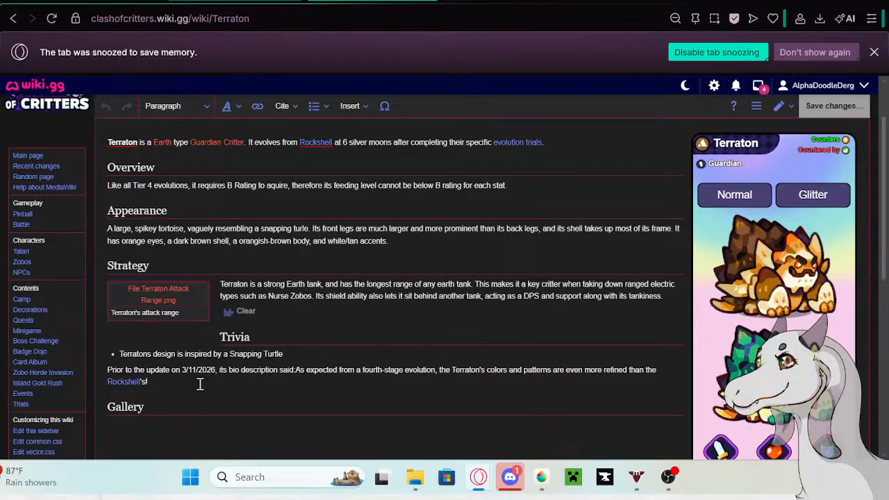
pyautogui.press('Return')
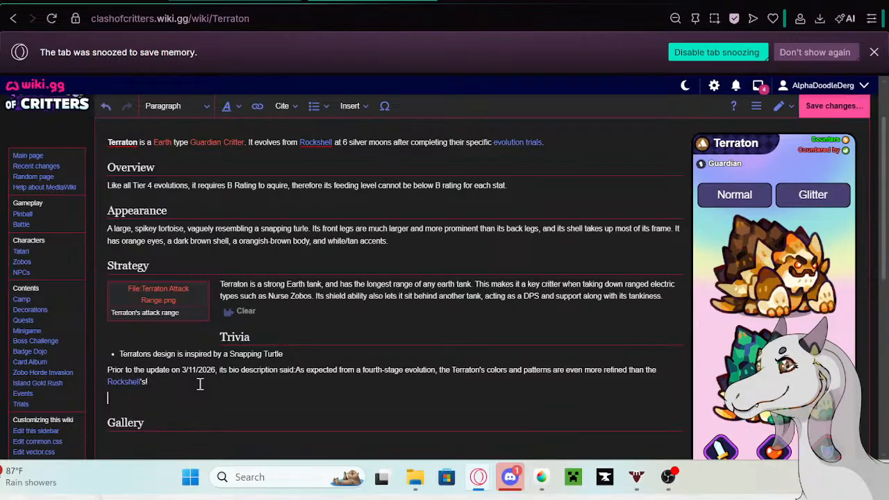
pyautogui.write("The rock on Terraton's back resembles a small hill, offering a resting place for some Tatari or a ride for others.")
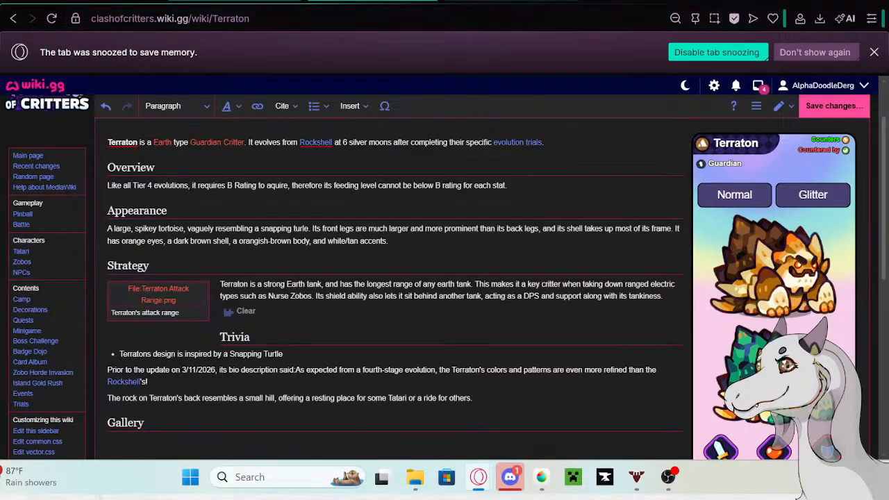
# - Copy "Prior to the update on 5/13/26 its bio description said:" from the Google search and paste it before Terraton's pasted bio
pyautogui.click(235, 2)
pyautogui.rightClick(183, 100)
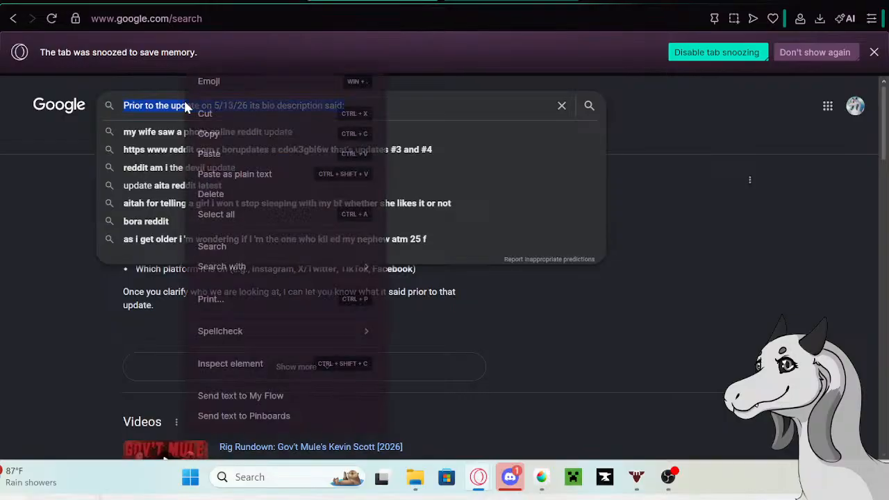
pyautogui.click(211, 137)
pyautogui.click(238, 1)
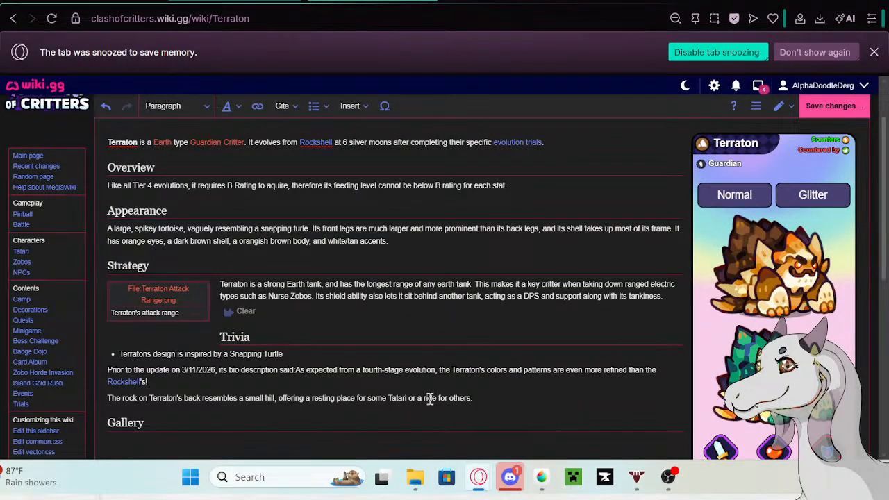
pyautogui.click(109, 397)
pyautogui.hotkey('ctrl', 'v')
pyautogui.write(':')
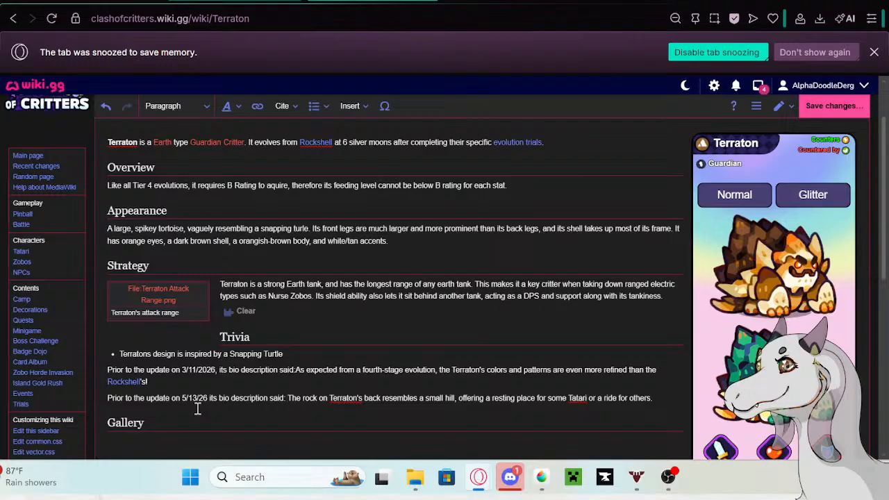
# - Format Terraton's two bio-history lines in Trivia as bullet points and save the page without a summary
pyautogui.moveTo(656, 398); pyautogui.dragTo(108, 372)
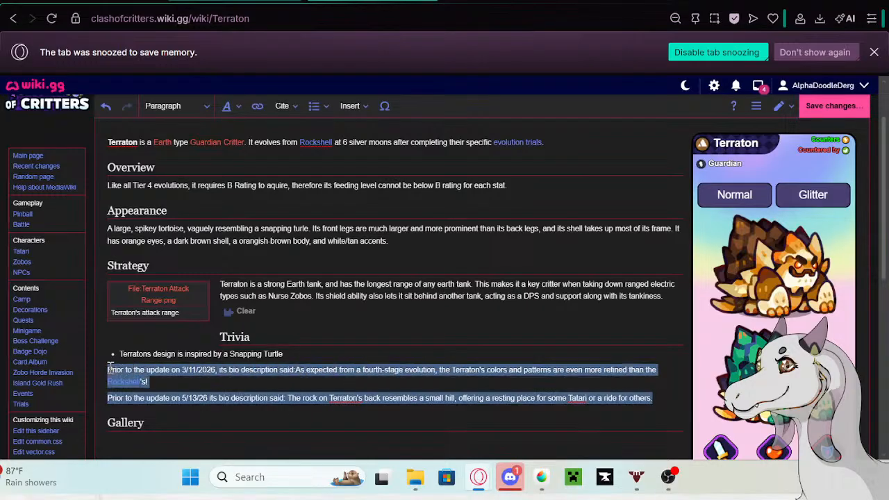
pyautogui.click(314, 106)
pyautogui.click(337, 125)
pyautogui.click(625, 417)
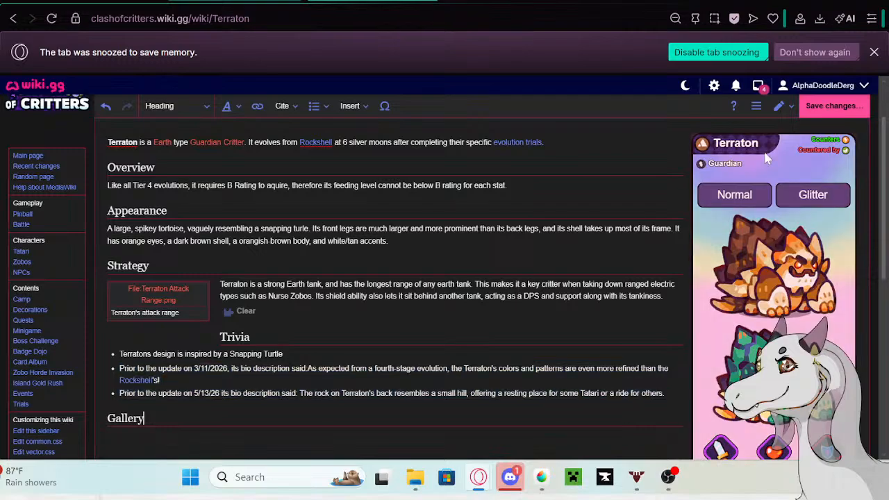
pyautogui.click(837, 108)
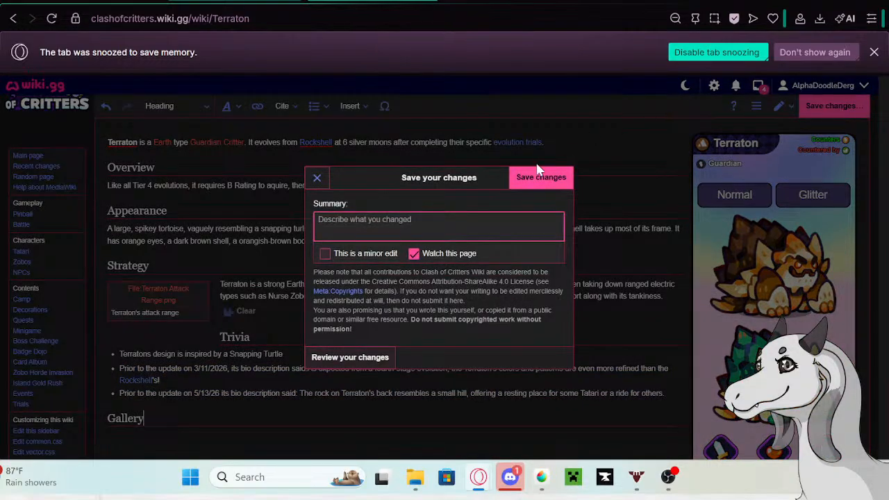
pyautogui.click(539, 177)
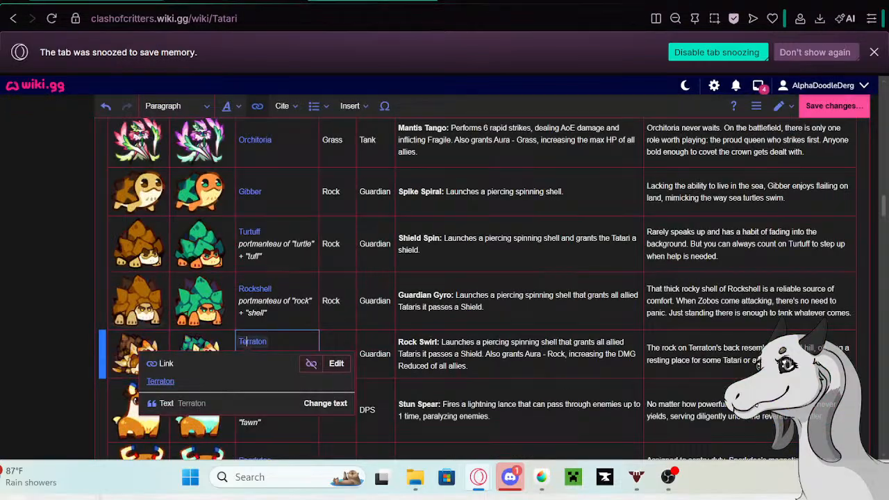
# - In Terraton's bio in the Tatari table, delete the text after "Tatari" and replace "some" with "small"
pyautogui.doubleClick(750, 354)
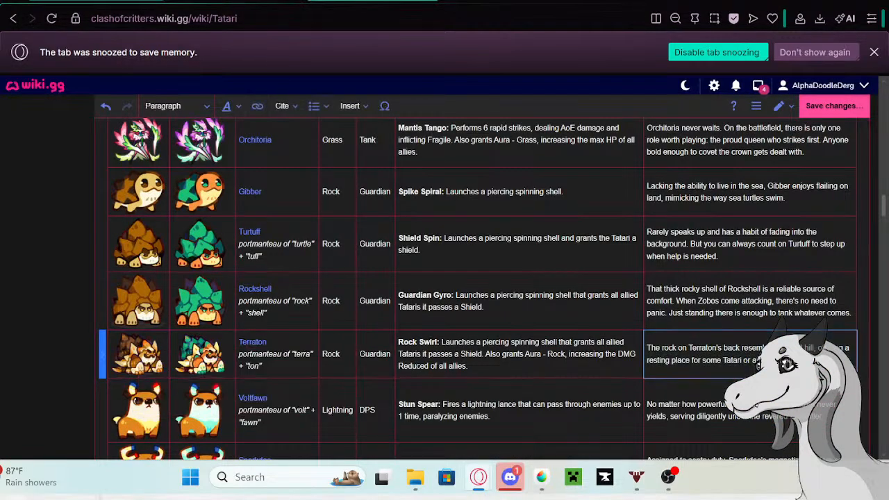
pyautogui.moveTo(799, 360); pyautogui.dragTo(828, 349)
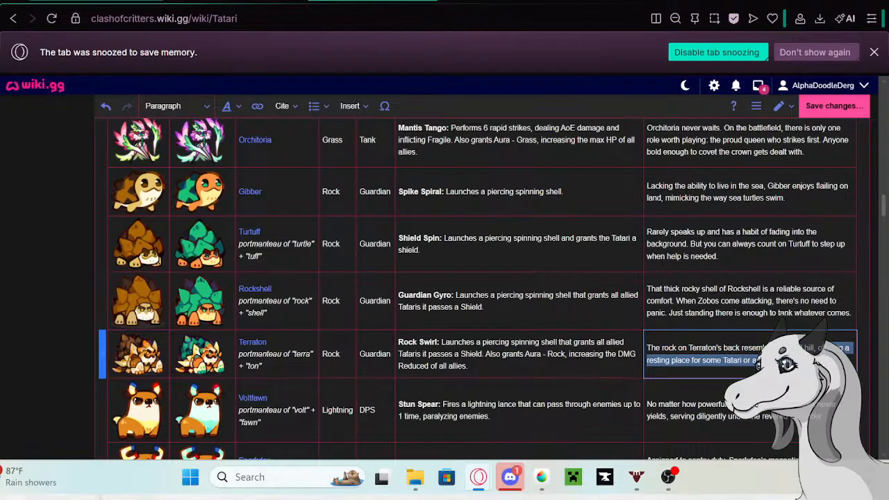
pyautogui.click(795, 359)
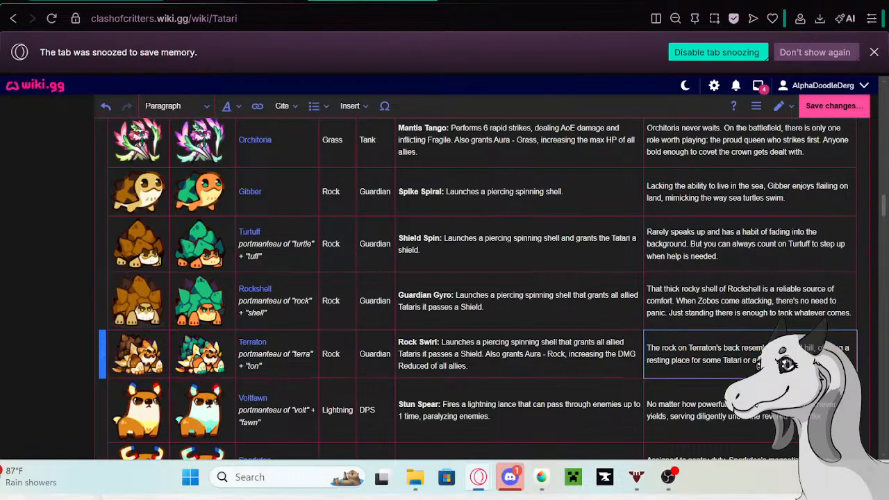
pyautogui.moveTo(762, 360); pyautogui.dragTo(742, 359)
pyautogui.press('BackSpace')
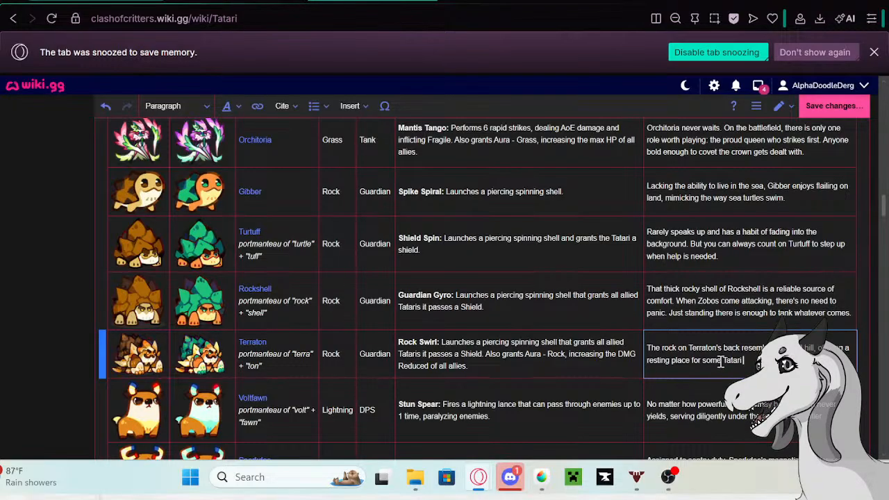
pyautogui.moveTo(721, 362); pyautogui.dragTo(704, 361)
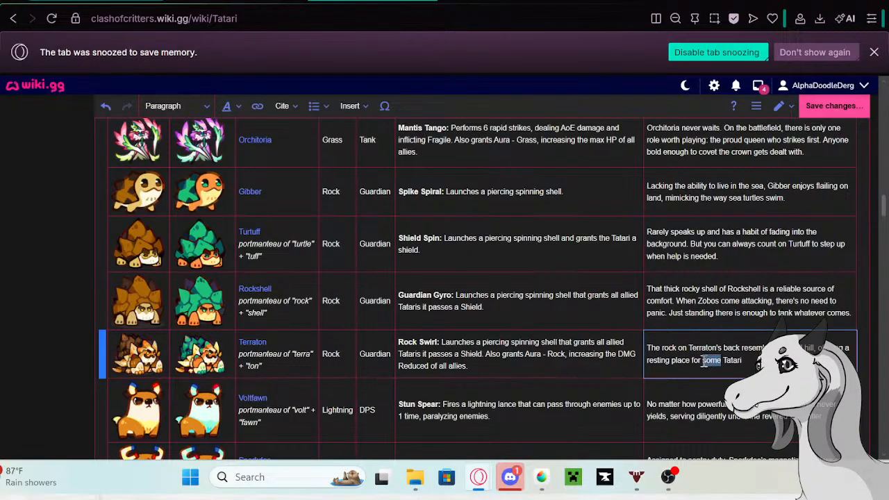
pyautogui.write('smallll')
pyautogui.press('BackSpace')
pyautogui.click(759, 365)
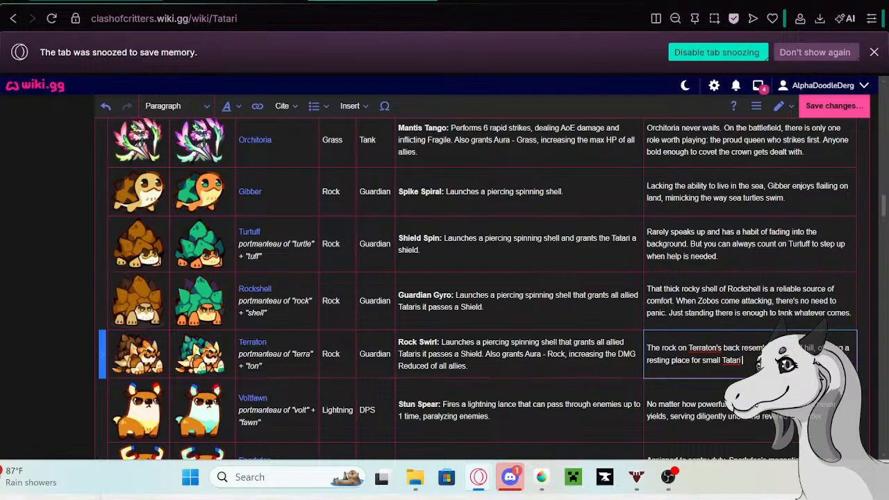
# - End Terraton's first bio sentence with a period and add a second sentence starting with "Ask" and ending in "won't be turned down."
pyautogui.write('.')
pyautogui.write("d't")
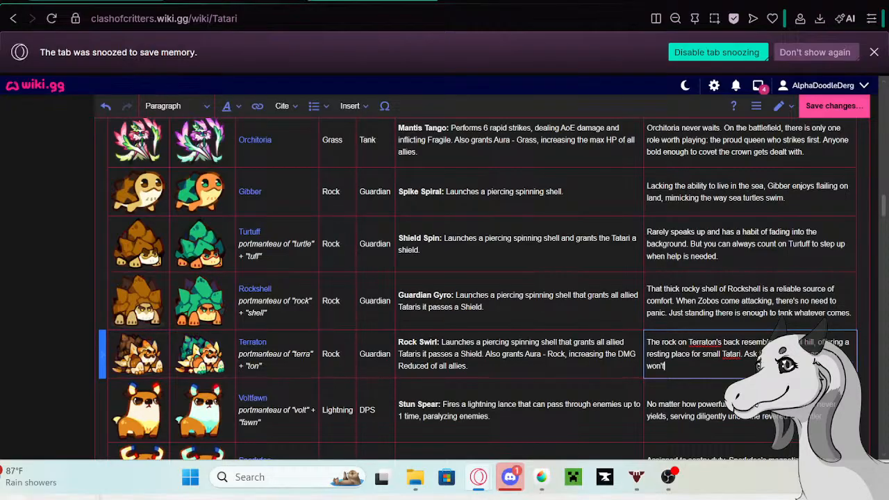
pyautogui.write(' be turned down.')
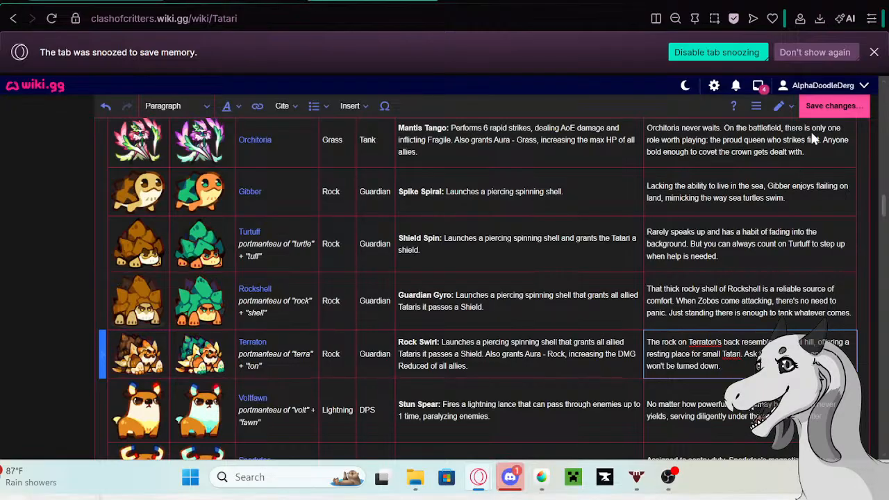
# - Save the Tatari page with Terraton's rewritten bio, leaving the edit summary blank
pyautogui.click(830, 106)
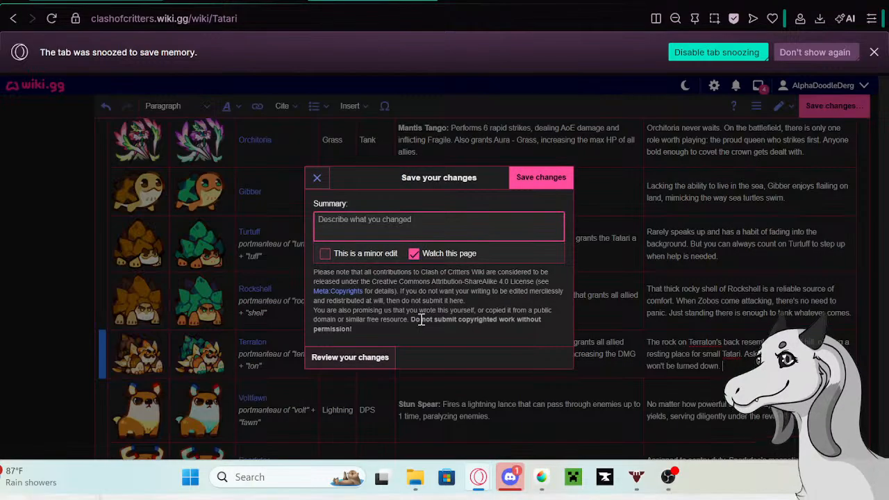
pyautogui.click(549, 179)
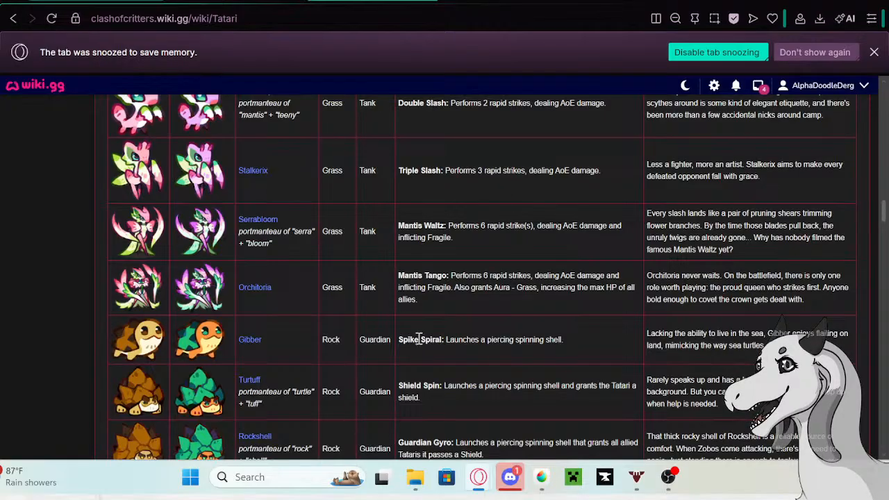
# - Close the browser tab beside the Tatari page and stay on the saved Tatari article
pyautogui.scroll(-5, 526, 268)
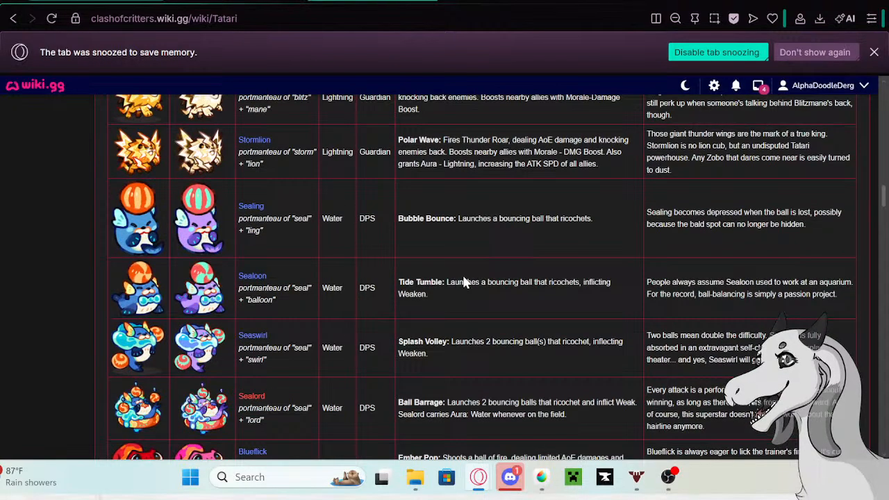
pyautogui.scroll(5, 499, 284)
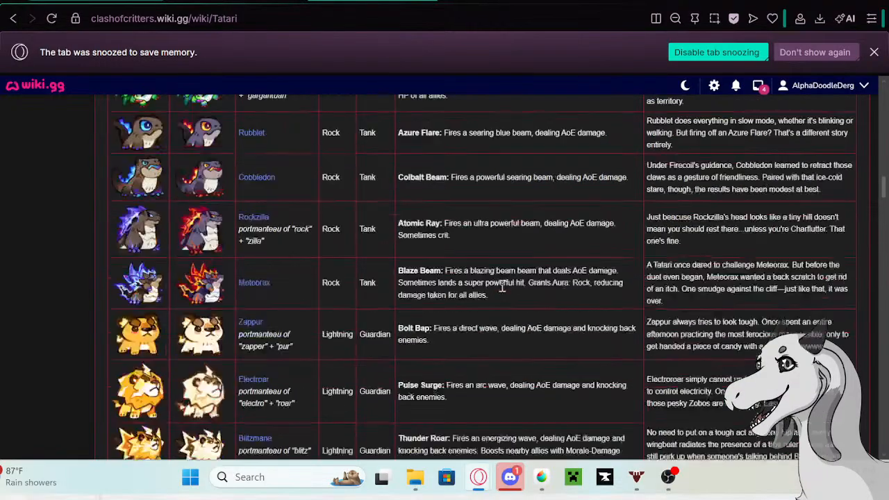
pyautogui.scroll(20, 524, 258)
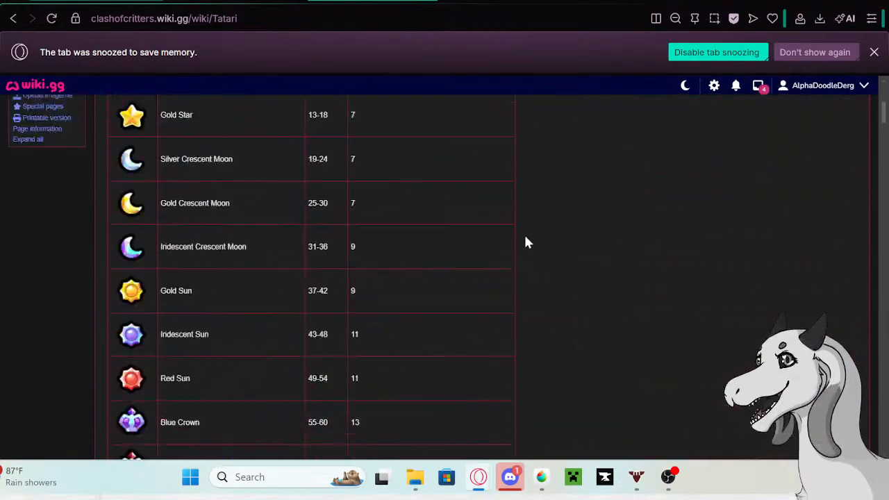
pyautogui.scroll(15, 525, 243)
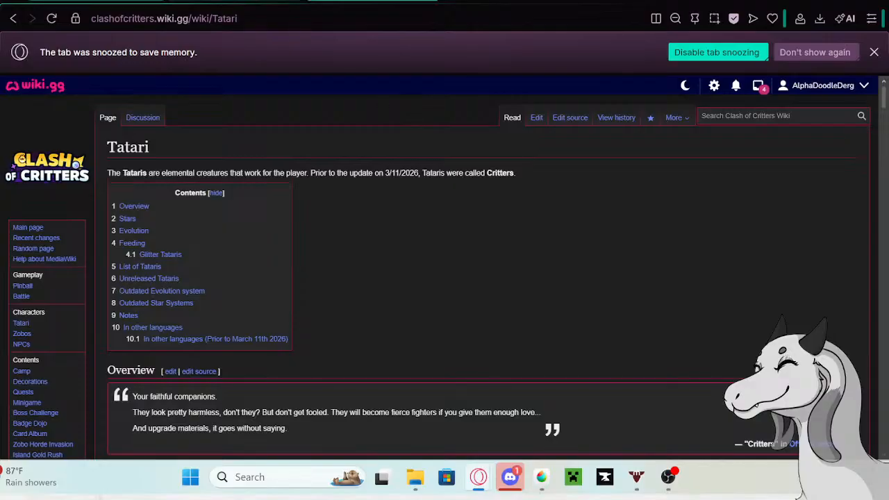
pyautogui.click(281, 2)
pyautogui.click(291, 1)
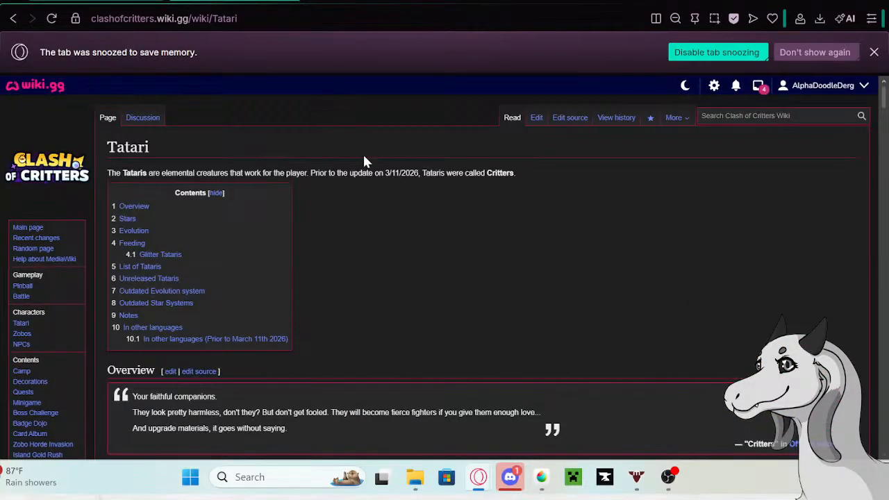
# - Look through the Tatari page from the Overview and Stars sections down to the first bios in the List of Tataris
pyautogui.scroll(-3, 440, 174)
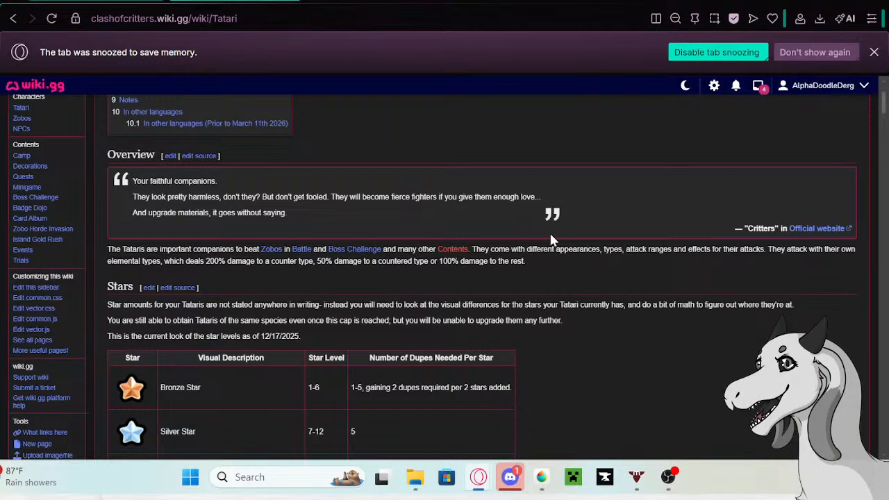
pyautogui.scroll(-4, 564, 243)
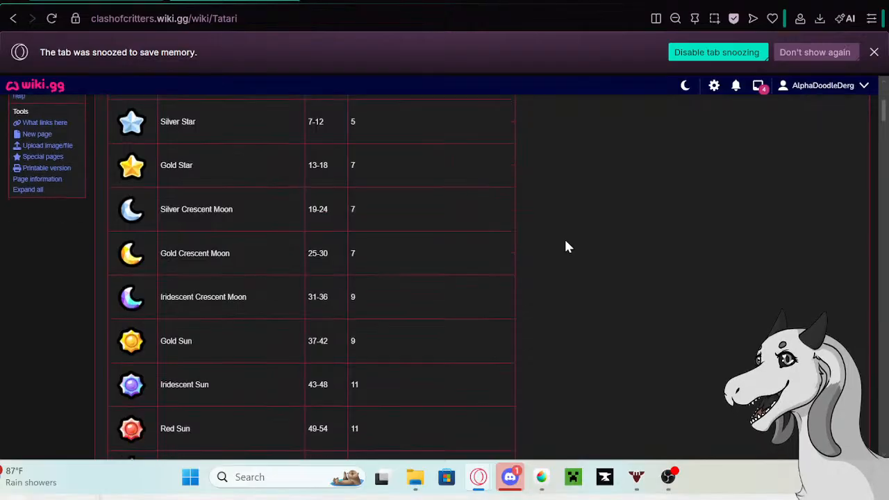
pyautogui.scroll(-9, 566, 247)
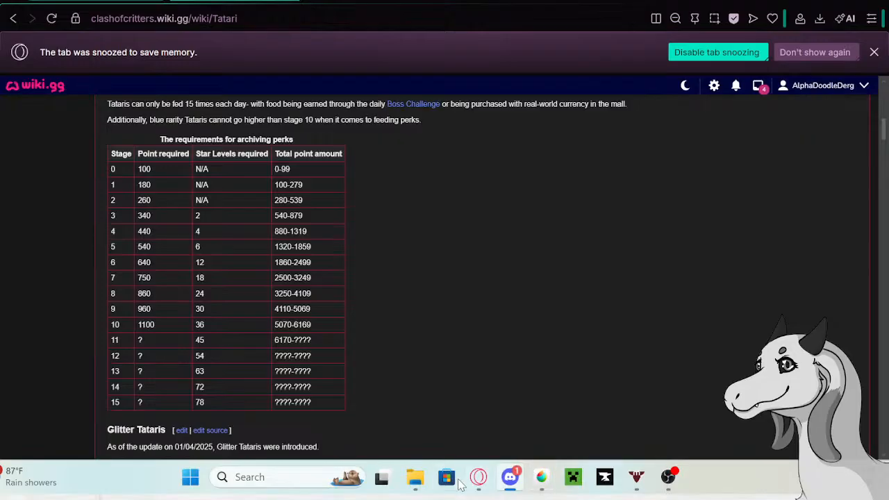
pyautogui.moveTo(479, 480)
pyautogui.click(535, 390)
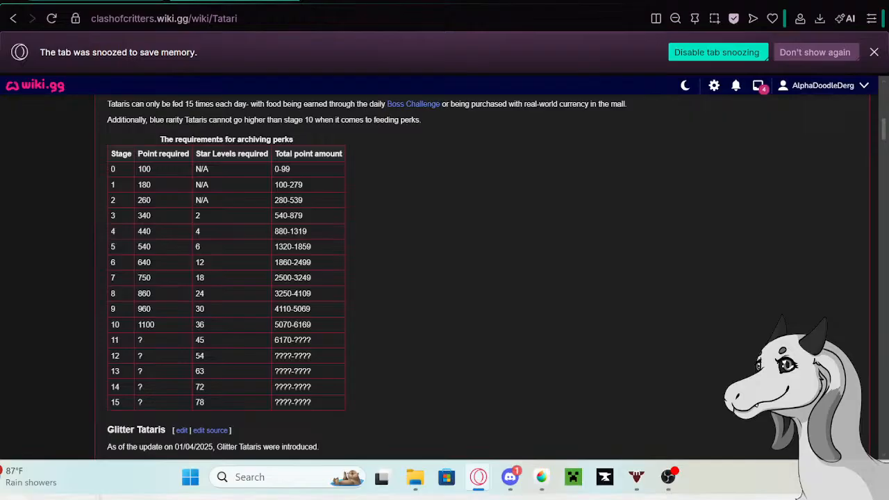
pyautogui.moveTo(508, 487)
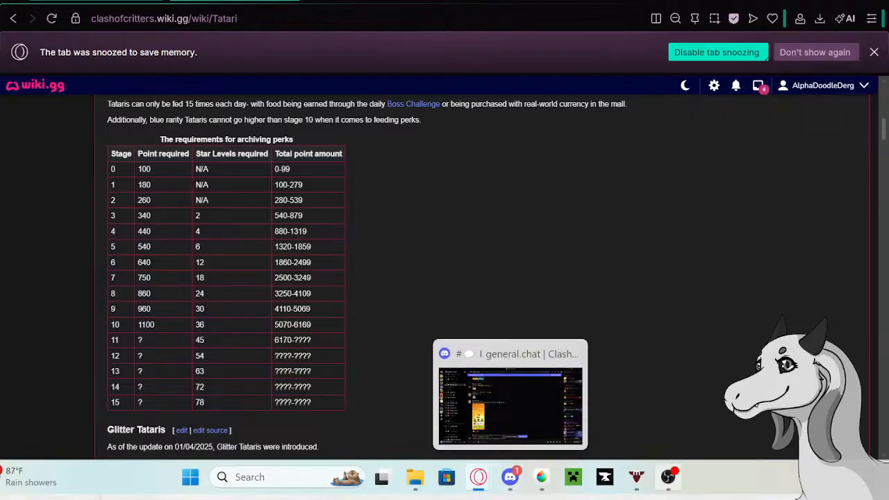
pyautogui.moveTo(670, 482)
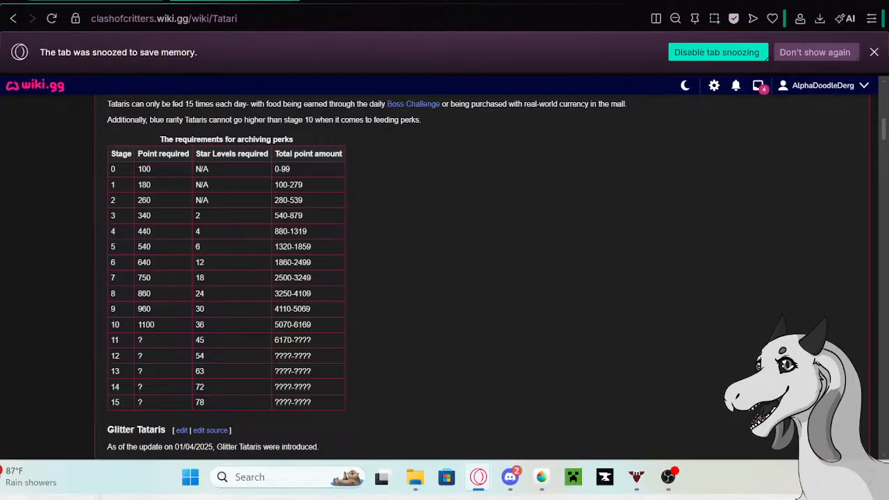
pyautogui.scroll(-1, 788, 307)
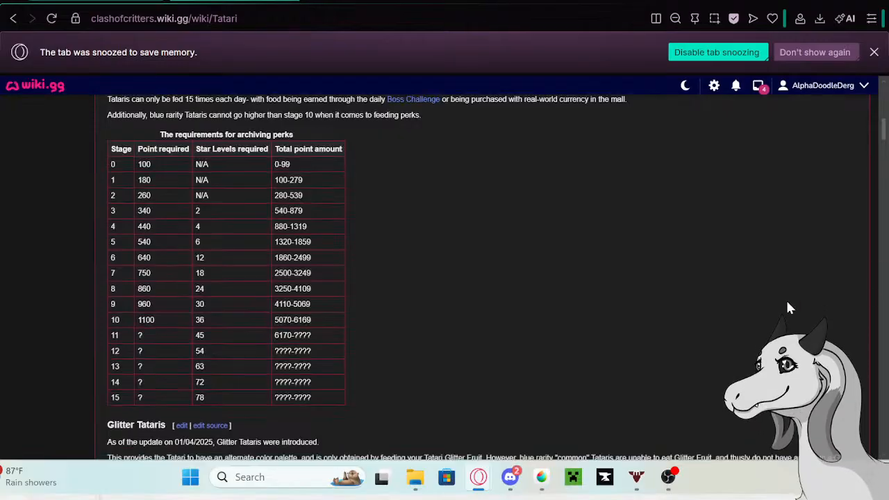
pyautogui.scroll(-4, 788, 307)
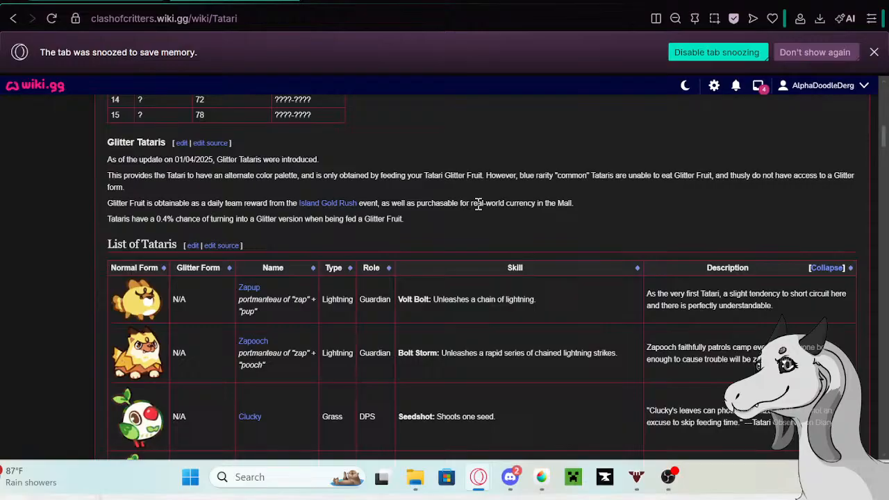
pyautogui.scroll(-3, 478, 203)
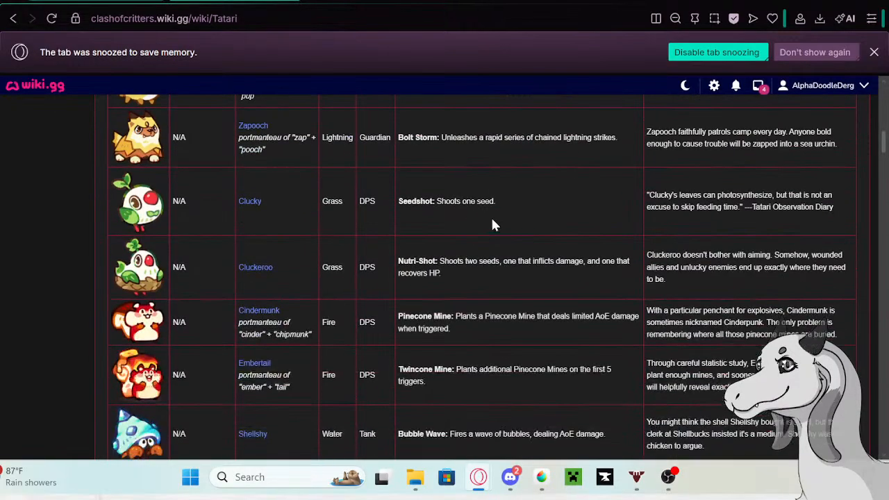